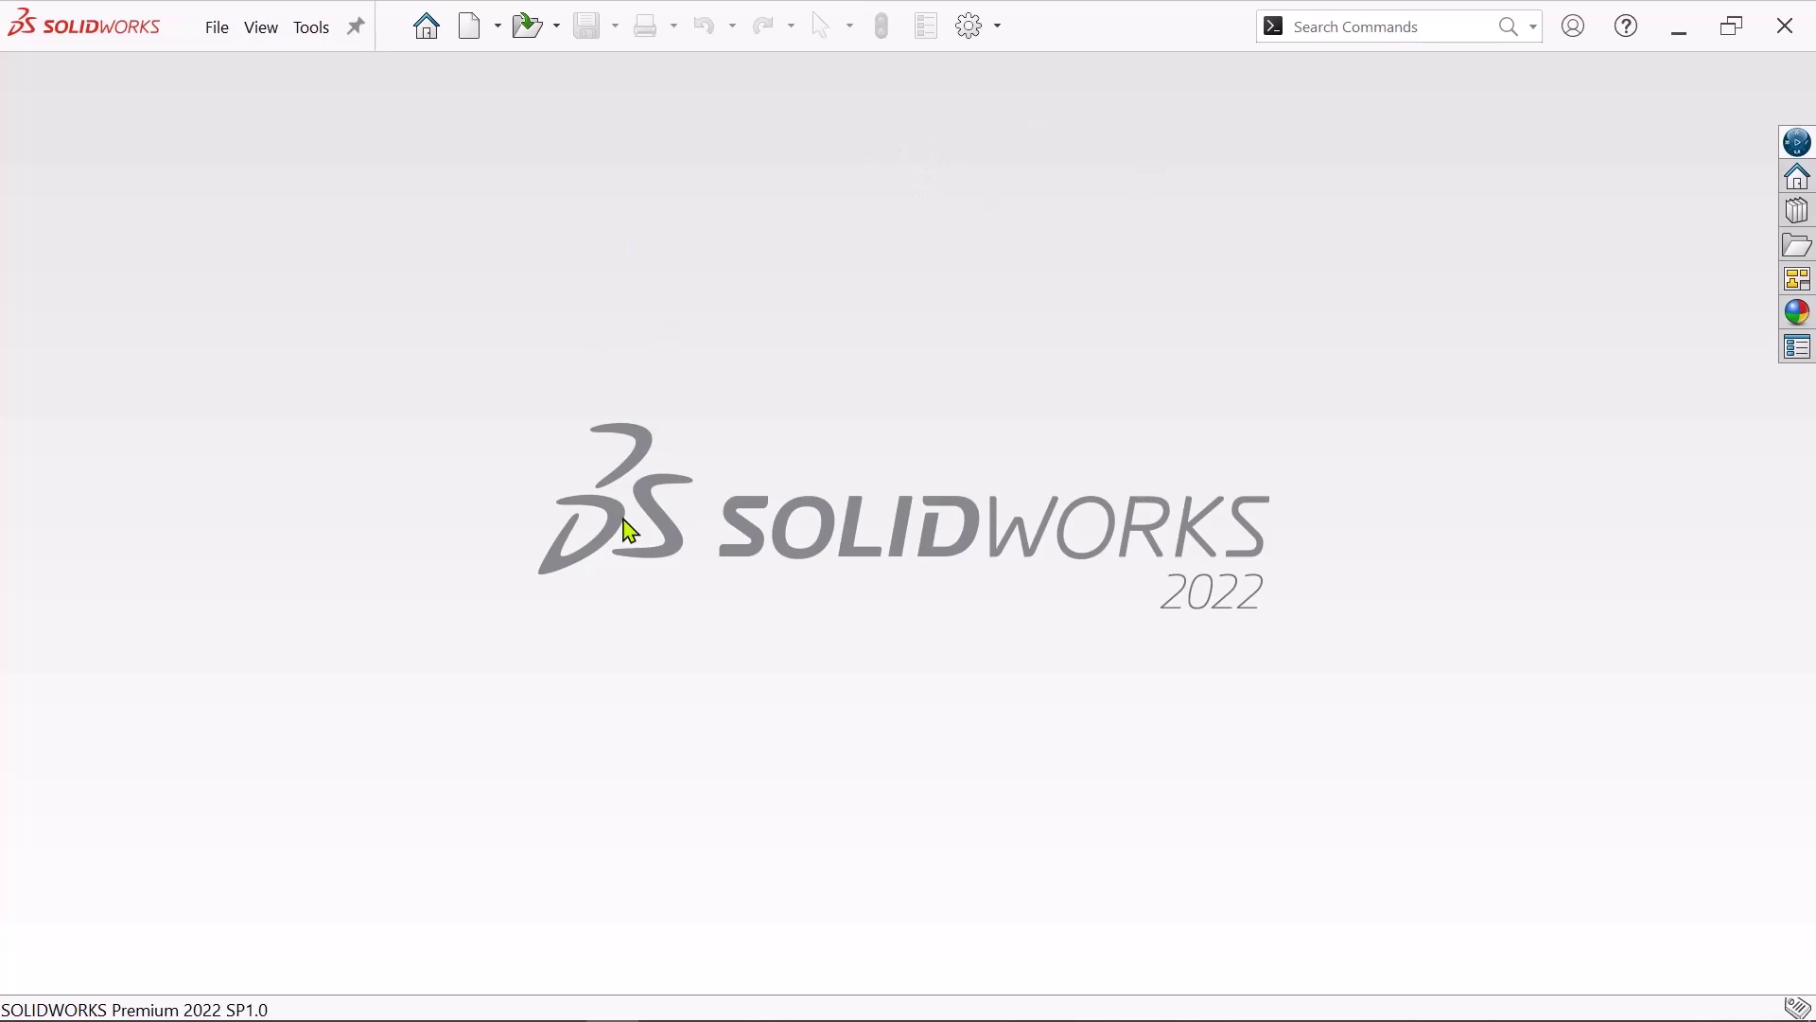
- Create a new drawing document, Draw2, on an A3 (ISO) sheet format
{"action": "left_click", "coordinate": [476, 43]}
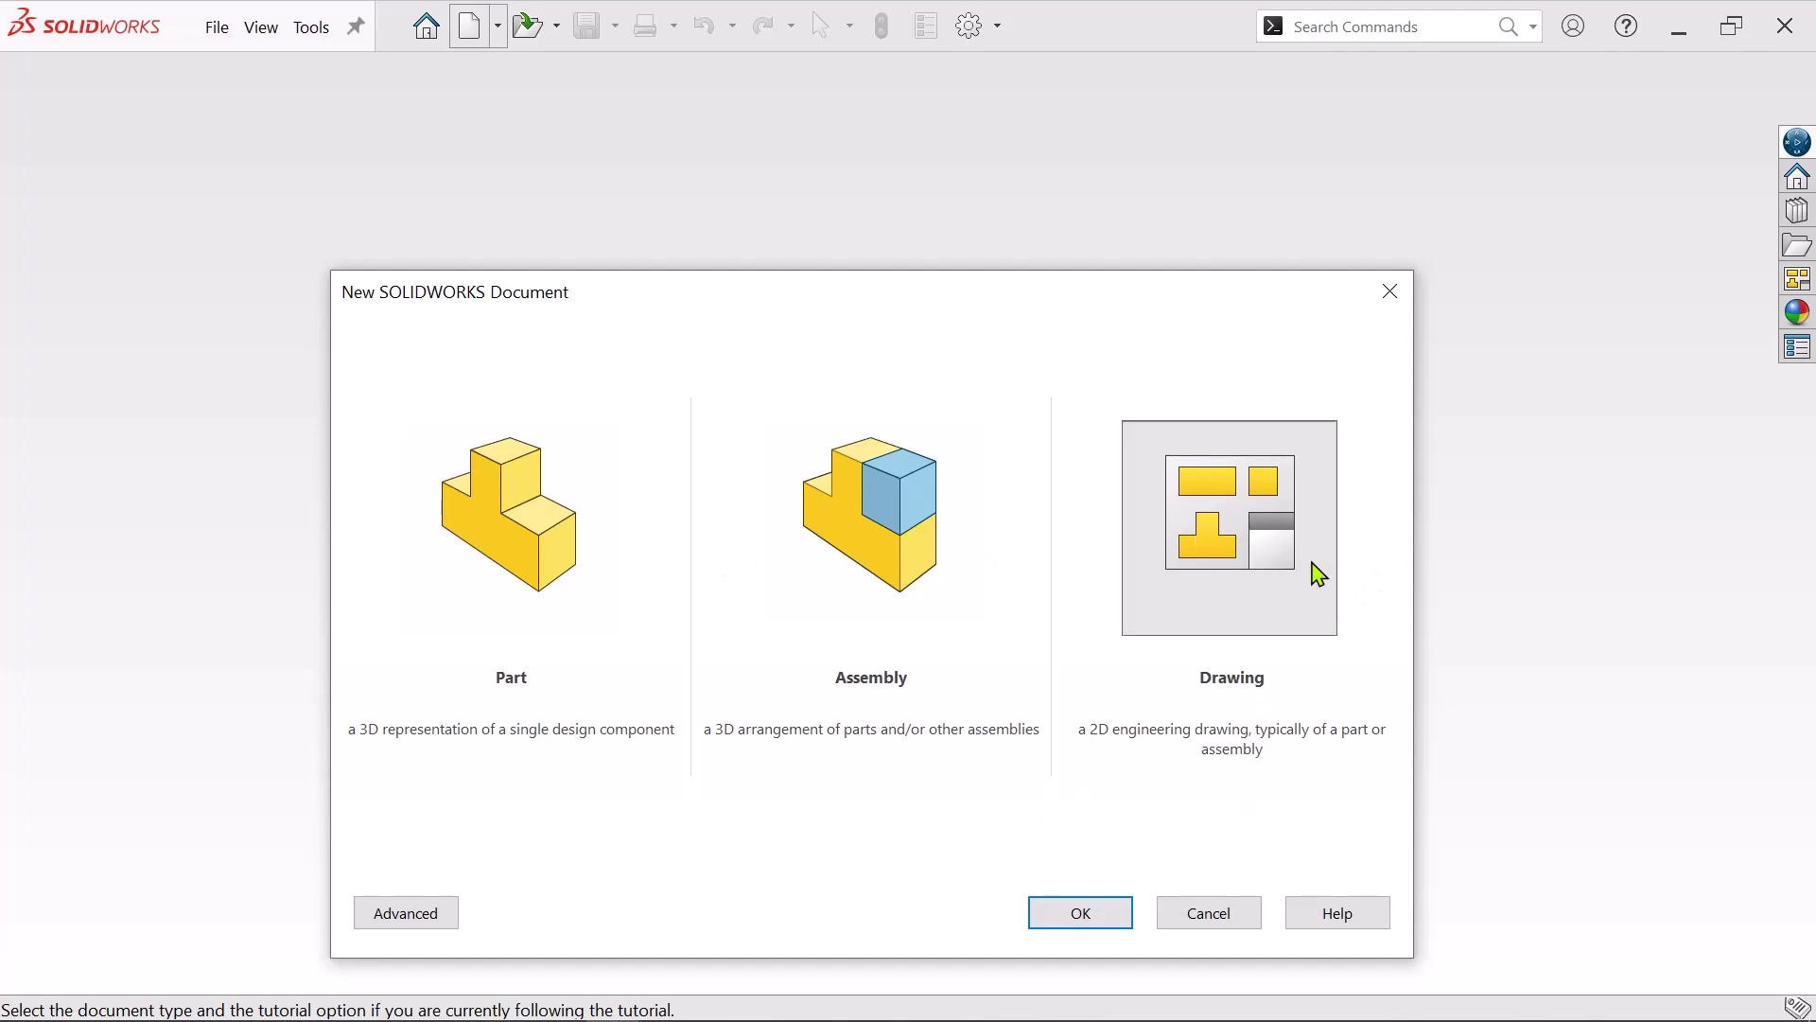
{"action": "left_click", "coordinate": [1115, 922]}
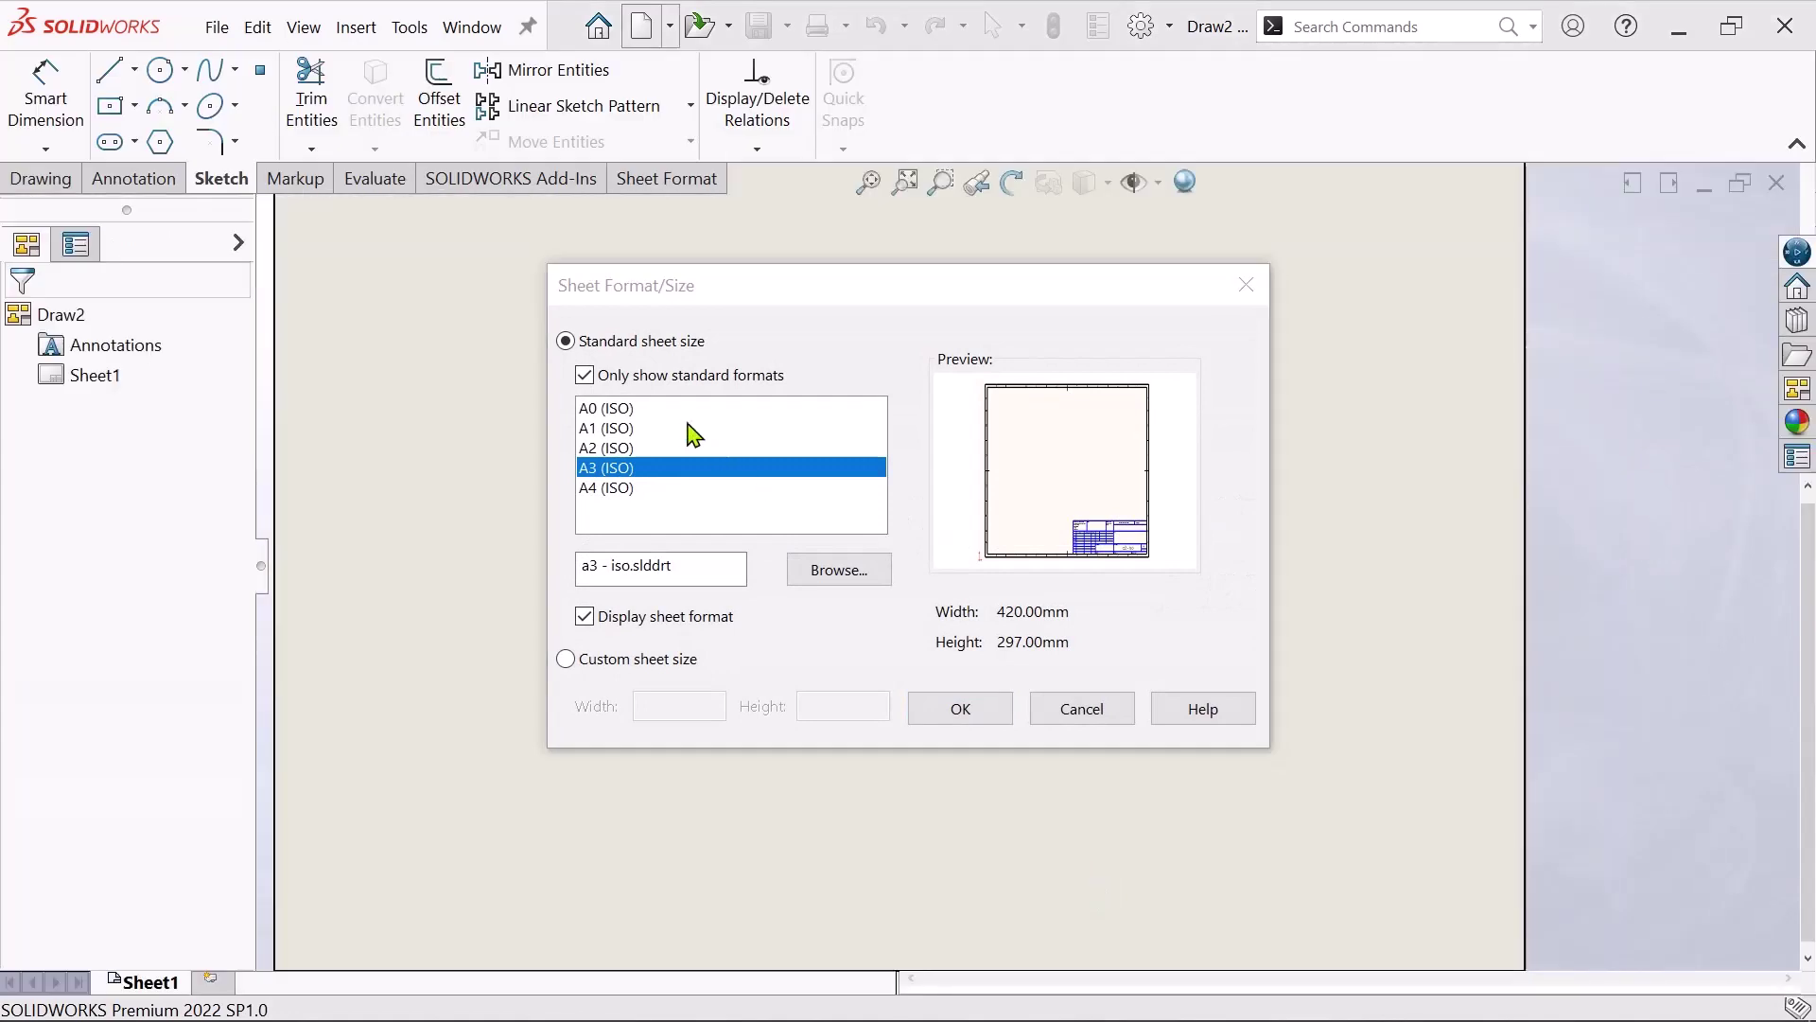
{"action": "left_click", "coordinate": [610, 408]}
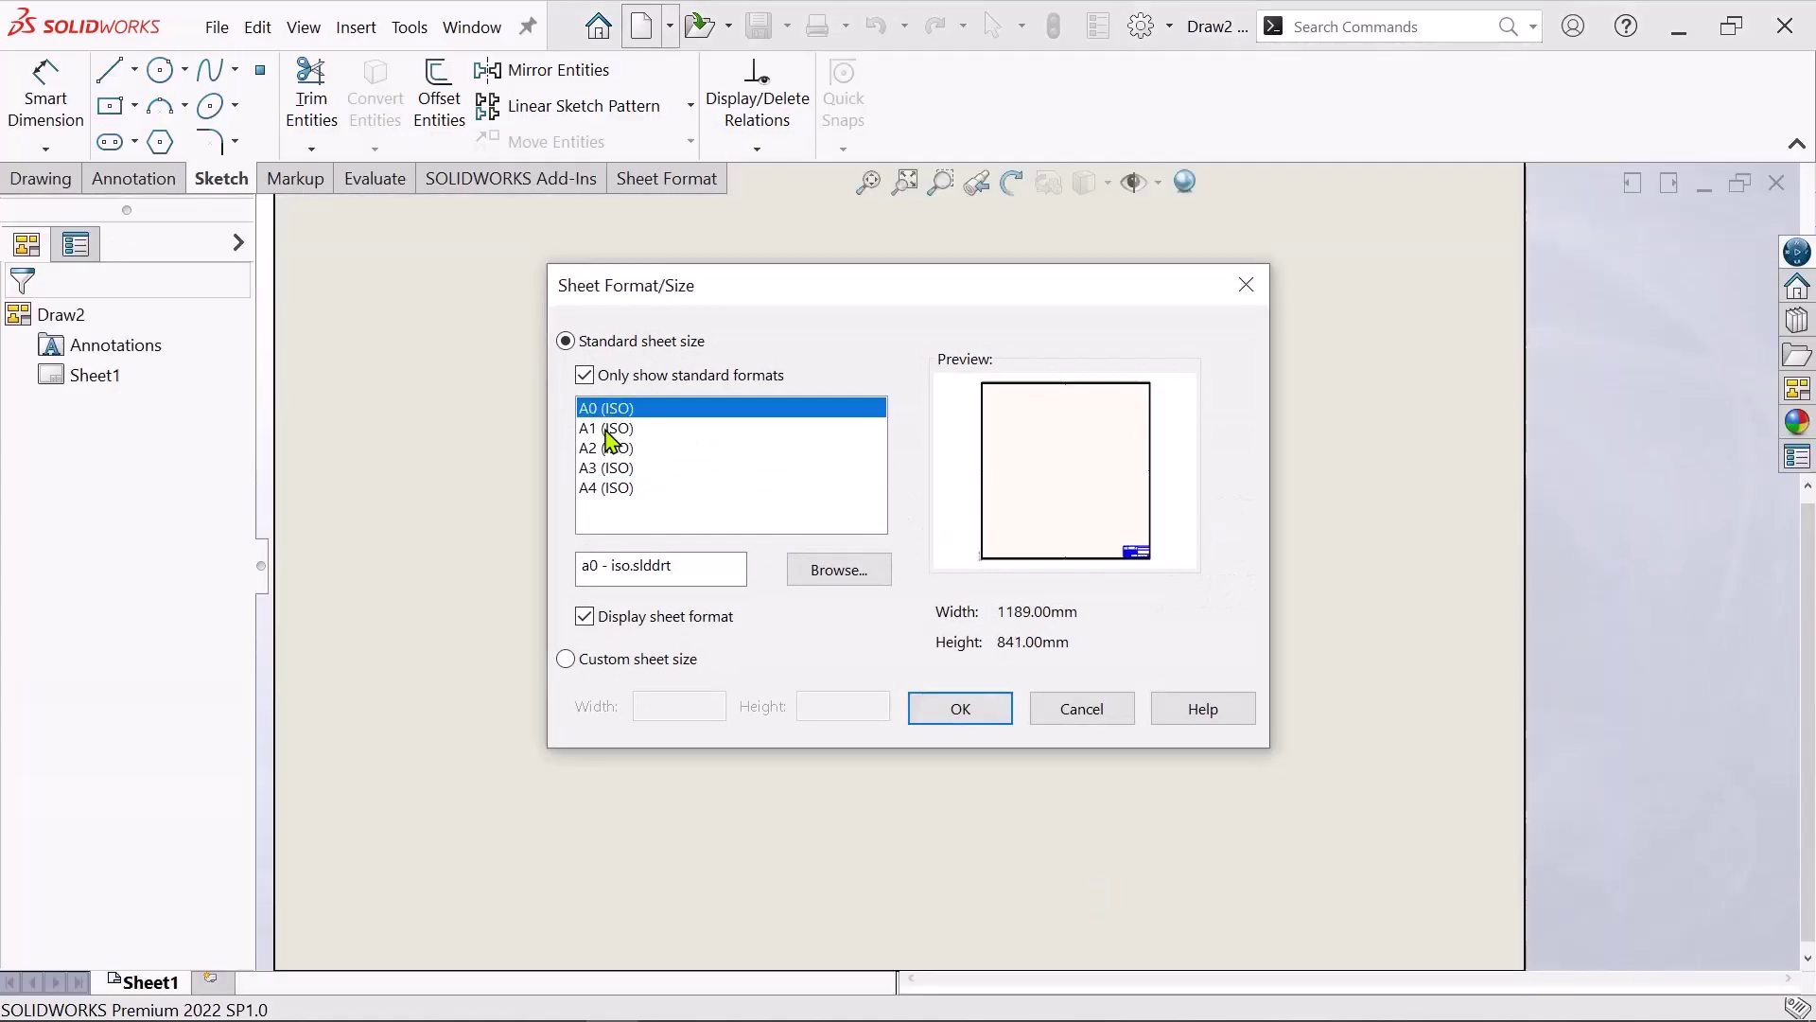
{"action": "left_click", "coordinate": [593, 470]}
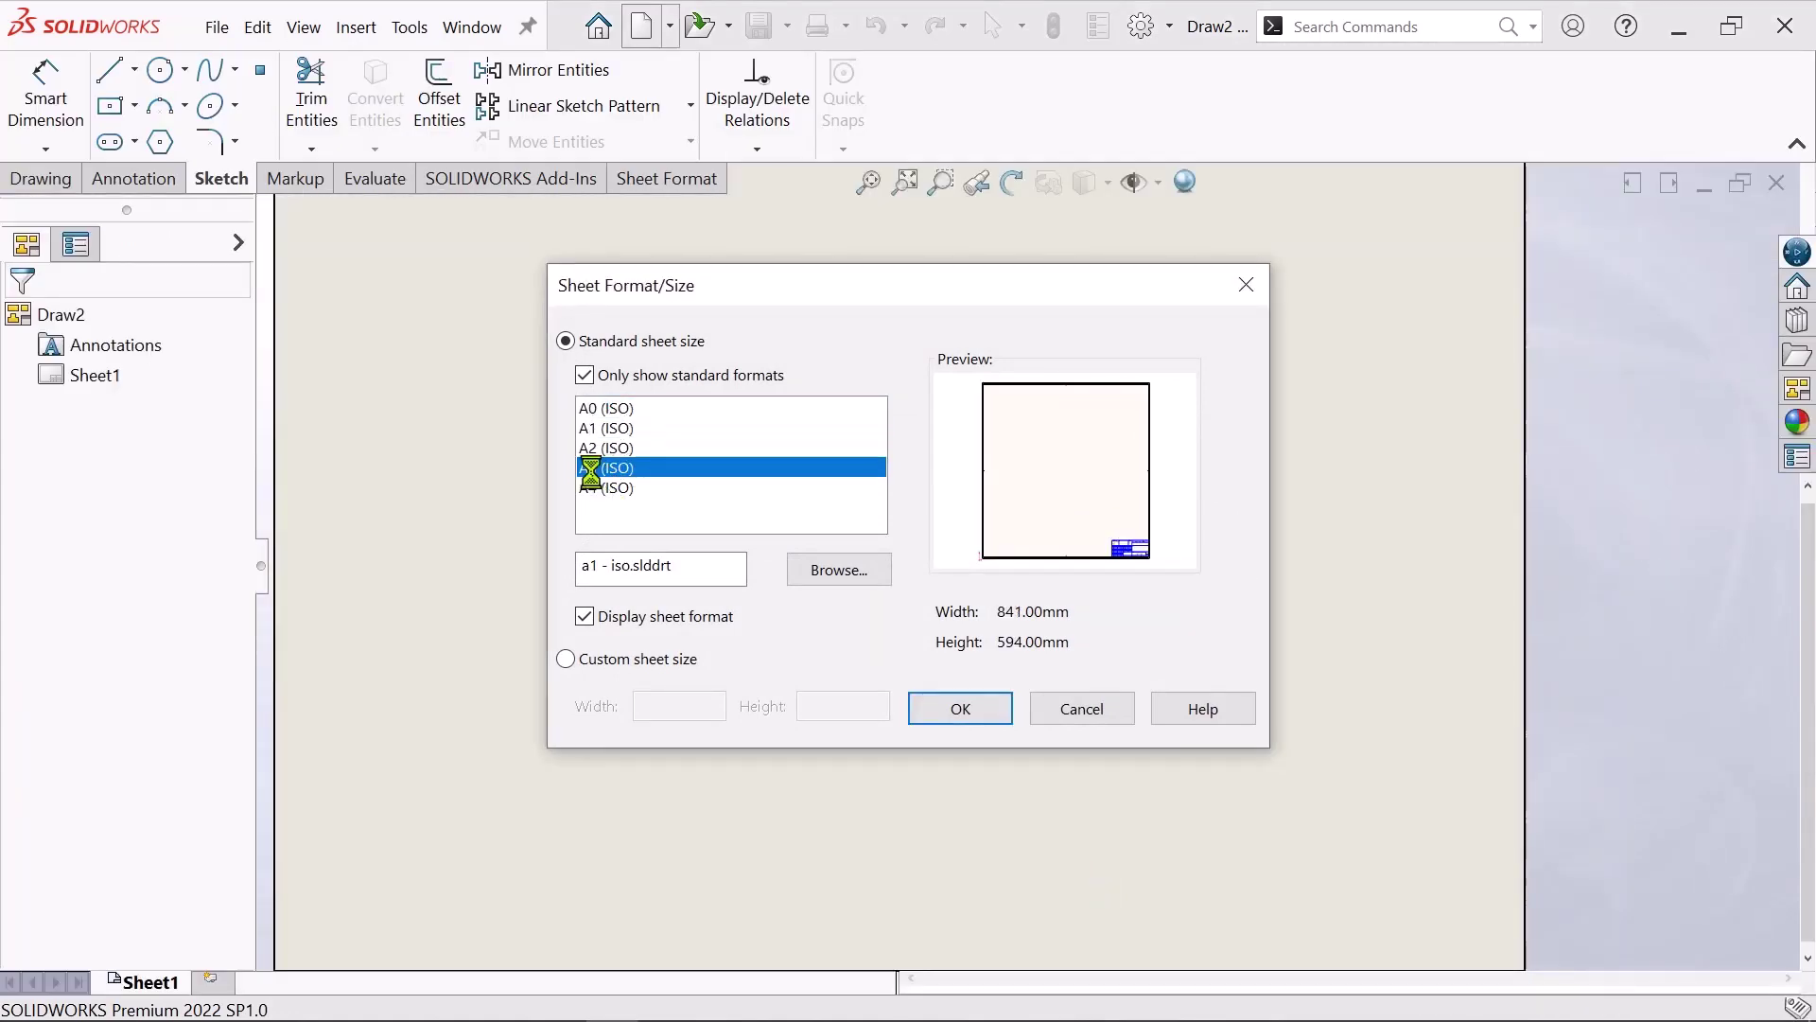
{"action": "left_click", "coordinate": [965, 712]}
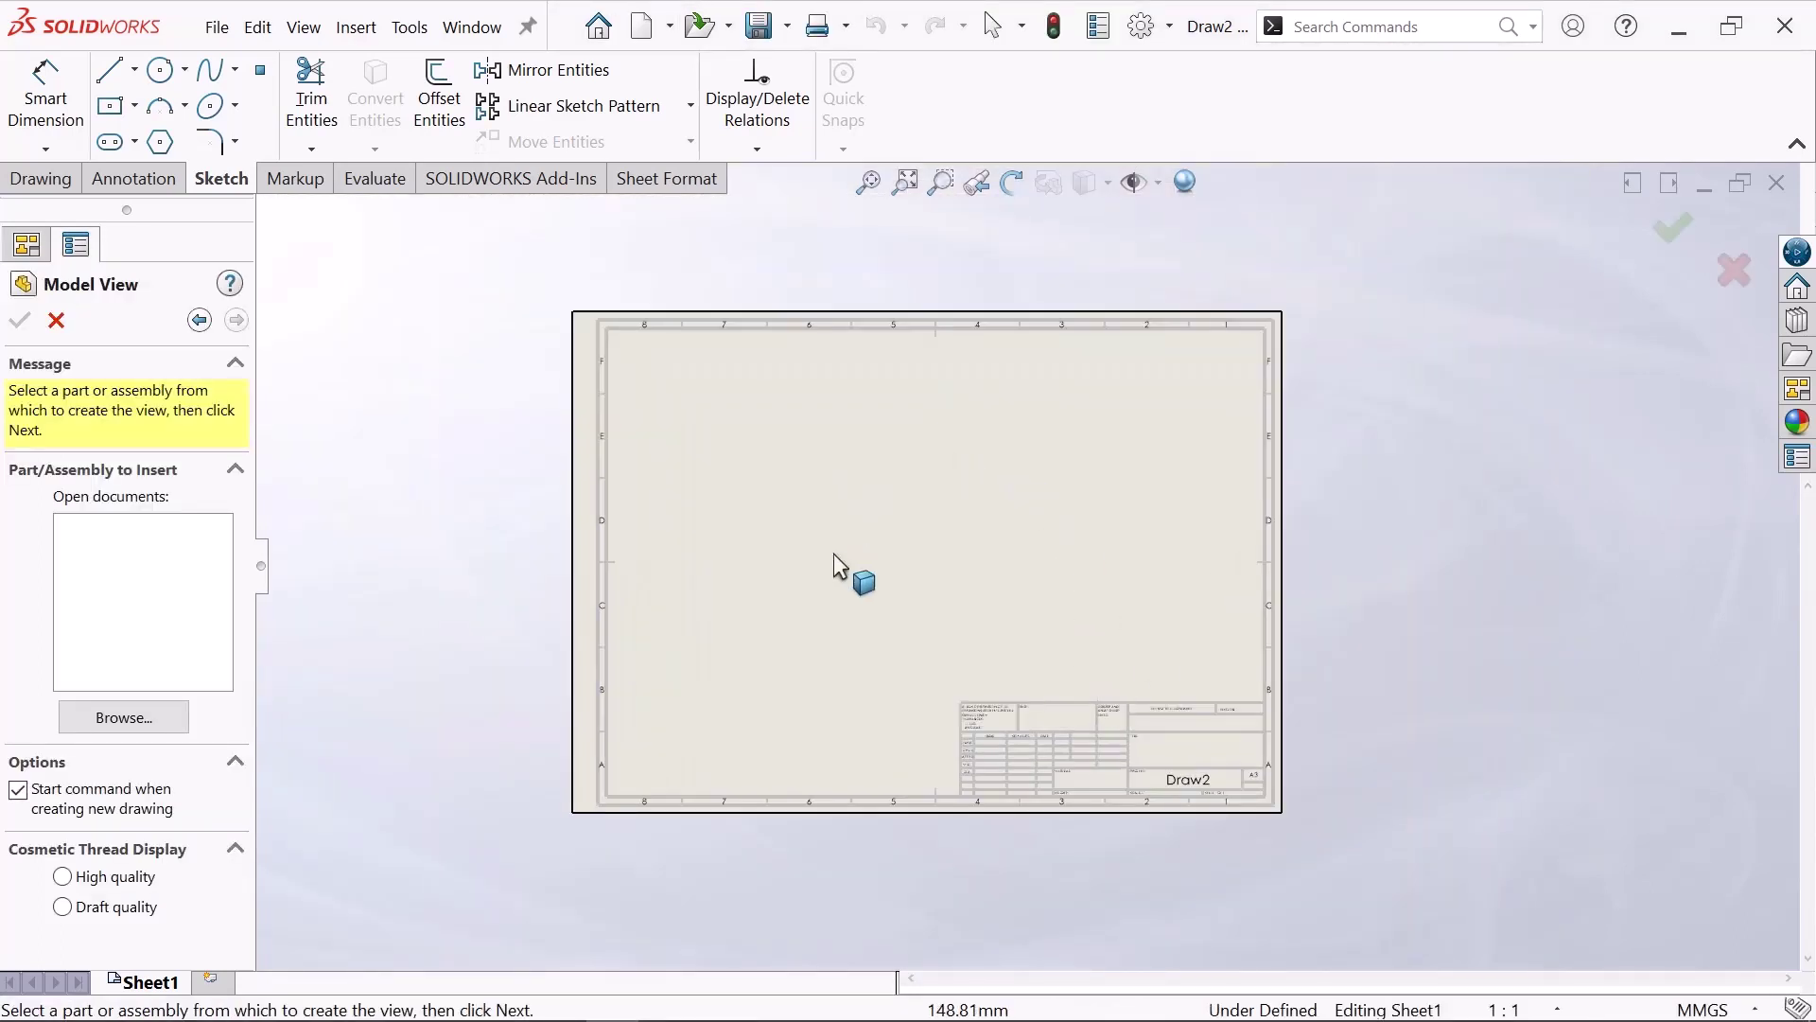
{"action": "scroll", "coordinate": [1087, 478], "scroll_direction": "down", "scroll_amount": 2}
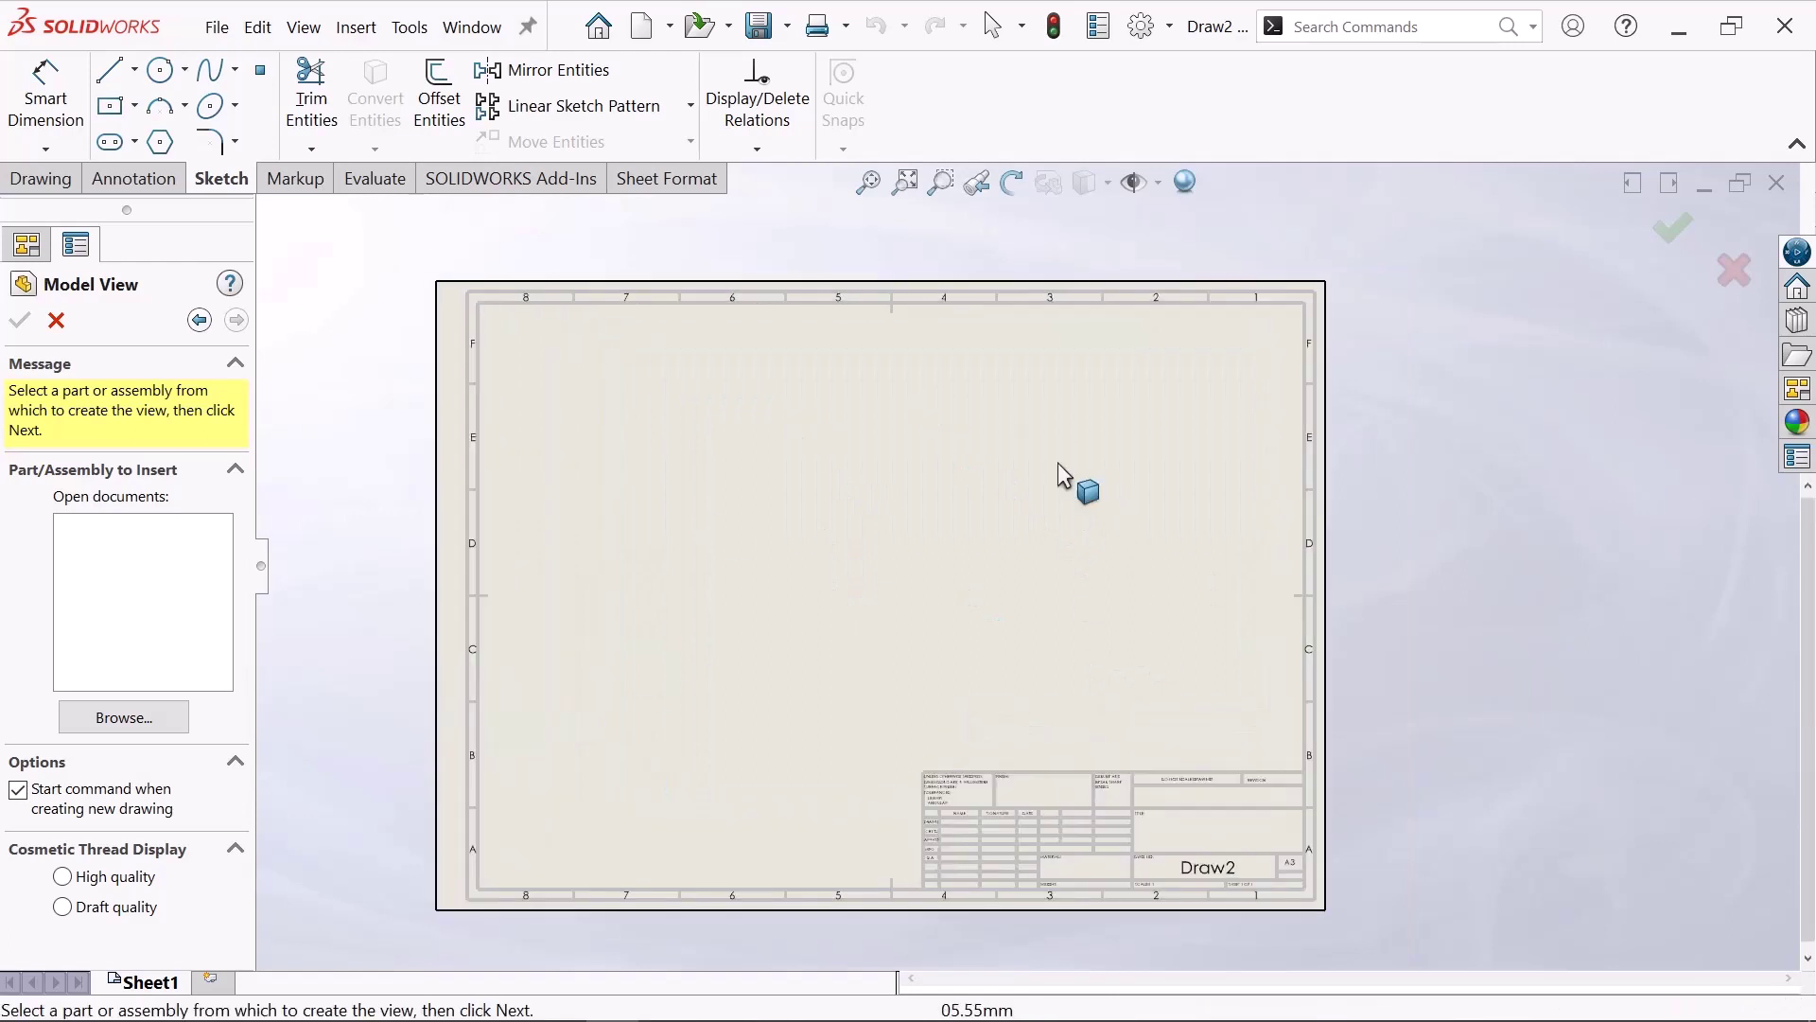
- Skip the model view and draw a horizontal centerline across the sheet's middle
{"action": "left_click", "coordinate": [57, 325]}
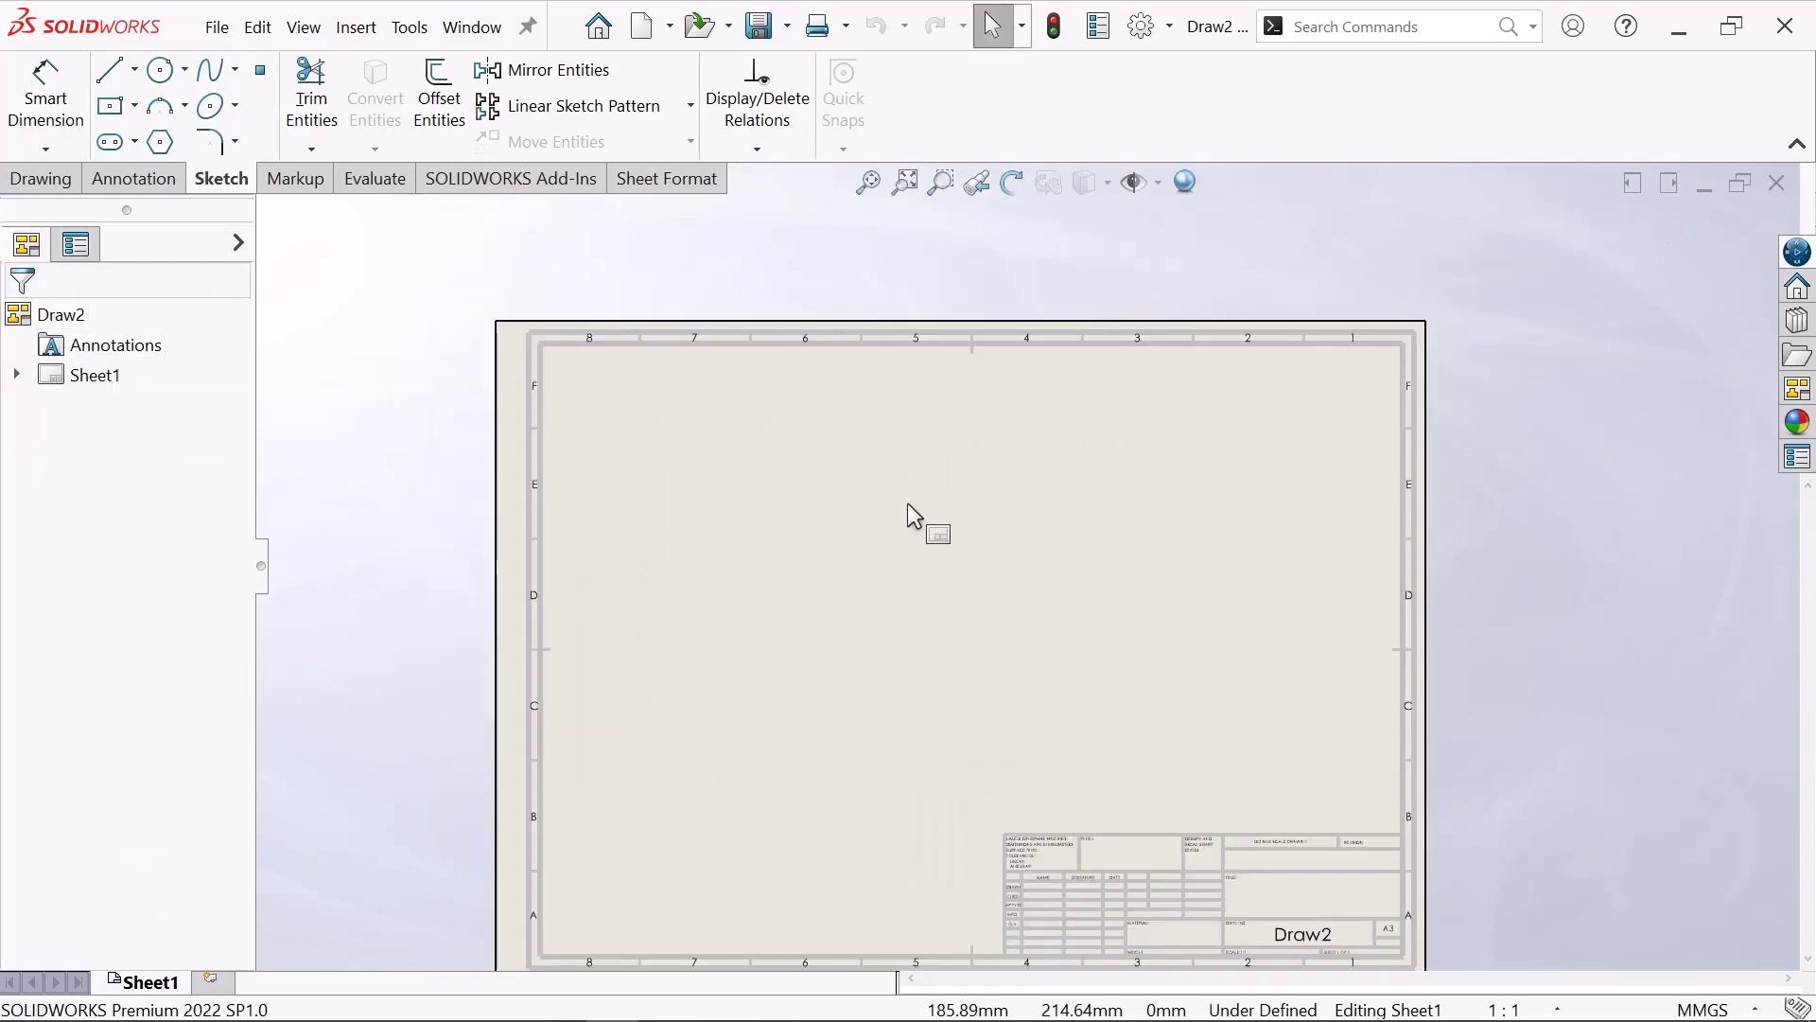
{"action": "scroll", "coordinate": [1166, 784], "scroll_direction": "down", "scroll_amount": 1}
{"action": "scroll", "coordinate": [1166, 784], "scroll_direction": "up", "scroll_amount": 2}
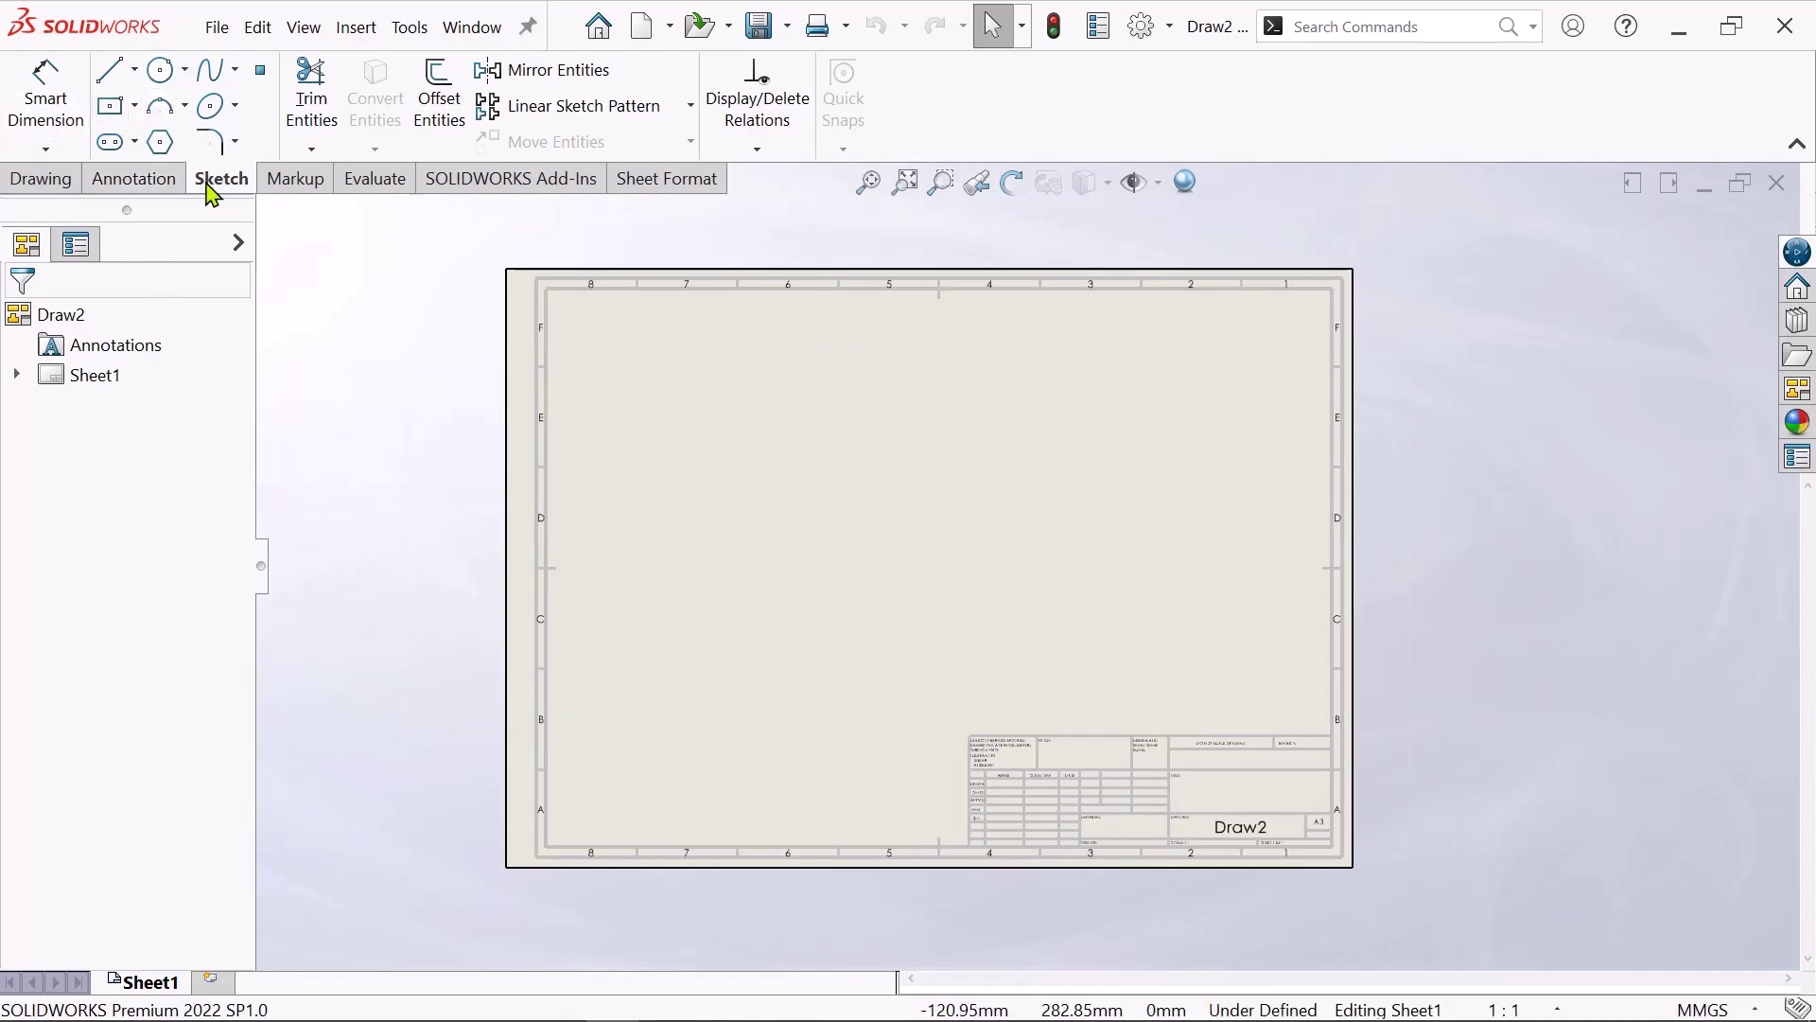
{"action": "left_click", "coordinate": [135, 70]}
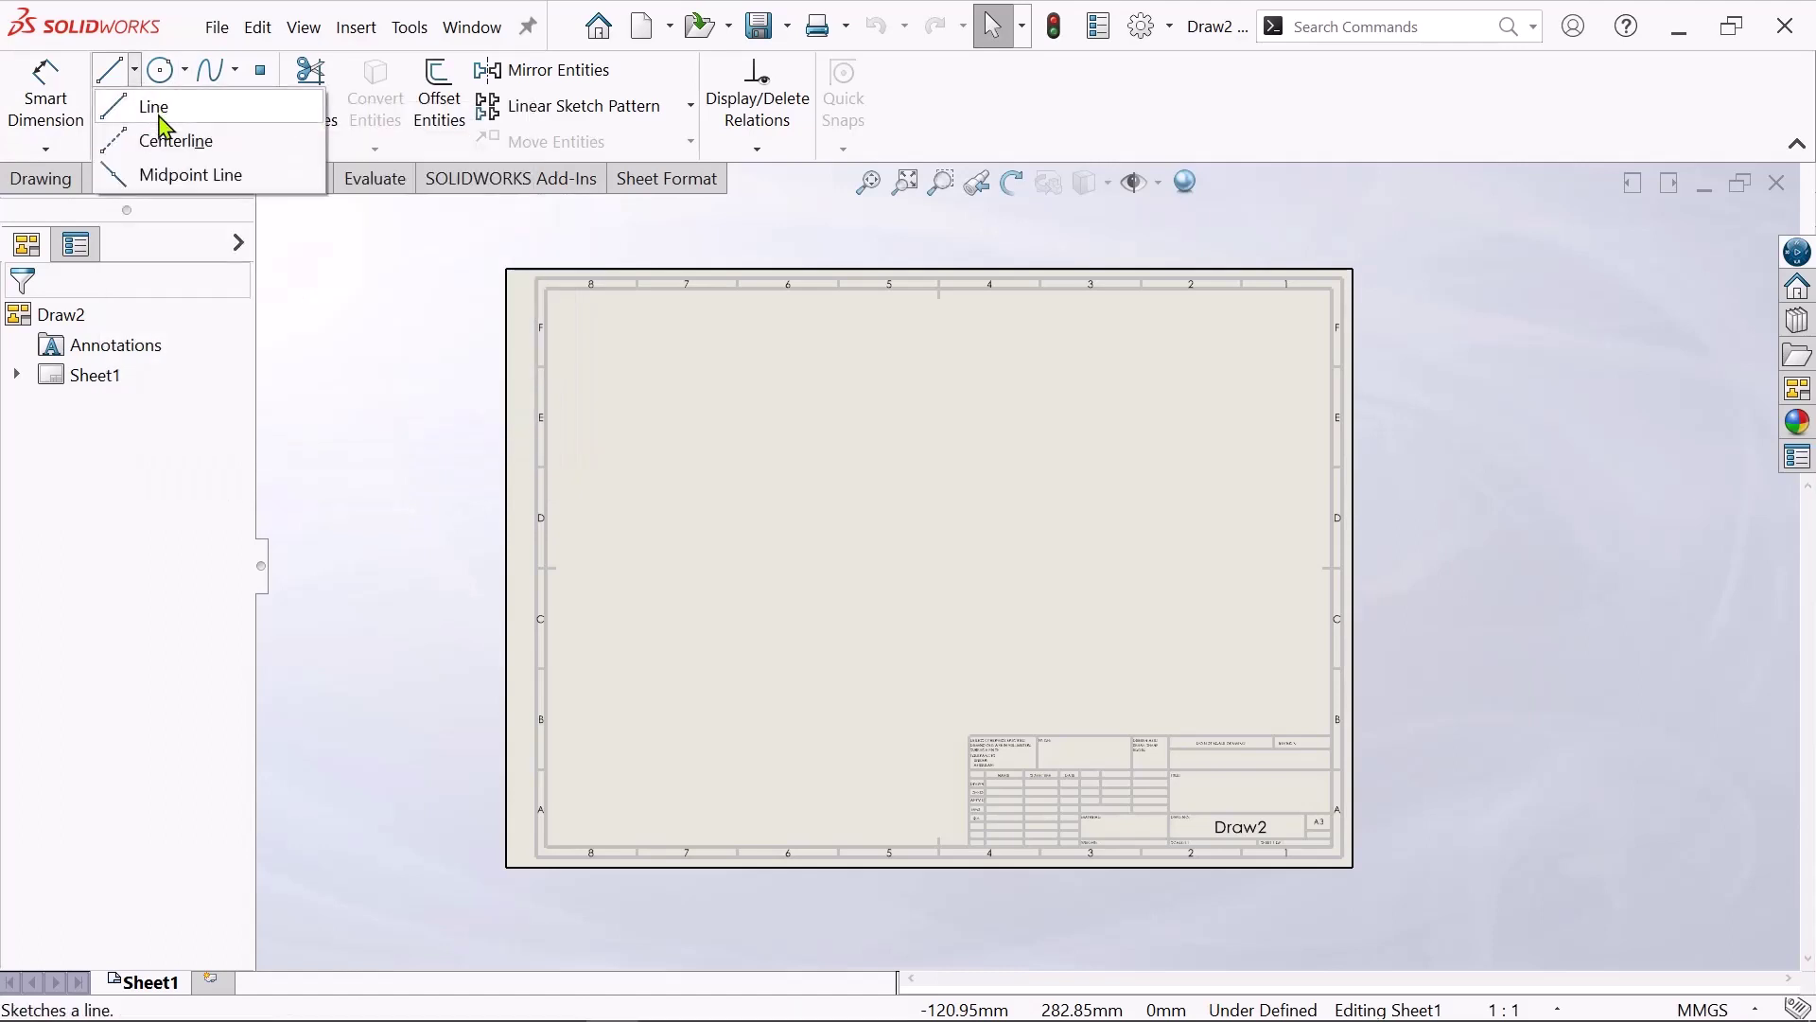
{"action": "left_click", "coordinate": [156, 141]}
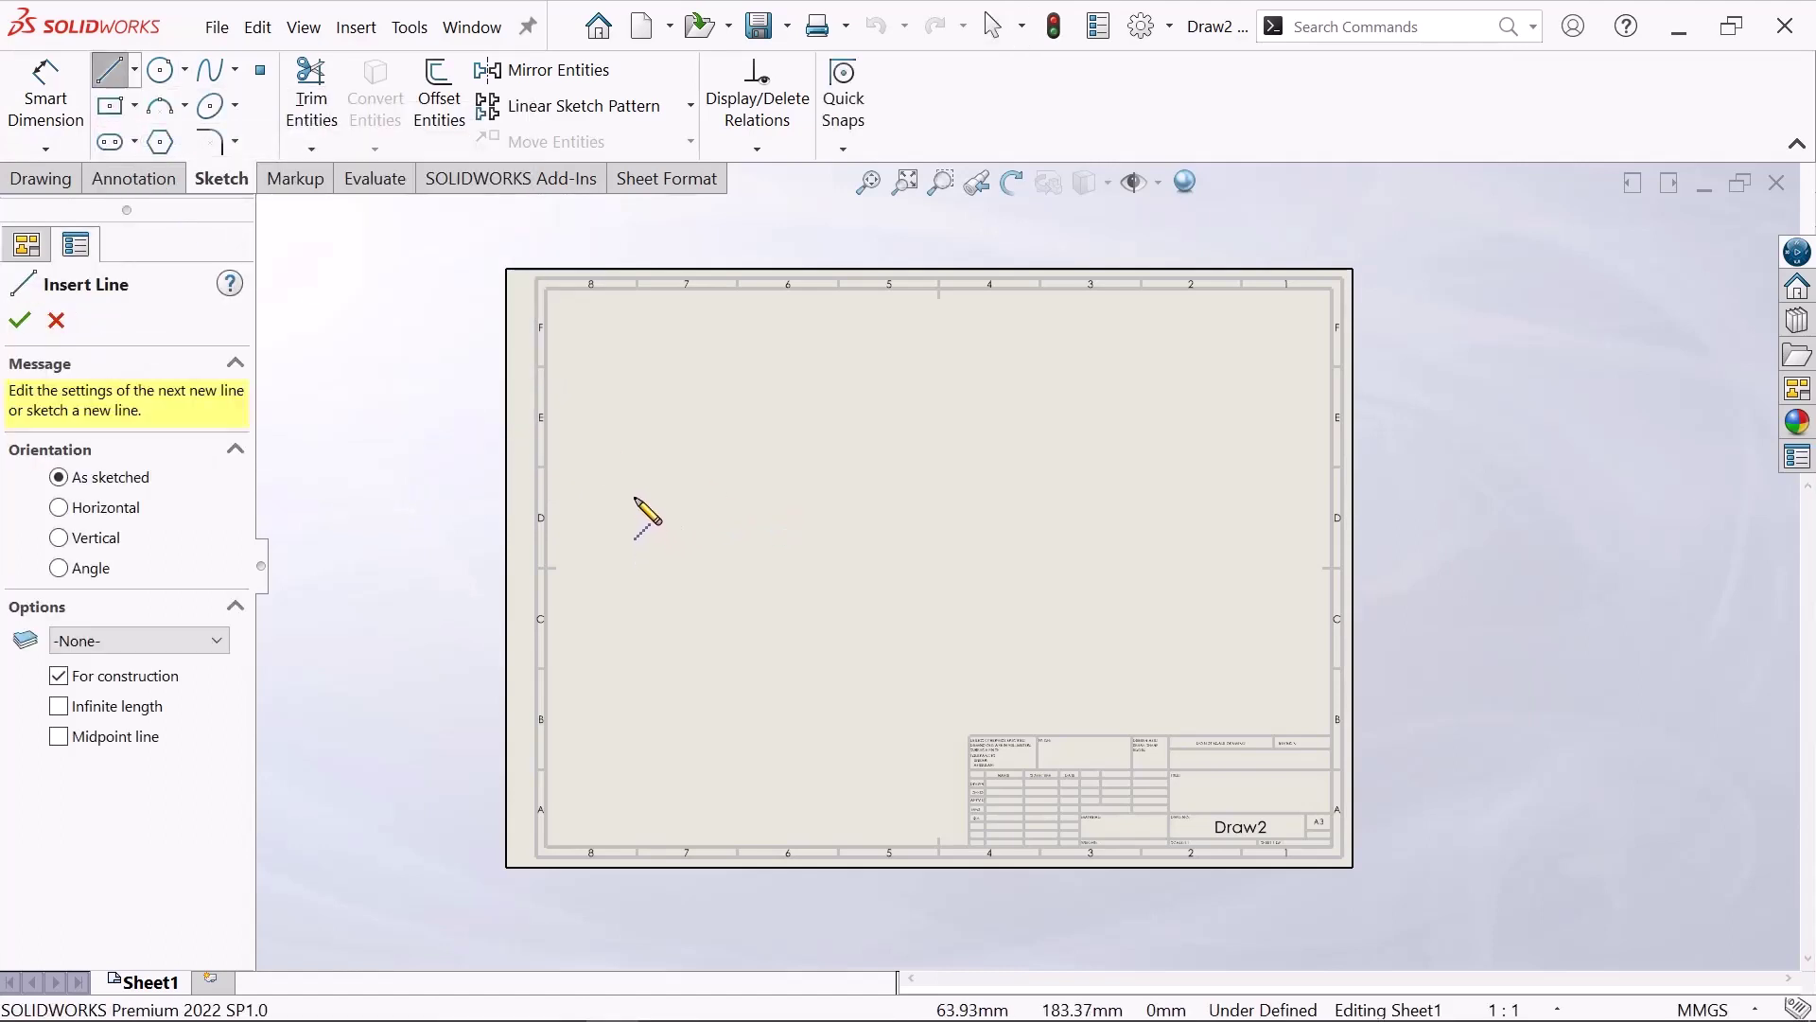
{"action": "left_click", "coordinate": [634, 497]}
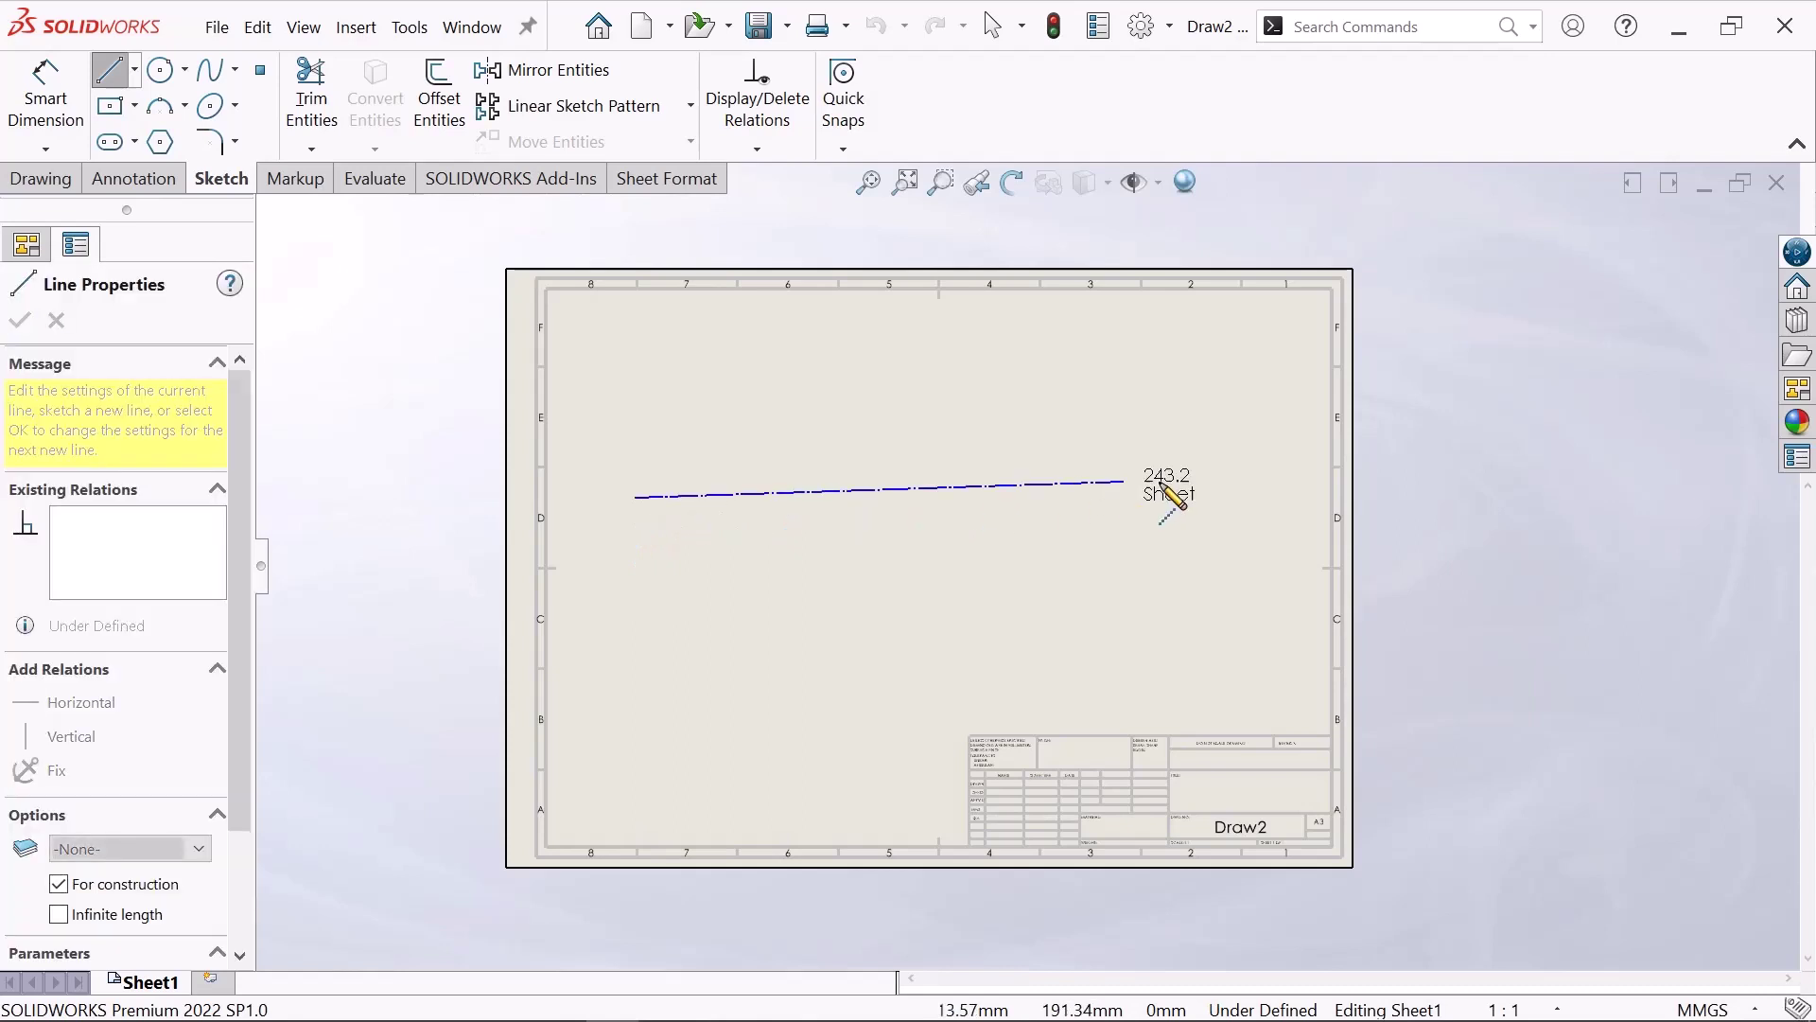
{"action": "left_click", "coordinate": [1229, 497]}
{"action": "right_click", "coordinate": [1229, 498]}
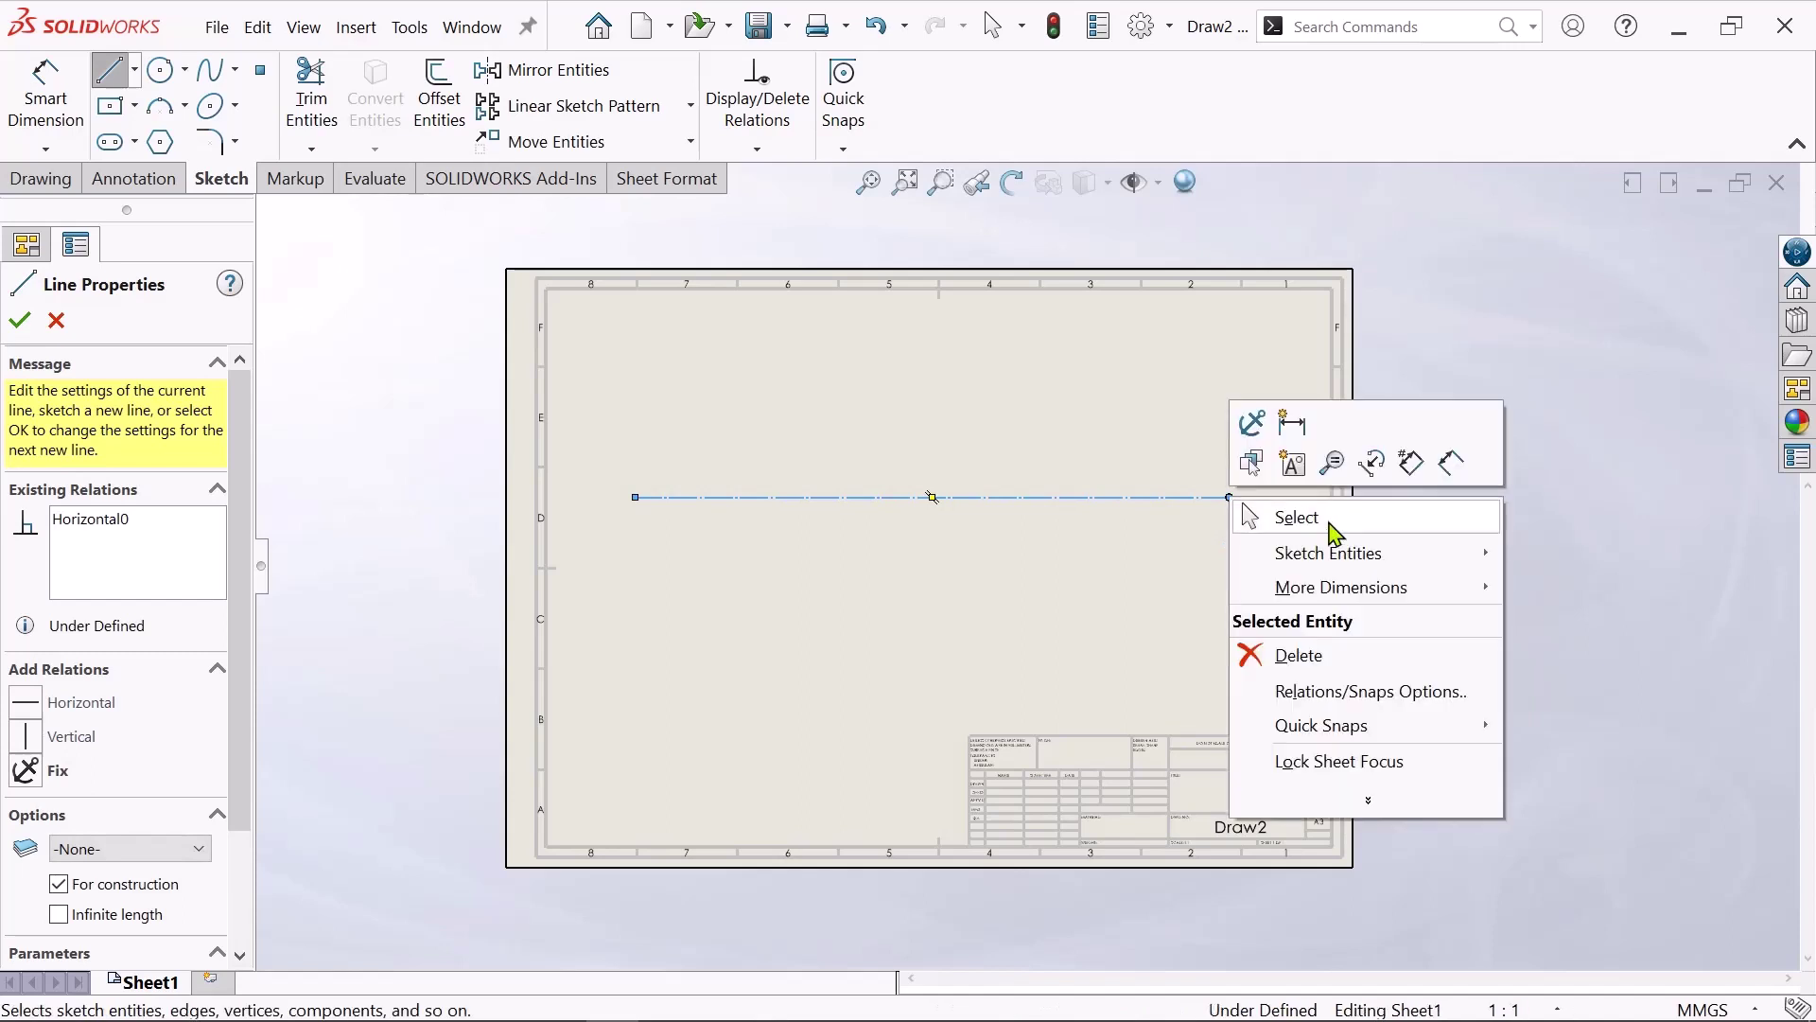
{"action": "left_click", "coordinate": [1330, 523]}
{"action": "scroll", "coordinate": [1164, 493], "scroll_direction": "down", "scroll_amount": 1}
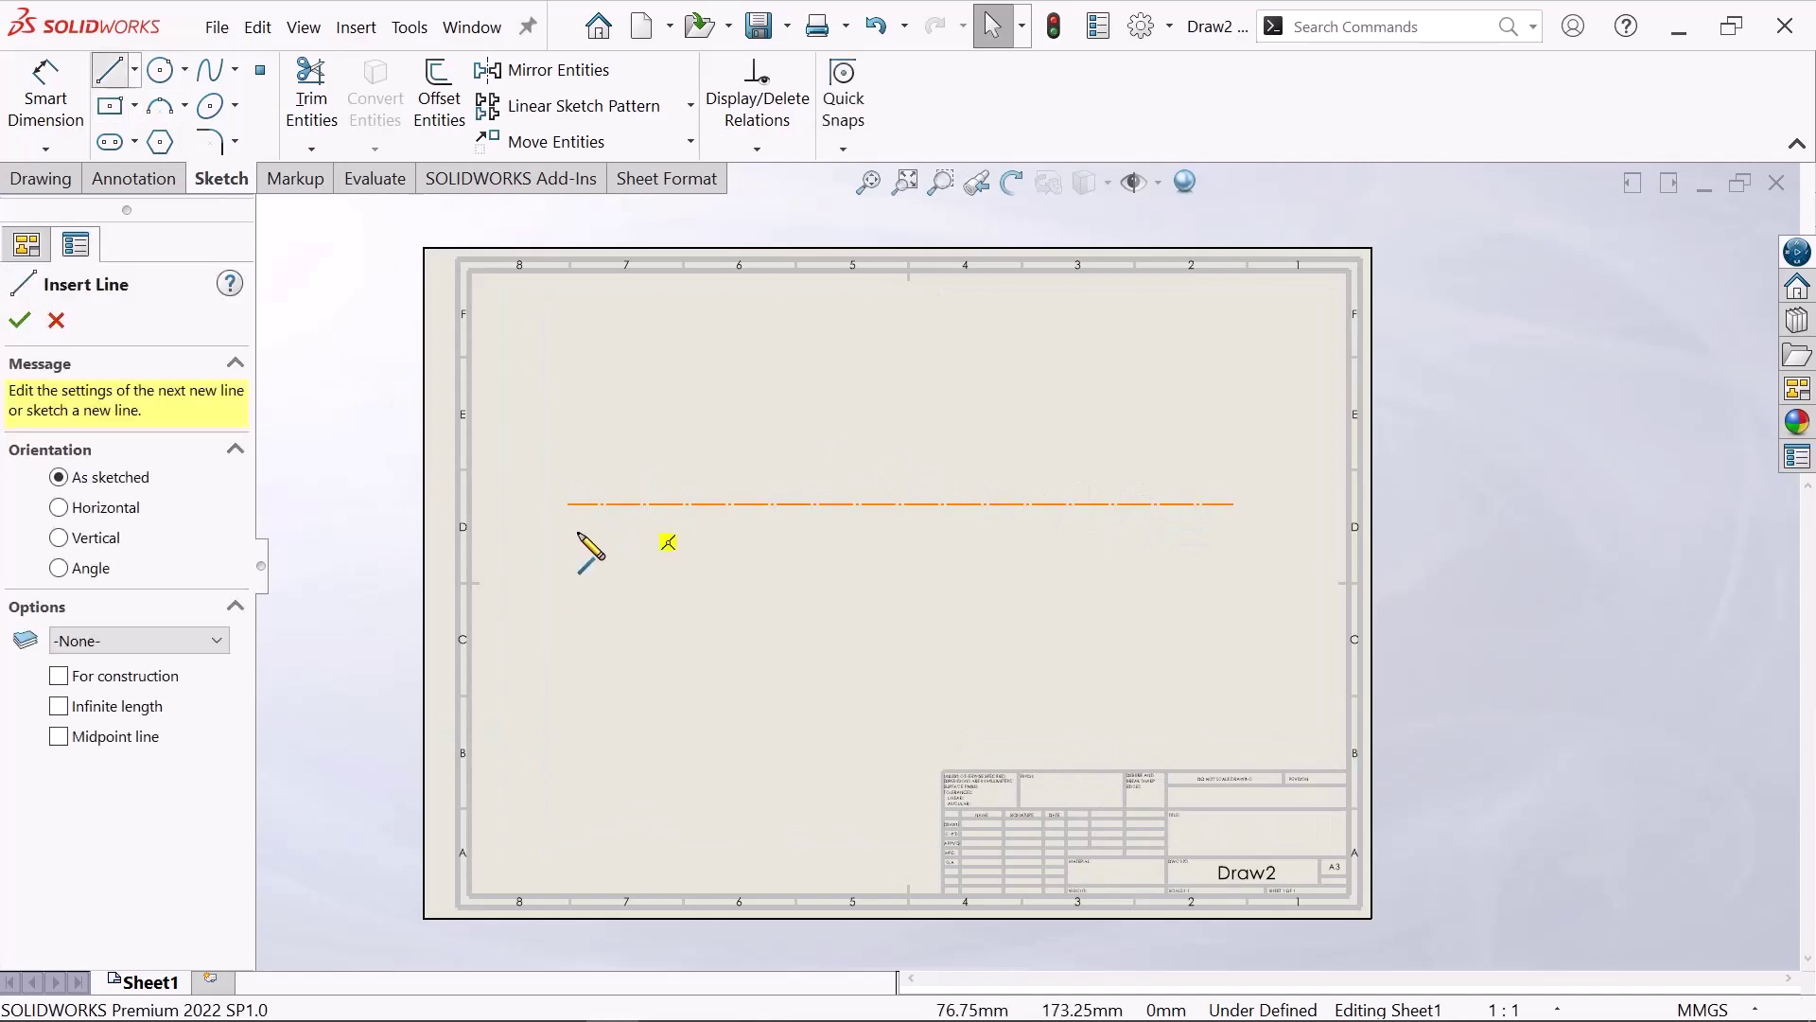
- Draw the profile's left end: vertical edge, short step, drop, and long middle section
{"action": "left_click", "coordinate": [568, 504]}
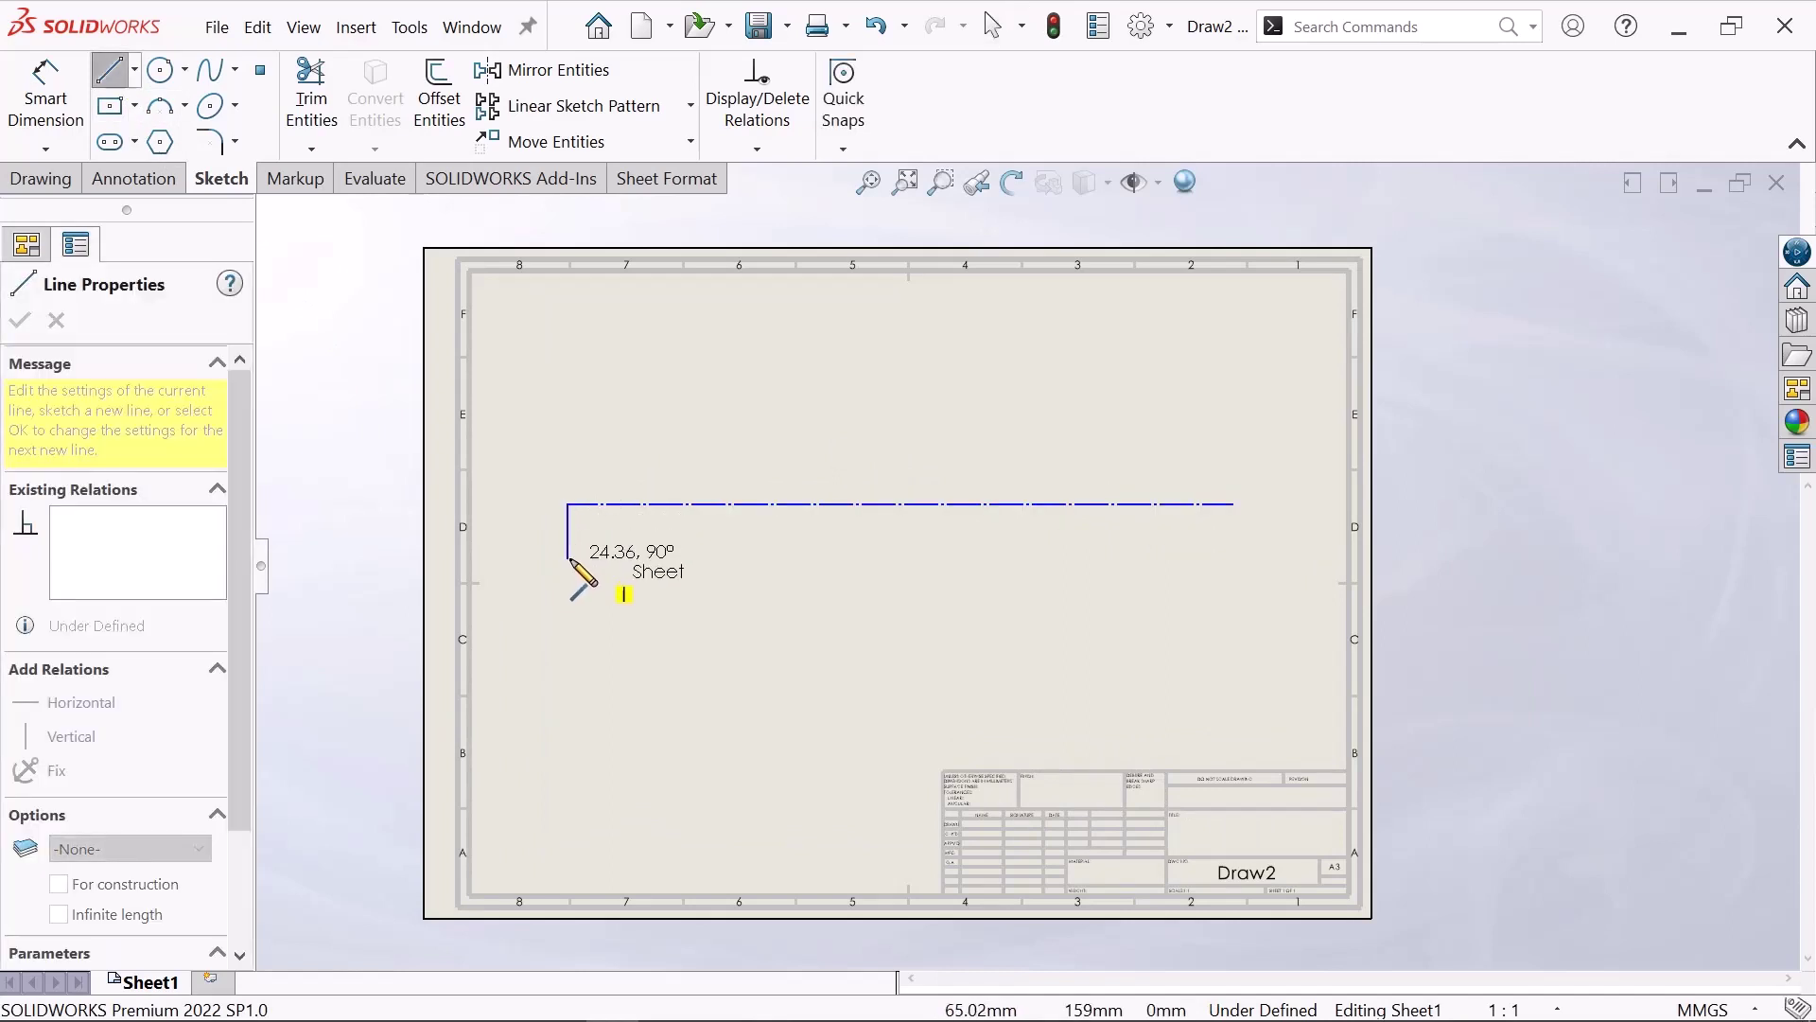
{"action": "left_click", "coordinate": [568, 560]}
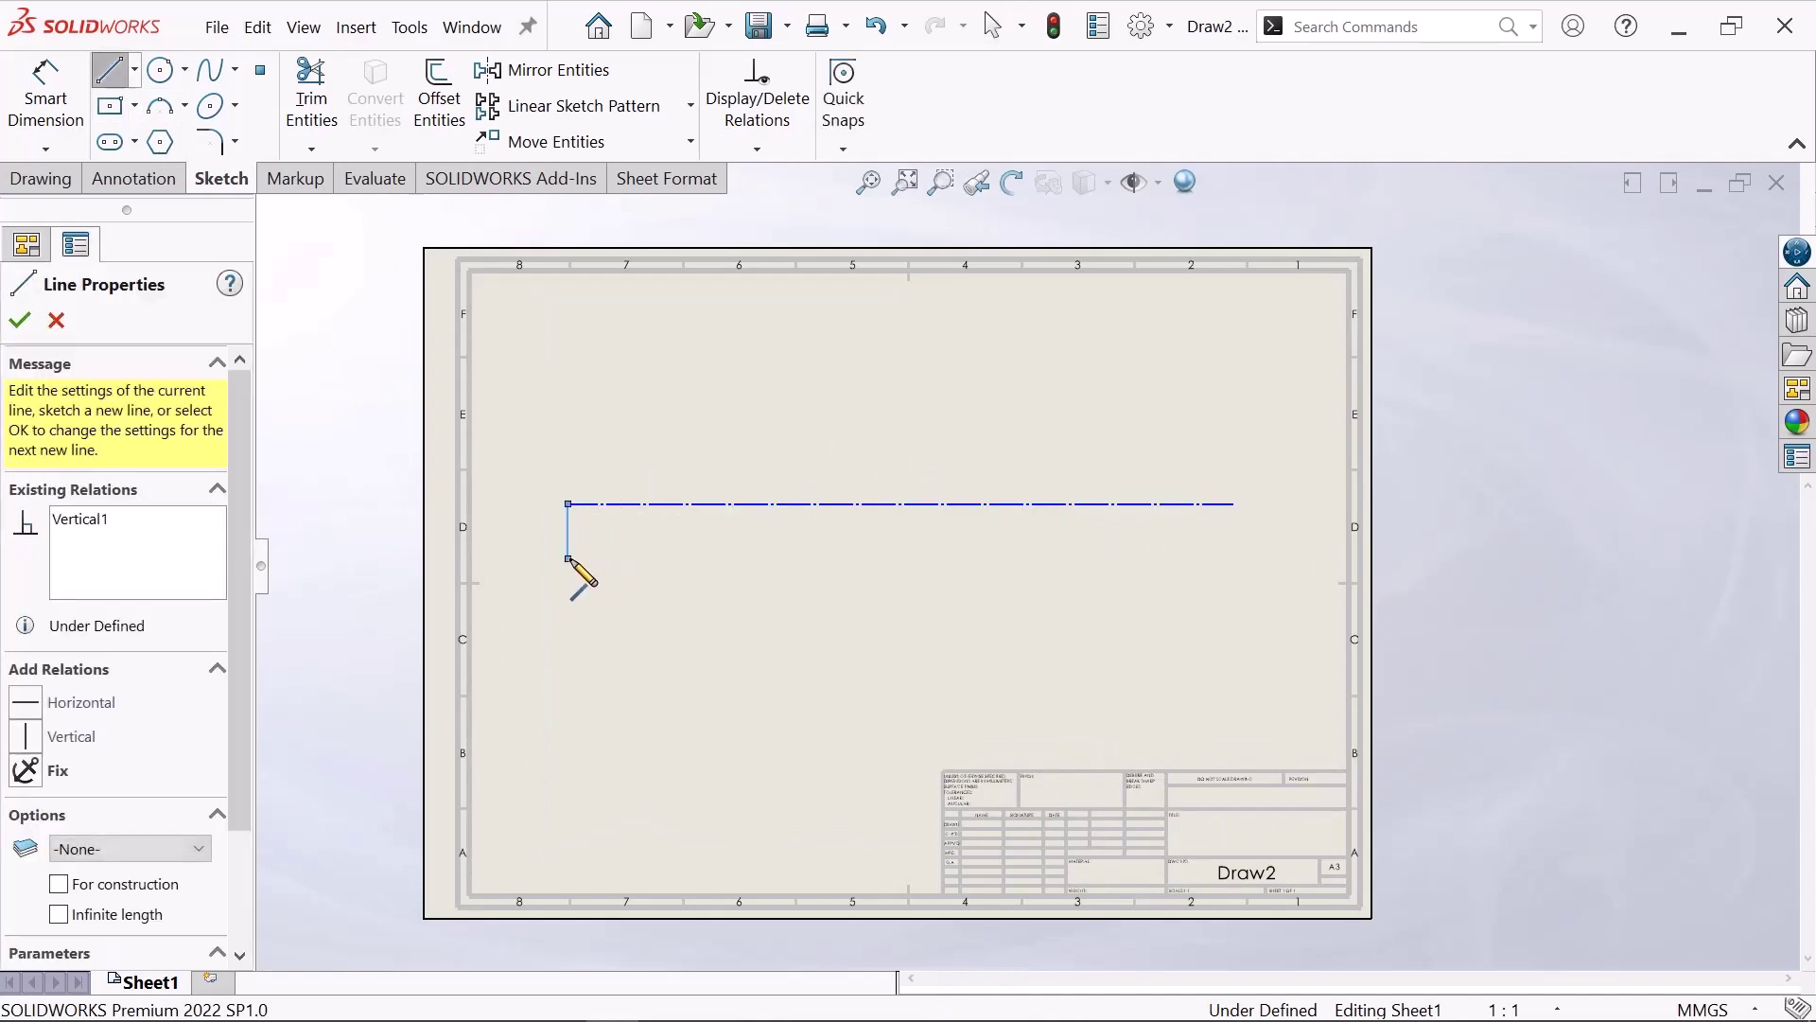
{"action": "left_click", "coordinate": [627, 559]}
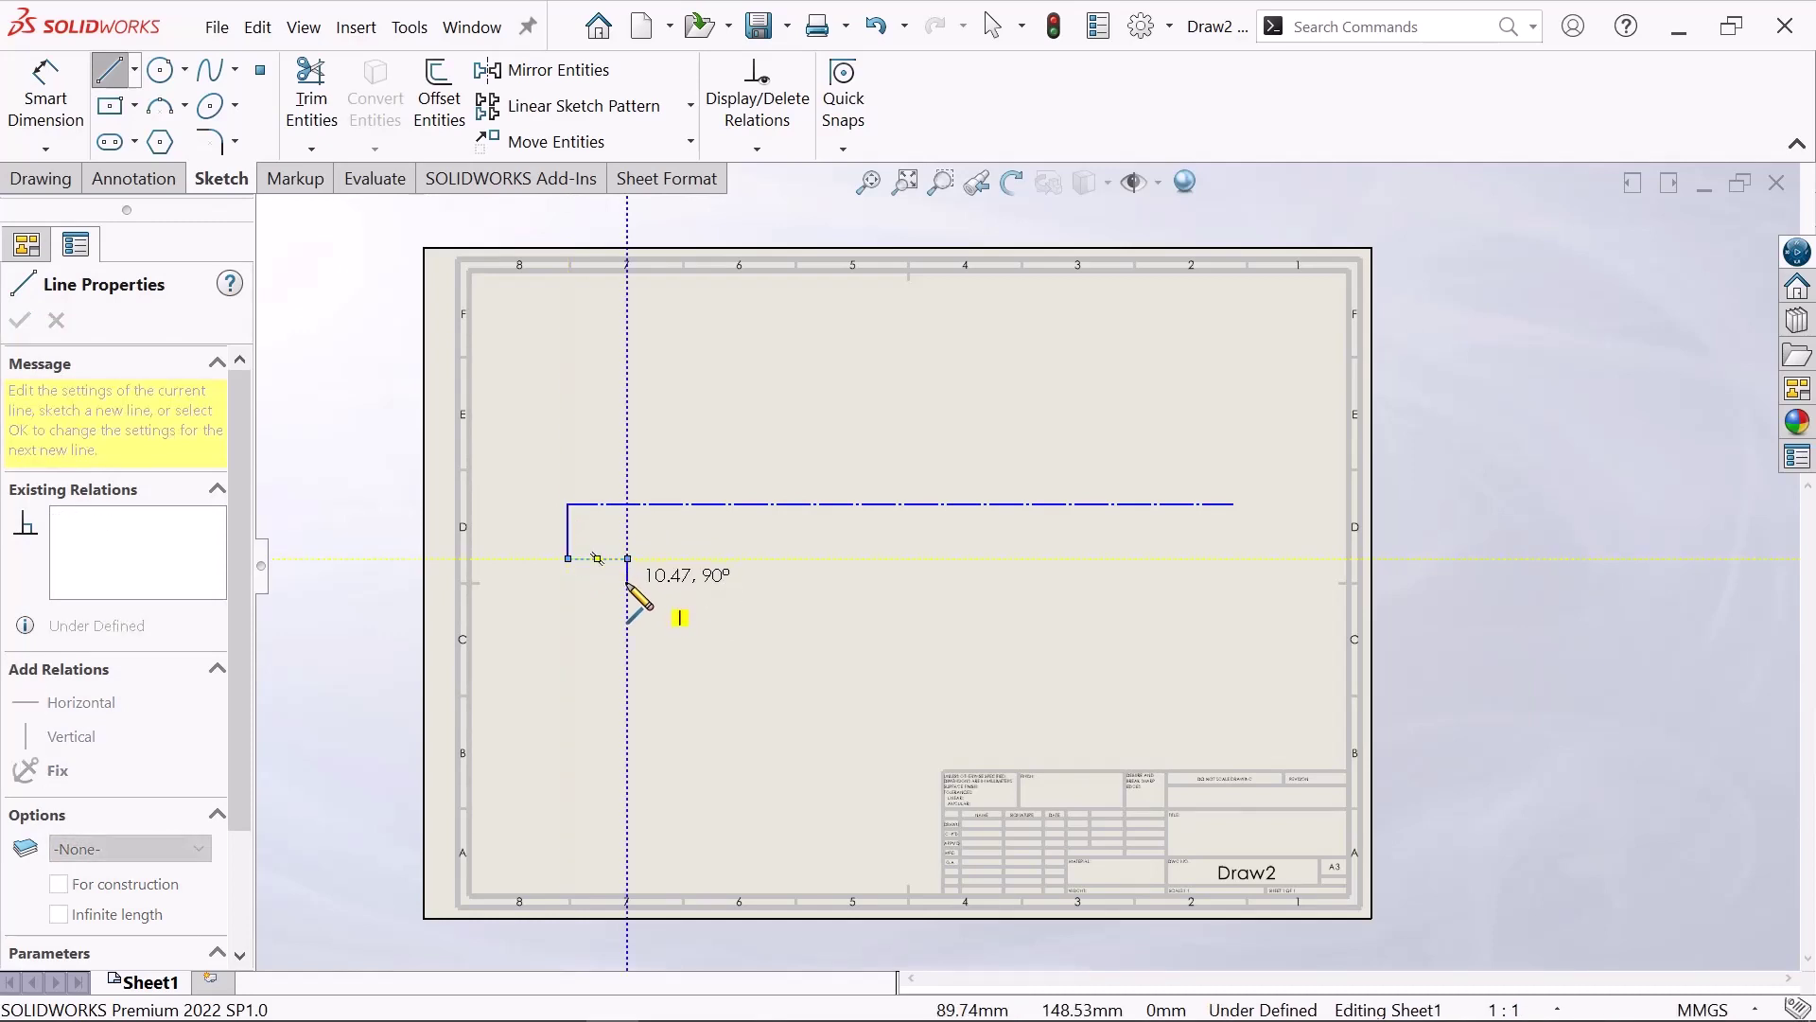
{"action": "left_click", "coordinate": [627, 582]}
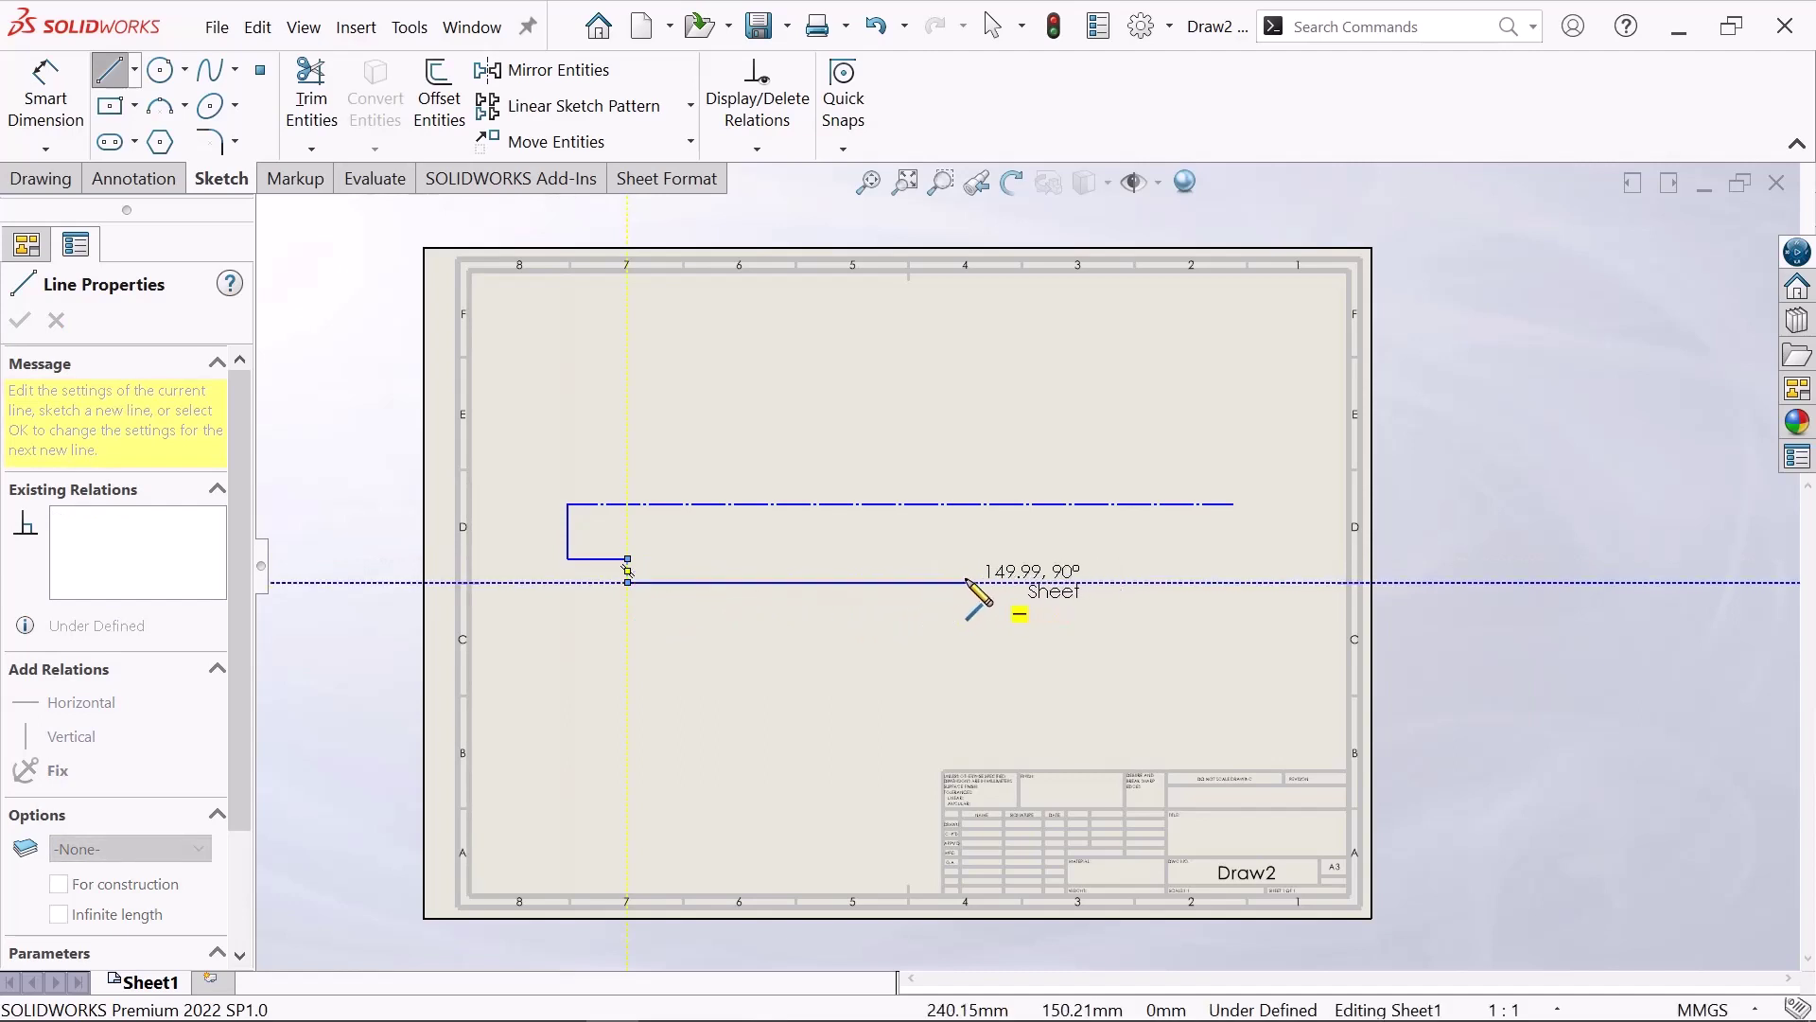
{"action": "left_click", "coordinate": [953, 581]}
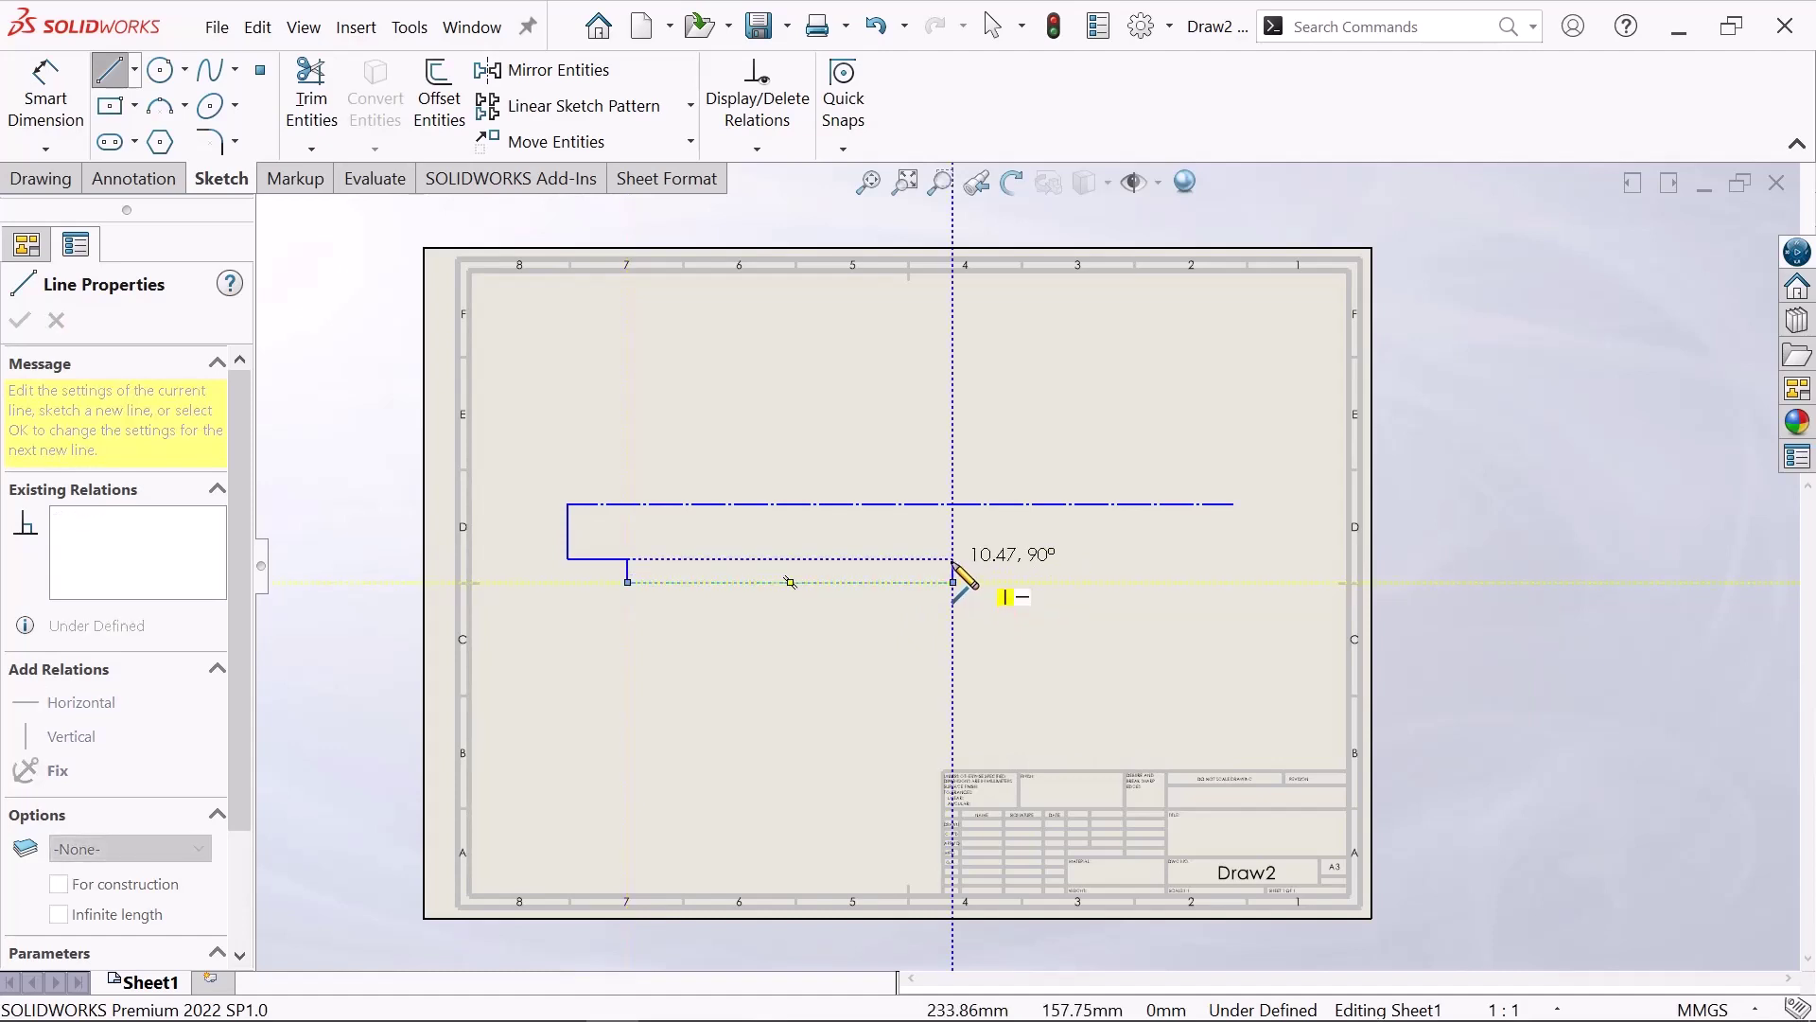
{"action": "key", "text": "Escape"}
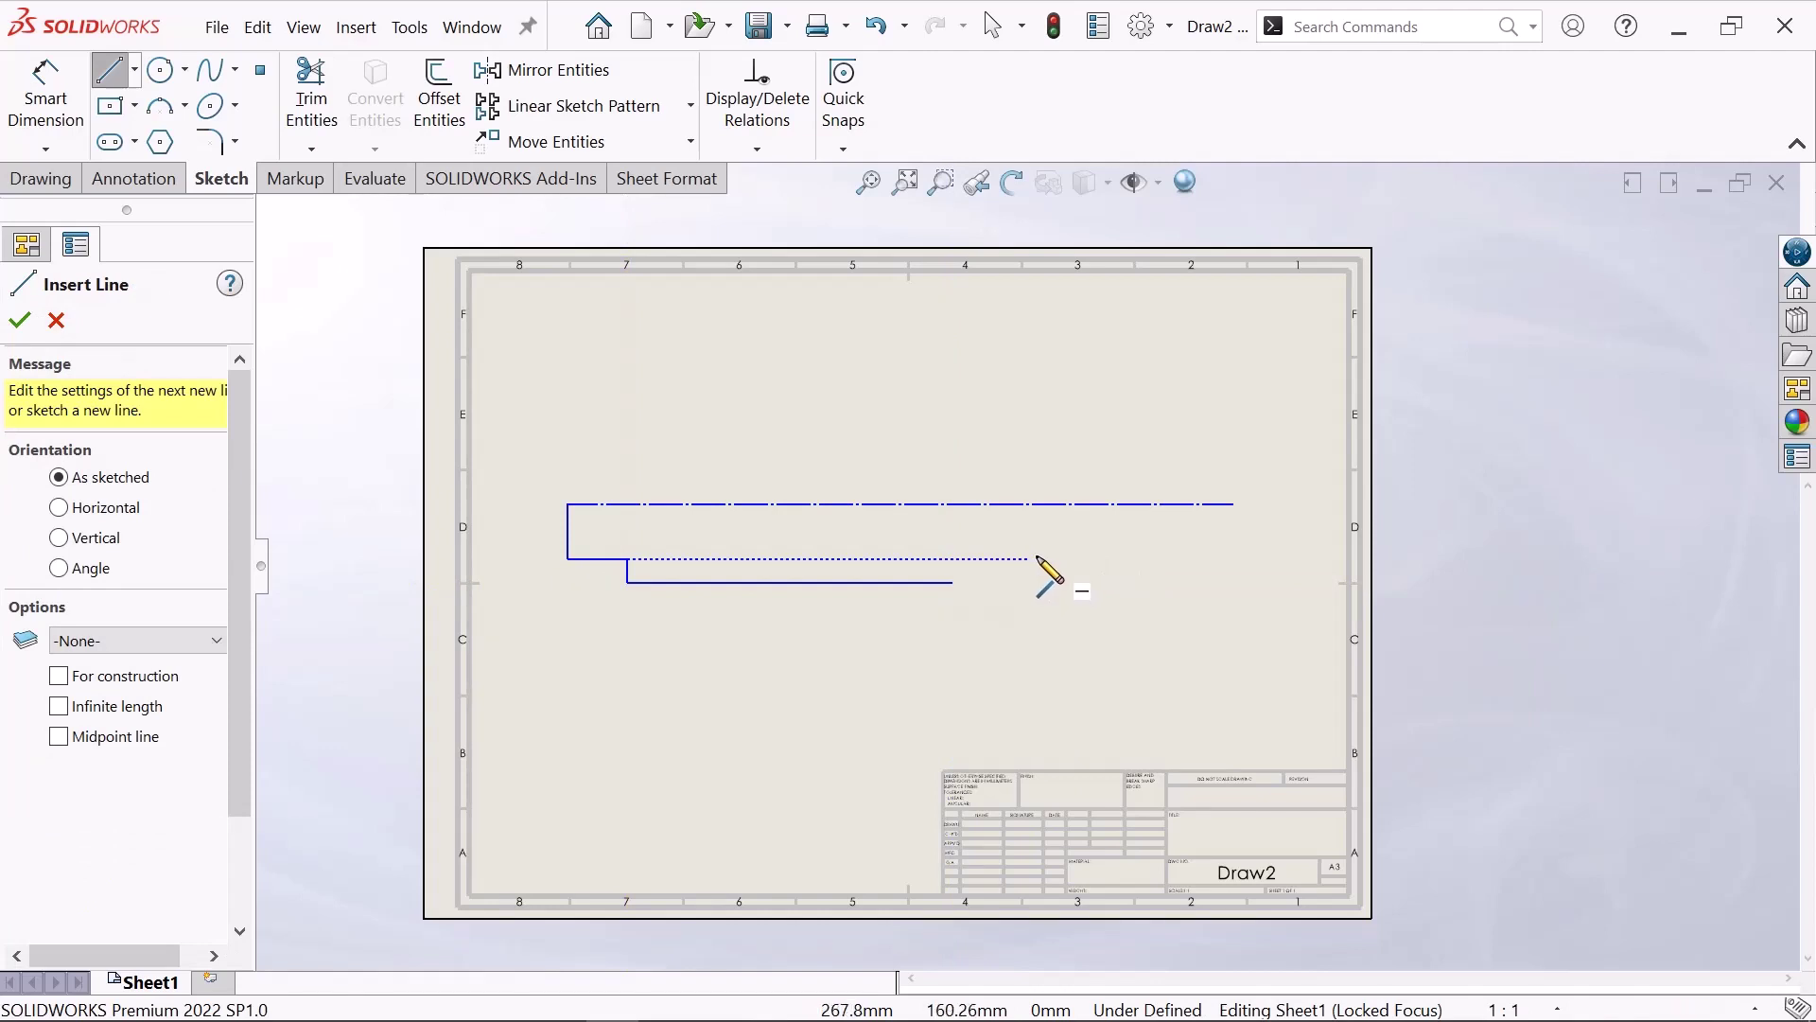
{"action": "right_click", "coordinate": [1031, 559]}
{"action": "left_click", "coordinate": [1105, 576]}
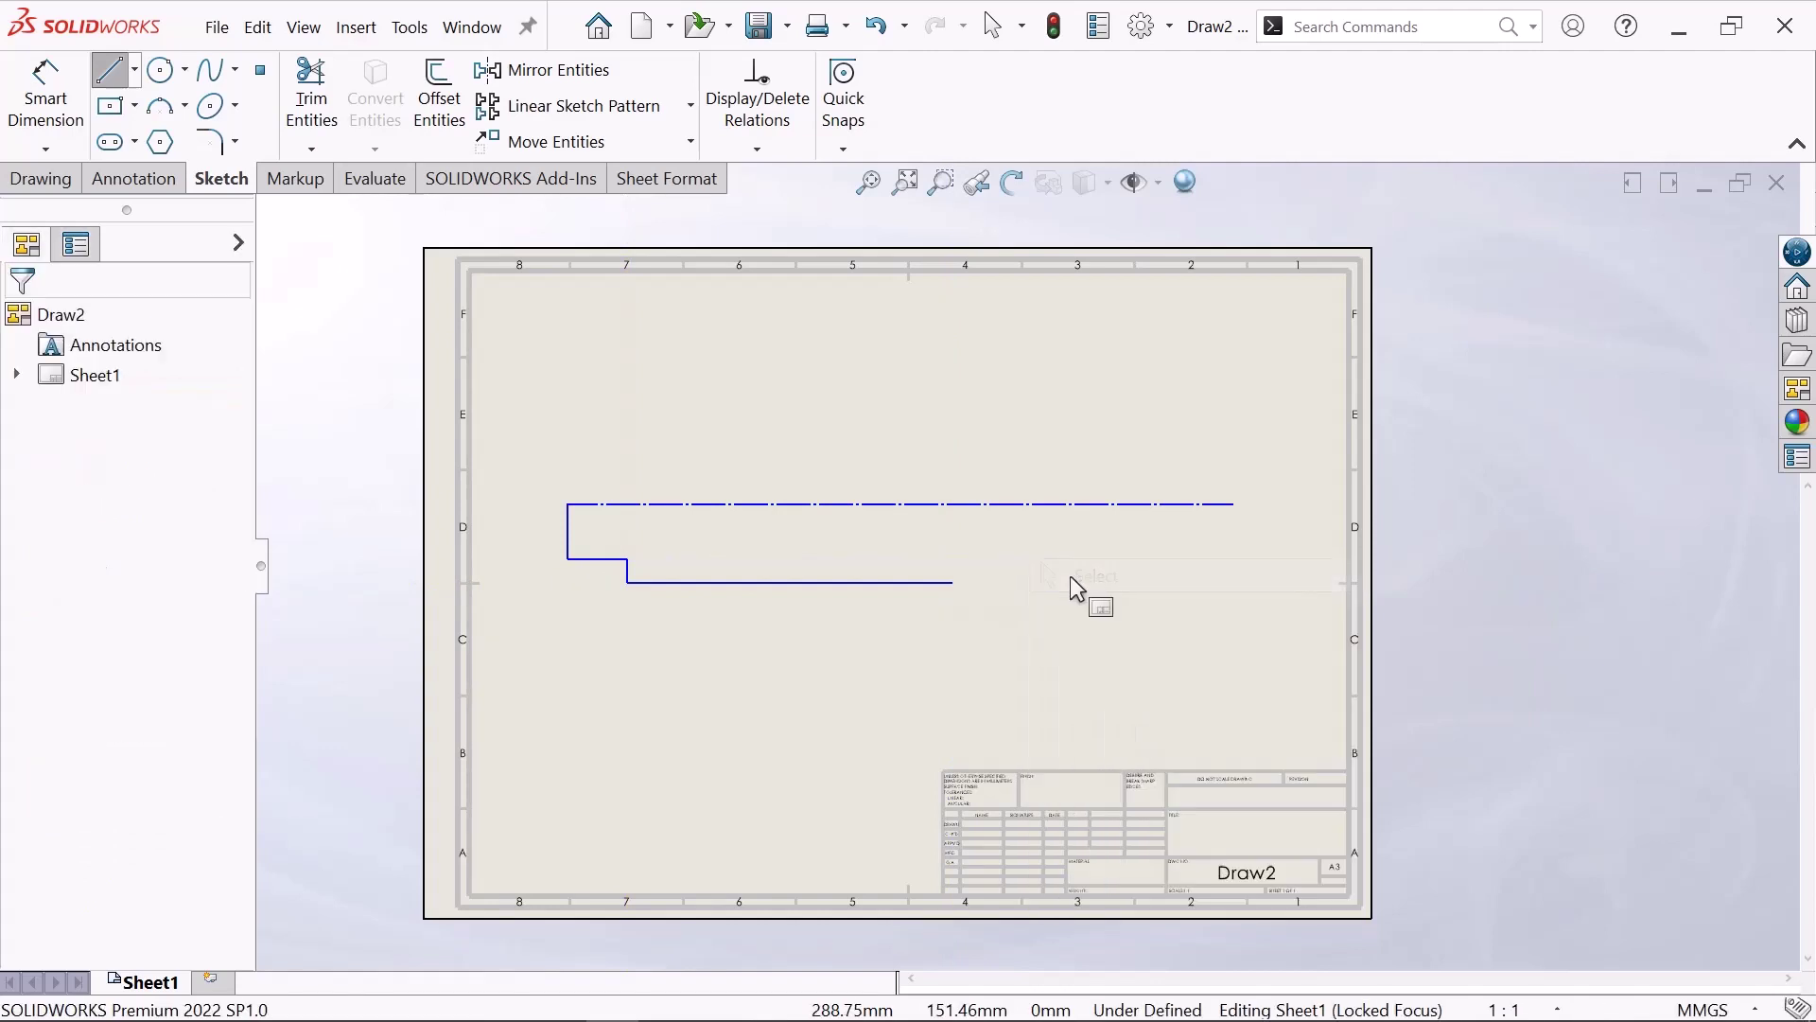
- Extend the profile with two steps up toward the centerline's right end
{"action": "left_click", "coordinate": [113, 75]}
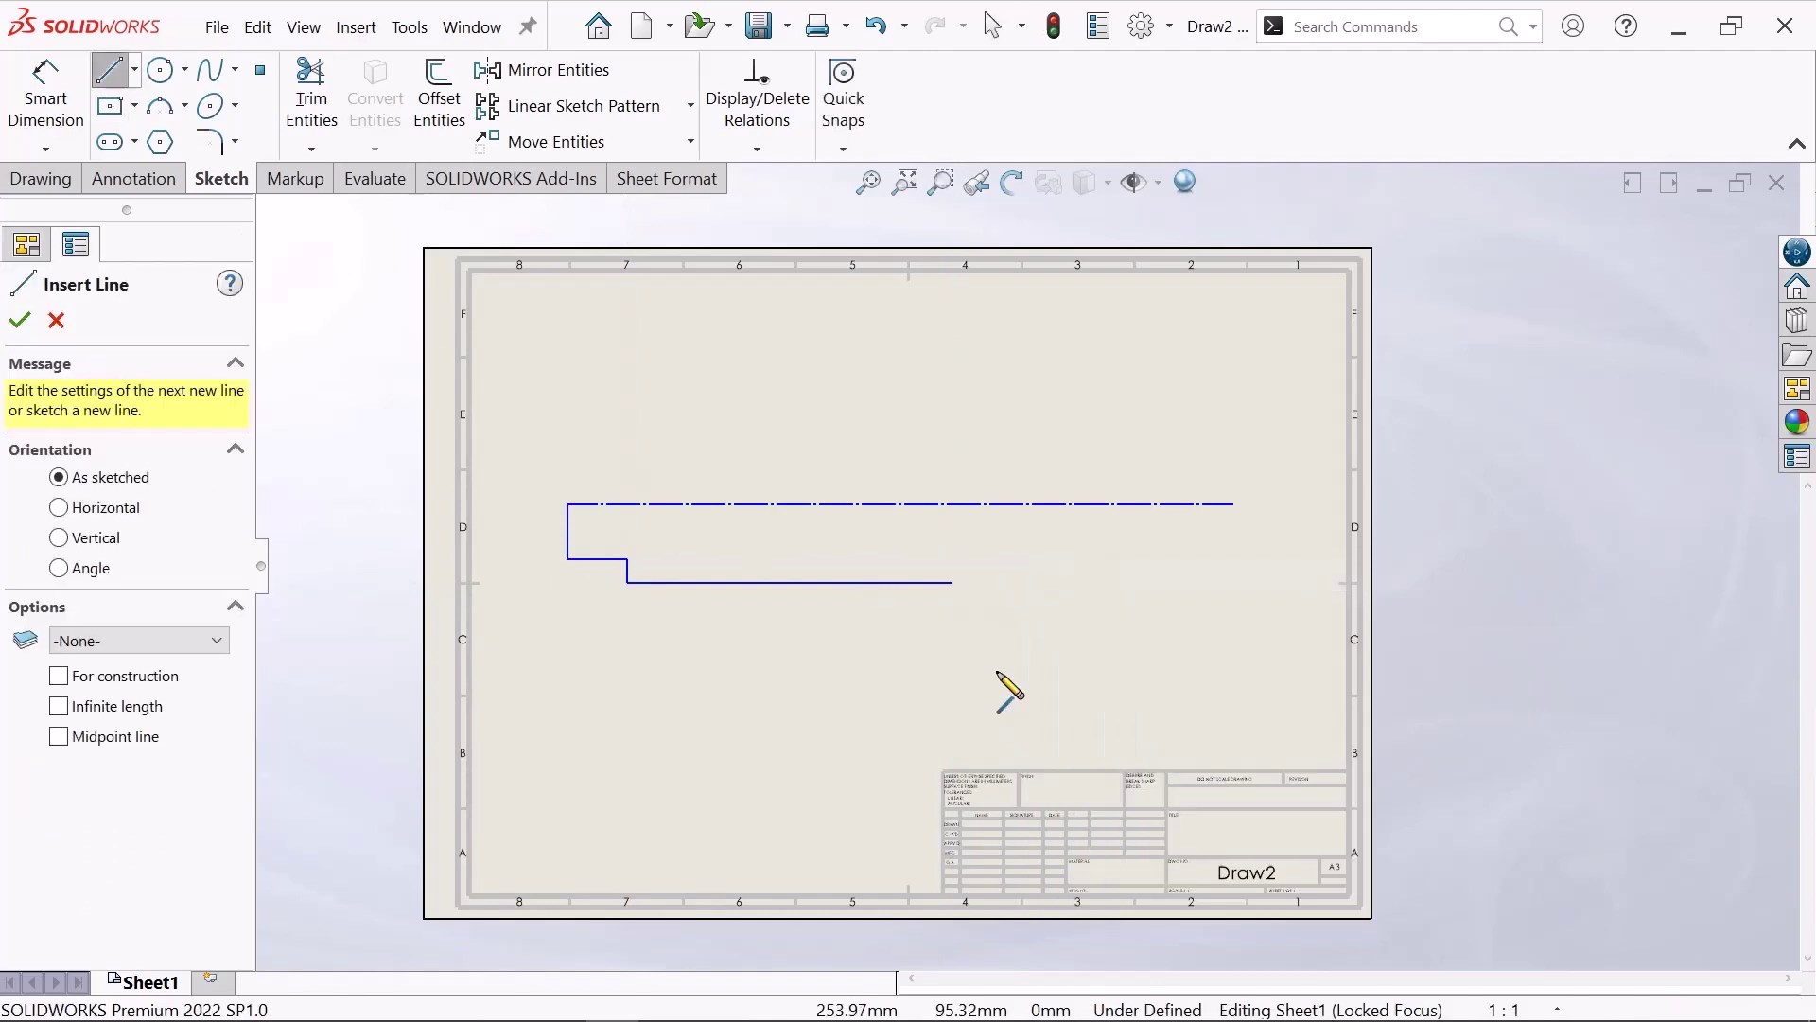
{"action": "left_click", "coordinate": [954, 583]}
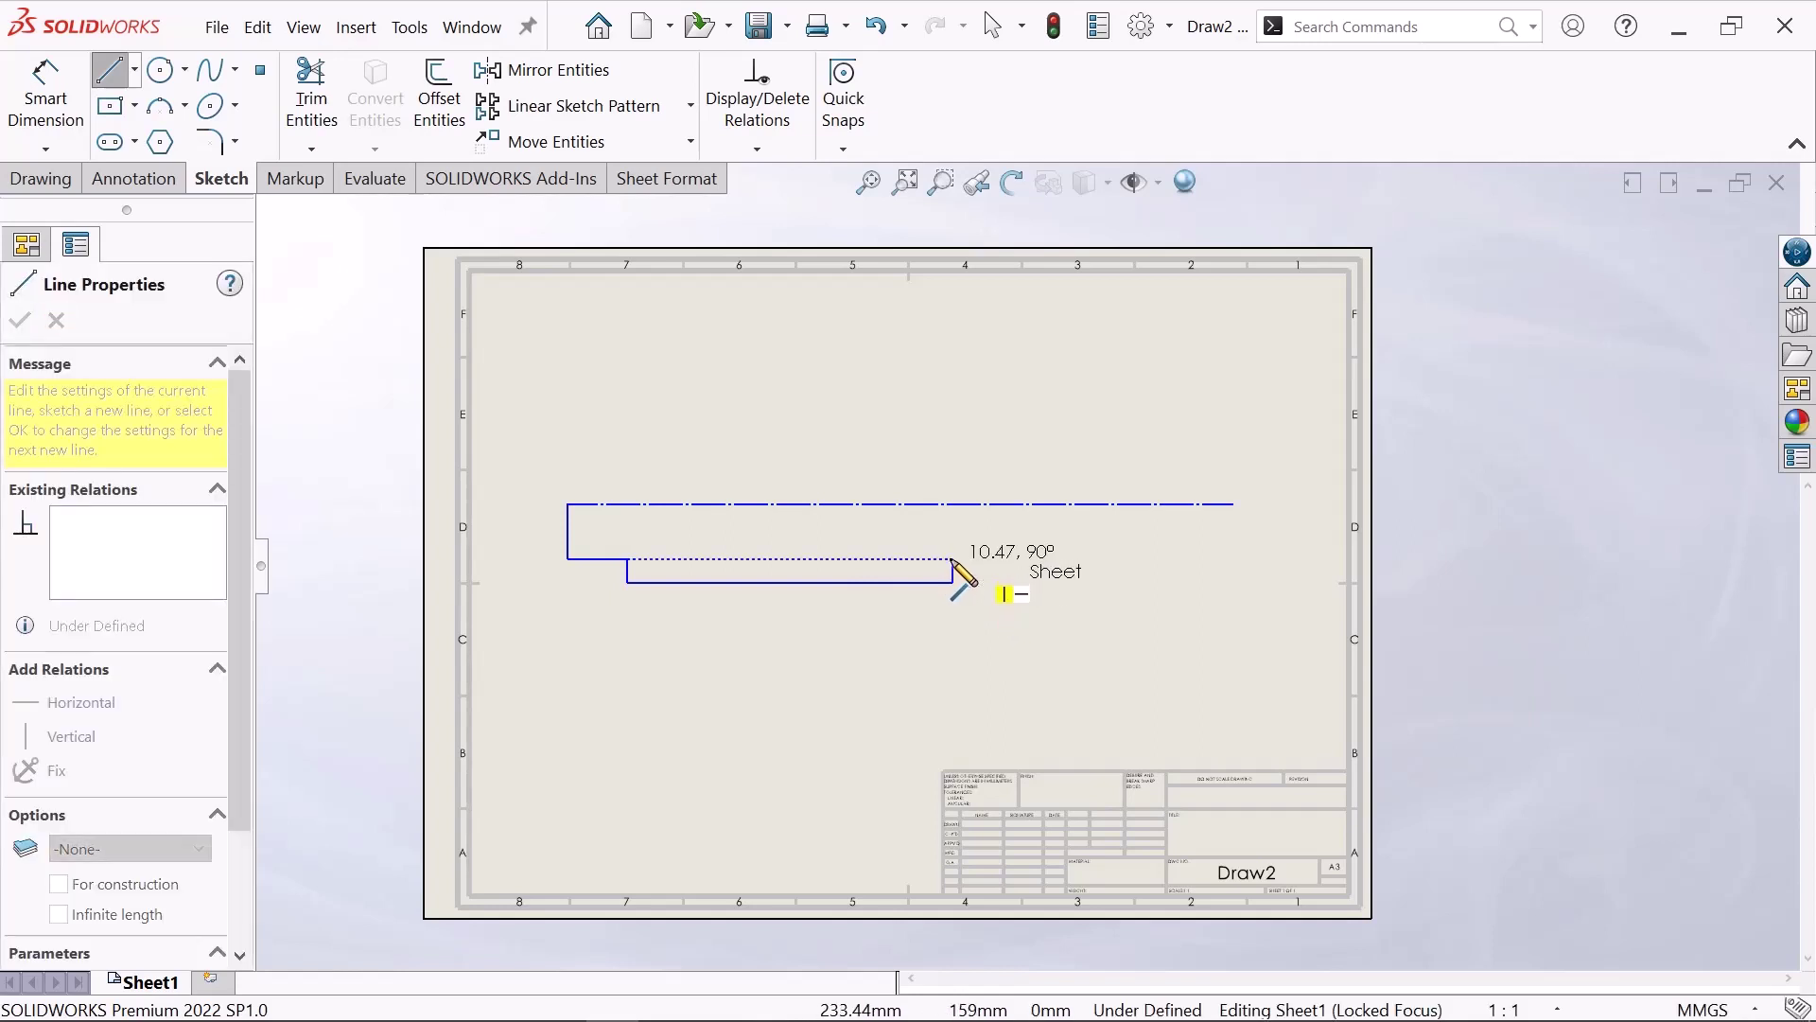
{"action": "left_click", "coordinate": [953, 560]}
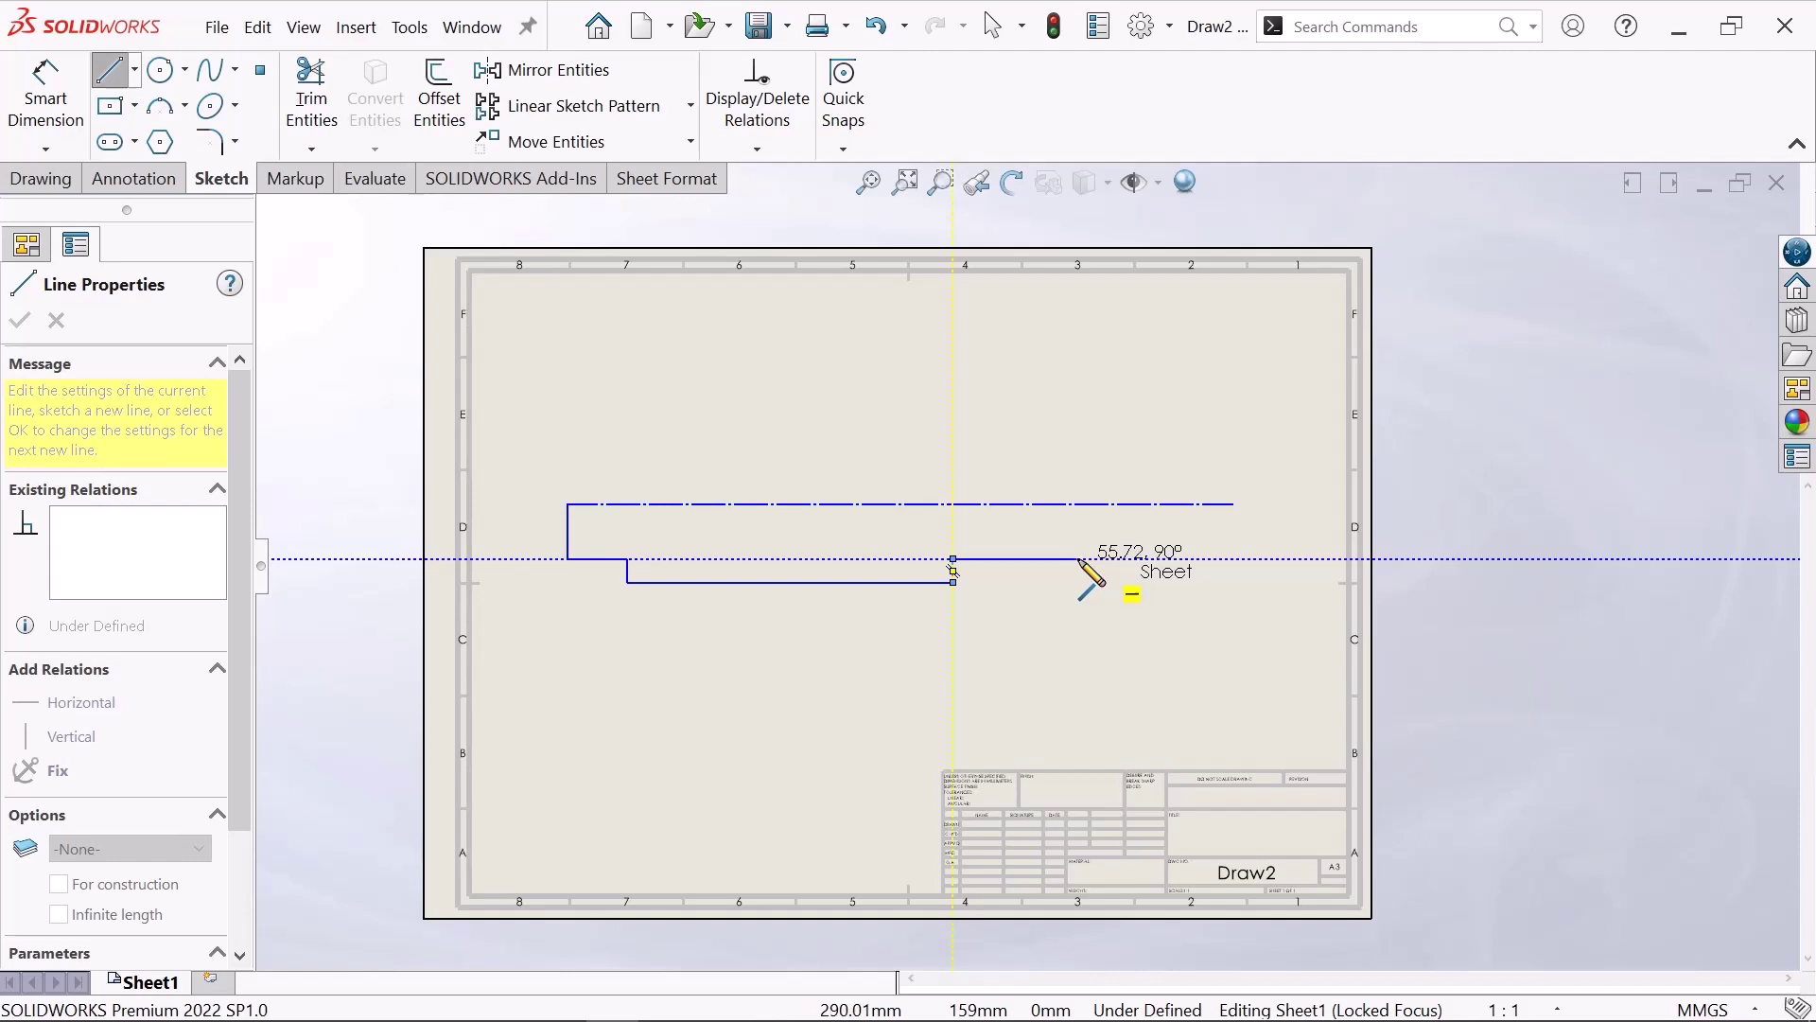
{"action": "double_click", "coordinate": [1086, 559]}
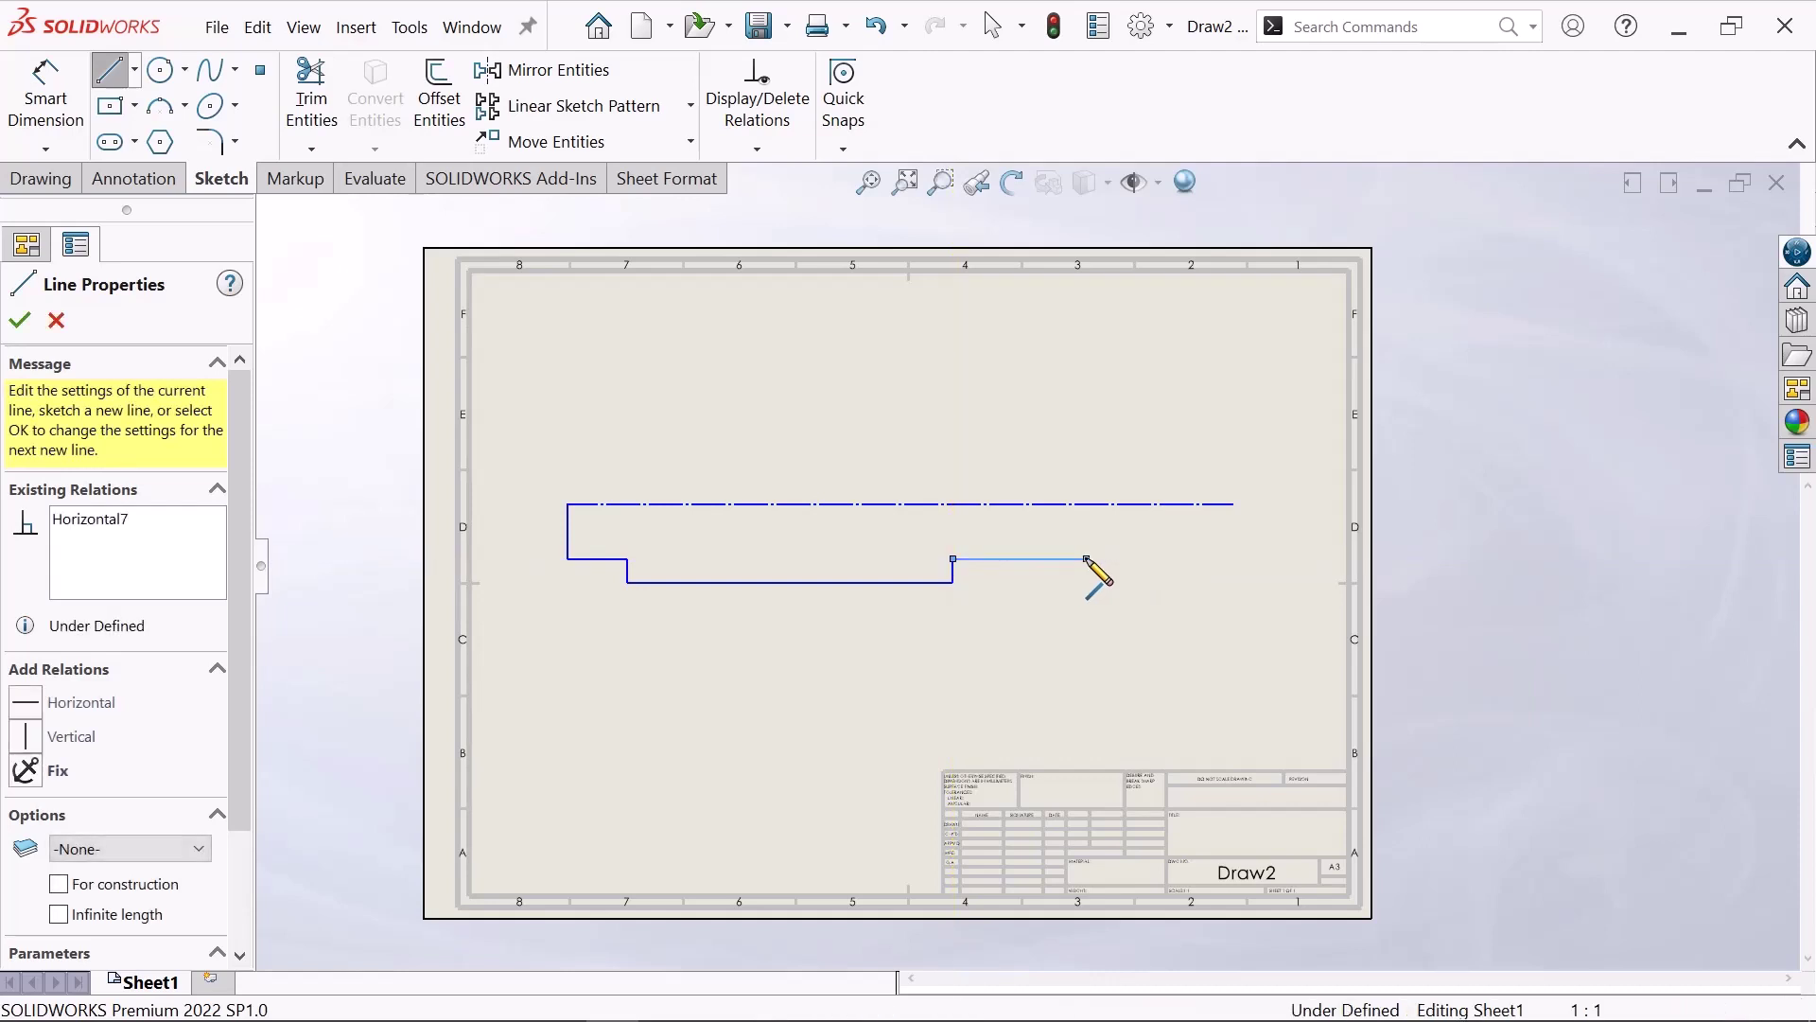
{"action": "left_click", "coordinate": [1086, 559]}
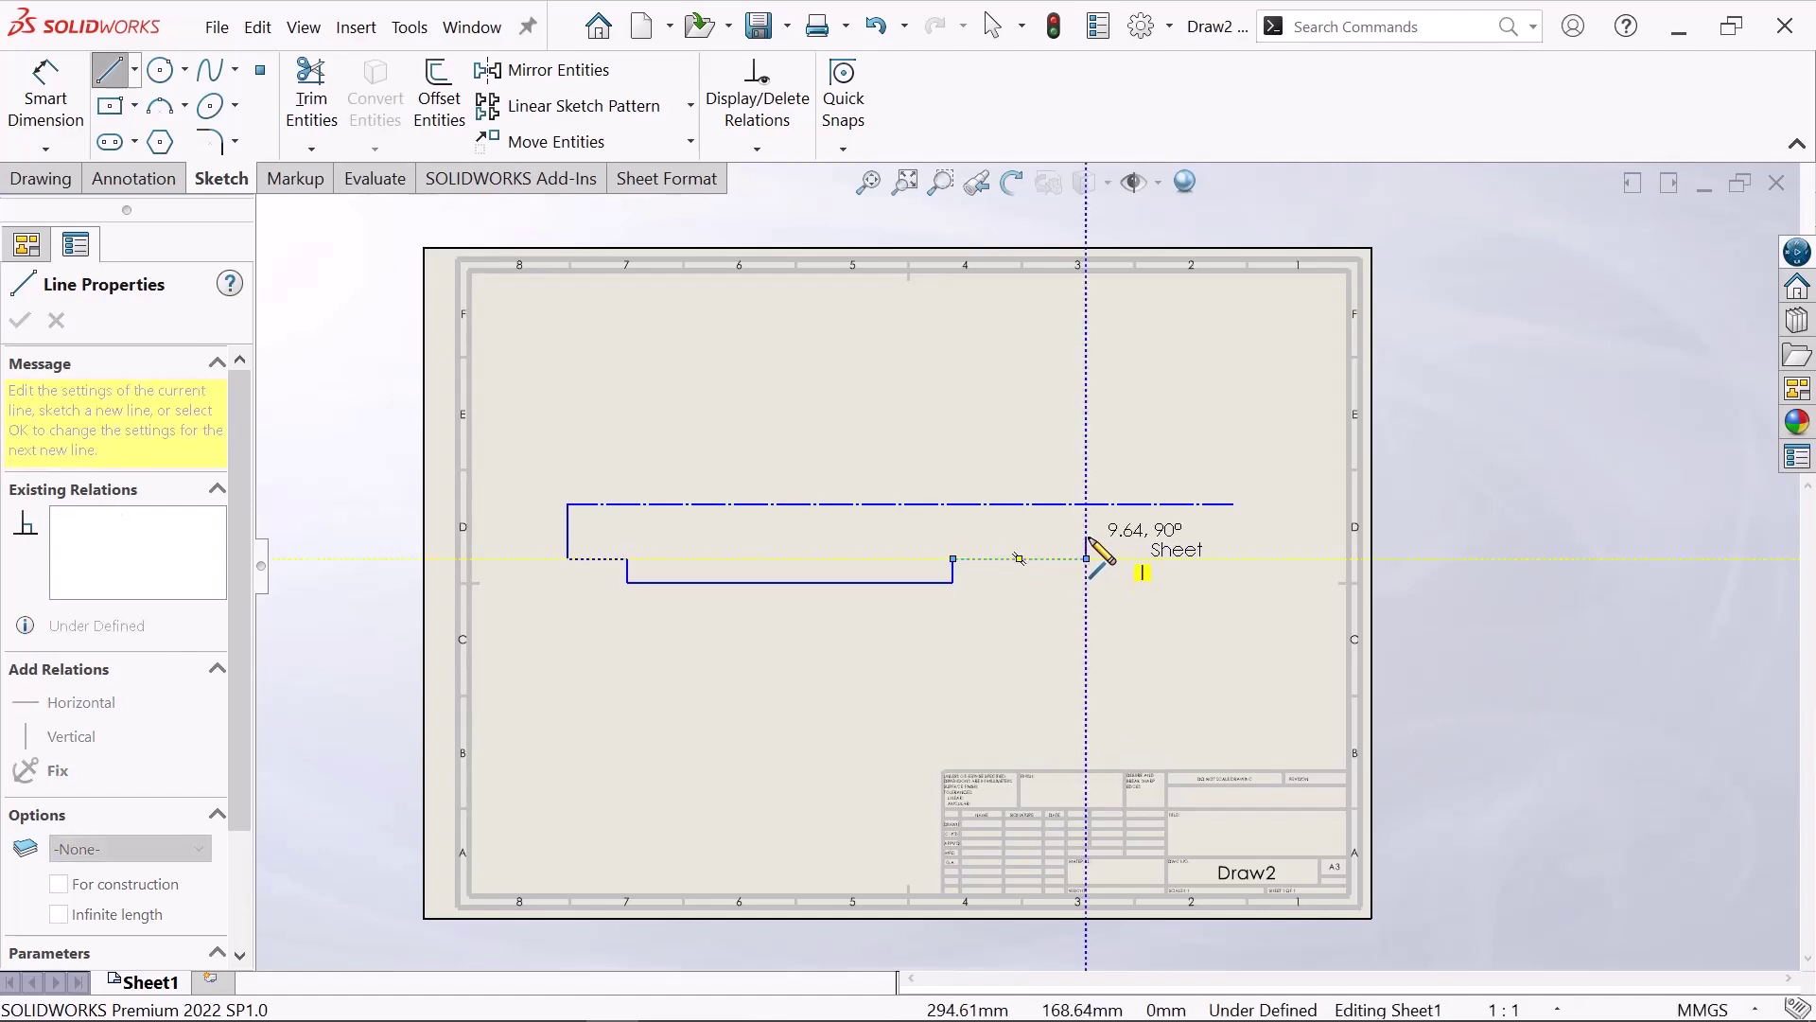
{"action": "left_click", "coordinate": [1086, 537]}
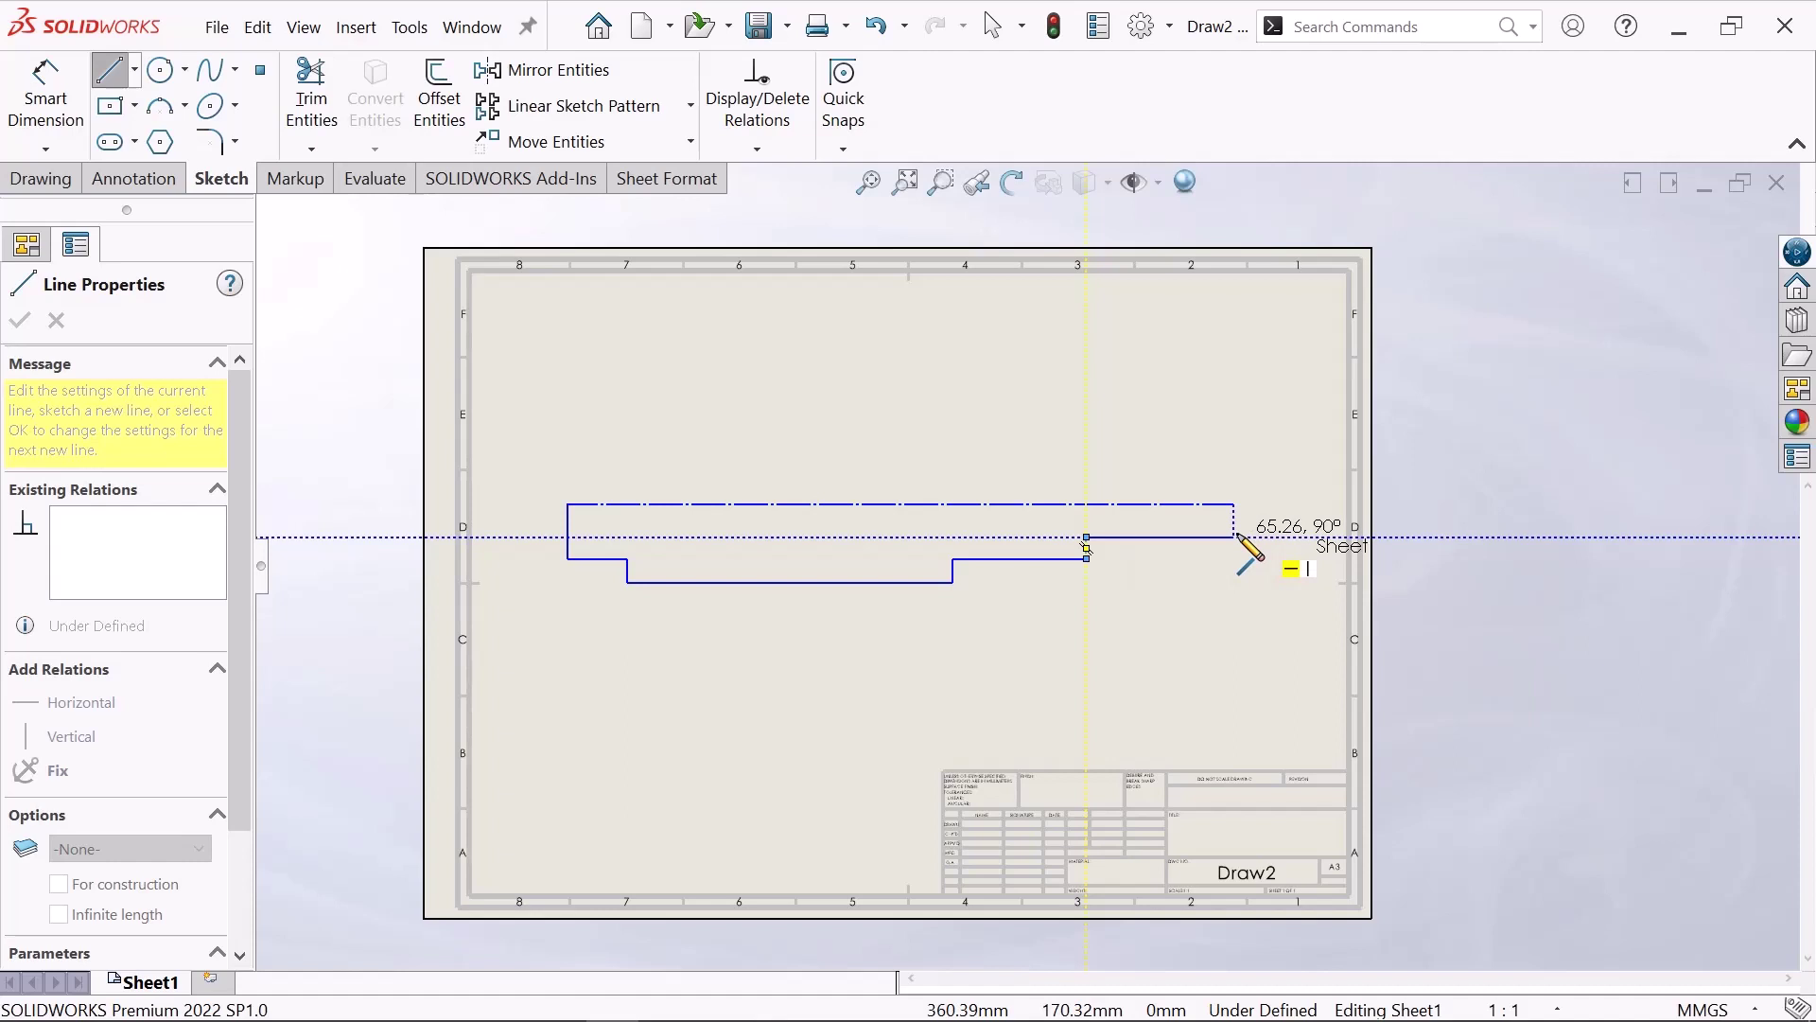
{"action": "double_click", "coordinate": [1235, 537]}
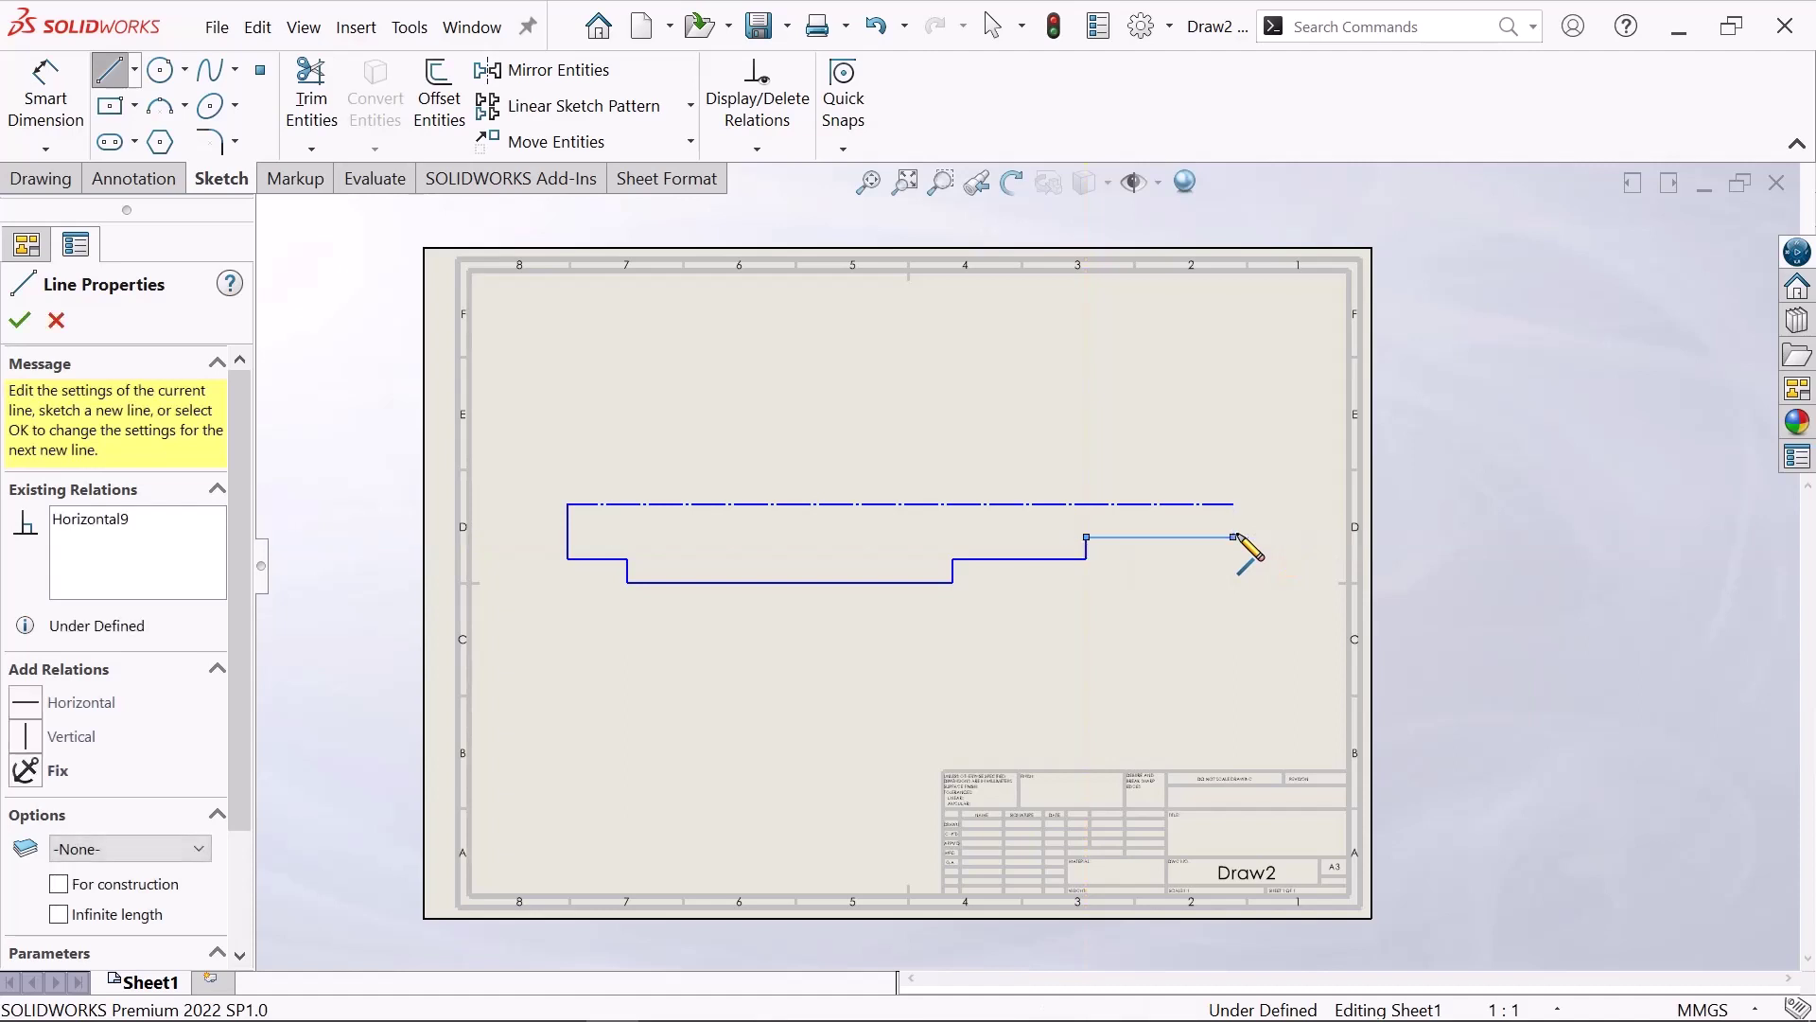
{"action": "right_click", "coordinate": [1236, 538]}
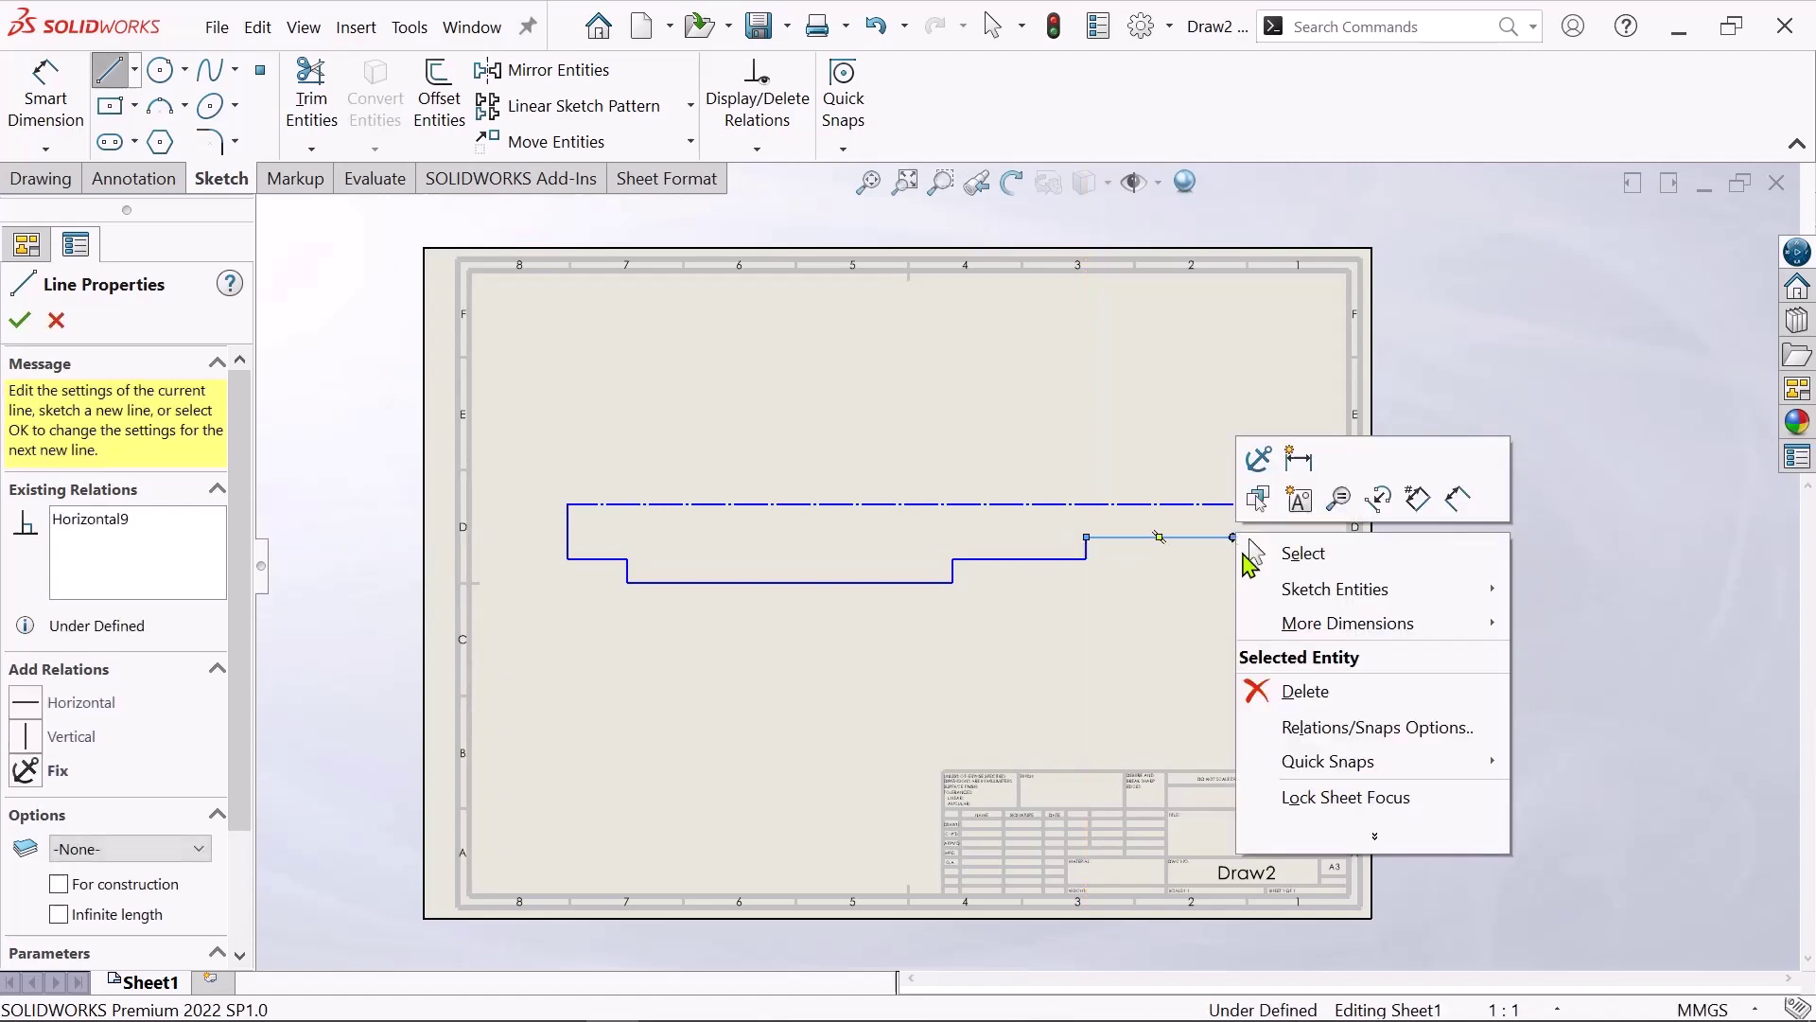
{"action": "left_click", "coordinate": [1298, 554]}
- Close the profile with a vertical line from its right endpoint up to the centerline
{"action": "left_click", "coordinate": [113, 71]}
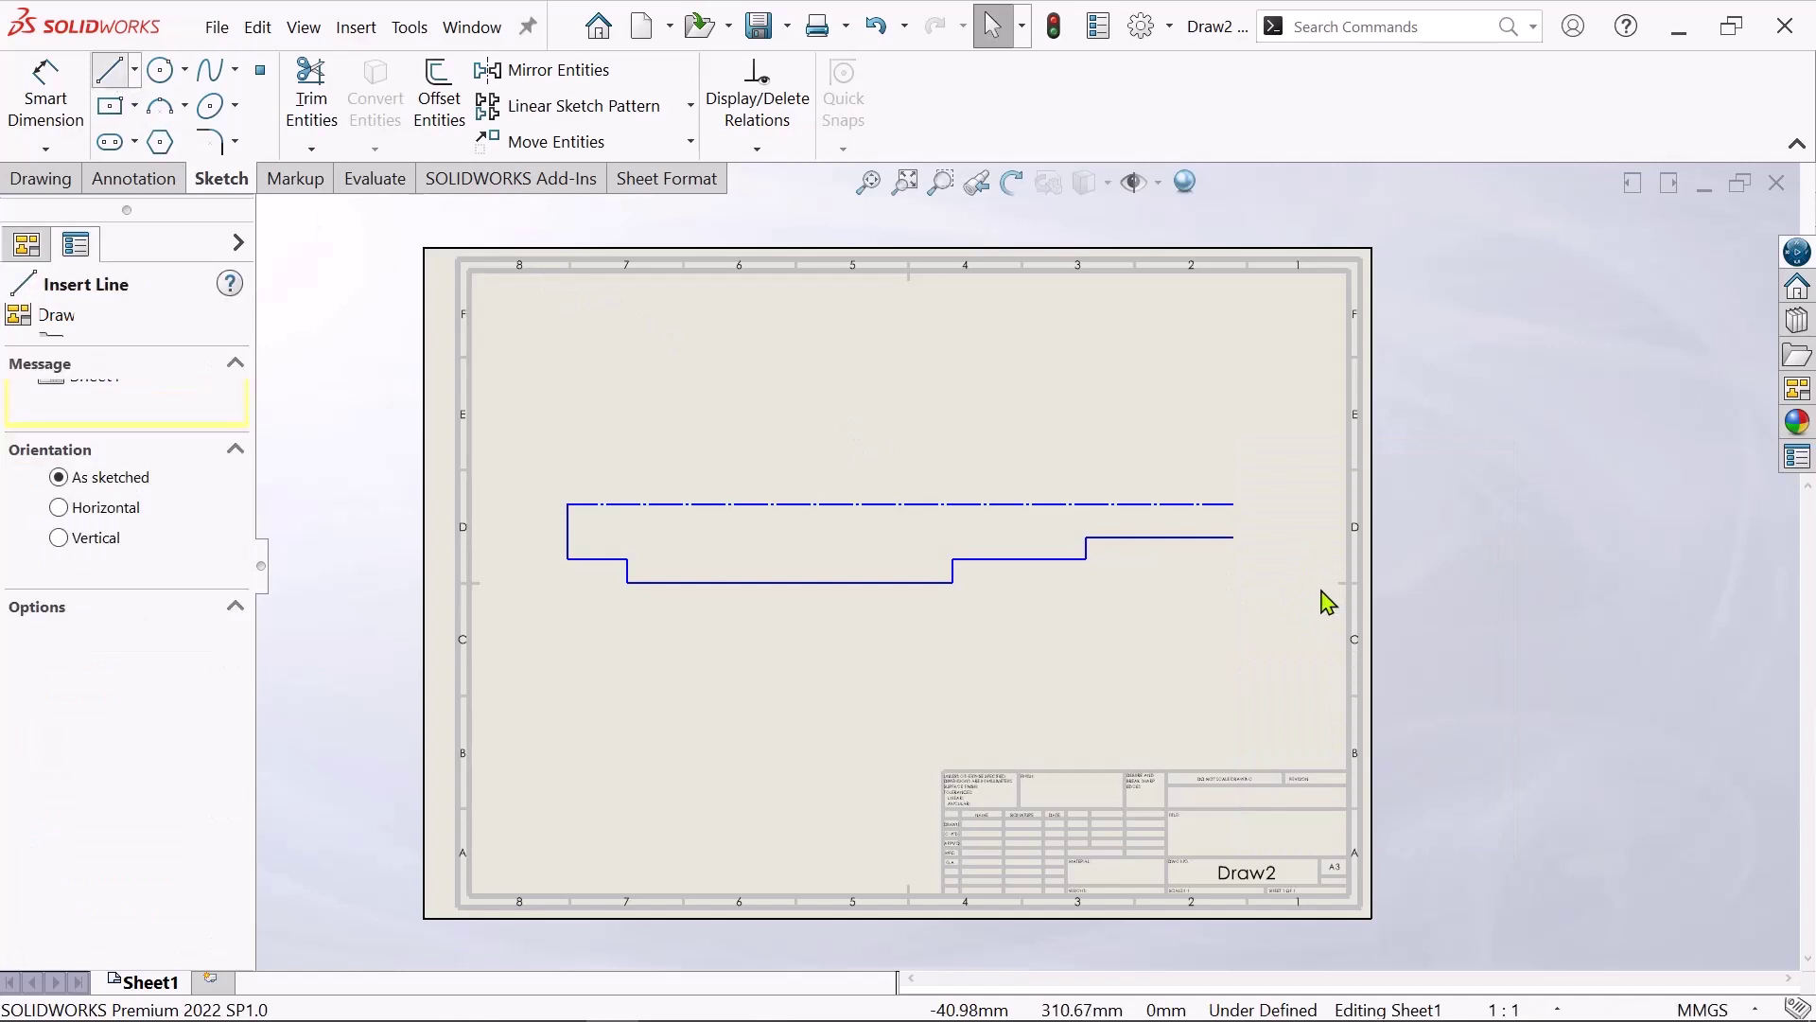
{"action": "left_click", "coordinate": [1234, 537]}
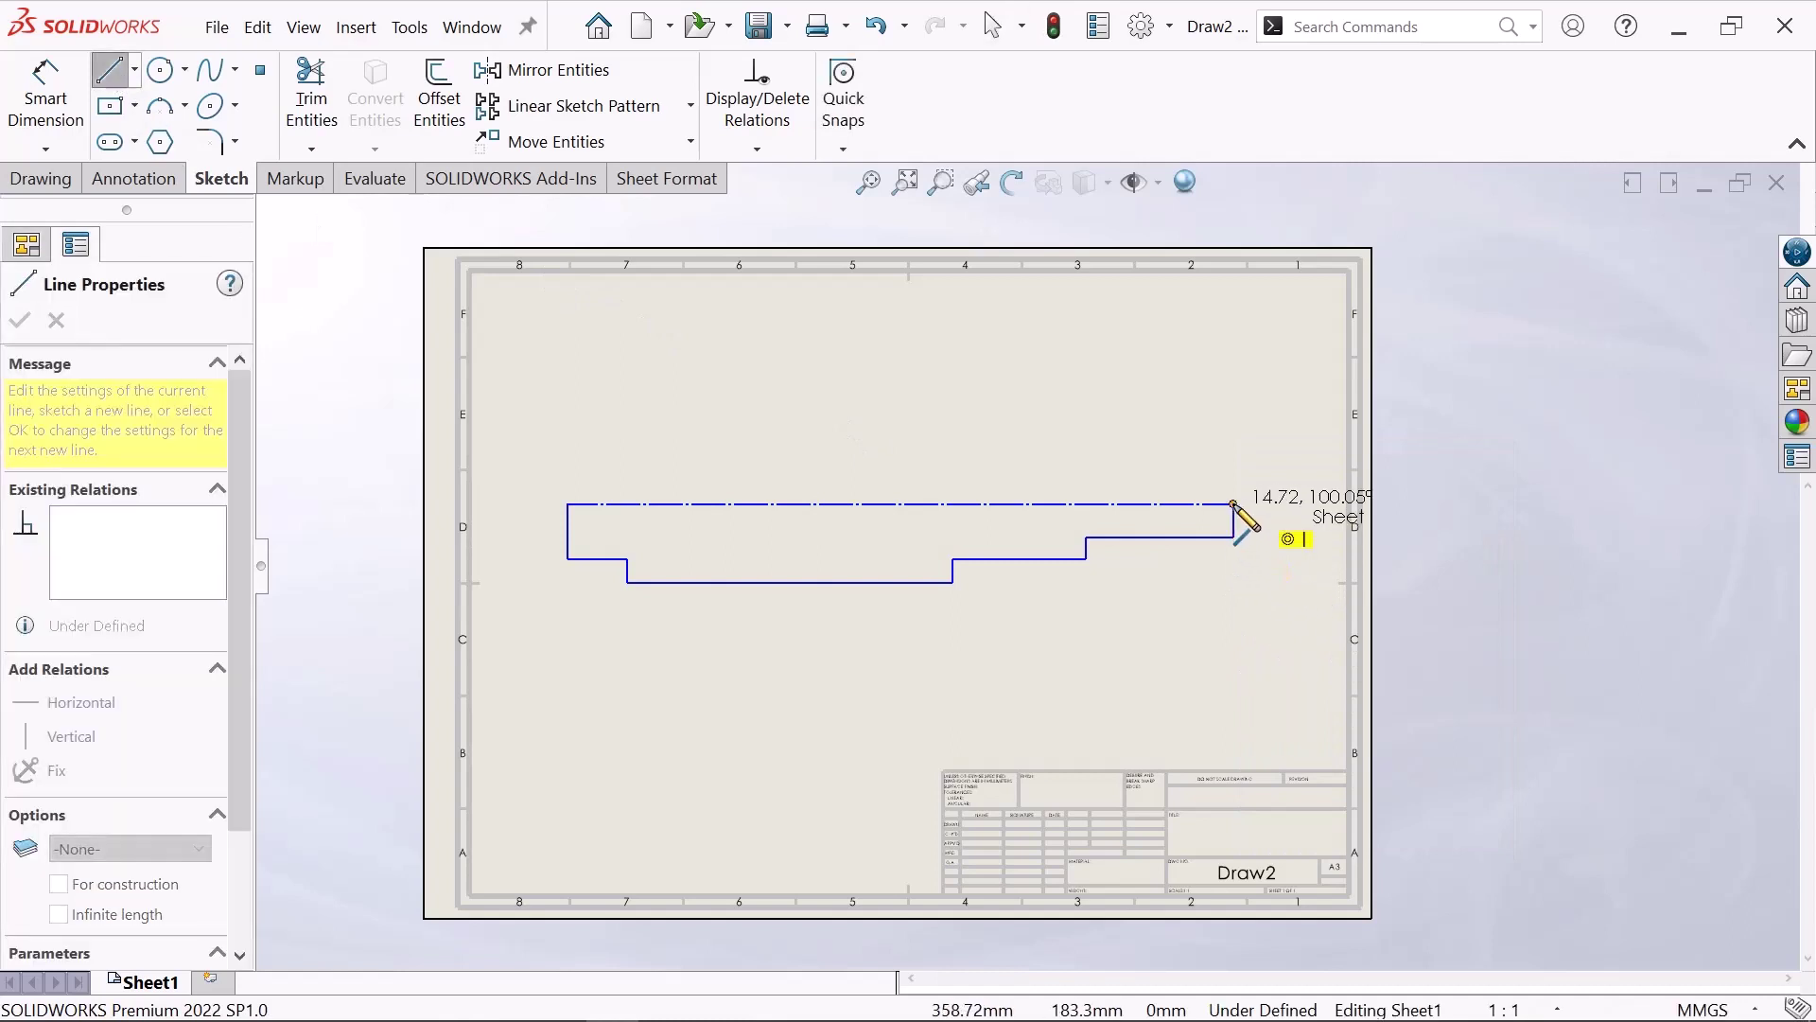
{"action": "left_click", "coordinate": [1234, 504]}
{"action": "right_click", "coordinate": [1238, 511]}
{"action": "left_click", "coordinate": [1321, 530]}
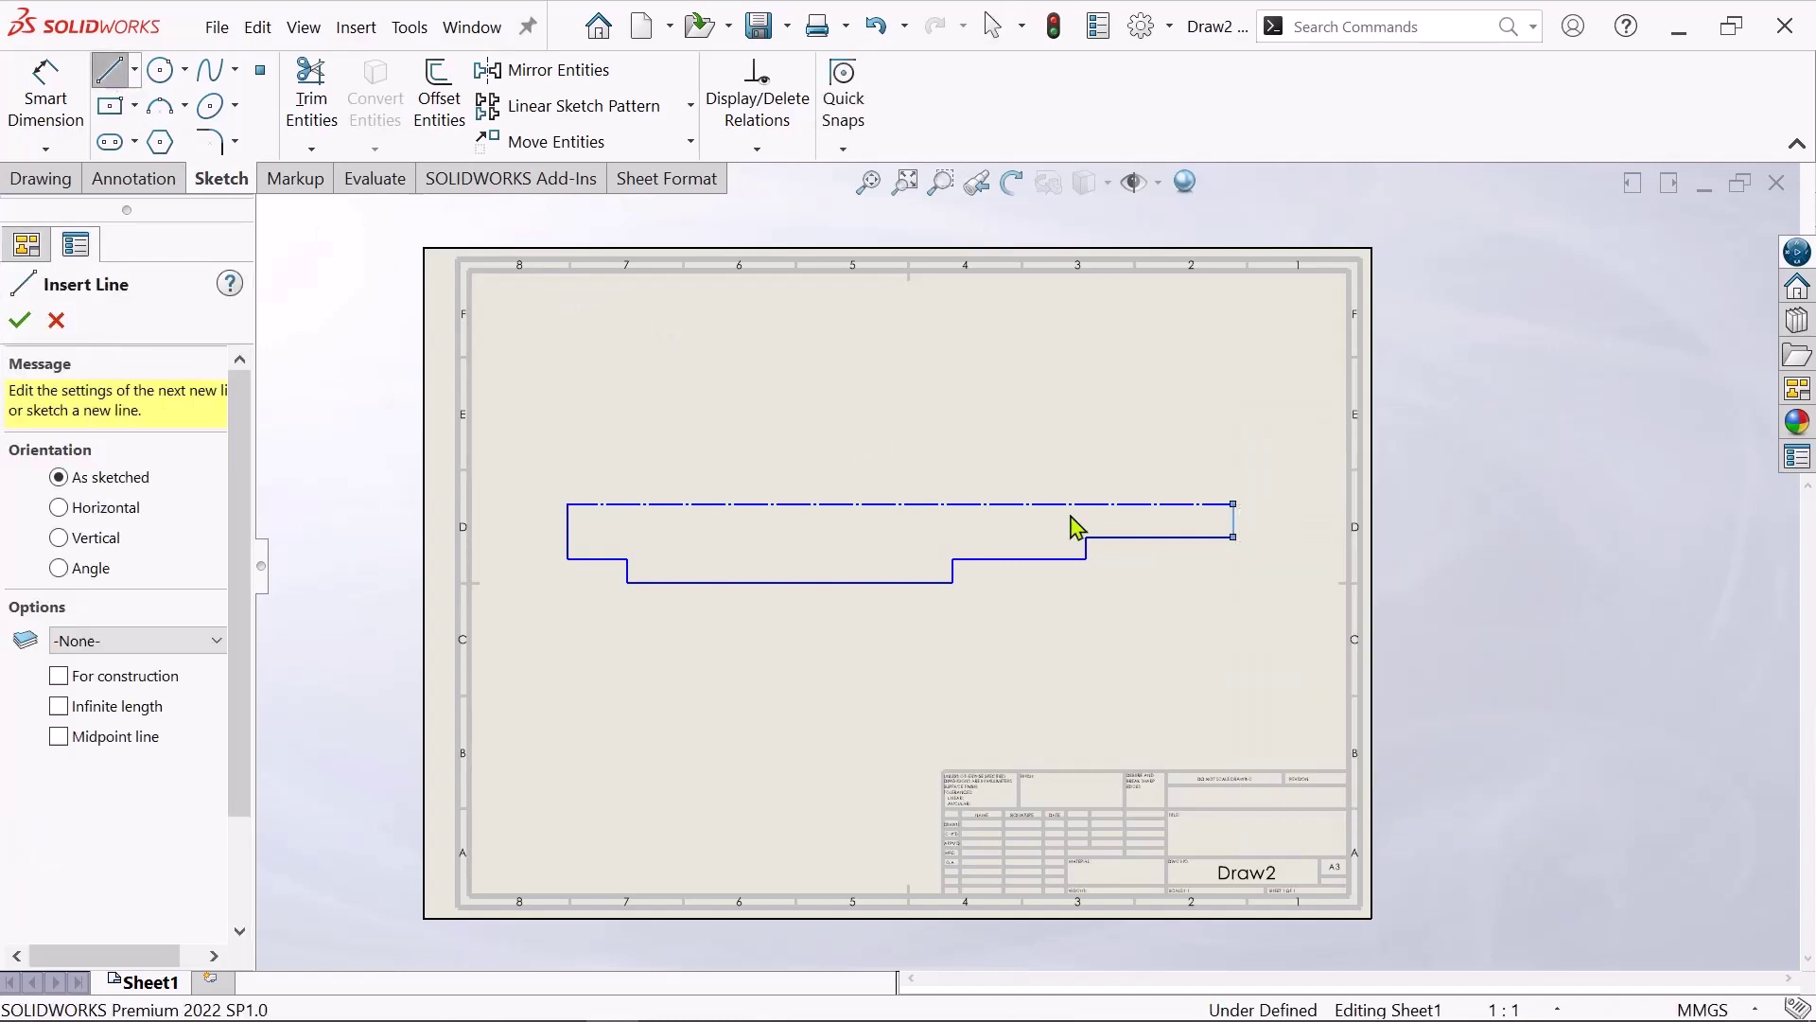
{"action": "scroll", "coordinate": [897, 519], "scroll_direction": "down", "scroll_amount": 1}
{"action": "scroll", "coordinate": [861, 542], "scroll_direction": "up", "scroll_amount": 2}
{"action": "scroll", "coordinate": [833, 605], "scroll_direction": "up", "scroll_amount": 1}
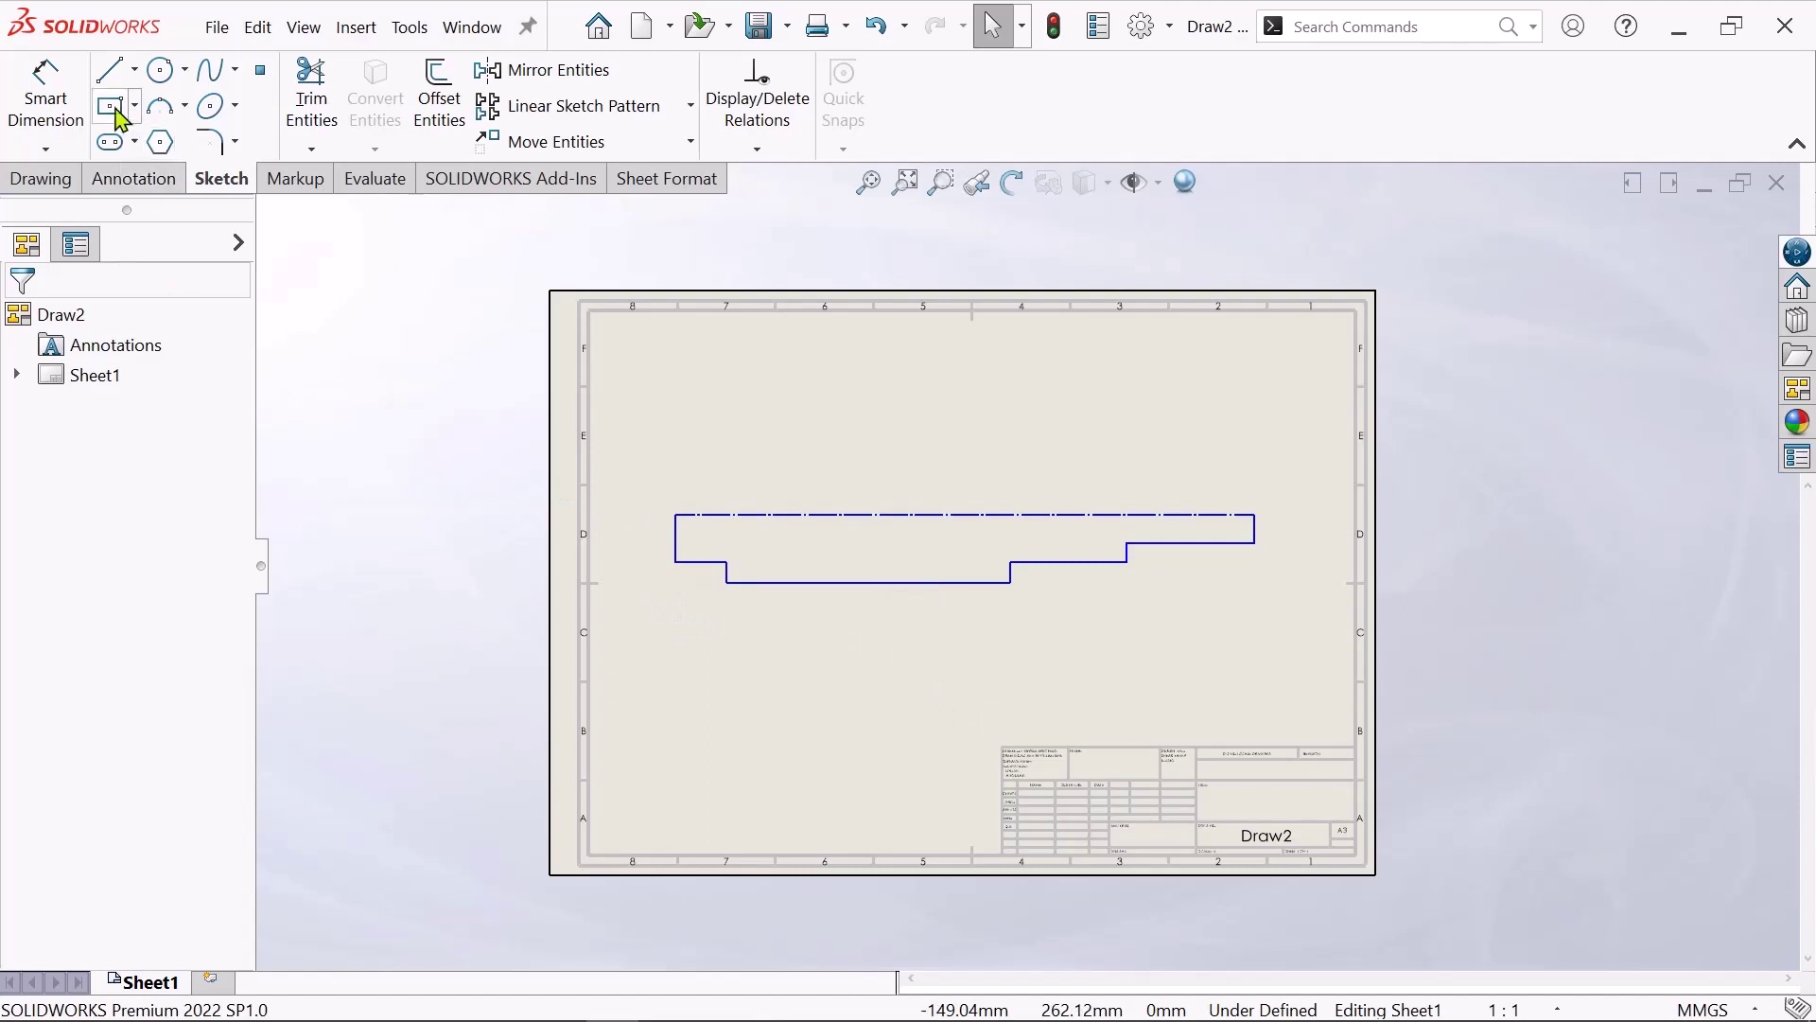
- Dimension the short left shaft section to 34 mm
{"action": "left_click", "coordinate": [45, 95]}
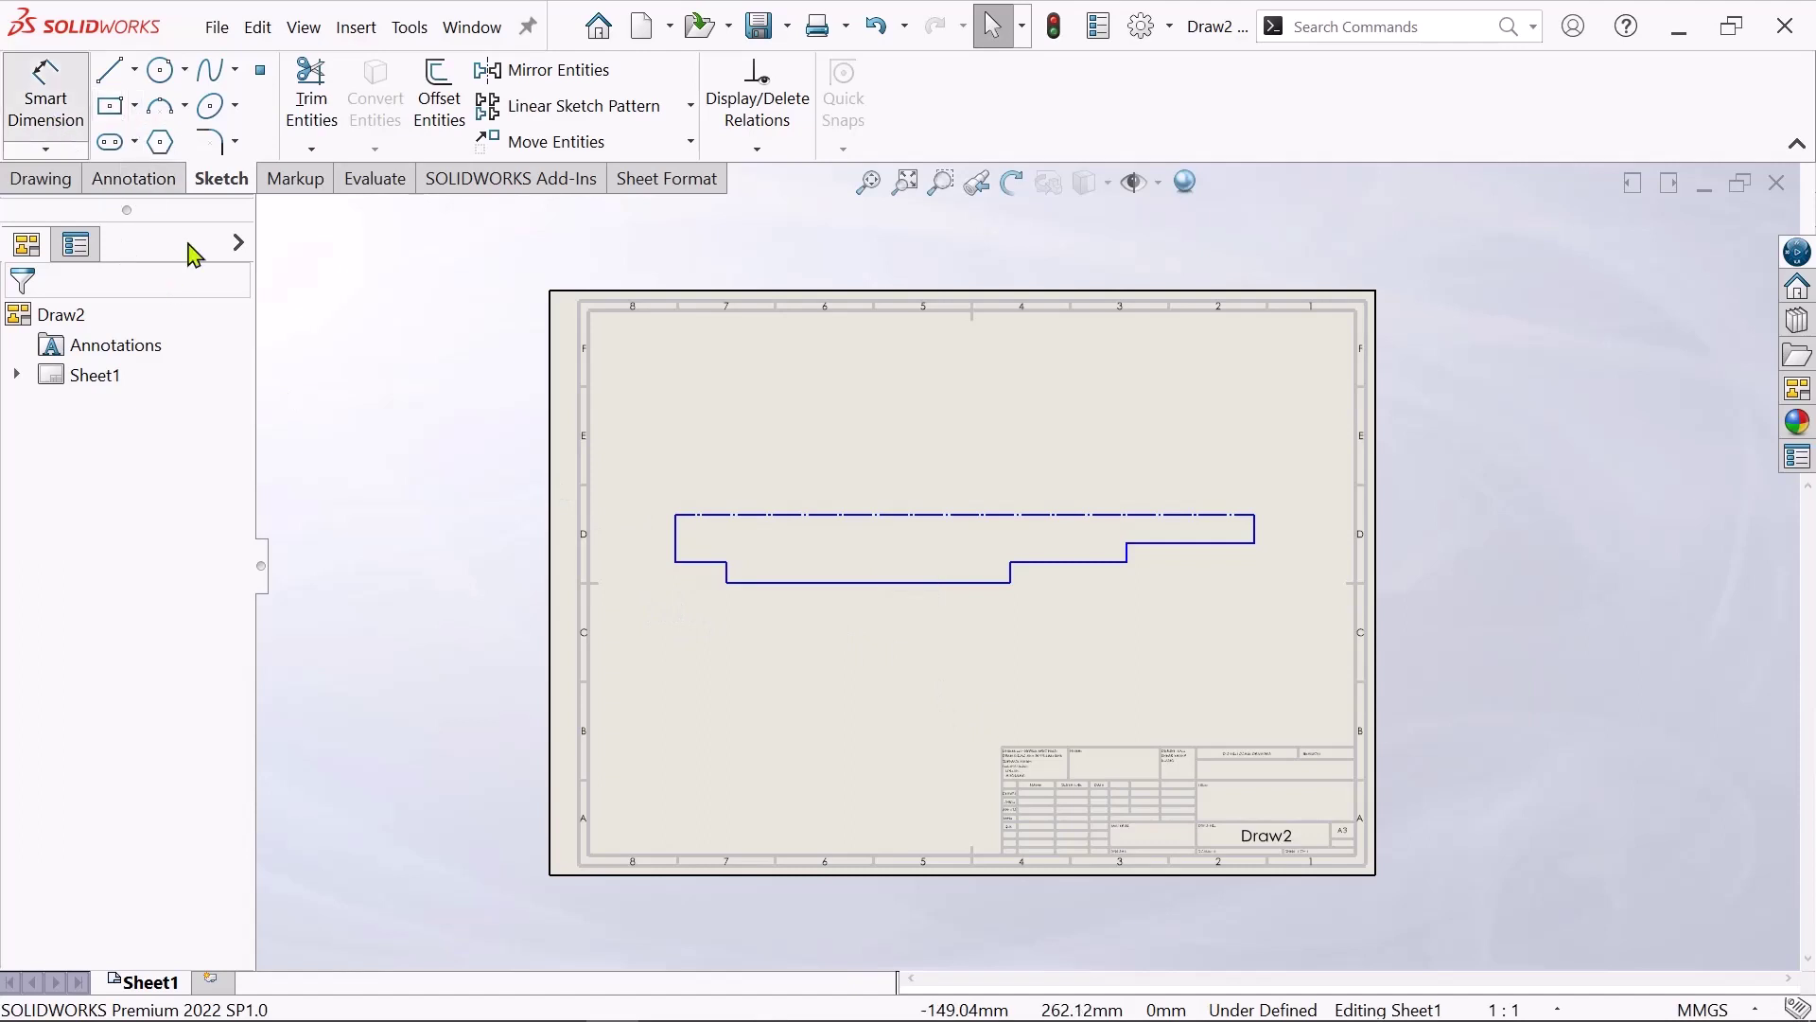
{"action": "left_click", "coordinate": [711, 585]}
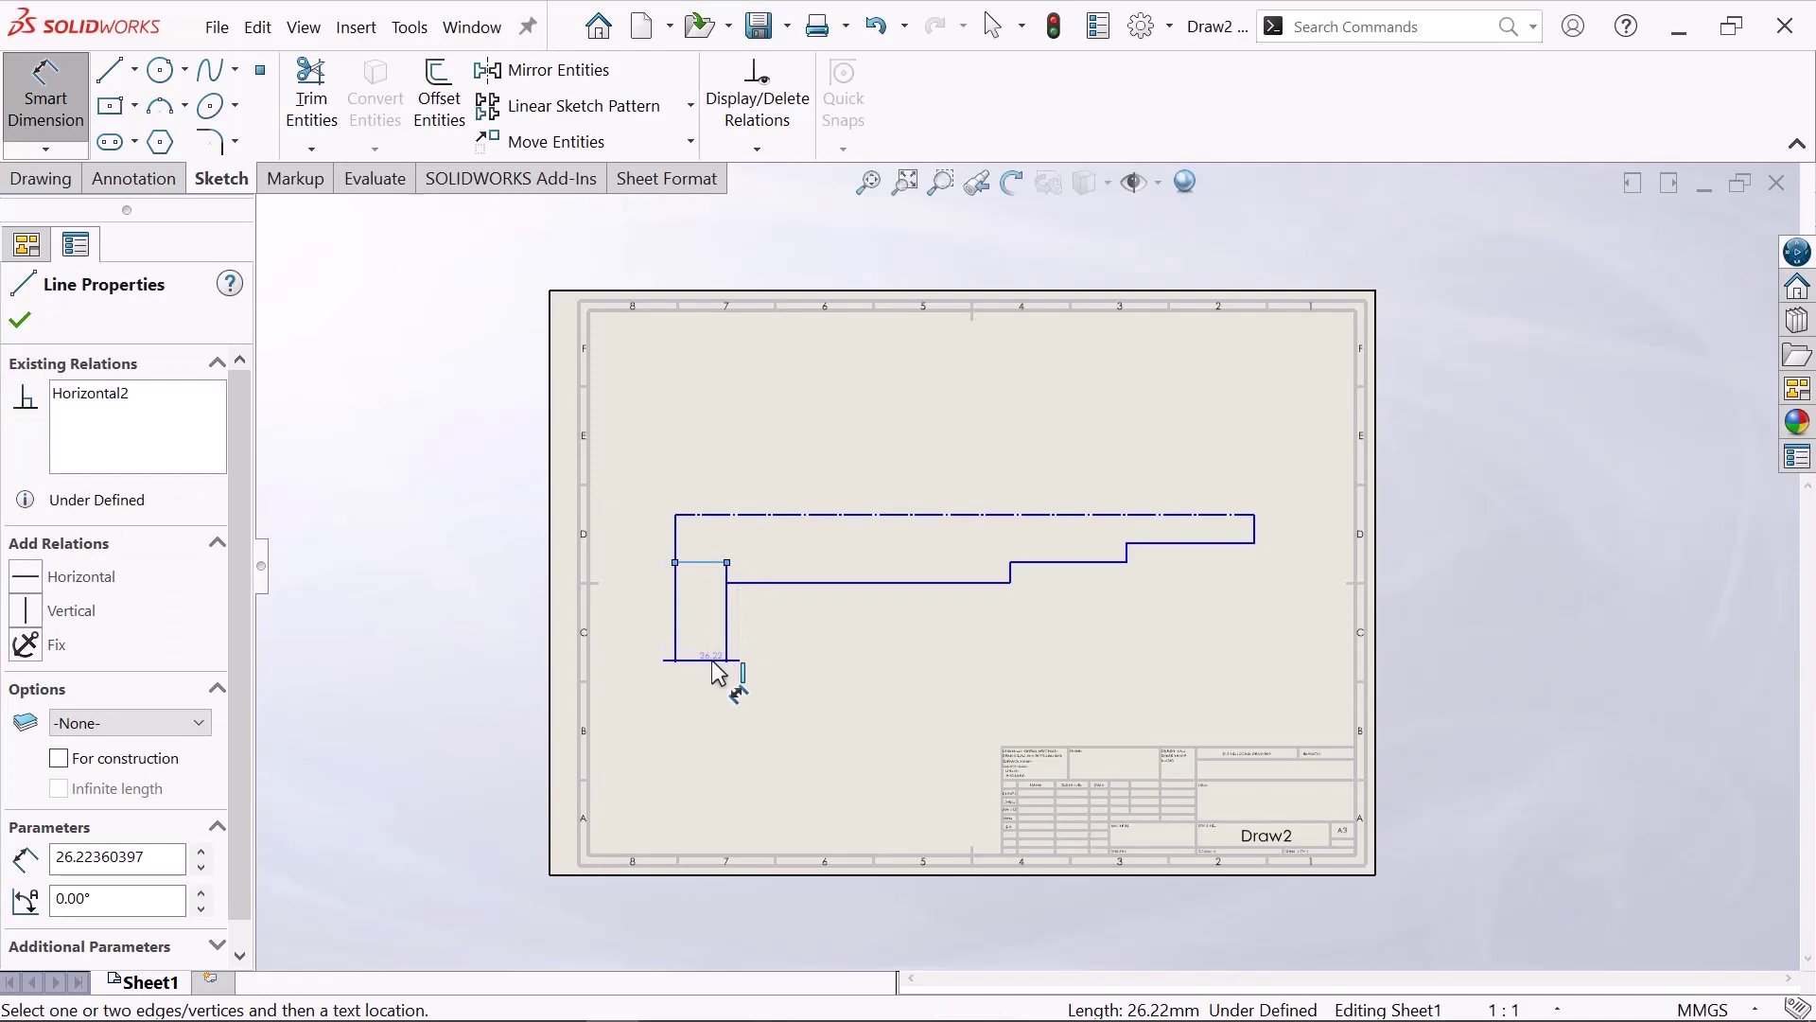
{"action": "left_click", "coordinate": [719, 674]}
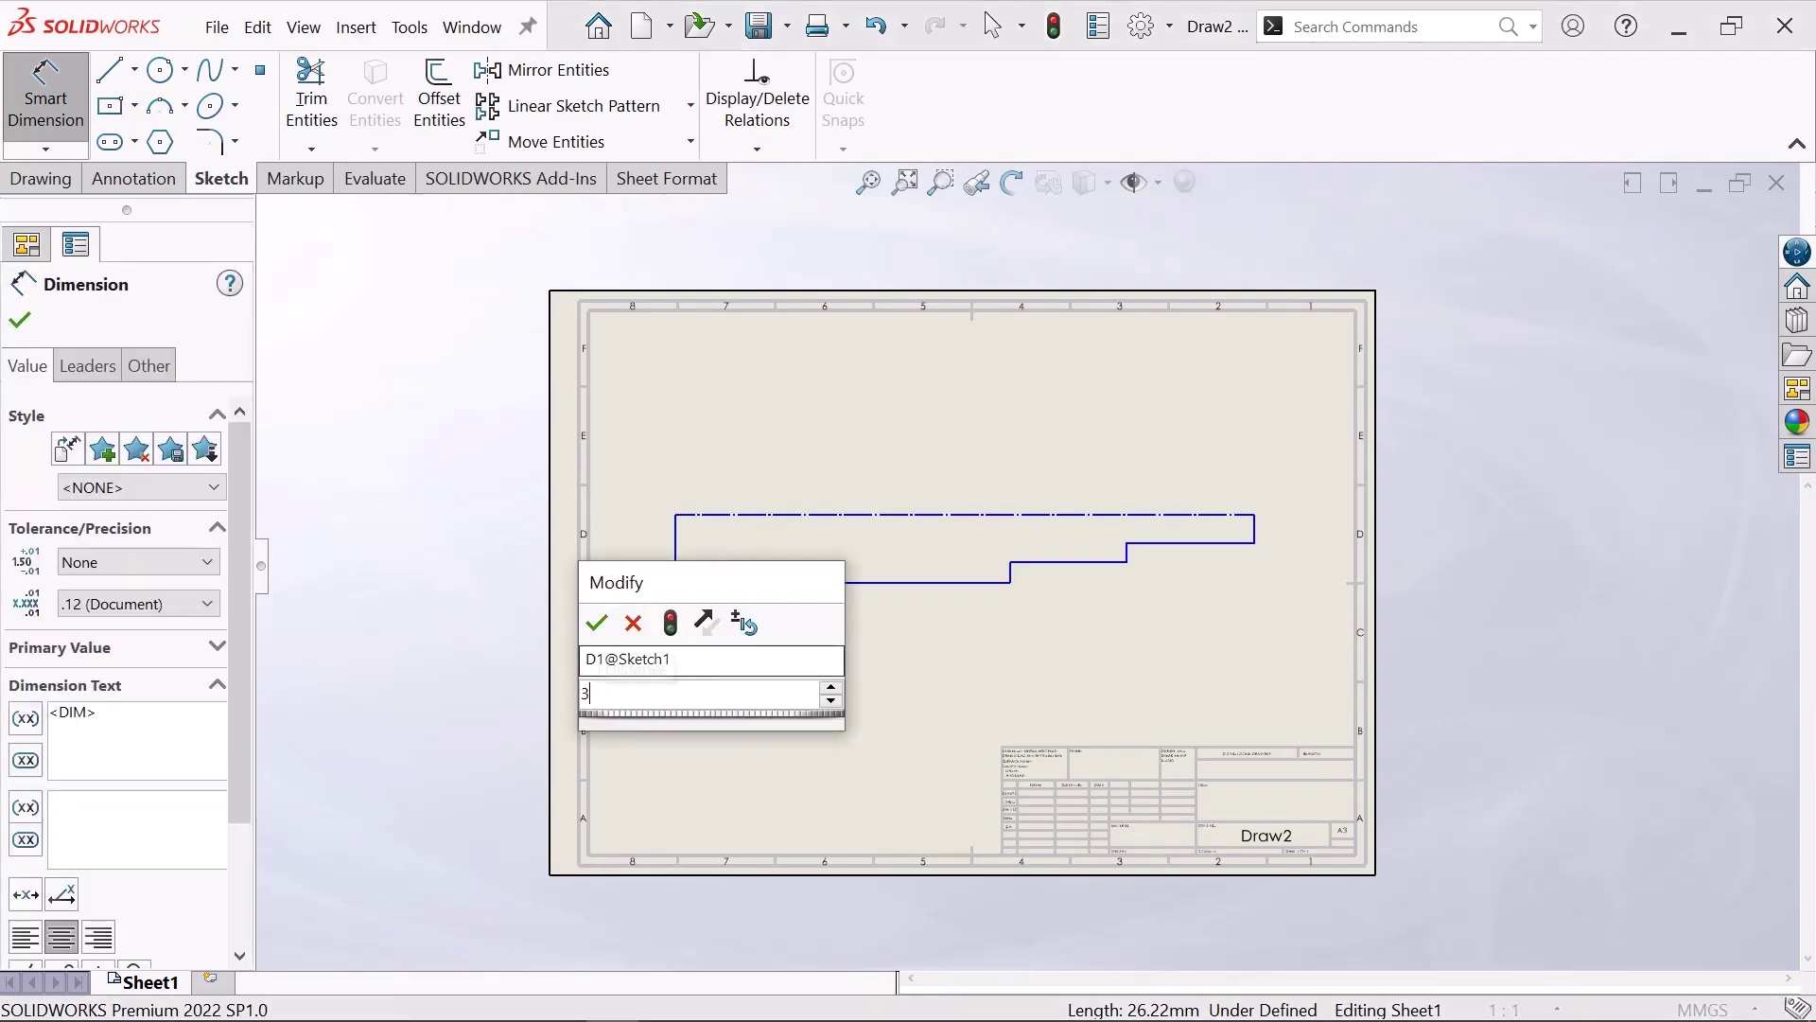
{"action": "key", "text": "Escape"}
{"action": "double_click", "coordinate": [745, 651]}
{"action": "type", "text": "34"}
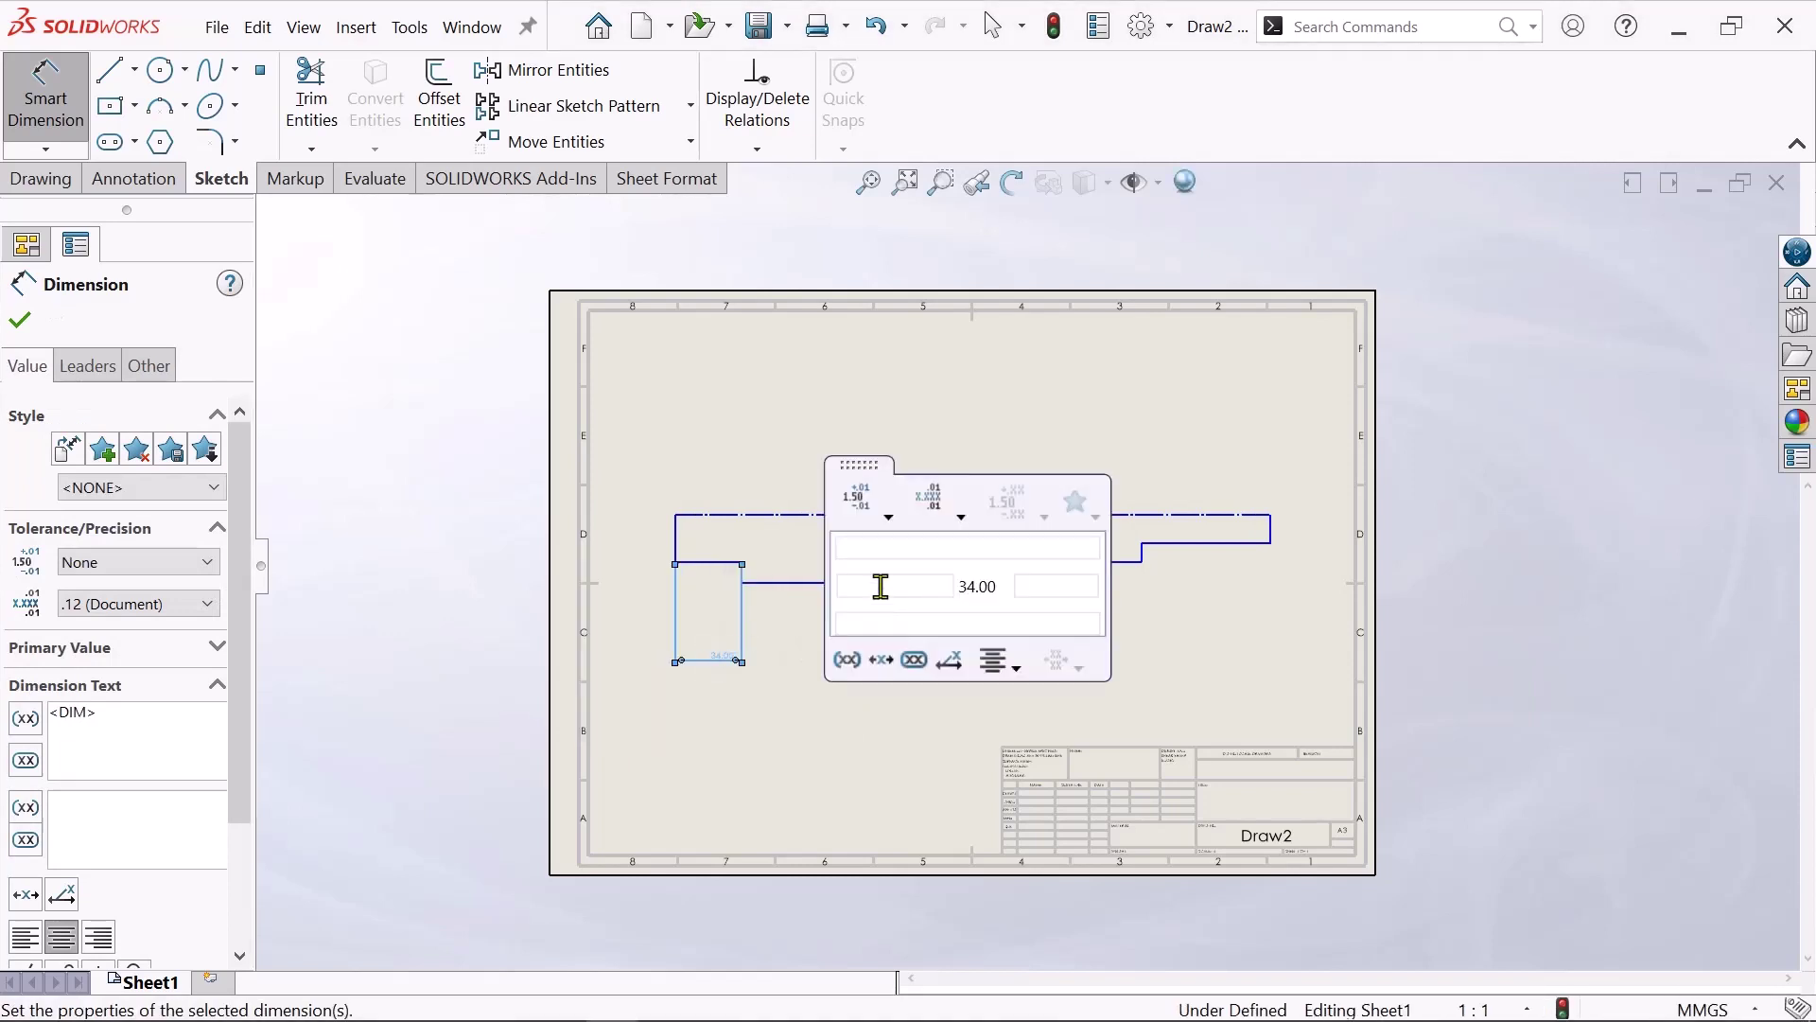
{"action": "key", "text": "Return"}
{"action": "key", "text": "Escape"}
{"action": "scroll", "coordinate": [917, 649], "scroll_direction": "down", "scroll_amount": 2}
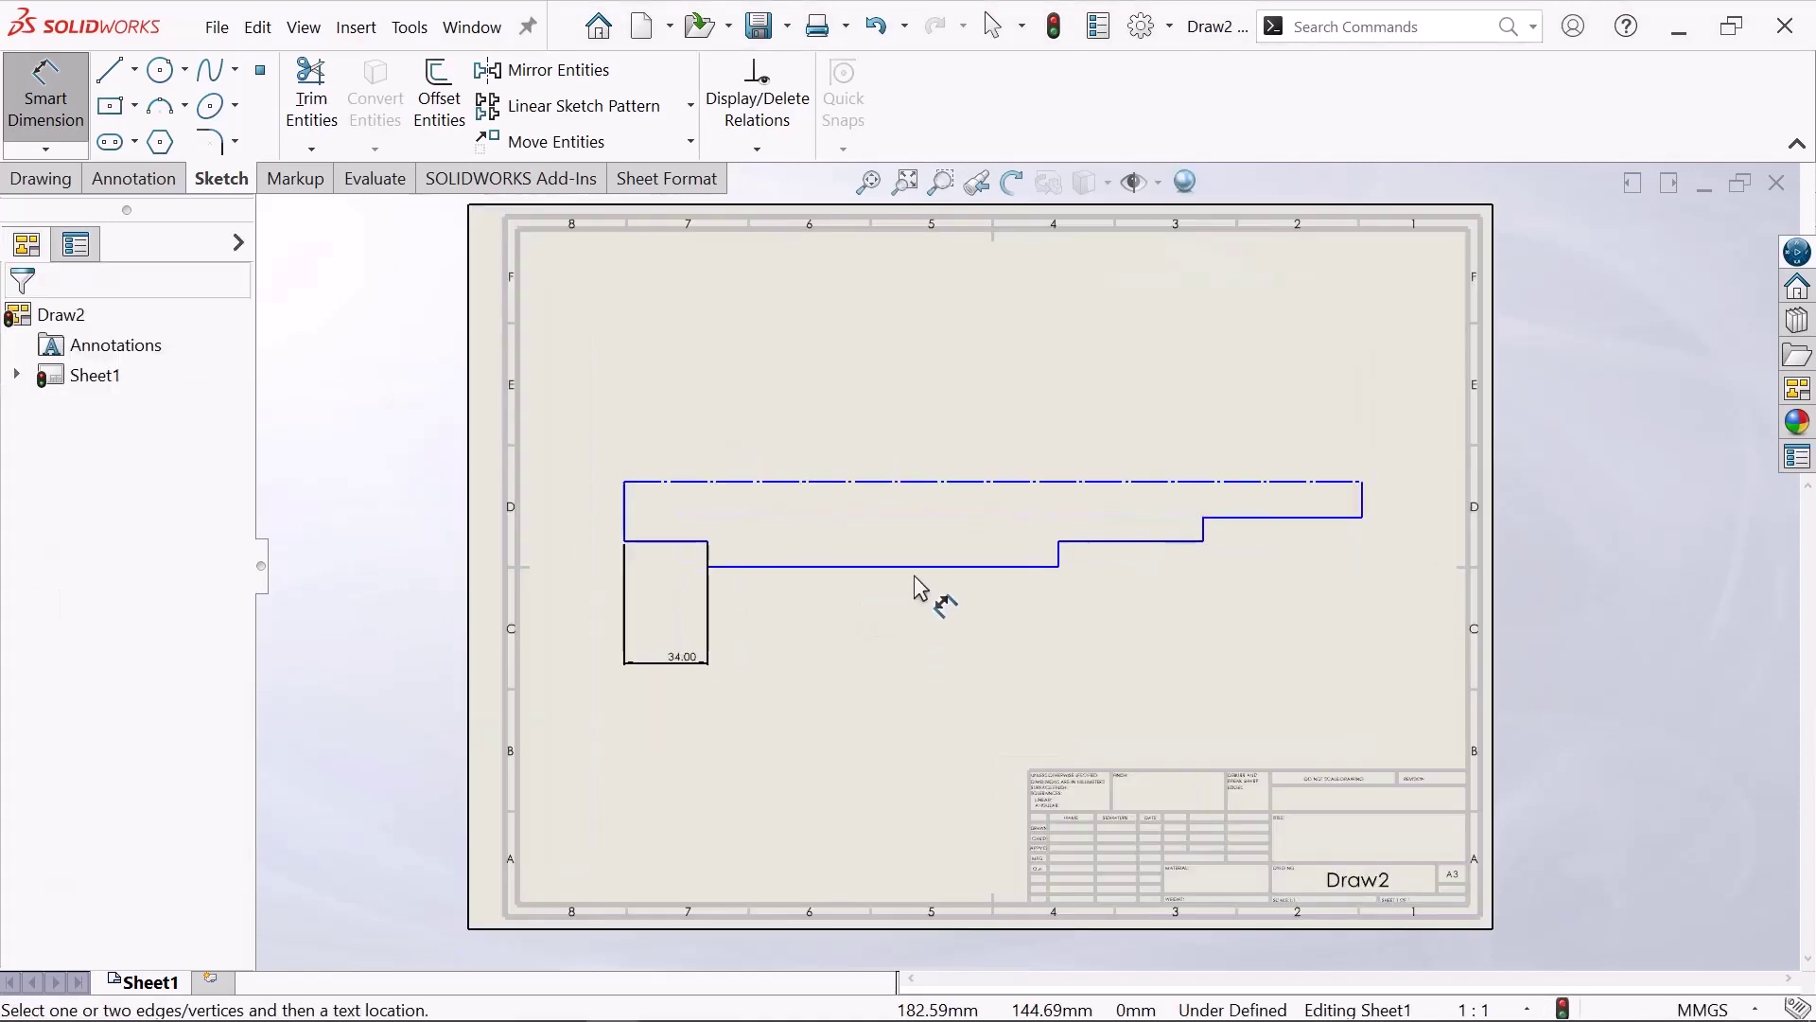
- Dimension the middle sections to 140 mm and 56 mm
{"action": "left_click", "coordinate": [922, 569]}
{"action": "key", "text": "Escape"}
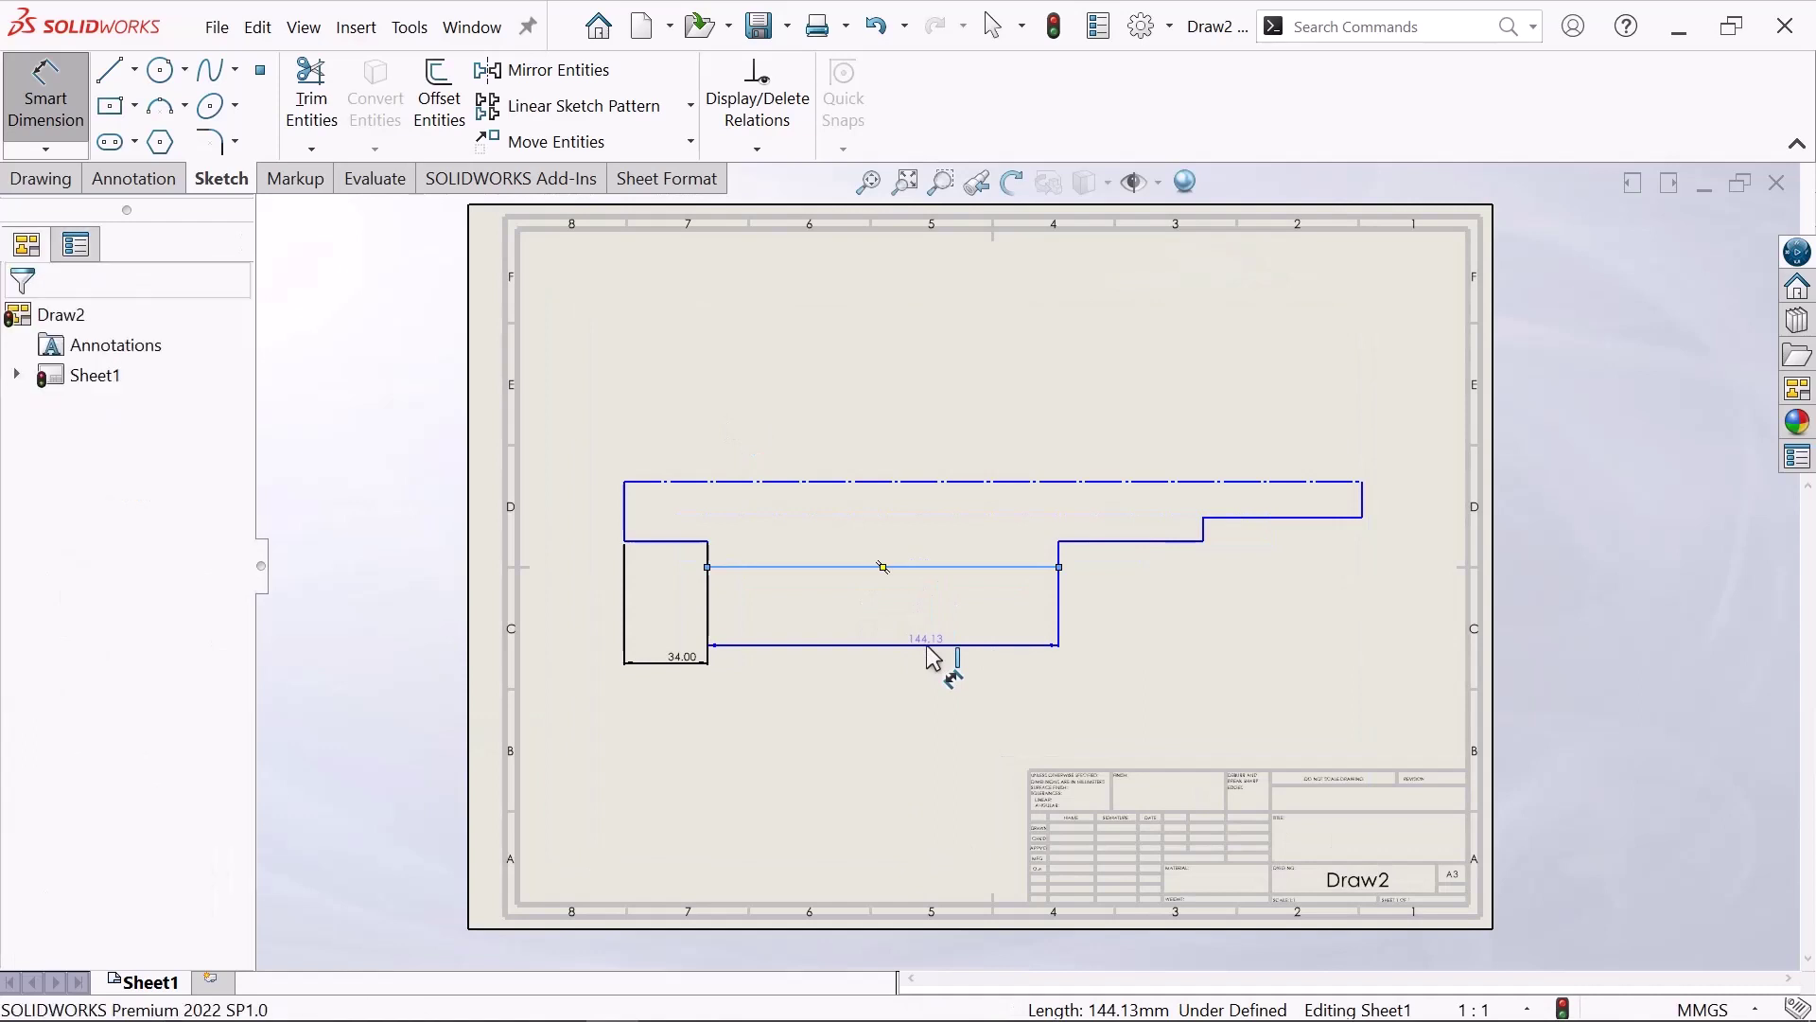
{"action": "left_click", "coordinate": [932, 655]}
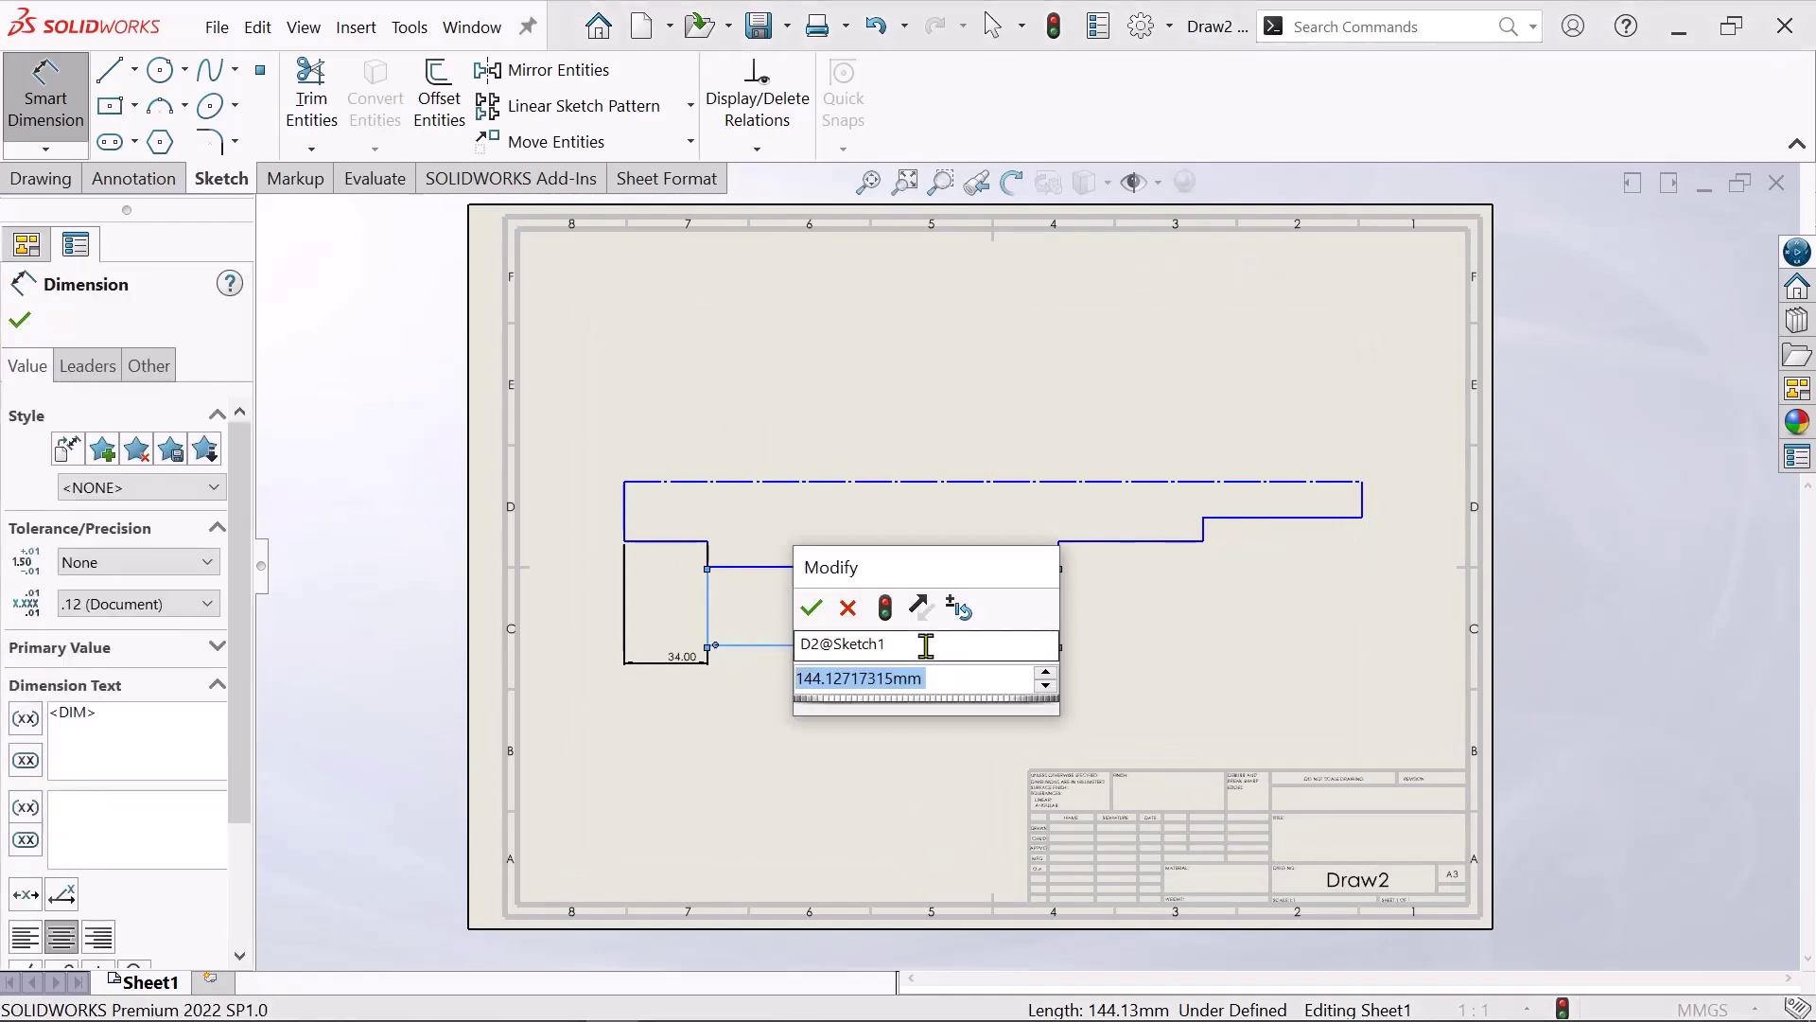
{"action": "key", "text": "BackSpace"}
{"action": "type", "text": "14"}
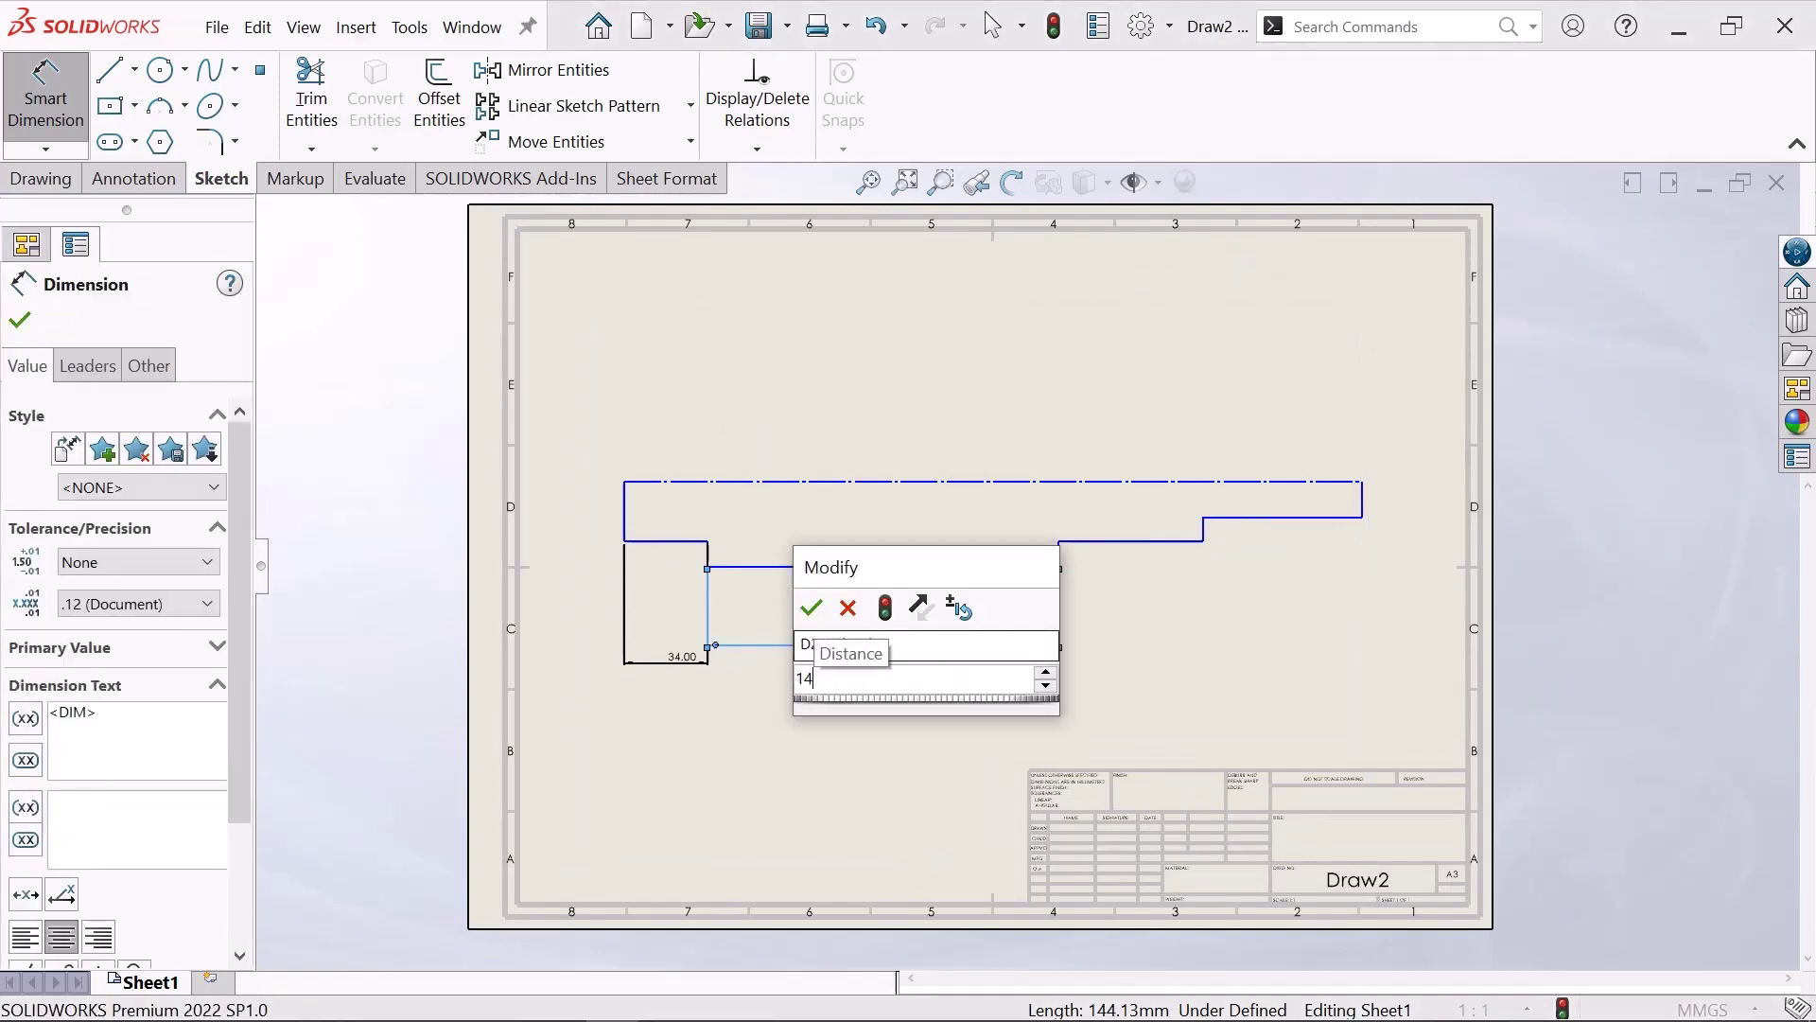
{"action": "type", "text": "0"}
{"action": "key", "text": "Return"}
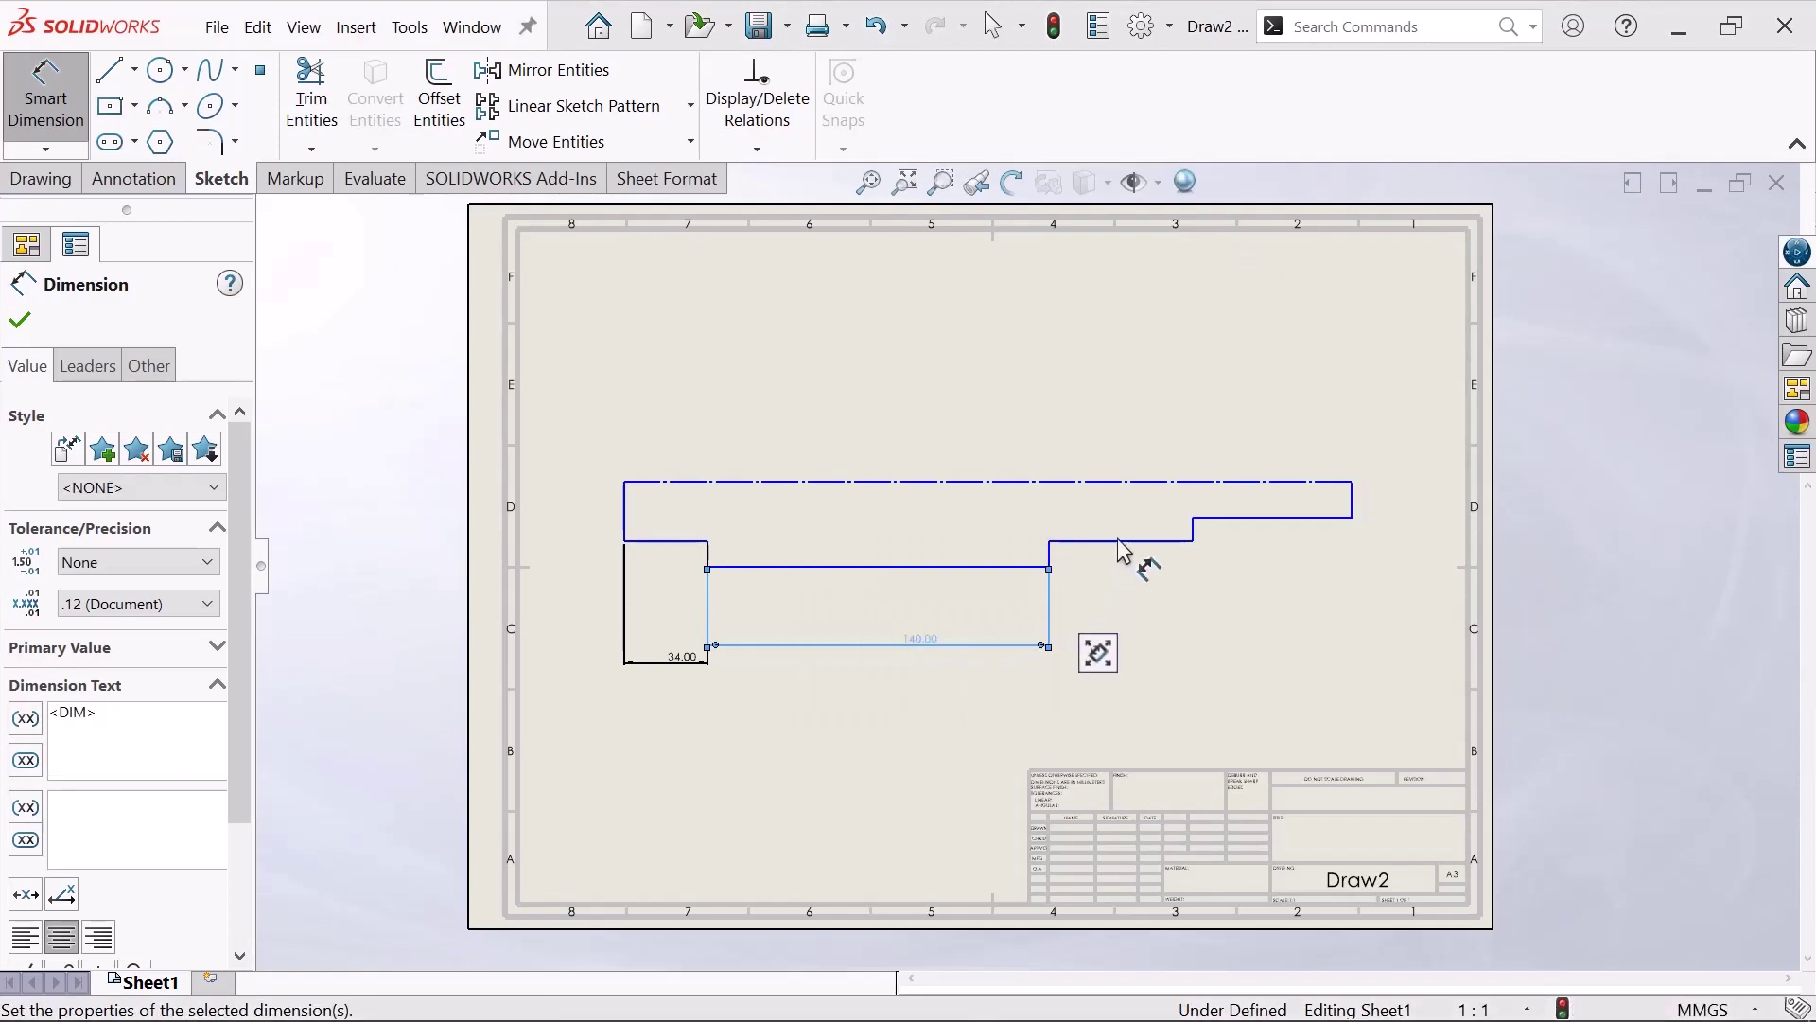
{"action": "left_click", "coordinate": [1136, 556]}
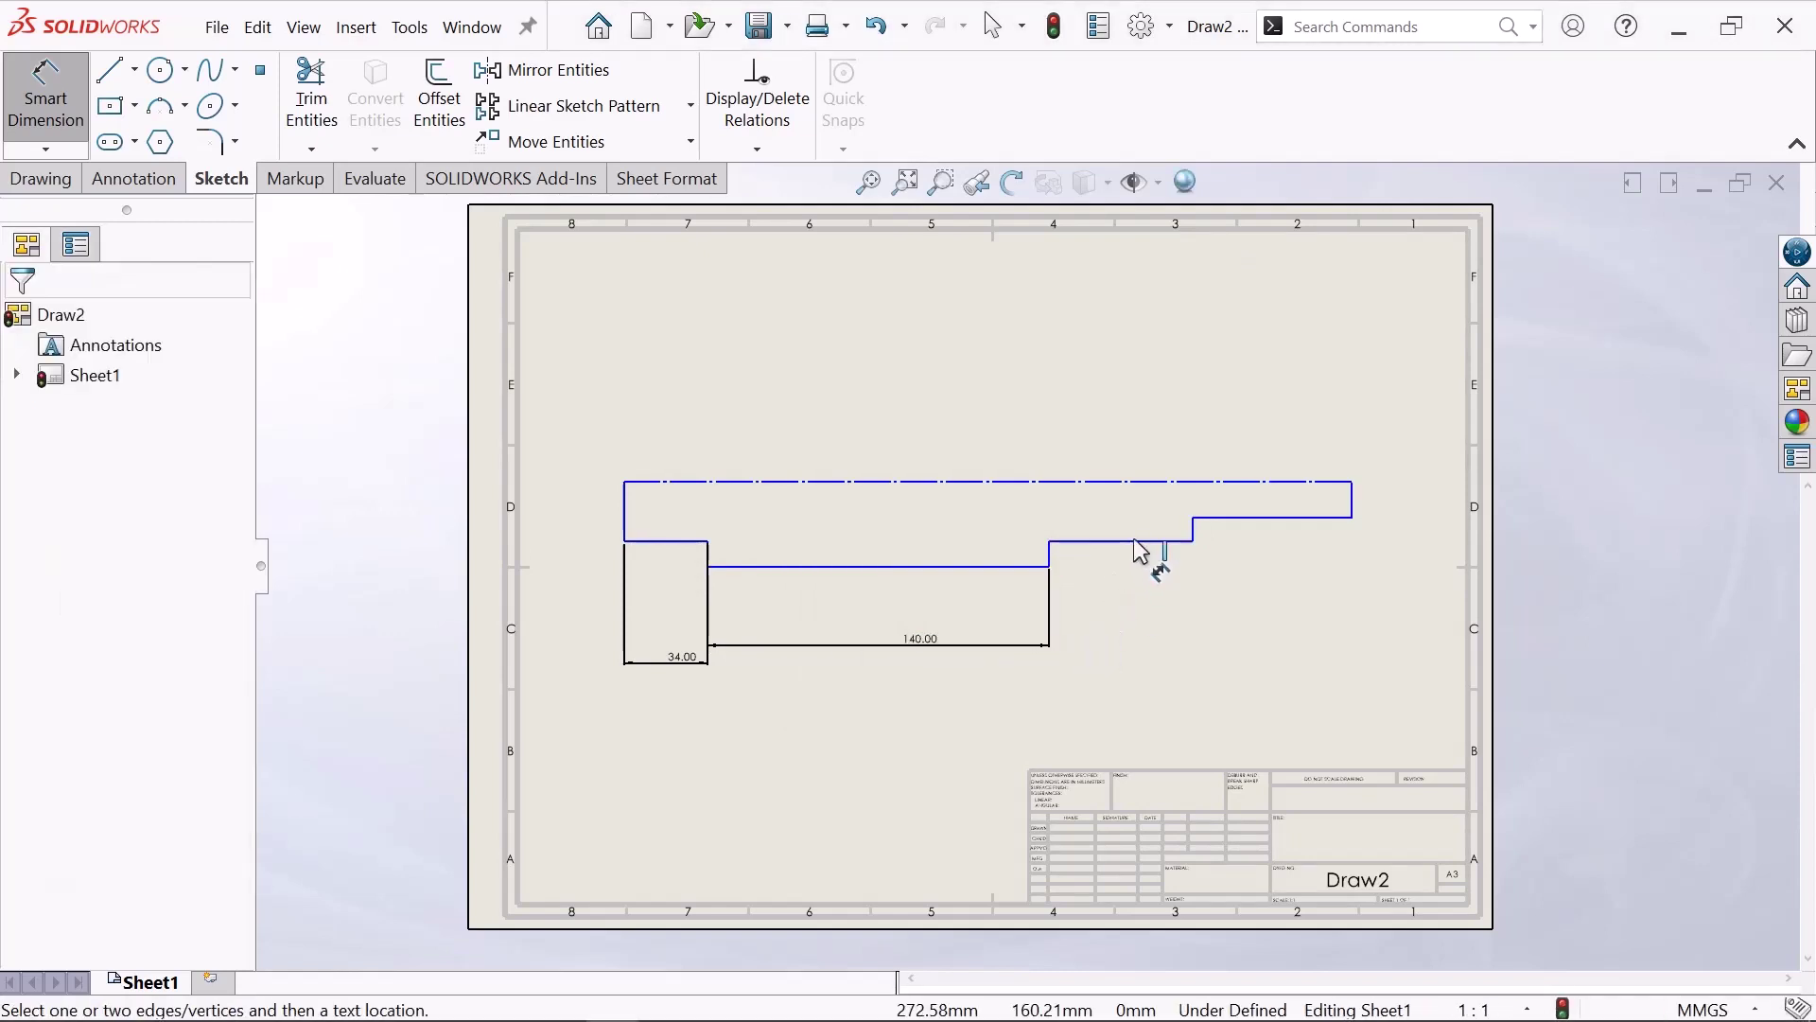
{"action": "left_click", "coordinate": [1138, 577]}
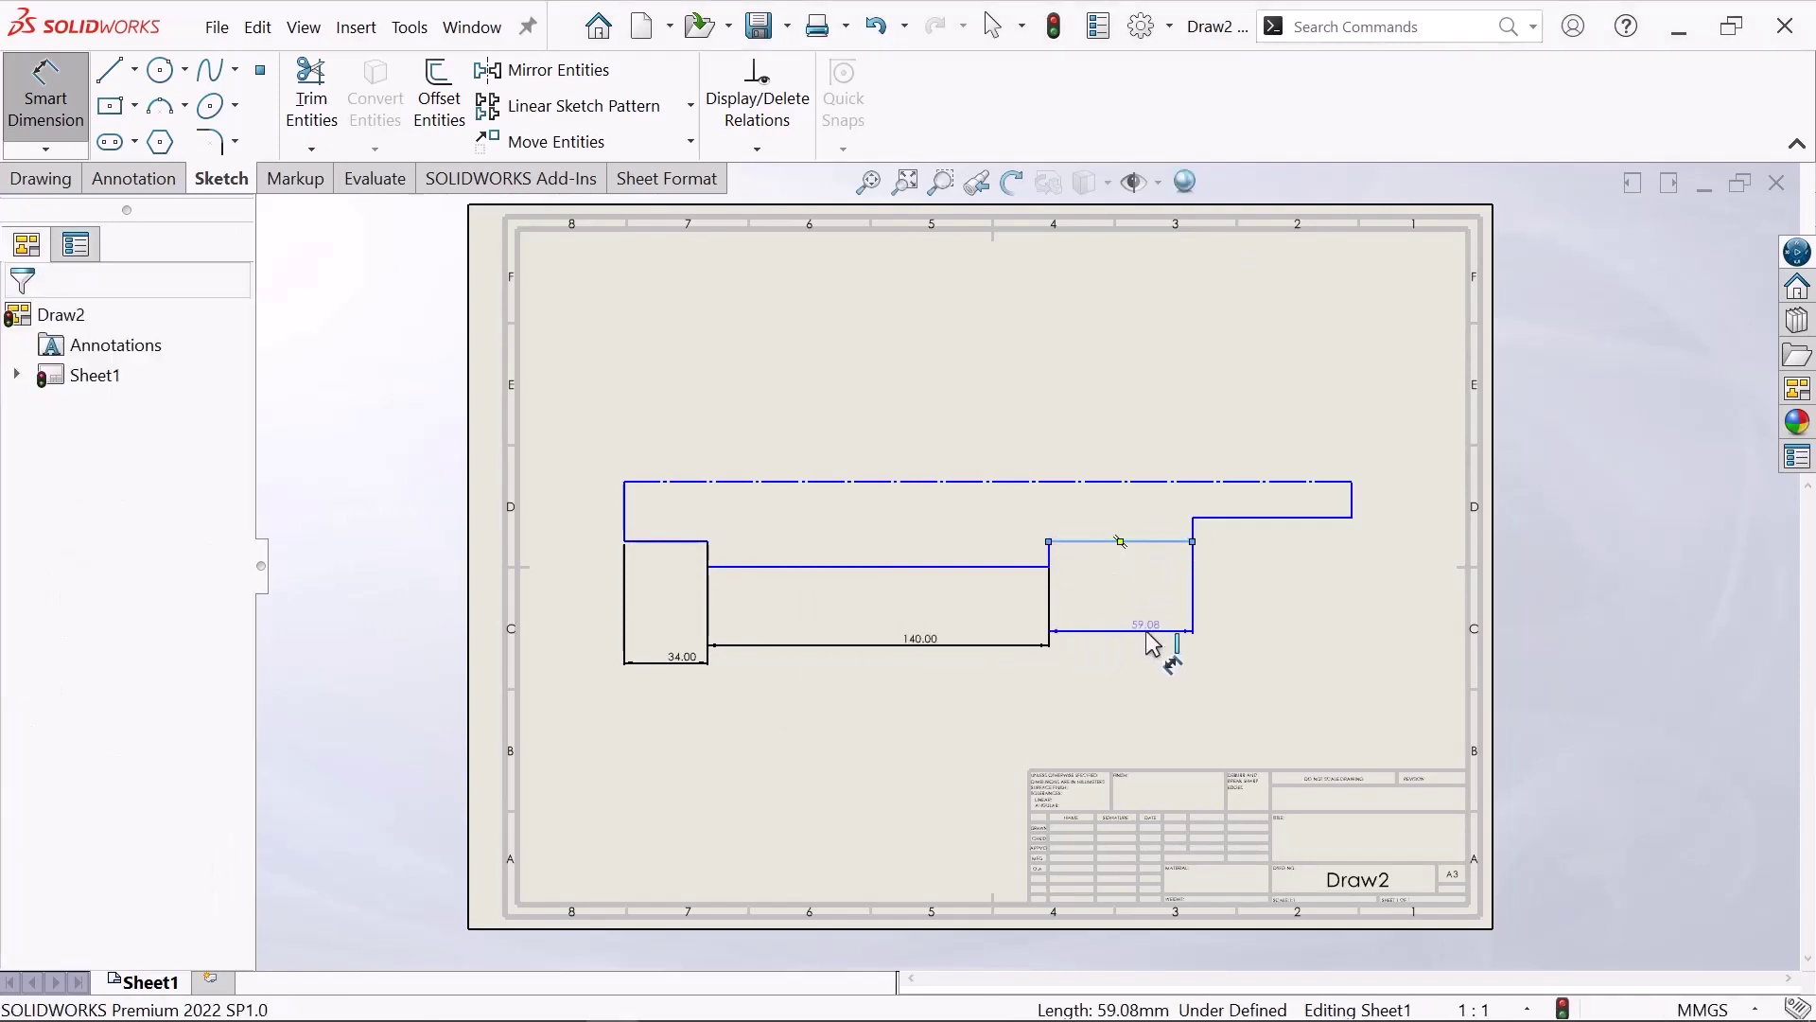
{"action": "left_click", "coordinate": [1152, 645]}
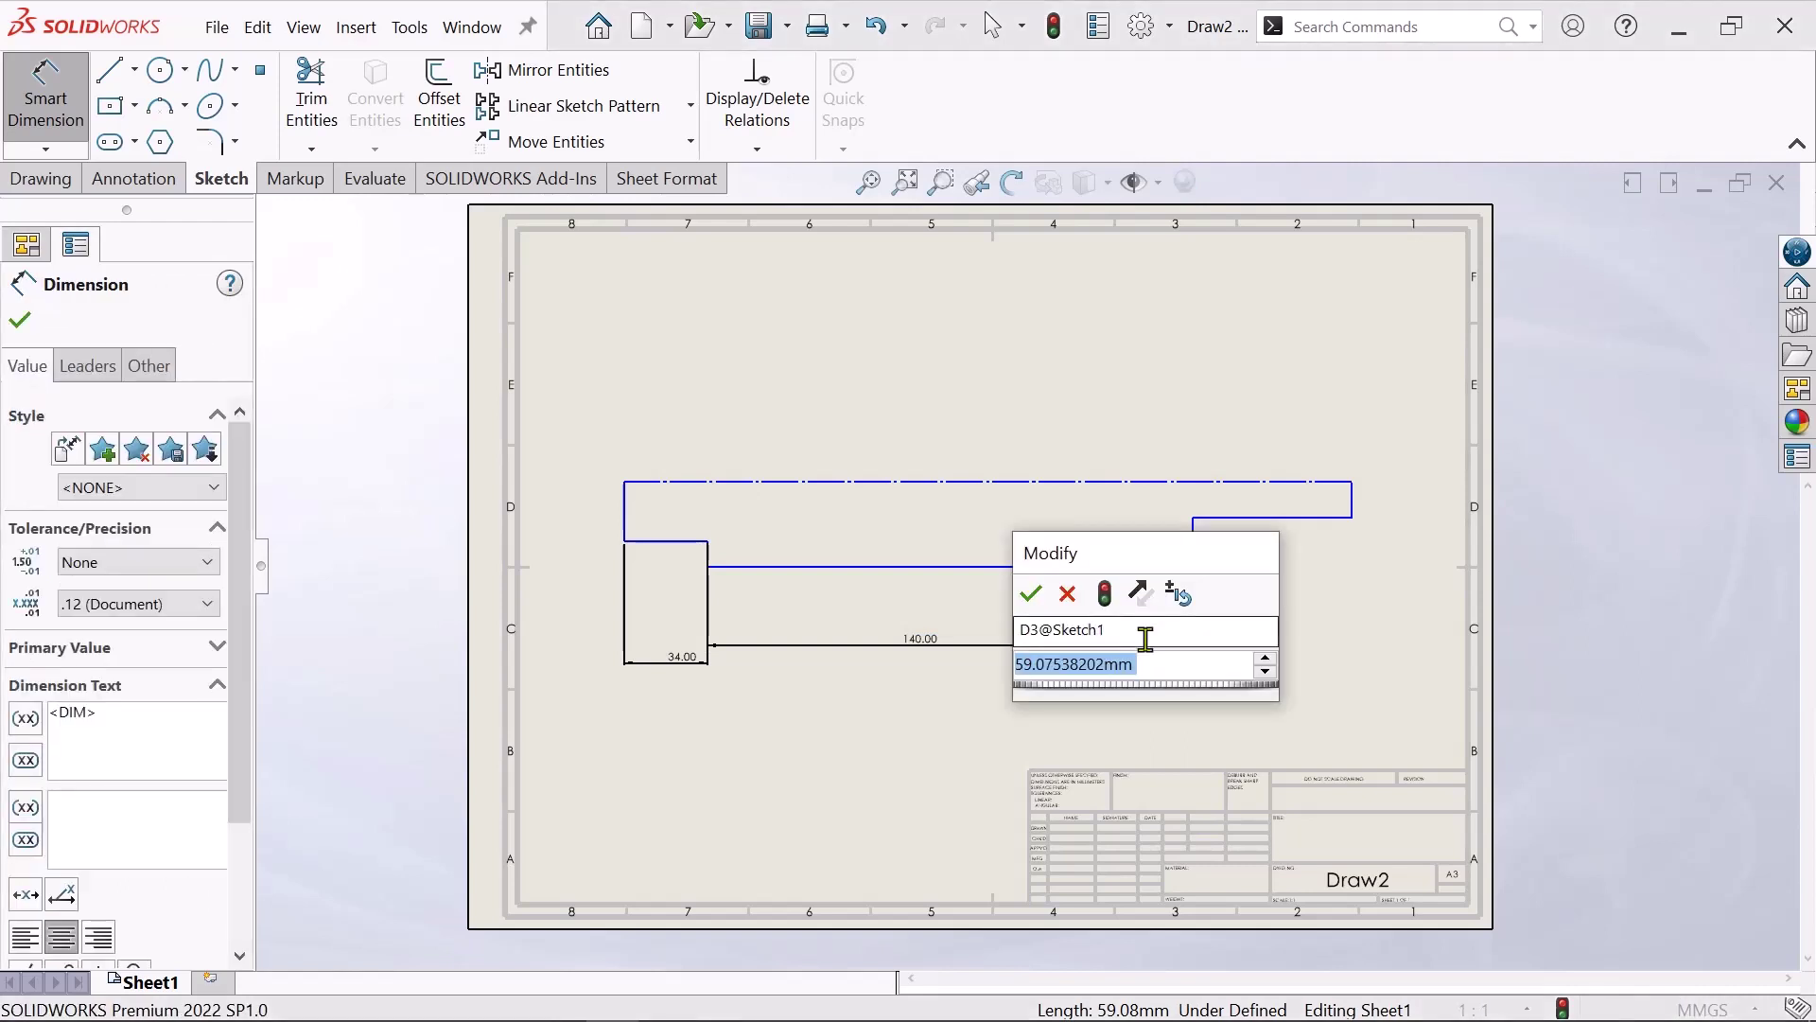
{"action": "type", "text": "56"}
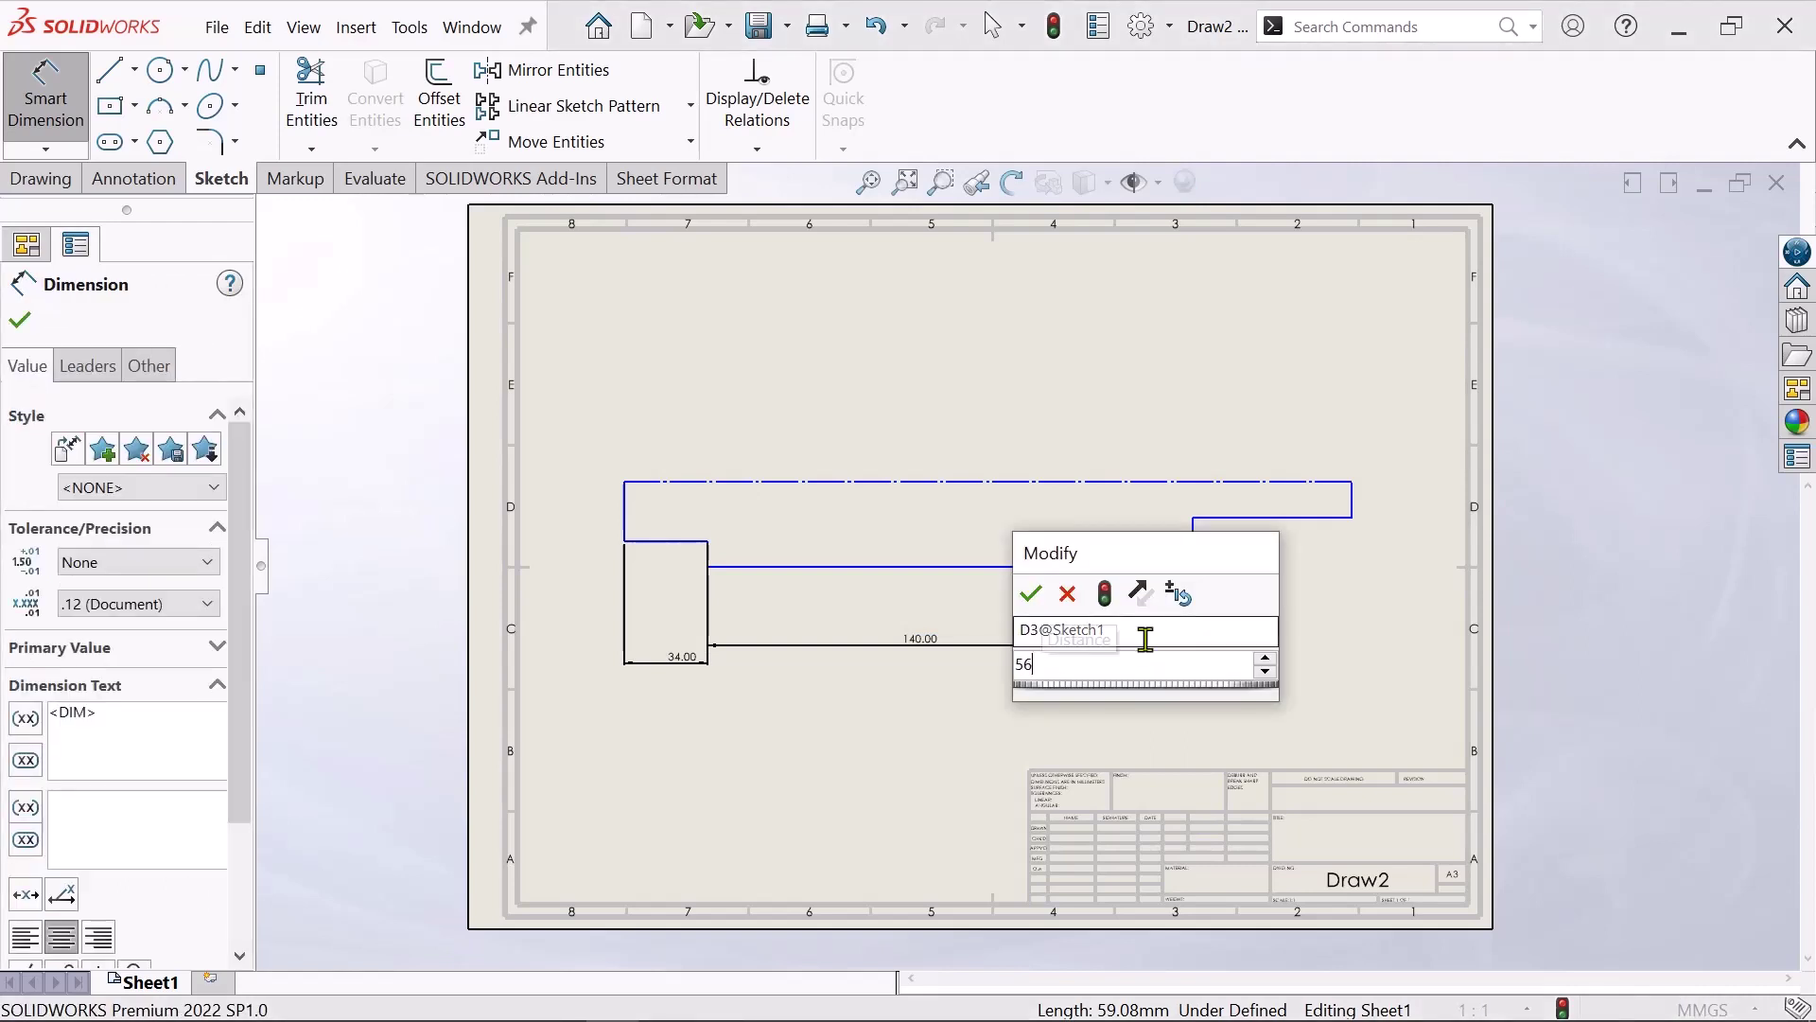
{"action": "key", "text": "Return"}
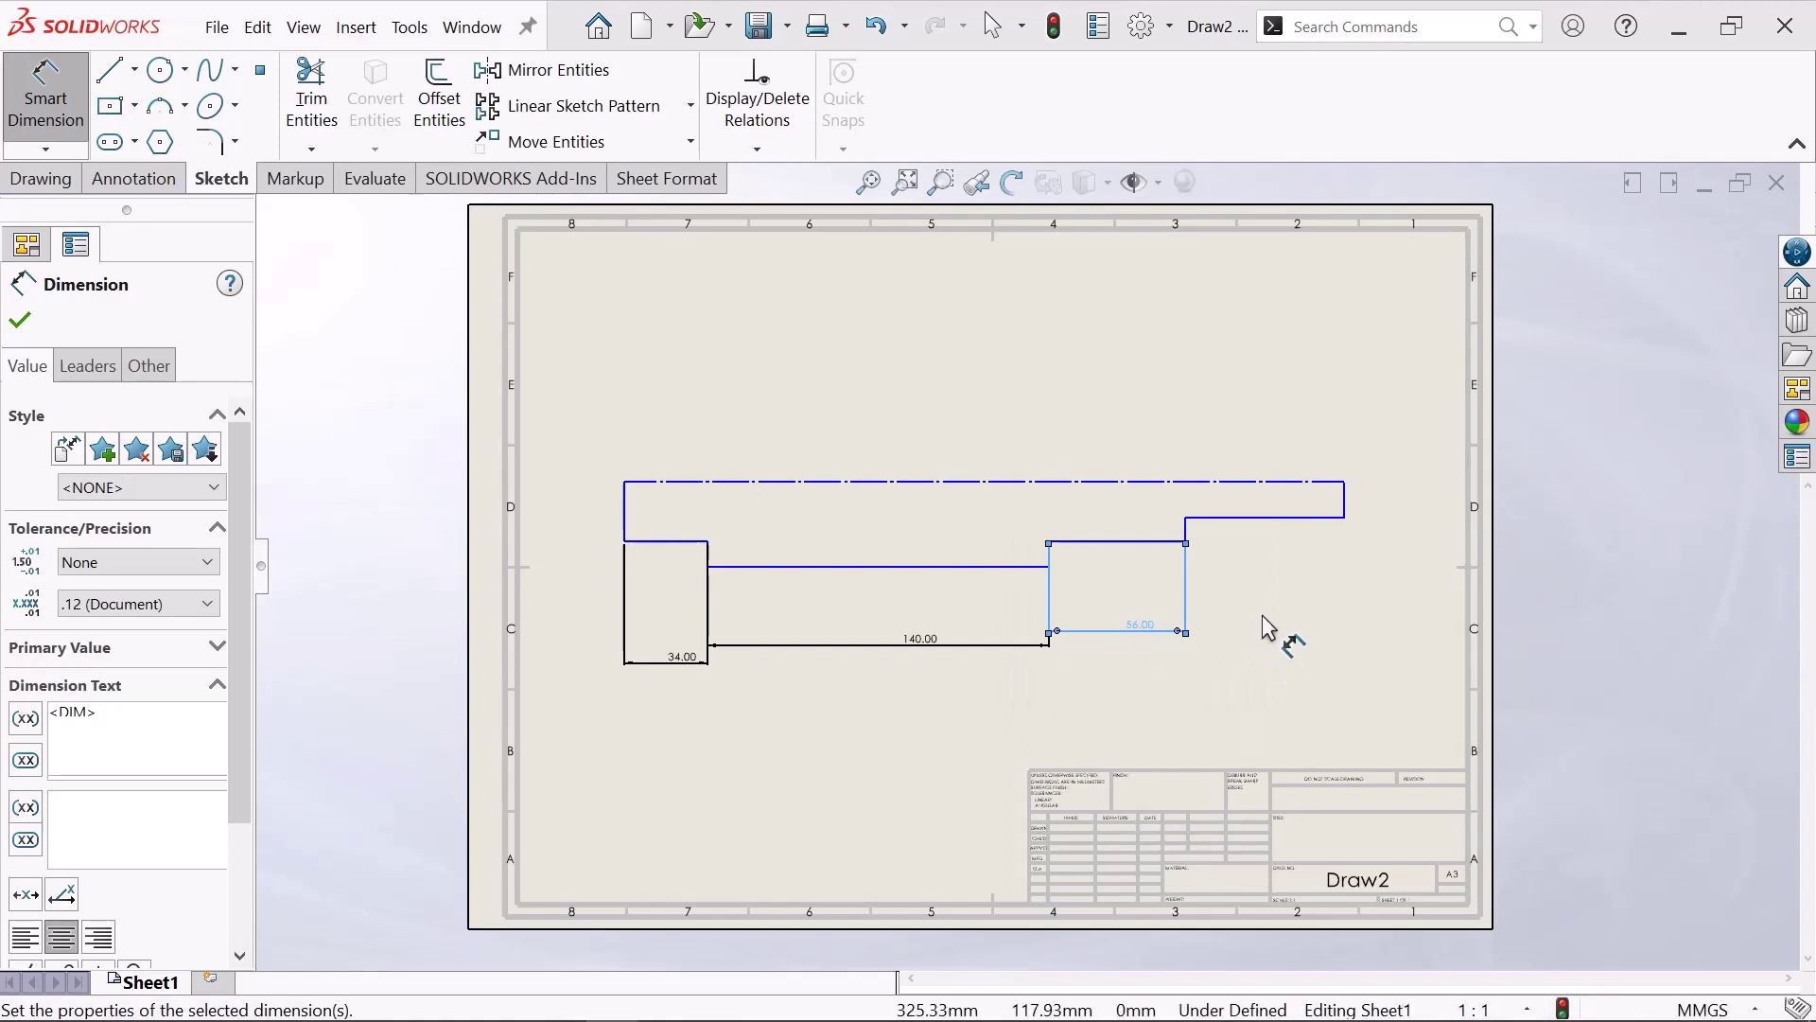
- Dimension the rightmost shaft section to 82.5 mm
{"action": "left_click", "coordinate": [1283, 521]}
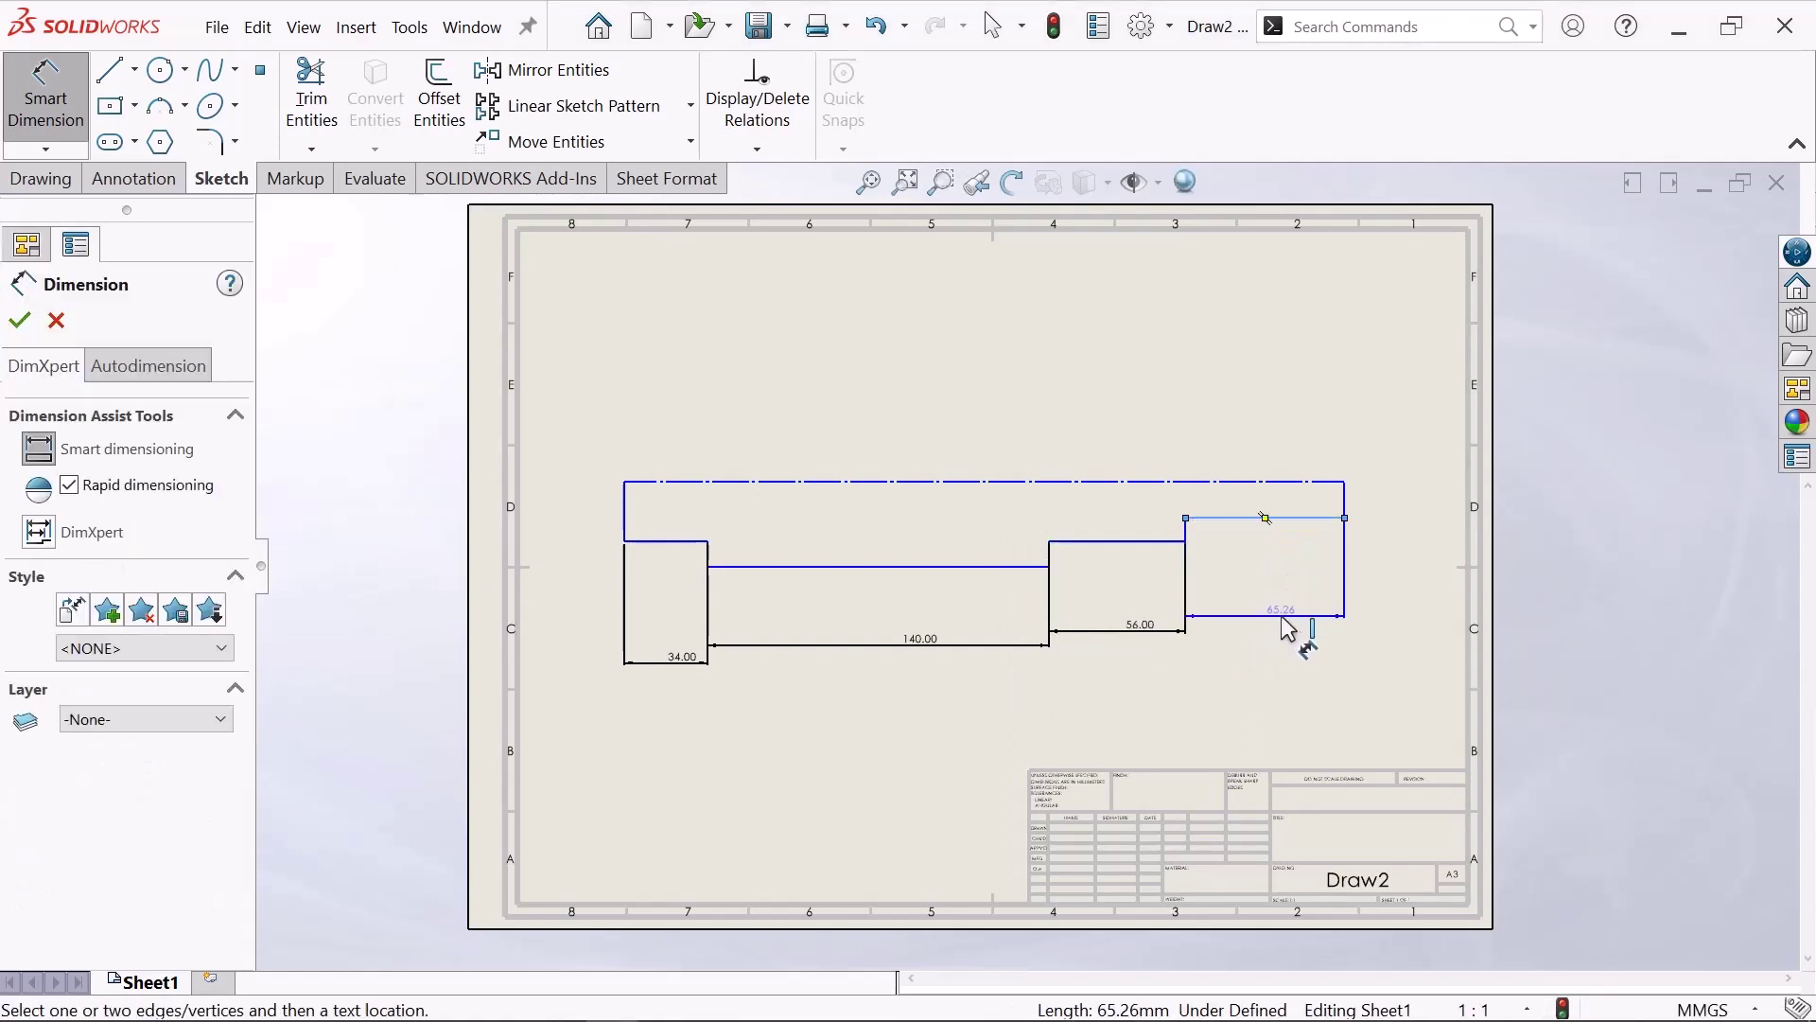
{"action": "left_click", "coordinate": [1288, 629]}
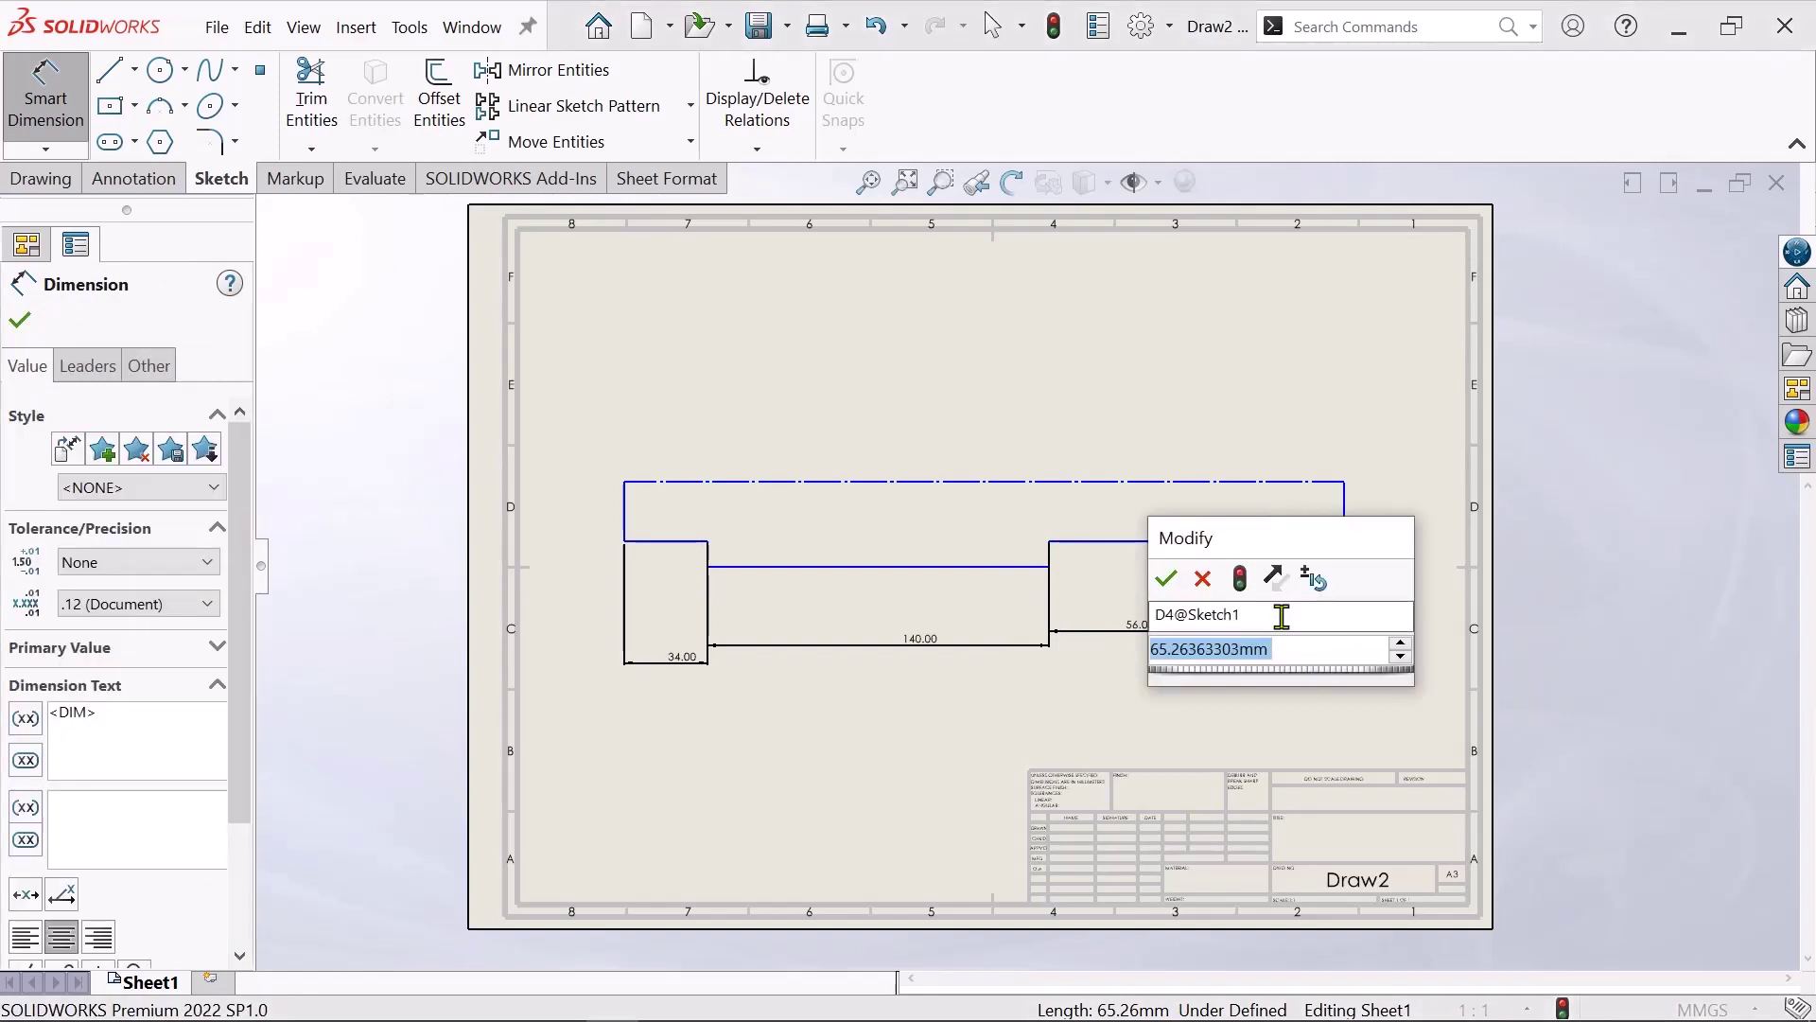
{"action": "key", "text": "BackSpace"}
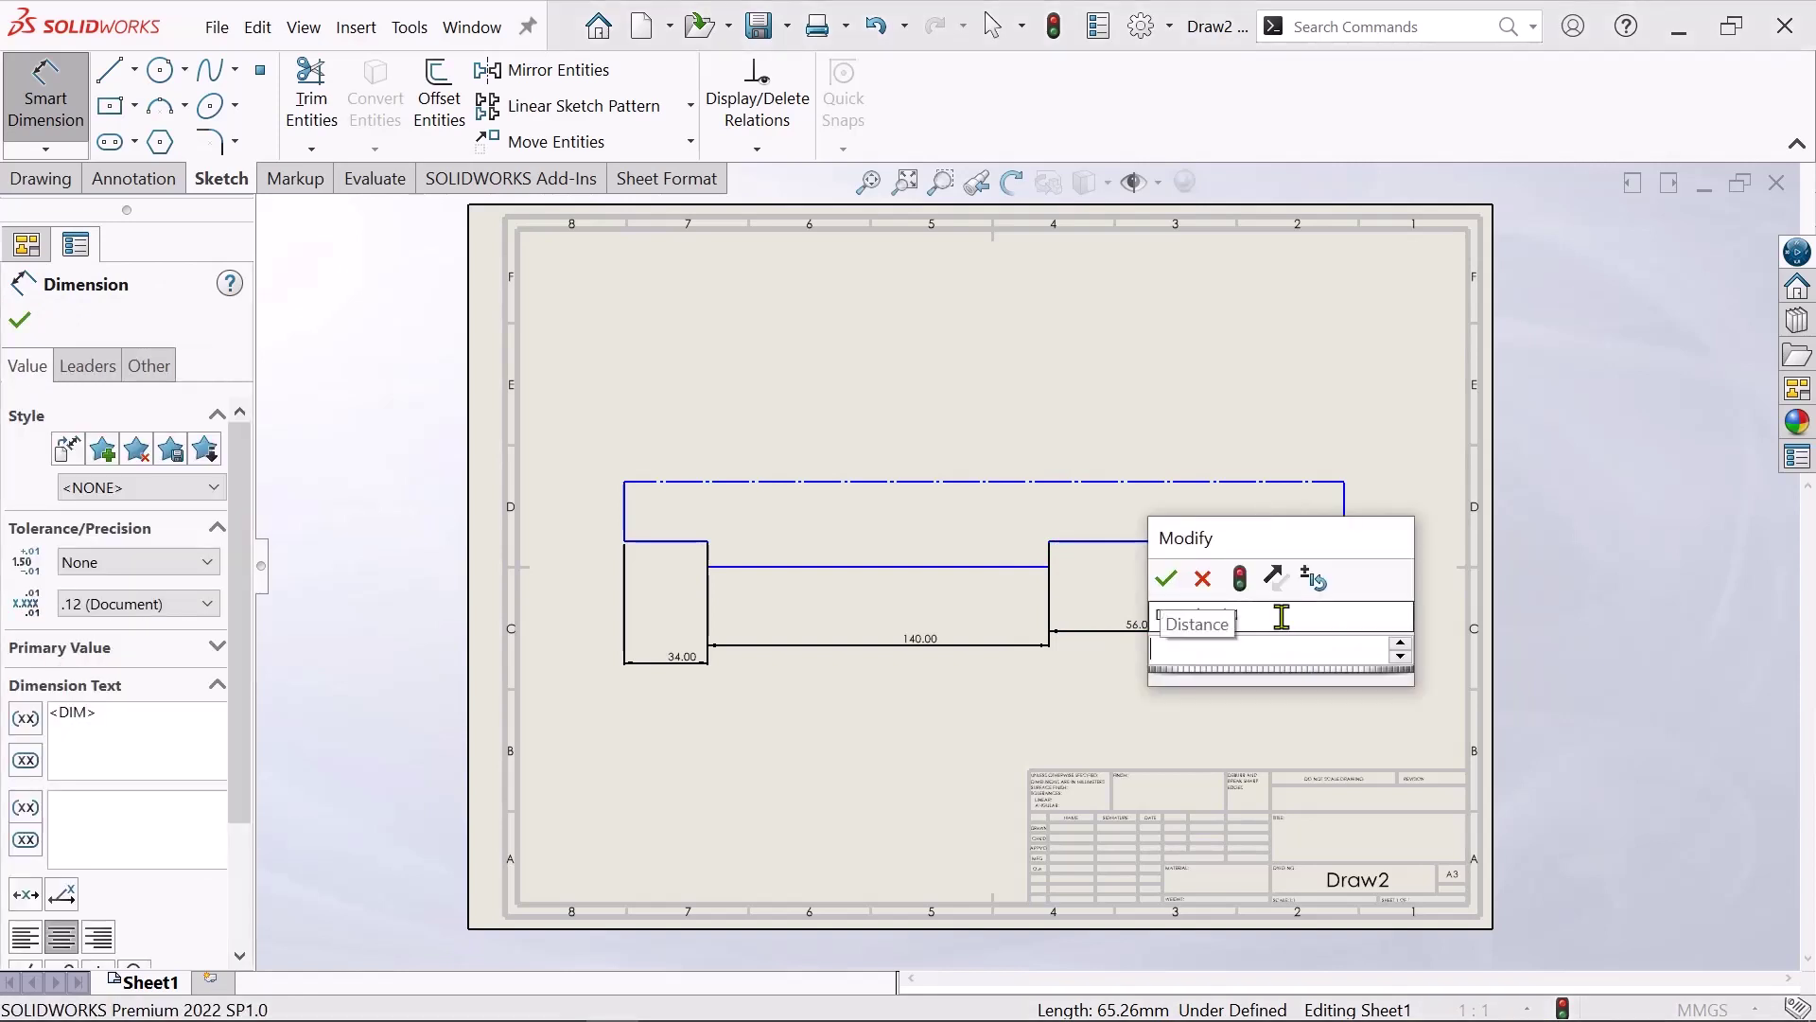
{"action": "type", "text": "8"}
{"action": "type", "text": ".5"}
{"action": "key", "text": "Return"}
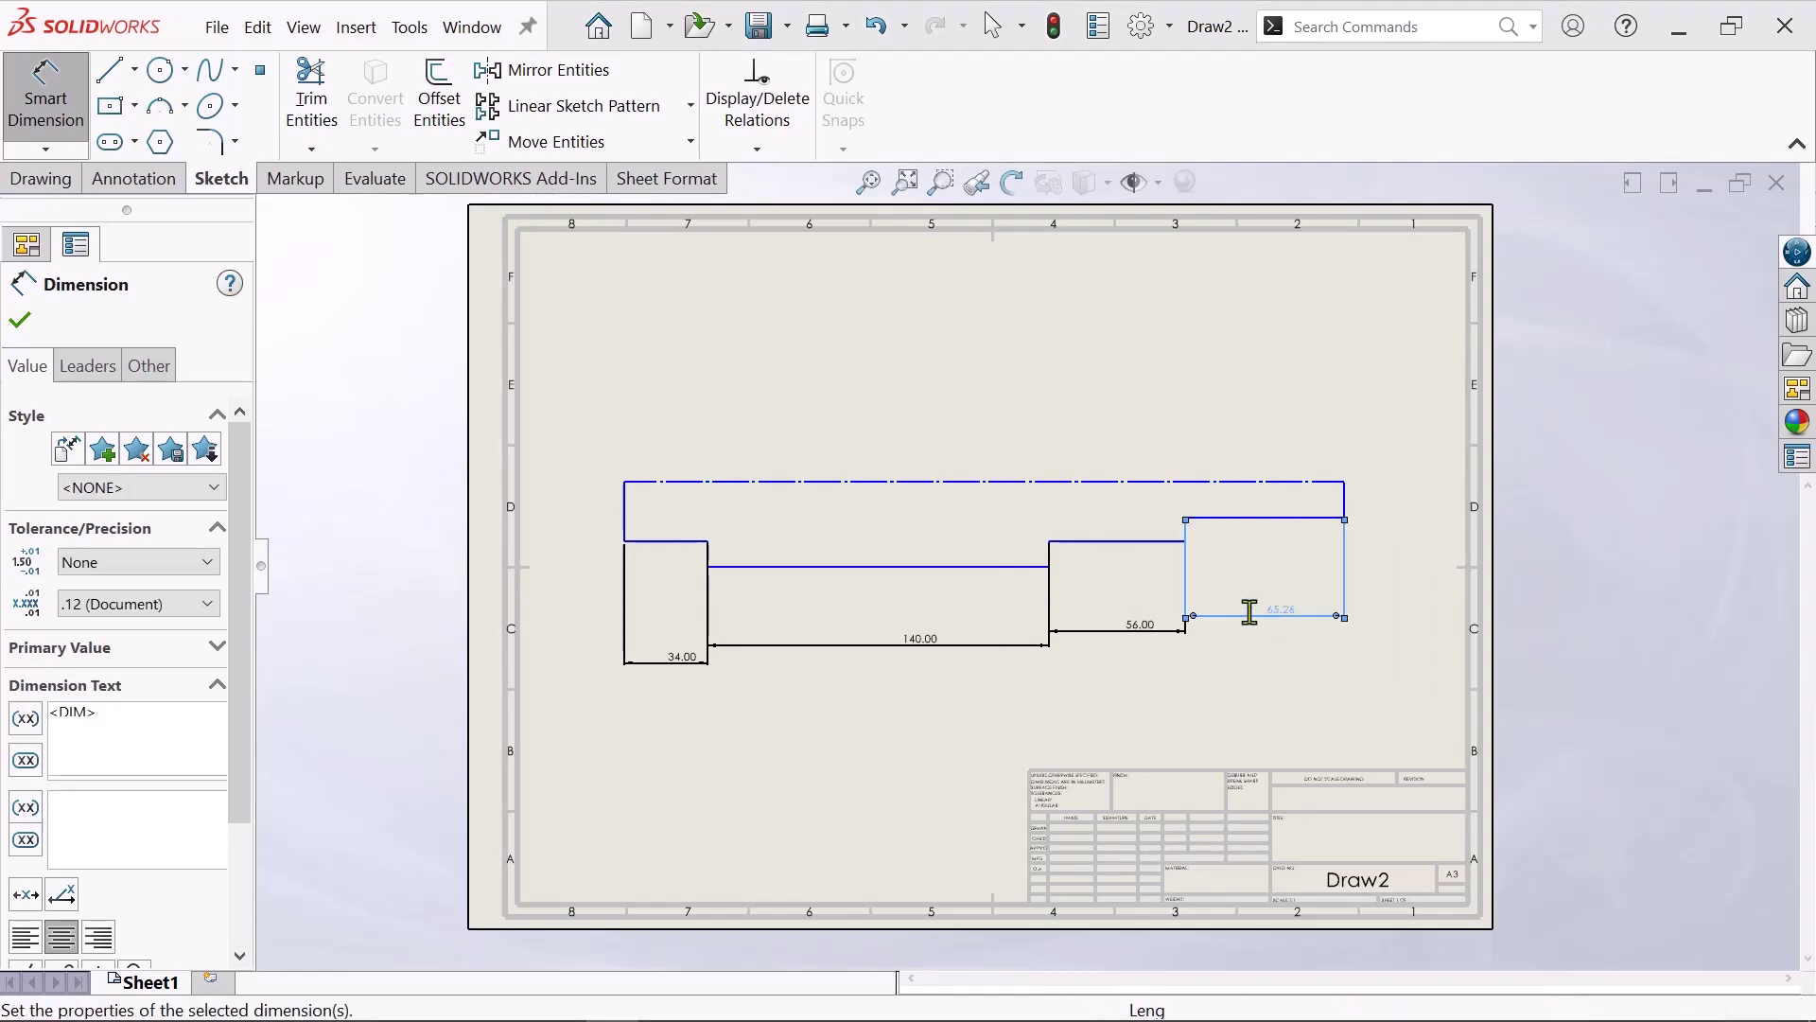
{"action": "left_click", "coordinate": [1342, 709]}
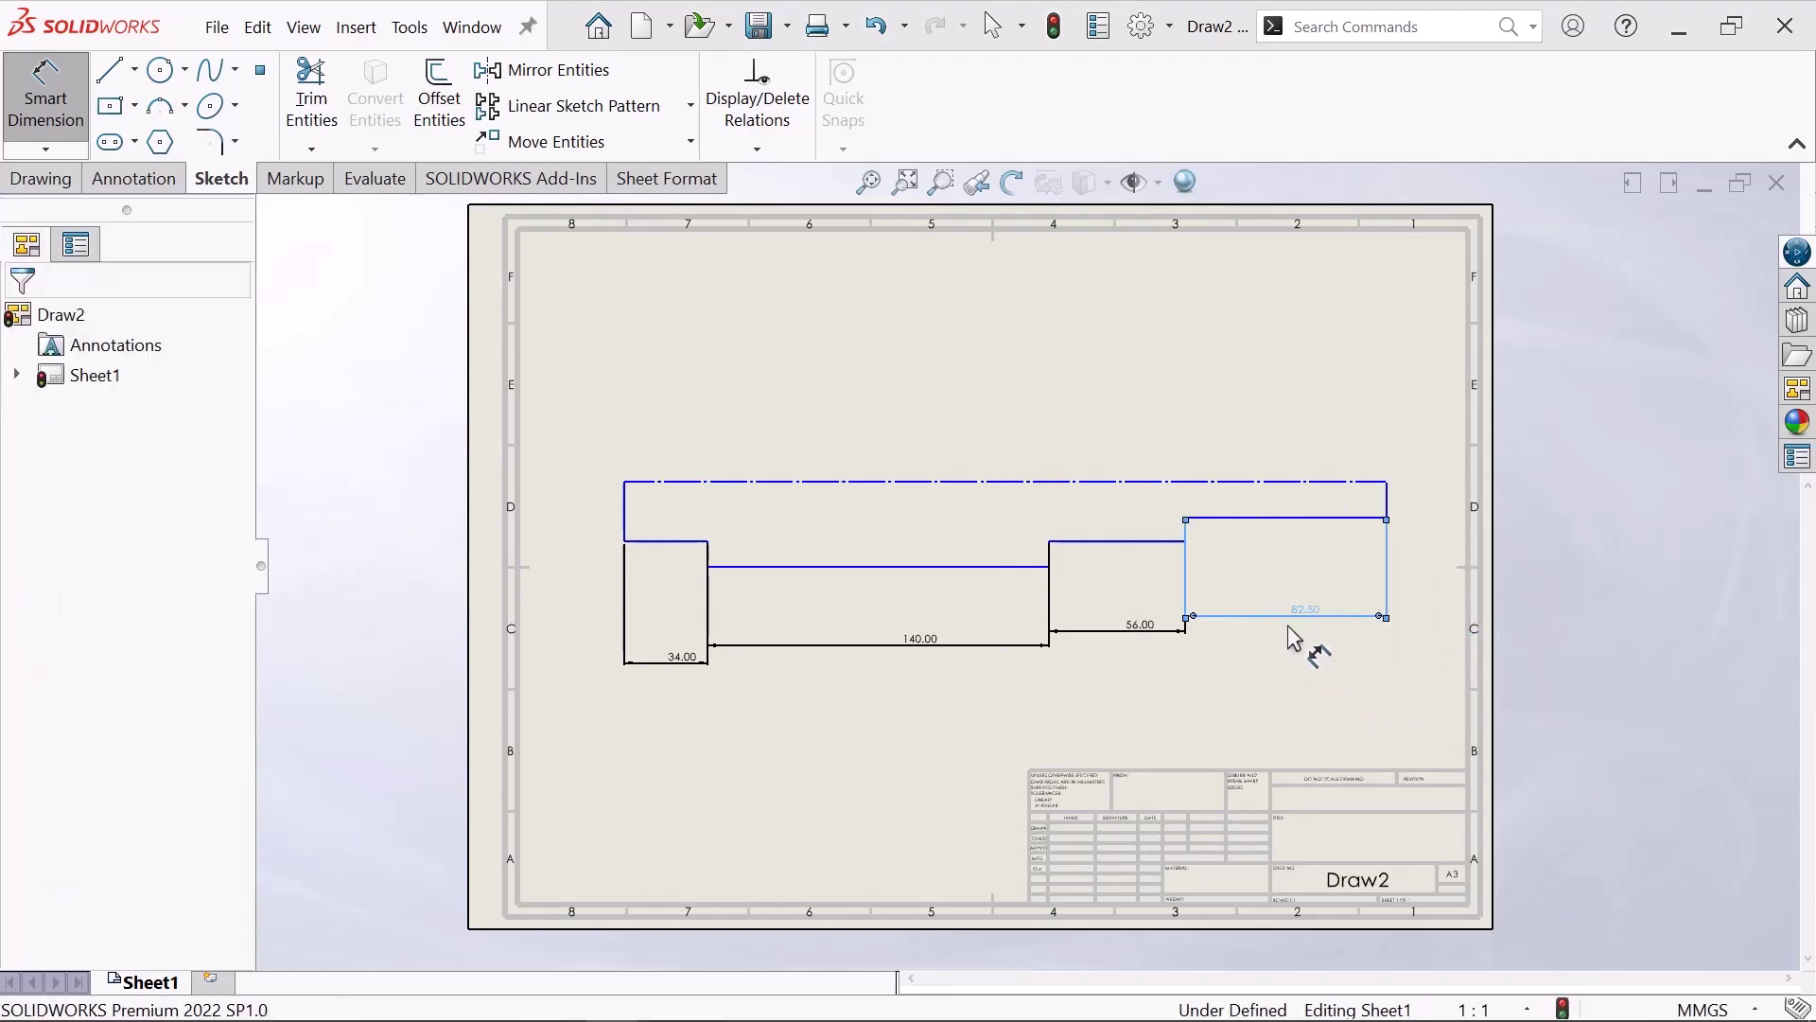
{"action": "scroll", "coordinate": [1209, 559], "scroll_direction": "down", "scroll_amount": 1}
{"action": "scroll", "coordinate": [1209, 559], "scroll_direction": "up", "scroll_amount": 1}
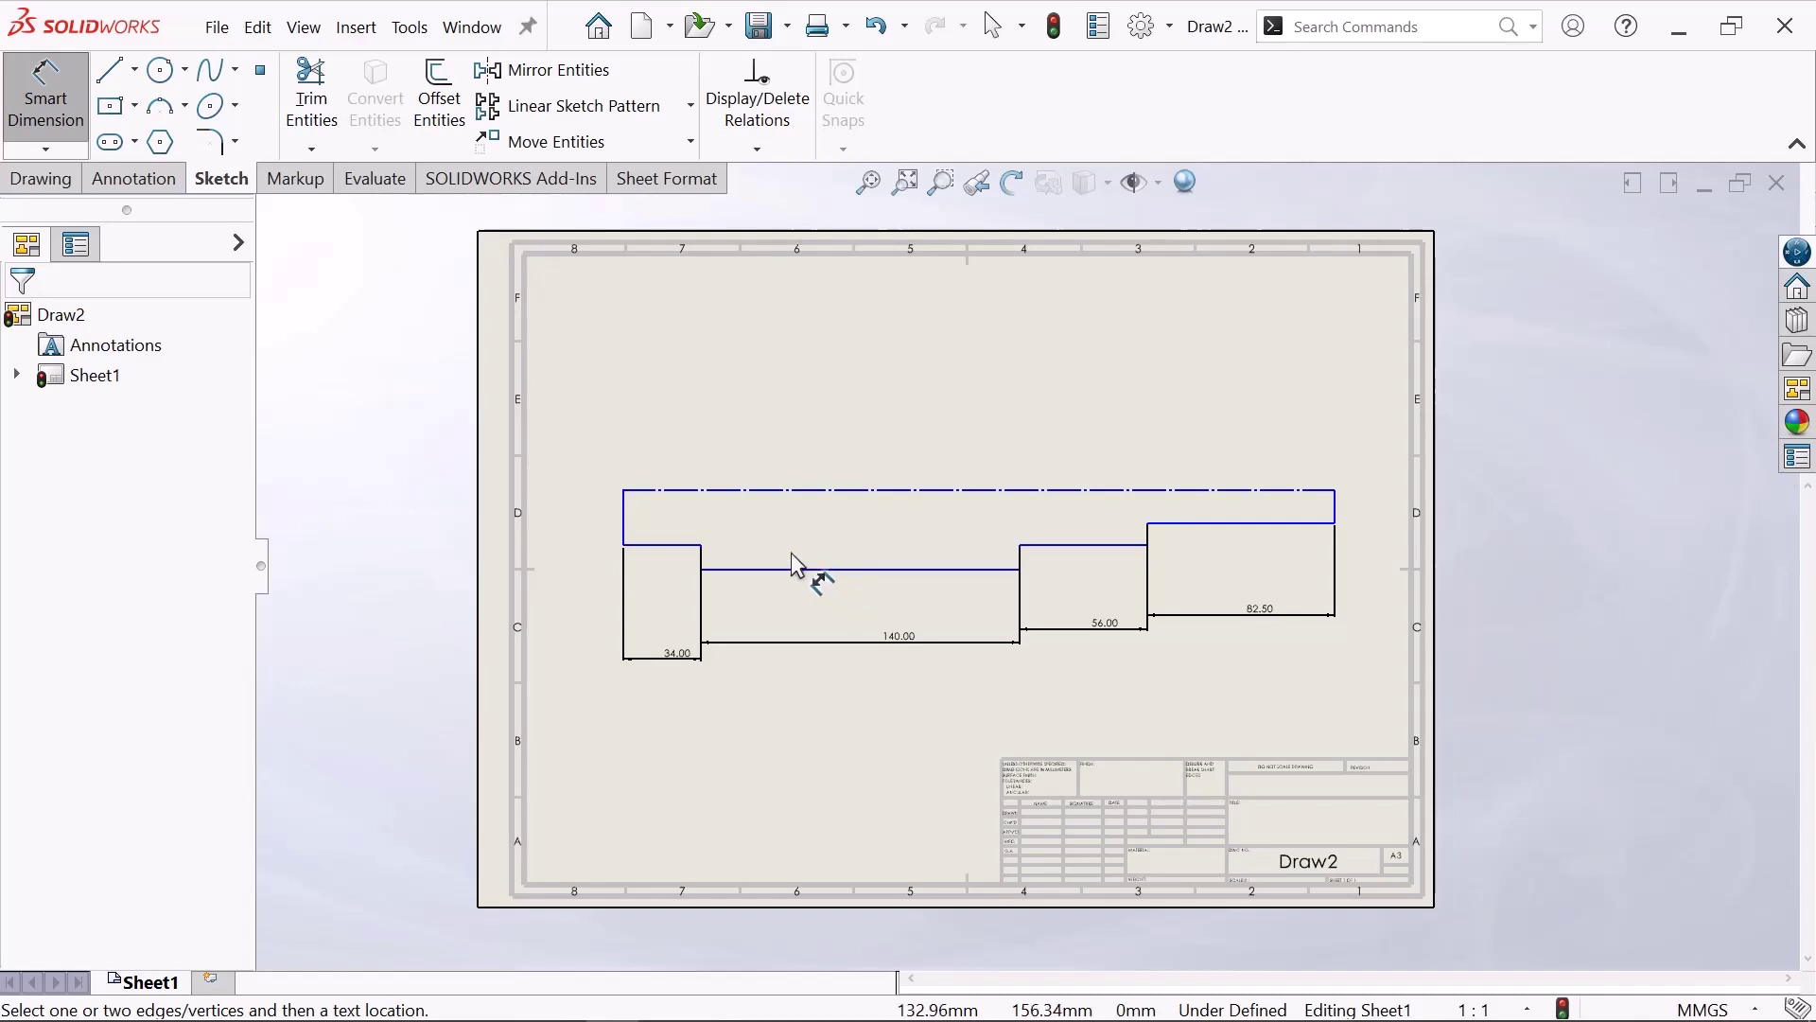
{"action": "scroll", "coordinate": [757, 577], "scroll_direction": "down", "scroll_amount": 1}
{"action": "scroll", "coordinate": [966, 624], "scroll_direction": "up", "scroll_amount": 1}
{"action": "scroll", "coordinate": [918, 477], "scroll_direction": "down", "scroll_amount": 1}
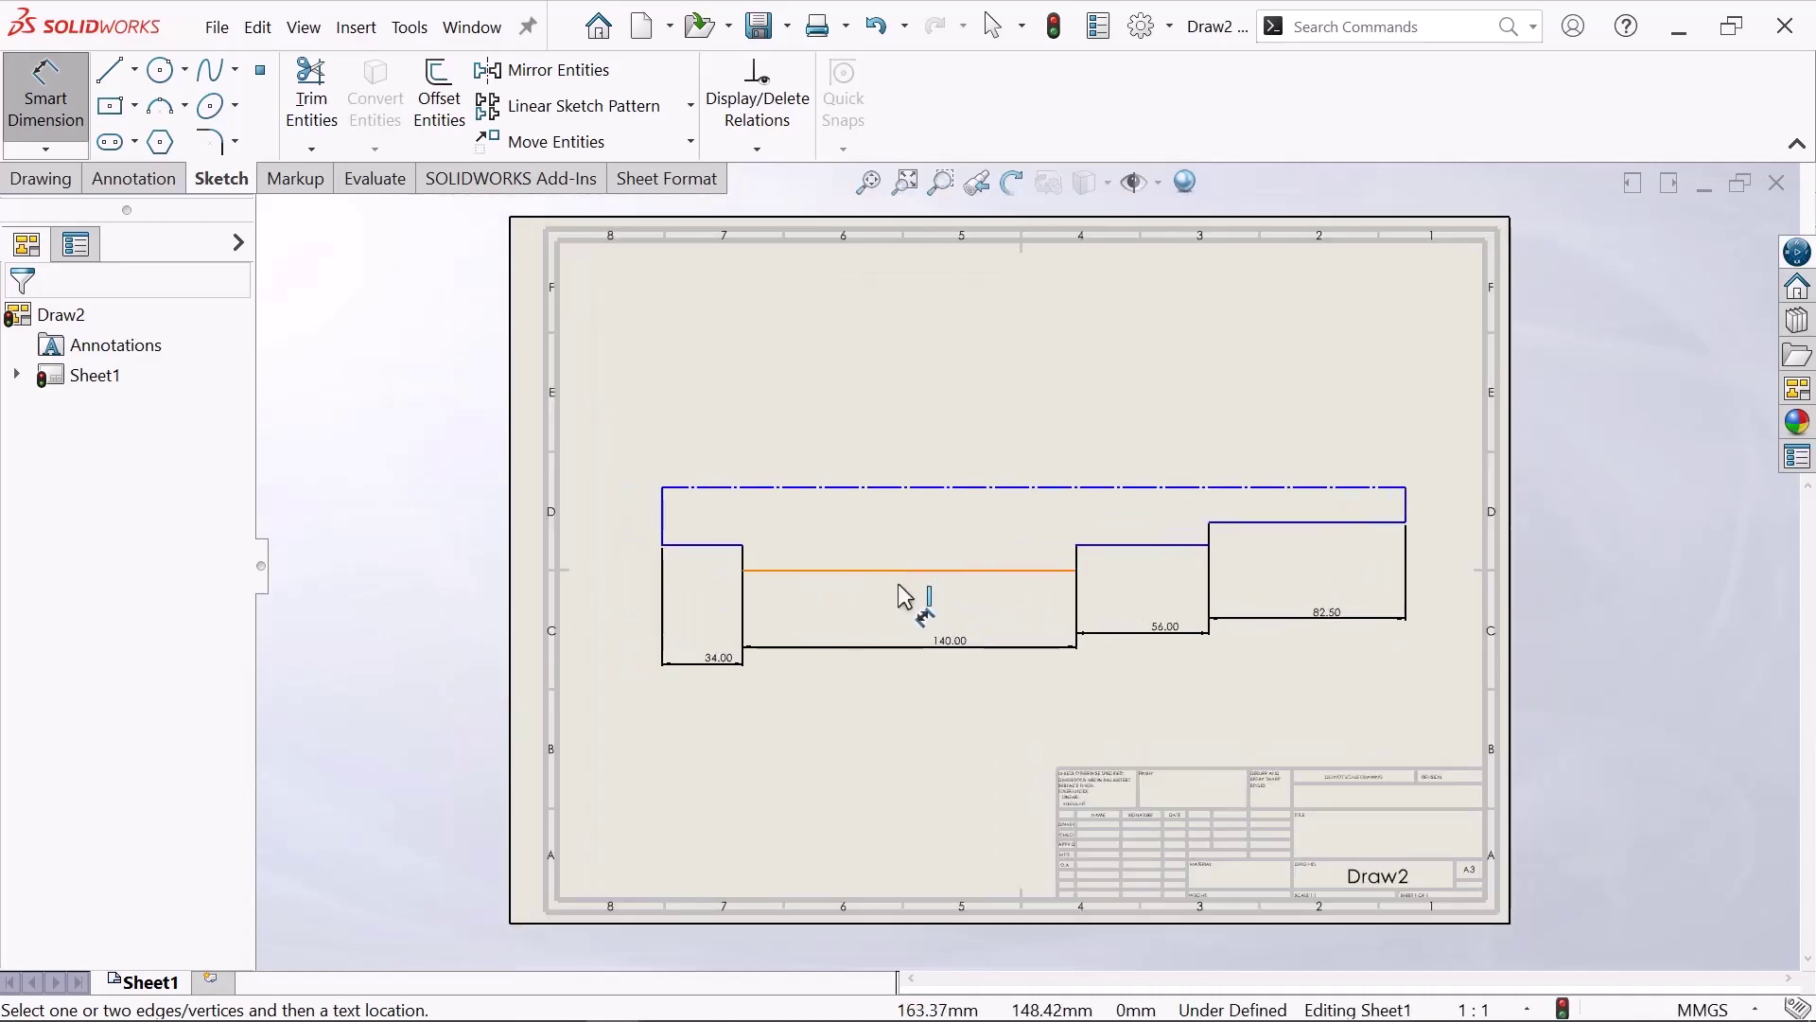
- Add a height dimension from the centreline to the left section's top edge
{"action": "left_click", "coordinate": [703, 546]}
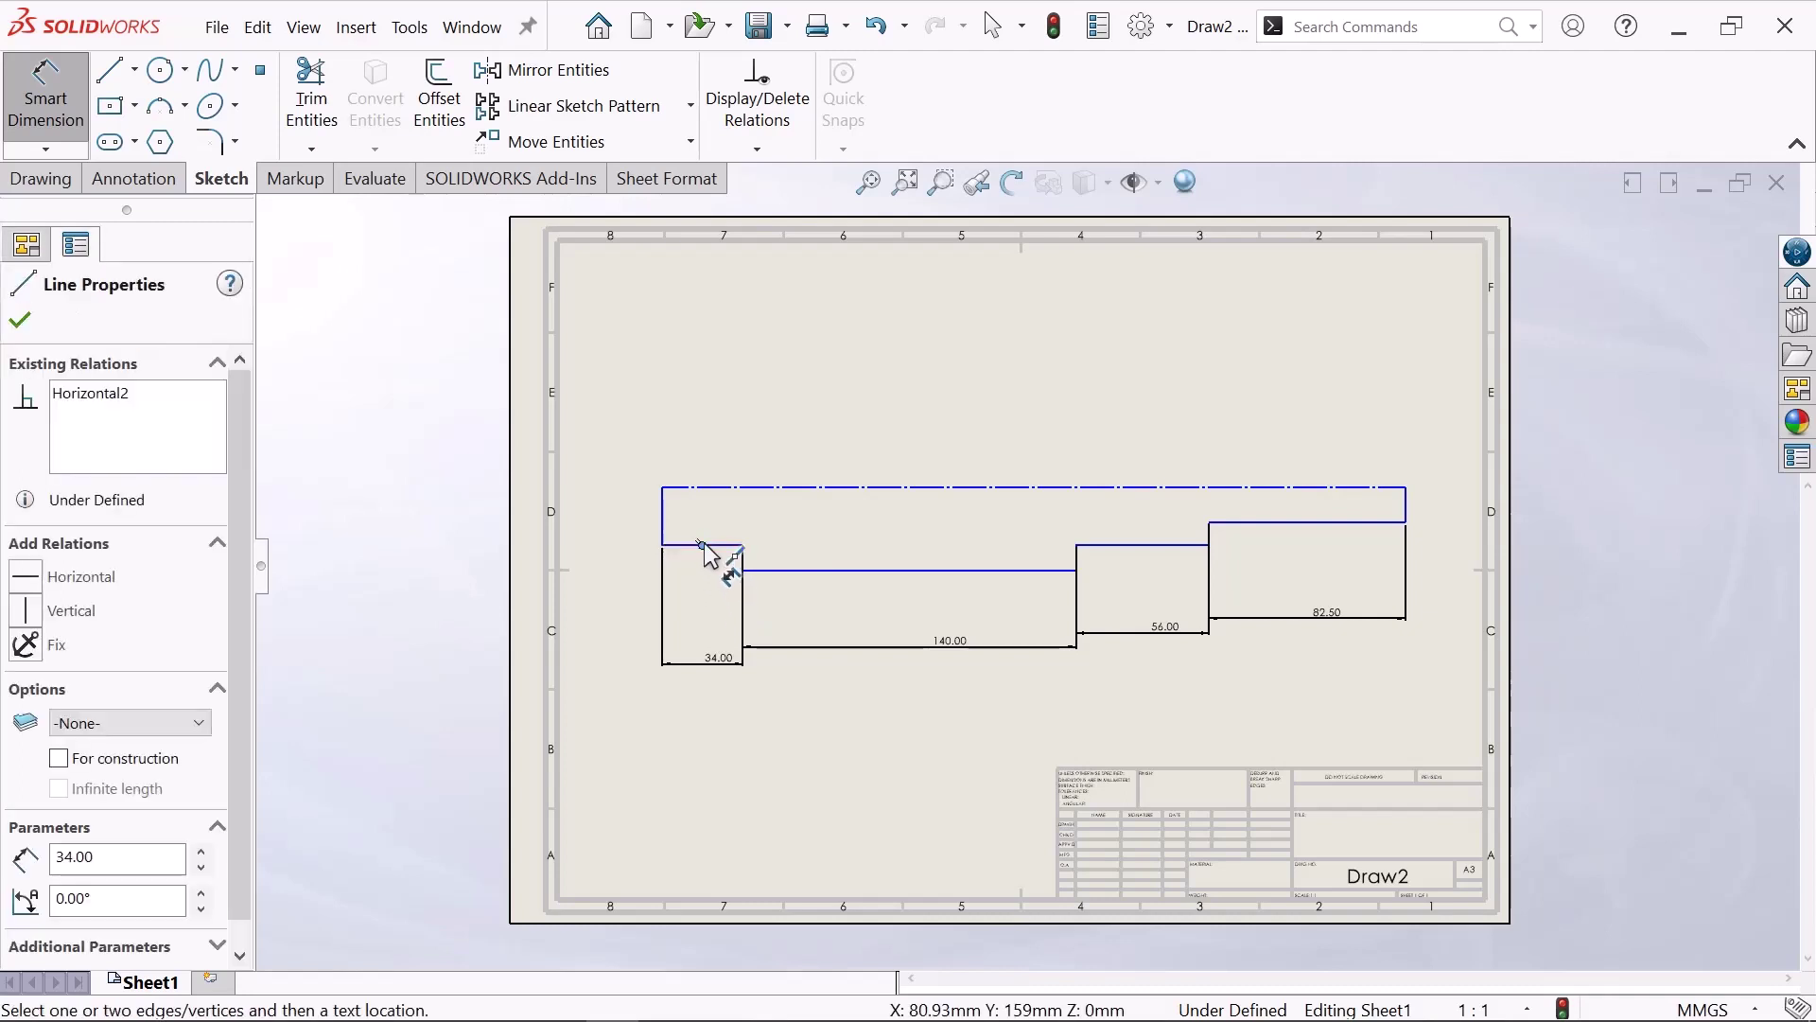
{"action": "left_click", "coordinate": [711, 488]}
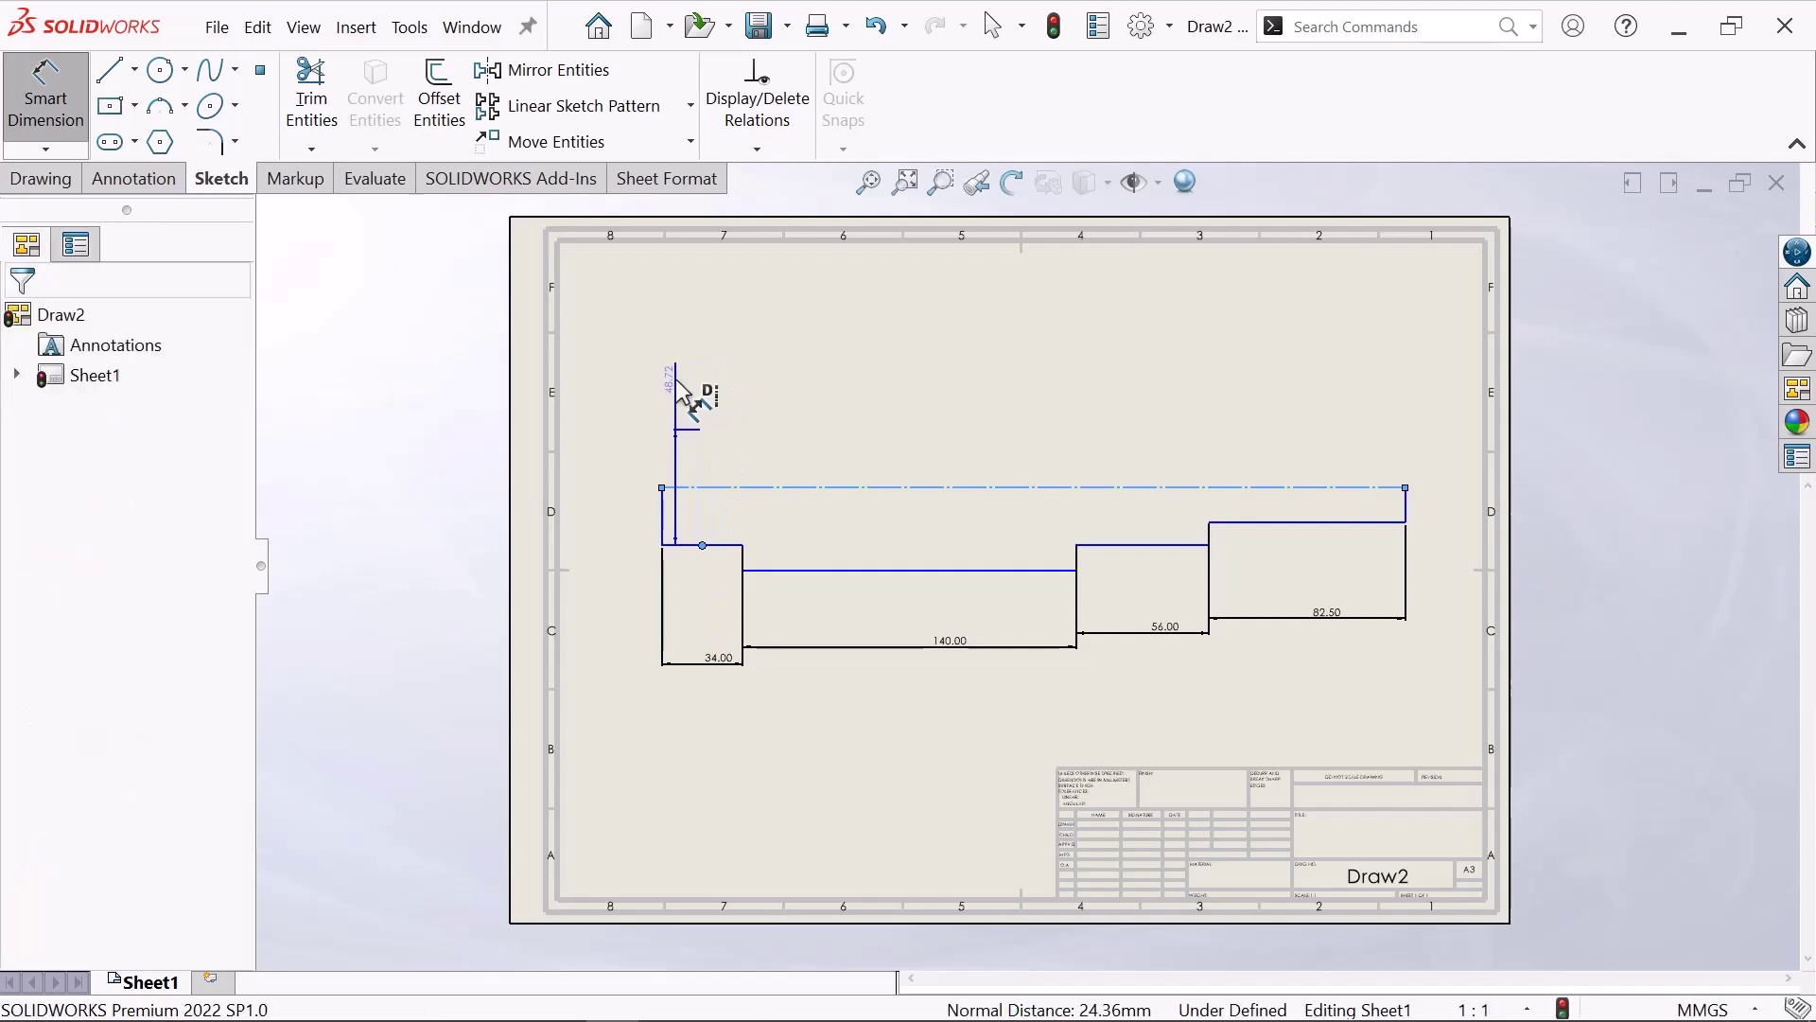
{"action": "left_click", "coordinate": [679, 401]}
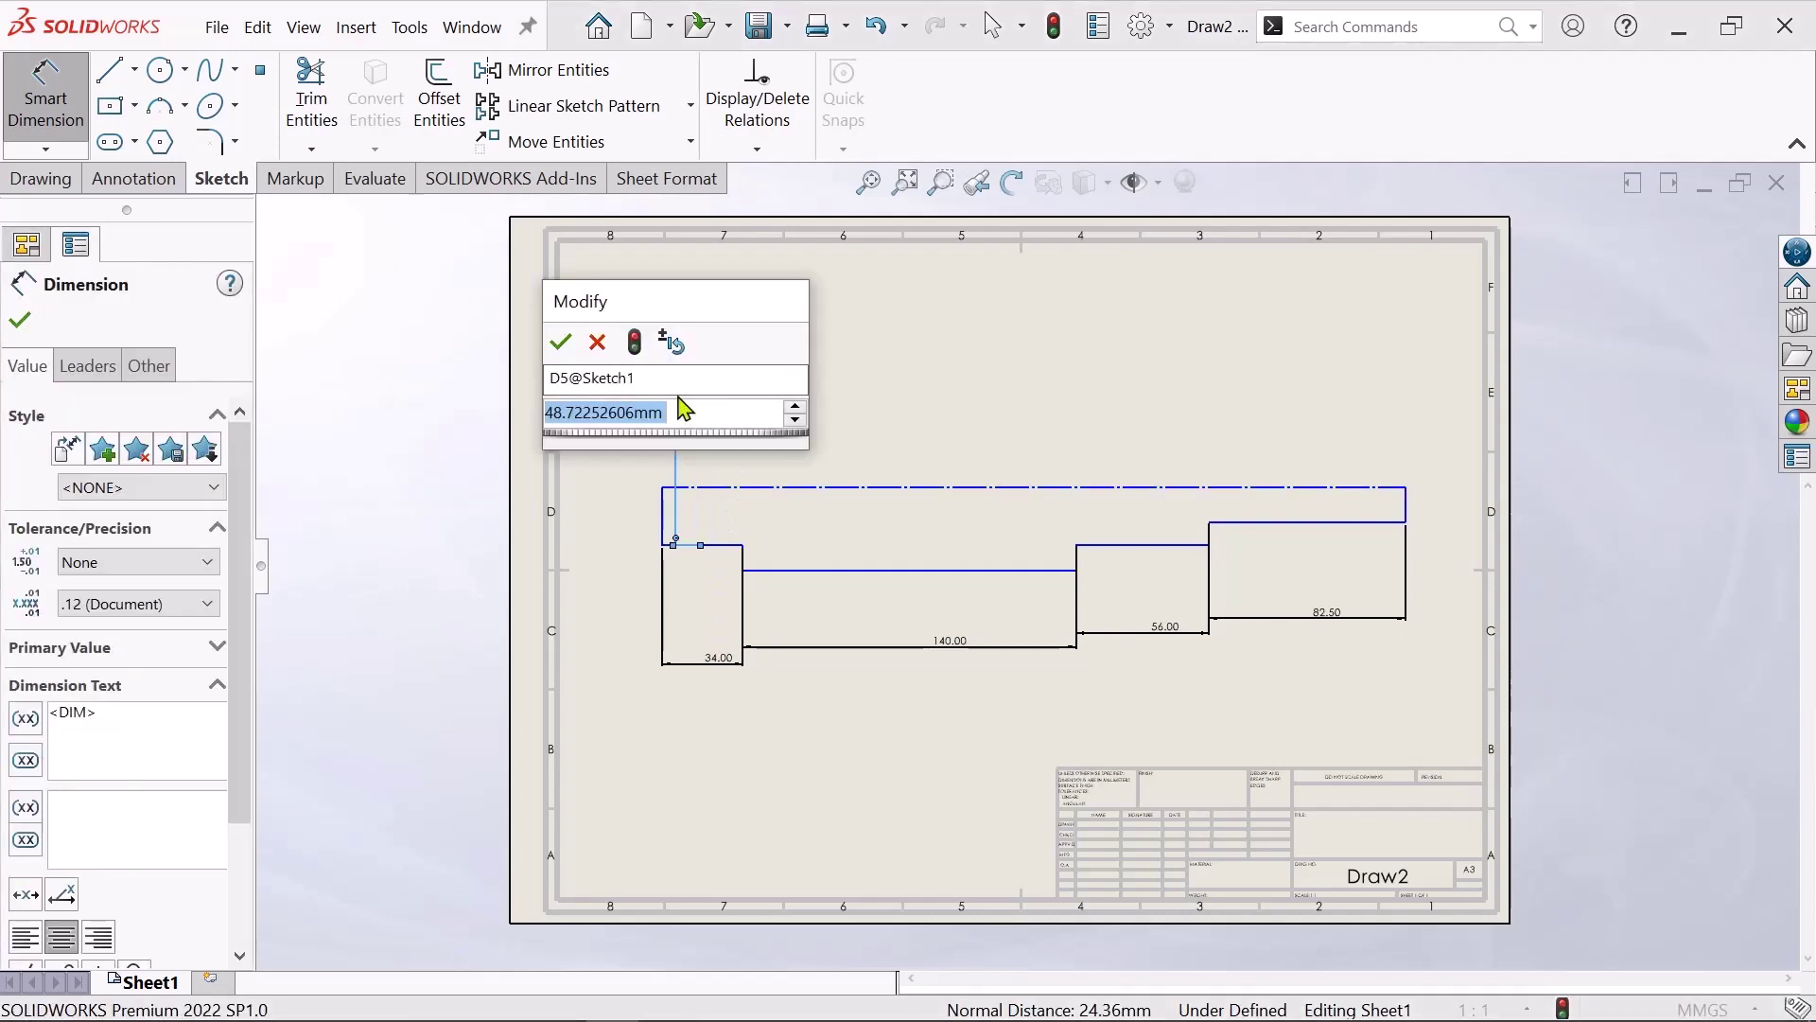
{"action": "type", "text": "48"}
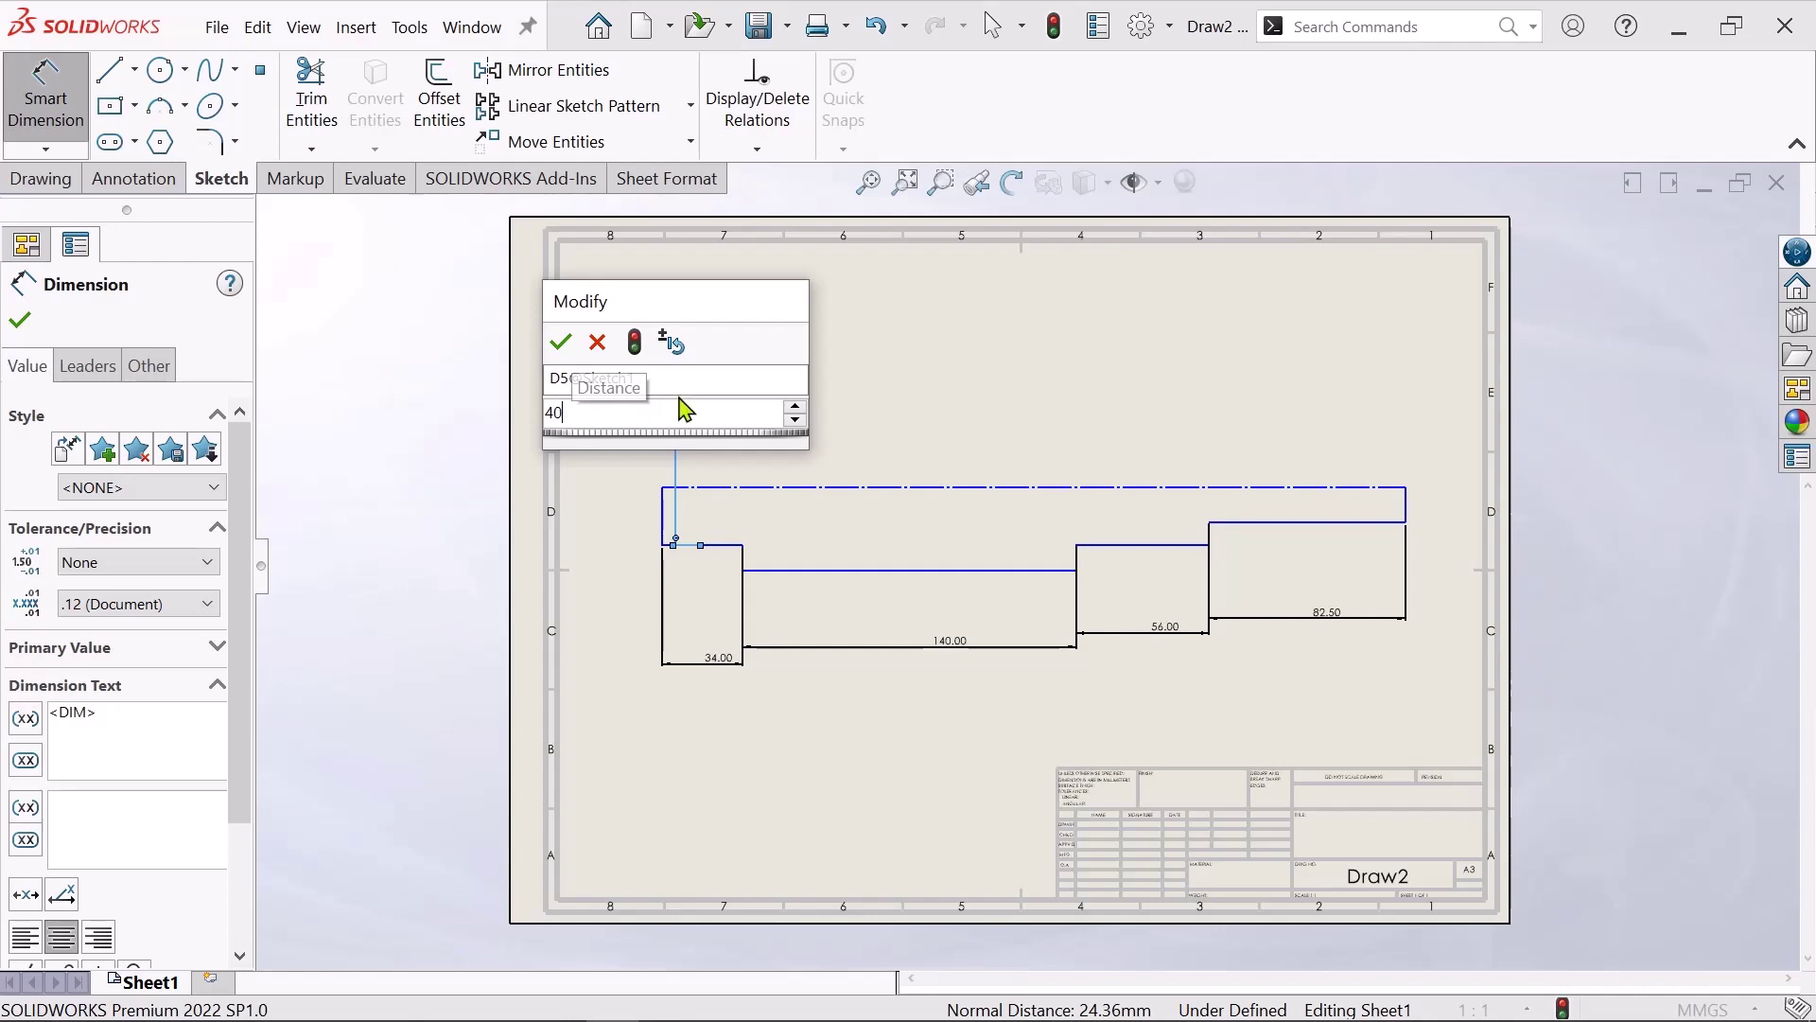
{"action": "key", "text": "Return"}
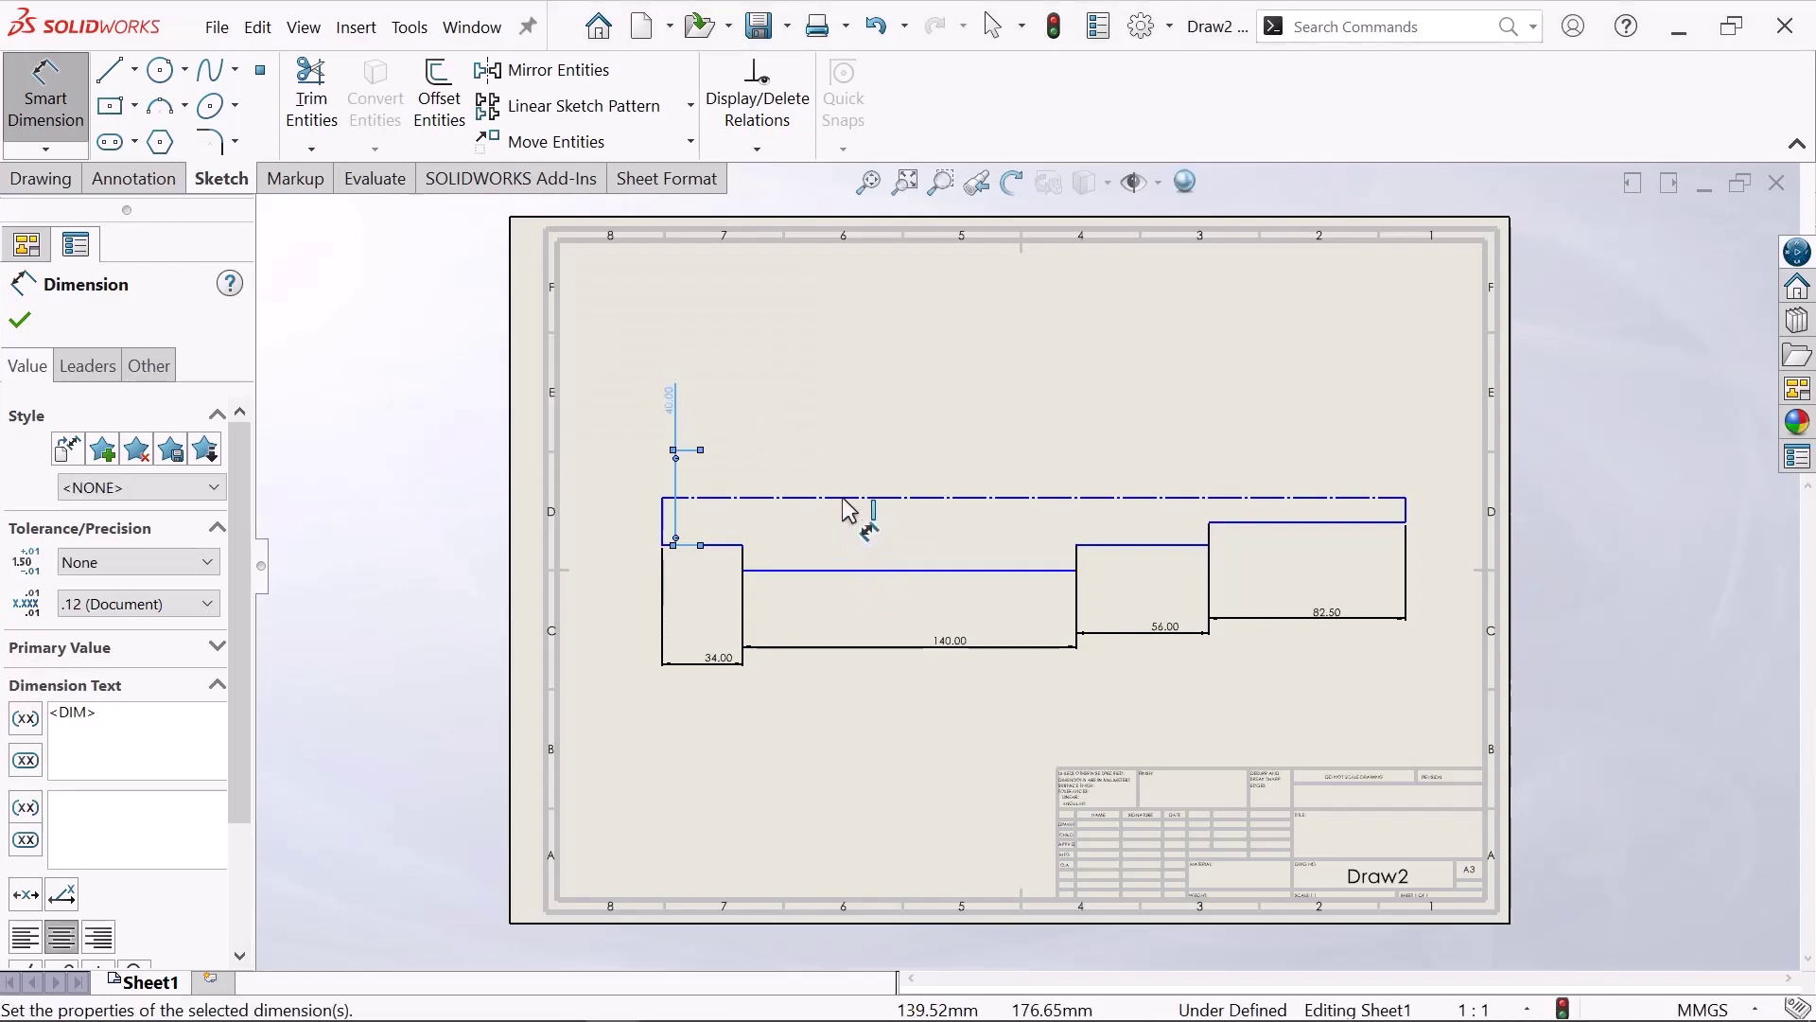
- Set the 140.00 section's height from the centreline to 50
{"action": "left_click", "coordinate": [847, 499]}
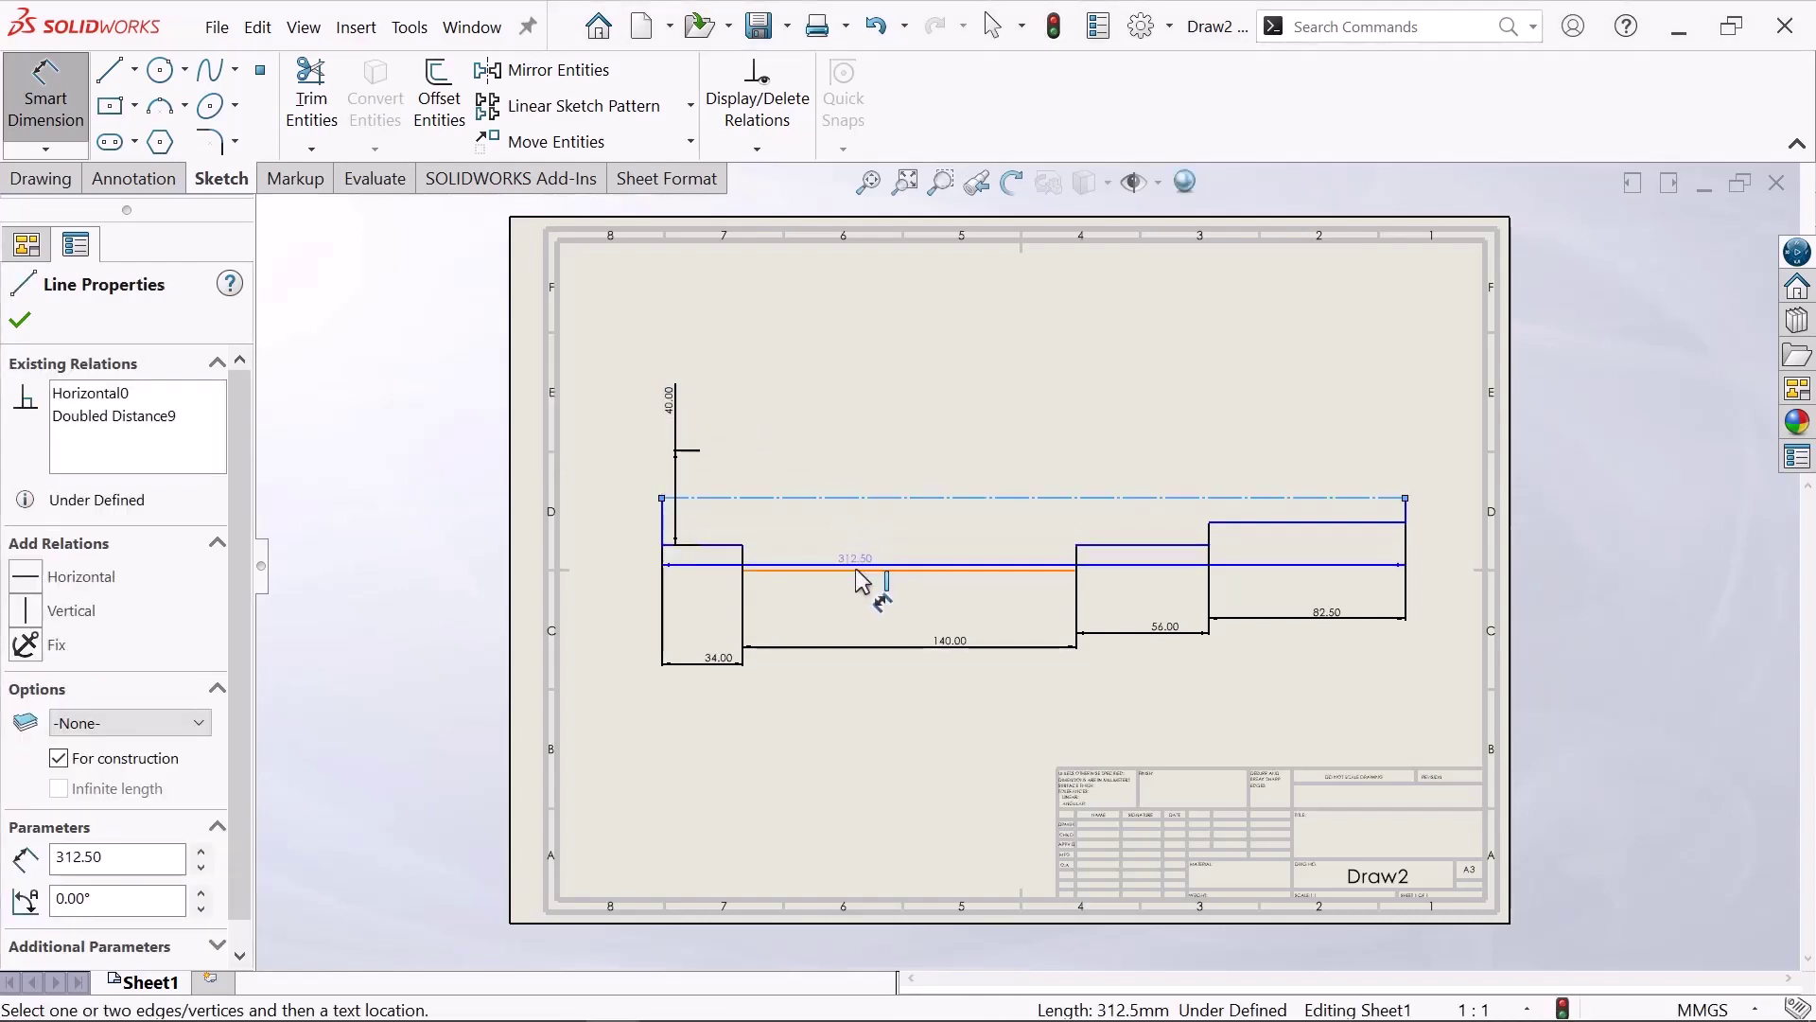
{"action": "left_click", "coordinate": [857, 573]}
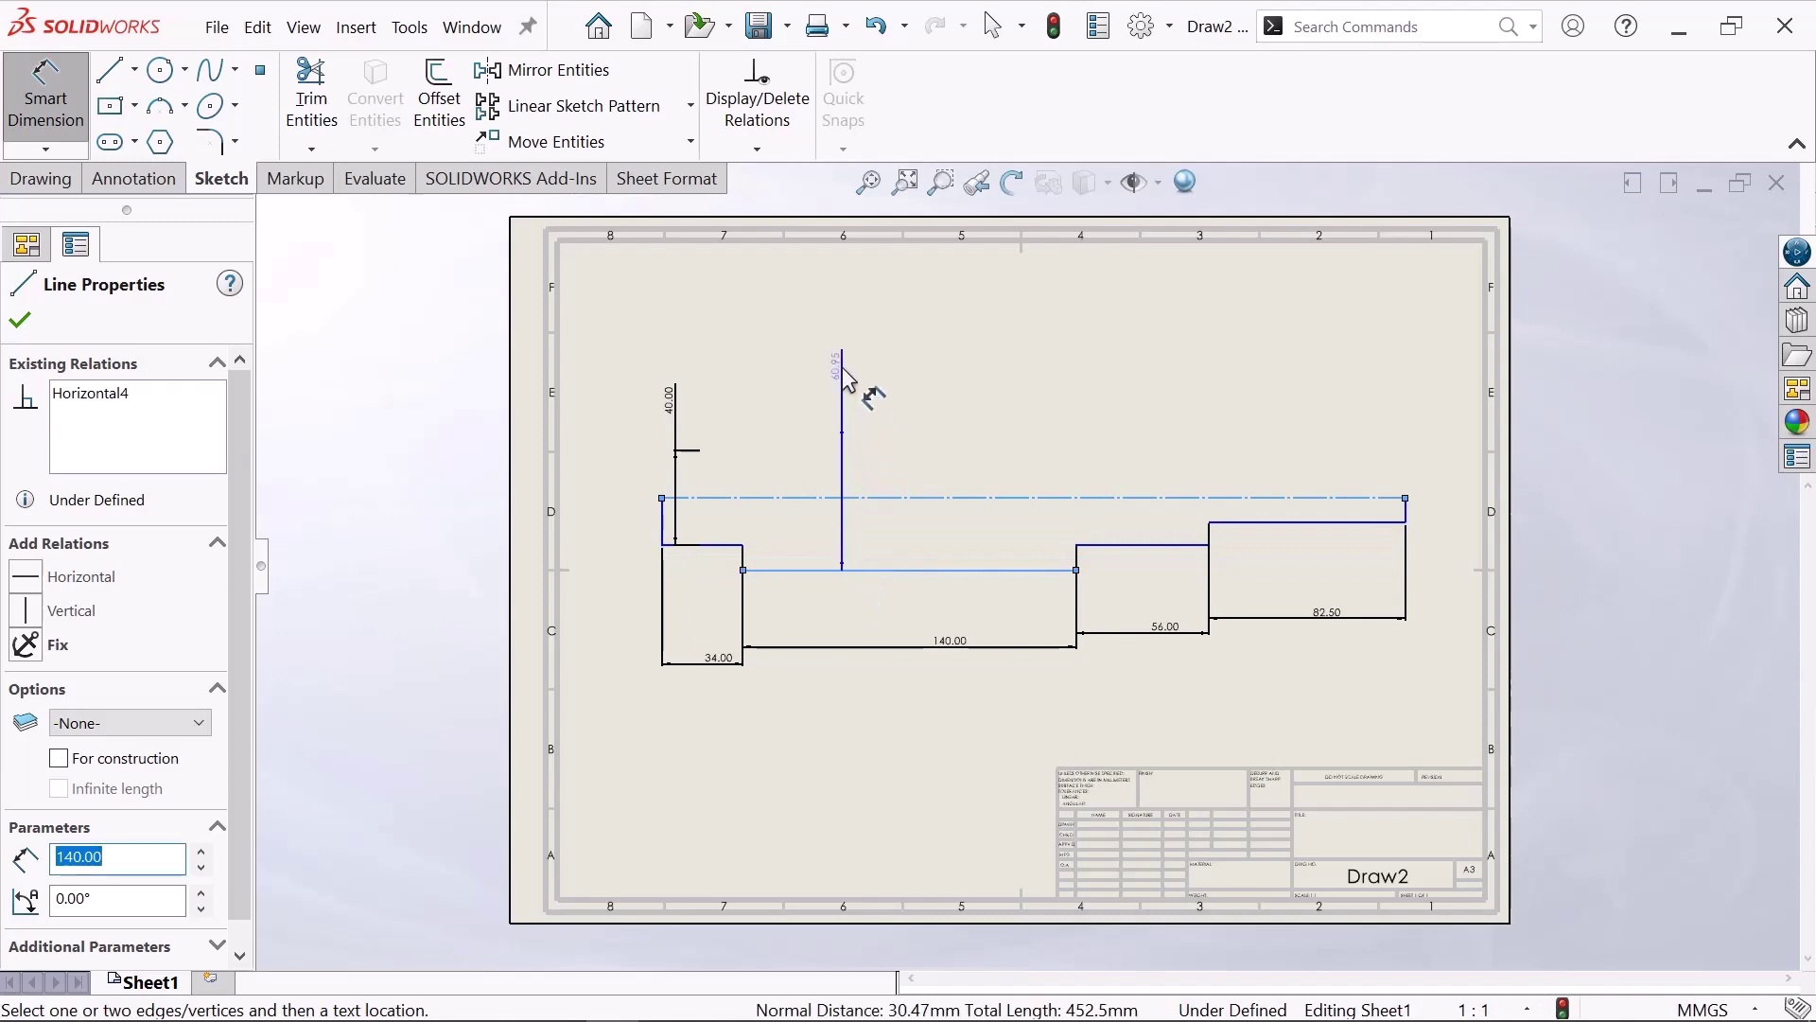
{"action": "left_click", "coordinate": [842, 369]}
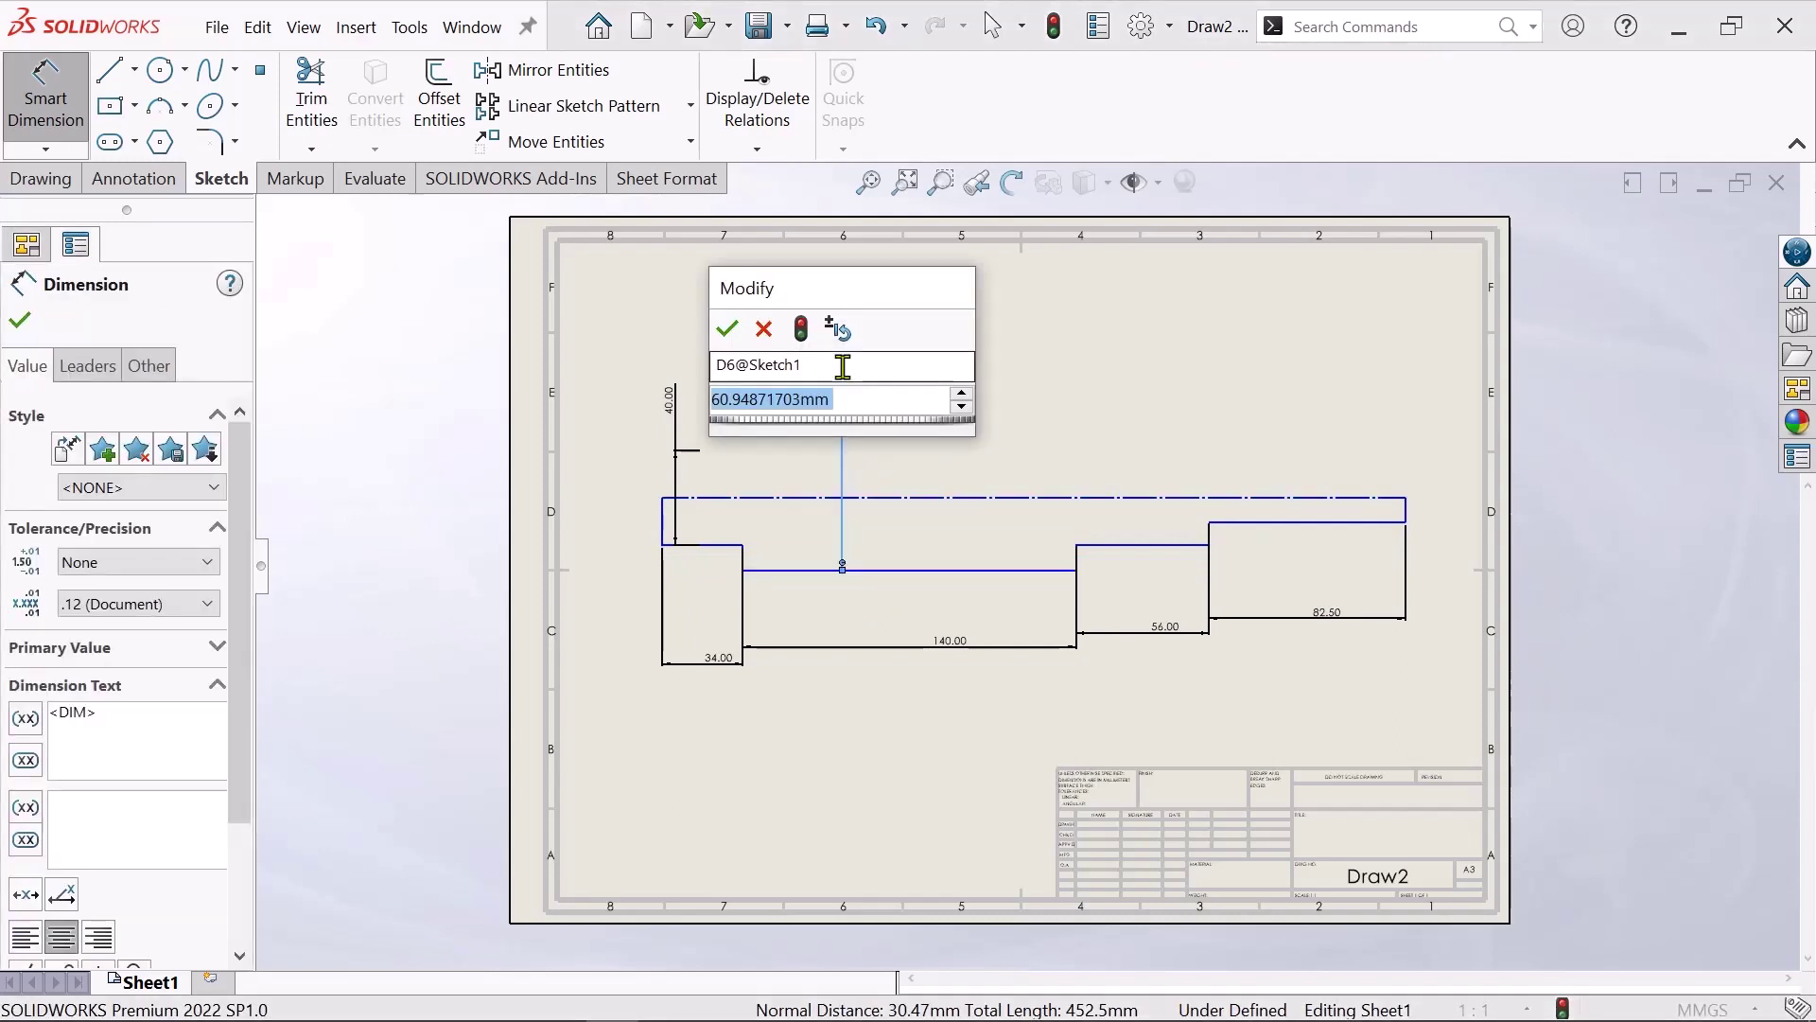
{"action": "key", "text": "BackSpace"}
{"action": "type", "text": "40"}
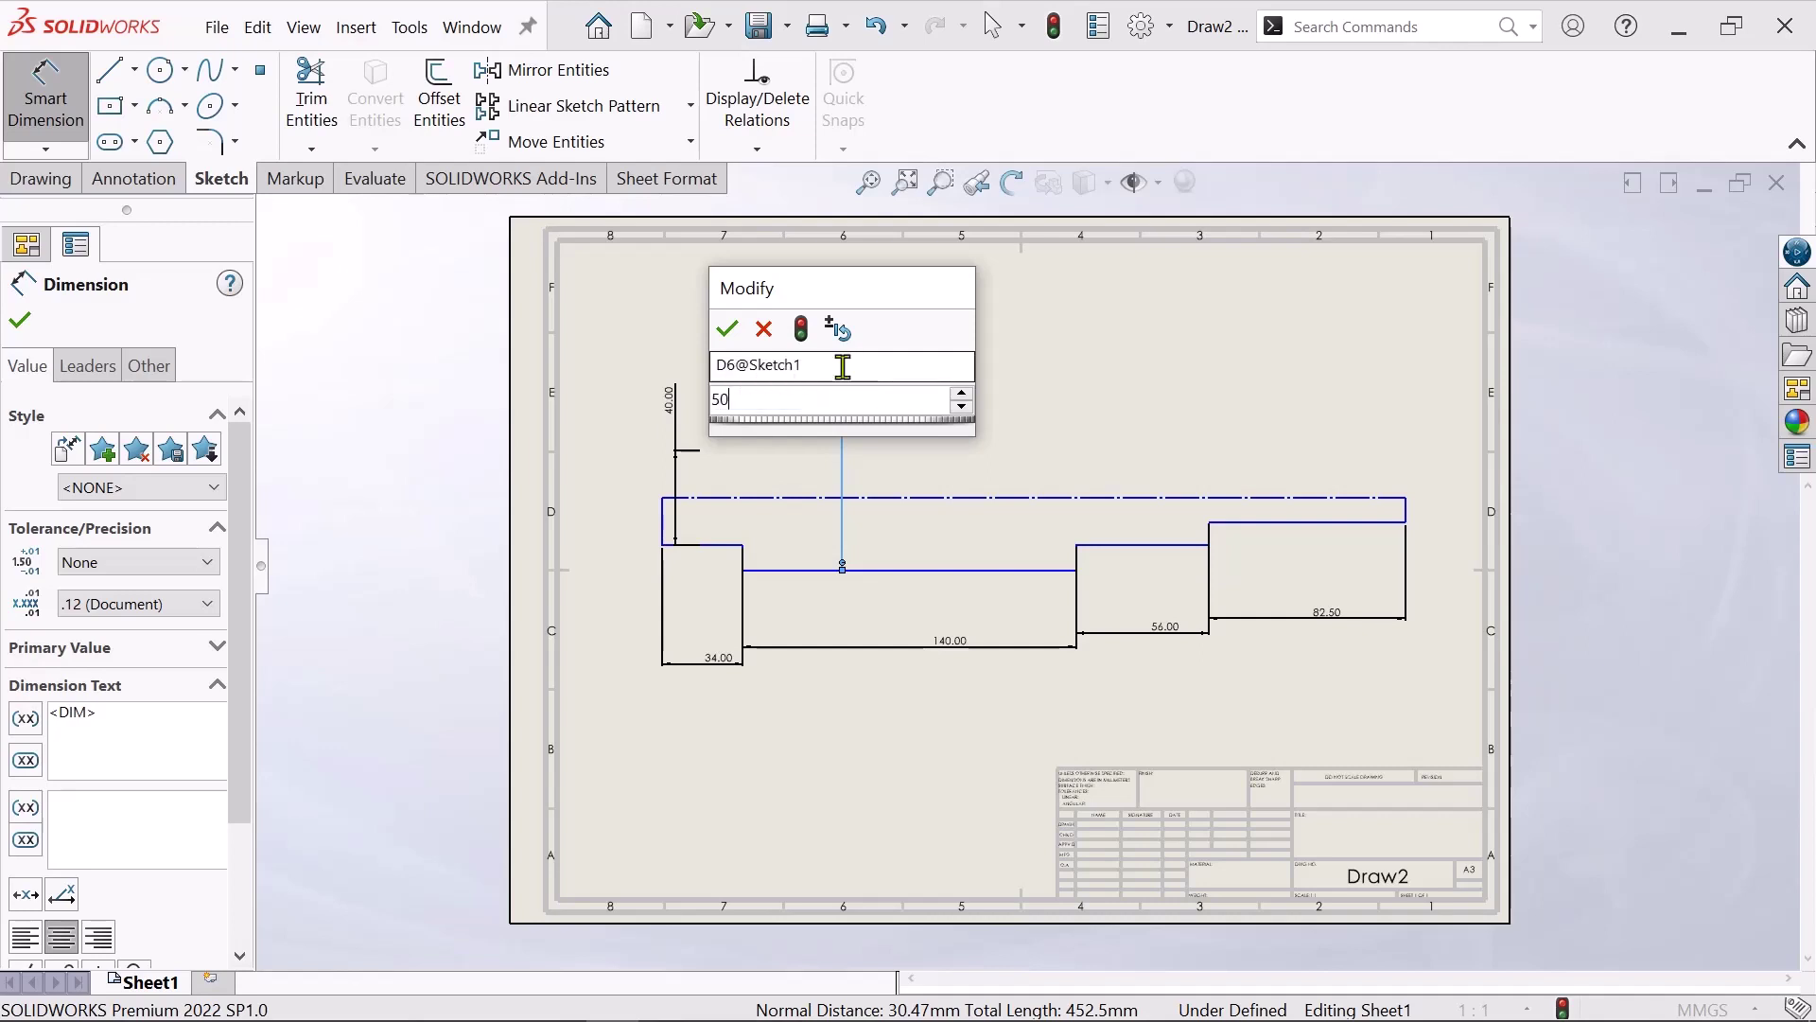
{"action": "key", "text": "Return"}
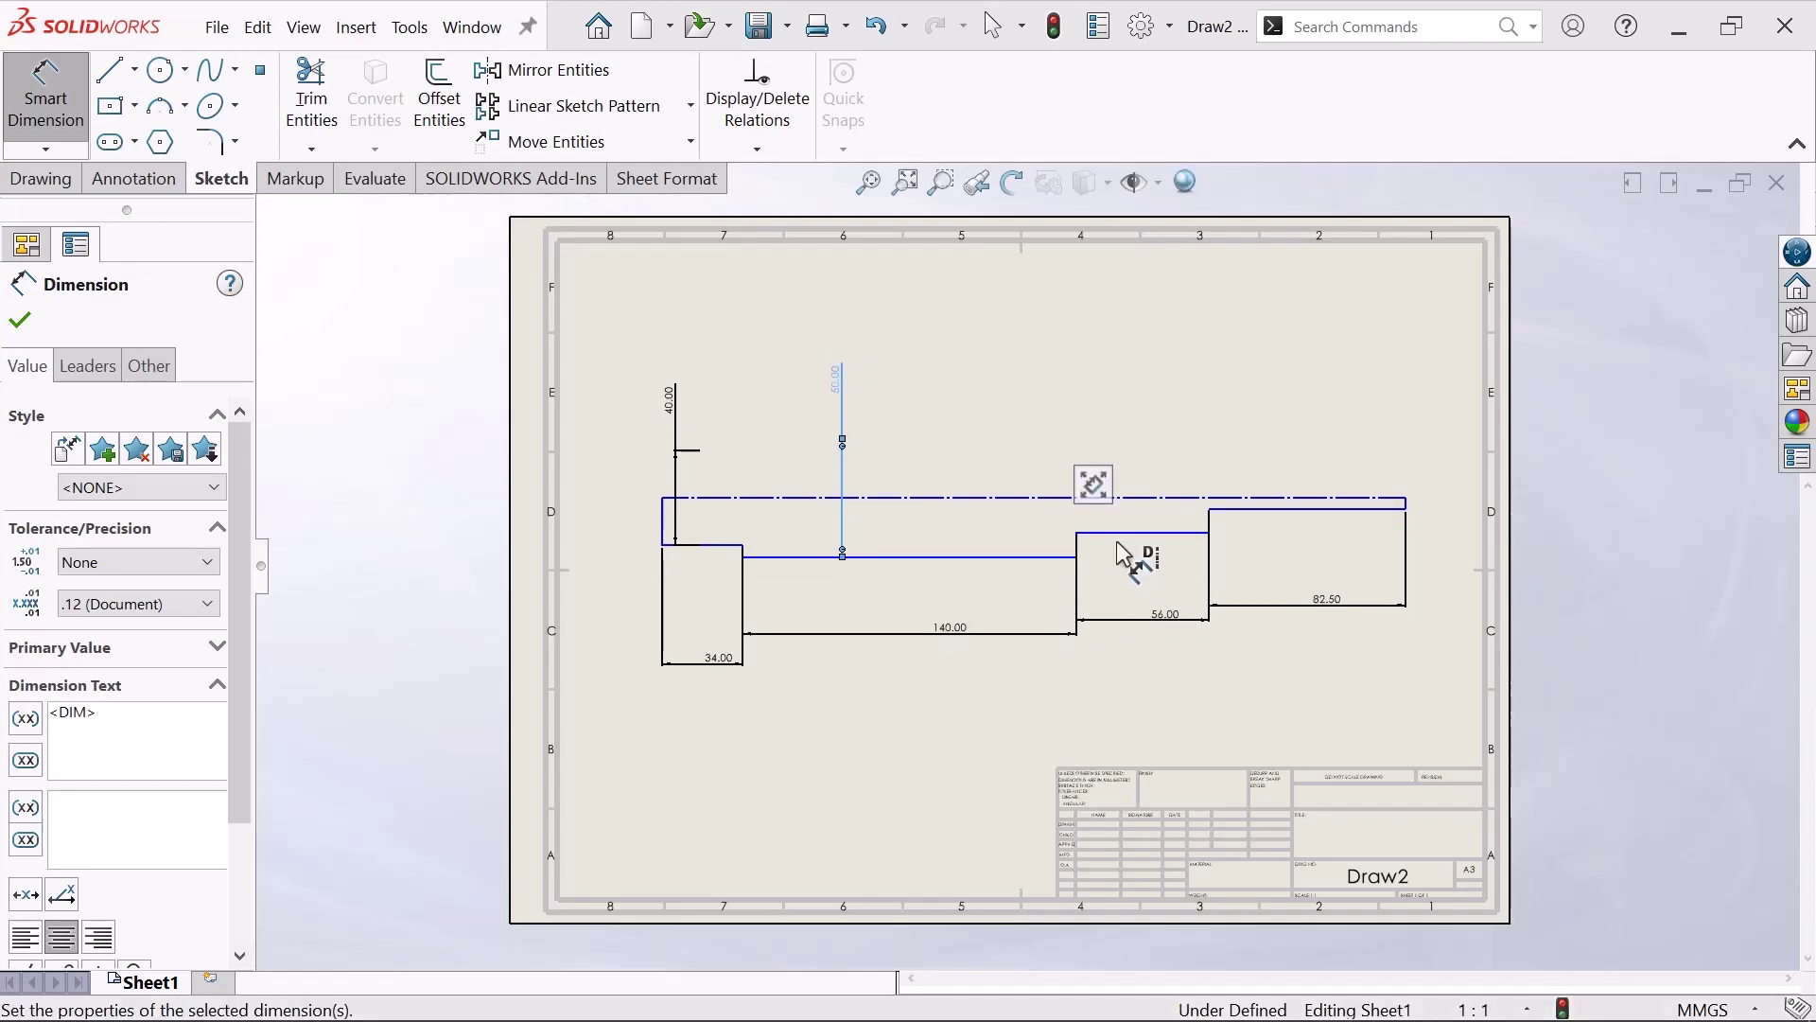
{"action": "scroll", "coordinate": [1120, 543], "scroll_direction": "down", "scroll_amount": 1}
- Set the 56.00 step's height from the centreline to 40
{"action": "left_click", "coordinate": [1121, 535]}
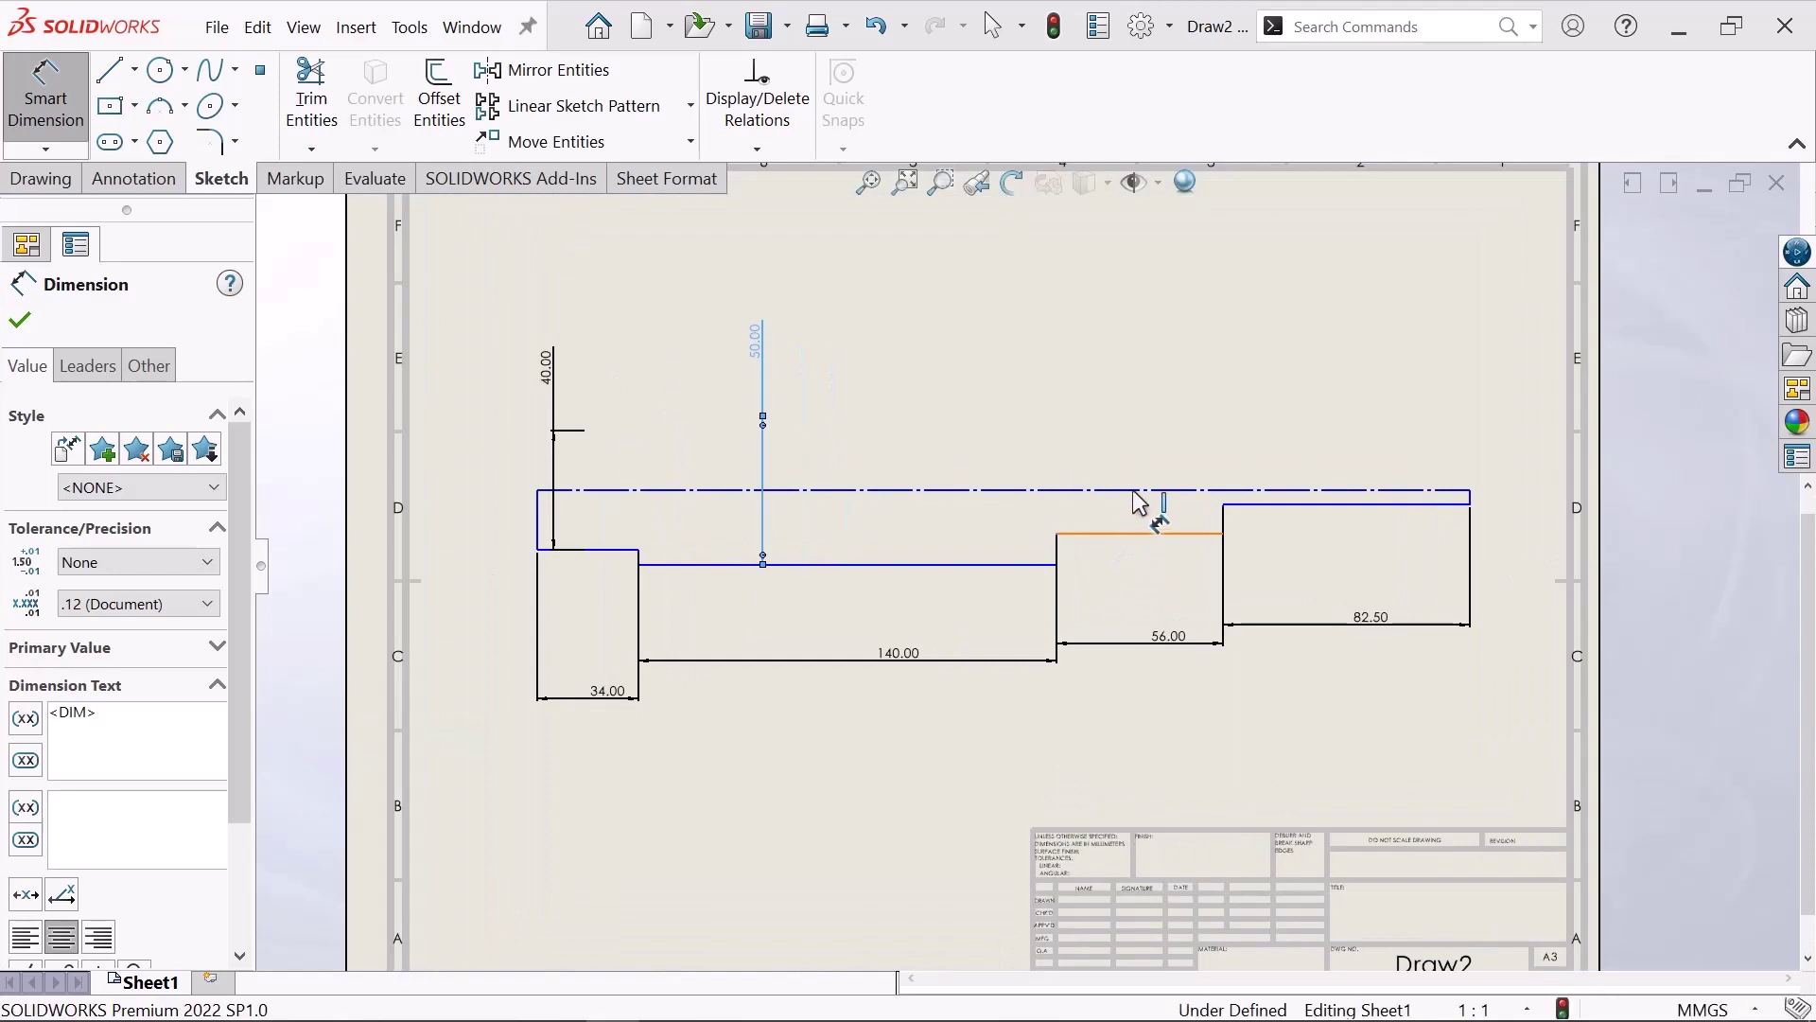
{"action": "left_click", "coordinate": [1143, 492]}
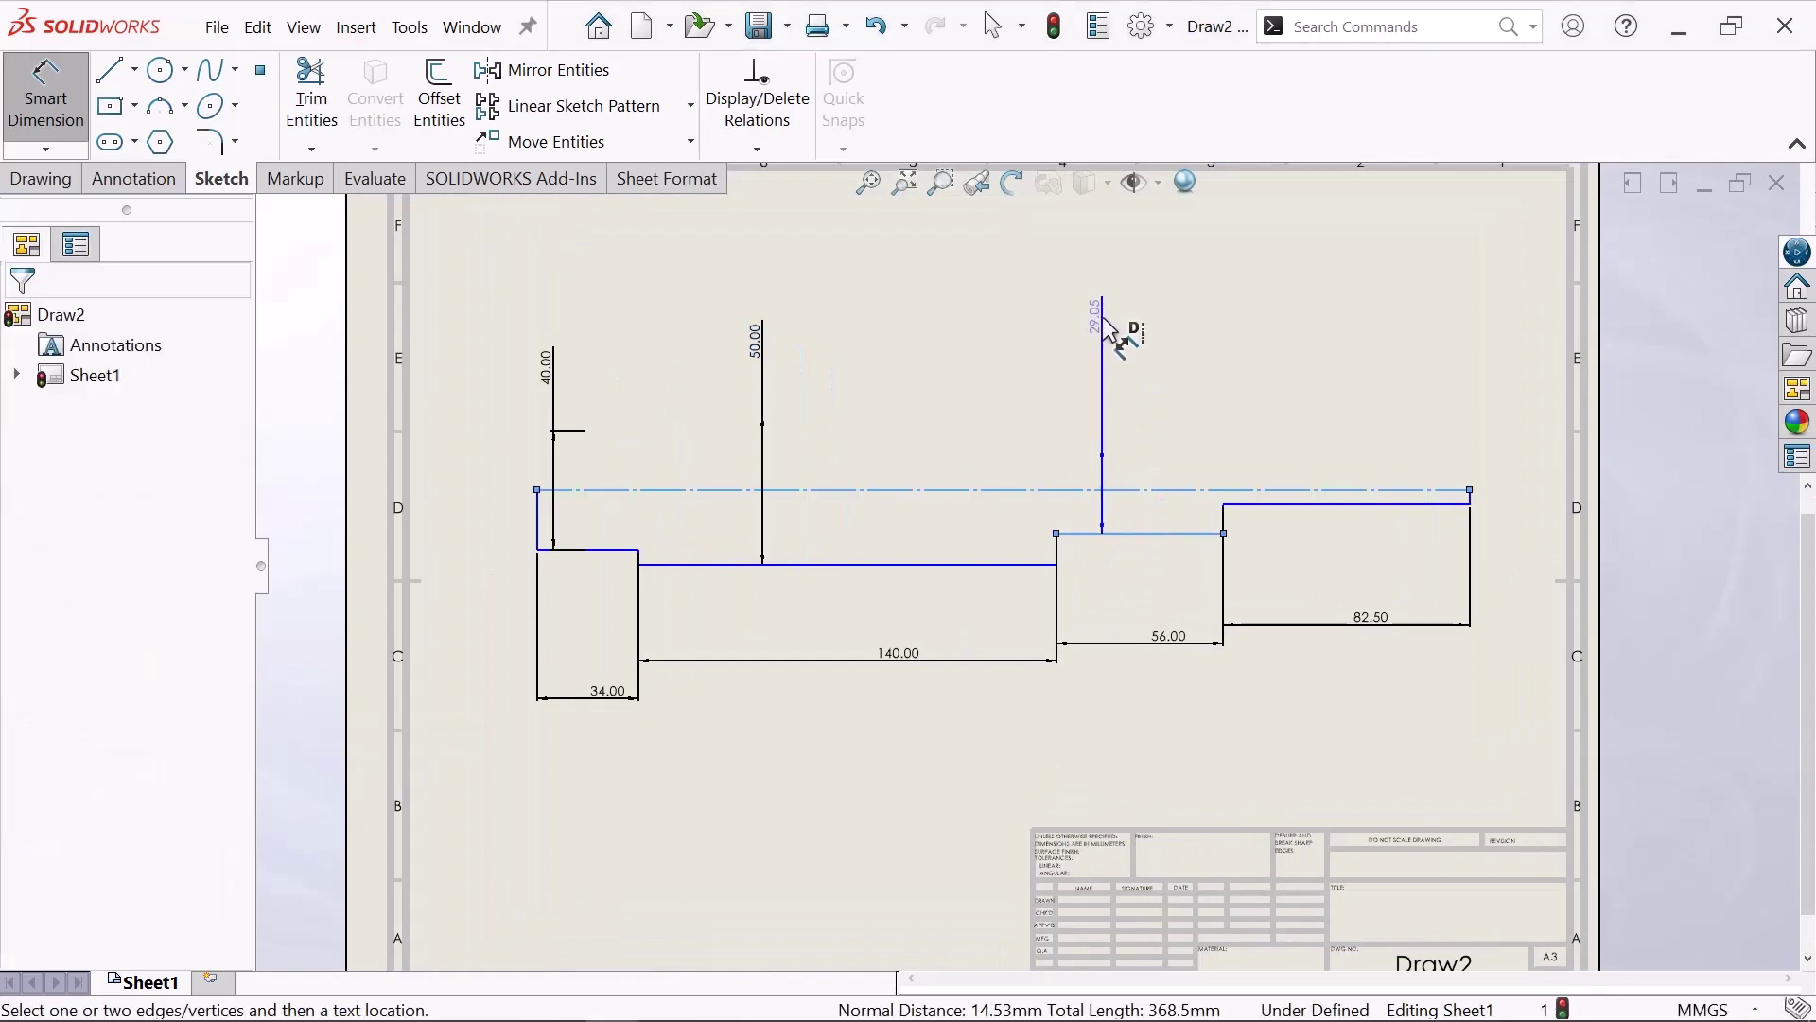
{"action": "left_click", "coordinate": [1107, 323]}
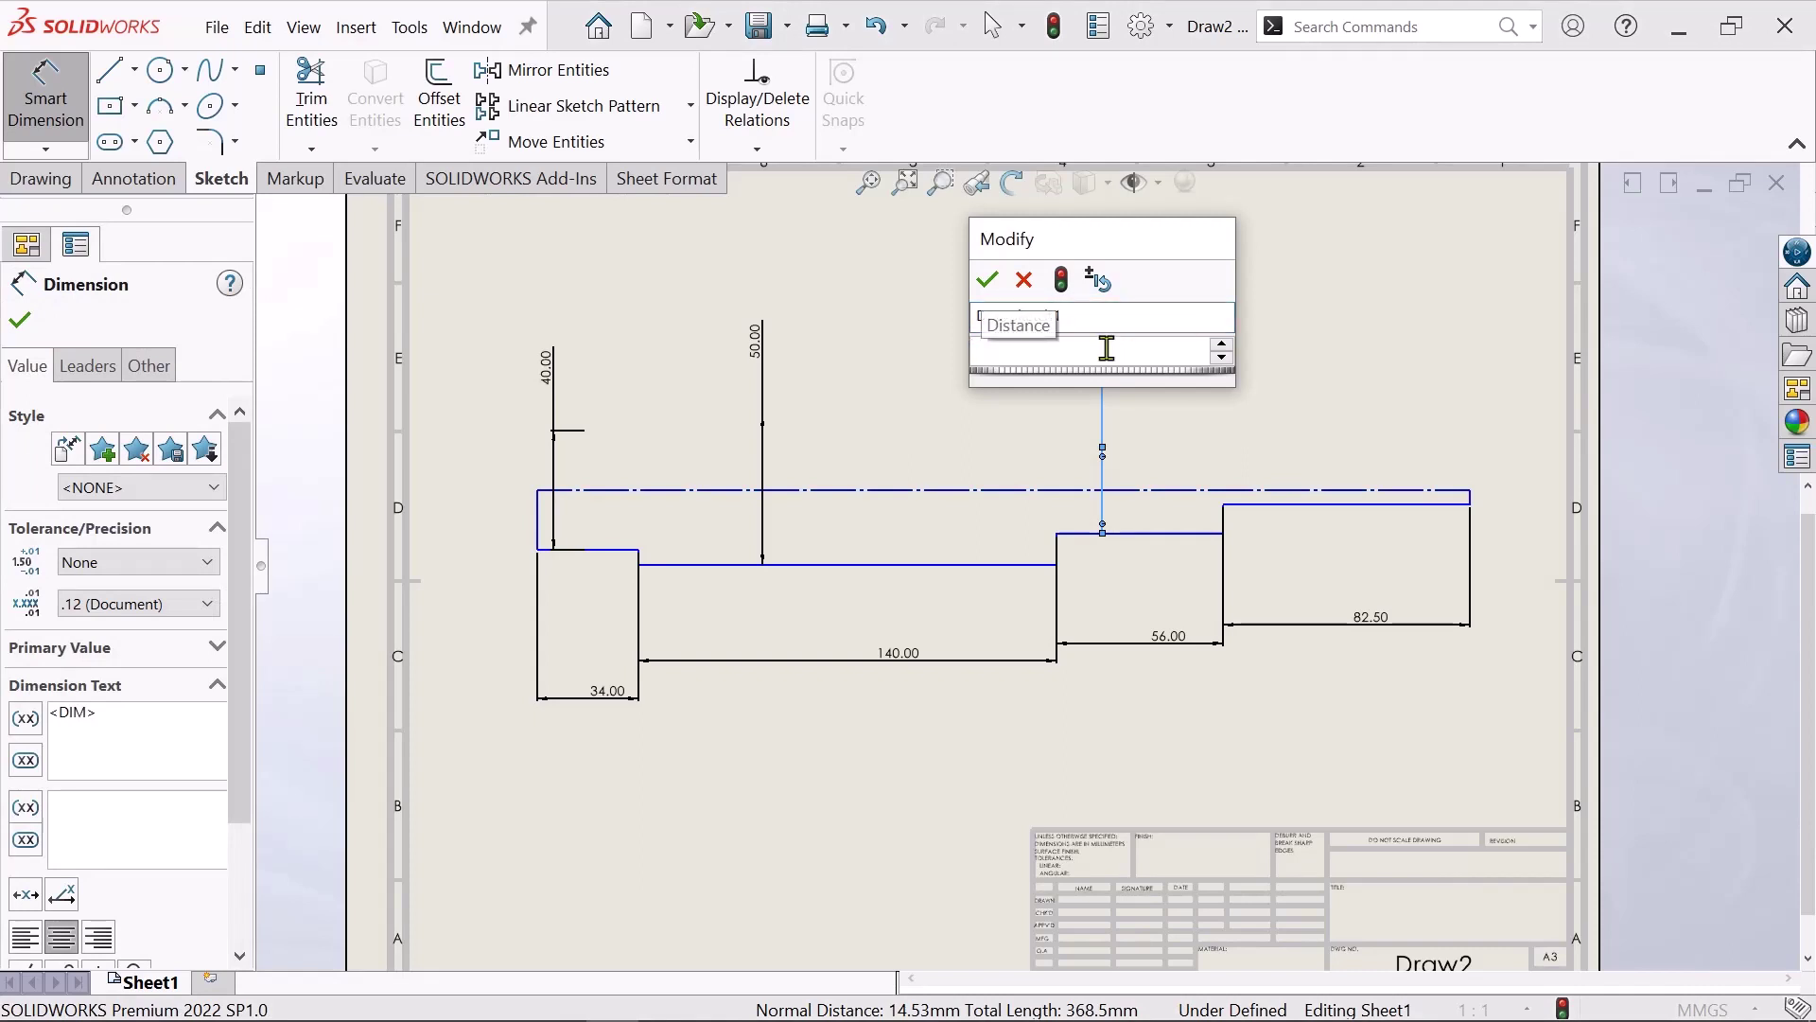
{"action": "type", "text": "40"}
{"action": "key", "text": "Return"}
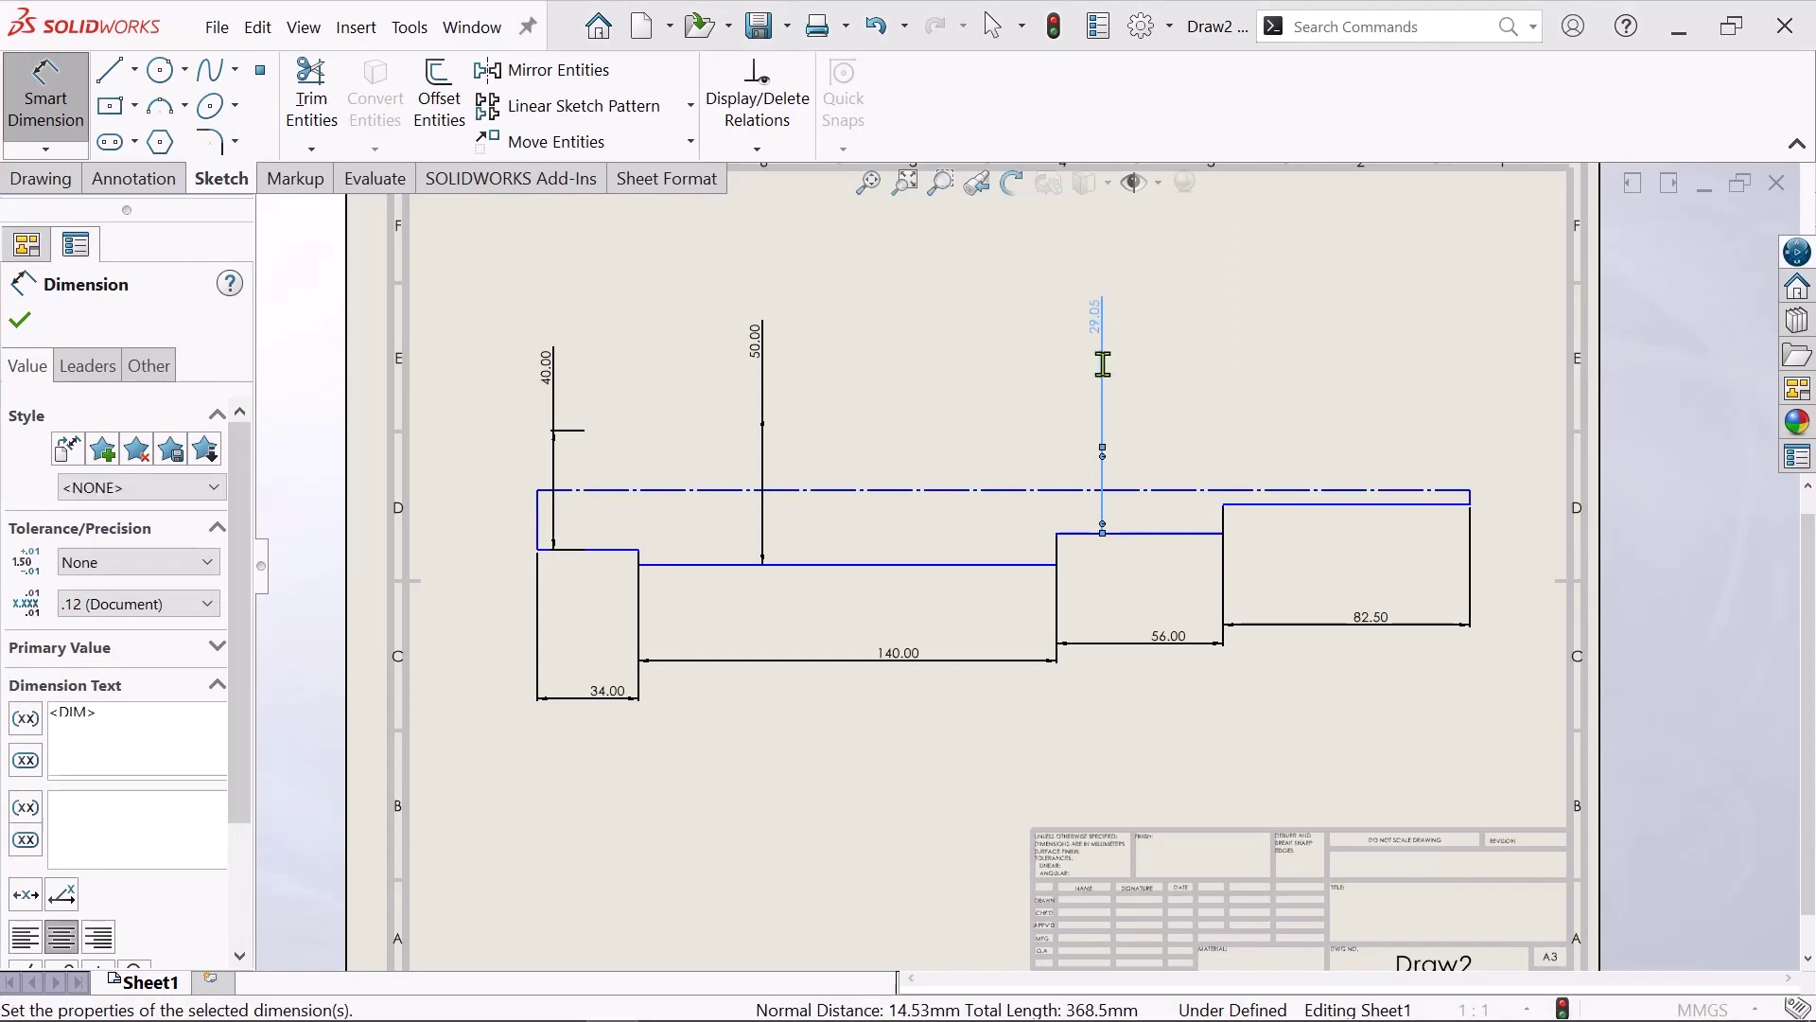
{"action": "scroll", "coordinate": [1365, 548], "scroll_direction": "down", "scroll_amount": 1}
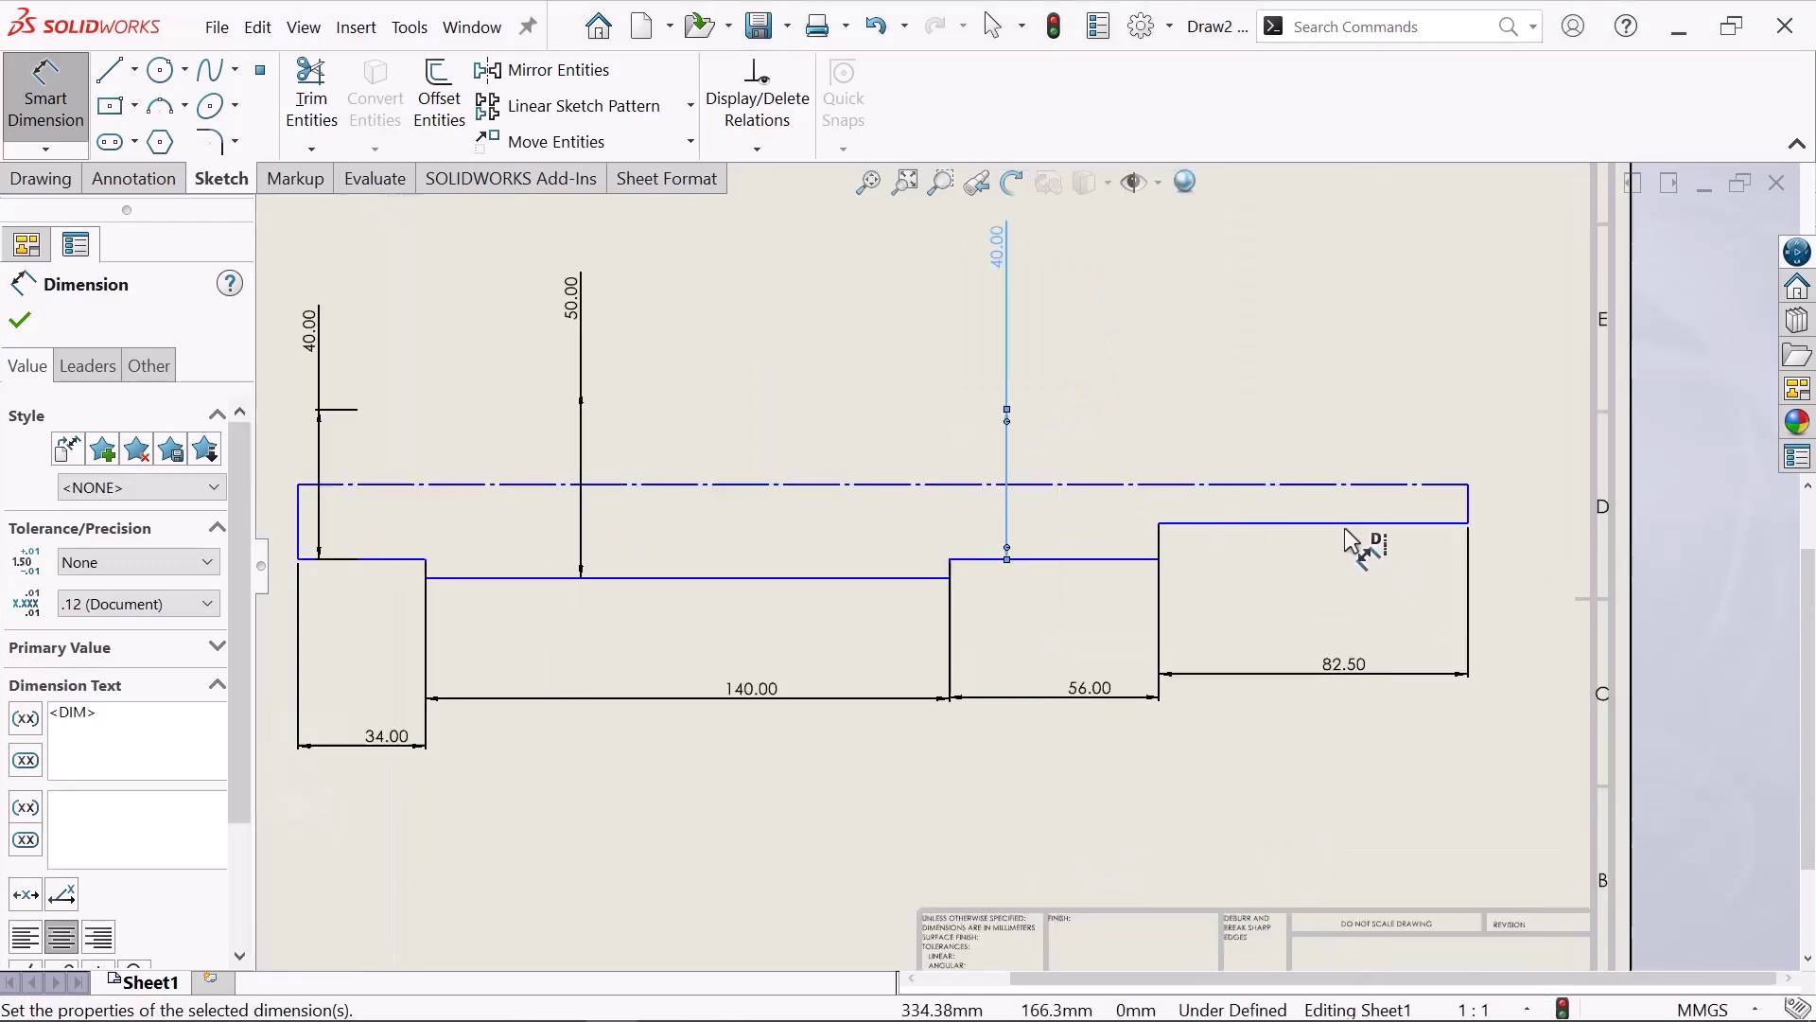
- Dimension the 82.50 step's top edge from the centreline, leaving the measured 20.73
{"action": "left_click", "coordinate": [1334, 523]}
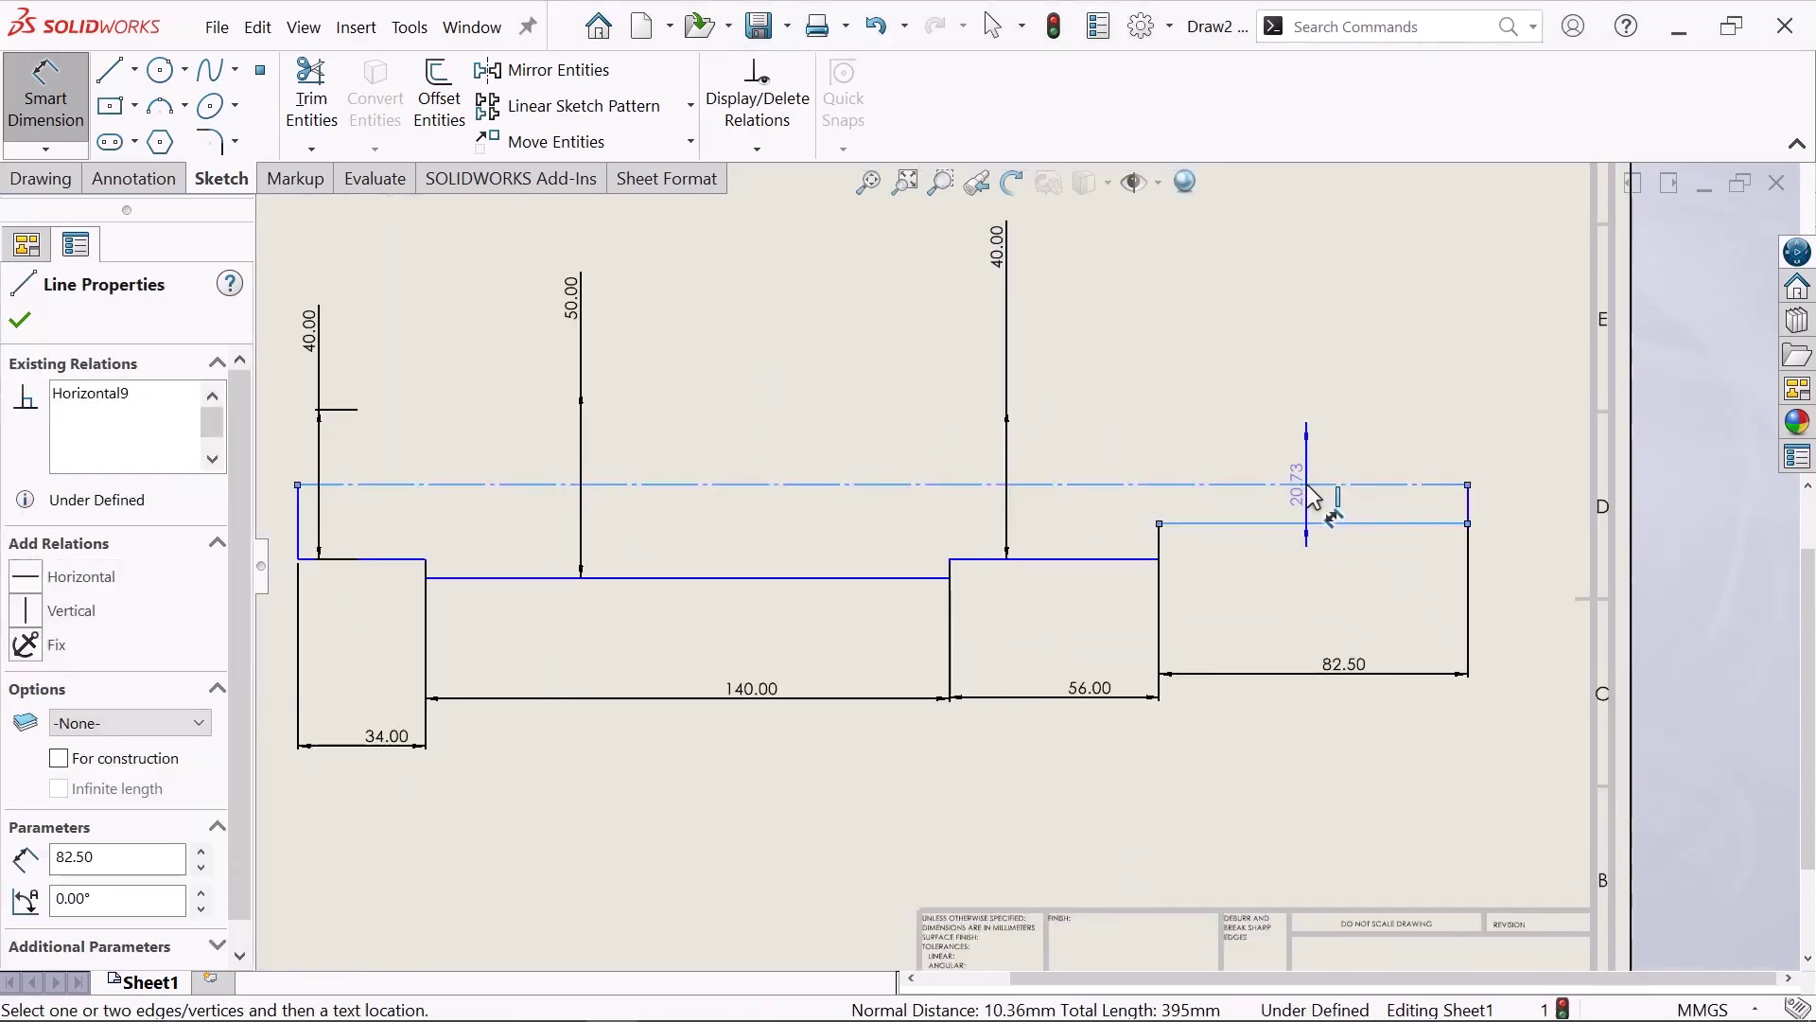
{"action": "left_click", "coordinate": [1307, 485]}
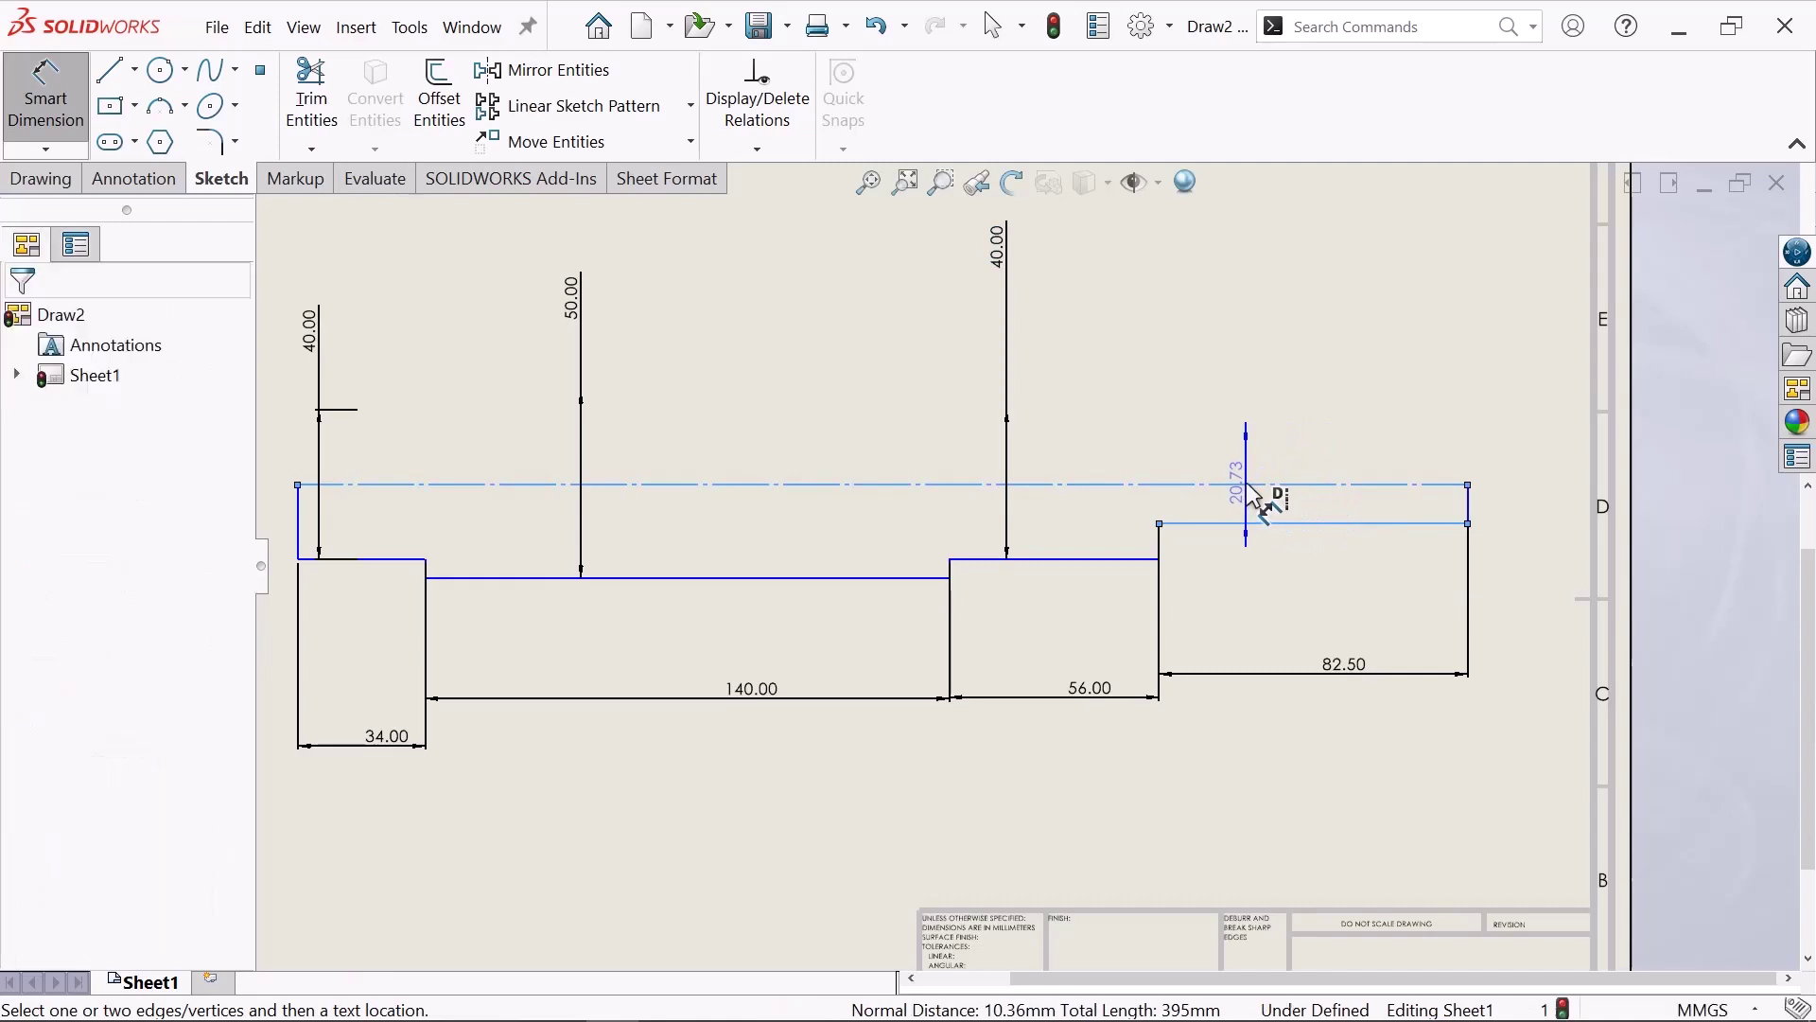
{"action": "left_click", "coordinate": [1257, 354]}
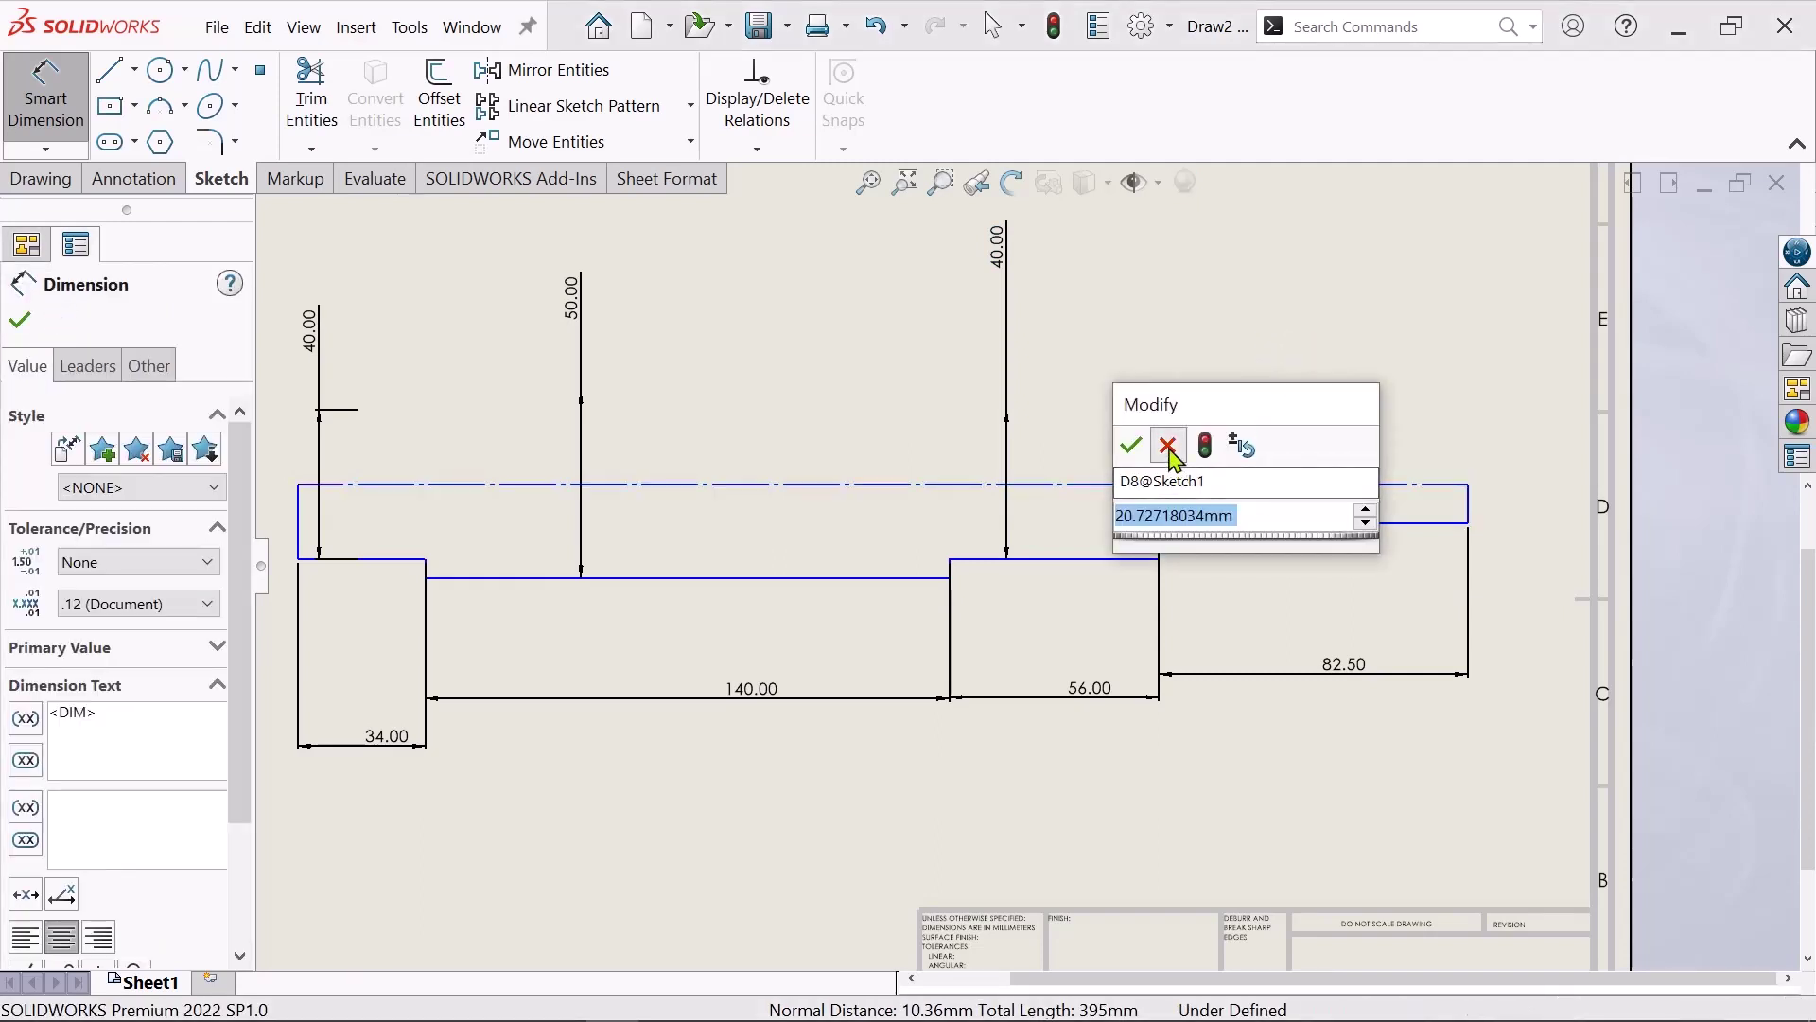
{"action": "left_click", "coordinate": [1169, 446]}
{"action": "scroll", "coordinate": [1277, 445], "scroll_direction": "down", "scroll_amount": 3}
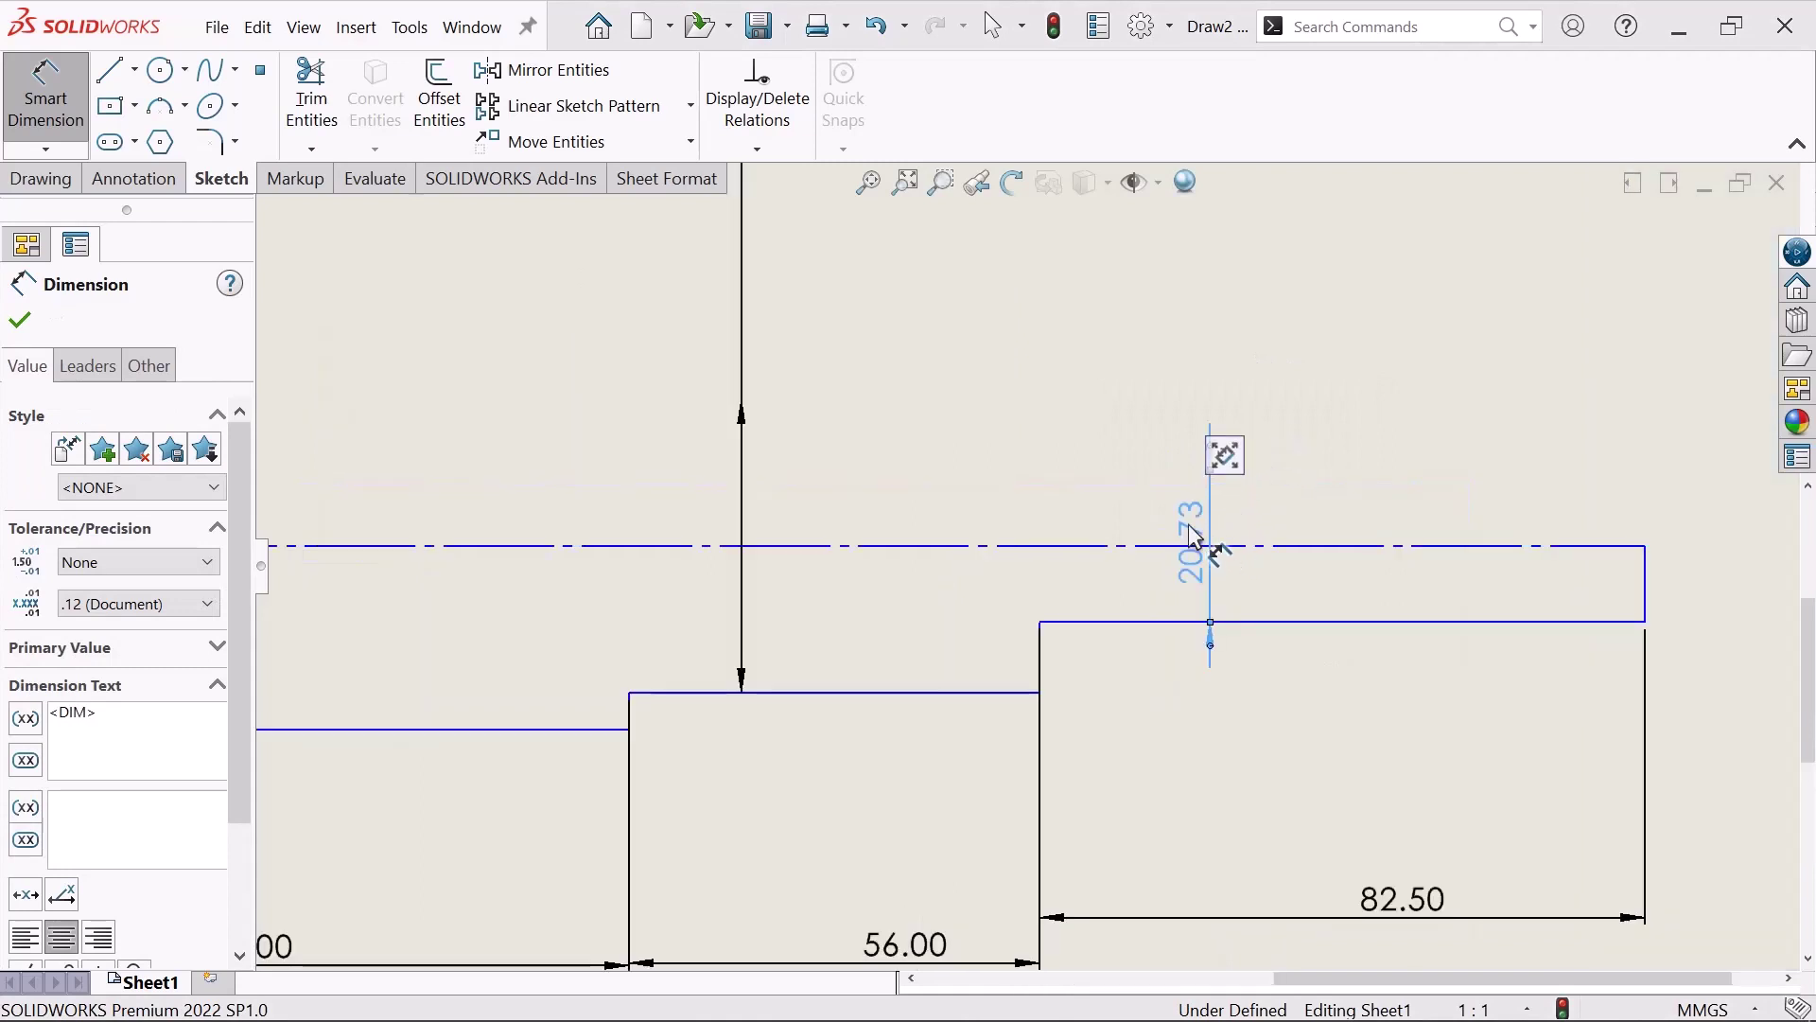
- Change the 20.73 height dimension to 30
{"action": "left_click", "coordinate": [1201, 525]}
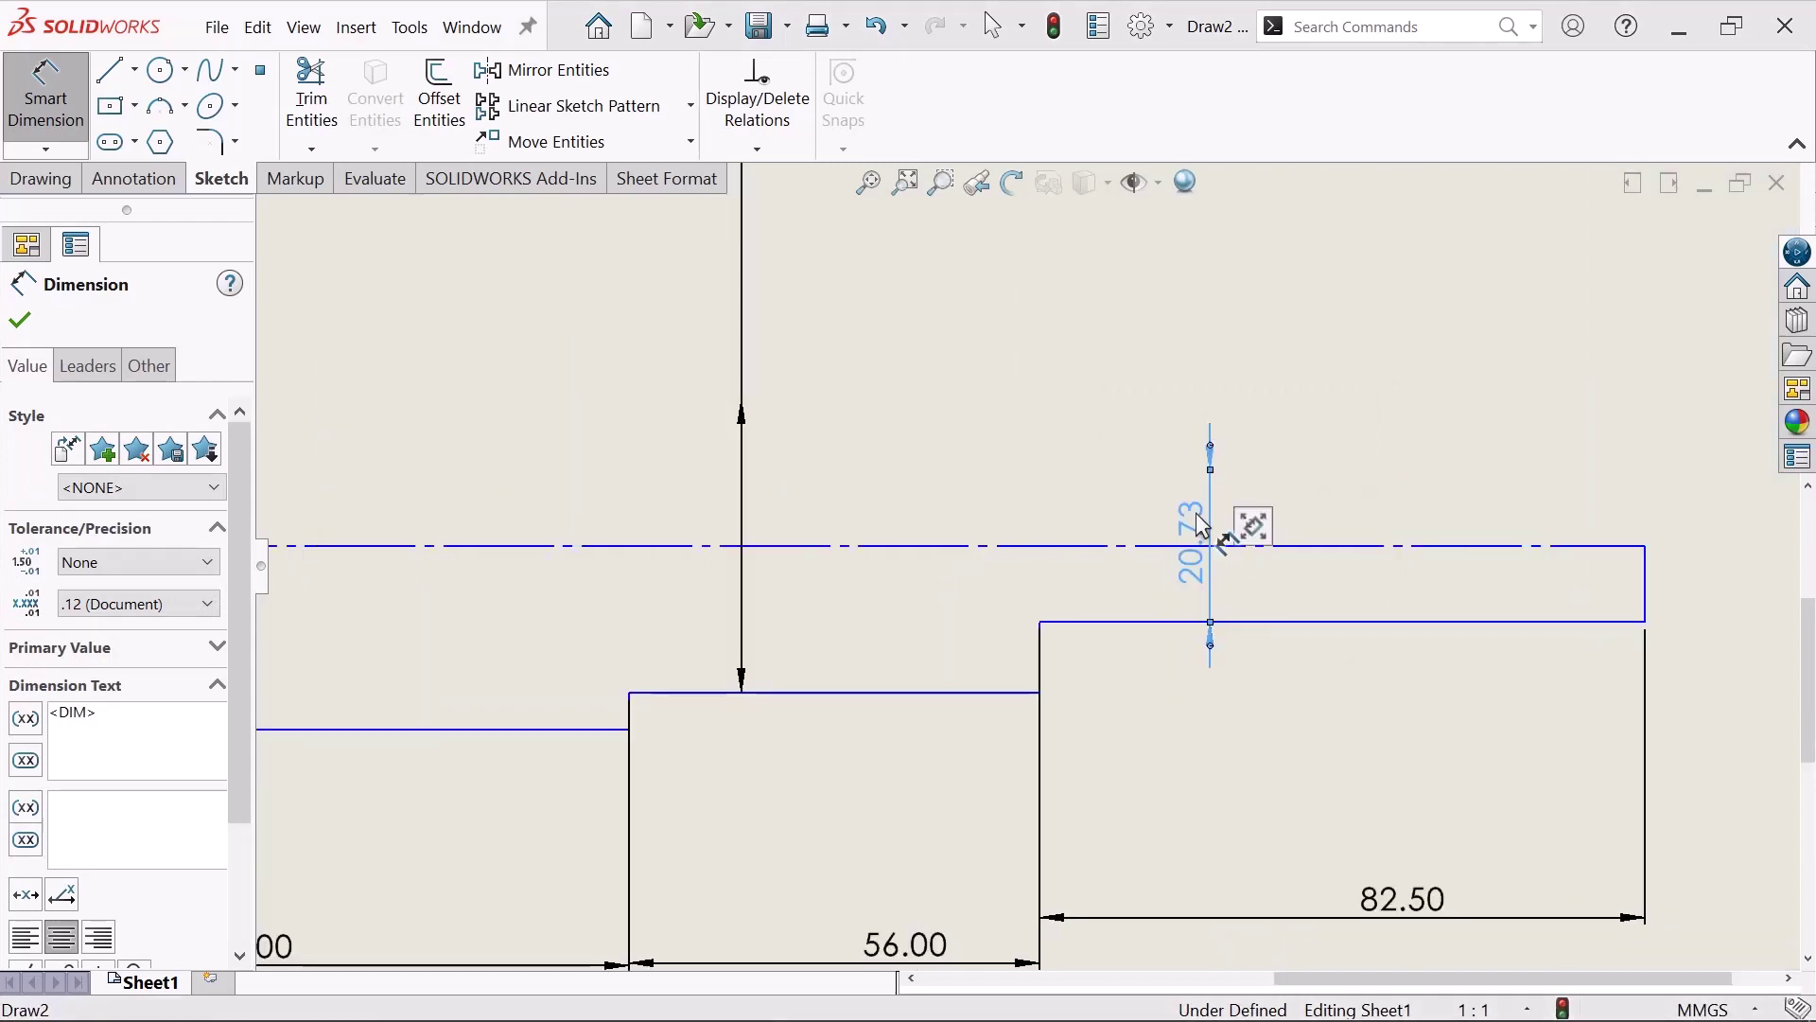
{"action": "double_click", "coordinate": [1201, 526]}
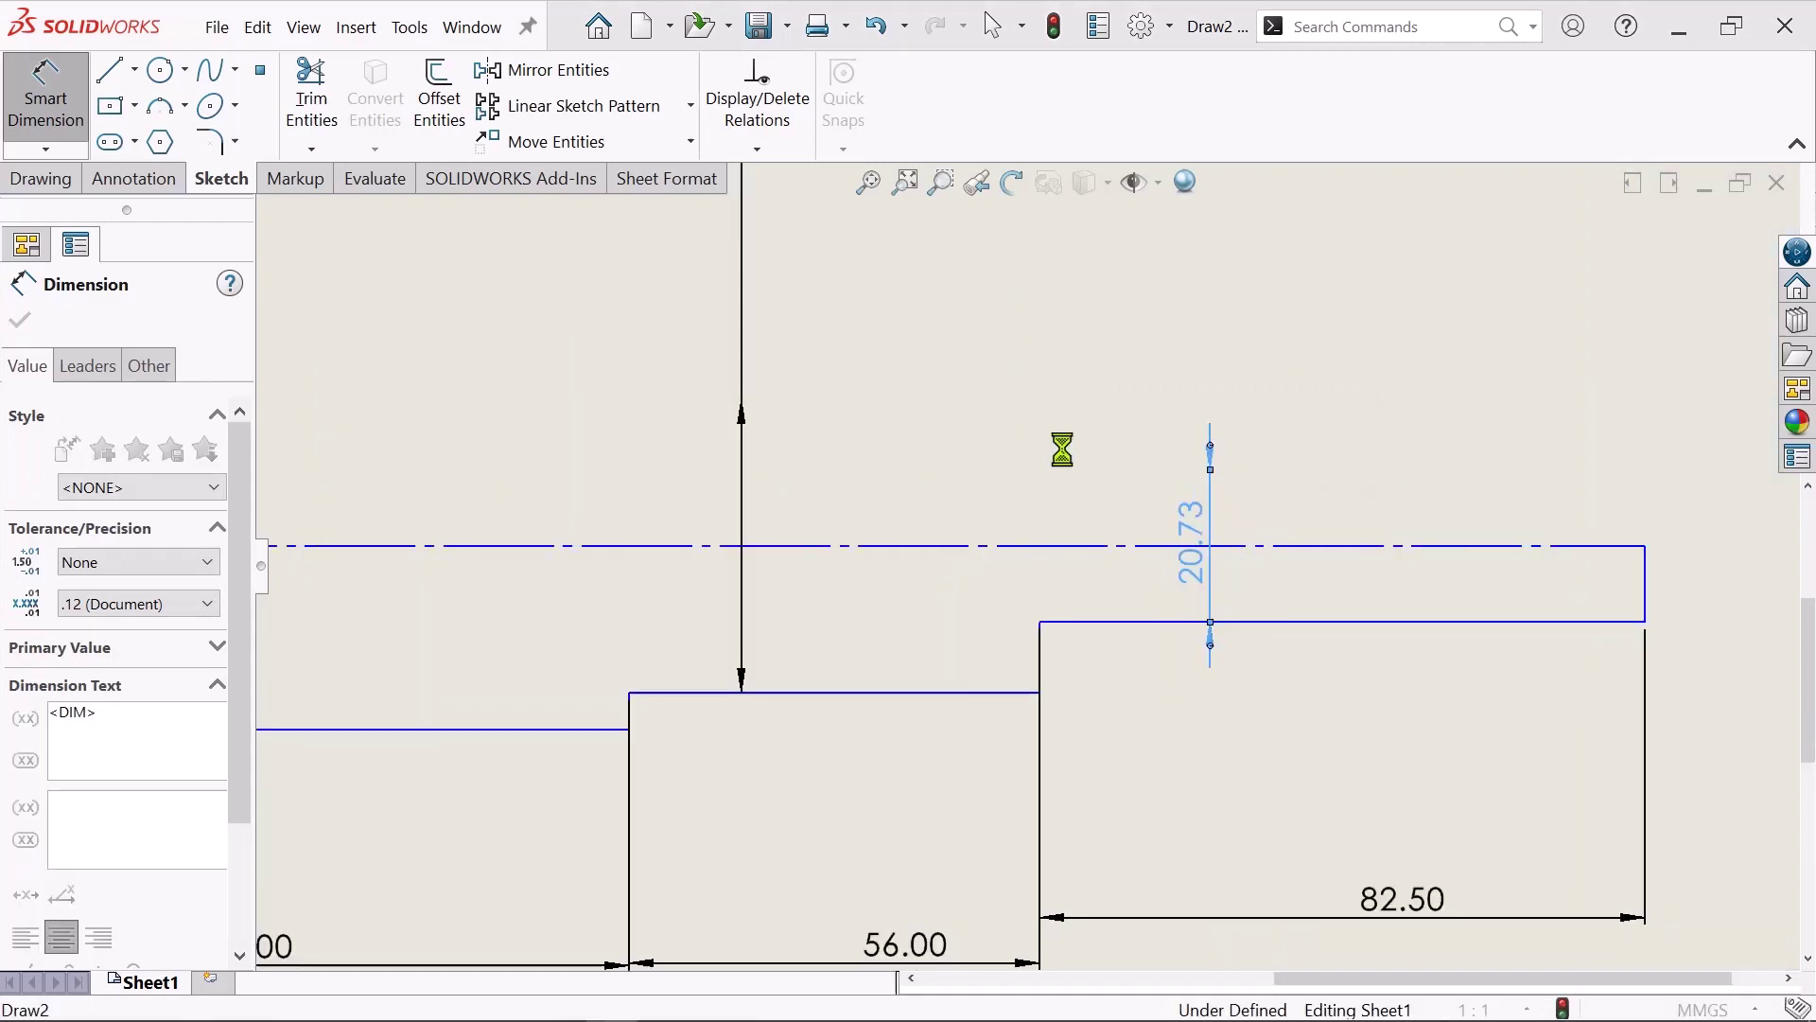
{"action": "key", "text": "BackSpace"}
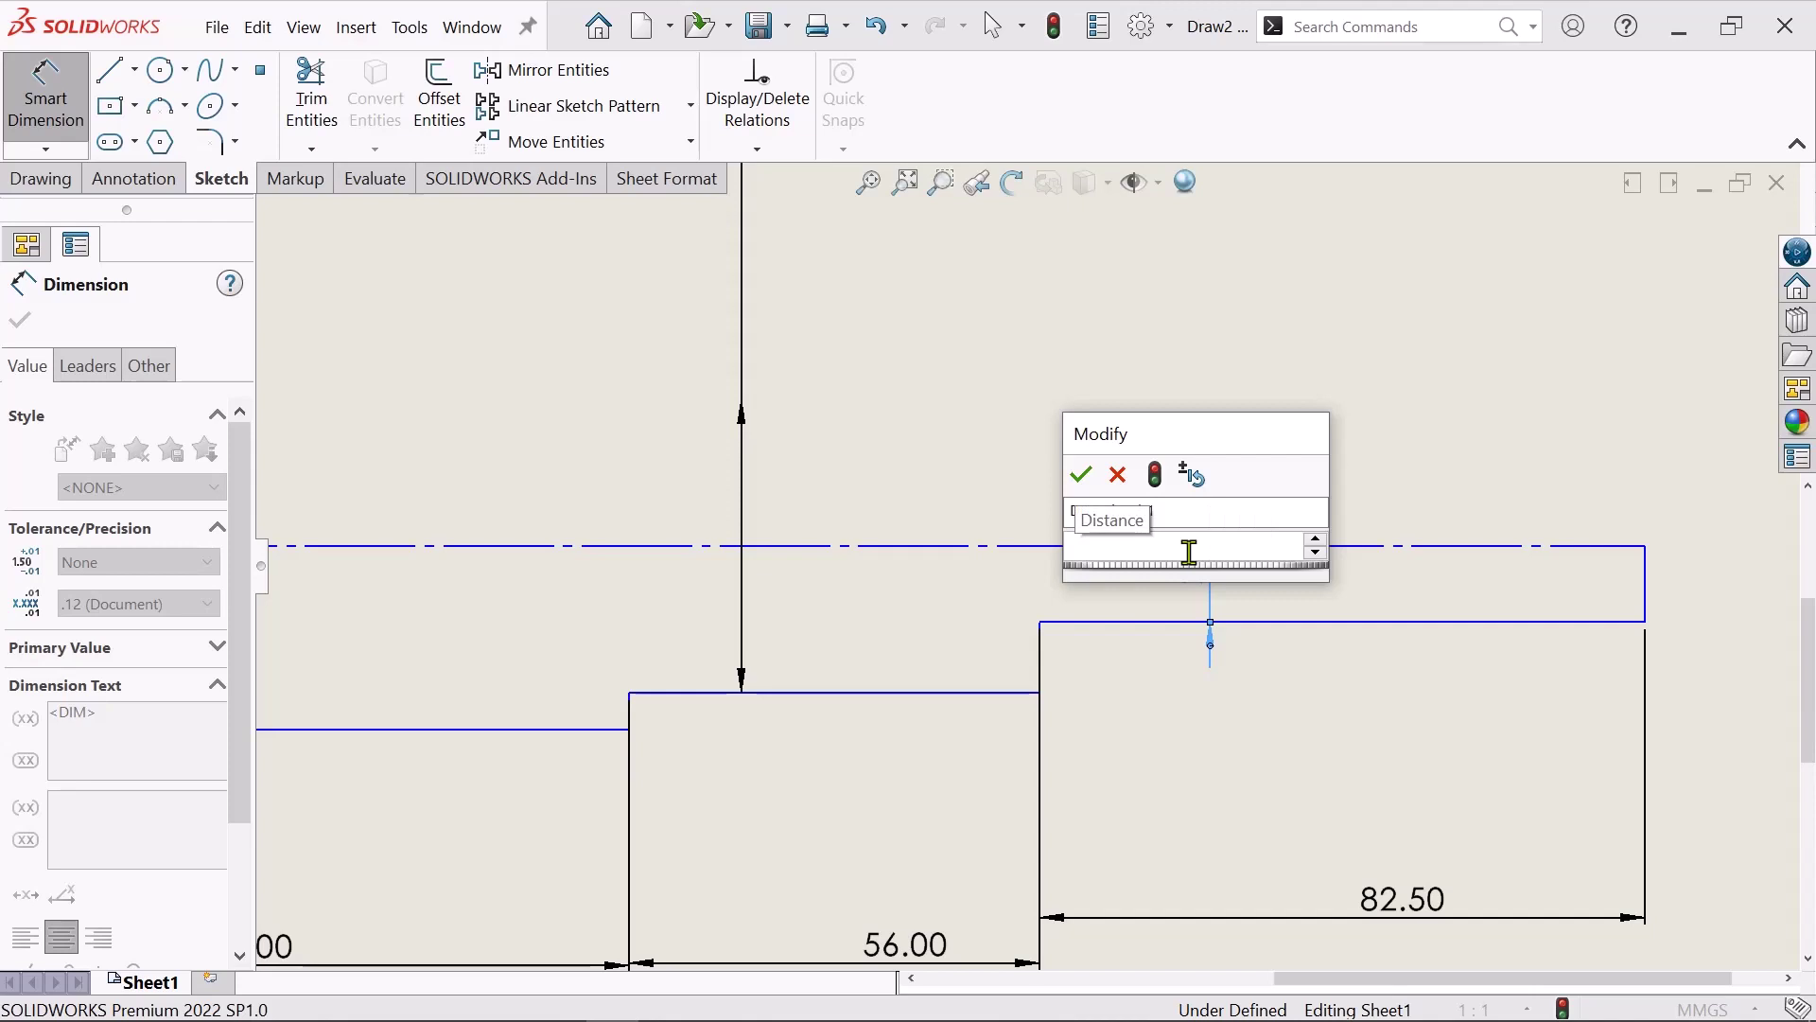
{"action": "type", "text": "30"}
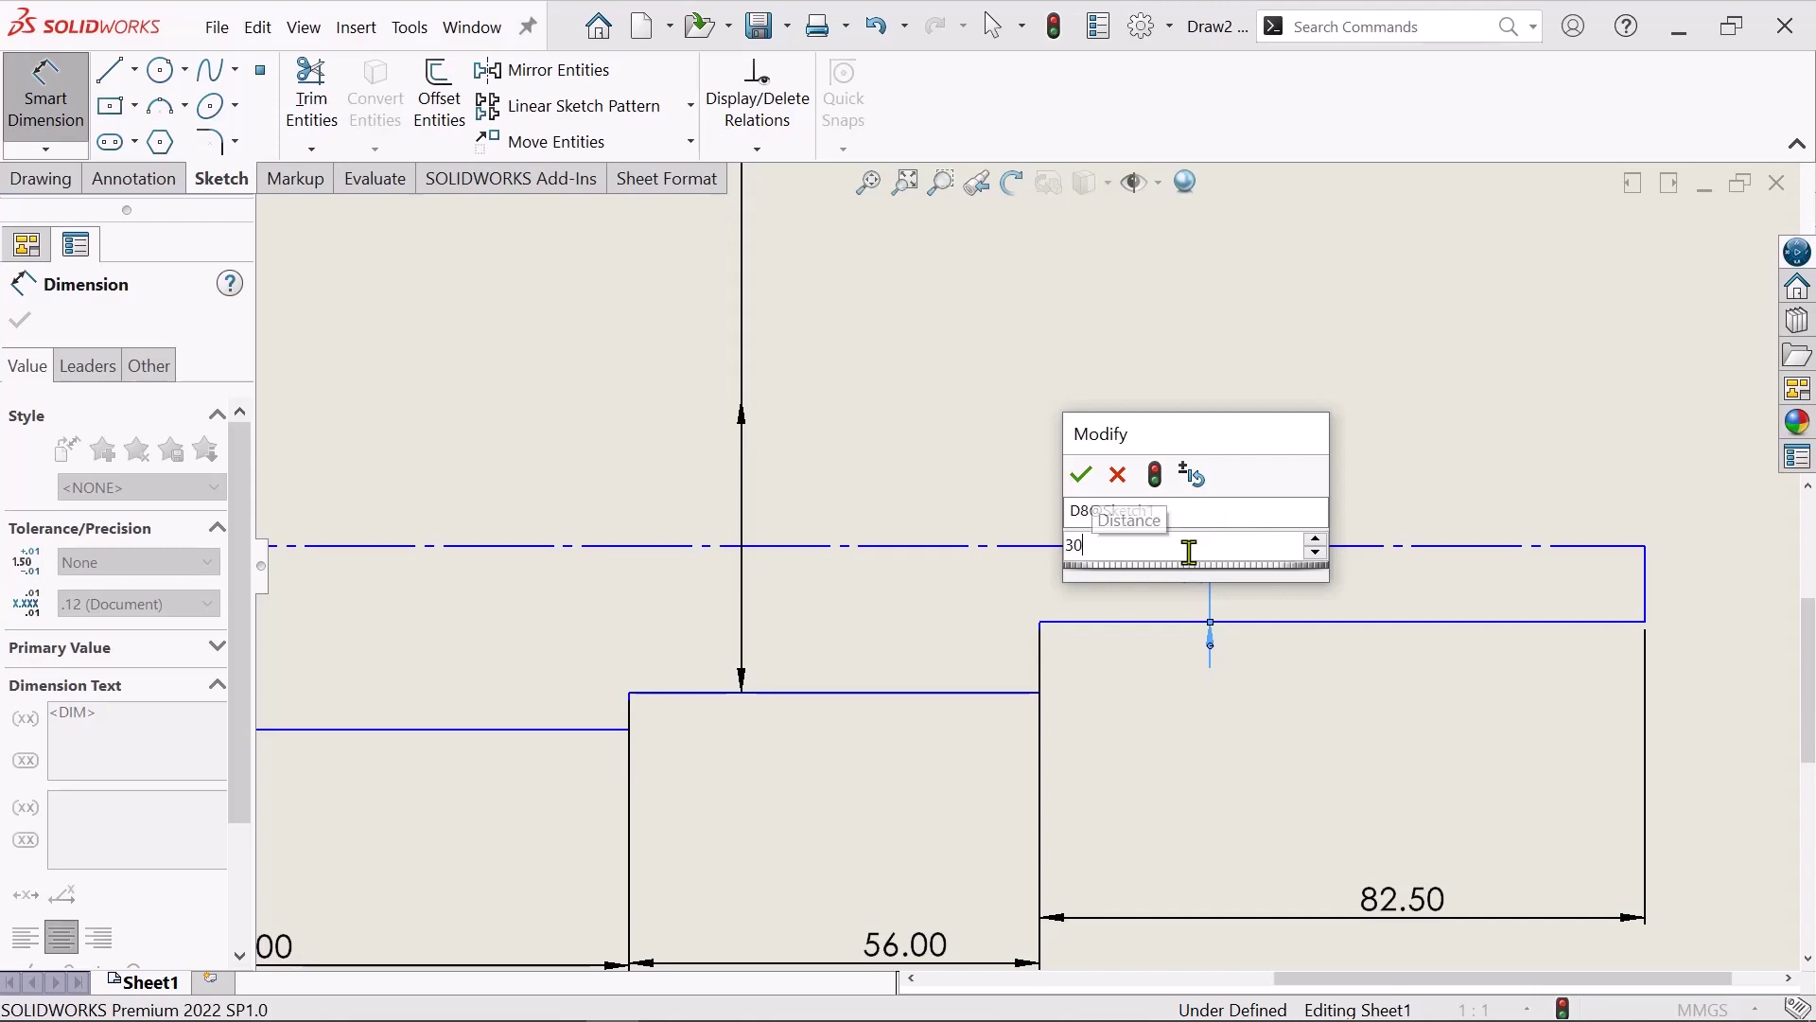
{"action": "key", "text": "Return"}
{"action": "left_click", "coordinate": [1070, 420]}
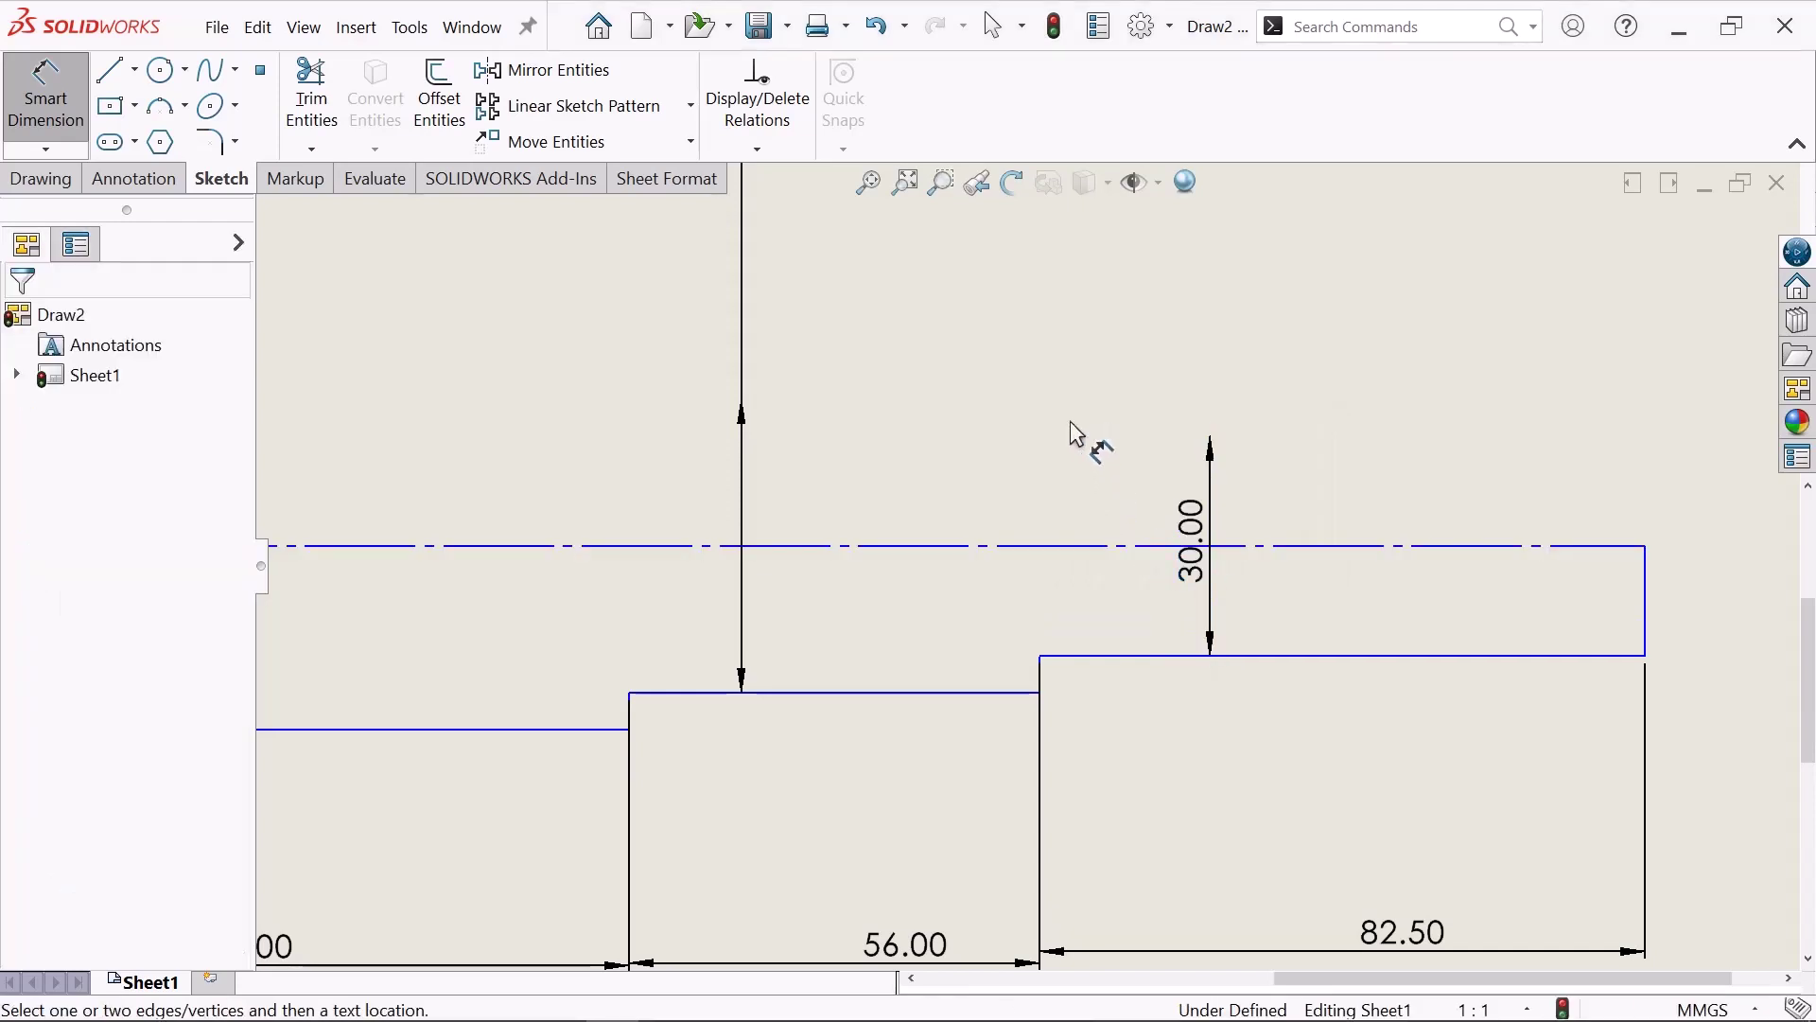
{"action": "scroll", "coordinate": [1069, 424], "scroll_direction": "up", "scroll_amount": 2}
{"action": "scroll", "coordinate": [872, 553], "scroll_direction": "up", "scroll_amount": 4}
{"action": "scroll", "coordinate": [842, 554], "scroll_direction": "up", "scroll_amount": 1}
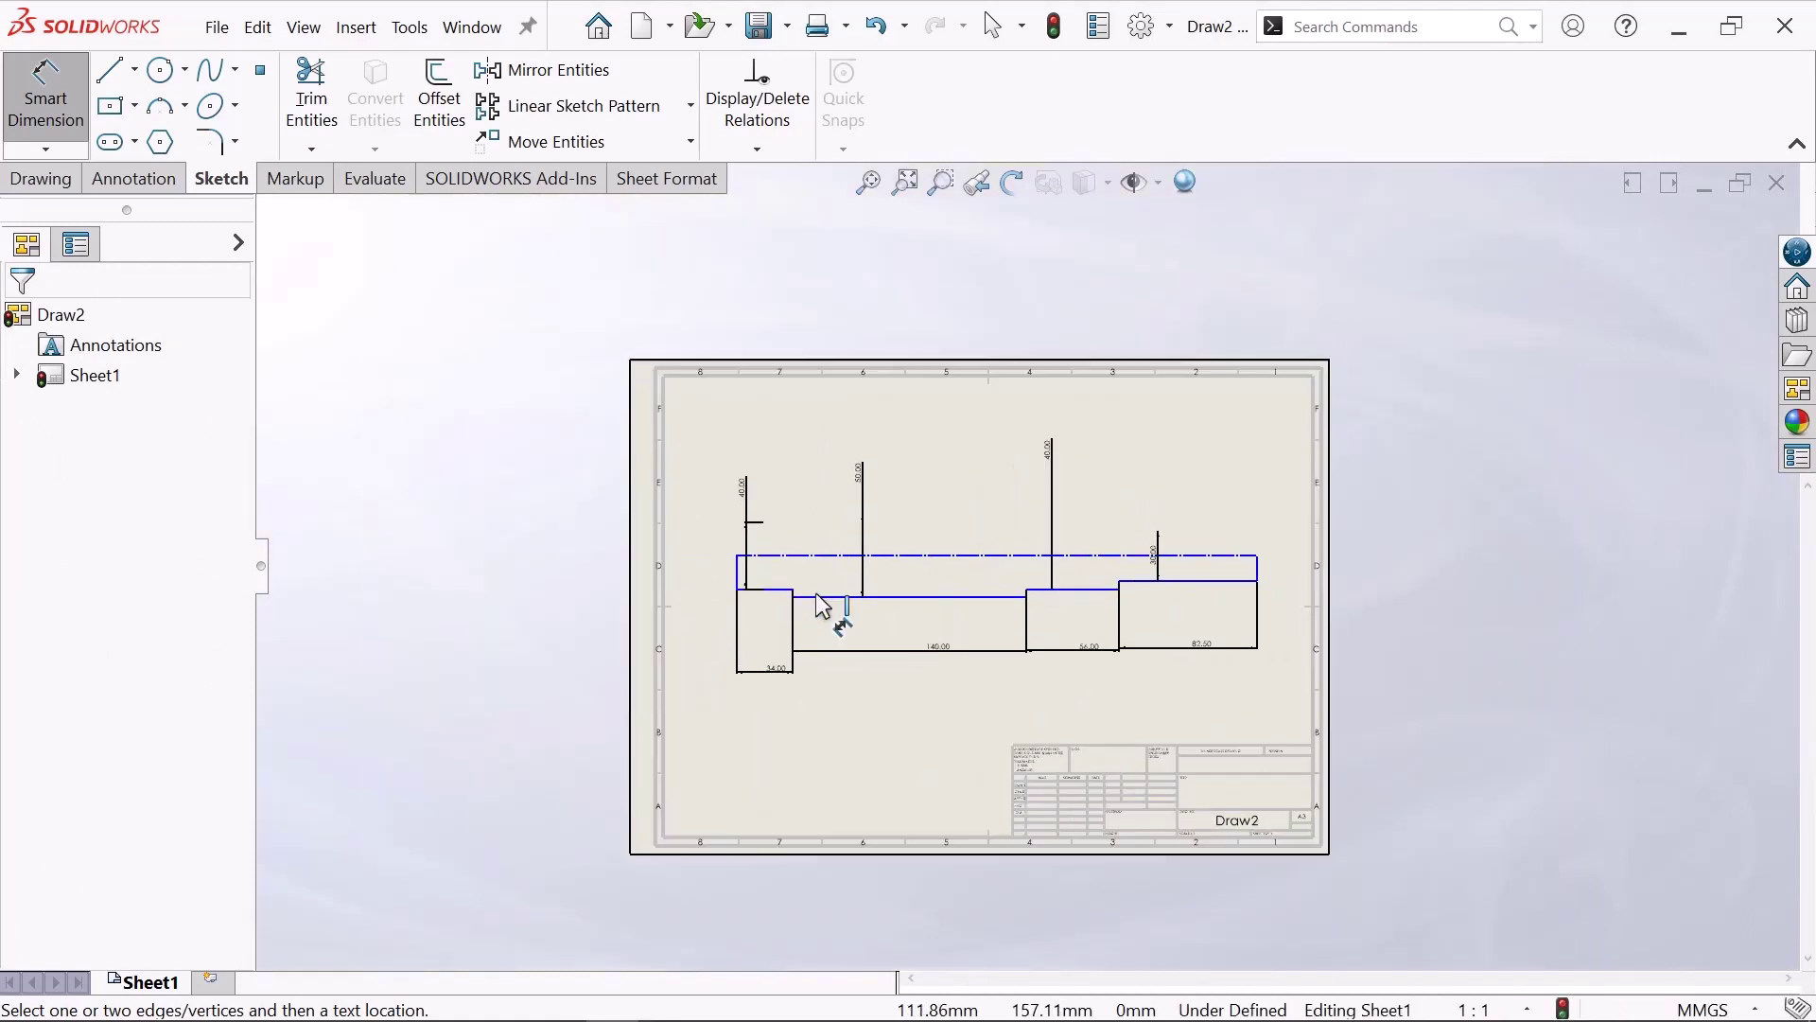
{"action": "scroll", "coordinate": [871, 626], "scroll_direction": "down", "scroll_amount": 2}
{"action": "scroll", "coordinate": [1163, 634], "scroll_direction": "up", "scroll_amount": 2}
{"action": "scroll", "coordinate": [1187, 610], "scroll_direction": "down", "scroll_amount": 1}
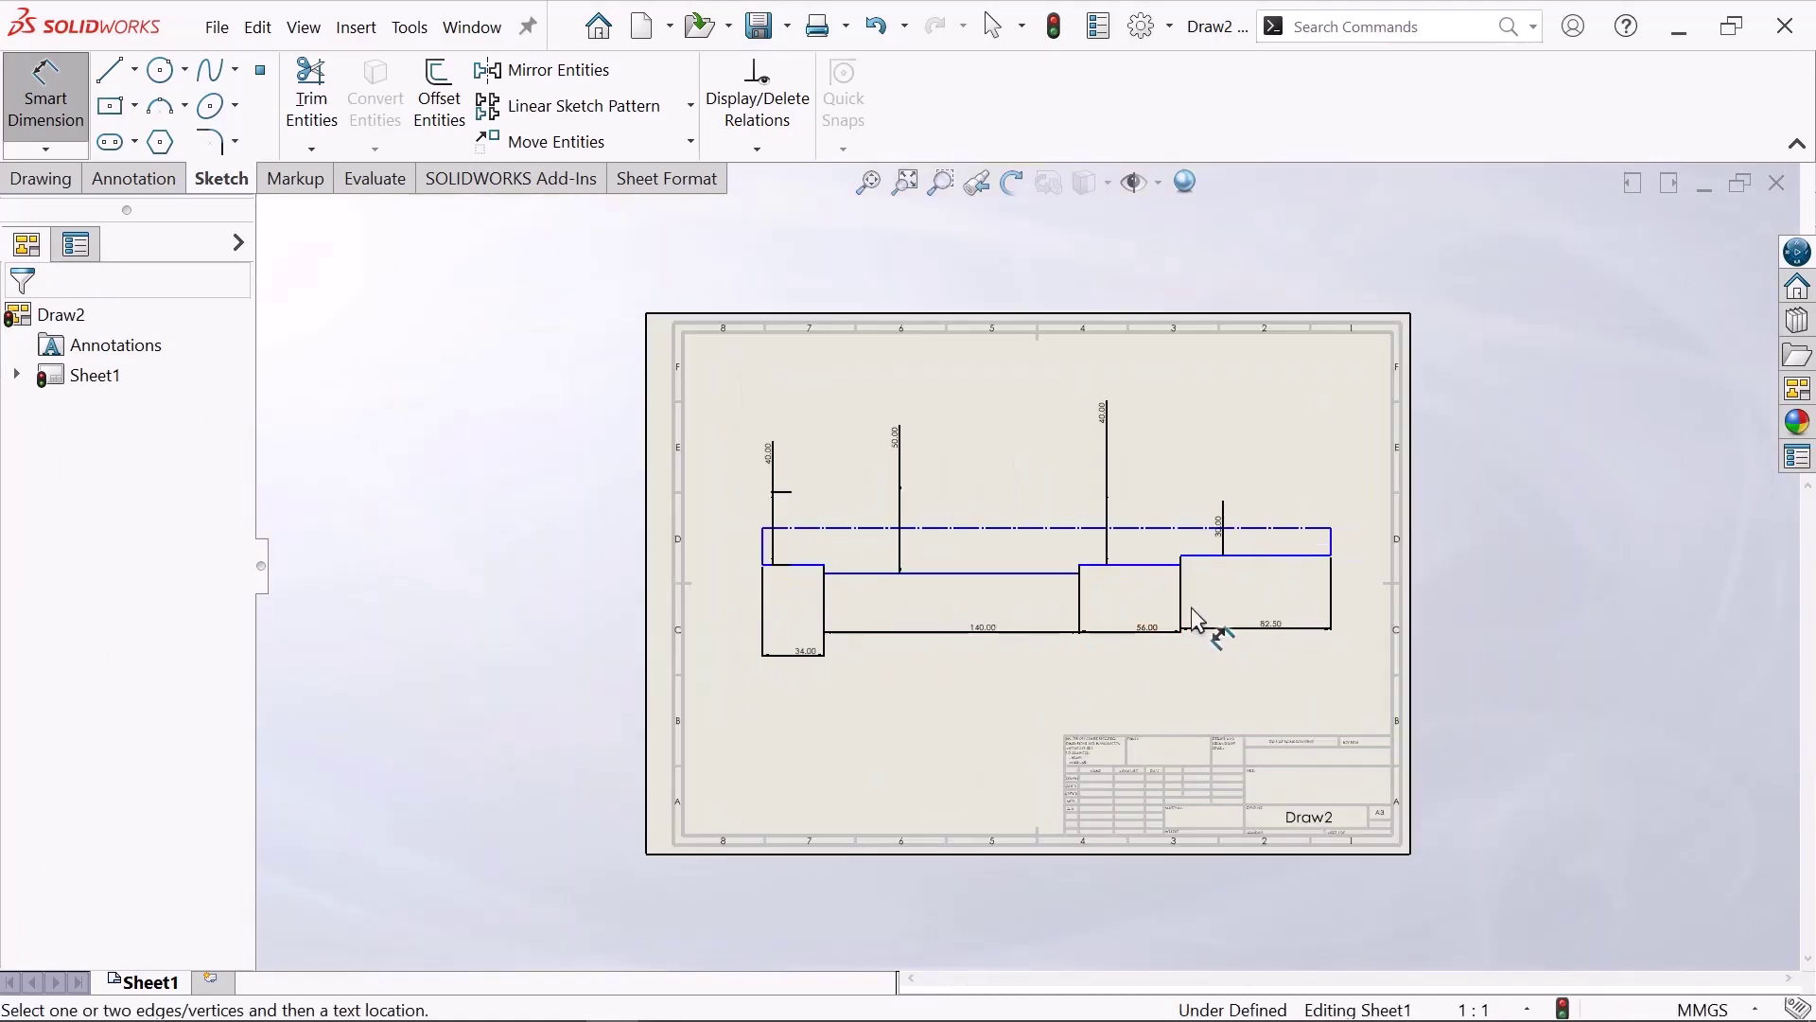
{"action": "scroll", "coordinate": [1202, 611], "scroll_direction": "down", "scroll_amount": 1}
- Exit dimensioning and select all eleven profile lines for Mirror Entities
{"action": "right_click", "coordinate": [803, 374]}
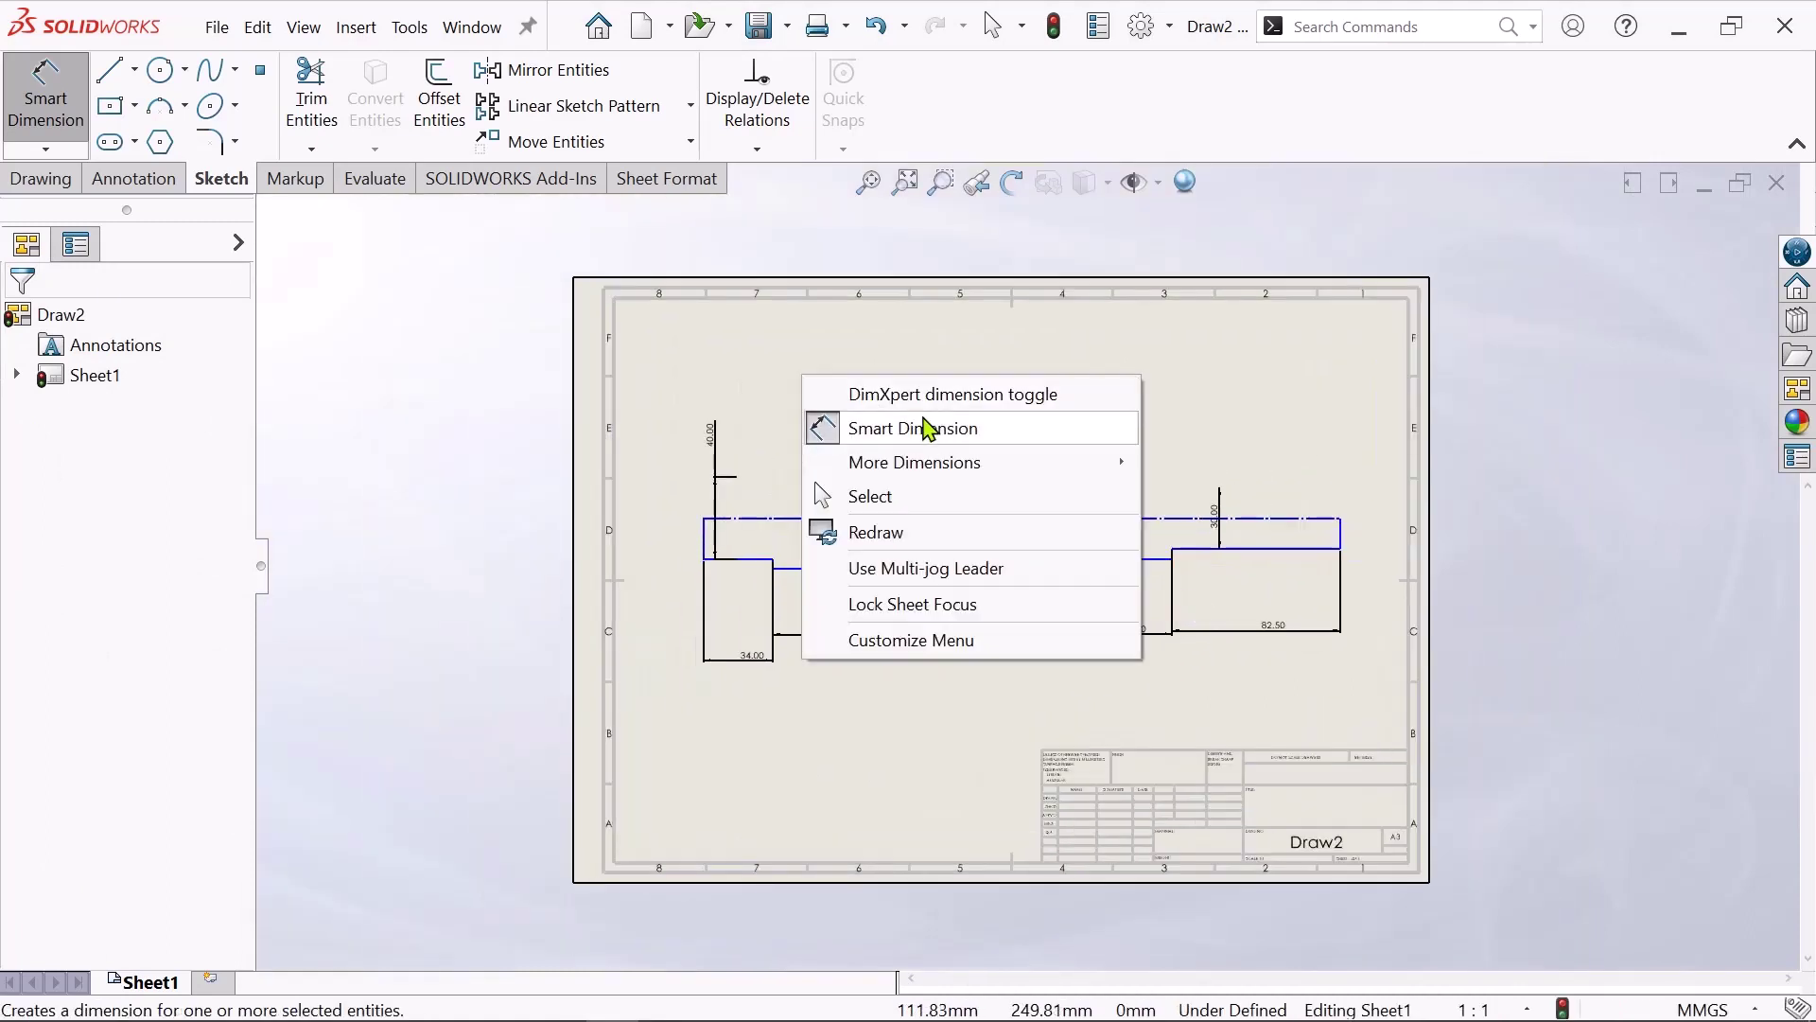
{"action": "left_click", "coordinate": [925, 497]}
{"action": "scroll", "coordinate": [924, 497], "scroll_direction": "down", "scroll_amount": 1}
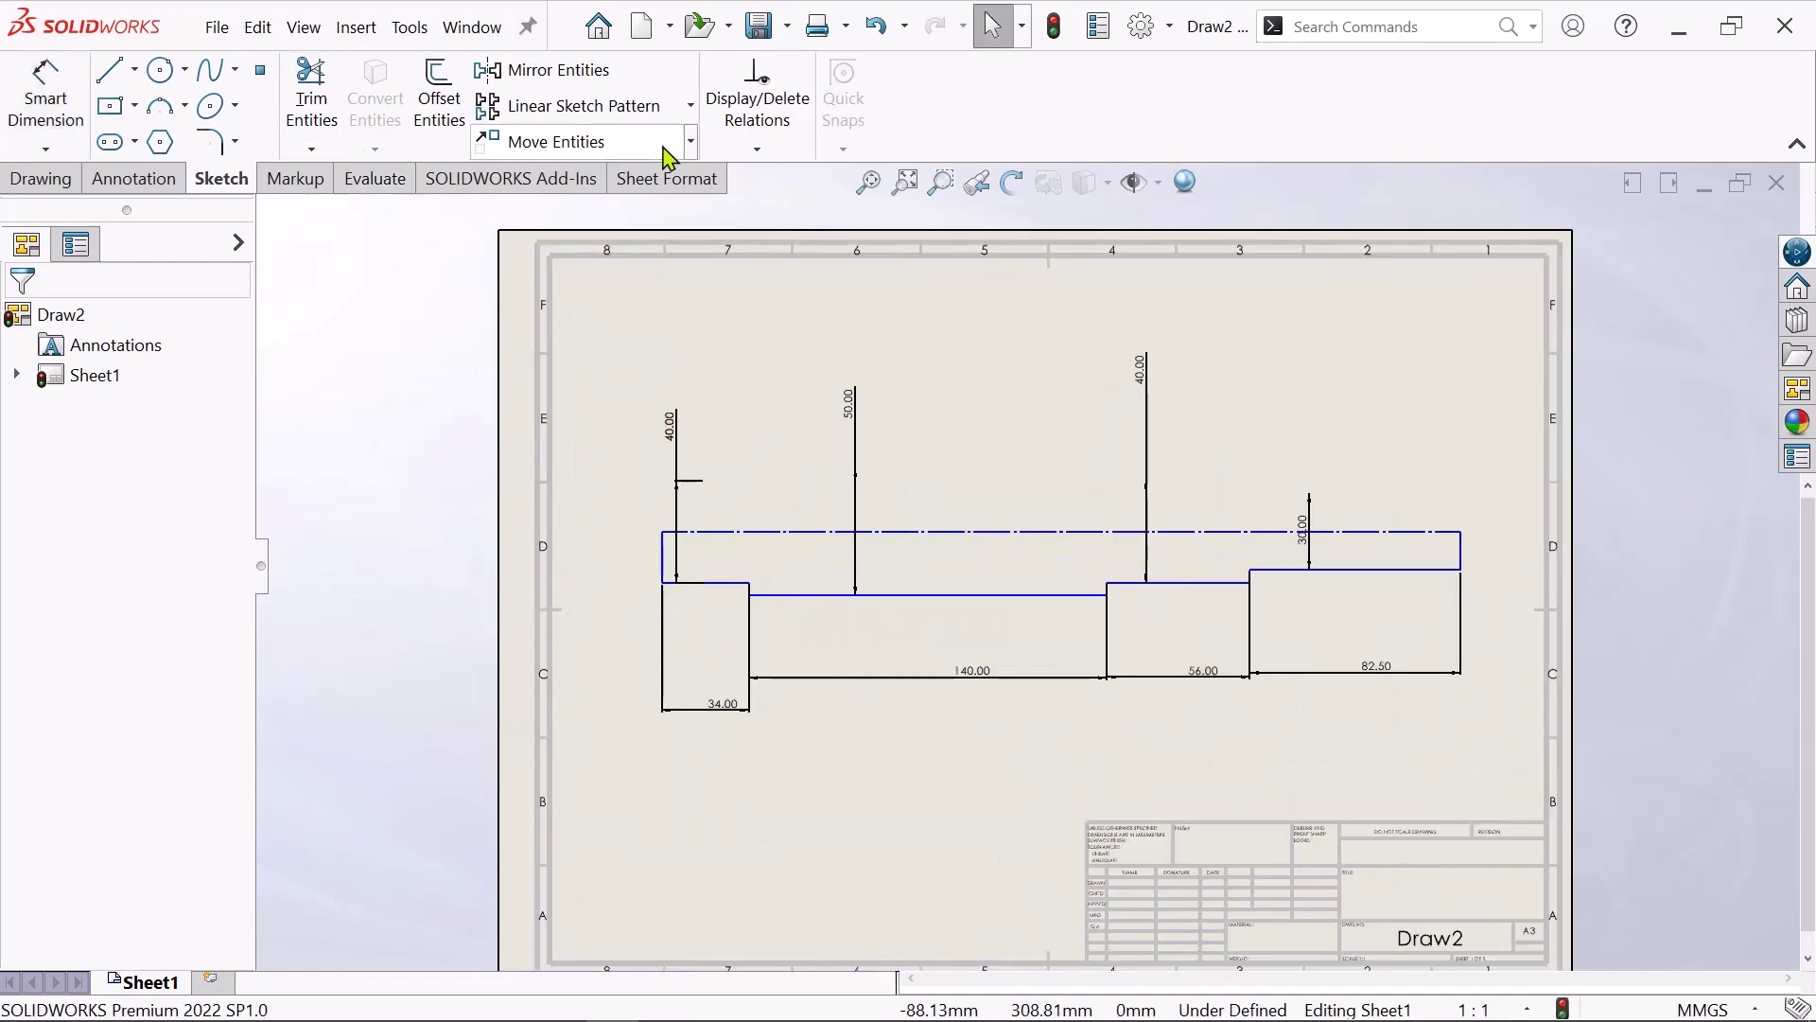
{"action": "left_click", "coordinate": [559, 84]}
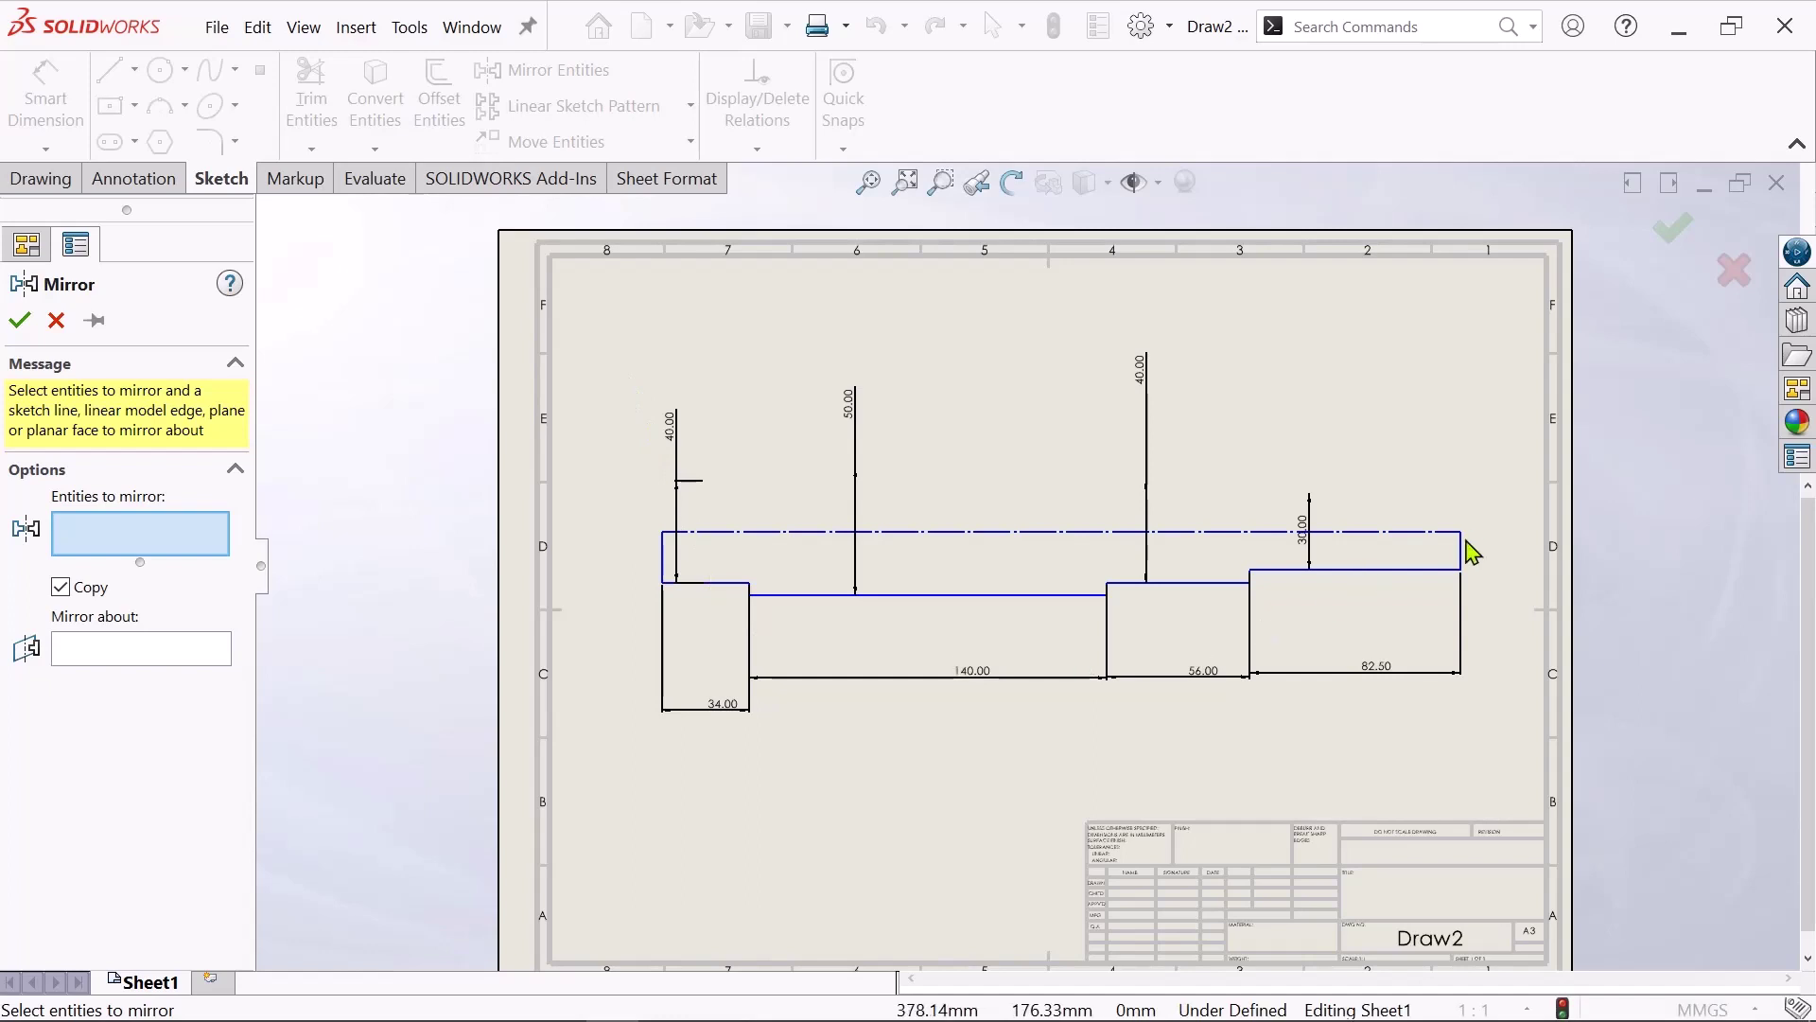
{"action": "left_click_drag", "start_coordinate": [1489, 571], "coordinate": [1492, 556]}
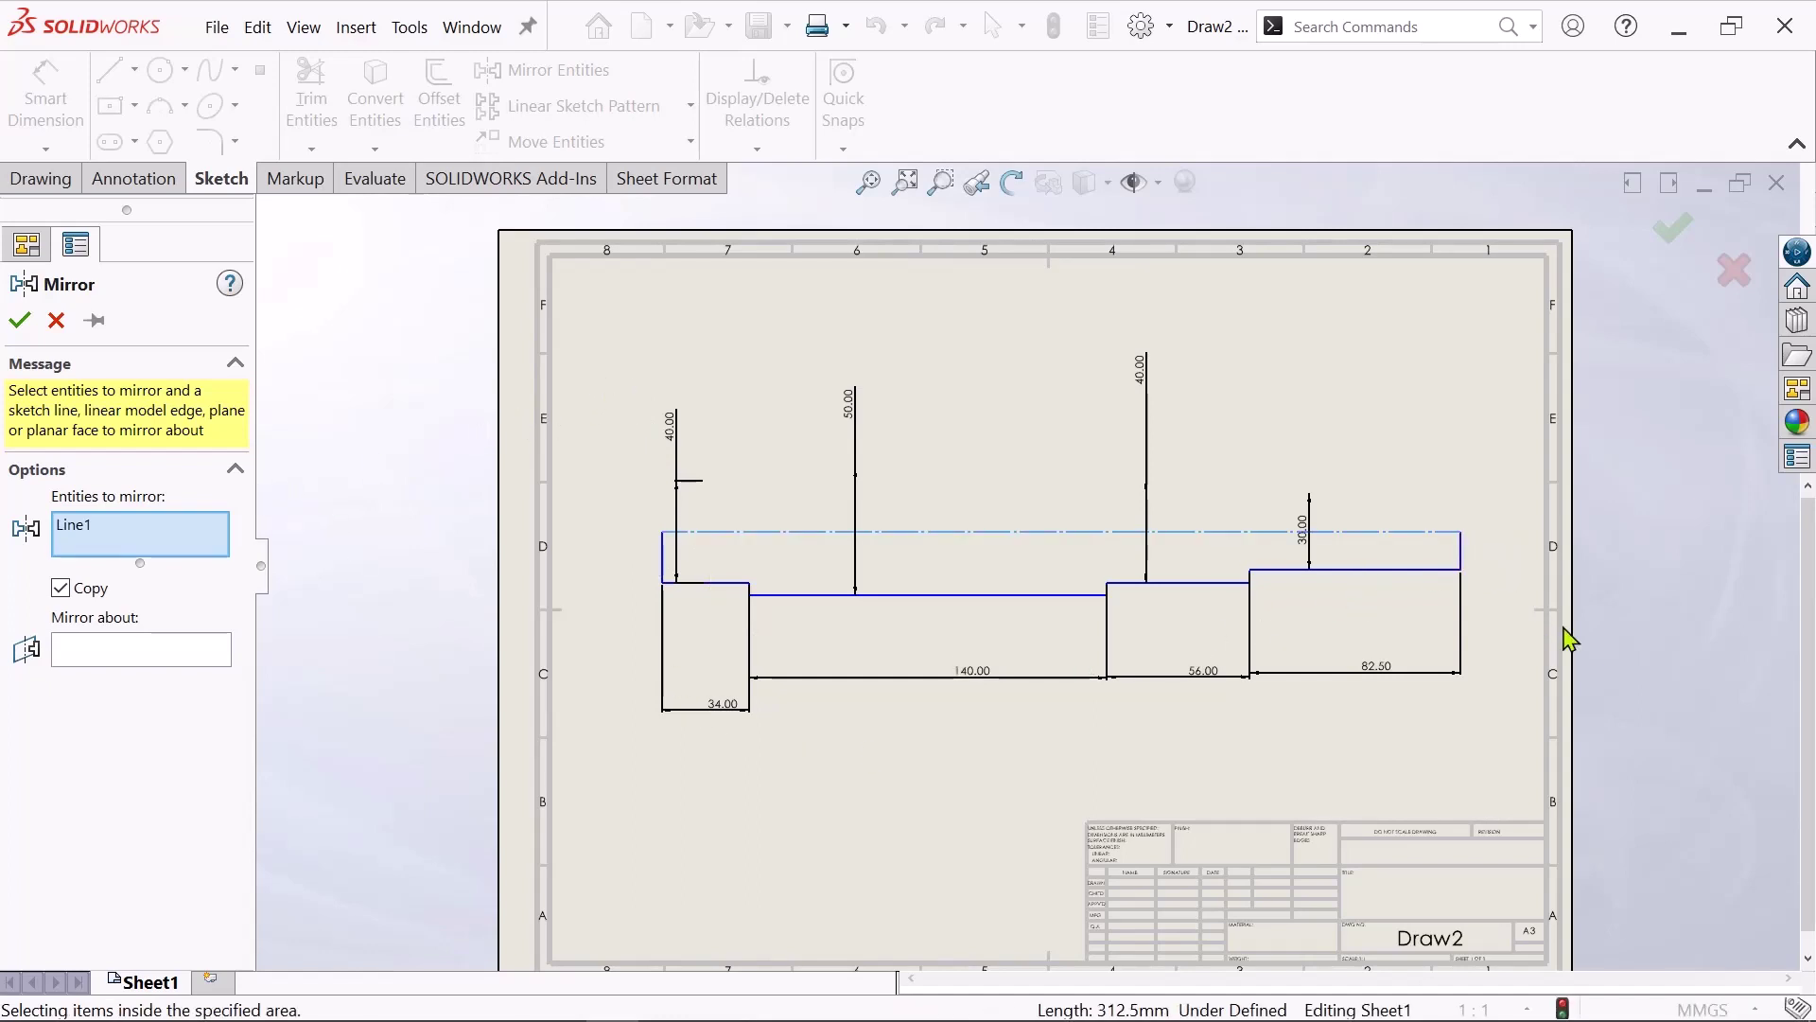
{"action": "key", "text": "ctrl+a"}
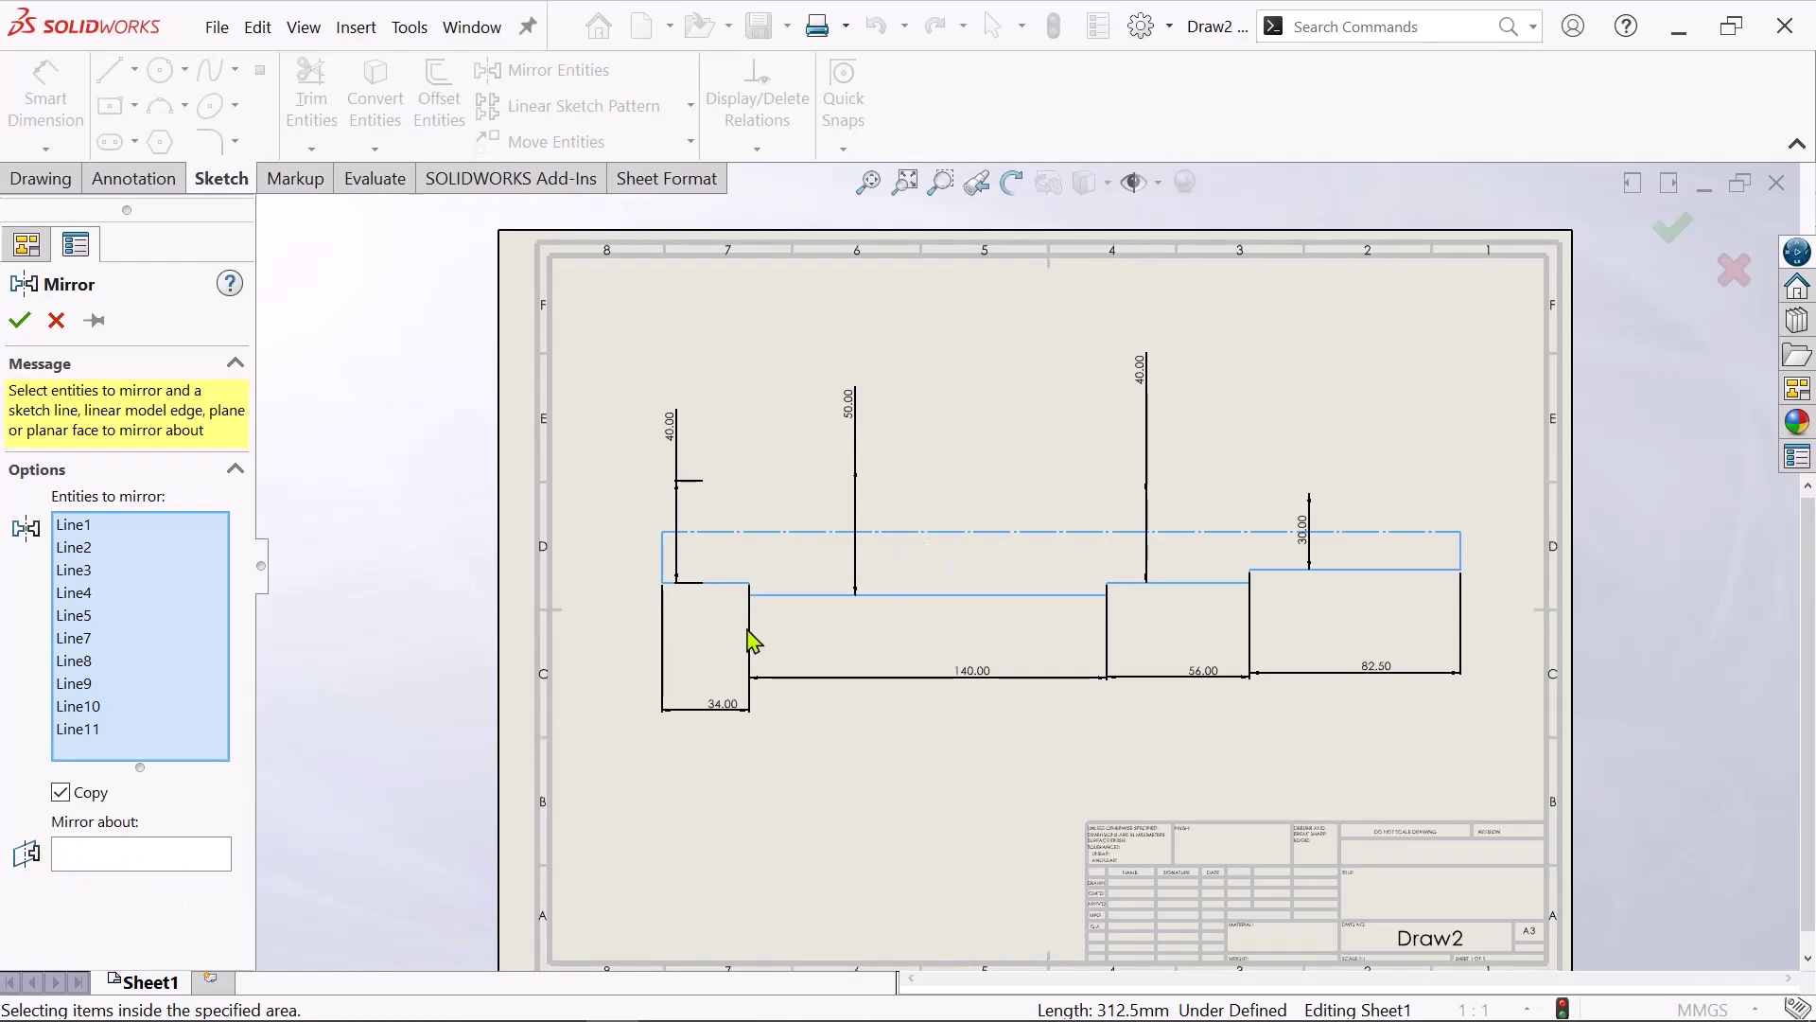
- Mirror the selected lines about centerline Line1 with Copy enabled
{"action": "left_click", "coordinate": [176, 856]}
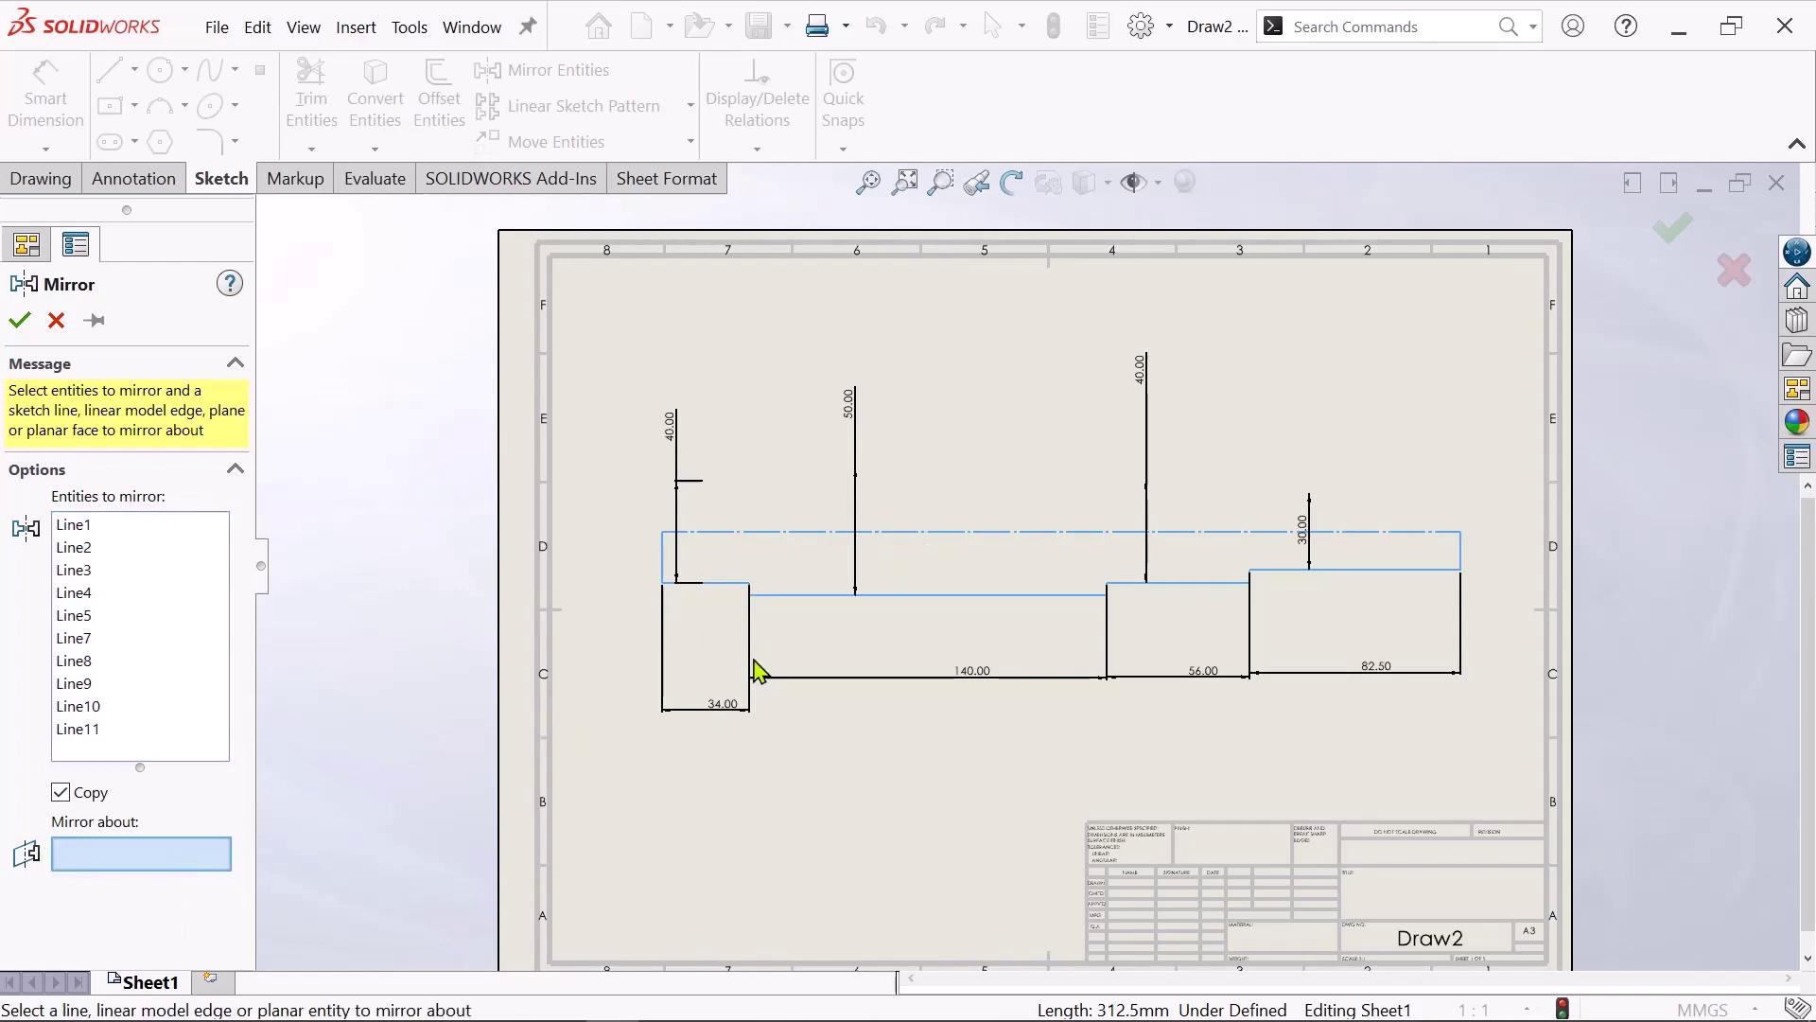
{"action": "left_click", "coordinate": [935, 533]}
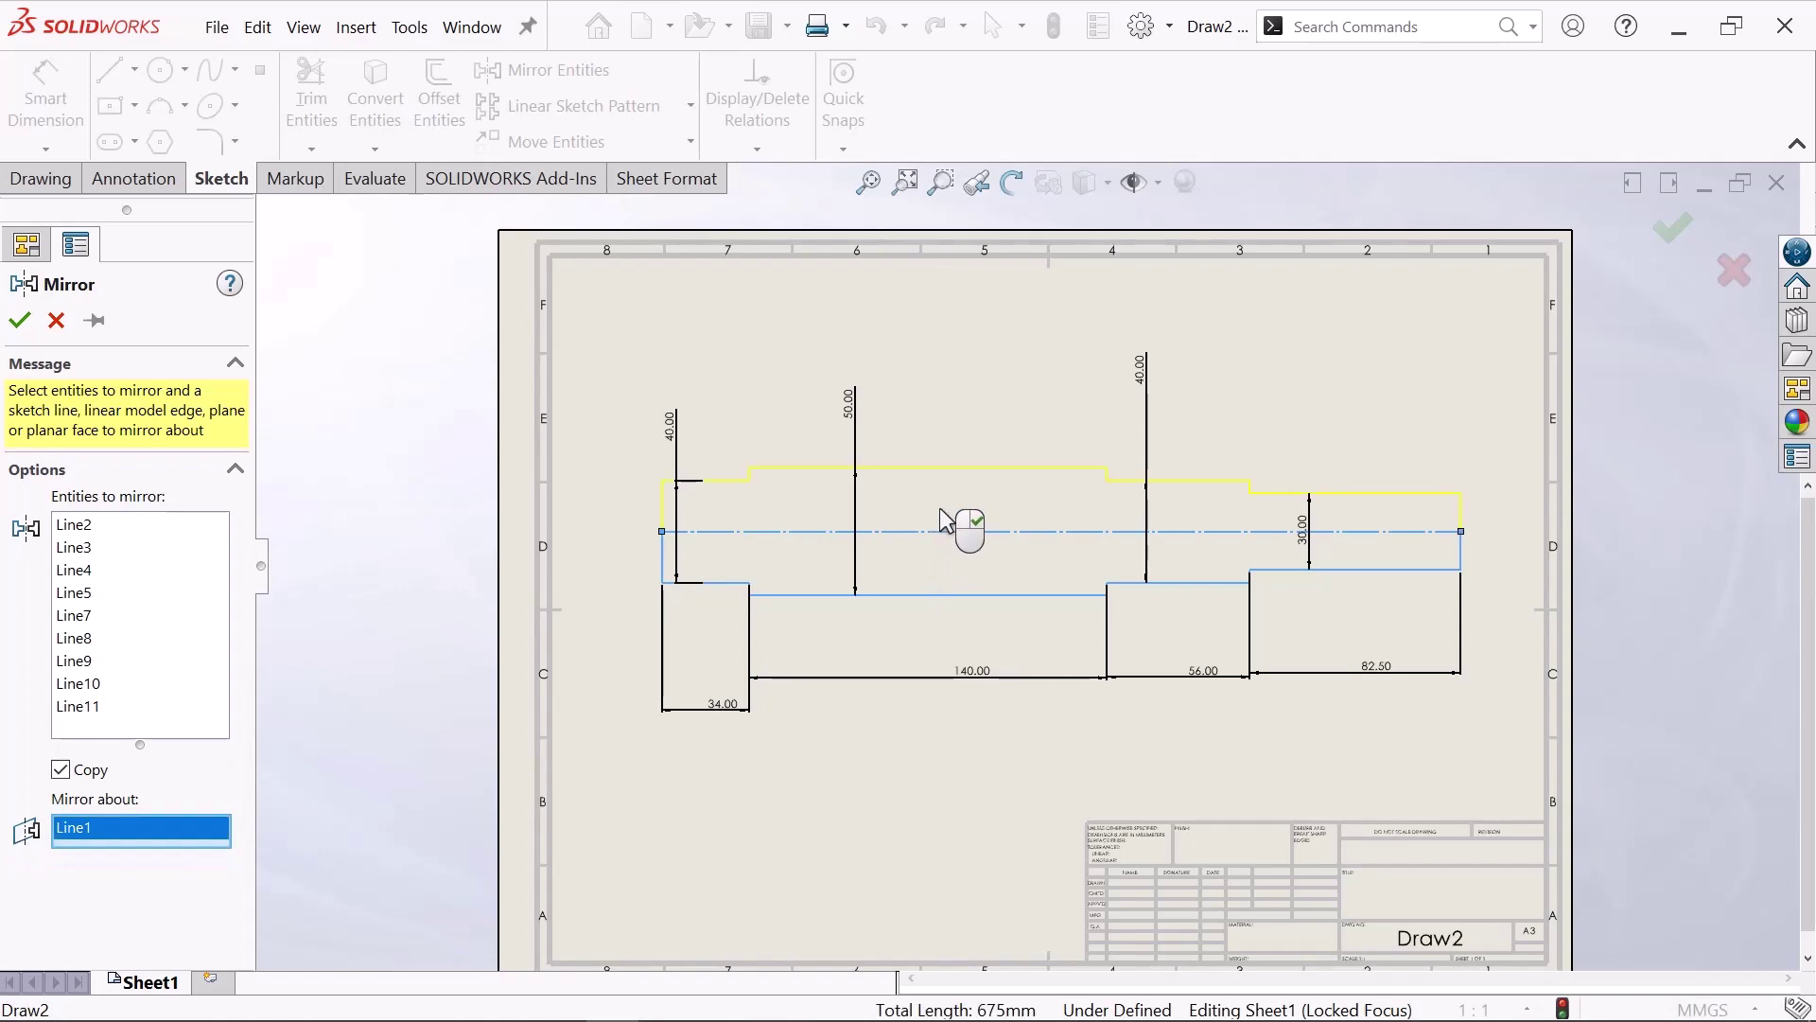
{"action": "scroll", "coordinate": [946, 535], "scroll_direction": "down", "scroll_amount": 1}
{"action": "scroll", "coordinate": [724, 509], "scroll_direction": "down", "scroll_amount": 1}
{"action": "scroll", "coordinate": [1230, 606], "scroll_direction": "up", "scroll_amount": 1}
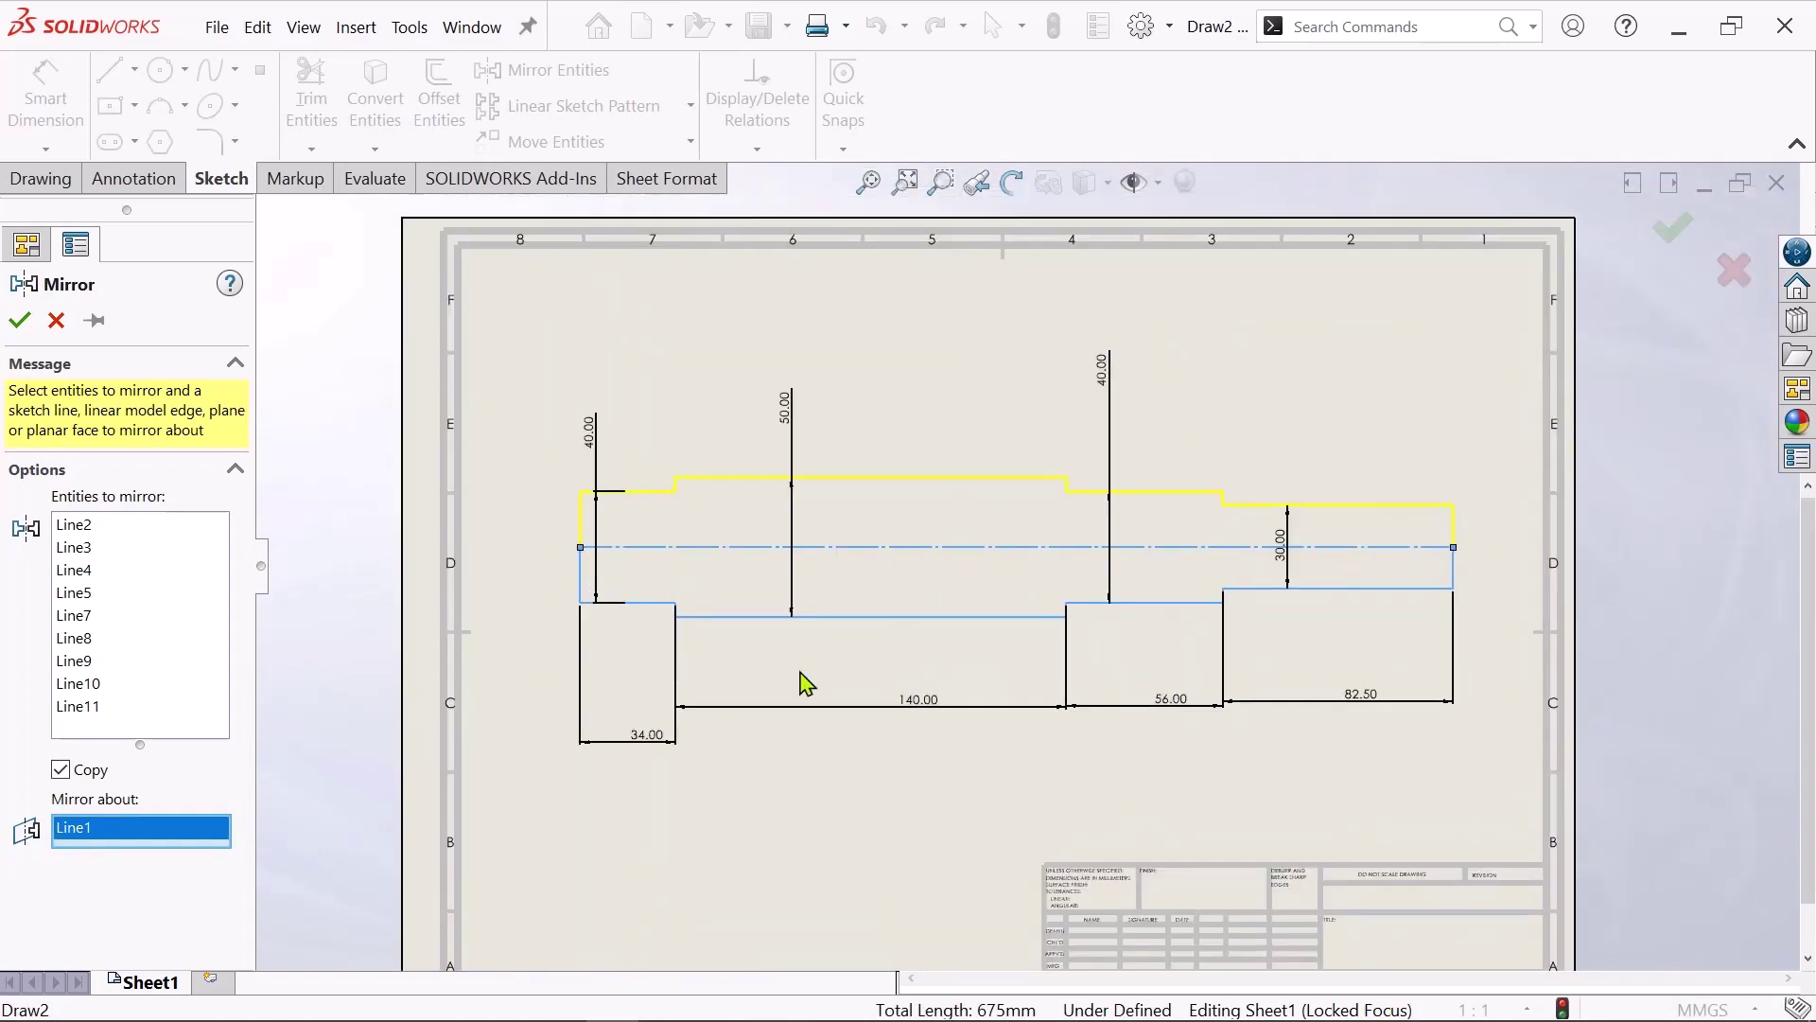
{"action": "left_click", "coordinate": [21, 321]}
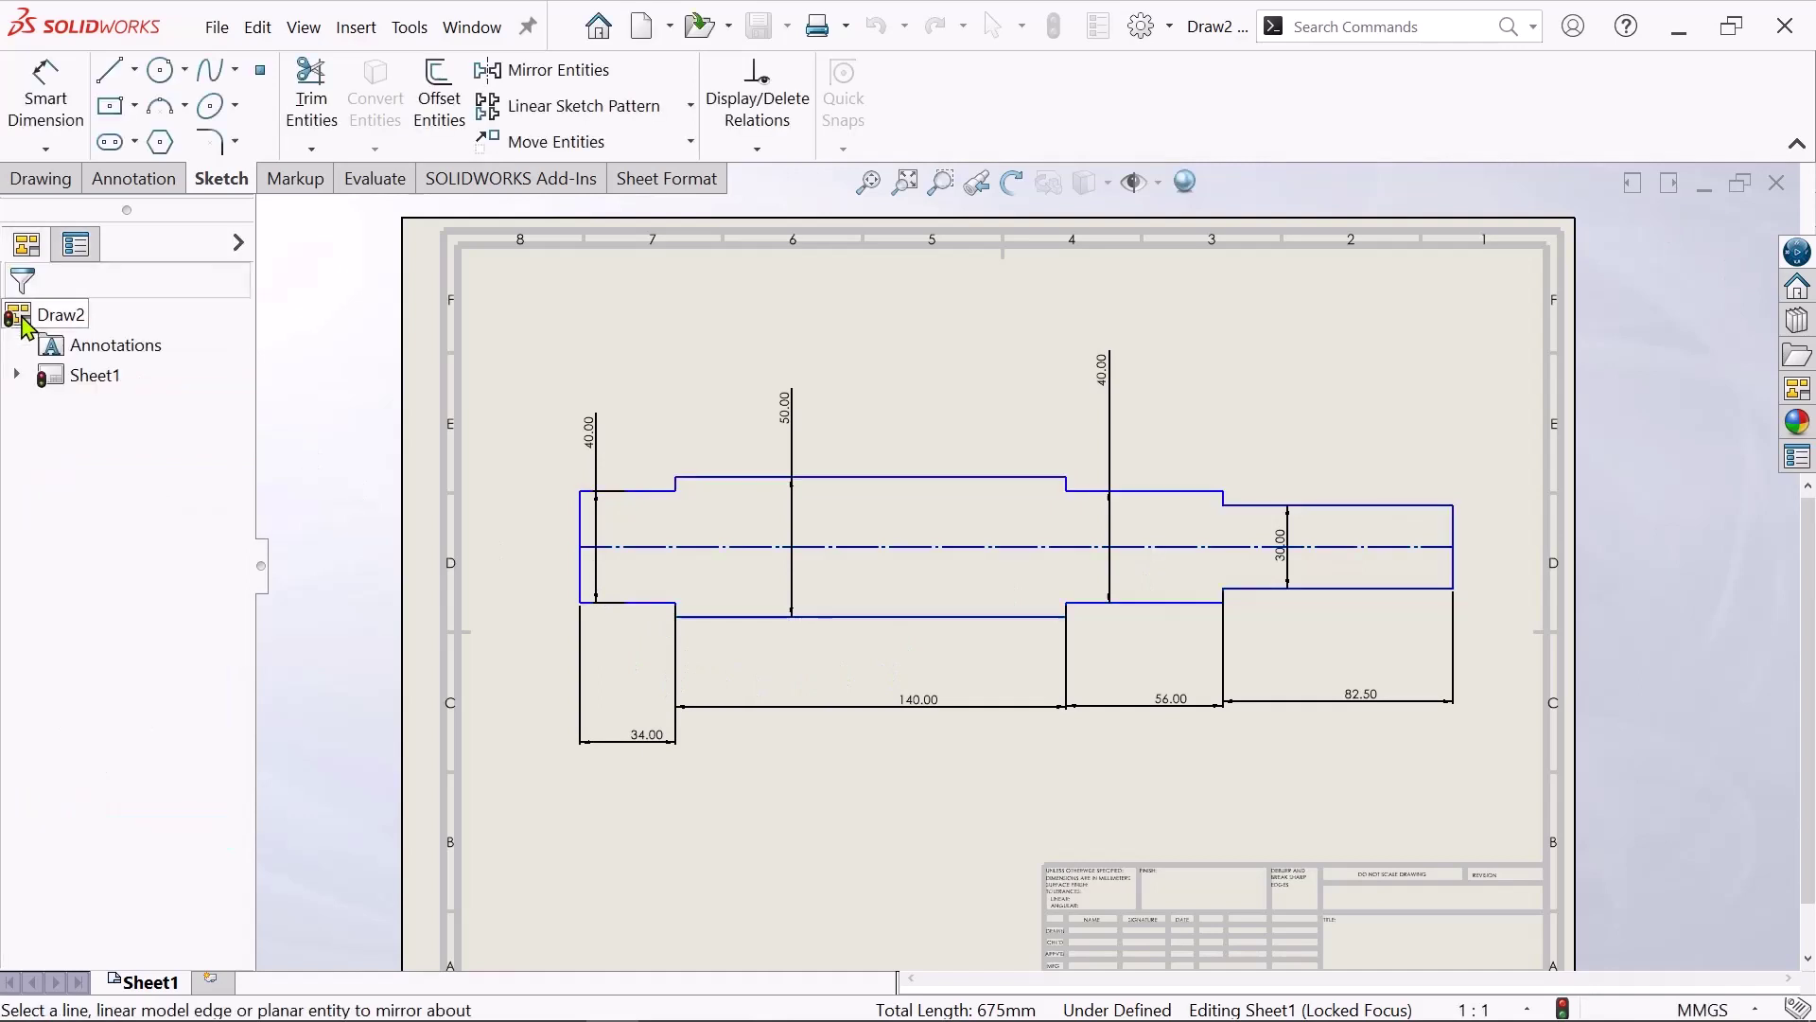
{"action": "scroll", "coordinate": [1319, 611], "scroll_direction": "up", "scroll_amount": 1}
{"action": "scroll", "coordinate": [1022, 690], "scroll_direction": "down", "scroll_amount": 1}
{"action": "scroll", "coordinate": [1022, 690], "scroll_direction": "up", "scroll_amount": 1}
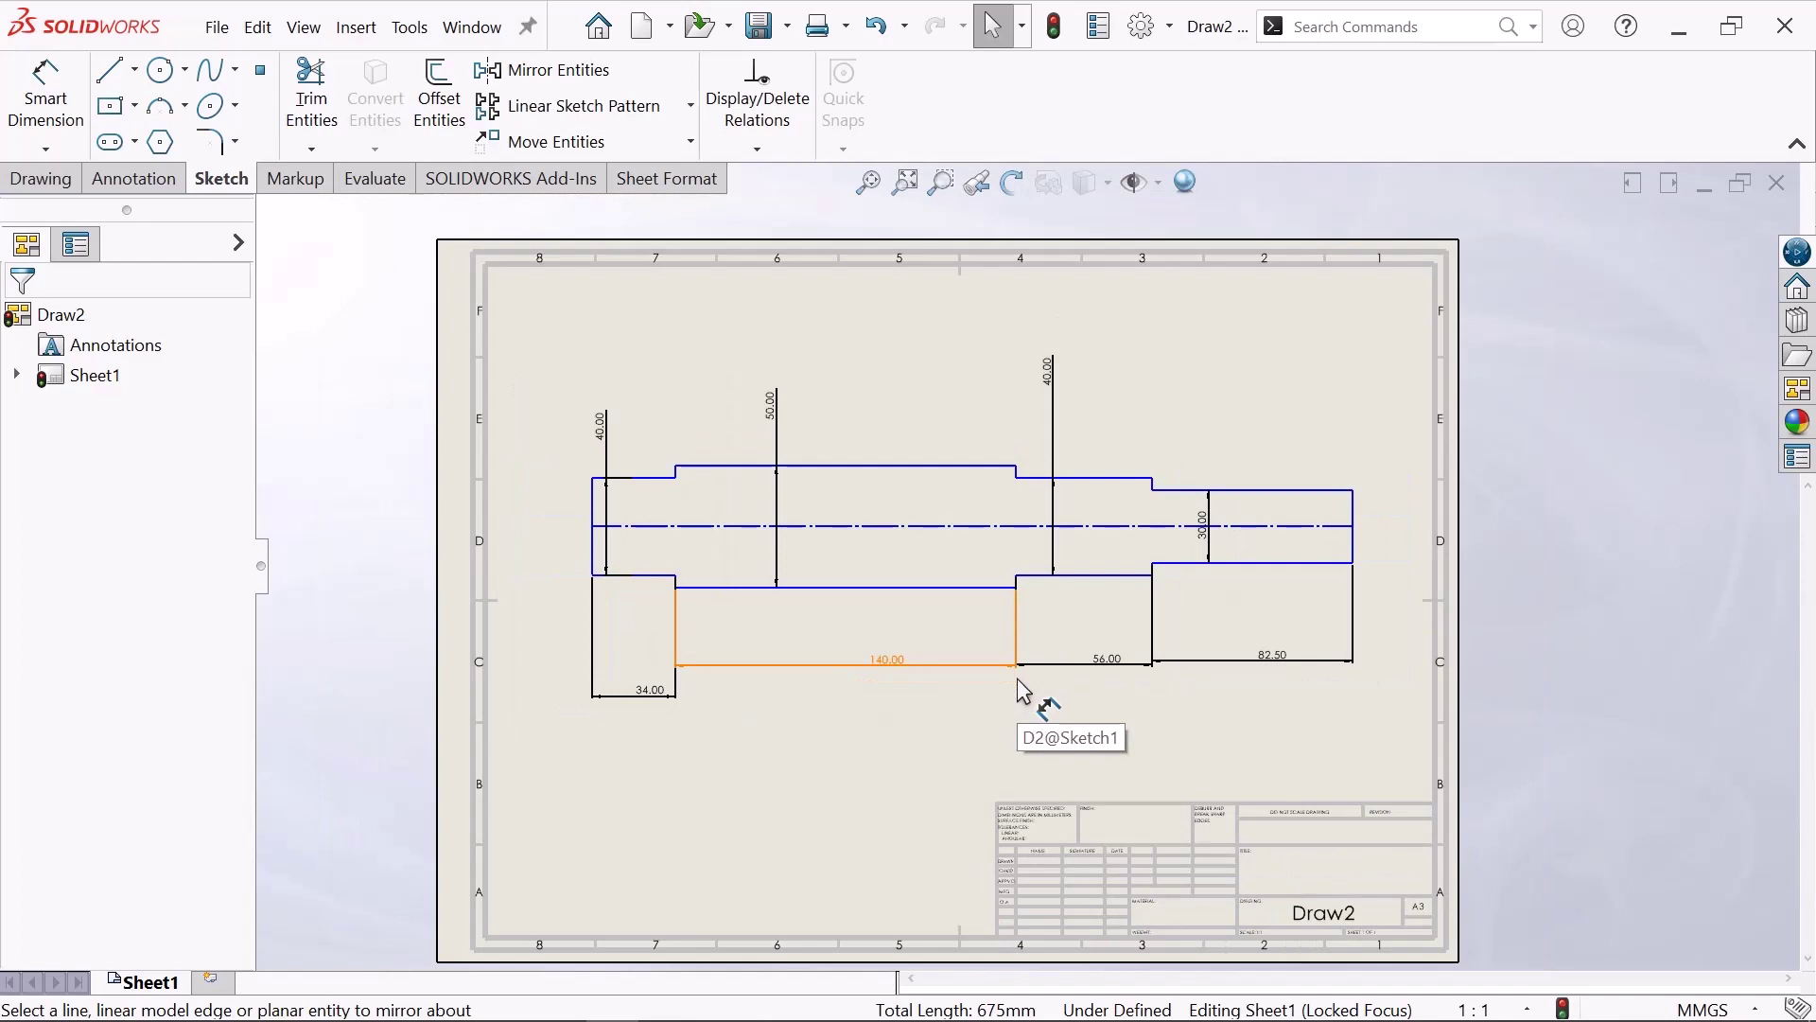
{"action": "scroll", "coordinate": [1027, 677], "scroll_direction": "up", "scroll_amount": 1}
{"action": "scroll", "coordinate": [1035, 663], "scroll_direction": "down", "scroll_amount": 1}
{"action": "scroll", "coordinate": [1071, 649], "scroll_direction": "down", "scroll_amount": 1}
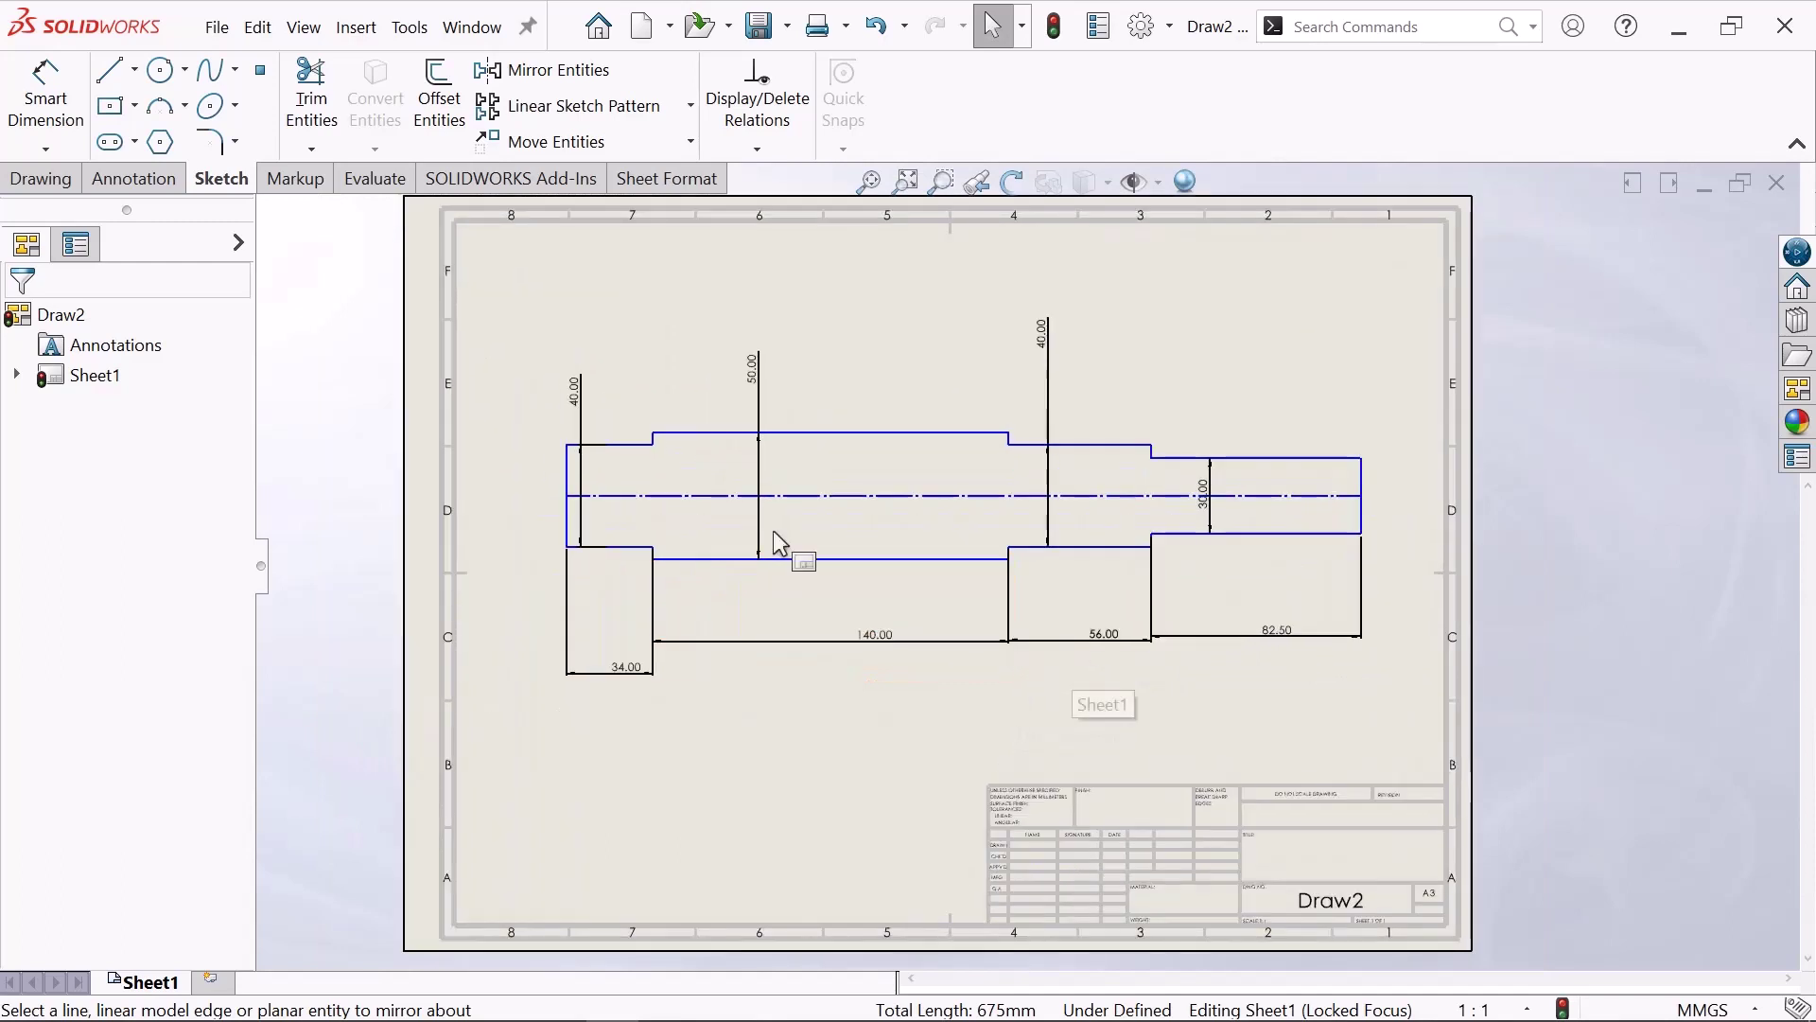
- Move the 30.00 and 40.00 dimensions out beside the shaft's right end
{"action": "scroll", "coordinate": [1332, 538], "scroll_direction": "down", "scroll_amount": 1}
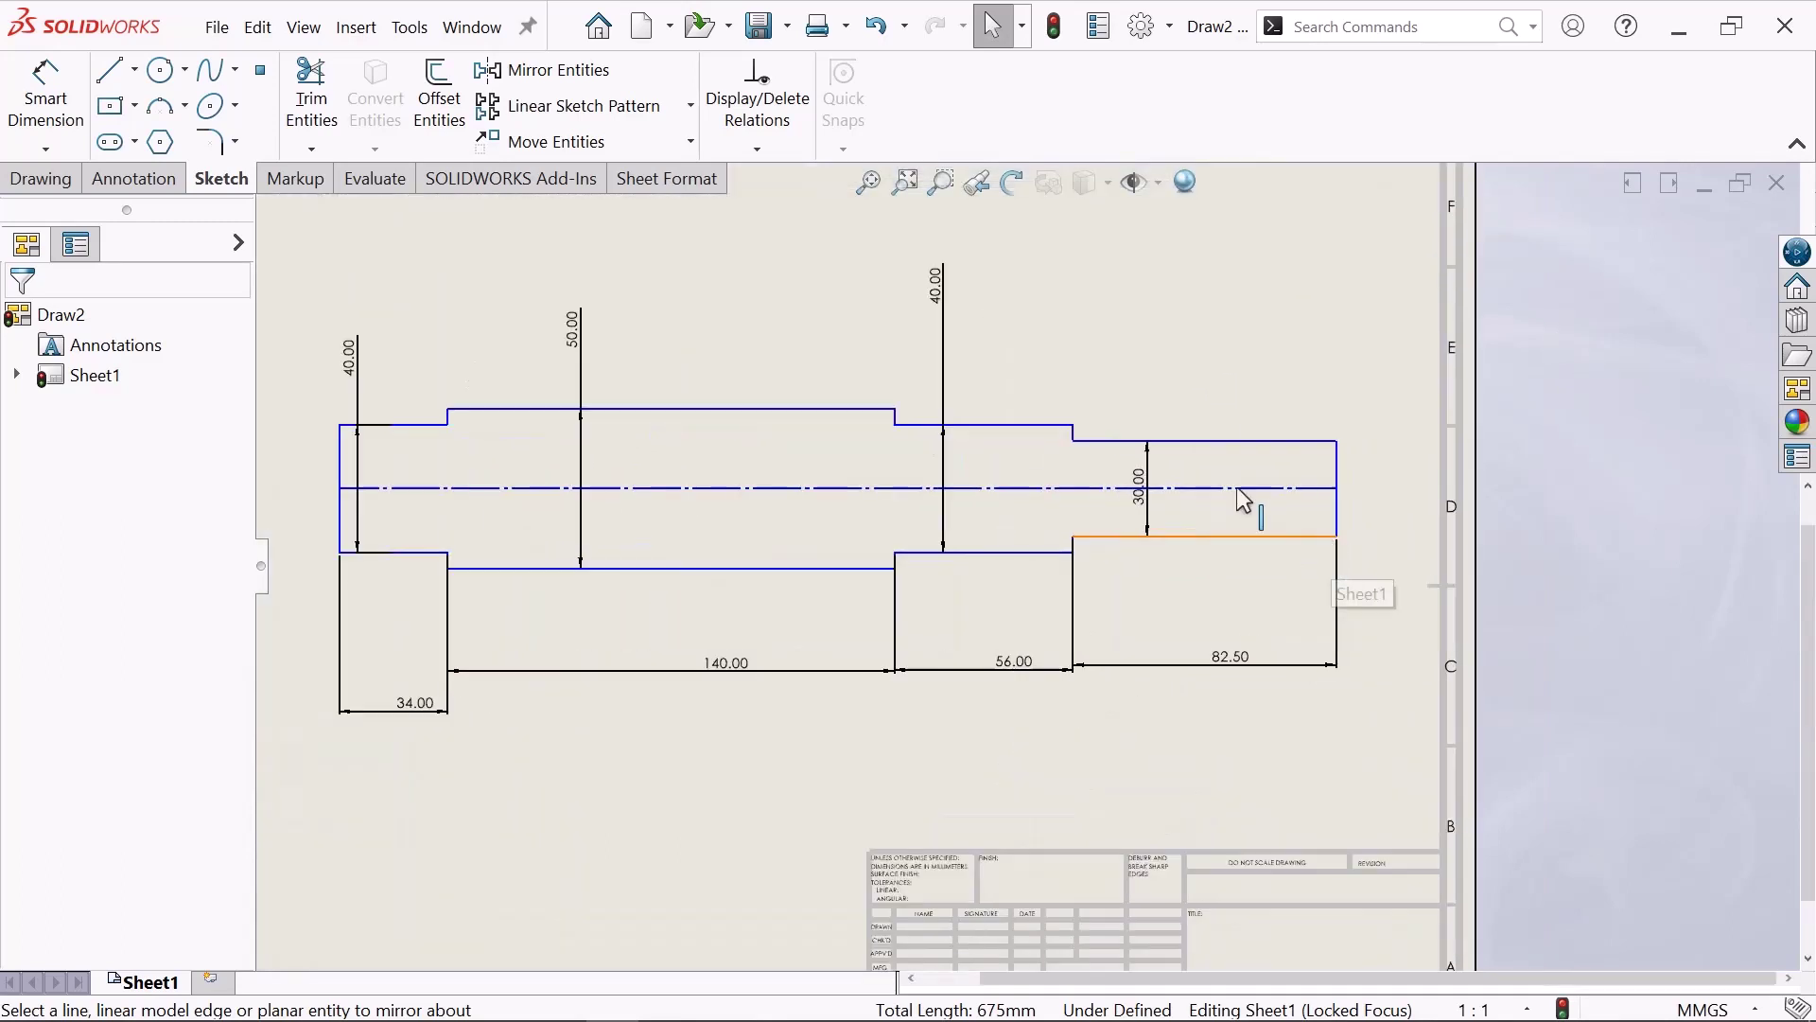
{"action": "left_click_drag", "start_coordinate": [1147, 493], "coordinate": [1412, 508]}
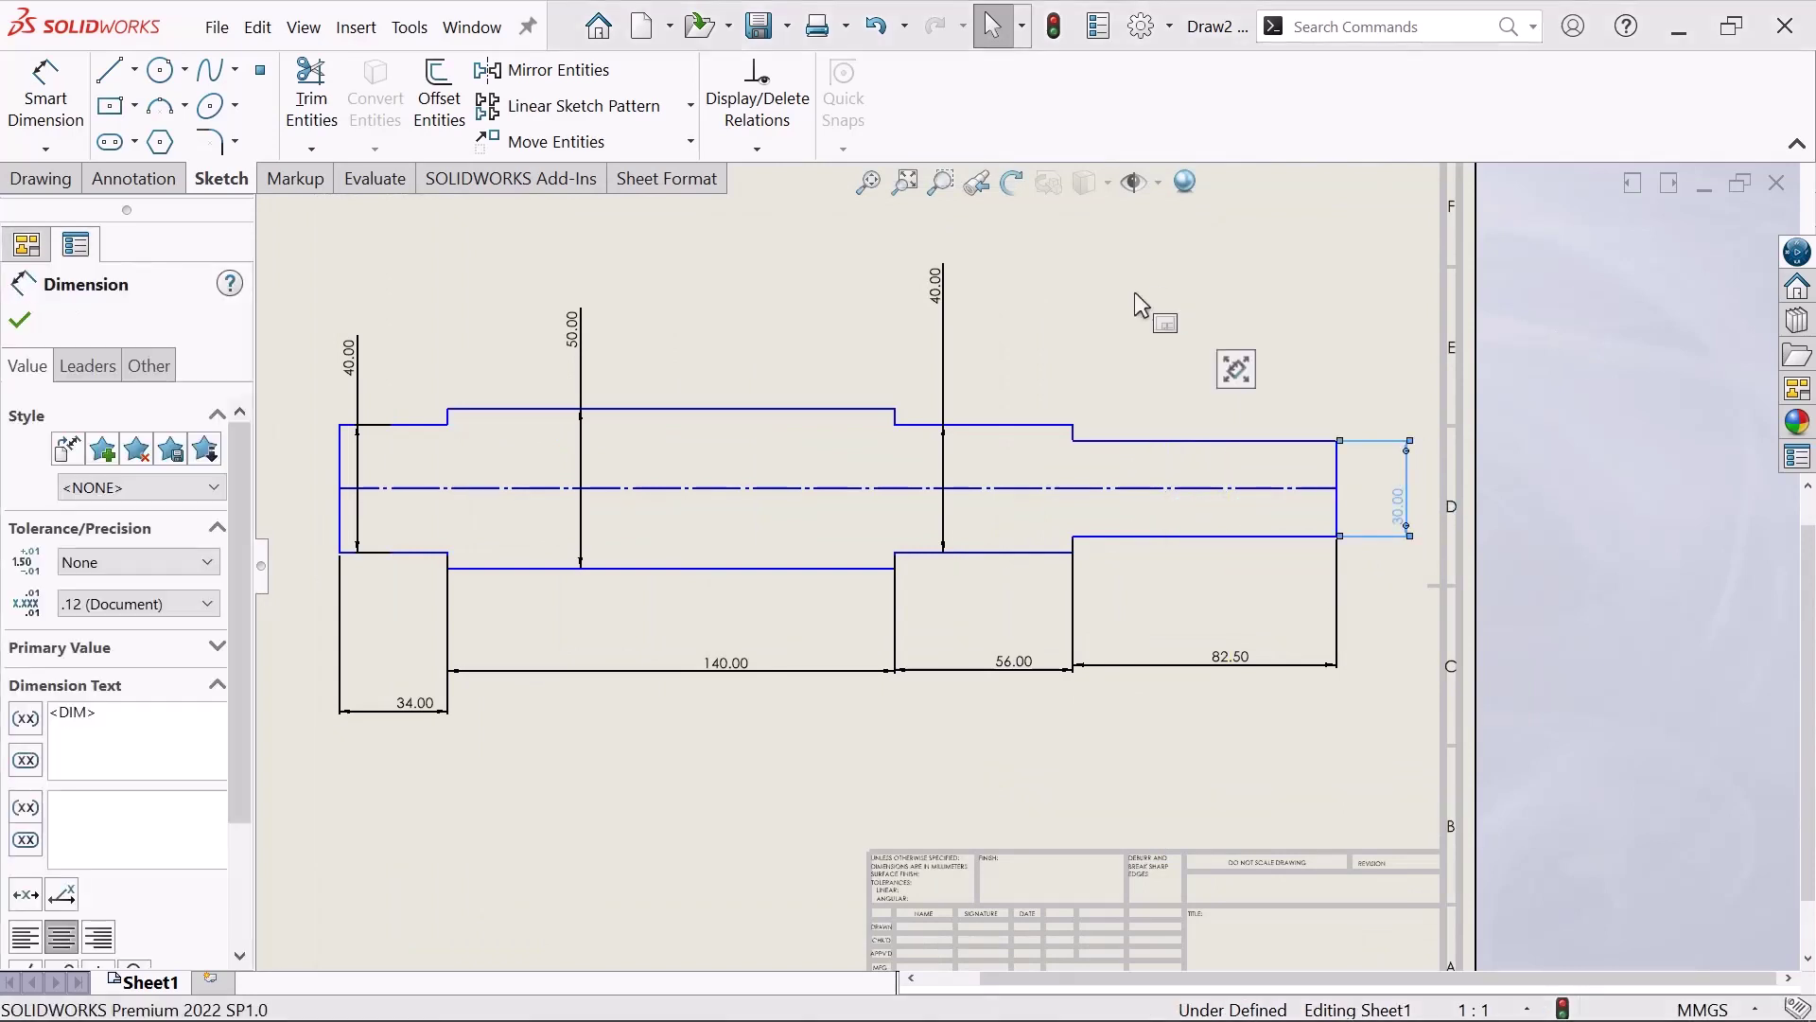
{"action": "left_click", "coordinate": [974, 310]}
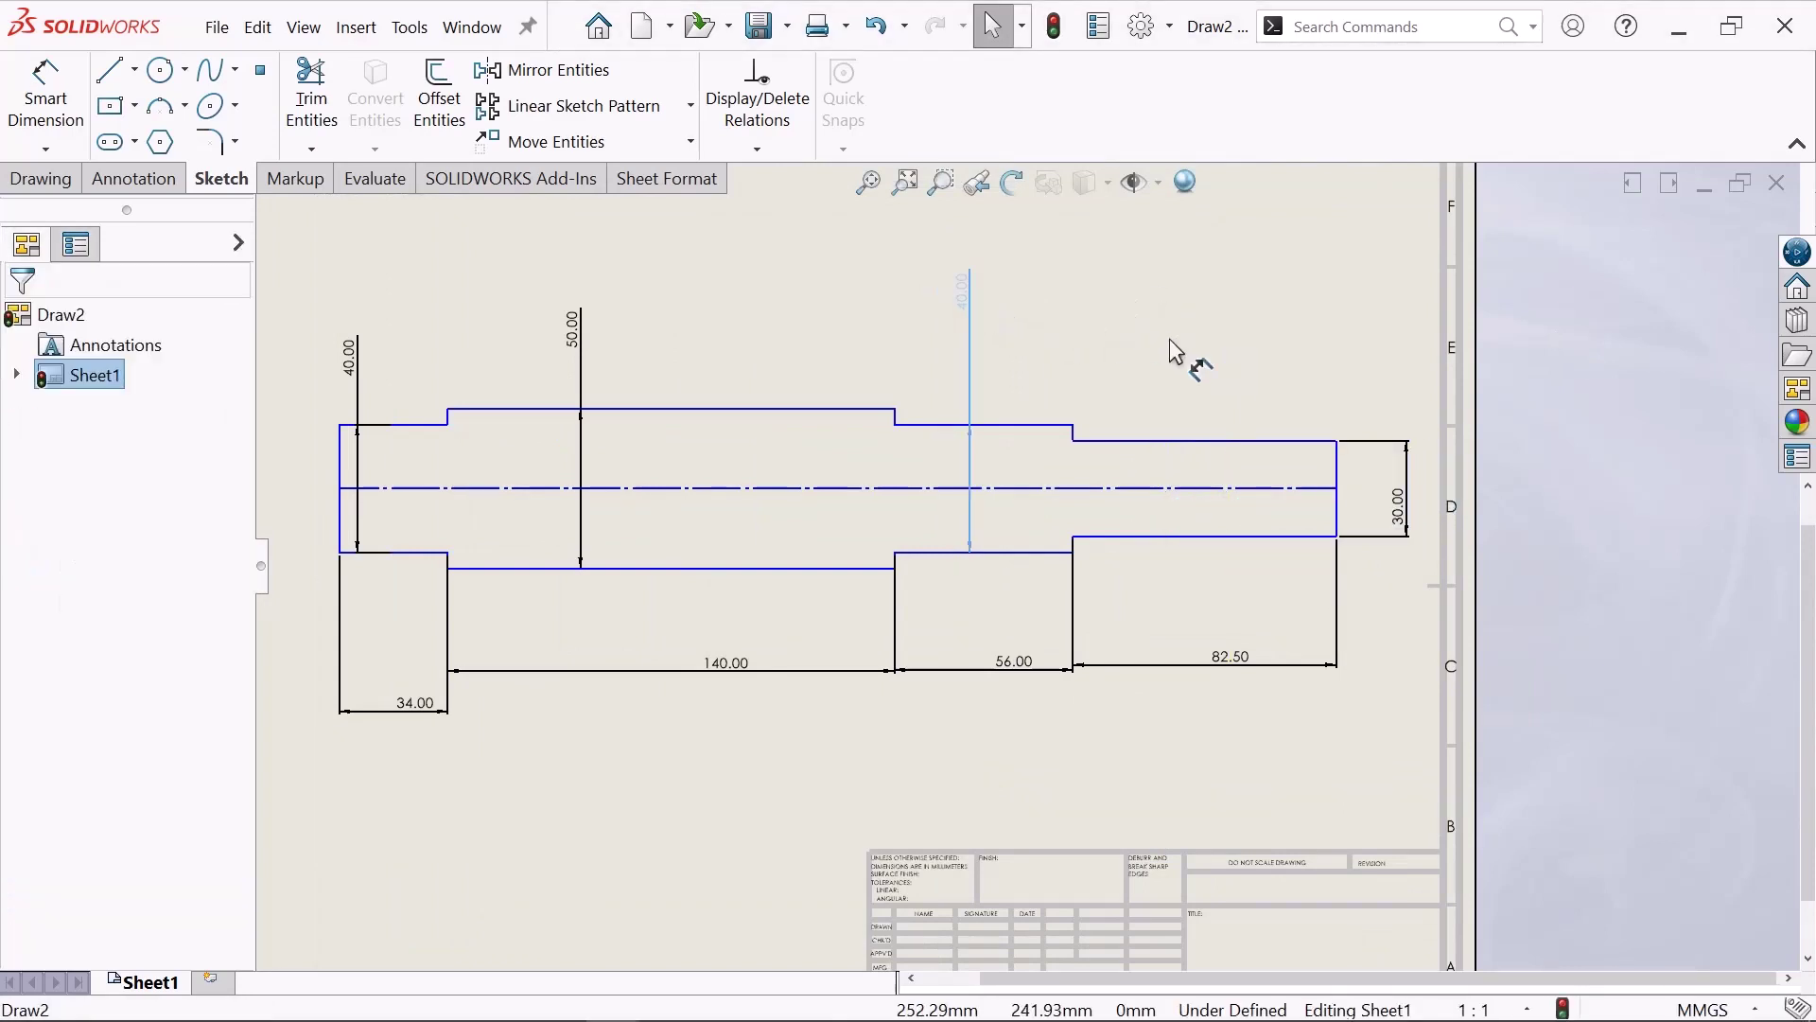
{"action": "left_click", "coordinate": [1397, 468]}
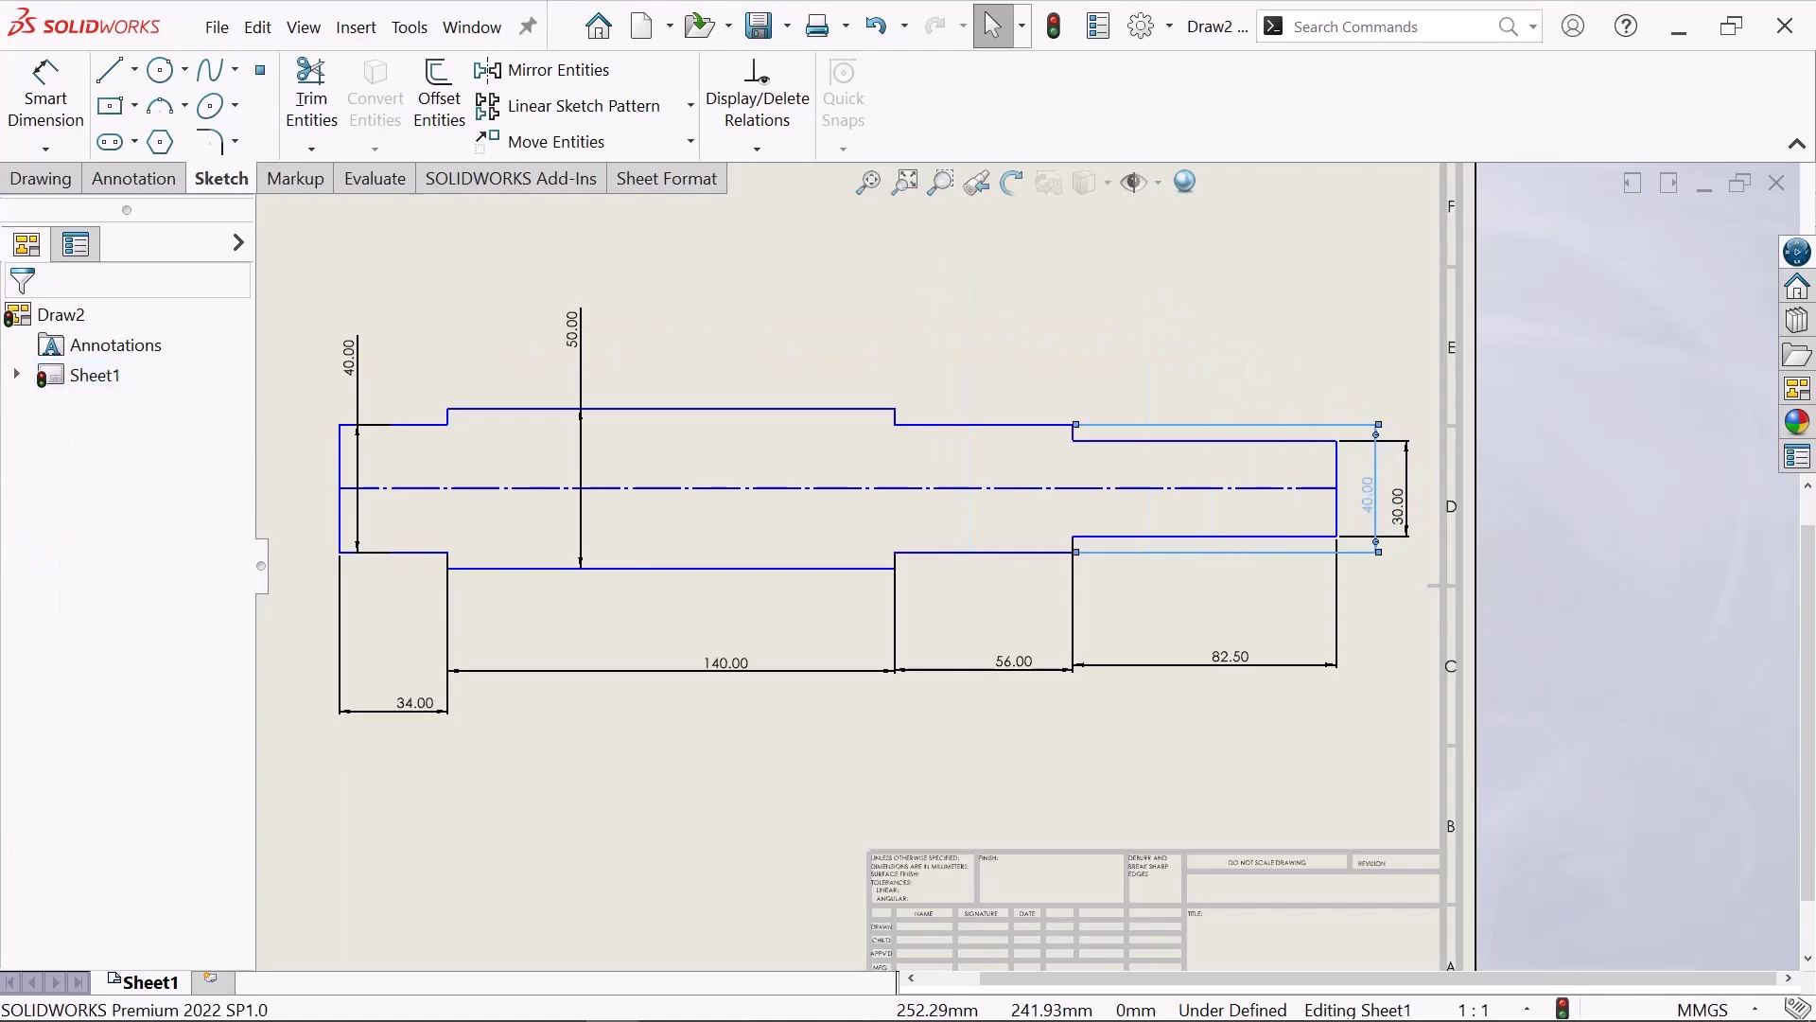
{"action": "left_click", "coordinate": [974, 310]}
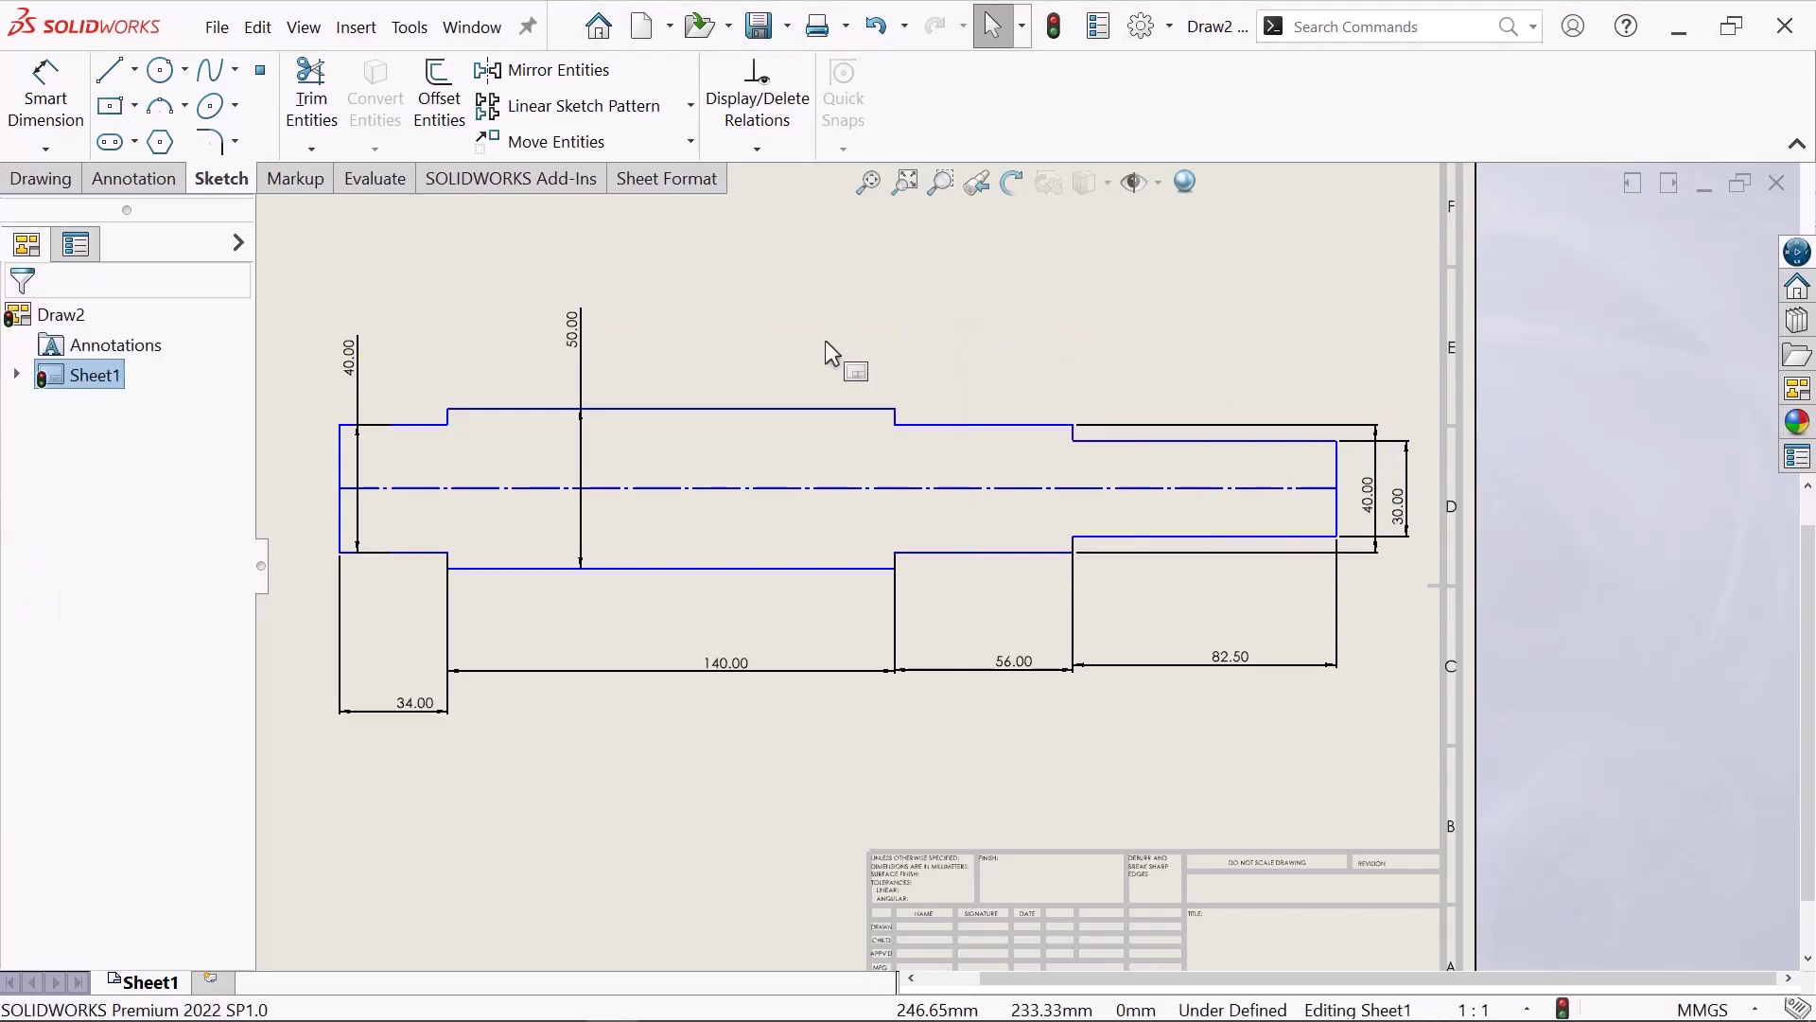
{"action": "scroll", "coordinate": [715, 357], "scroll_direction": "down", "scroll_amount": 4}
{"action": "scroll", "coordinate": [590, 392], "scroll_direction": "up", "scroll_amount": 5}
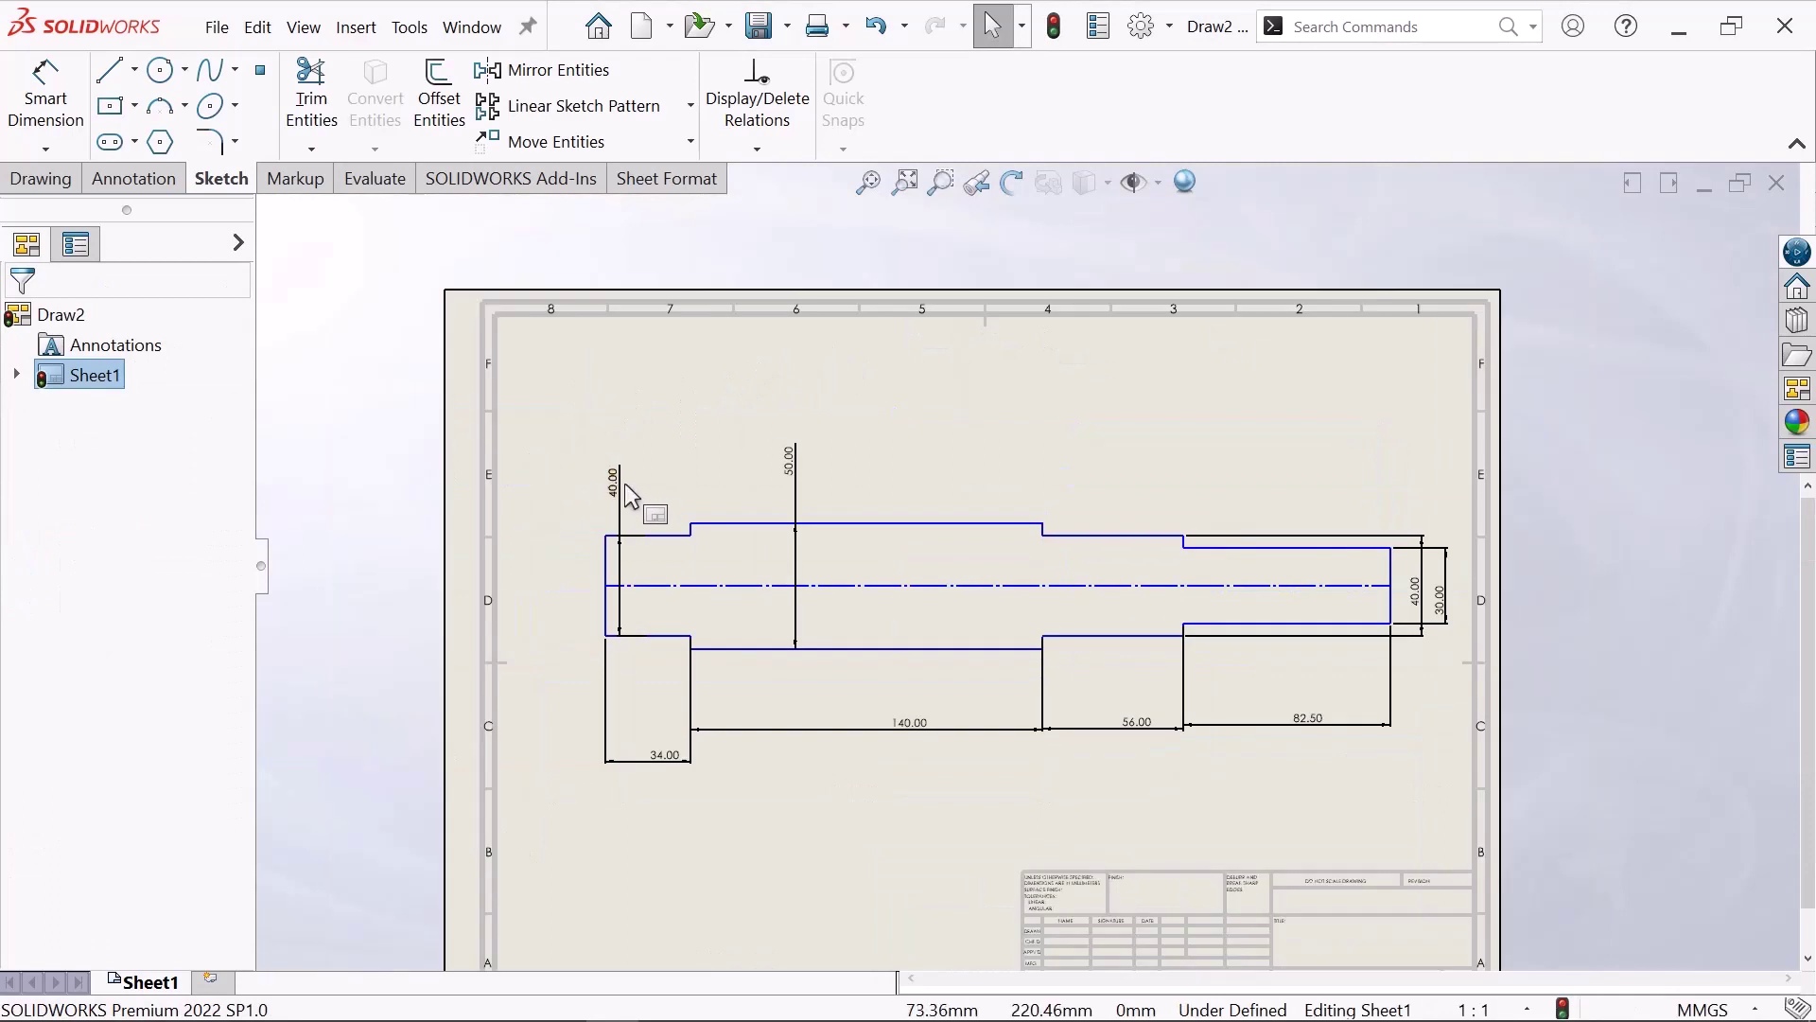
- Move the other 40.00 dimension out beside the shaft's left end
{"action": "left_click_drag", "start_coordinate": [620, 499], "coordinate": [558, 605]}
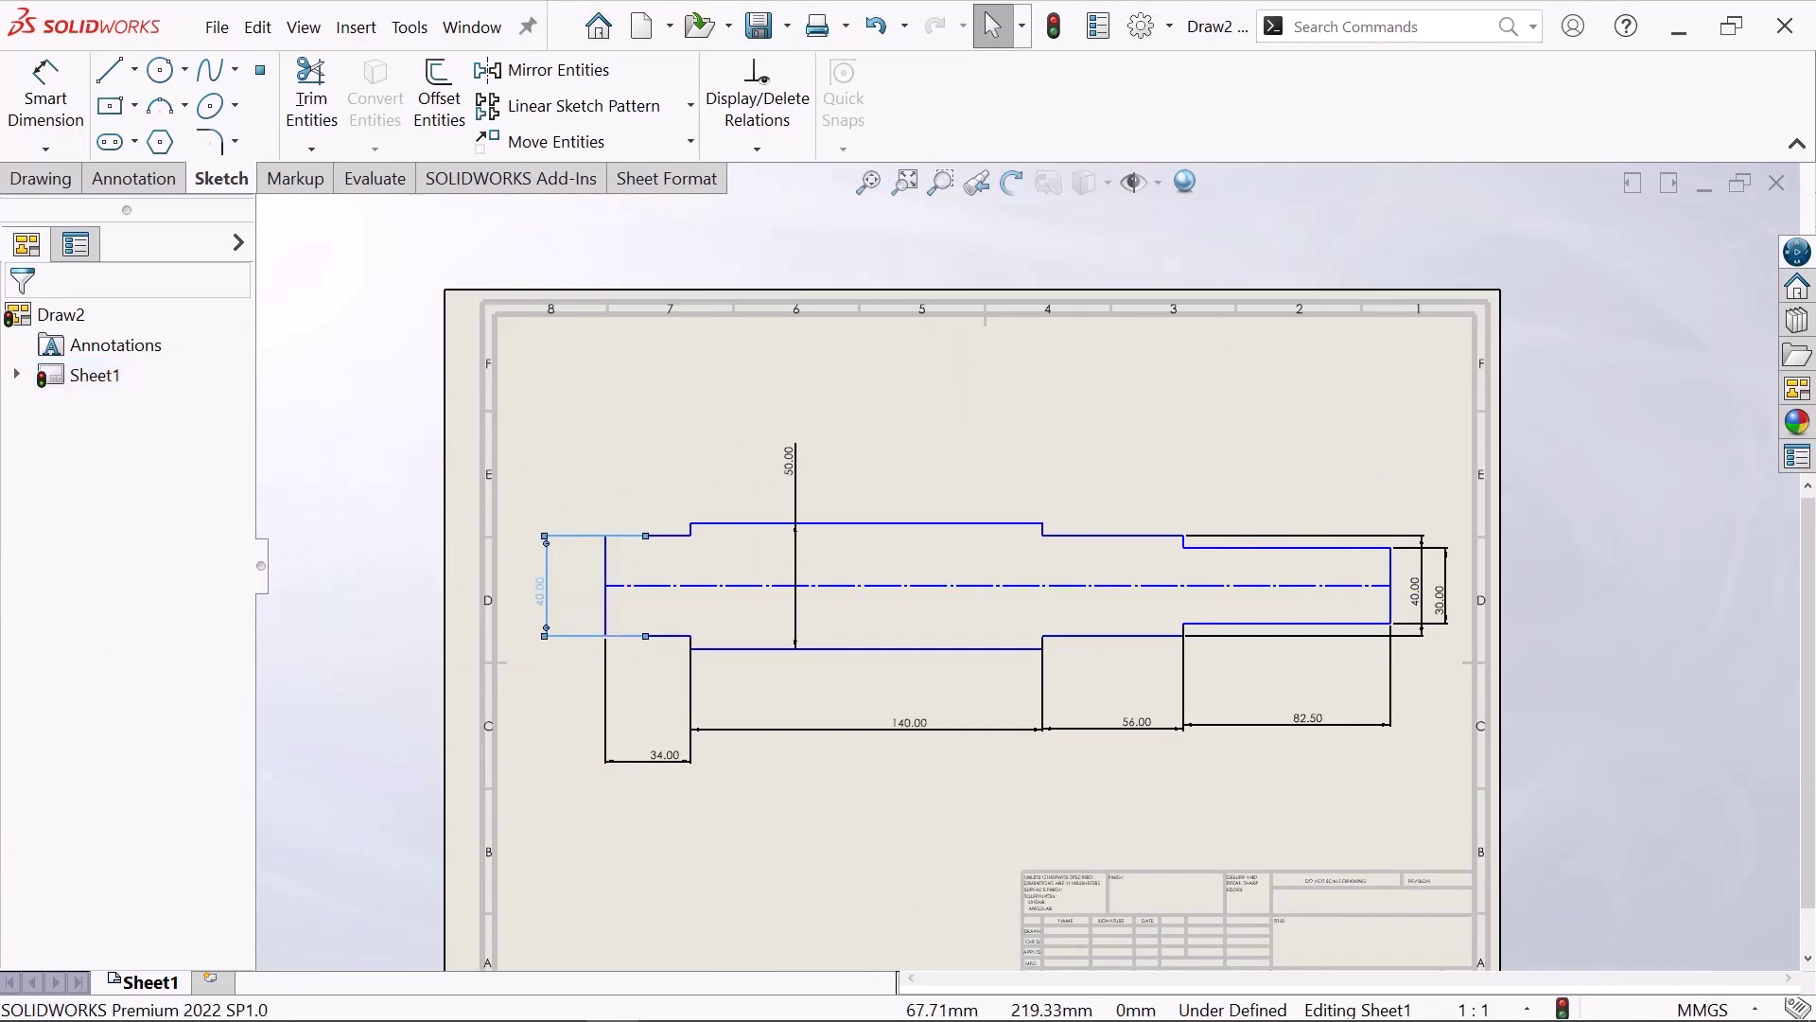
{"action": "left_click", "coordinate": [593, 667]}
{"action": "scroll", "coordinate": [786, 656], "scroll_direction": "up", "scroll_amount": 1}
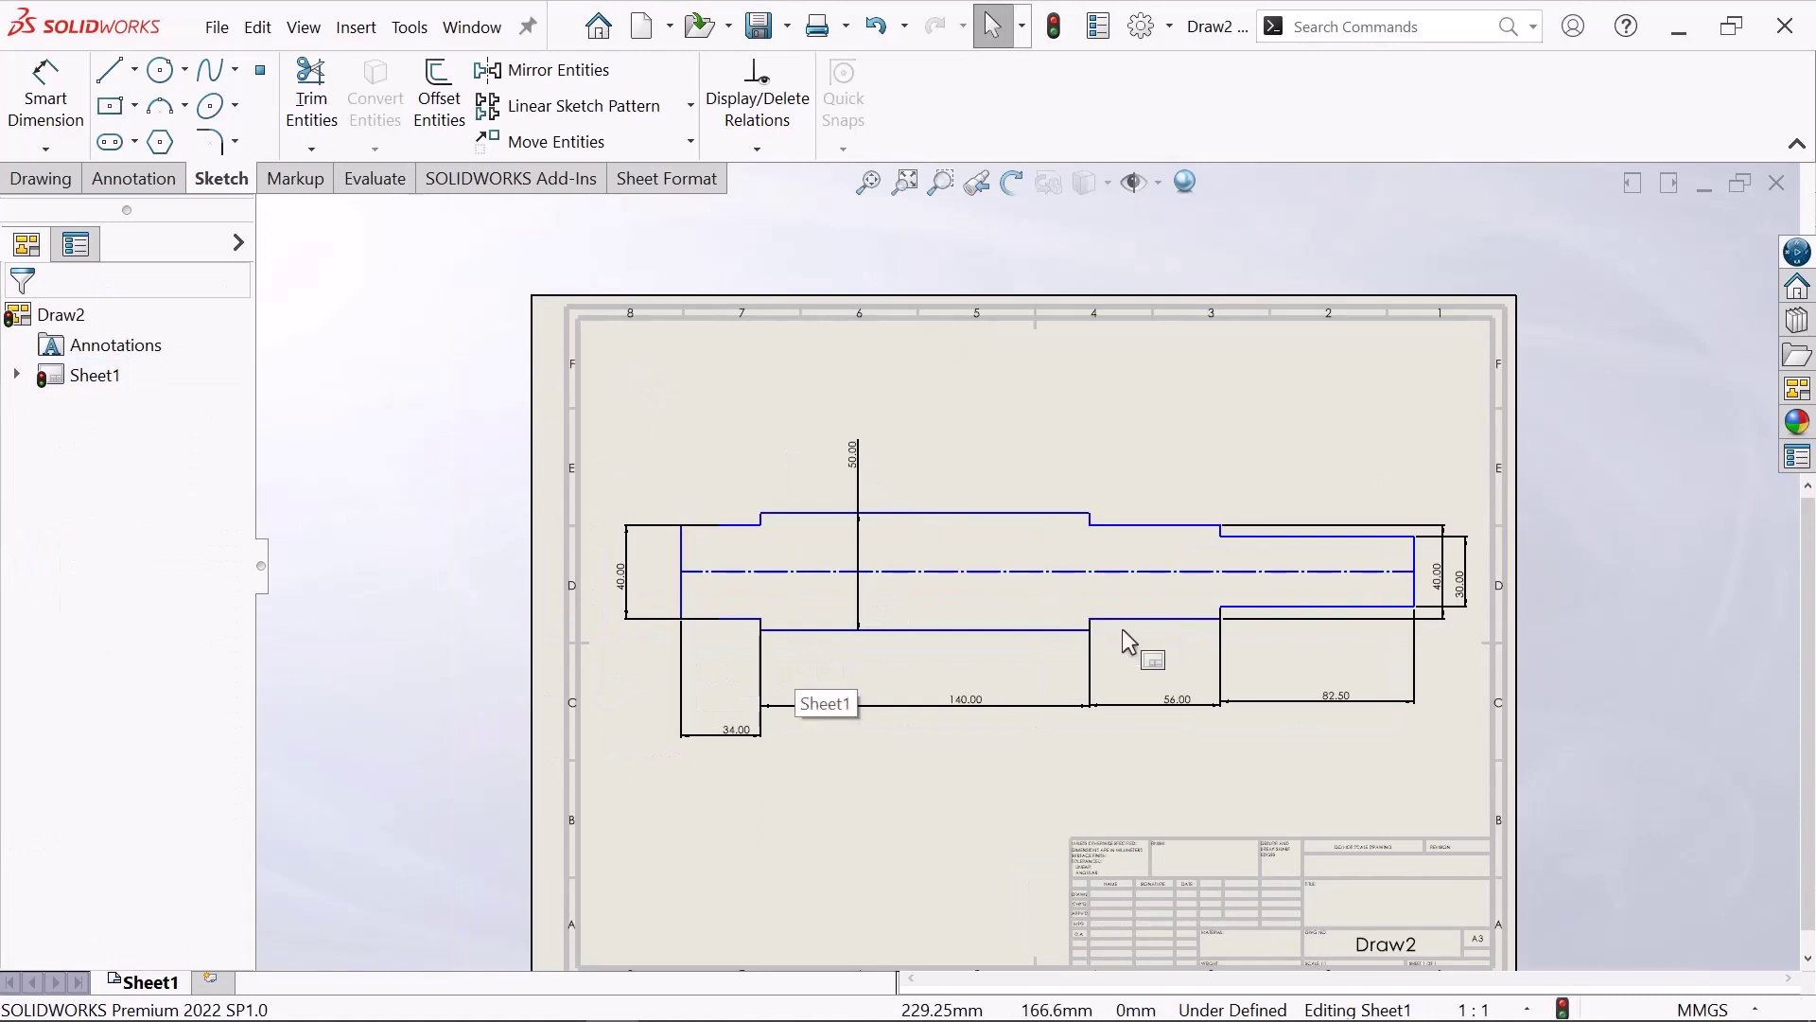
{"action": "scroll", "coordinate": [1163, 636], "scroll_direction": "up", "scroll_amount": 1}
{"action": "scroll", "coordinate": [1184, 637], "scroll_direction": "up", "scroll_amount": 1}
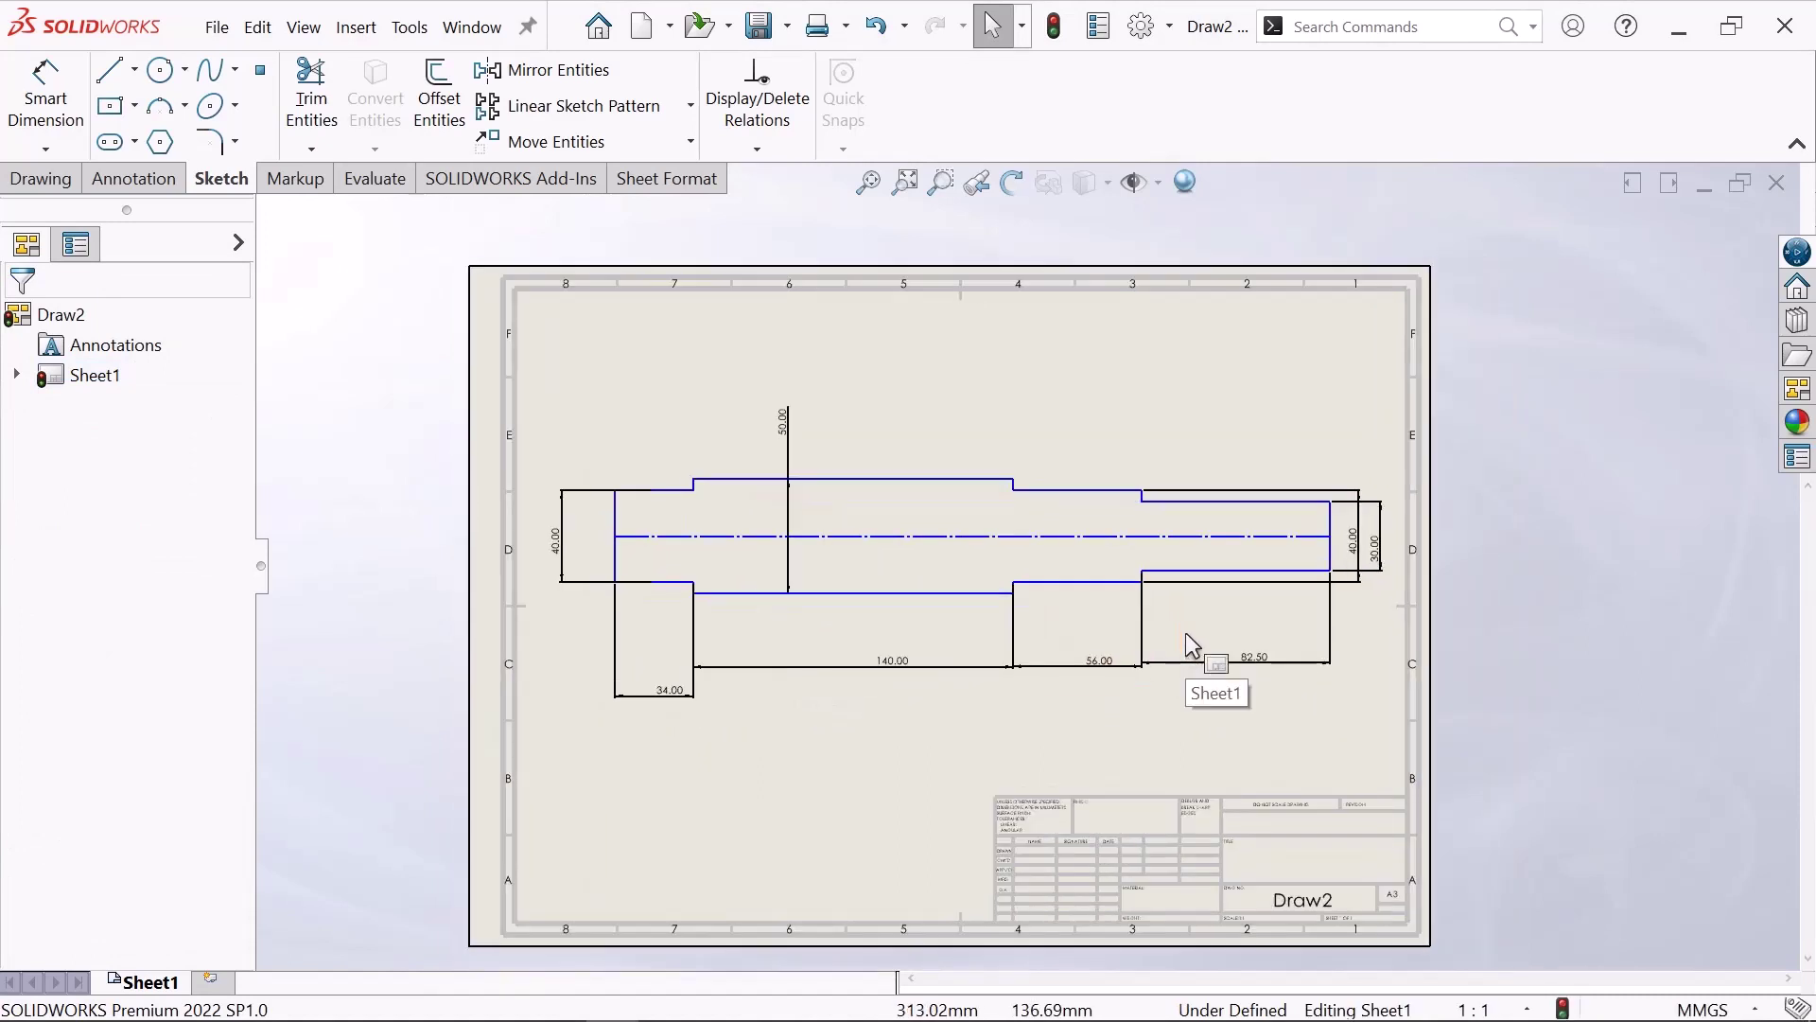
{"action": "scroll", "coordinate": [1046, 598], "scroll_direction": "down", "scroll_amount": 1}
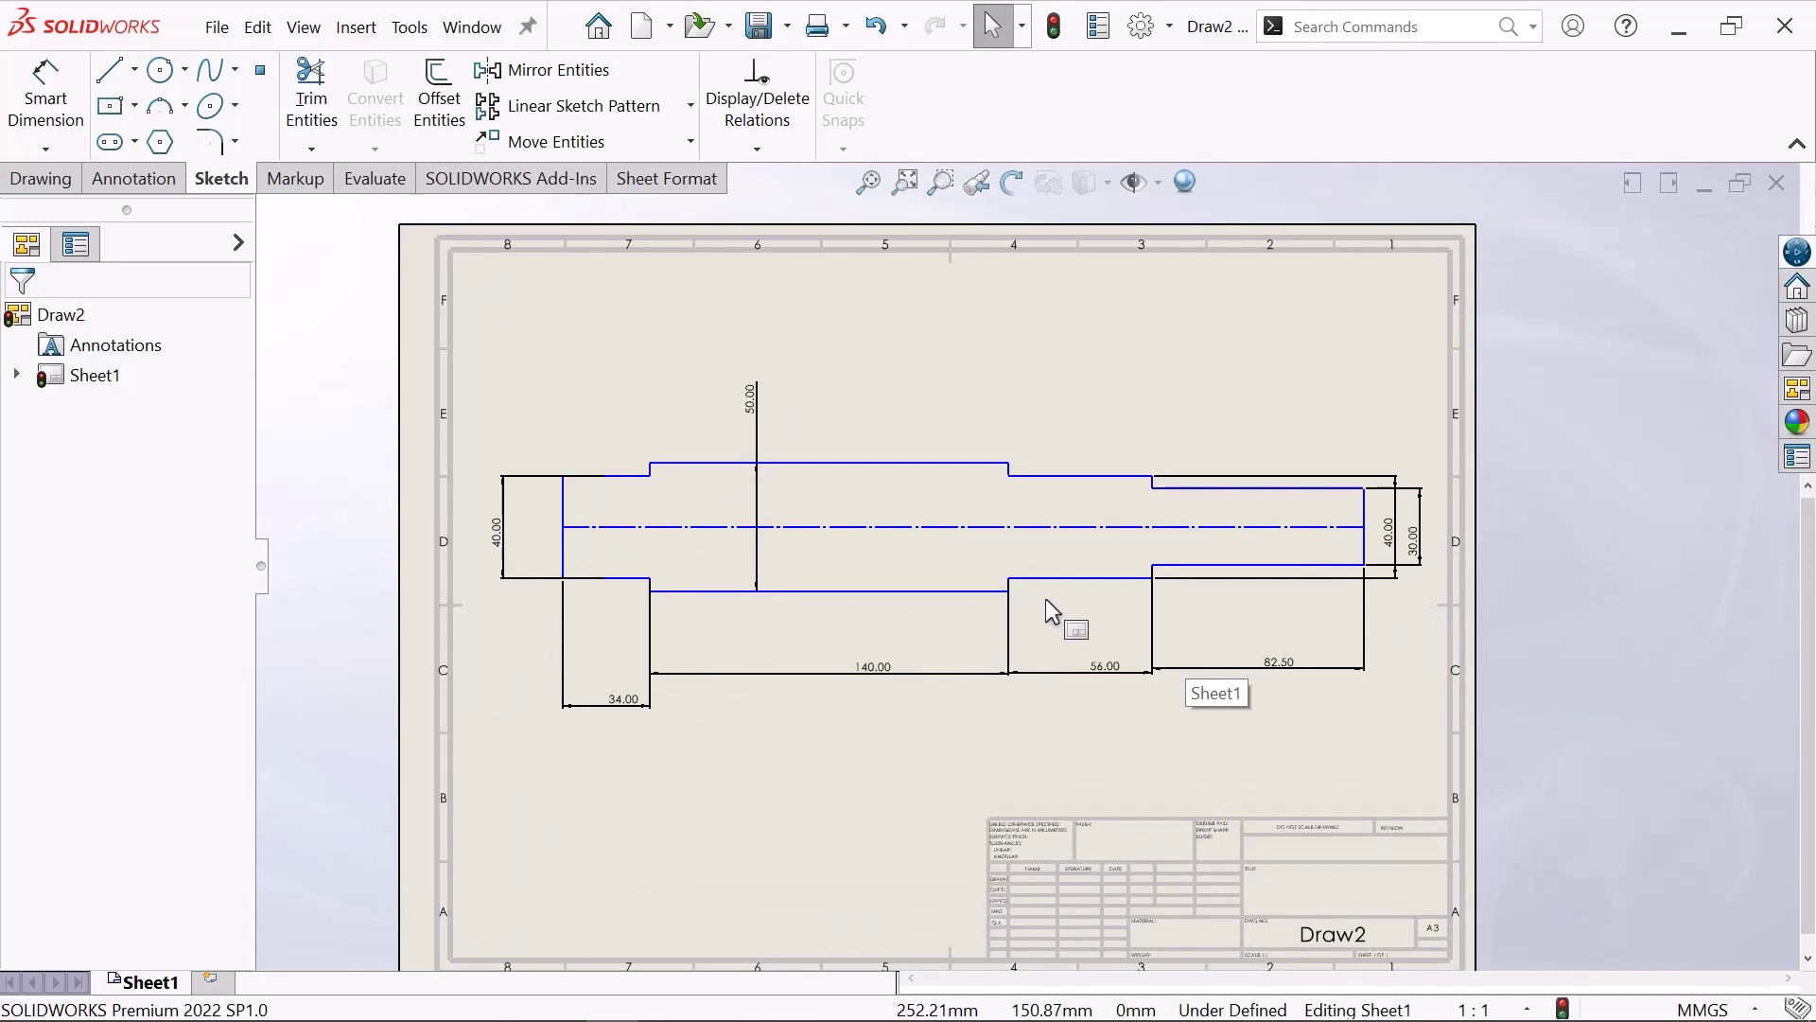
{"action": "scroll", "coordinate": [568, 515], "scroll_direction": "down", "scroll_amount": 1}
{"action": "scroll", "coordinate": [507, 474], "scroll_direction": "down", "scroll_amount": 1}
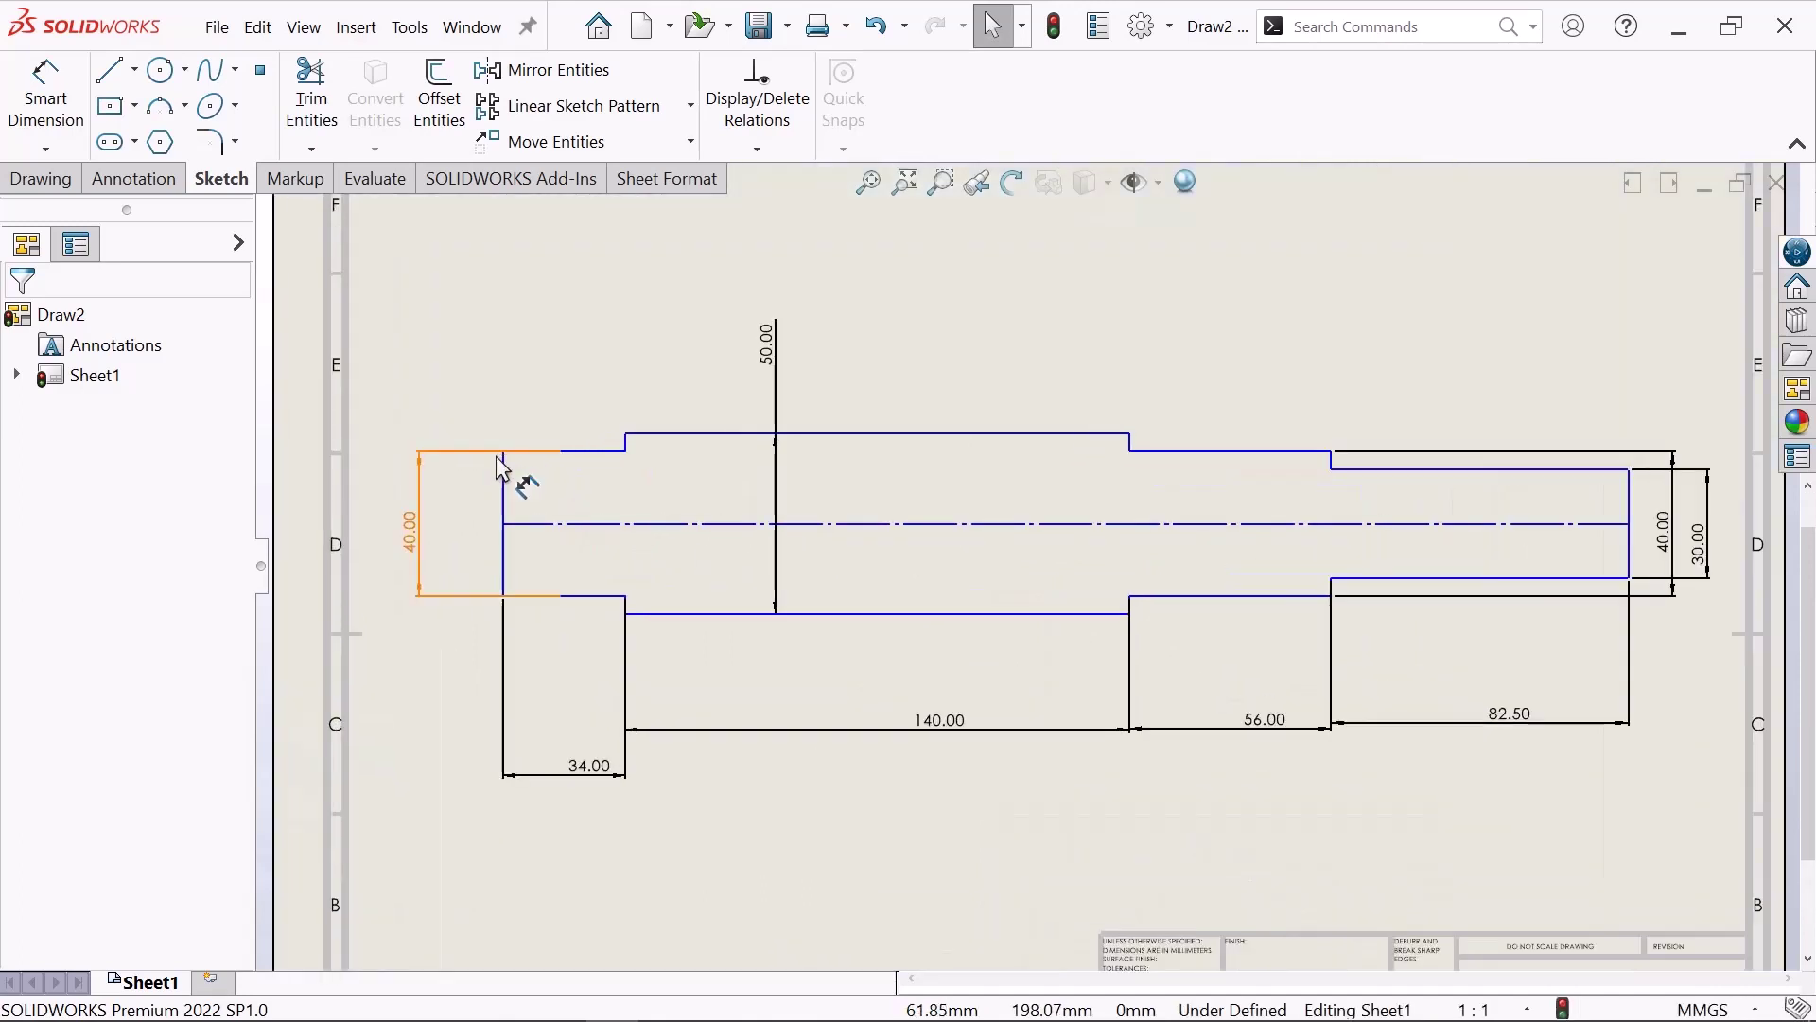
- Start a sketch chamfer using angle-distance, 3 mm at 45°
{"action": "left_click", "coordinate": [237, 143]}
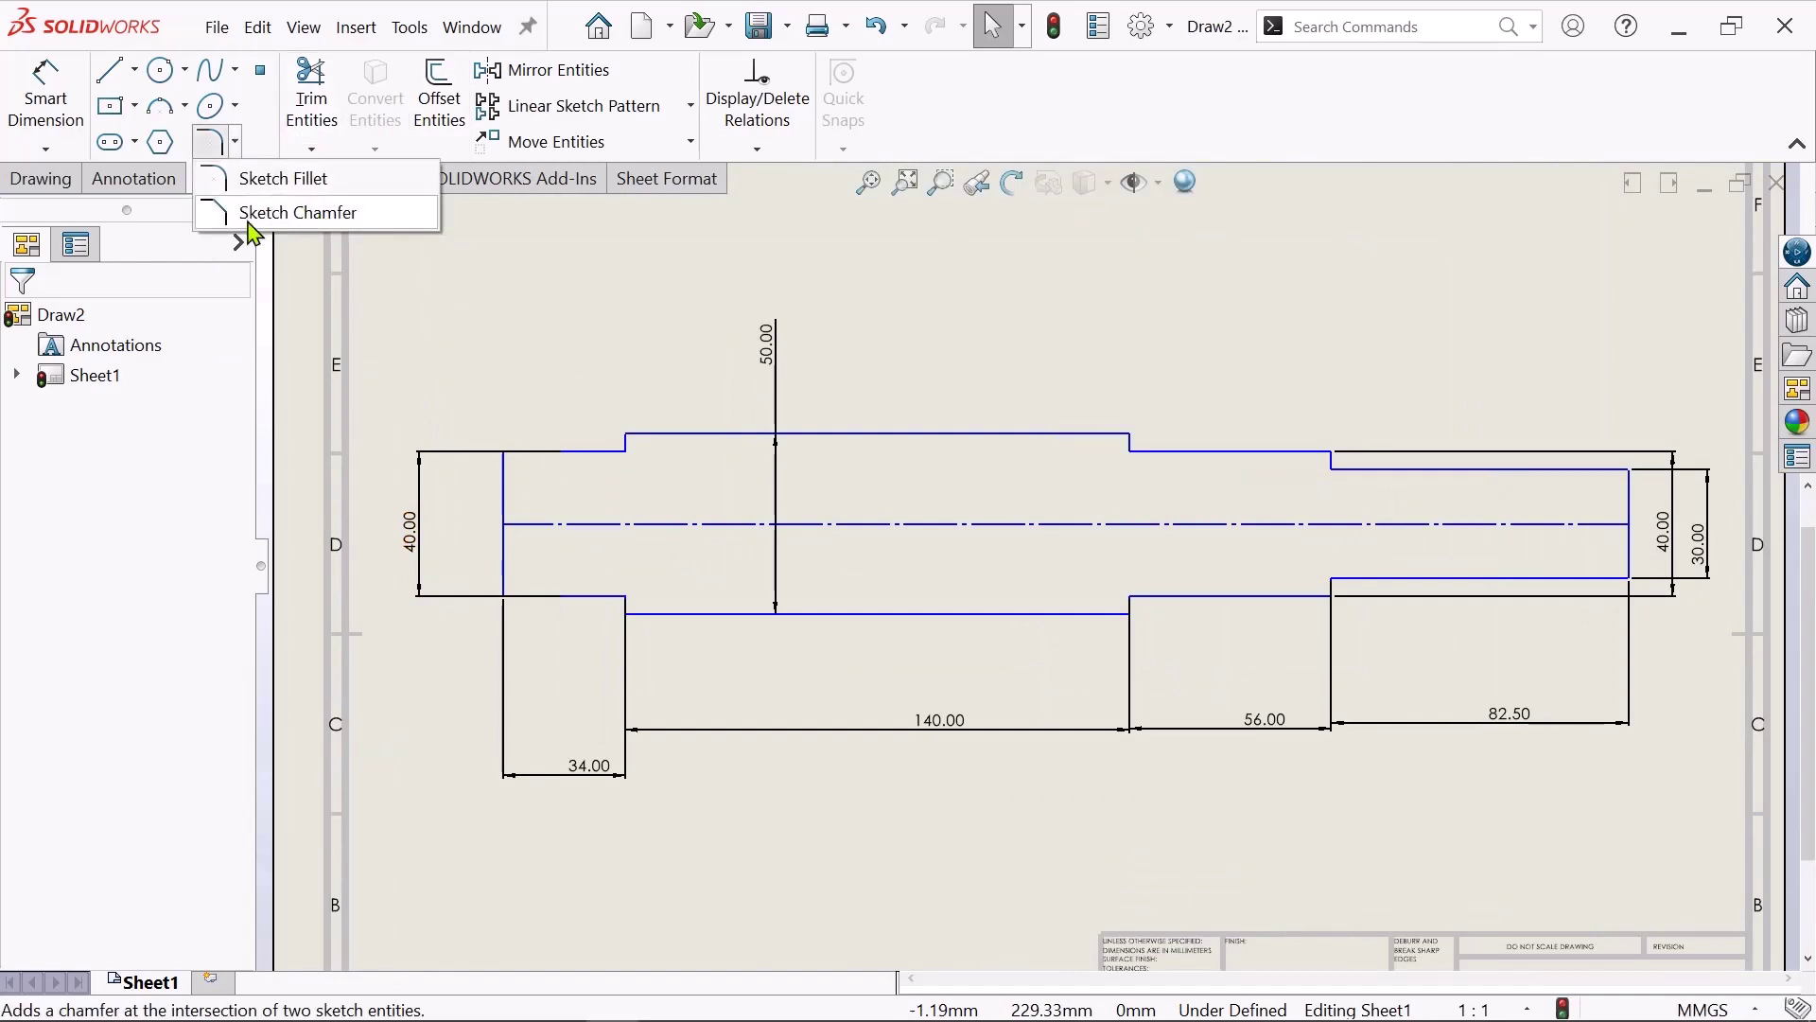
{"action": "left_click", "coordinate": [303, 217]}
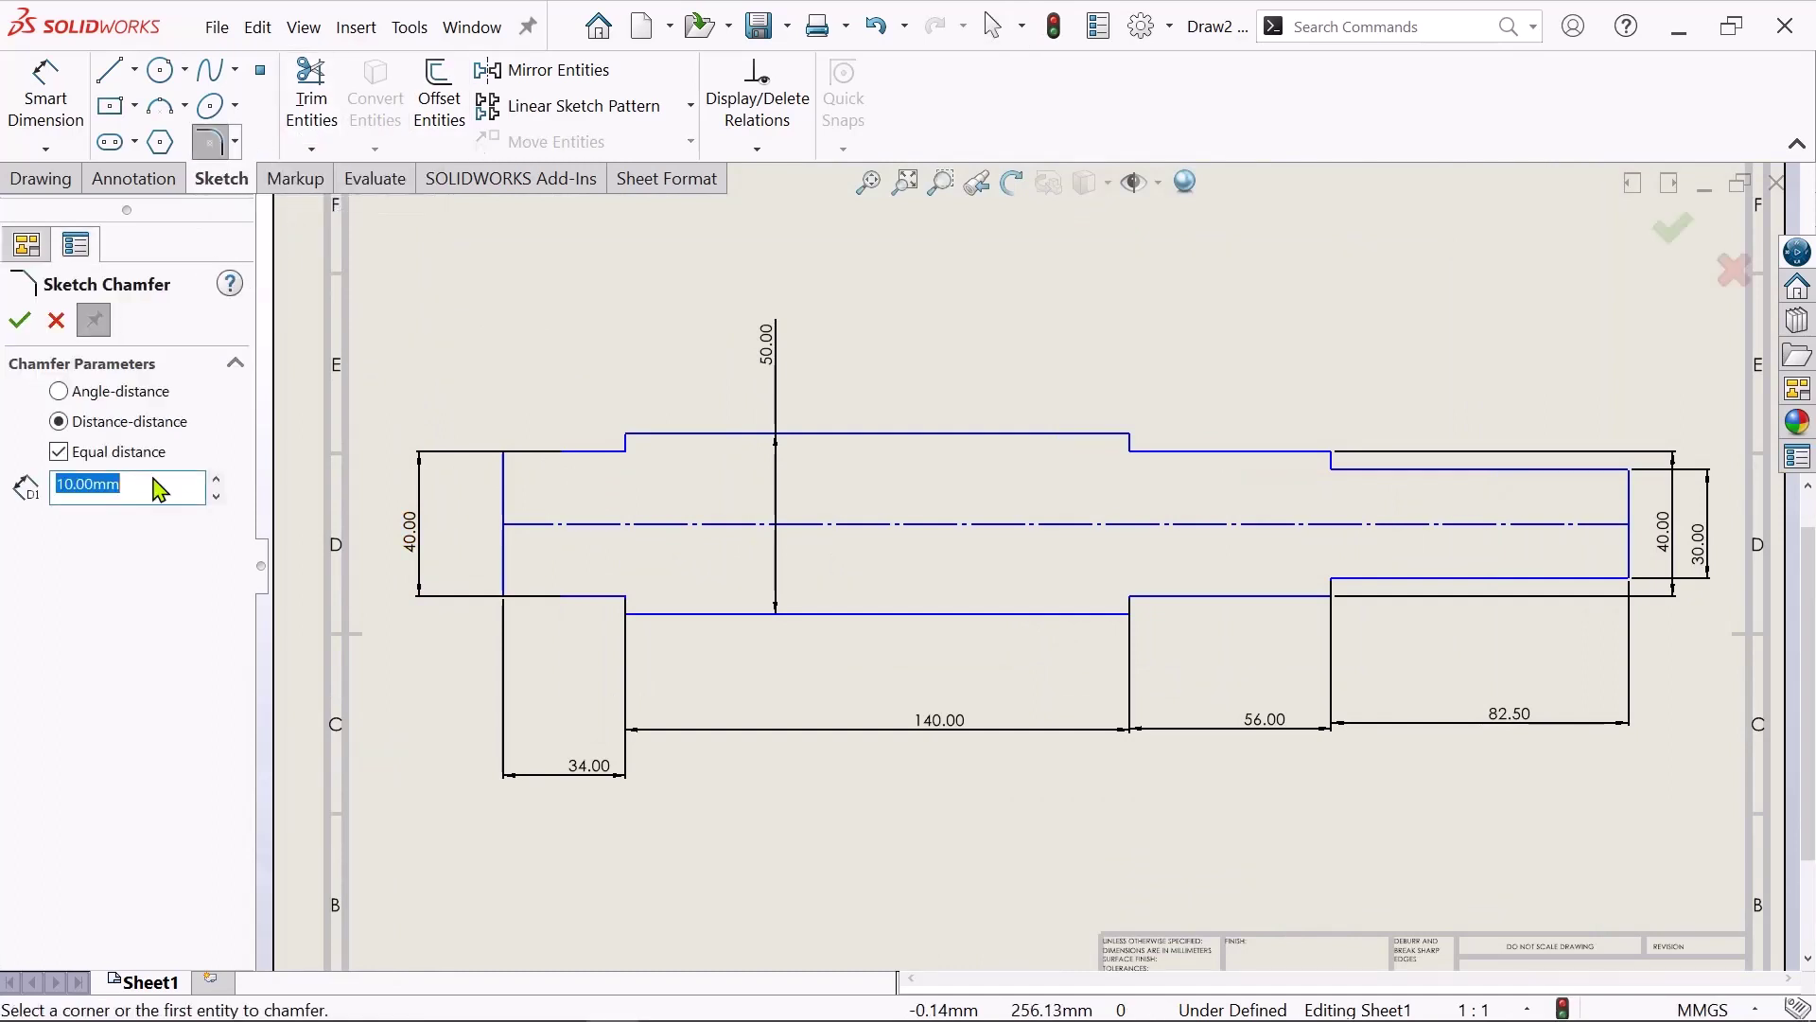
{"action": "left_click", "coordinate": [60, 393]}
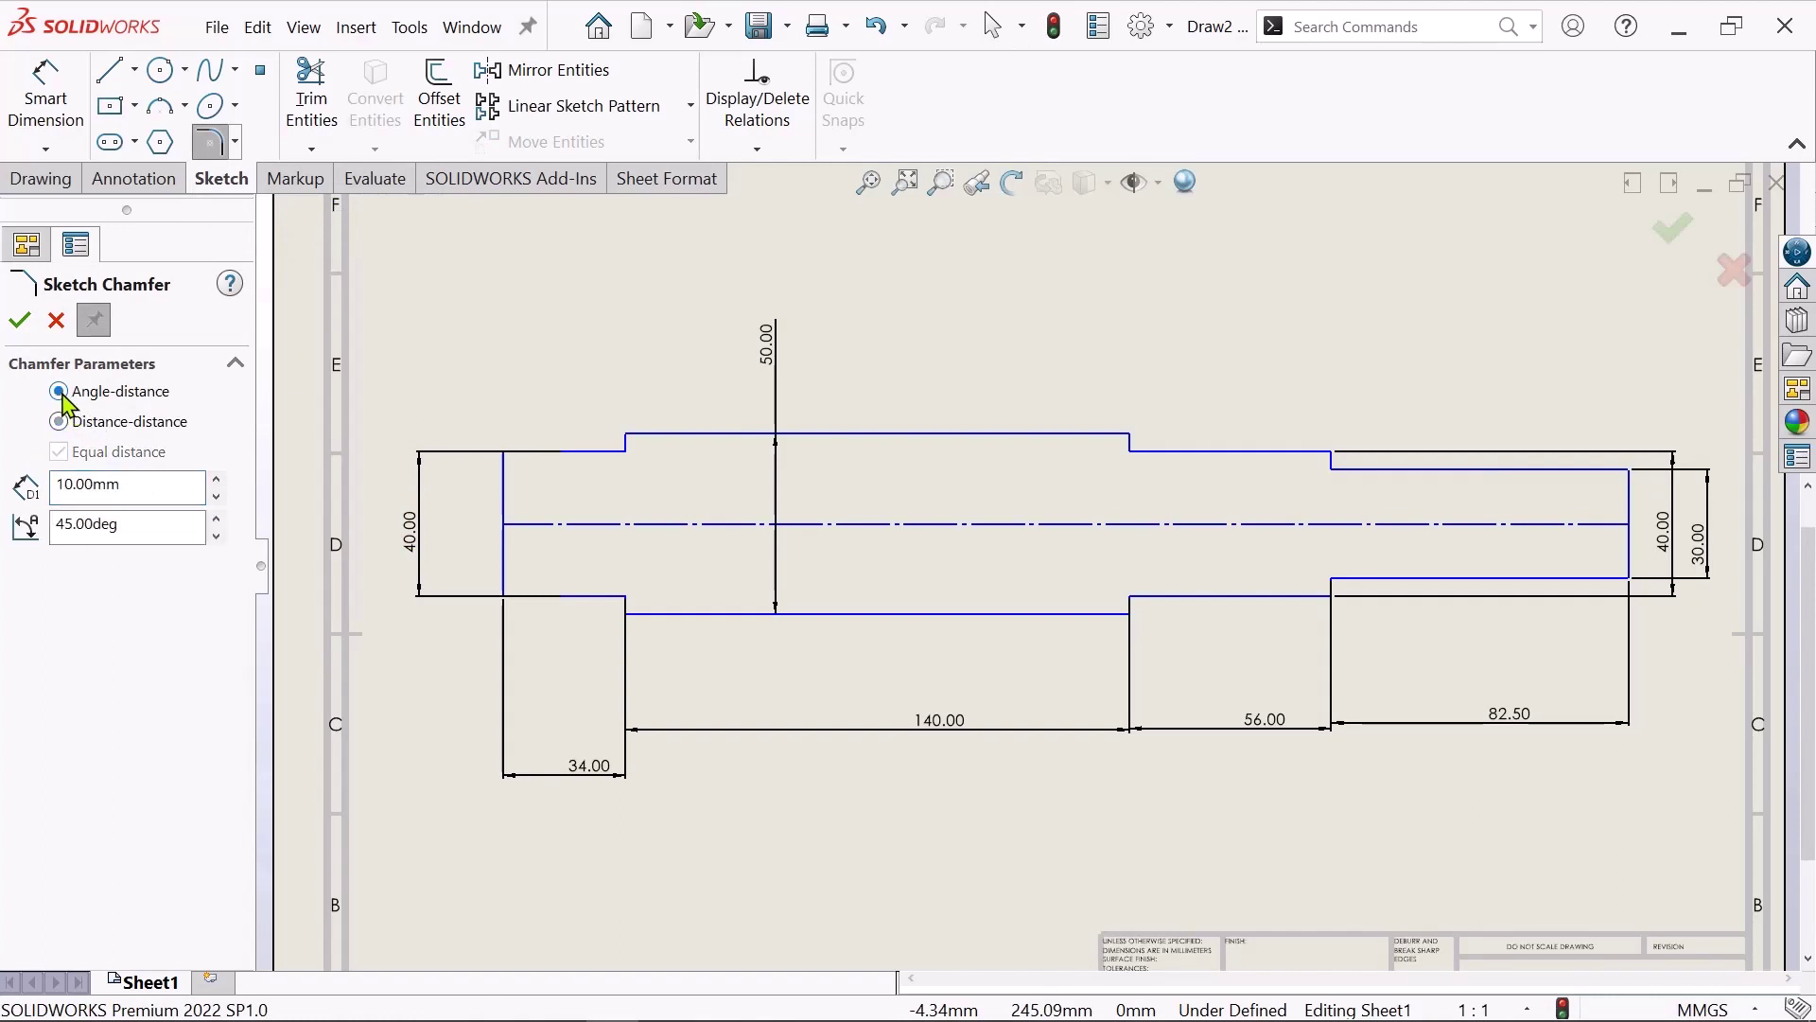
{"action": "double_click", "coordinate": [133, 490]}
{"action": "type", "text": "3"}
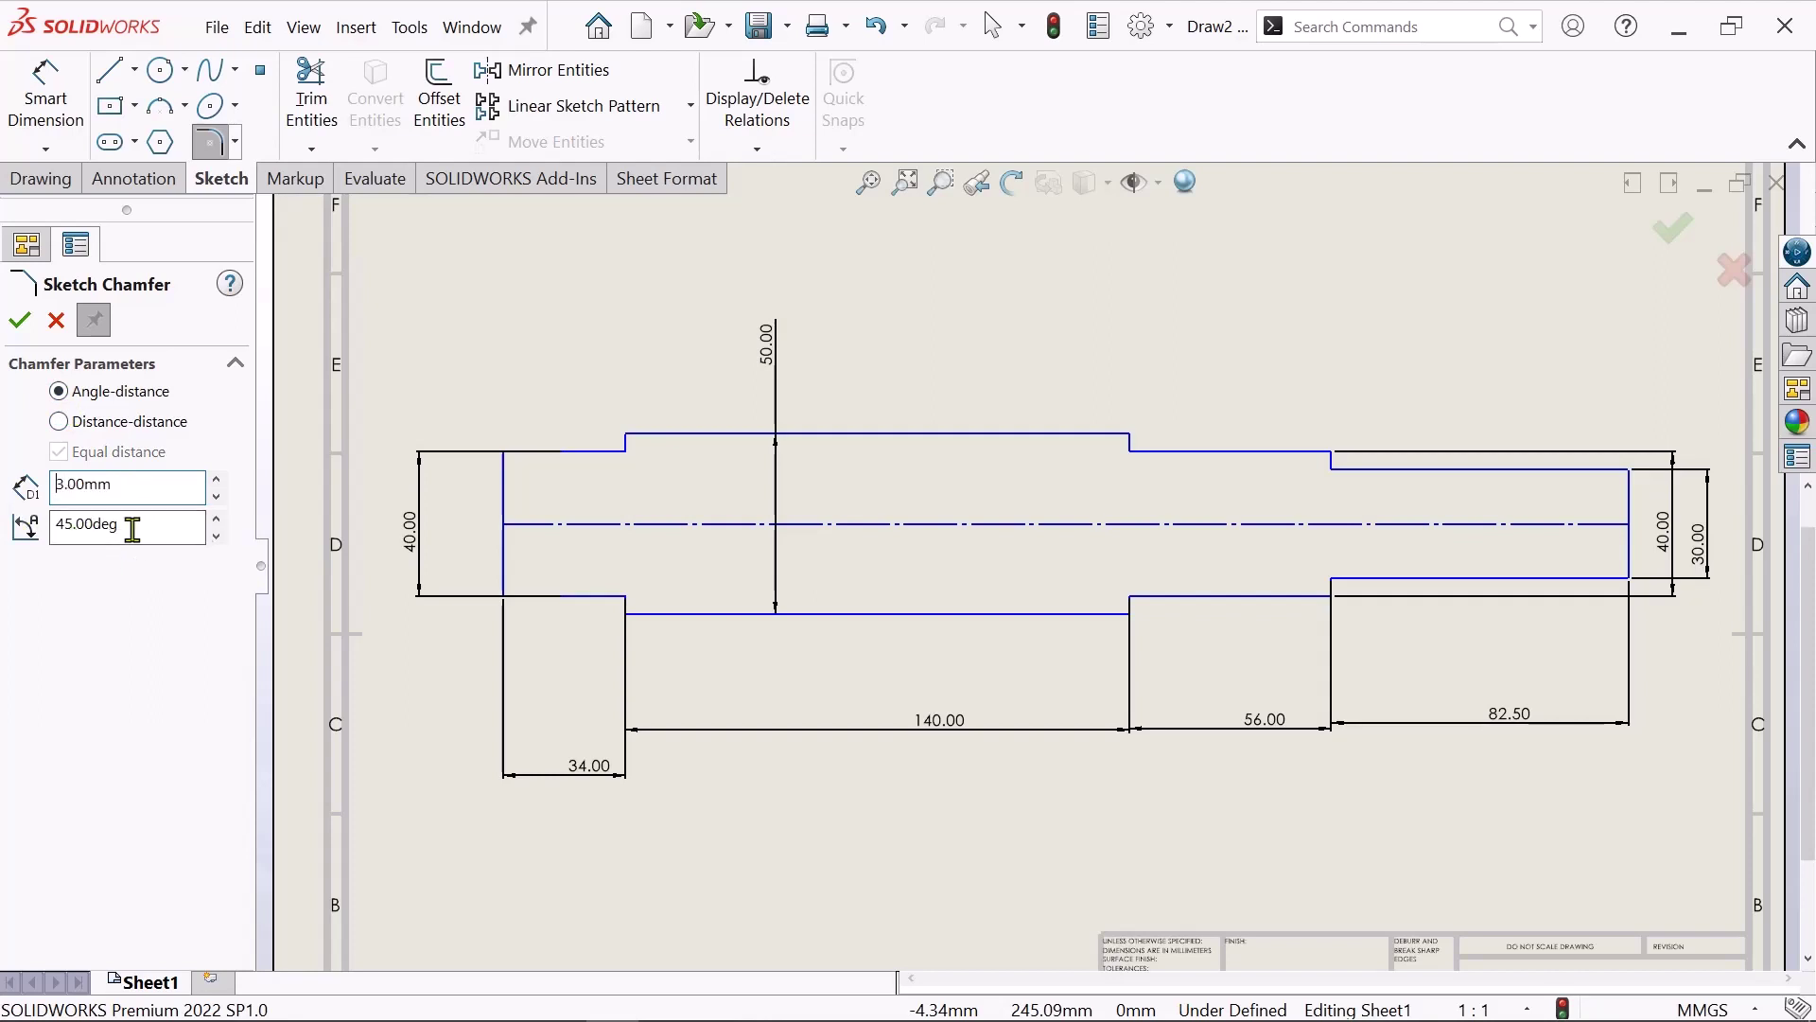
{"action": "scroll", "coordinate": [572, 509], "scroll_direction": "down", "scroll_amount": 5}
{"action": "scroll", "coordinate": [573, 509], "scroll_direction": "up", "scroll_amount": 3}
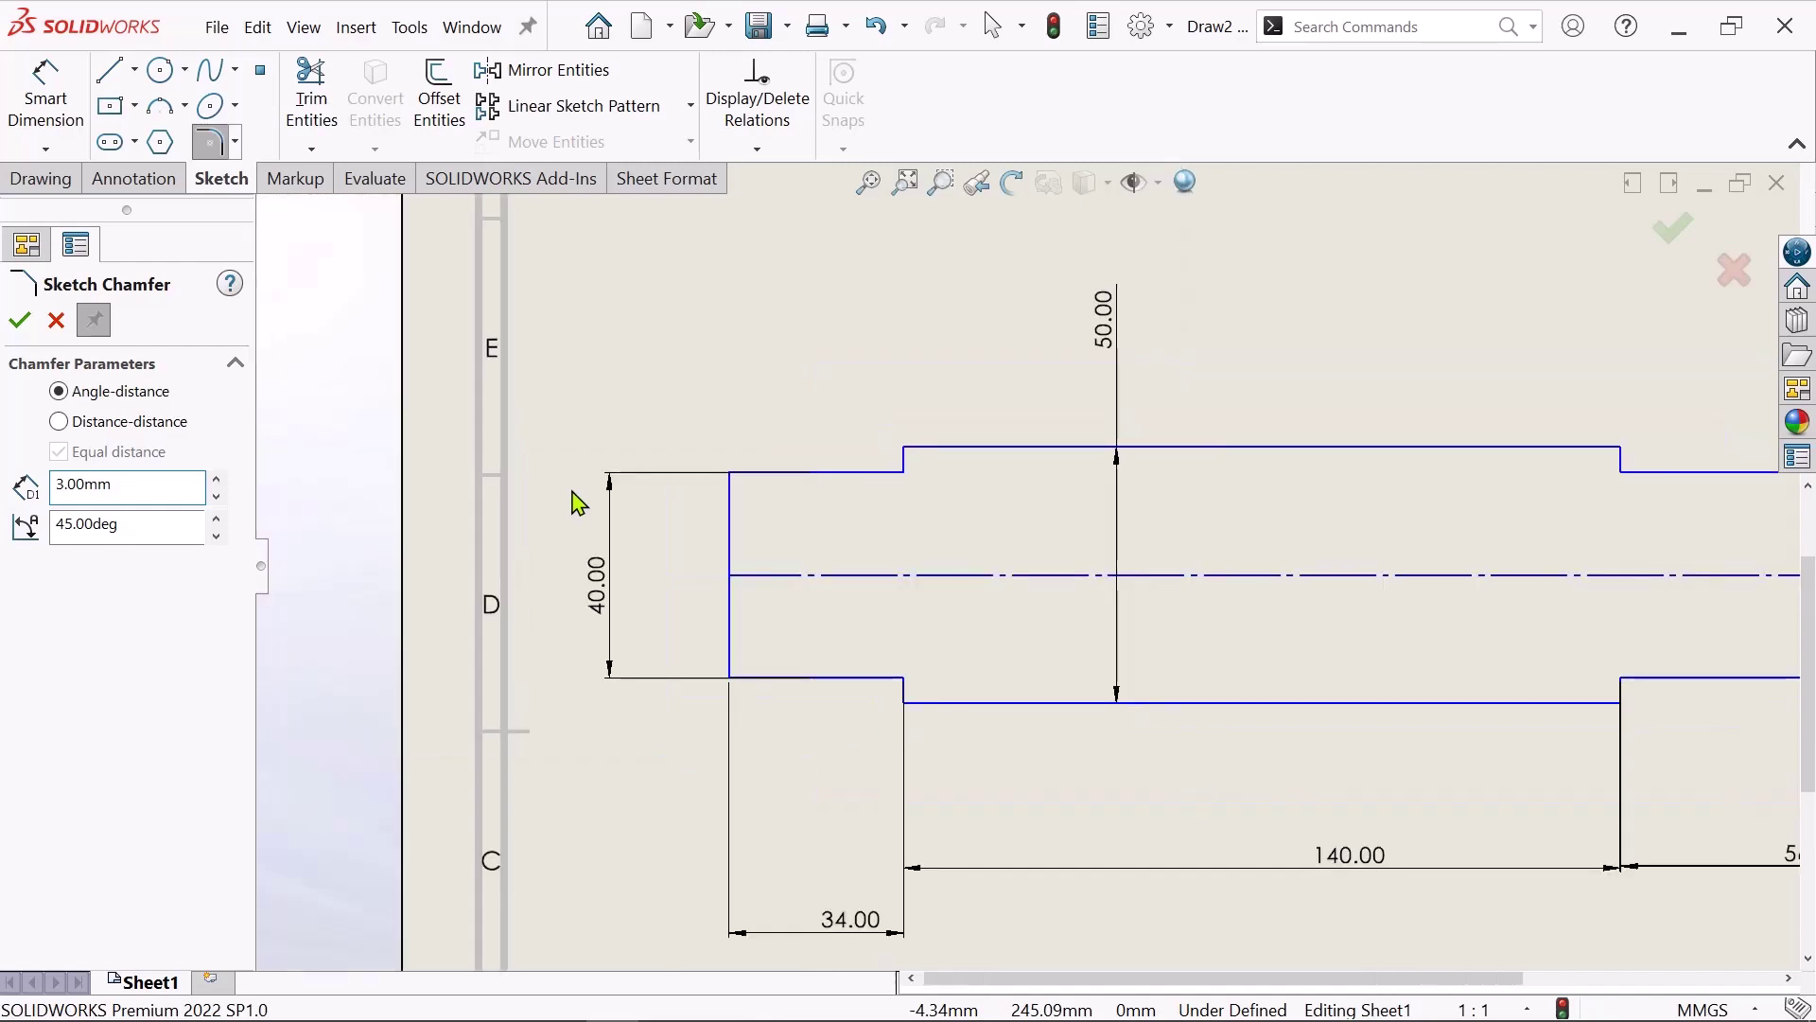
{"action": "scroll", "coordinate": [771, 459], "scroll_direction": "up", "scroll_amount": 4}
{"action": "scroll", "coordinate": [873, 539], "scroll_direction": "down", "scroll_amount": 4}
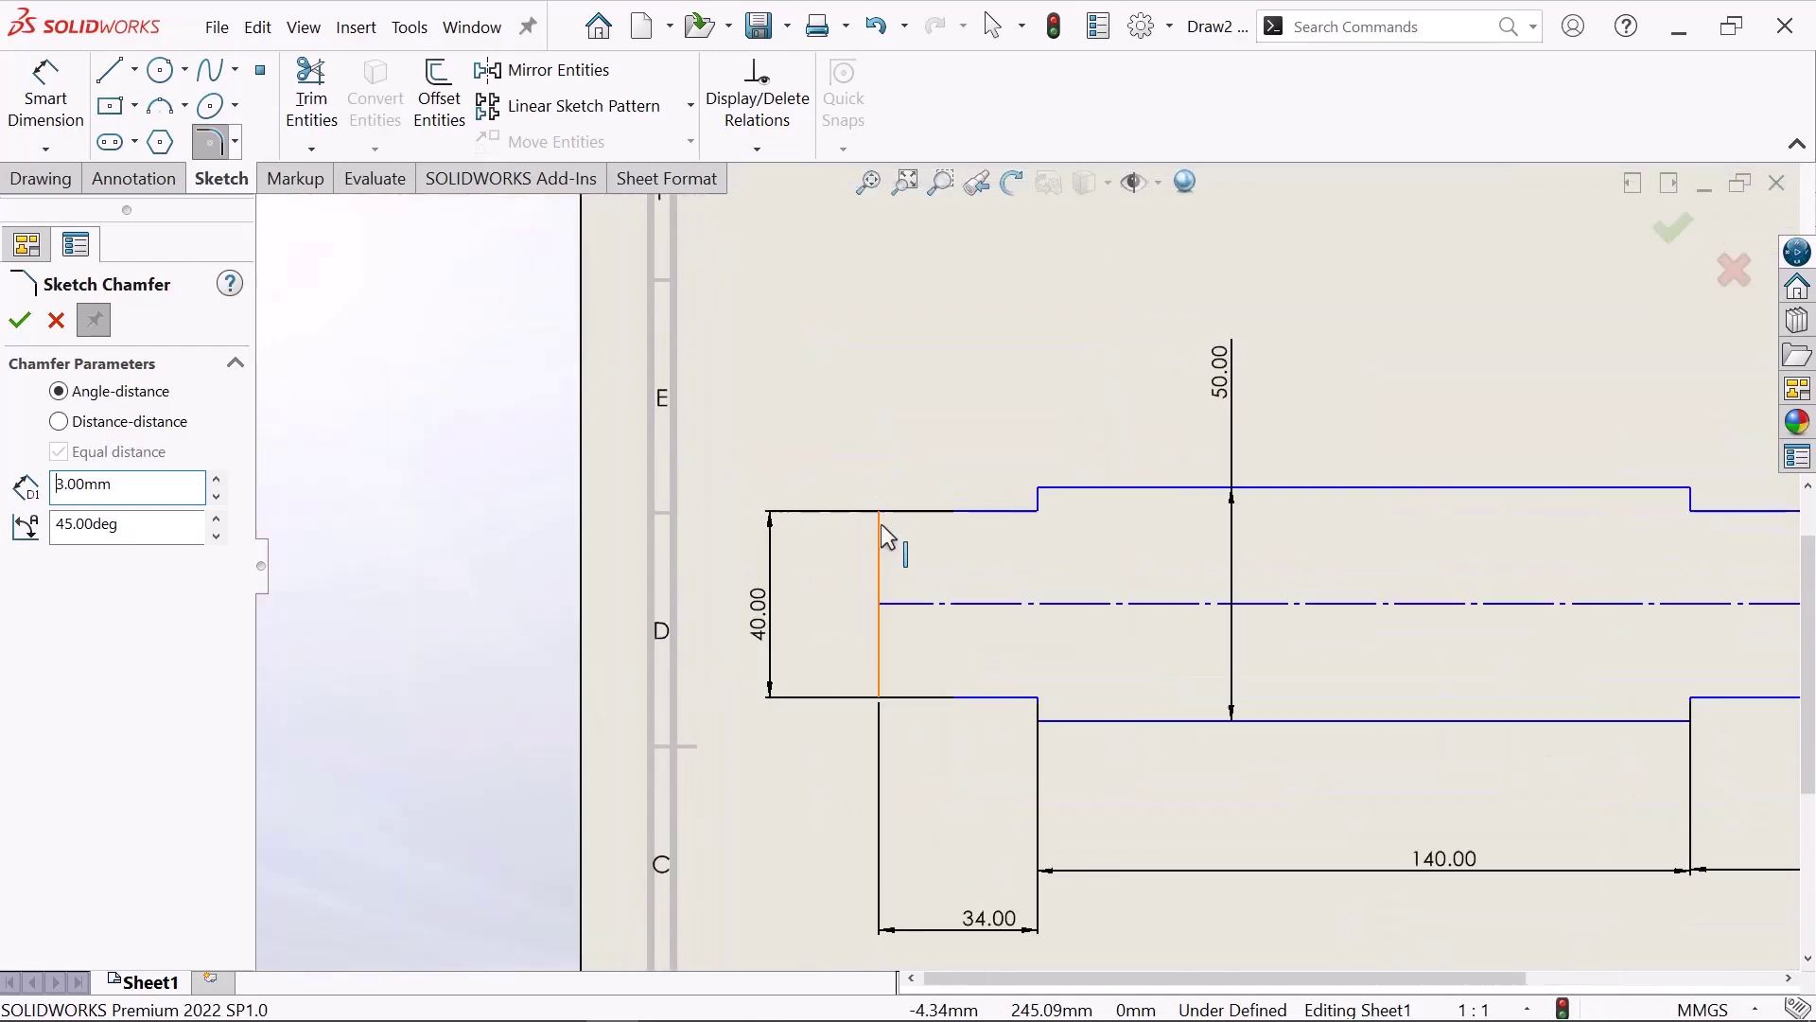
- Chamfer the top-left and bottom-left shaft corners, accepting the constraint warnings
{"action": "left_click", "coordinate": [880, 511]}
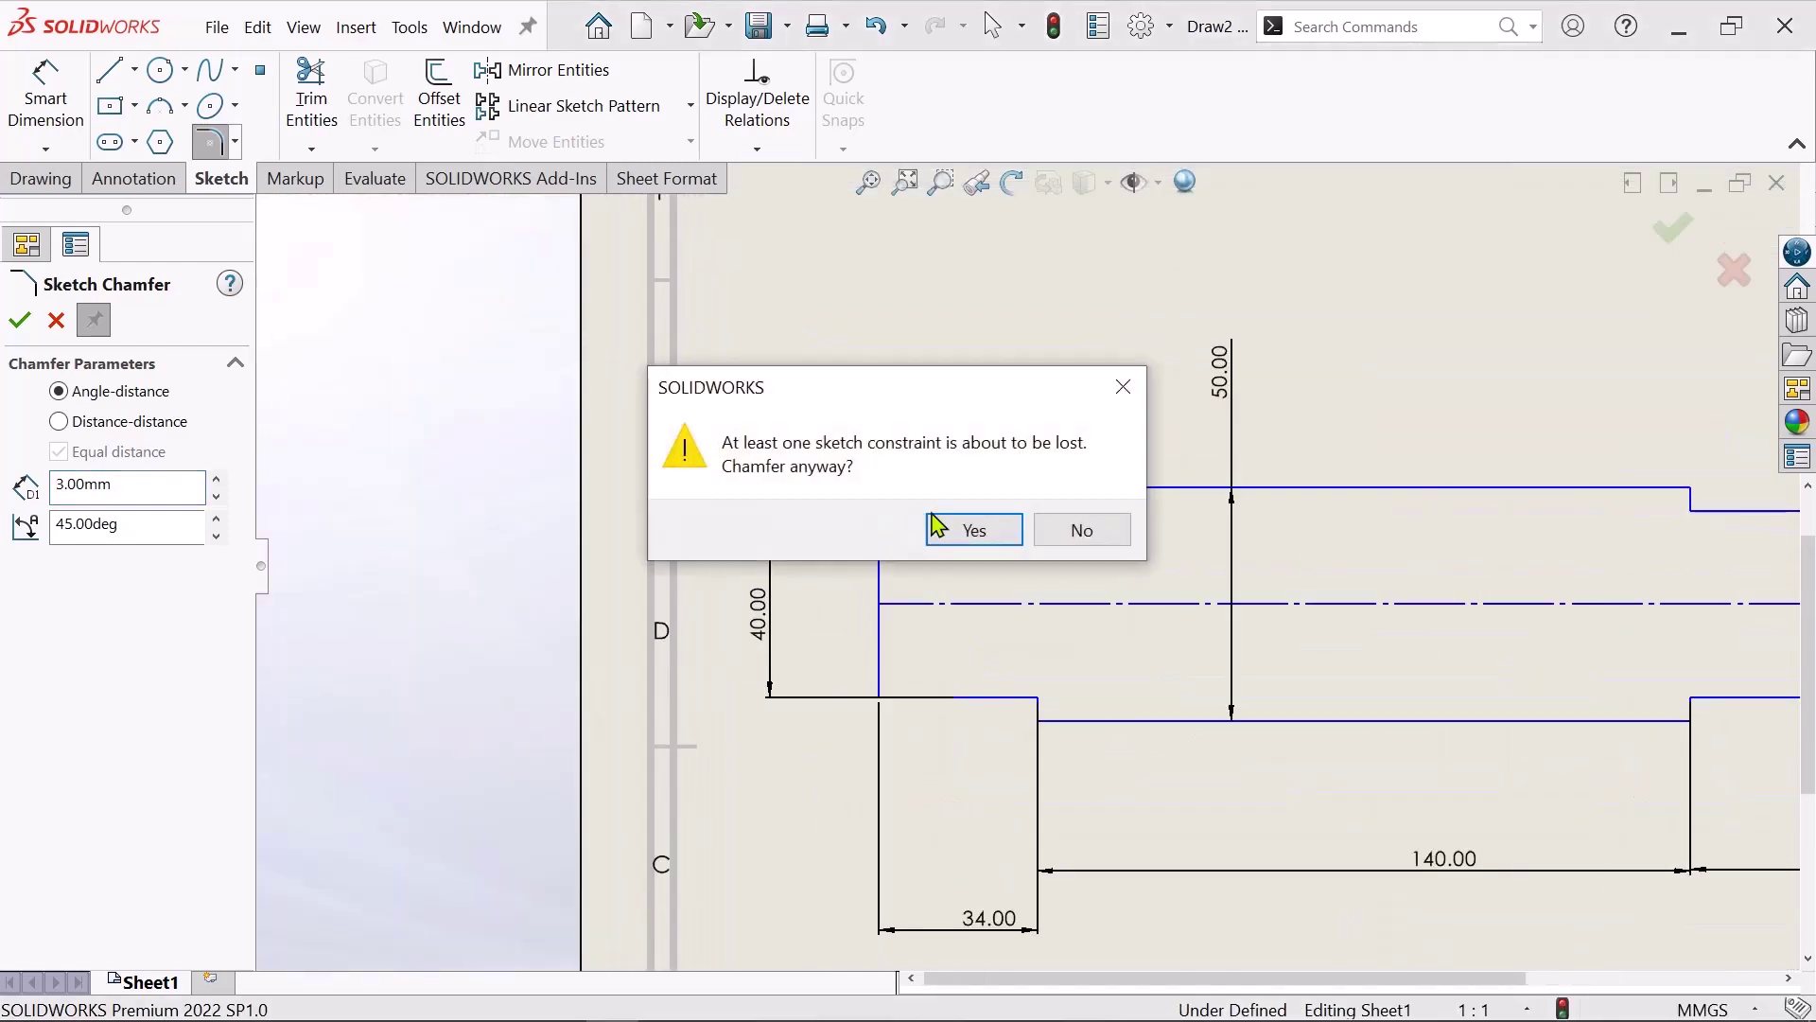
{"action": "left_click", "coordinate": [974, 530]}
{"action": "scroll", "coordinate": [913, 544], "scroll_direction": "down", "scroll_amount": 2}
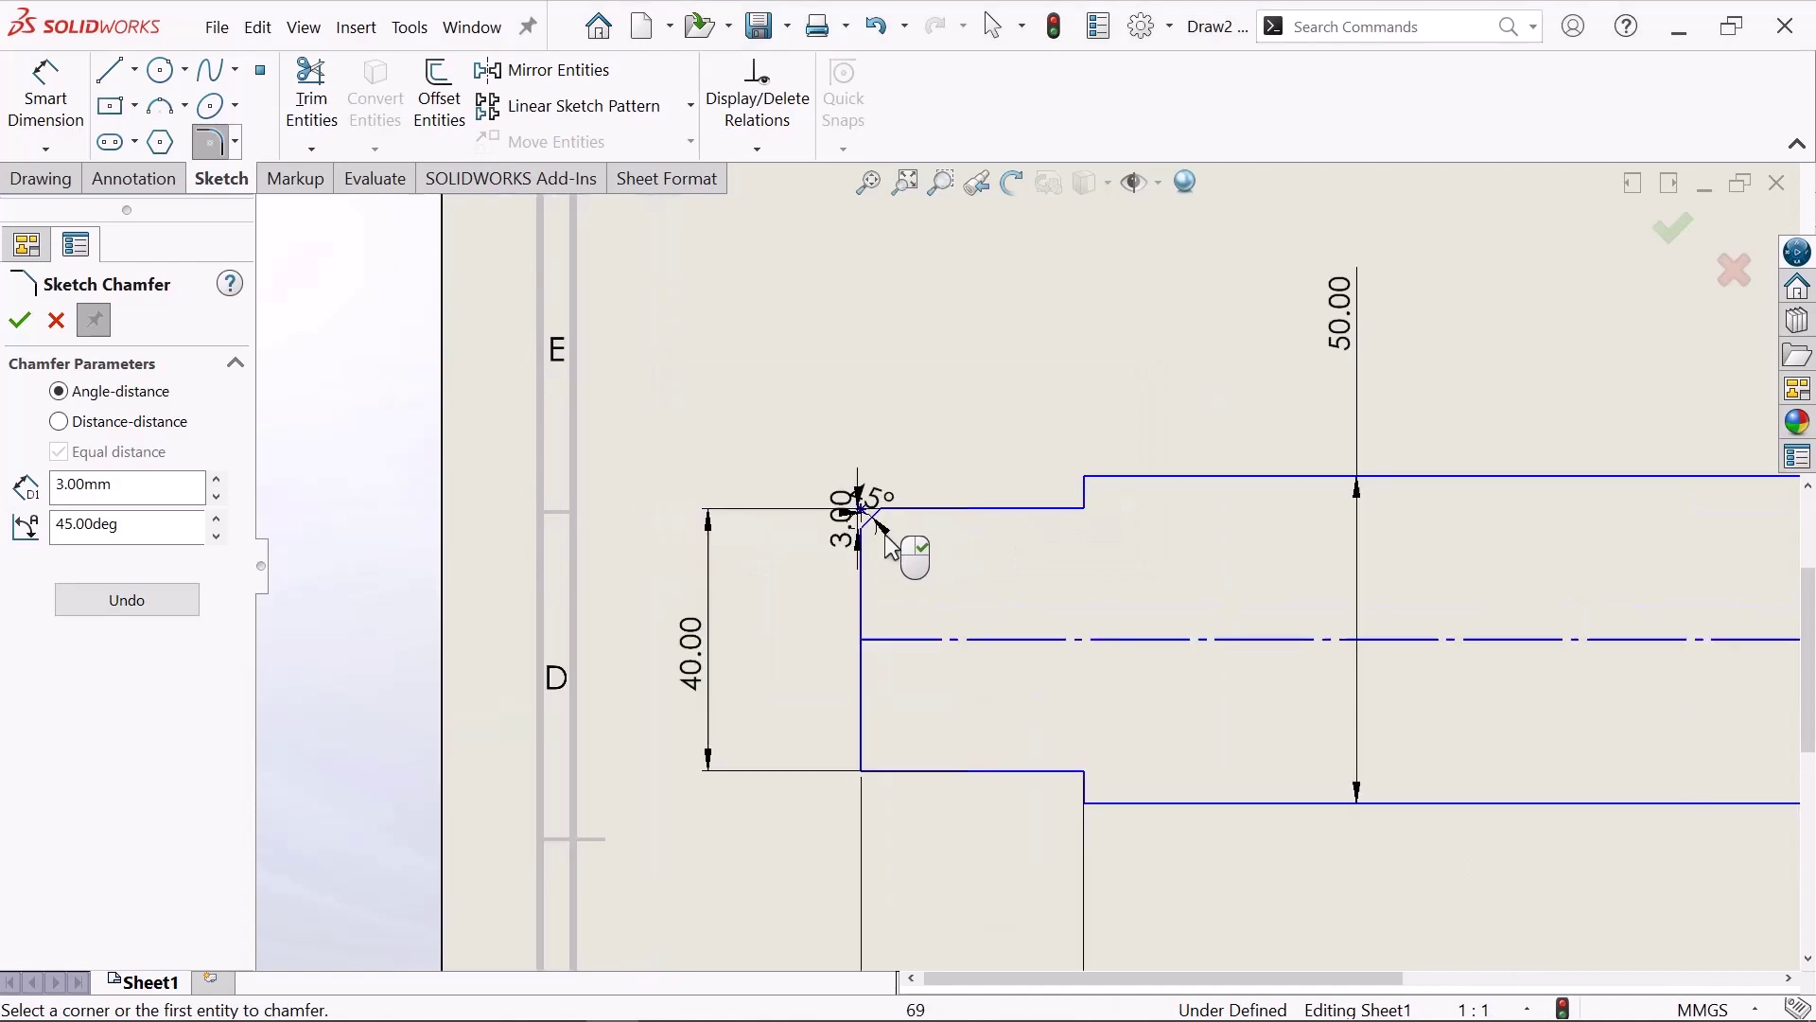
{"action": "scroll", "coordinate": [885, 558], "scroll_direction": "down", "scroll_amount": 2}
{"action": "scroll", "coordinate": [1063, 545], "scroll_direction": "up", "scroll_amount": 2}
{"action": "scroll", "coordinate": [1040, 738], "scroll_direction": "down", "scroll_amount": 2}
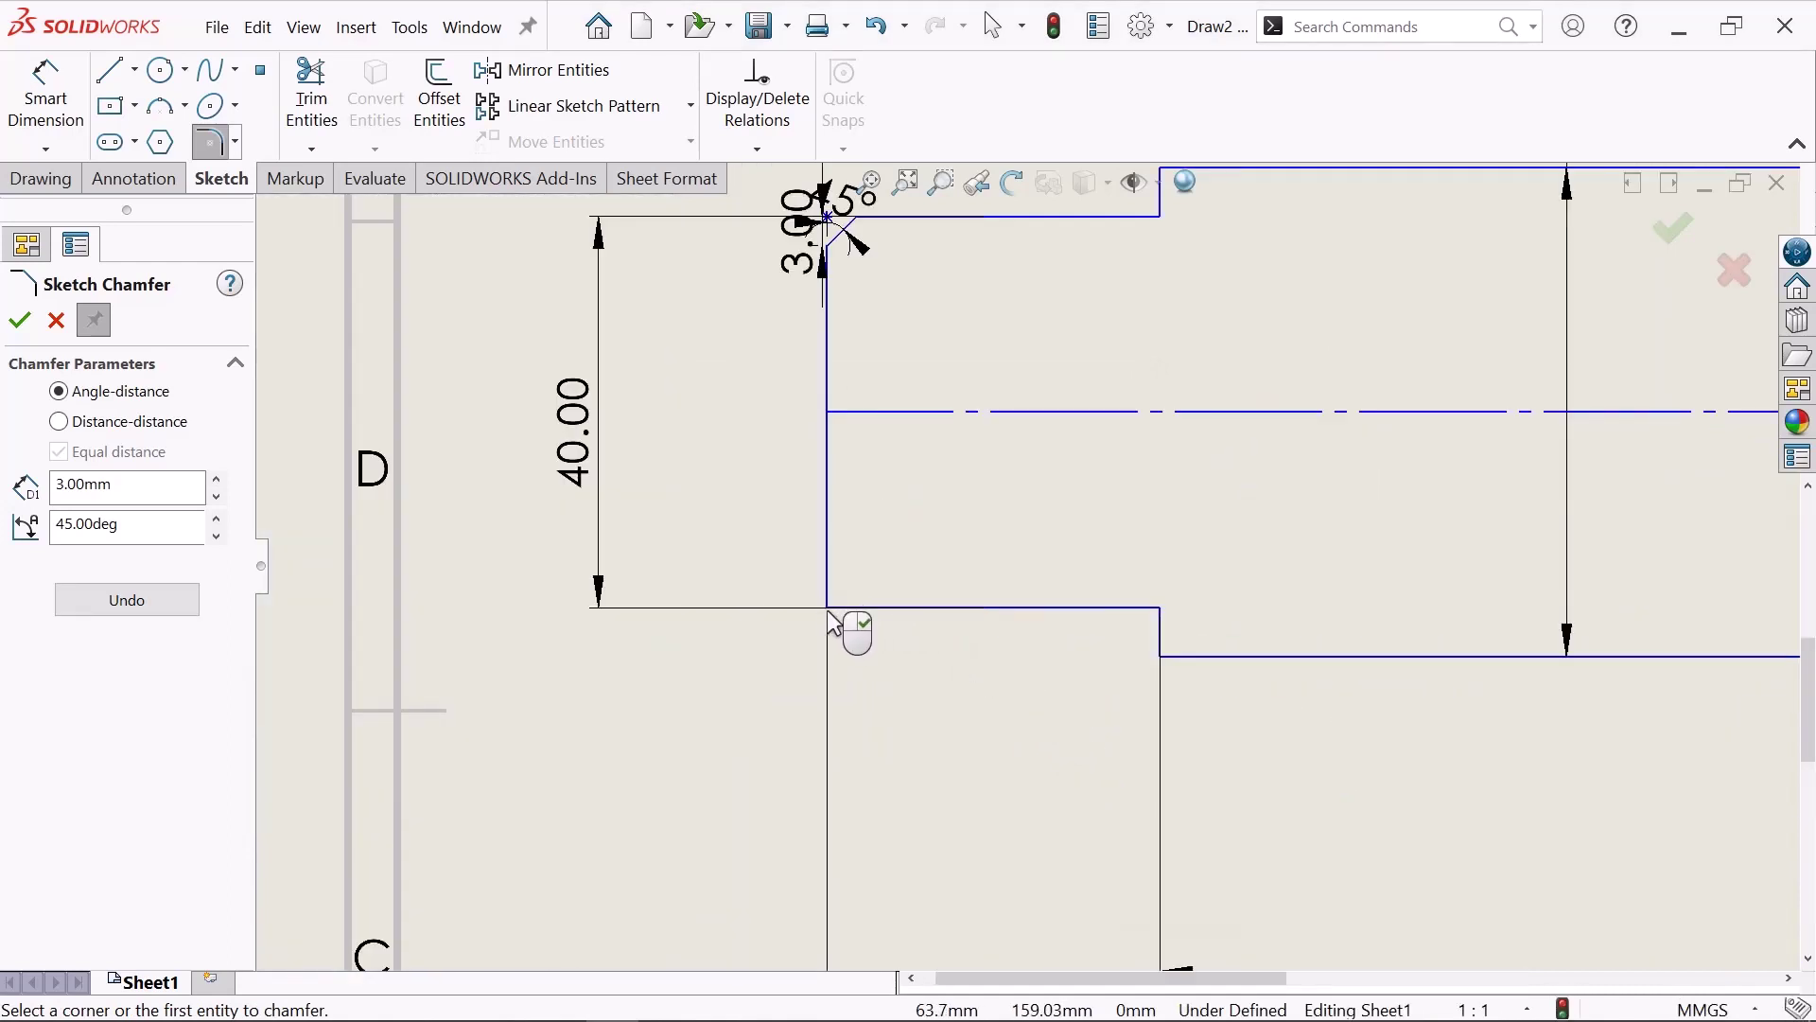
{"action": "scroll", "coordinate": [827, 613], "scroll_direction": "down", "scroll_amount": 3}
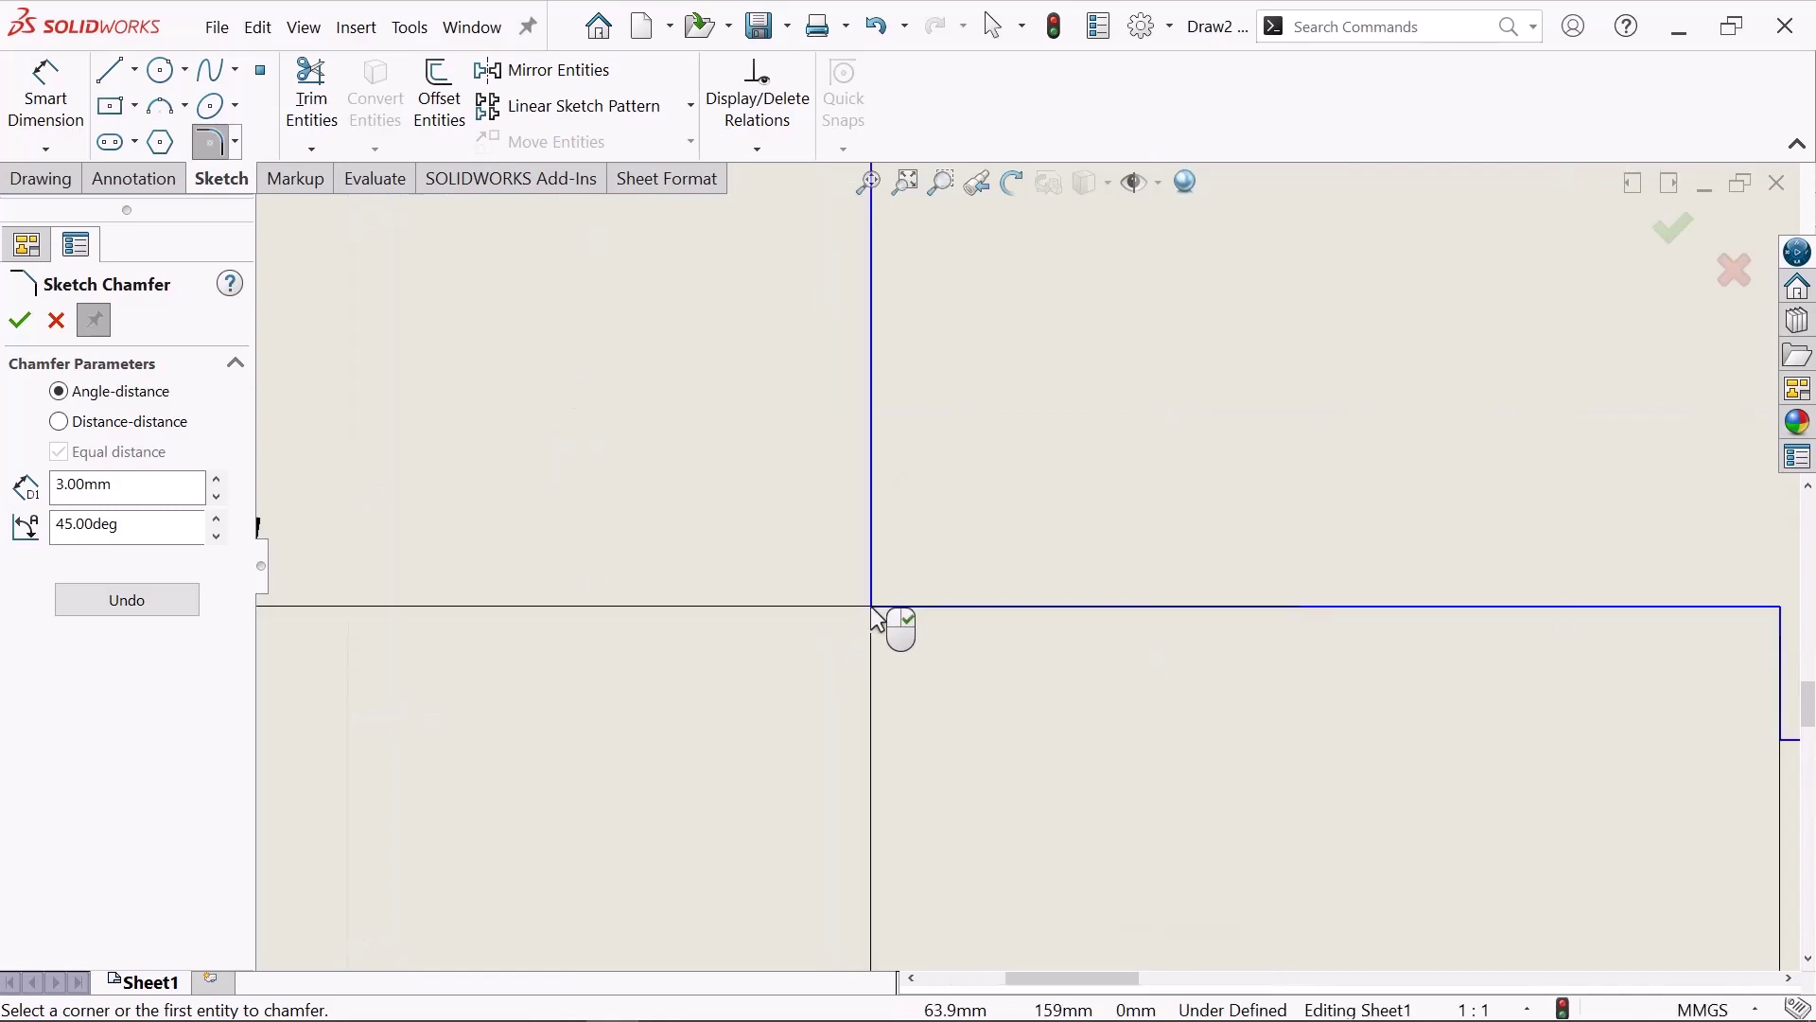
{"action": "left_click", "coordinate": [872, 608]}
{"action": "left_click", "coordinate": [975, 529]}
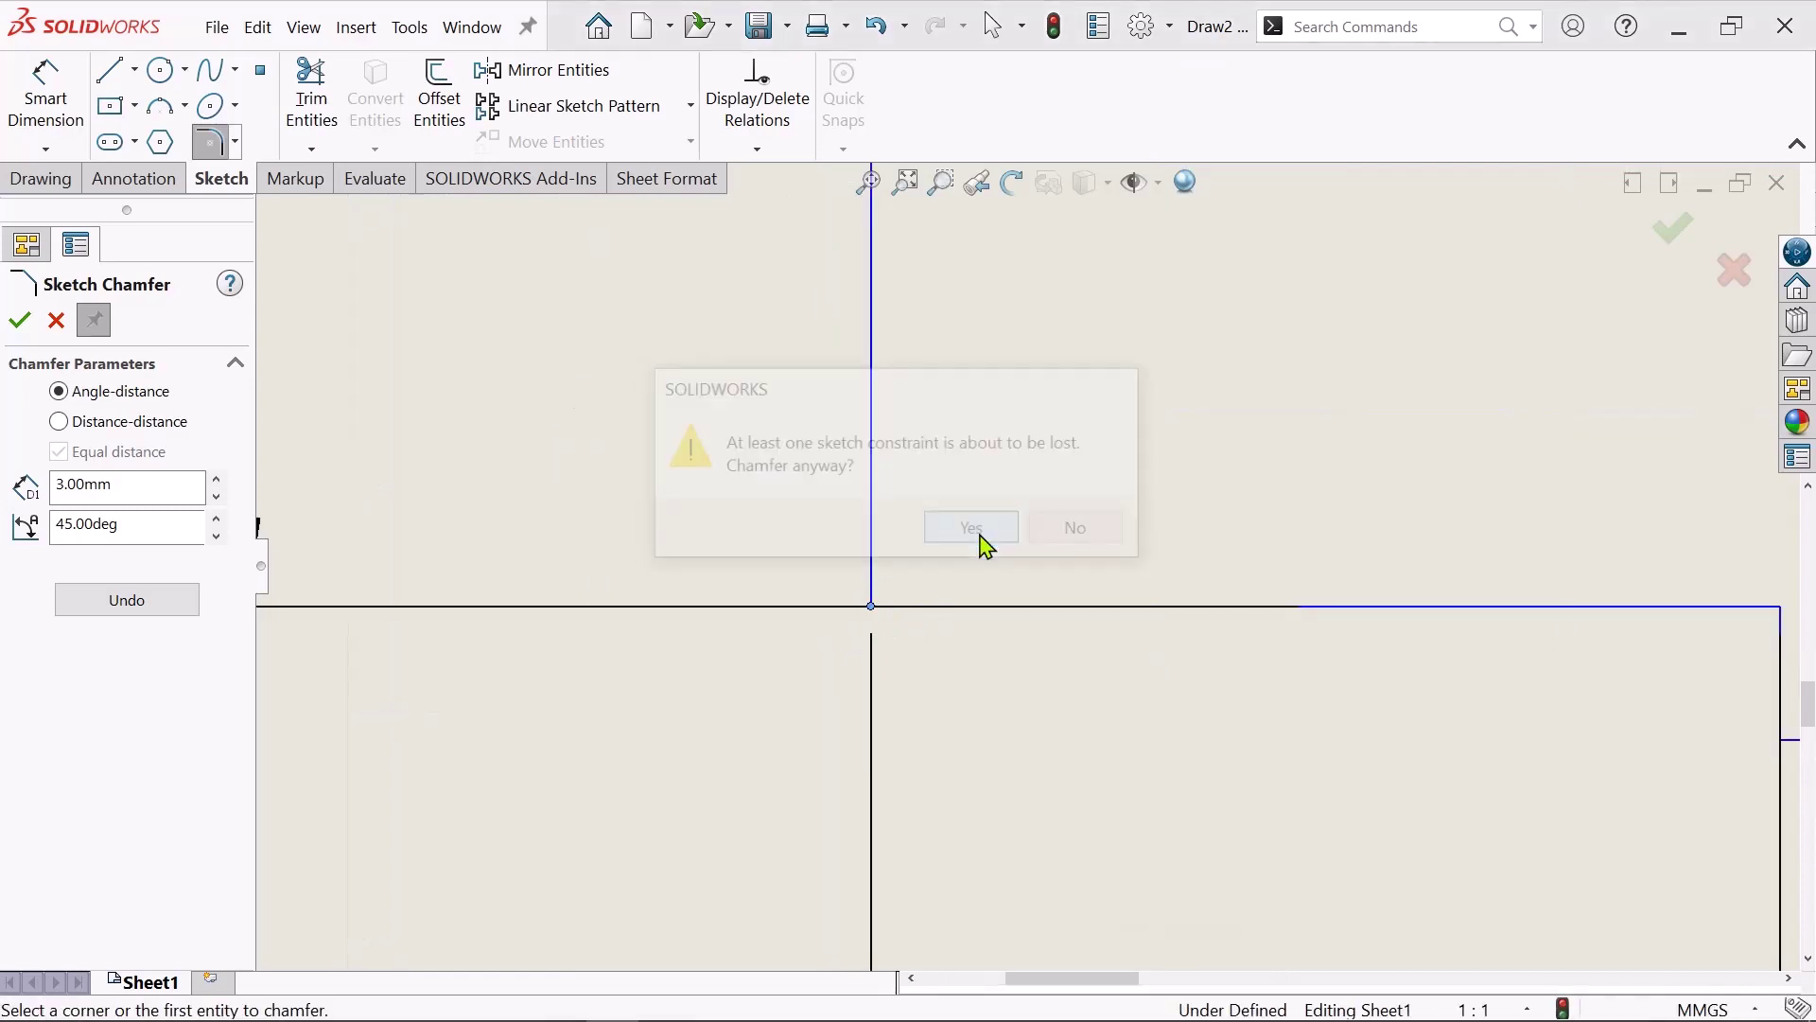
- Chamfer a corner at the shaft's right end and confirm the chamfers
{"action": "scroll", "coordinate": [1156, 556], "scroll_direction": "up", "scroll_amount": 3}
{"action": "scroll", "coordinate": [1156, 383], "scroll_direction": "up", "scroll_amount": 2}
{"action": "scroll", "coordinate": [1156, 383], "scroll_direction": "up", "scroll_amount": 3}
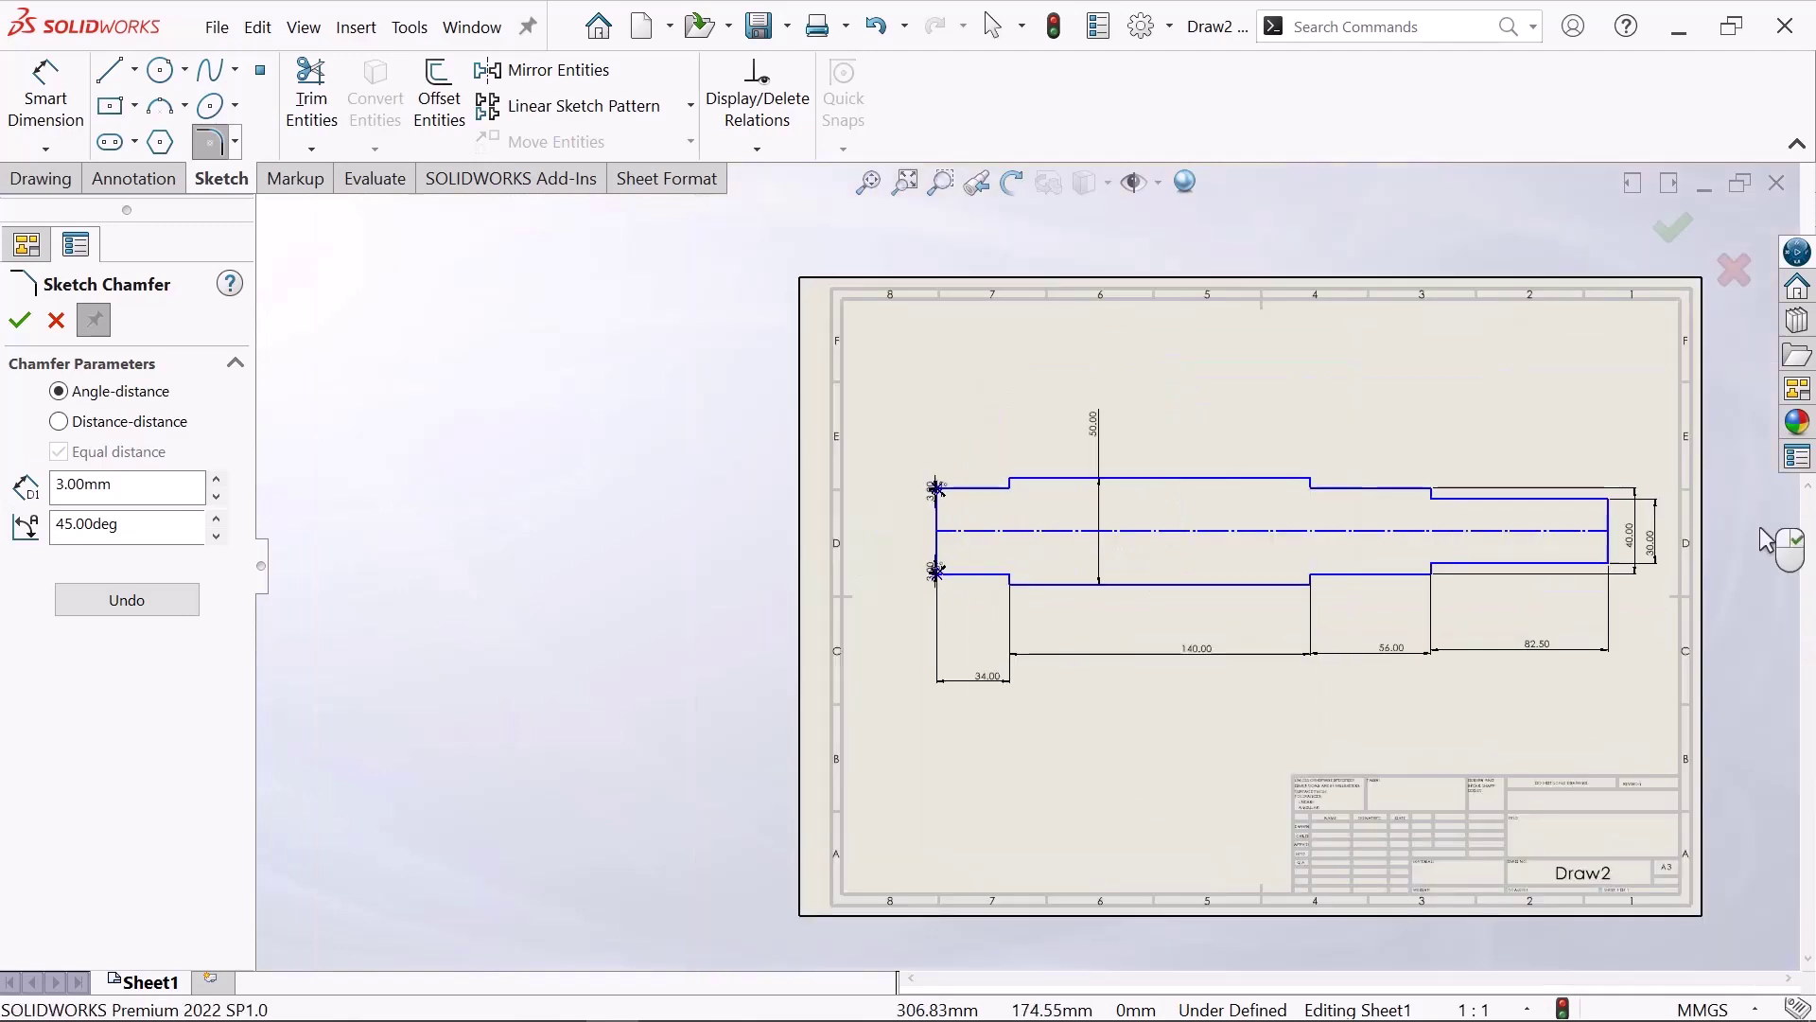
{"action": "scroll", "coordinate": [1513, 530], "scroll_direction": "down", "scroll_amount": 2}
{"action": "scroll", "coordinate": [1092, 492], "scroll_direction": "down", "scroll_amount": 5}
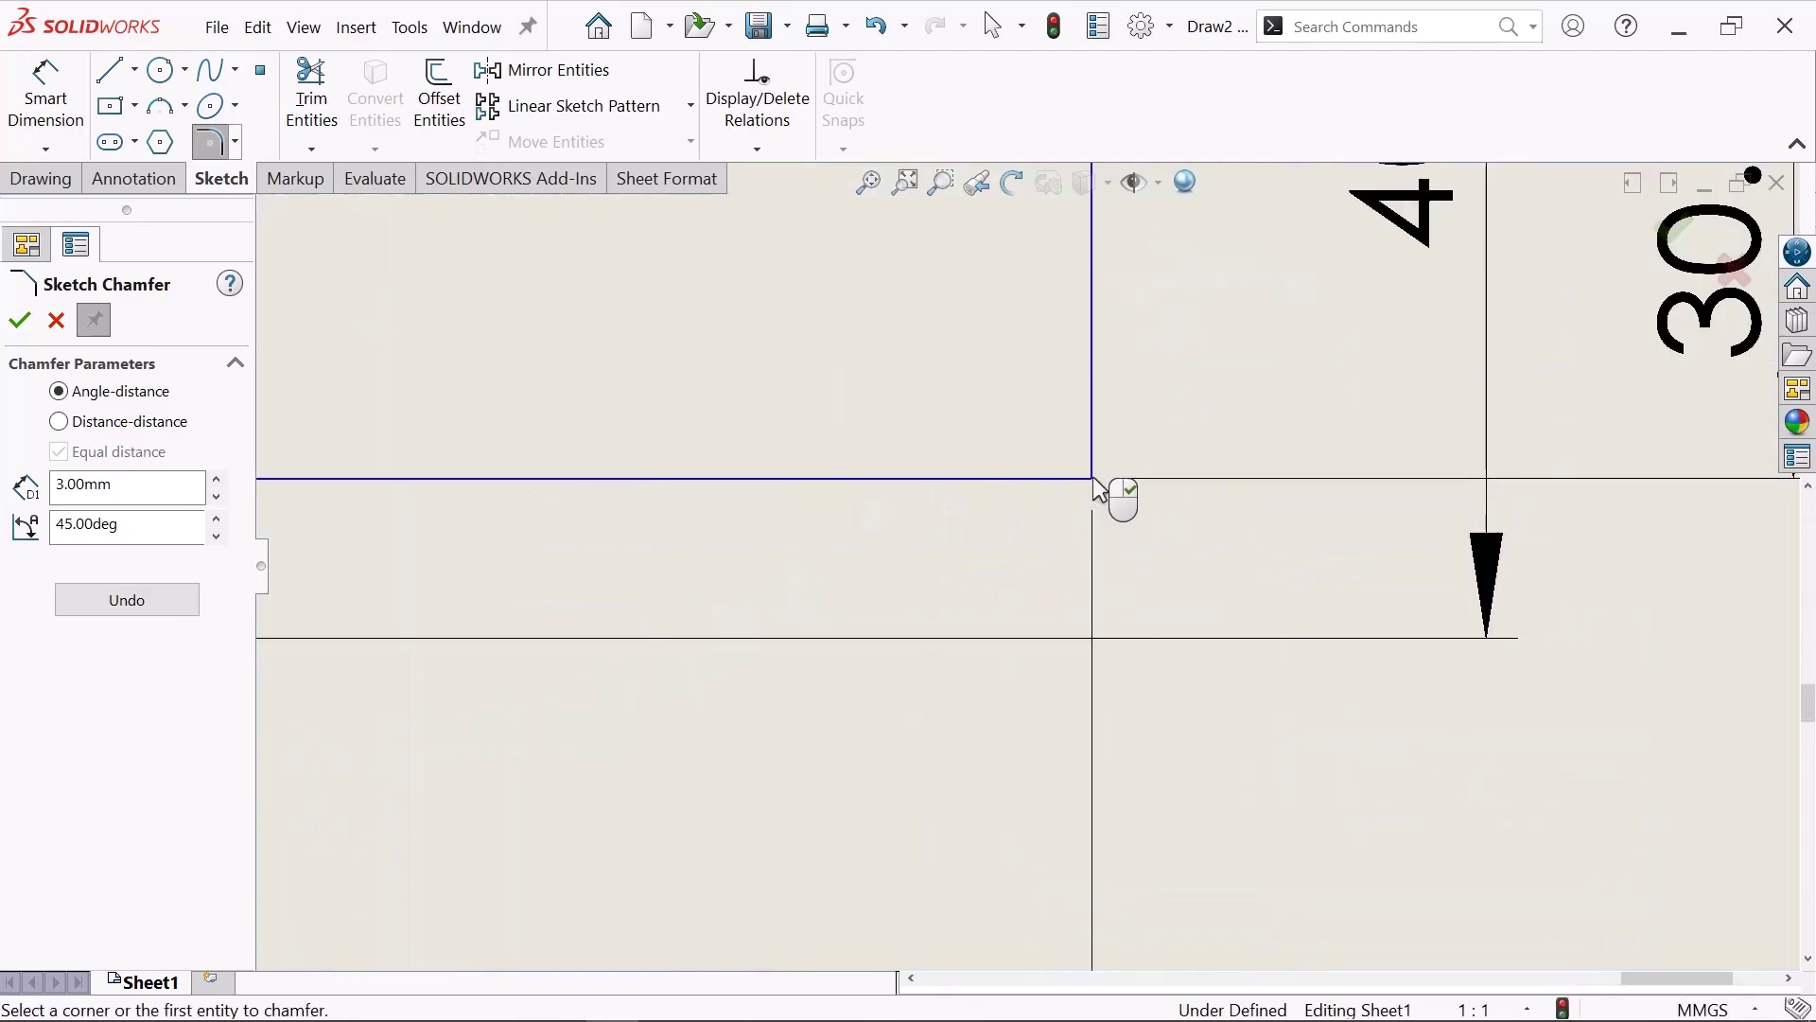
{"action": "left_click", "coordinate": [1093, 483]}
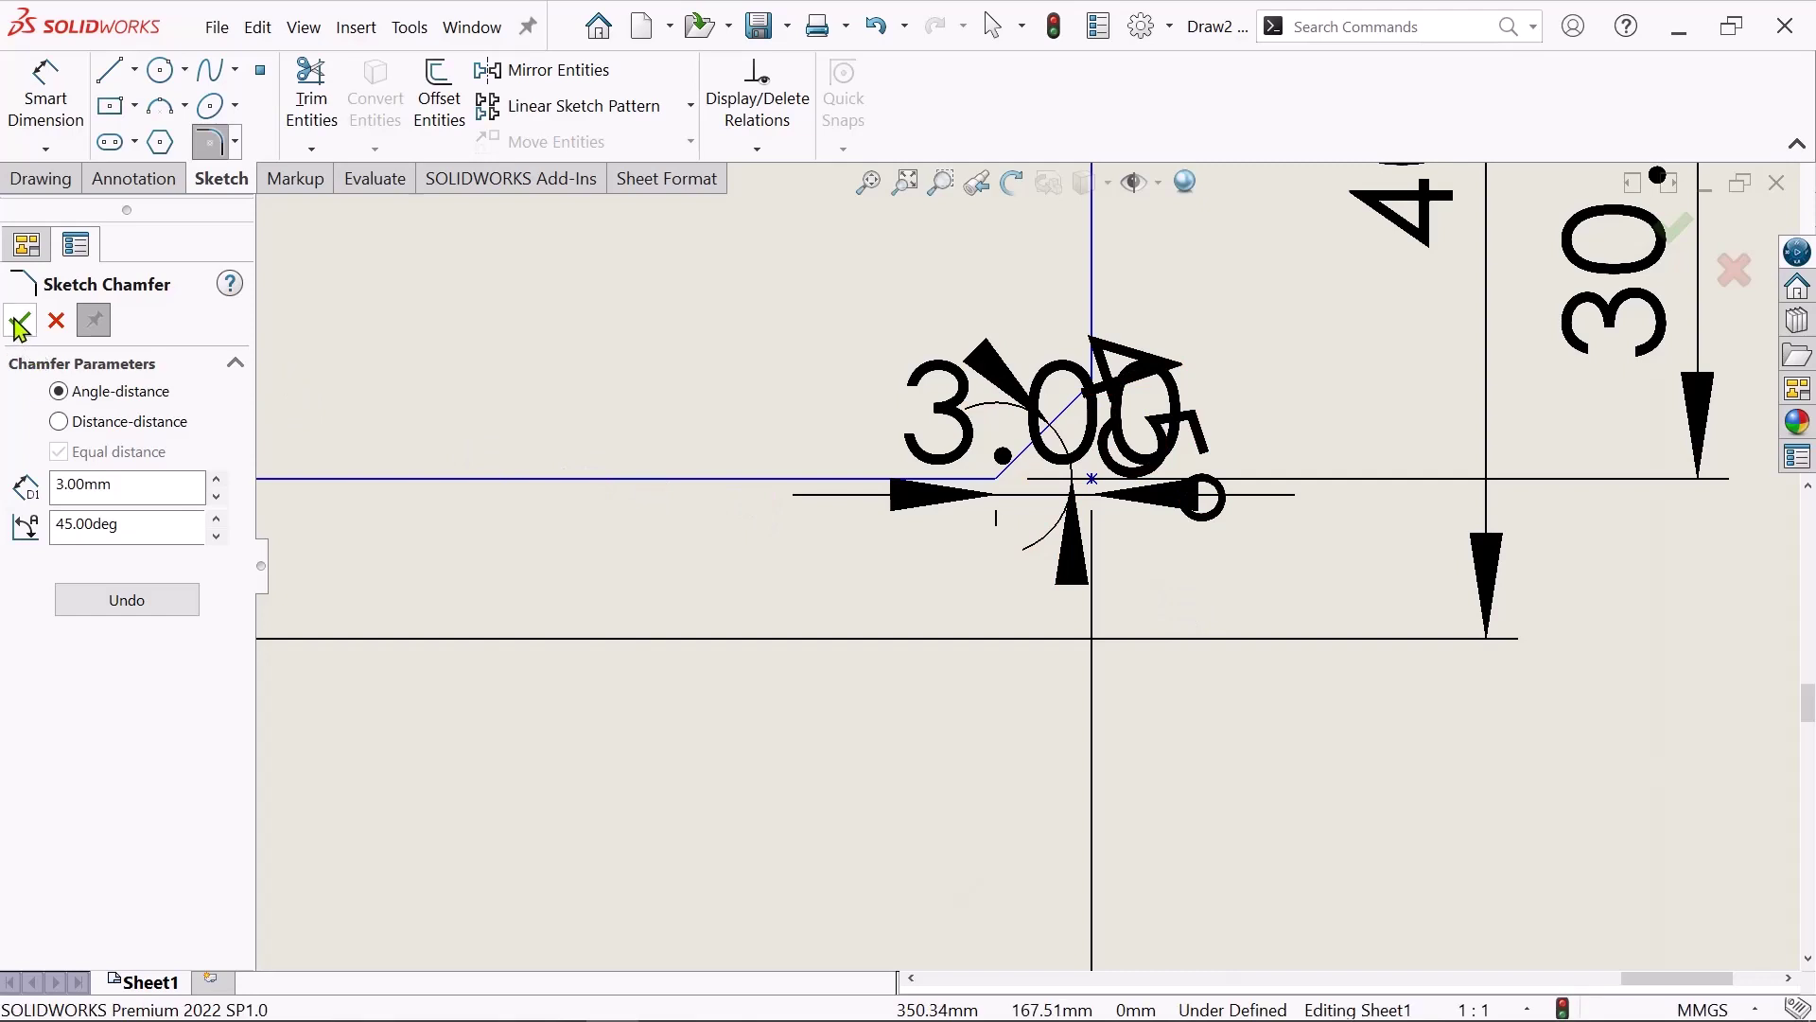
{"action": "left_click", "coordinate": [19, 323]}
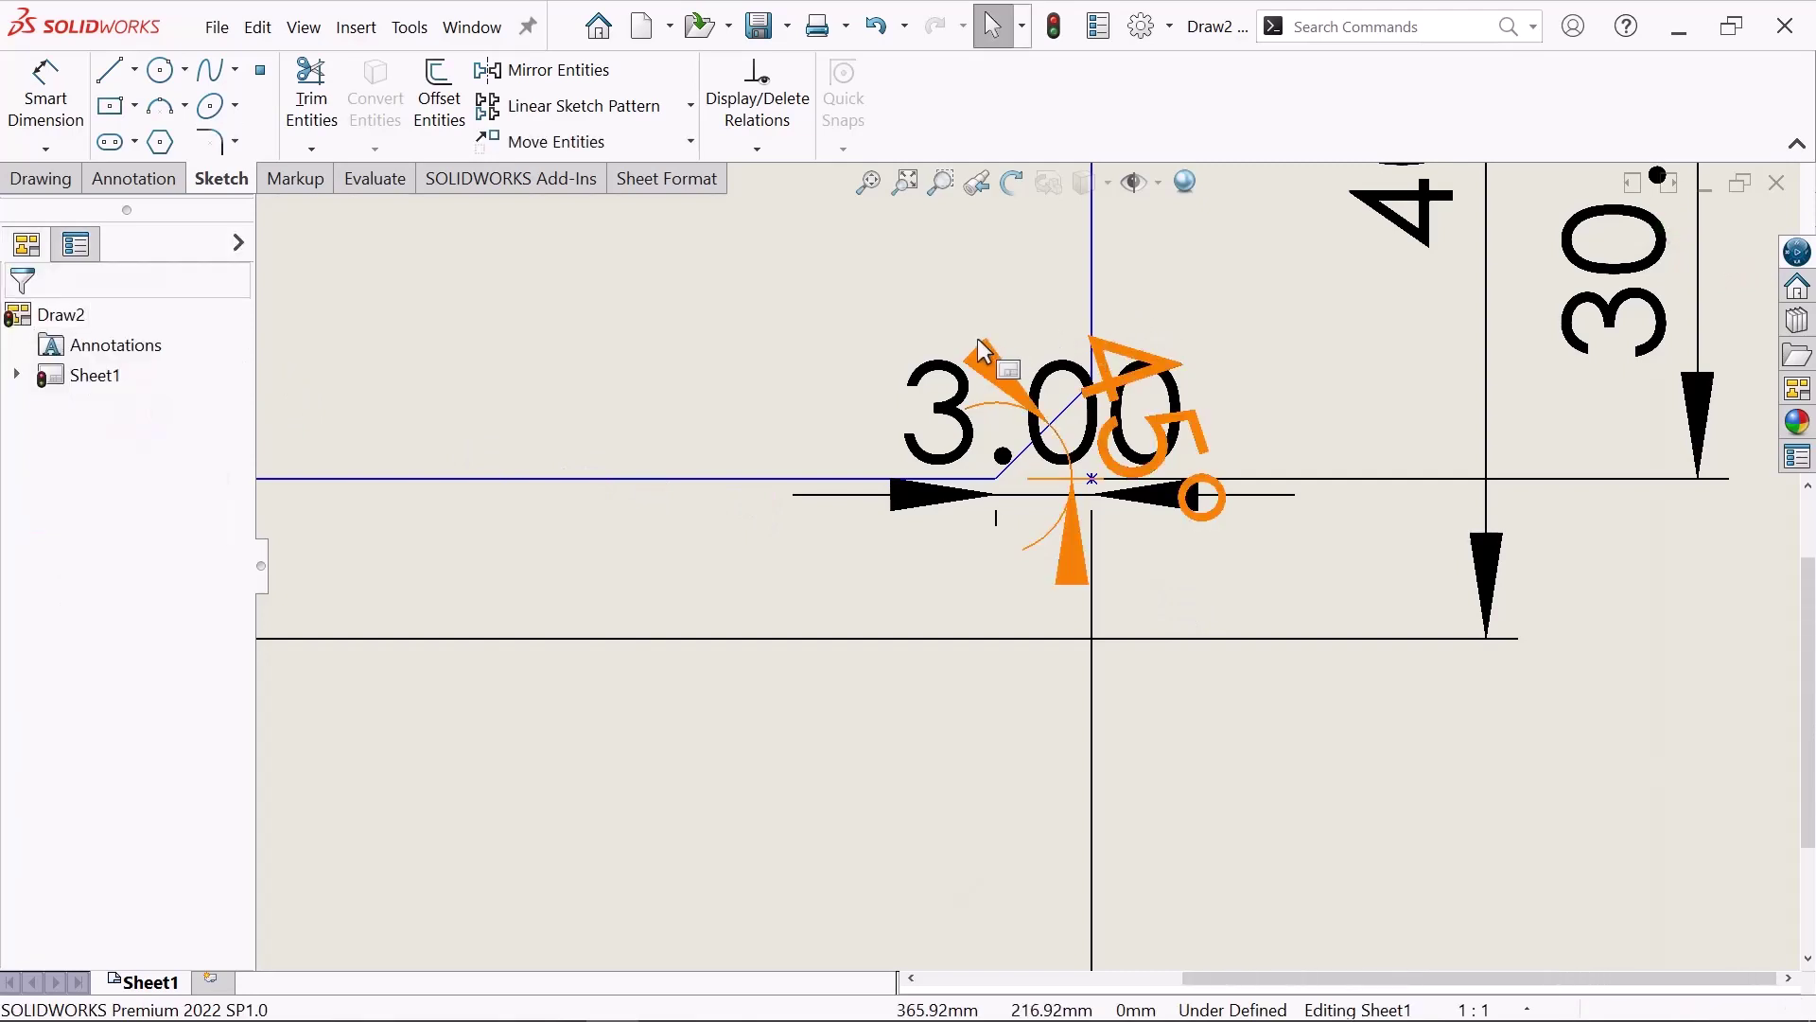
- Move the upper chamfer's 45° and 3.00 dimensions up, clear of the corner
{"action": "scroll", "coordinate": [984, 350], "scroll_direction": "up", "scroll_amount": 10}
{"action": "scroll", "coordinate": [741, 540], "scroll_direction": "up", "scroll_amount": 2}
{"action": "scroll", "coordinate": [675, 498], "scroll_direction": "down", "scroll_amount": 3}
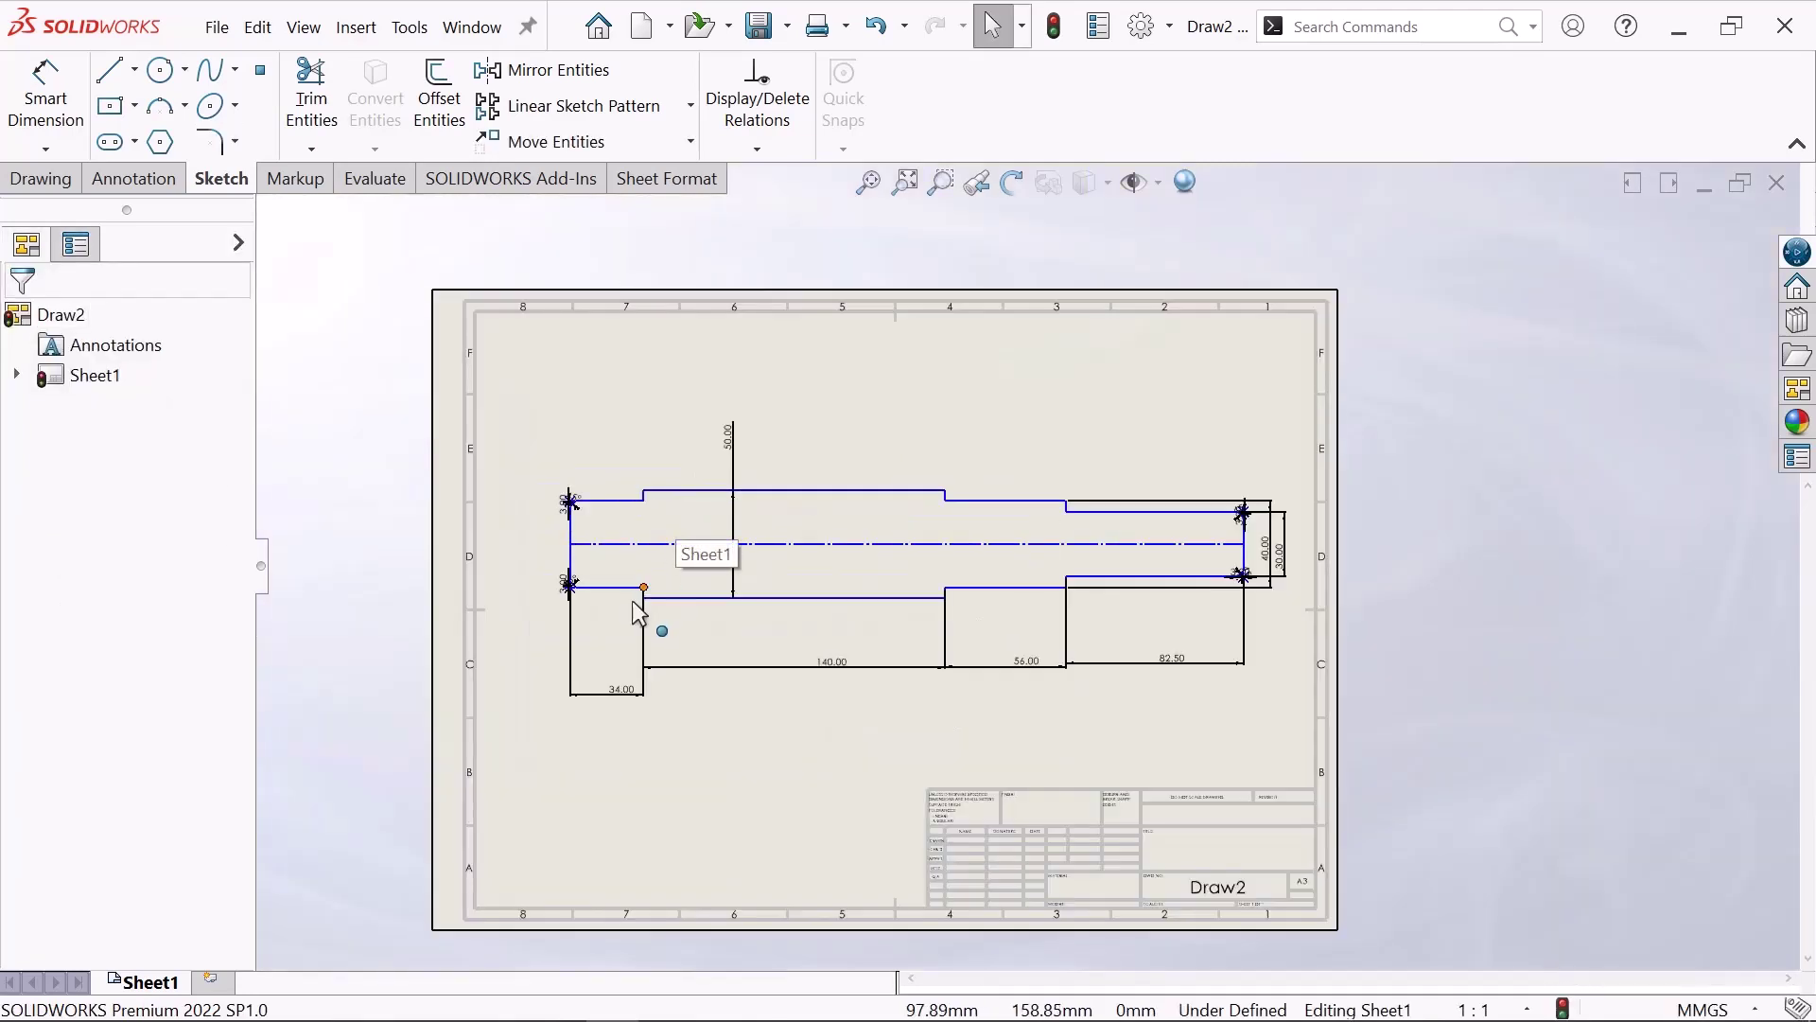
{"action": "scroll", "coordinate": [638, 613], "scroll_direction": "down", "scroll_amount": 3}
{"action": "scroll", "coordinate": [636, 353], "scroll_direction": "down", "scroll_amount": 3}
{"action": "scroll", "coordinate": [662, 568], "scroll_direction": "down", "scroll_amount": 1}
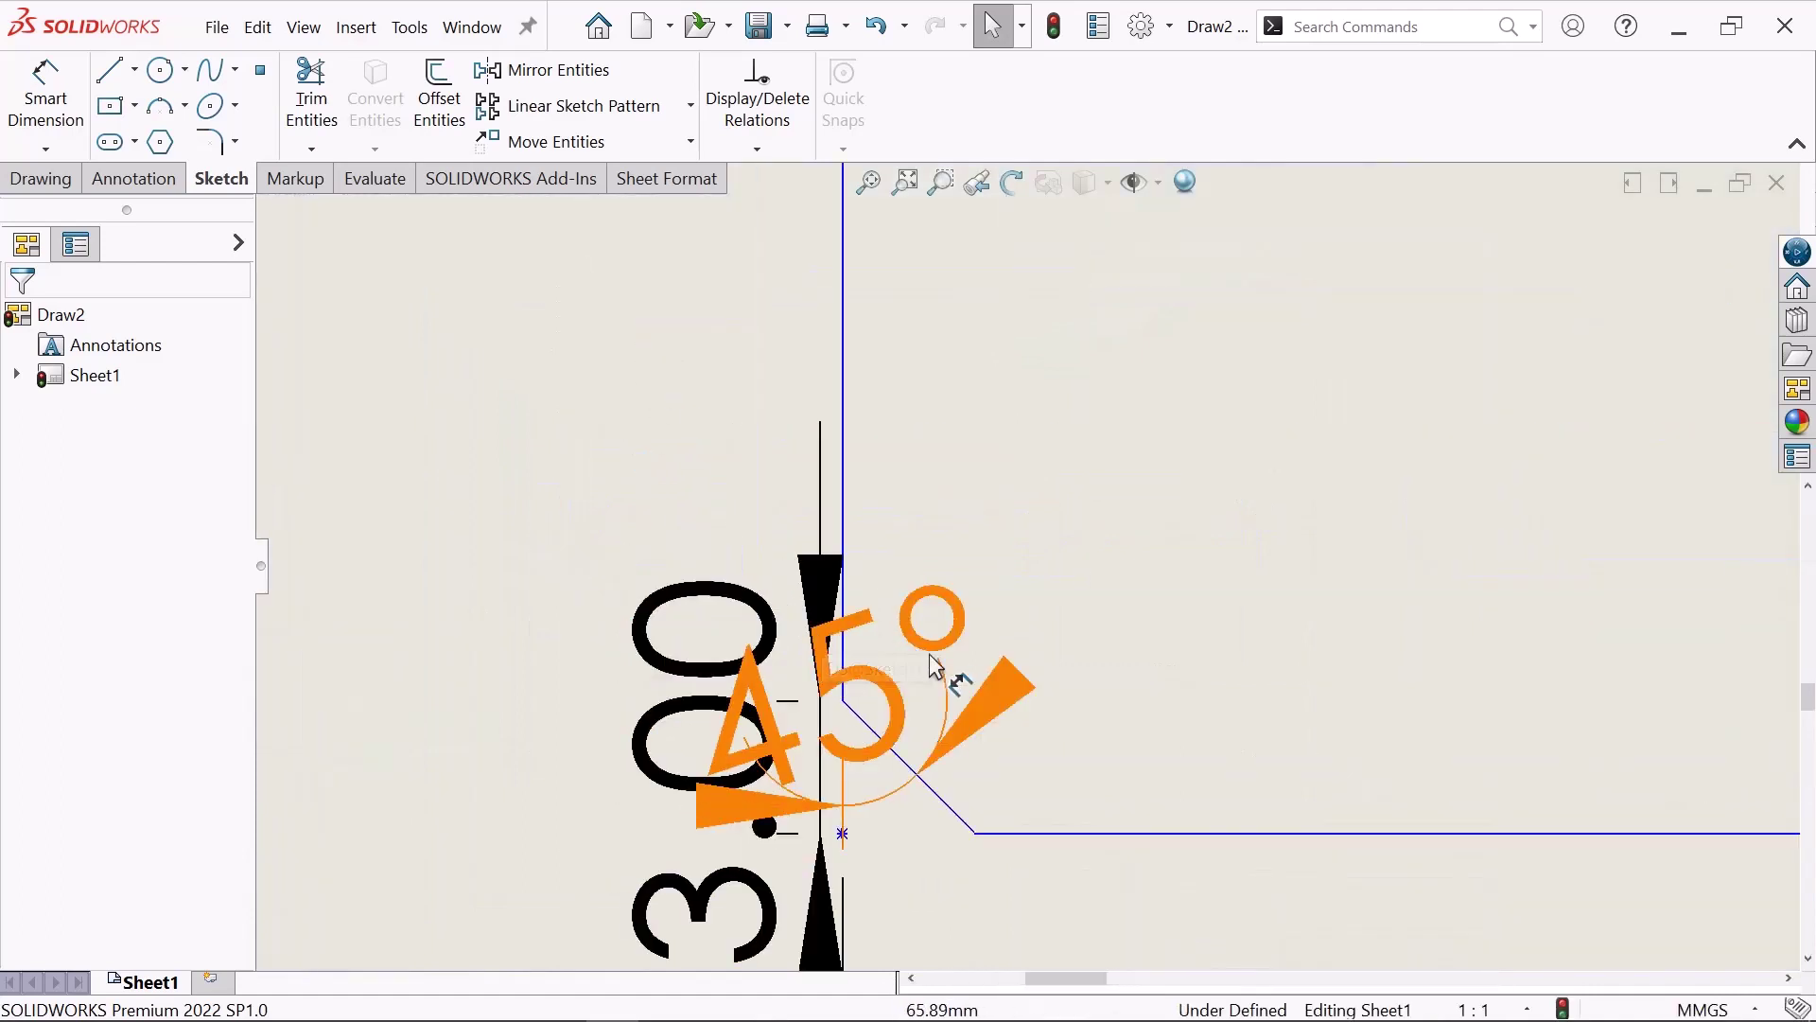
{"action": "left_click_drag", "start_coordinate": [914, 613], "coordinate": [583, 388]}
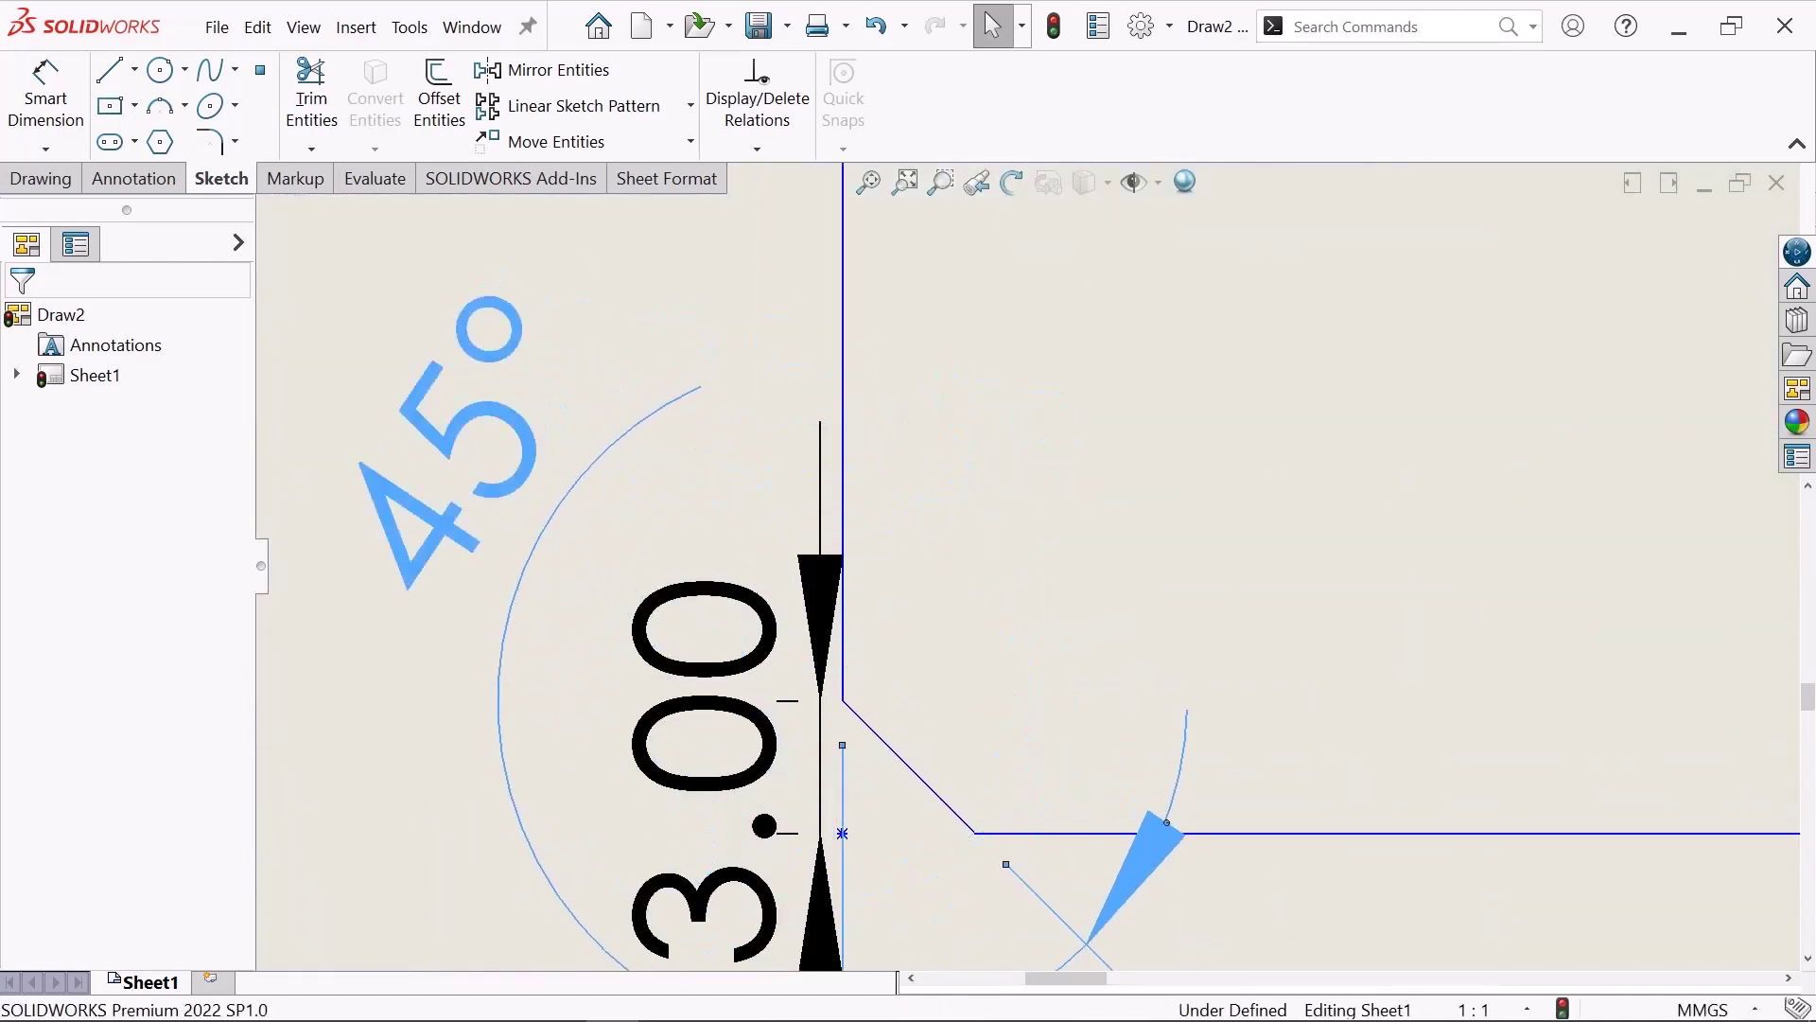
{"action": "left_click", "coordinate": [1120, 458]}
{"action": "scroll", "coordinate": [902, 649], "scroll_direction": "up", "scroll_amount": 3}
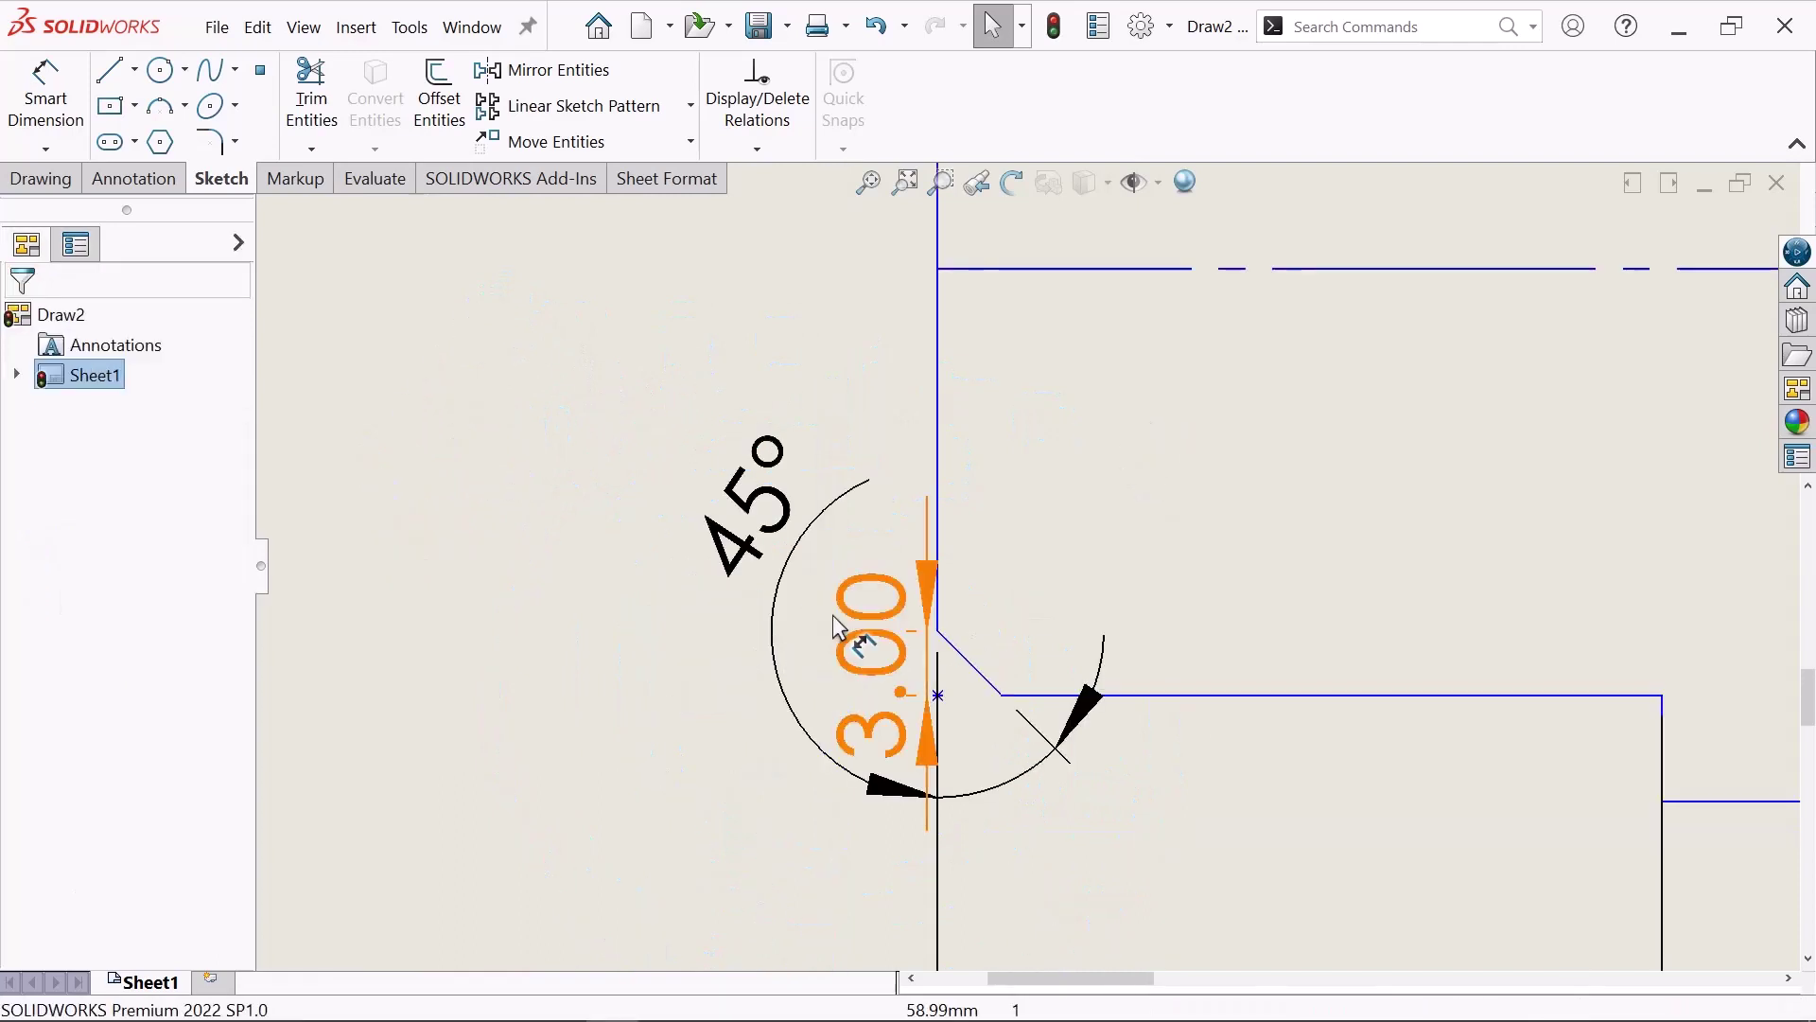
{"action": "mouse_move", "coordinate": [852, 628]}
{"action": "left_mouse_down"}
{"action": "mouse_move", "coordinate": [848, 304]}
{"action": "mouse_move", "coordinate": [668, 295]}
{"action": "left_mouse_up"}
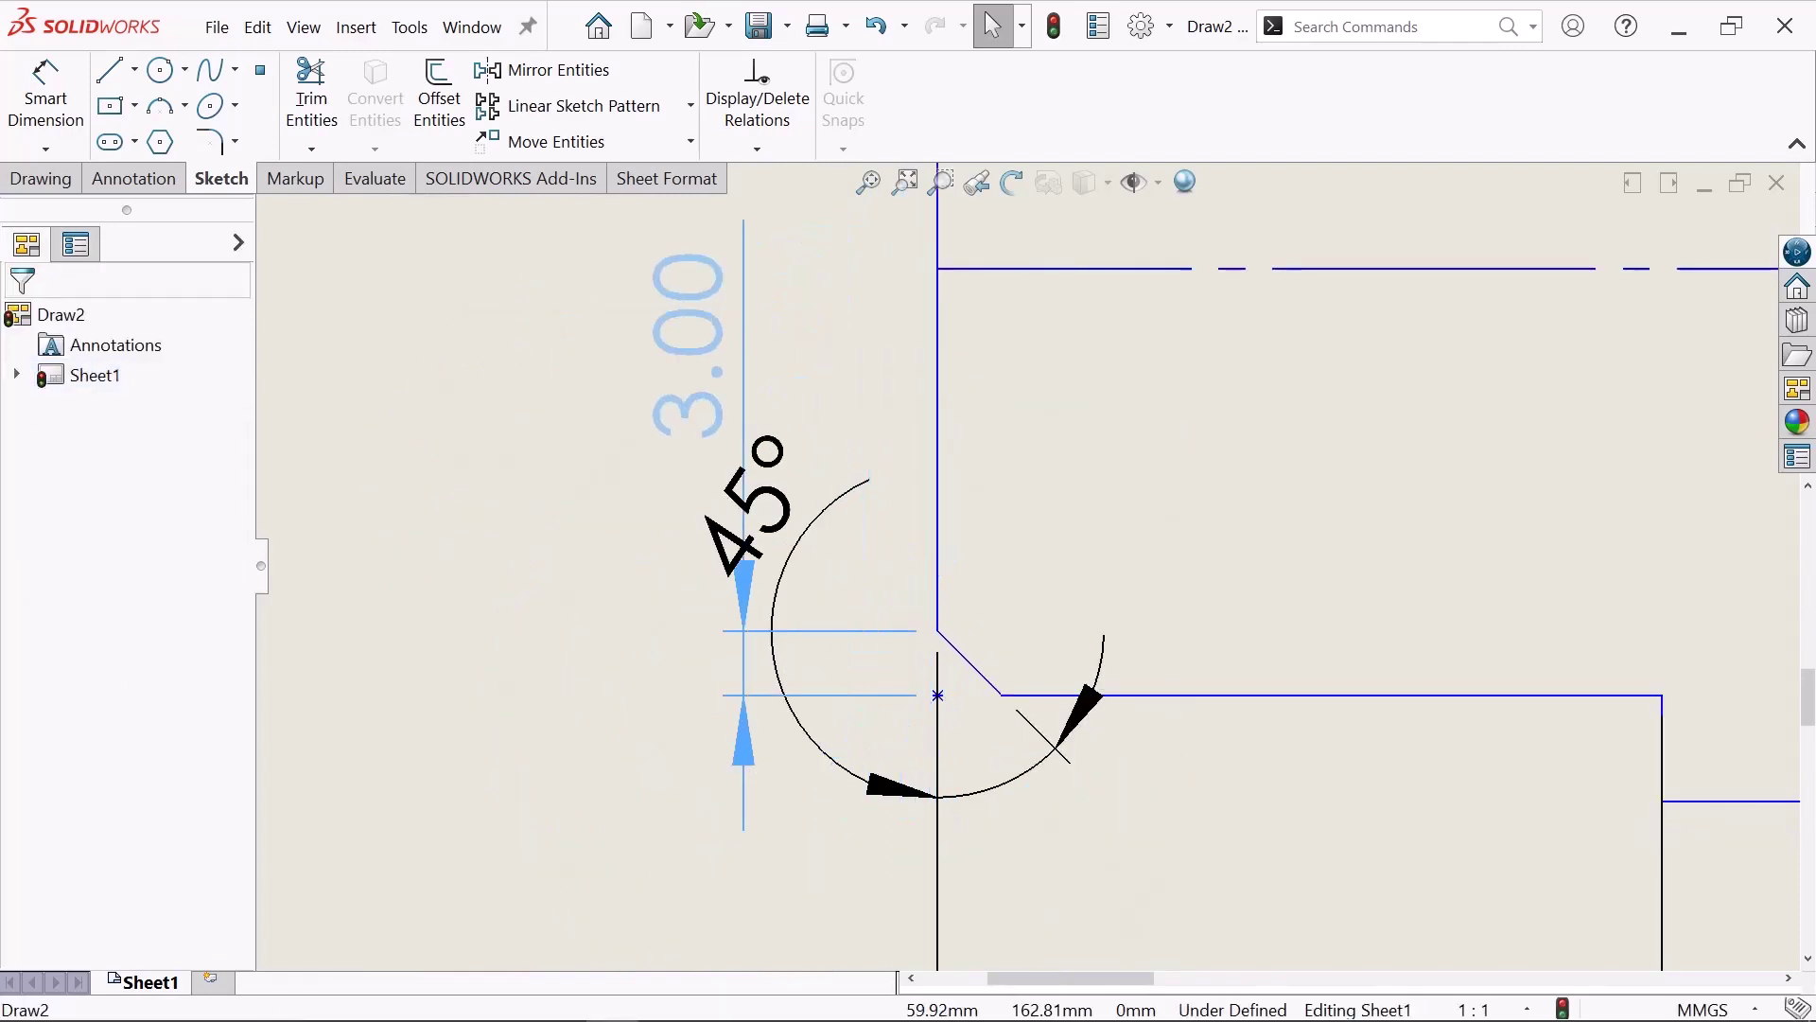
{"action": "left_click", "coordinate": [621, 503]}
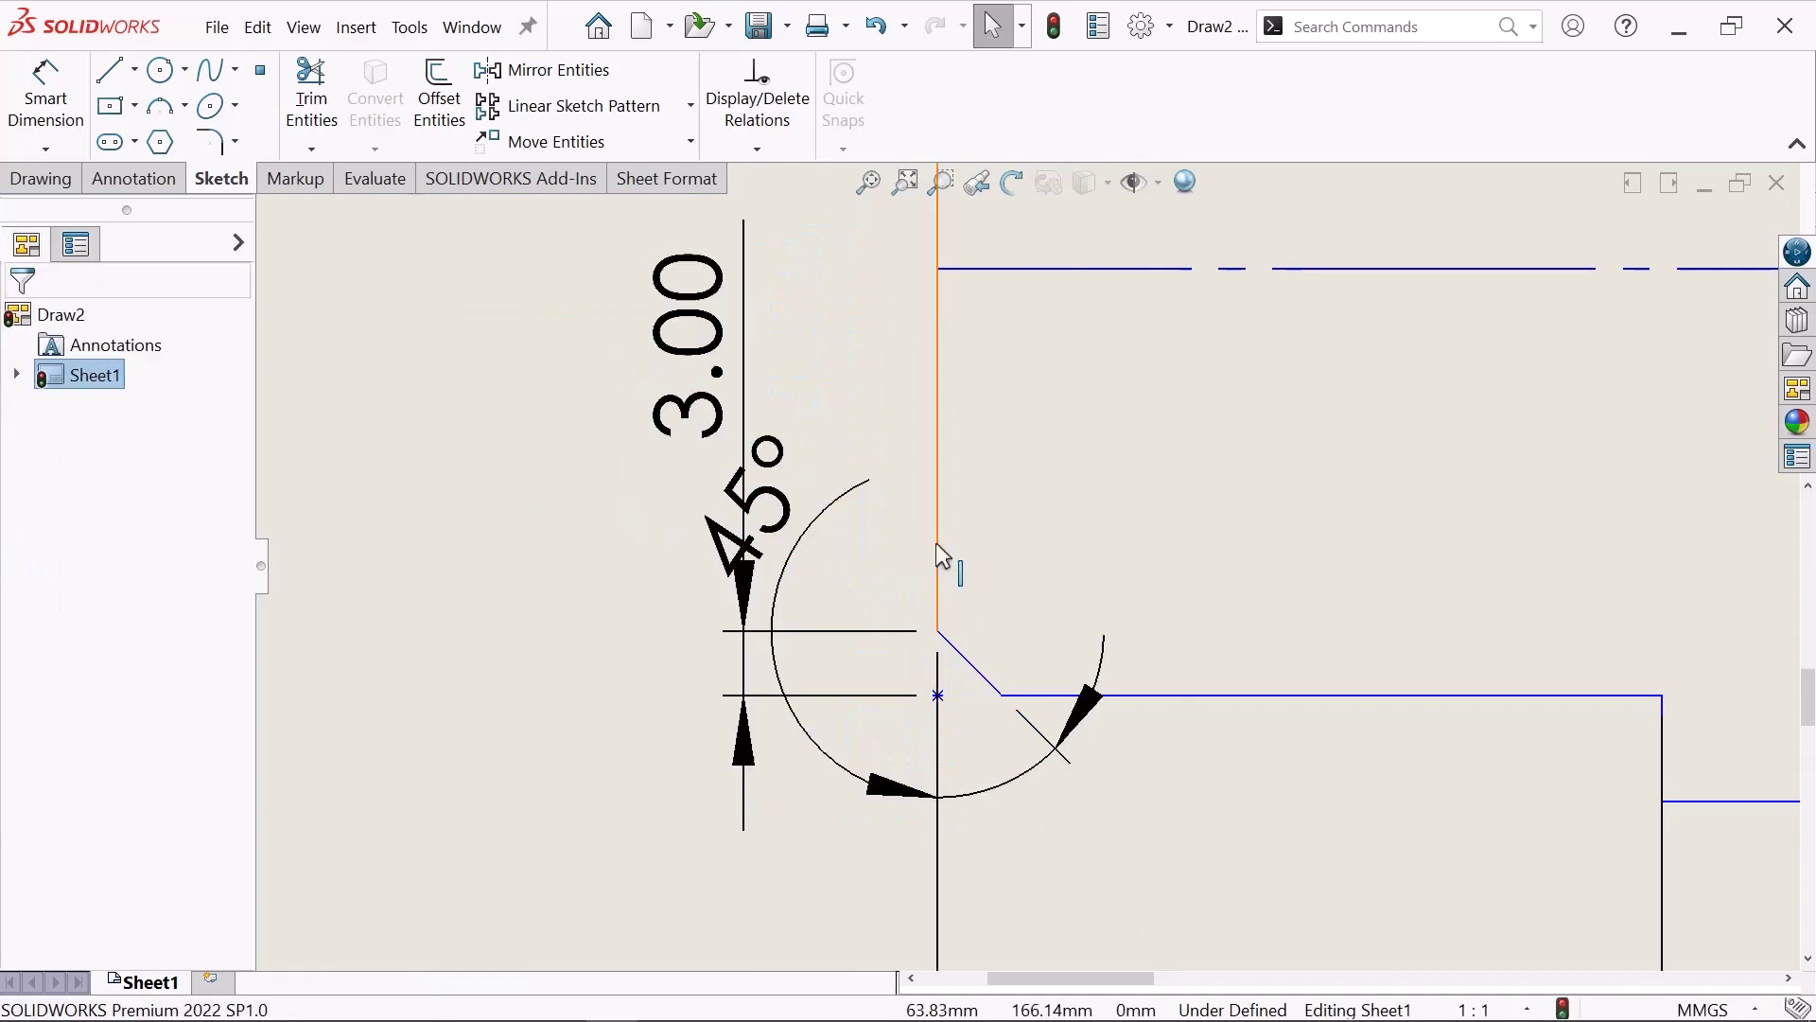
- Pull the lower chamfer's 45° dimension below the chamfer, then fit the sheet
{"action": "scroll", "coordinate": [935, 542], "scroll_direction": "up", "scroll_amount": 2}
{"action": "scroll", "coordinate": [1088, 577], "scroll_direction": "up", "scroll_amount": 2}
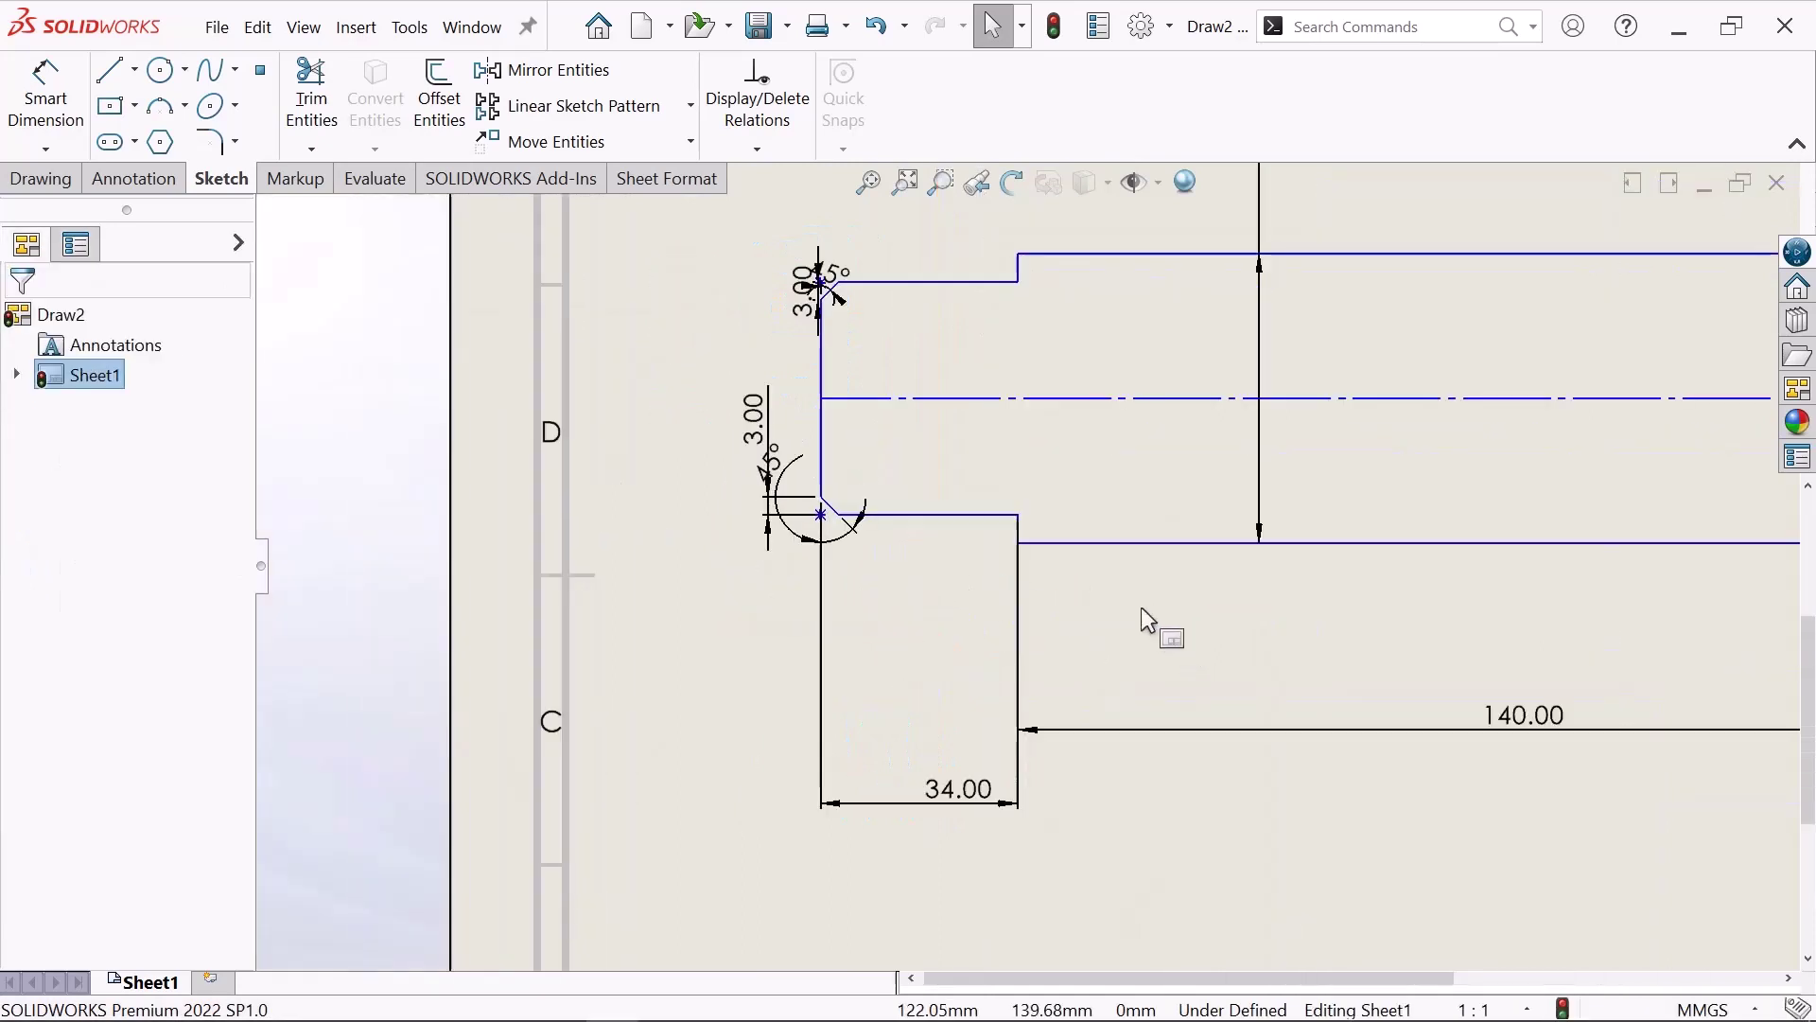
{"action": "left_click", "coordinate": [806, 547]}
{"action": "mouse_move", "coordinate": [768, 633]}
{"action": "left_mouse_down"}
{"action": "mouse_move", "coordinate": [757, 786]}
{"action": "mouse_move", "coordinate": [740, 741]}
{"action": "left_mouse_up"}
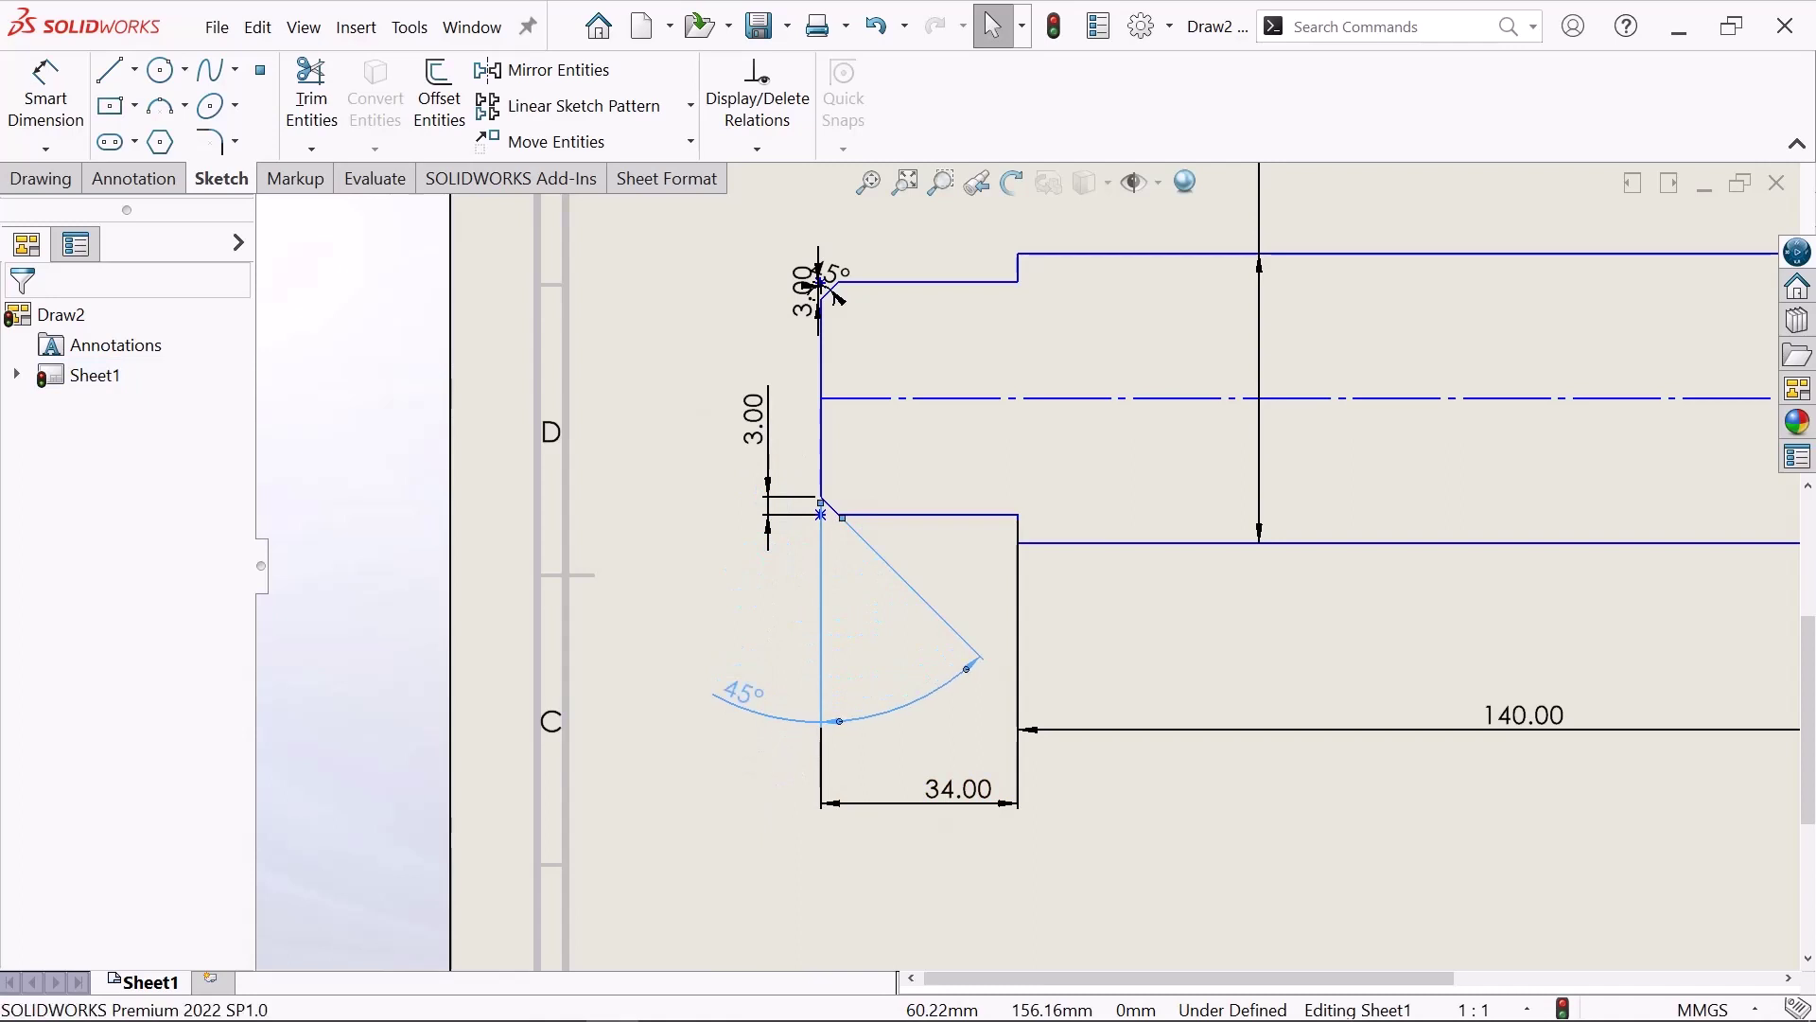
{"action": "left_click", "coordinate": [667, 313]}
{"action": "key", "text": "f"}
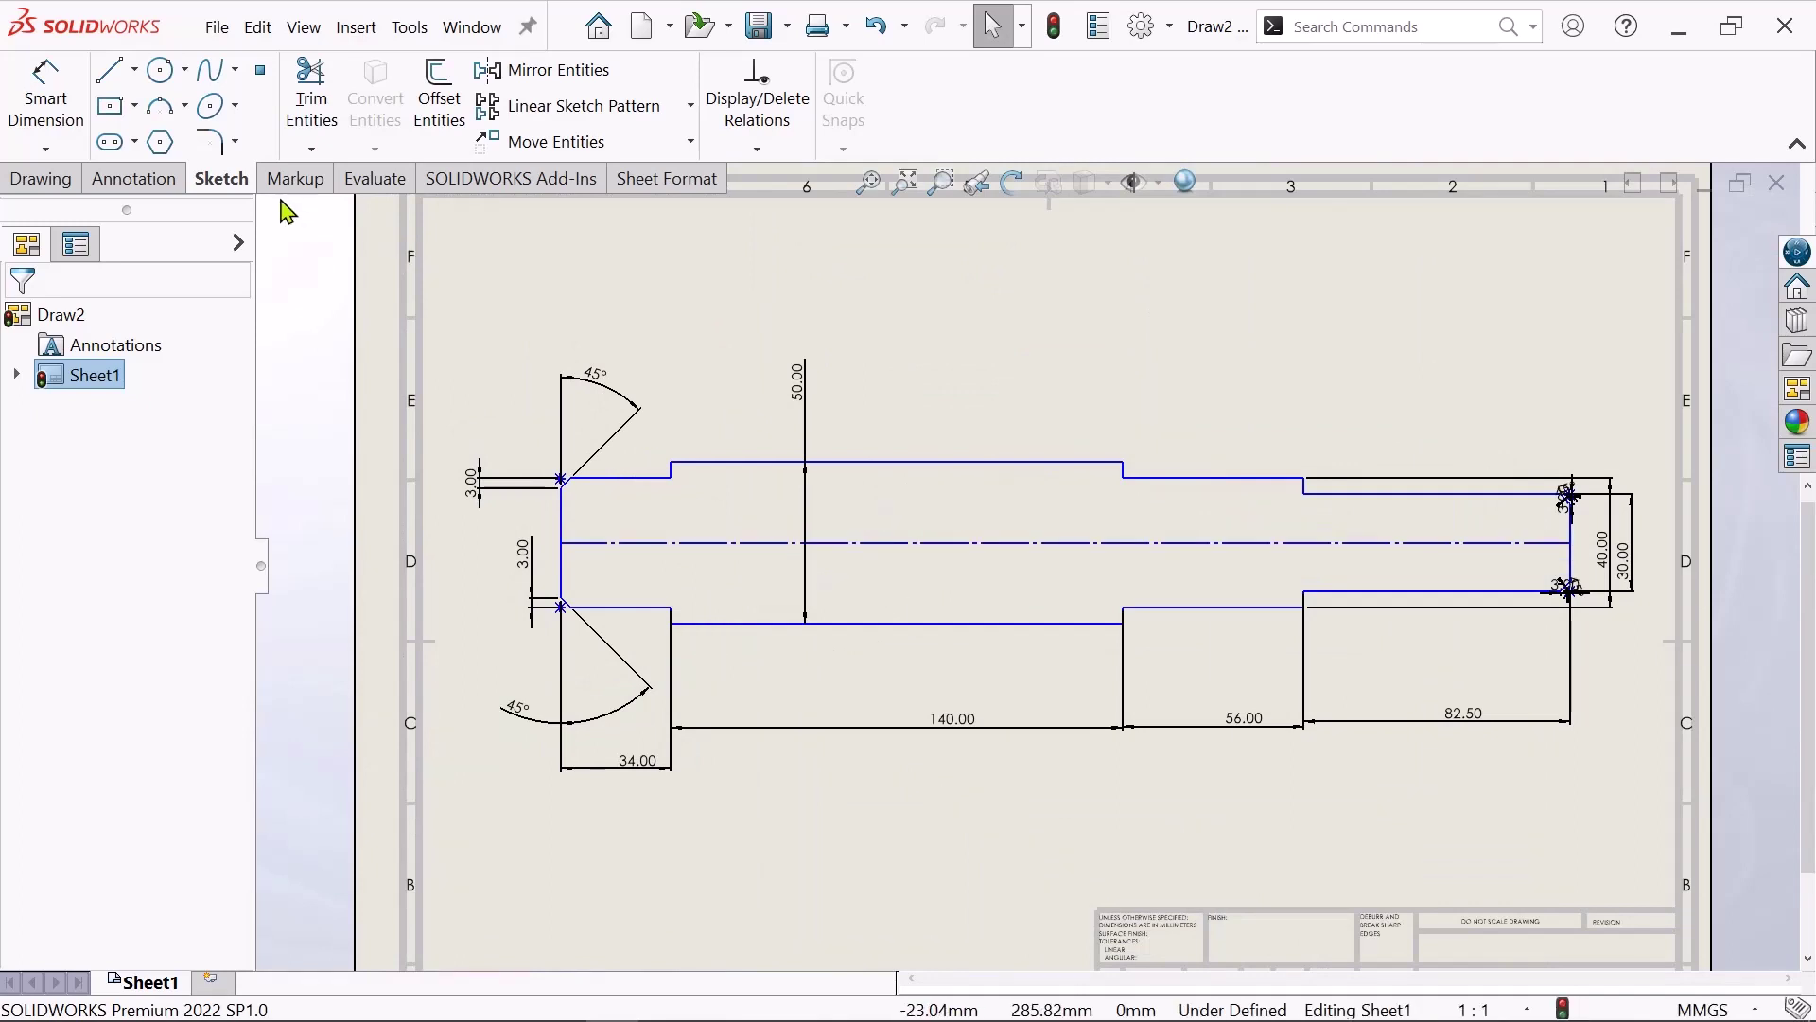
- Sketch the larger straight slot on the centreline near the left step
{"action": "left_click", "coordinate": [136, 146]}
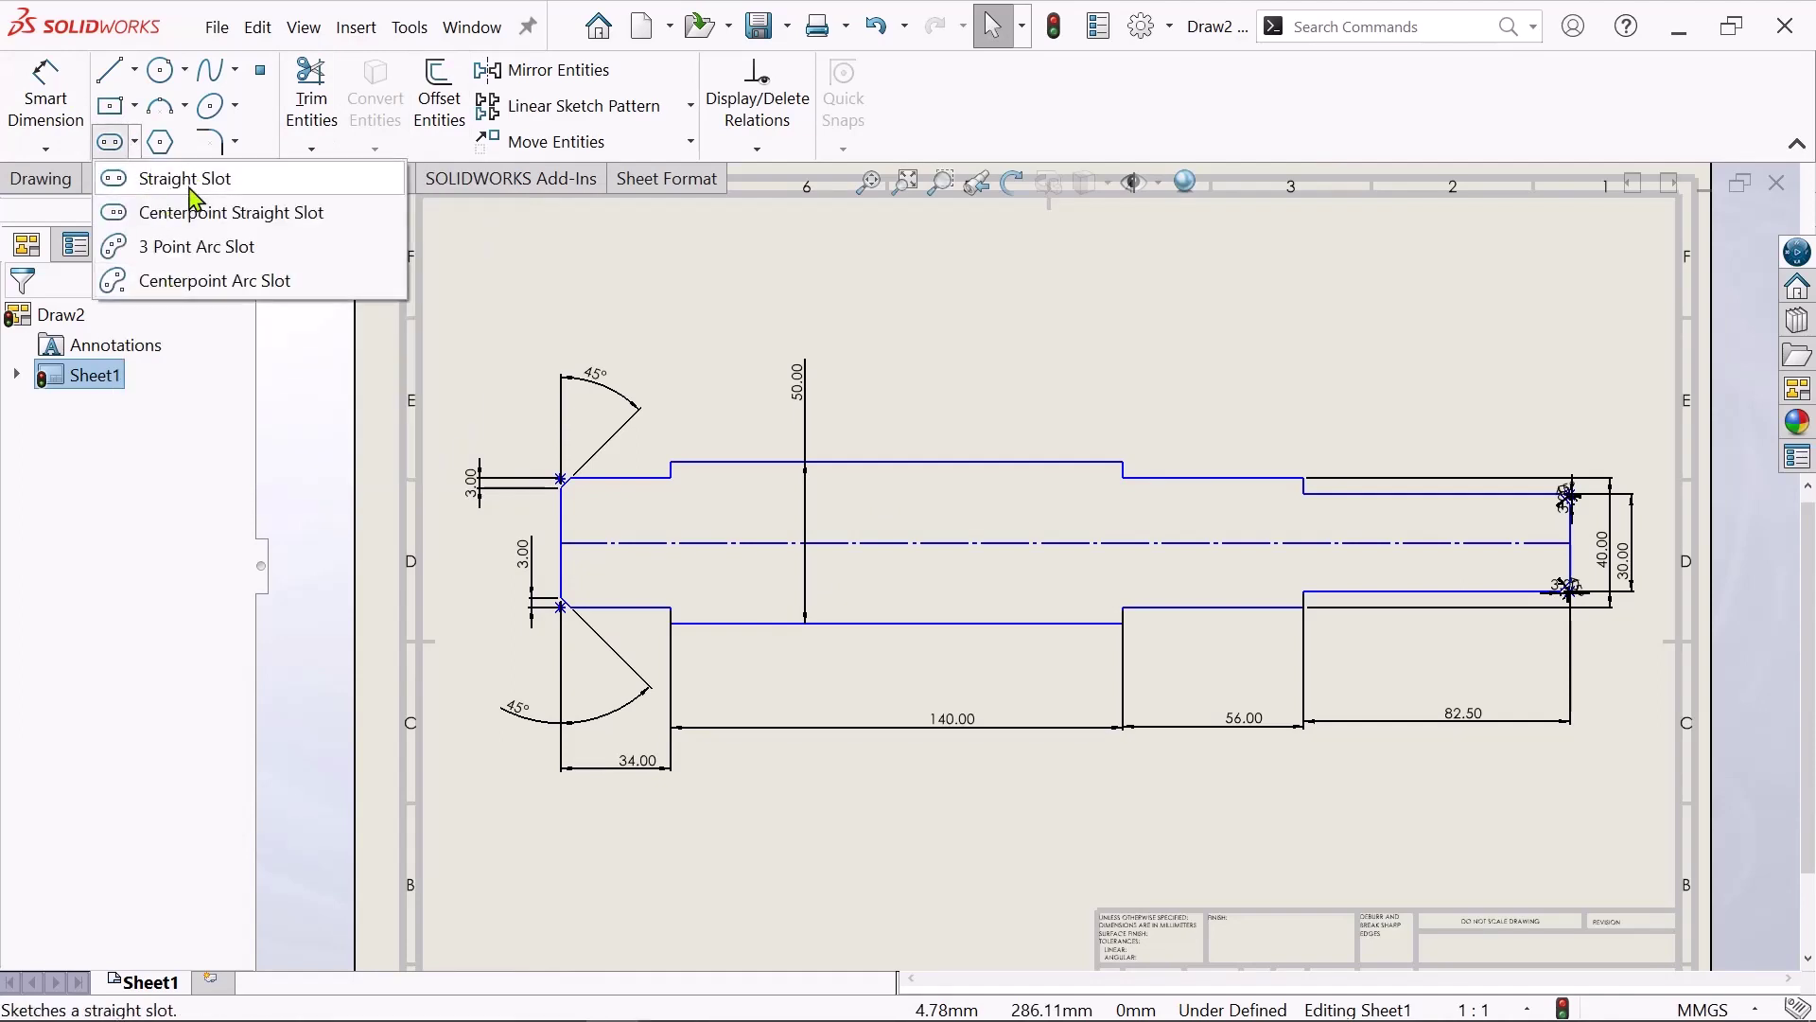
{"action": "left_click", "coordinate": [192, 180]}
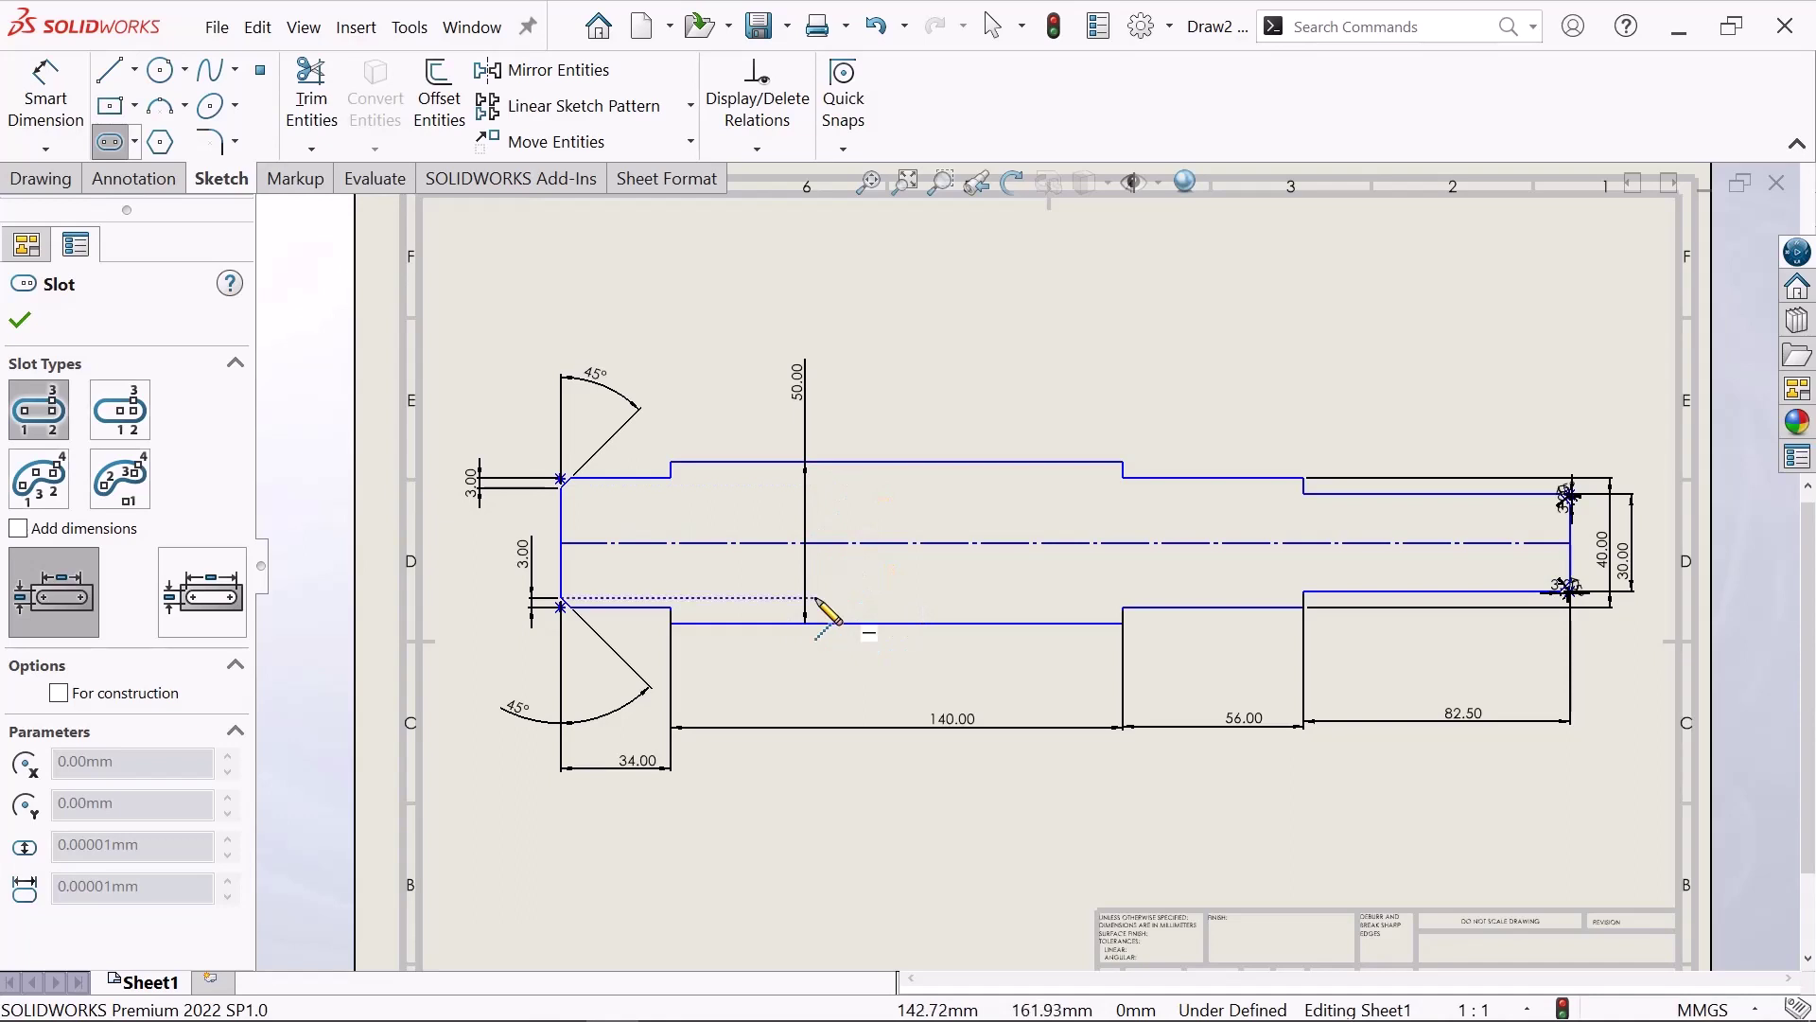
{"action": "key", "text": "Escape"}
{"action": "key", "text": "f"}
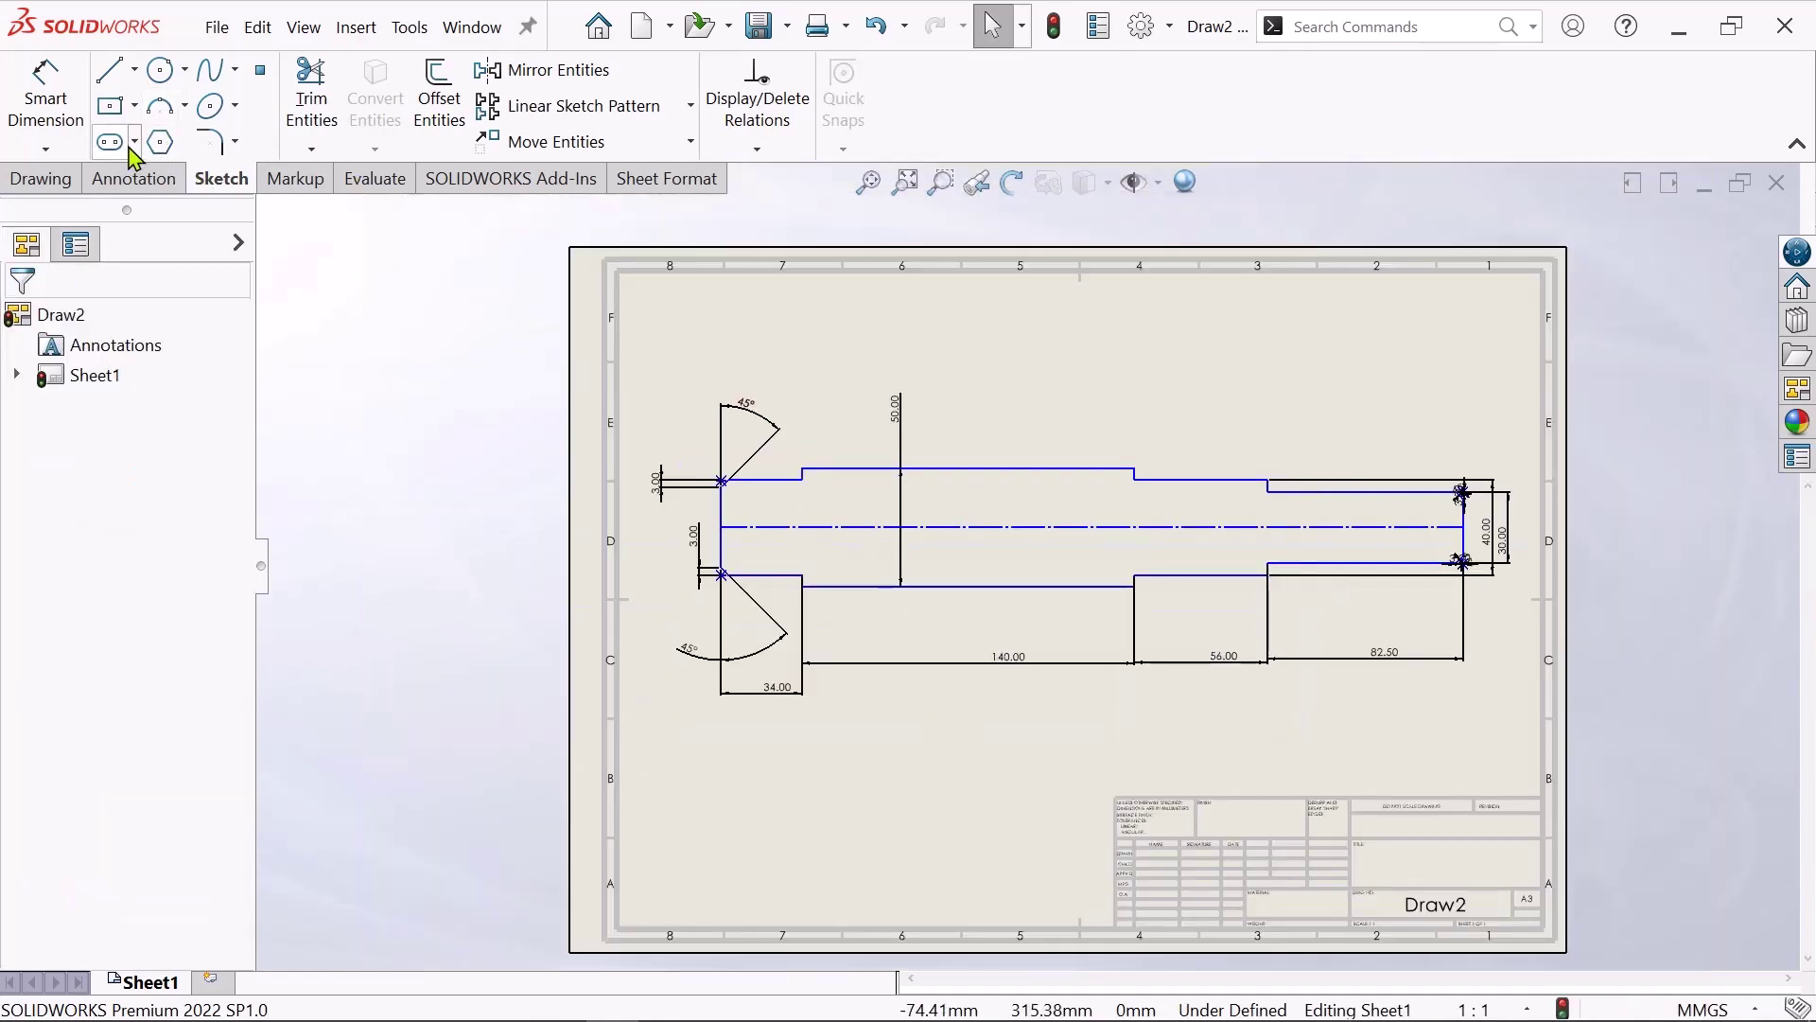
{"action": "left_click", "coordinate": [133, 143]}
{"action": "left_click", "coordinate": [170, 194]}
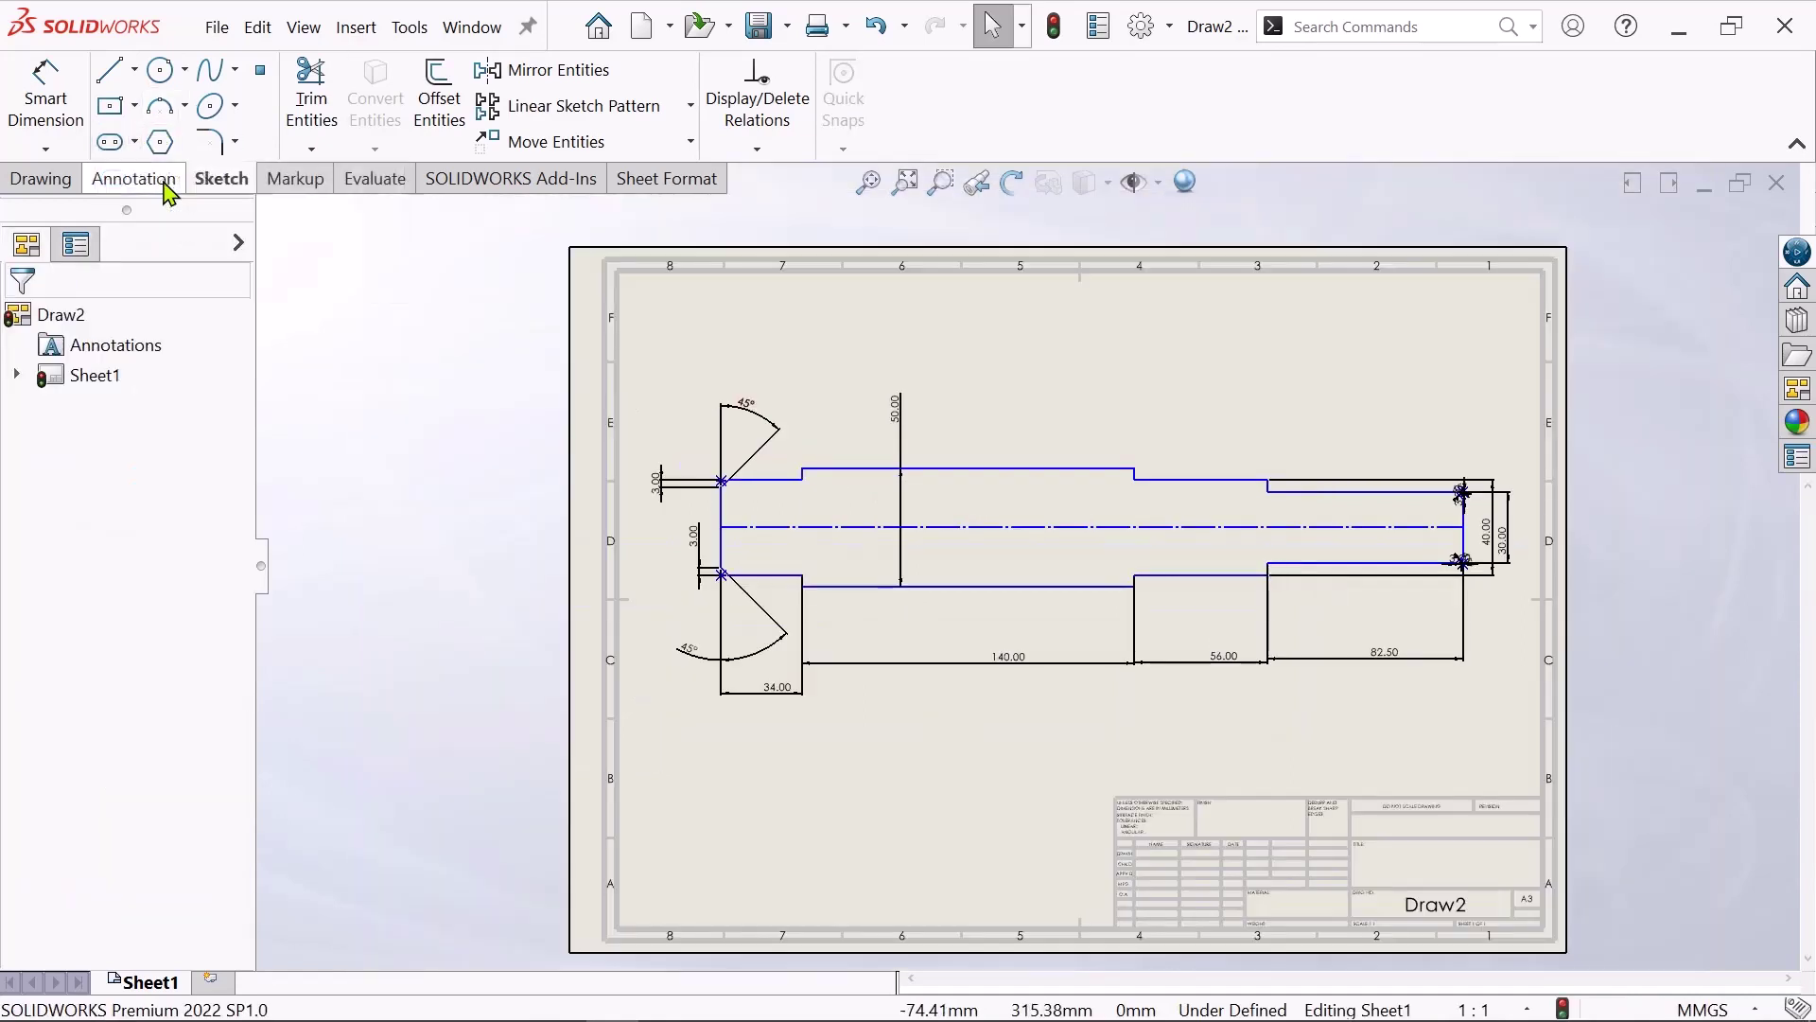
{"action": "scroll", "coordinate": [908, 549], "scroll_direction": "down", "scroll_amount": 1}
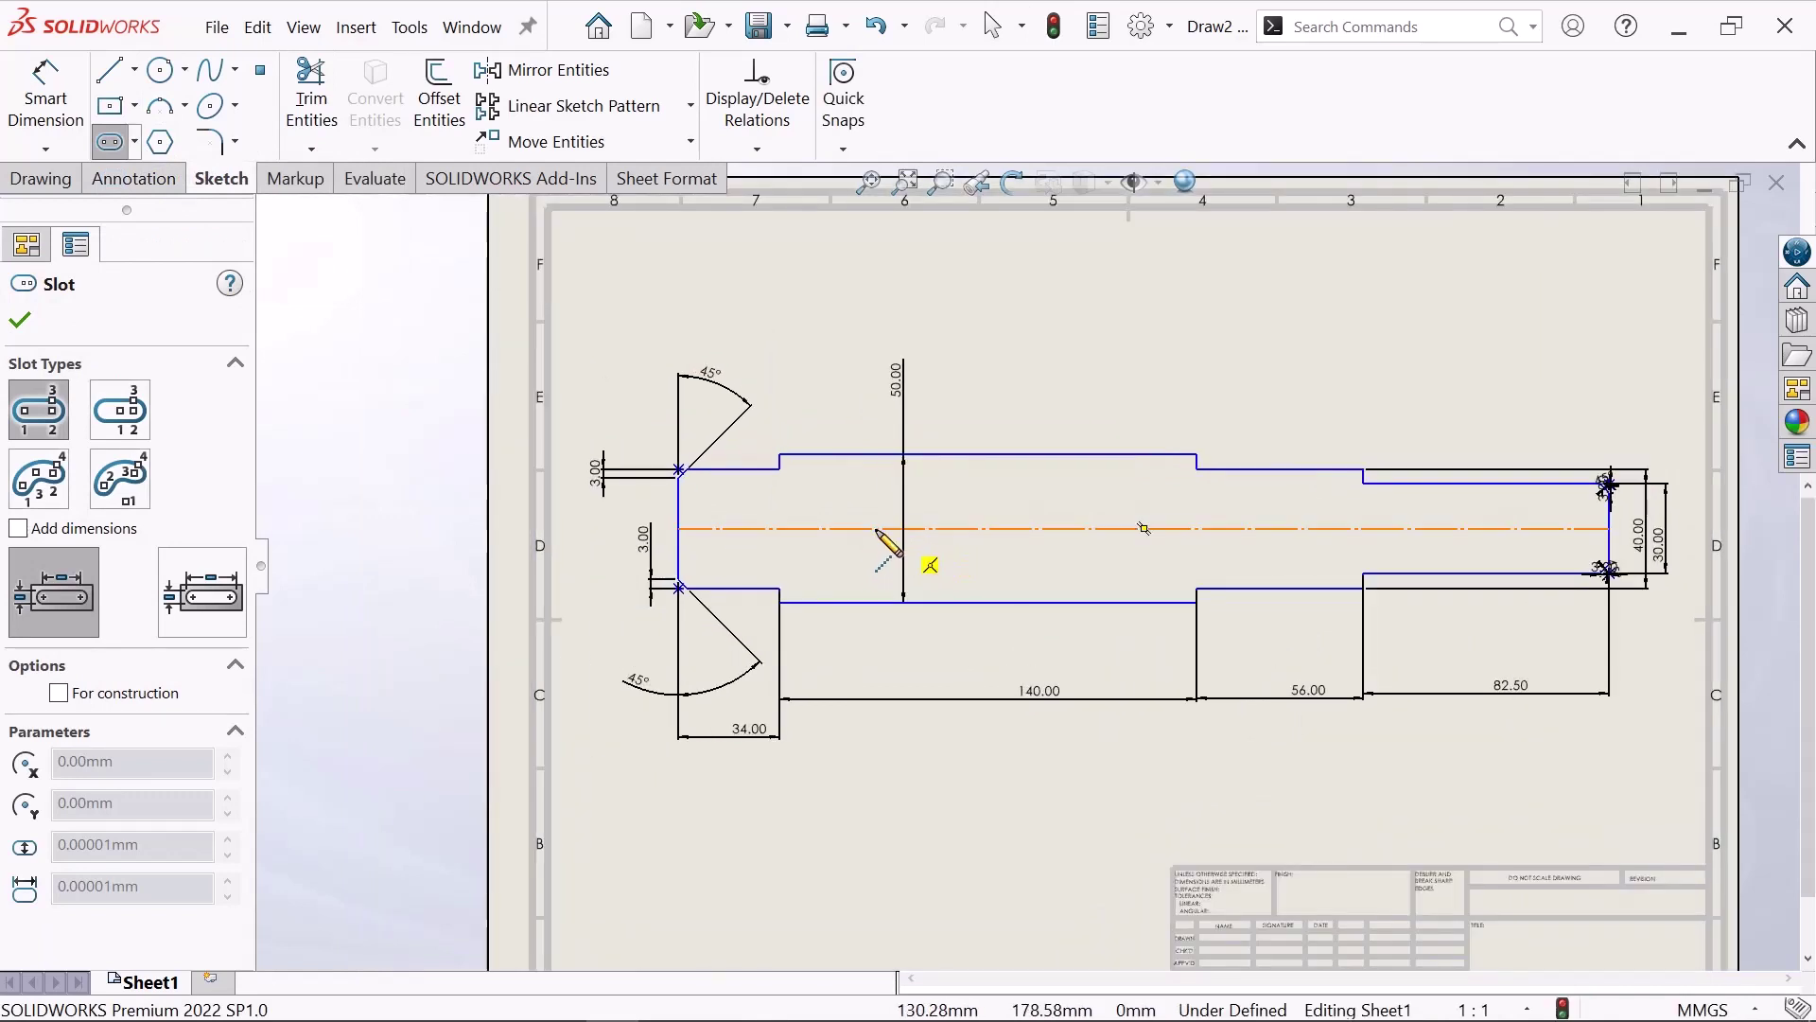
{"action": "left_click", "coordinate": [876, 531]}
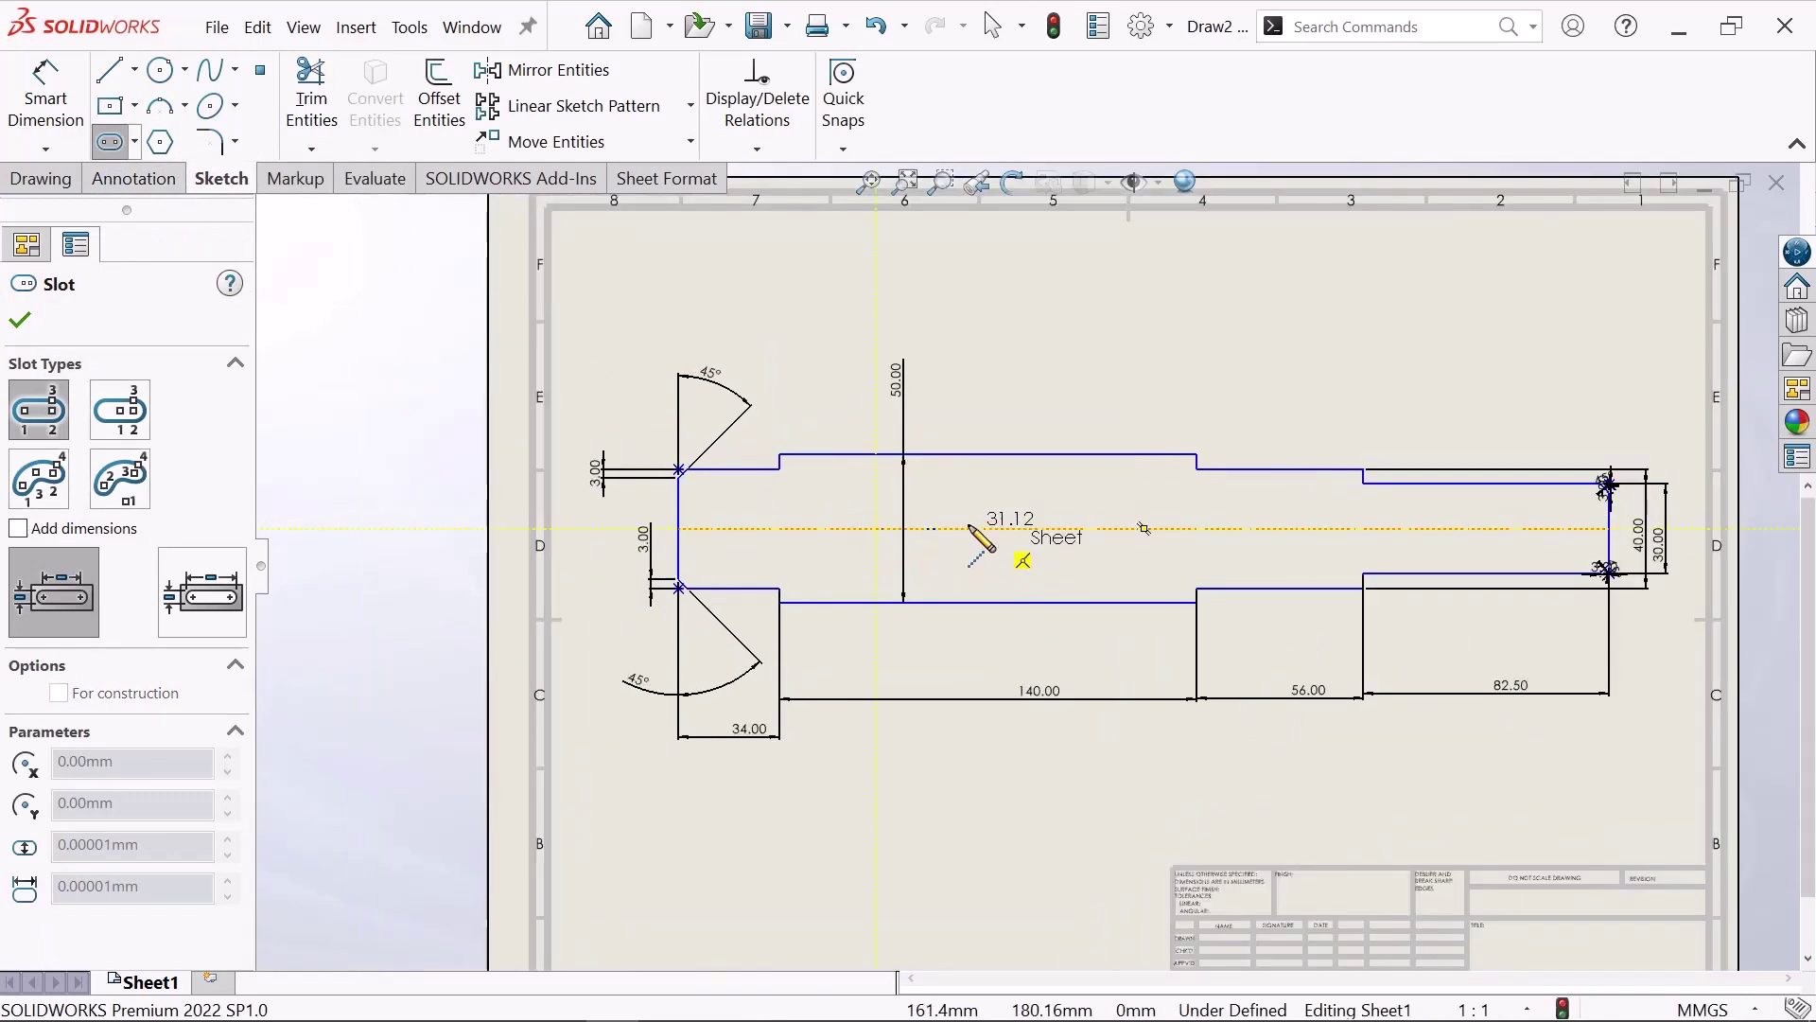
{"action": "left_click", "coordinate": [970, 528]}
{"action": "left_click", "coordinate": [975, 565]}
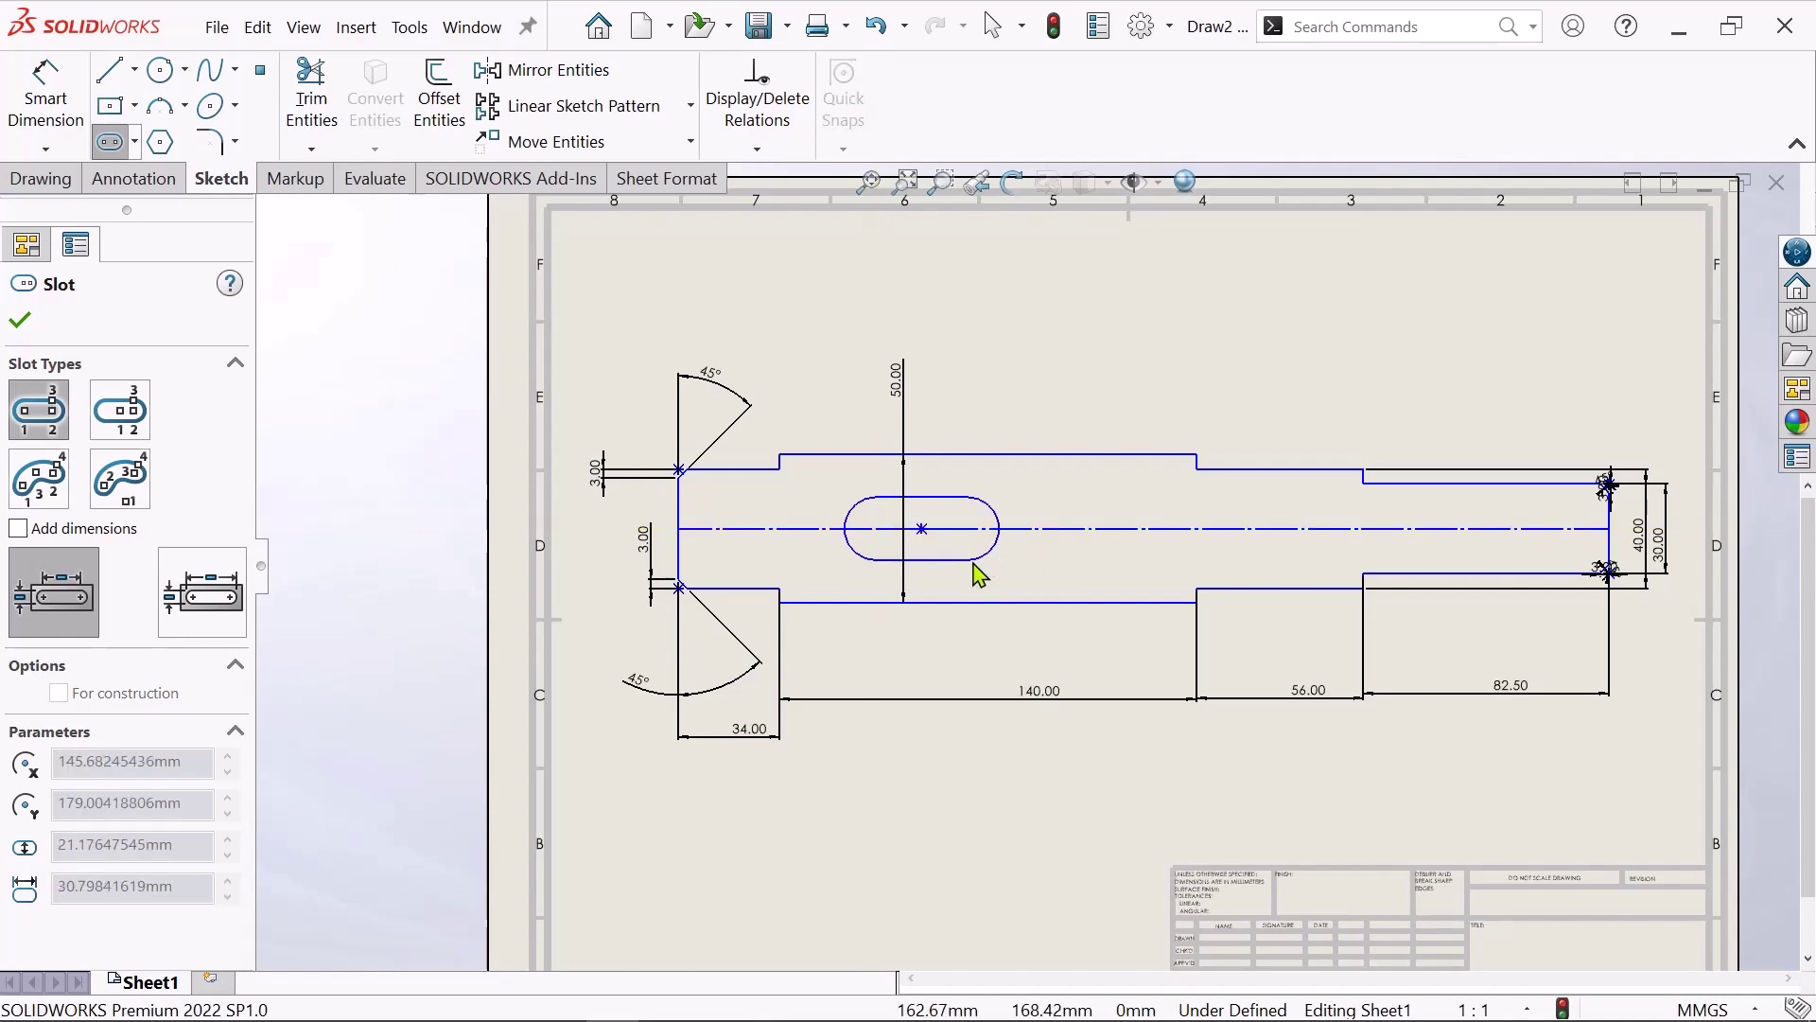
{"action": "right_click", "coordinate": [975, 565]}
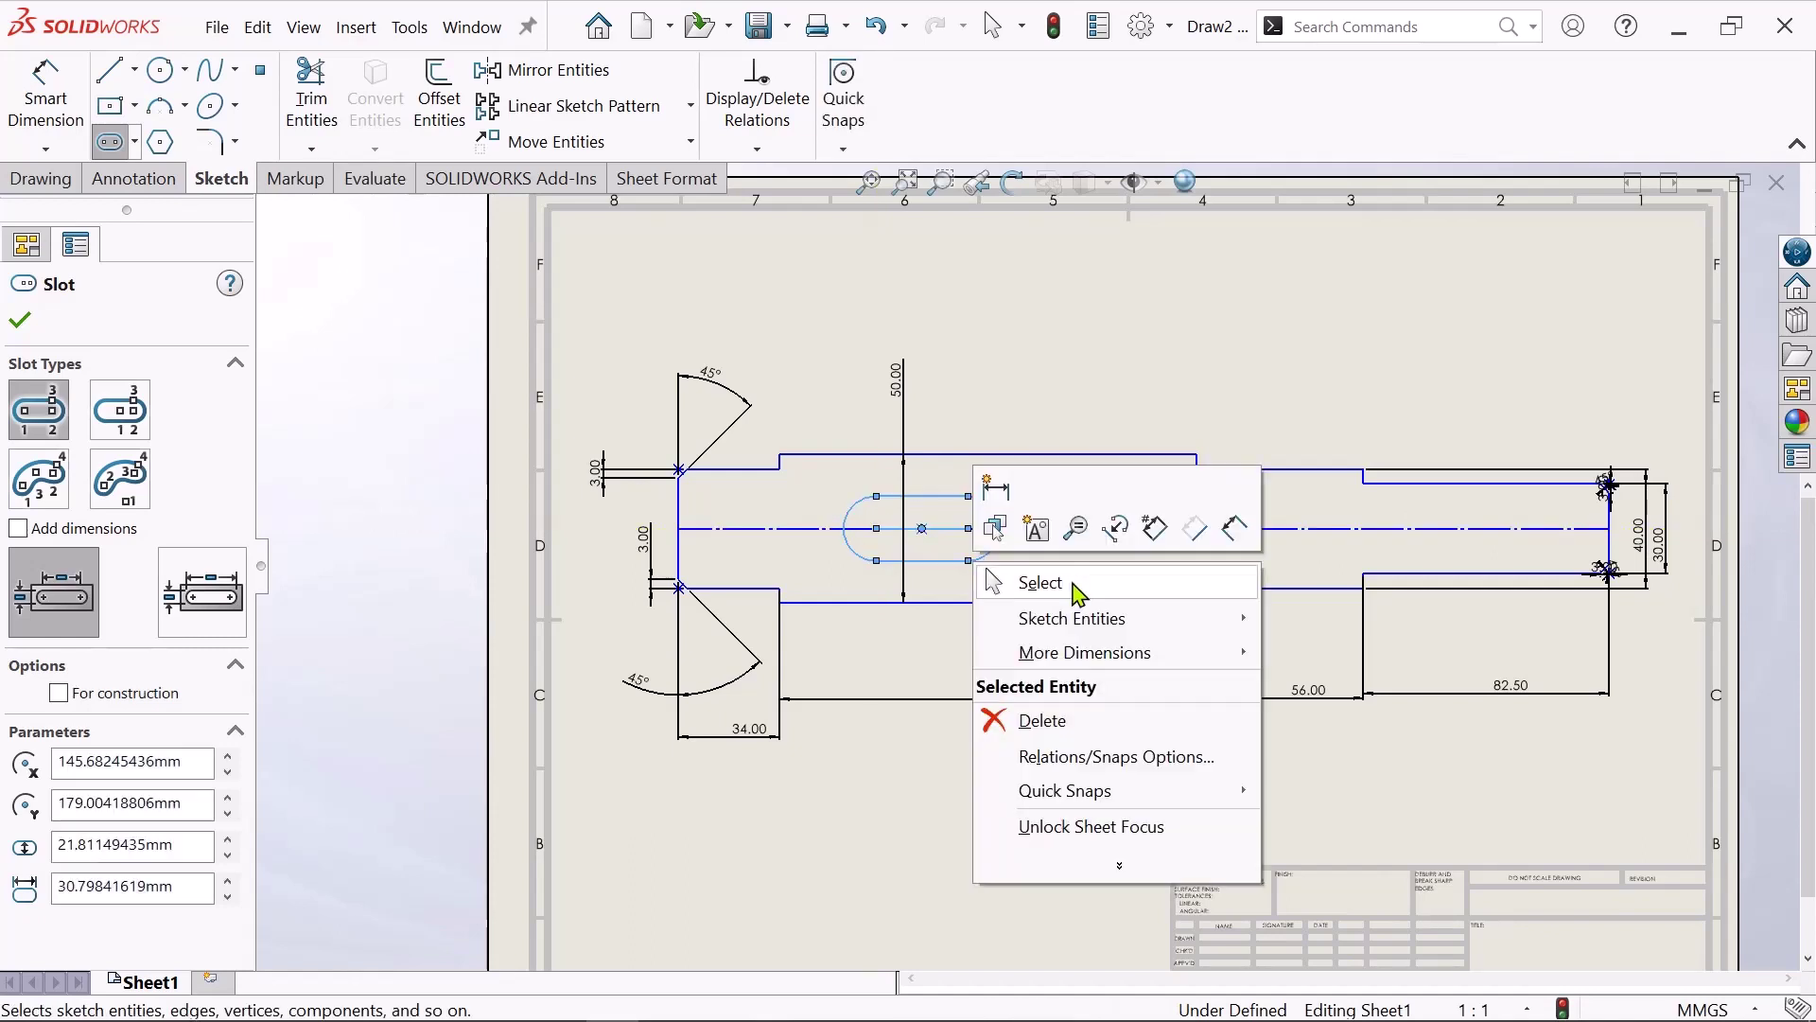
{"action": "left_click", "coordinate": [1076, 594]}
{"action": "key", "text": "f"}
{"action": "scroll", "coordinate": [1190, 629], "scroll_direction": "down", "scroll_amount": 1}
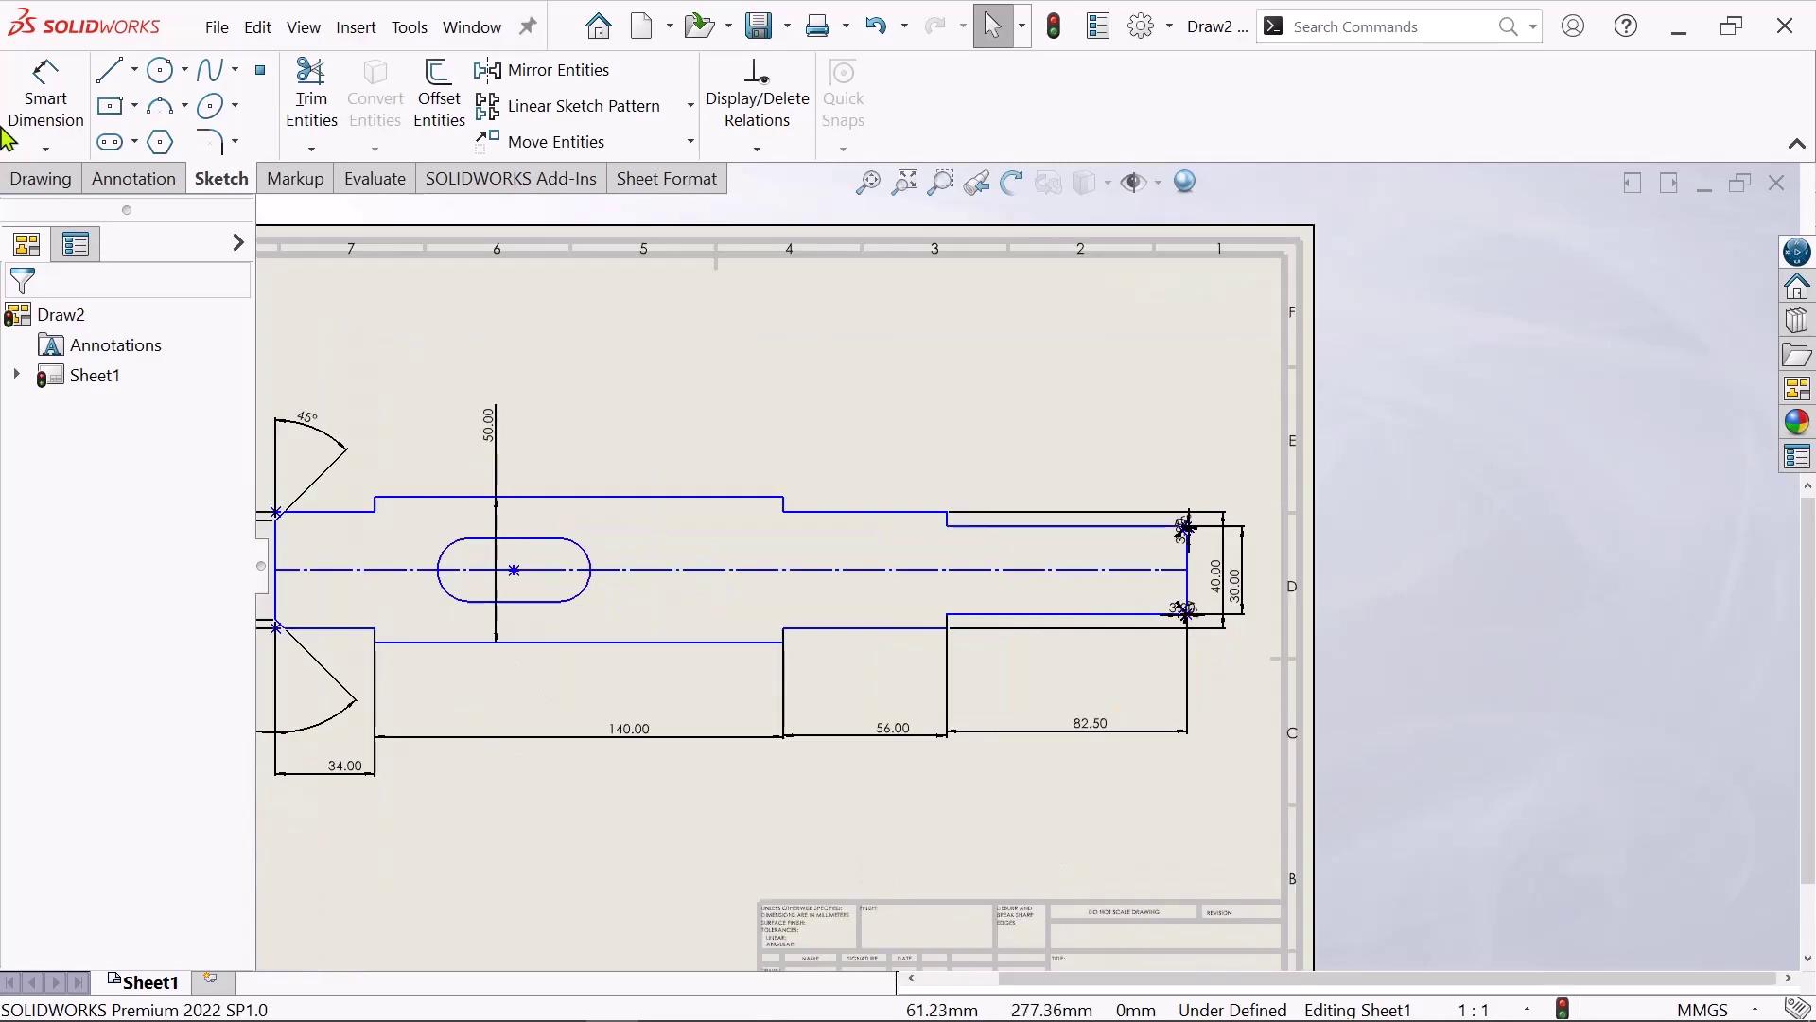
- Sketch a small straight slot on the centreline near the right end
{"action": "left_click", "coordinate": [134, 145]}
{"action": "left_click", "coordinate": [153, 180]}
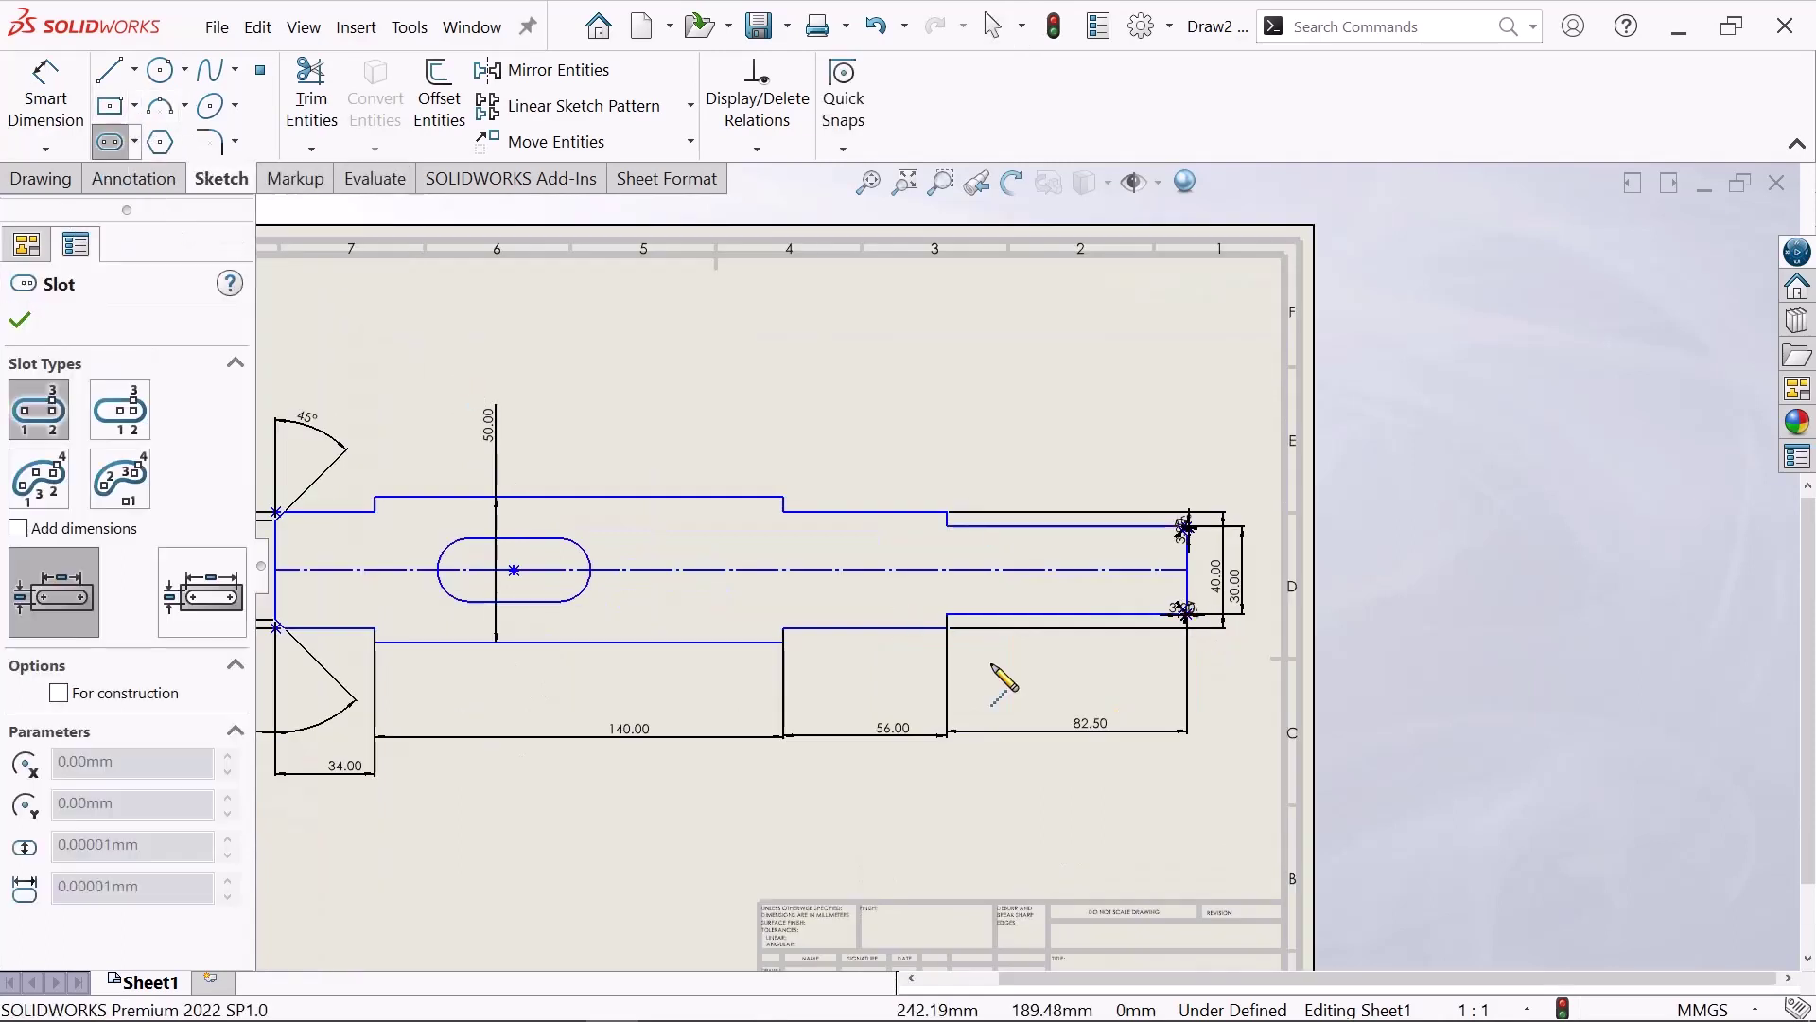
{"action": "left_click", "coordinate": [1055, 570]}
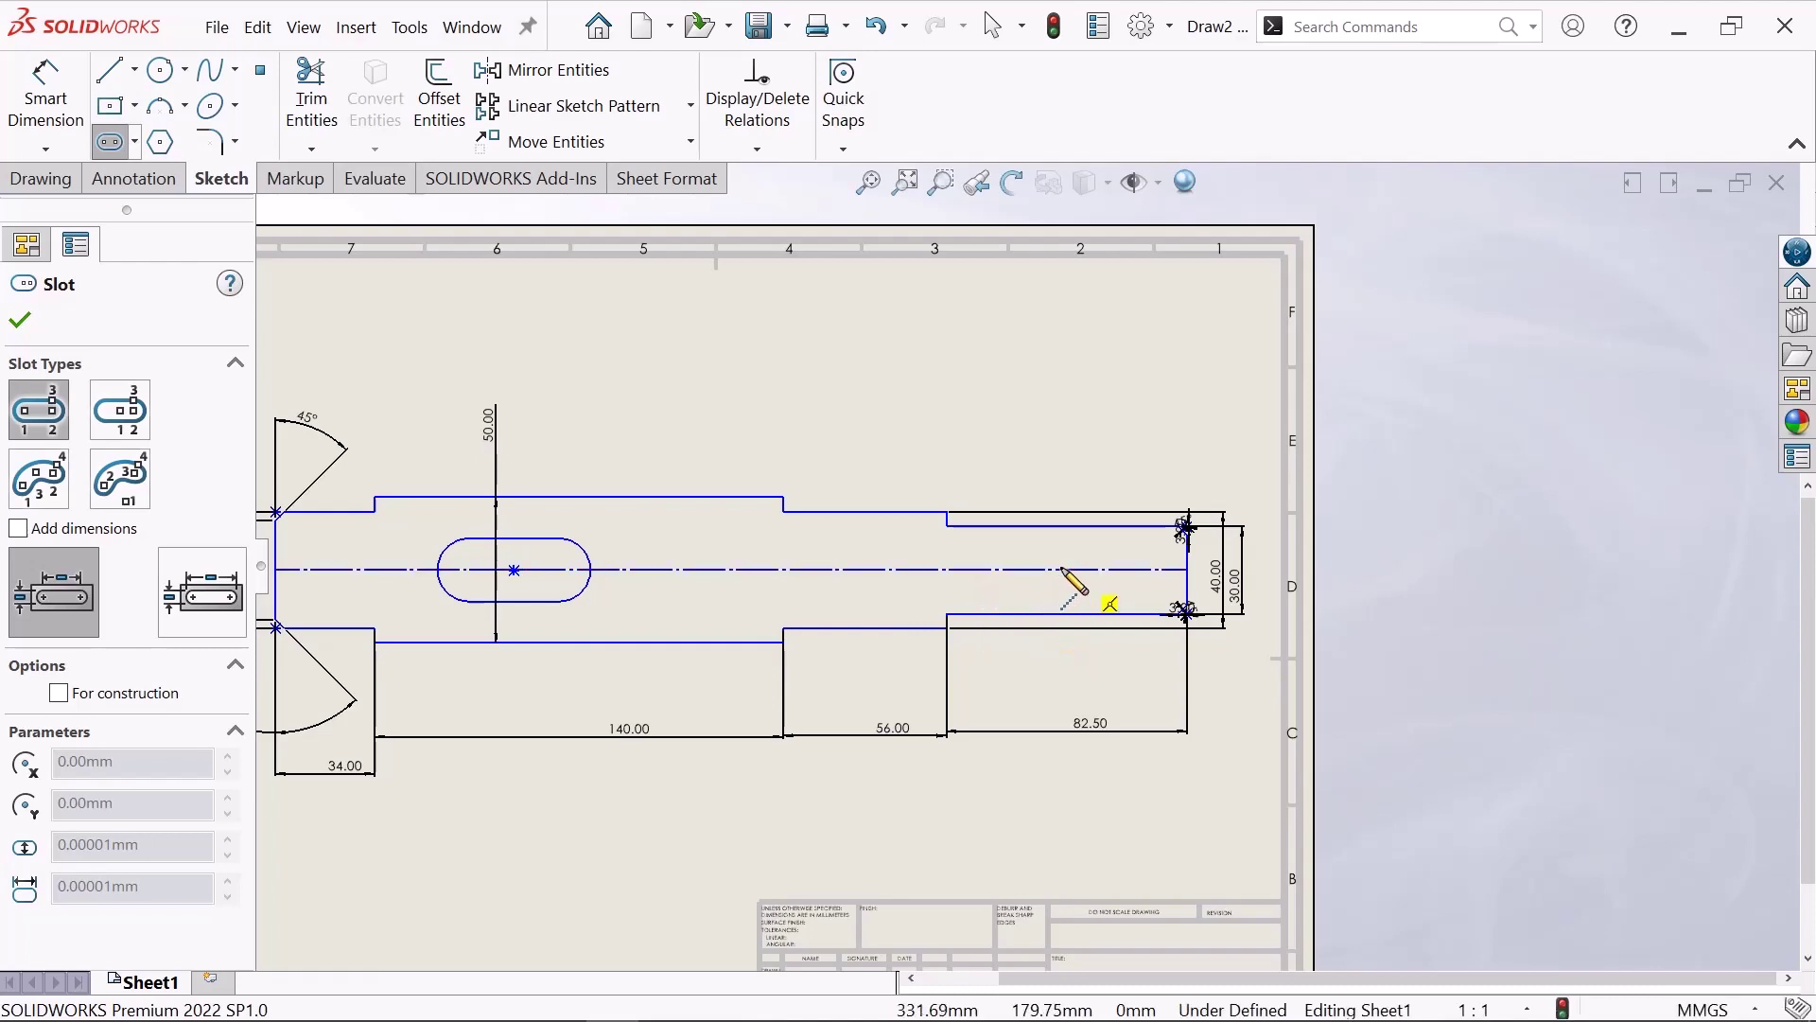
{"action": "left_click", "coordinate": [1117, 569]}
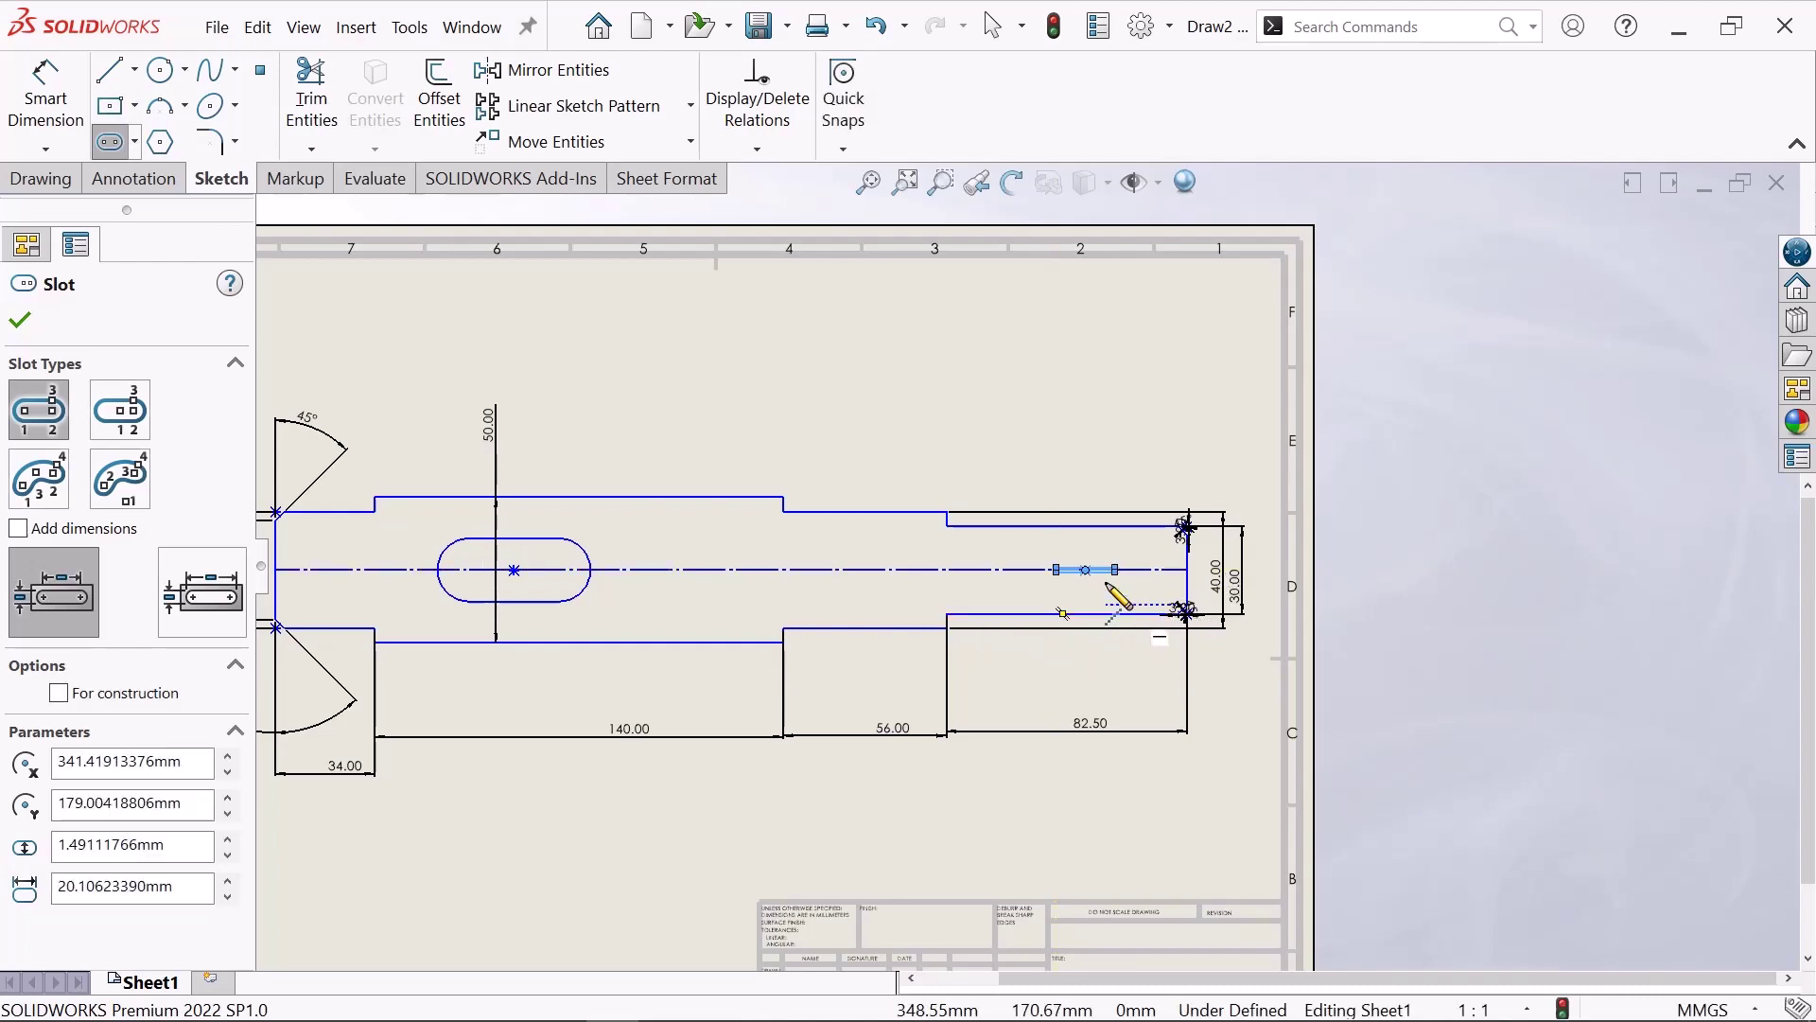
{"action": "right_click", "coordinate": [1107, 582]}
{"action": "left_click", "coordinate": [1183, 599]}
{"action": "scroll", "coordinate": [1047, 549], "scroll_direction": "down", "scroll_amount": 2}
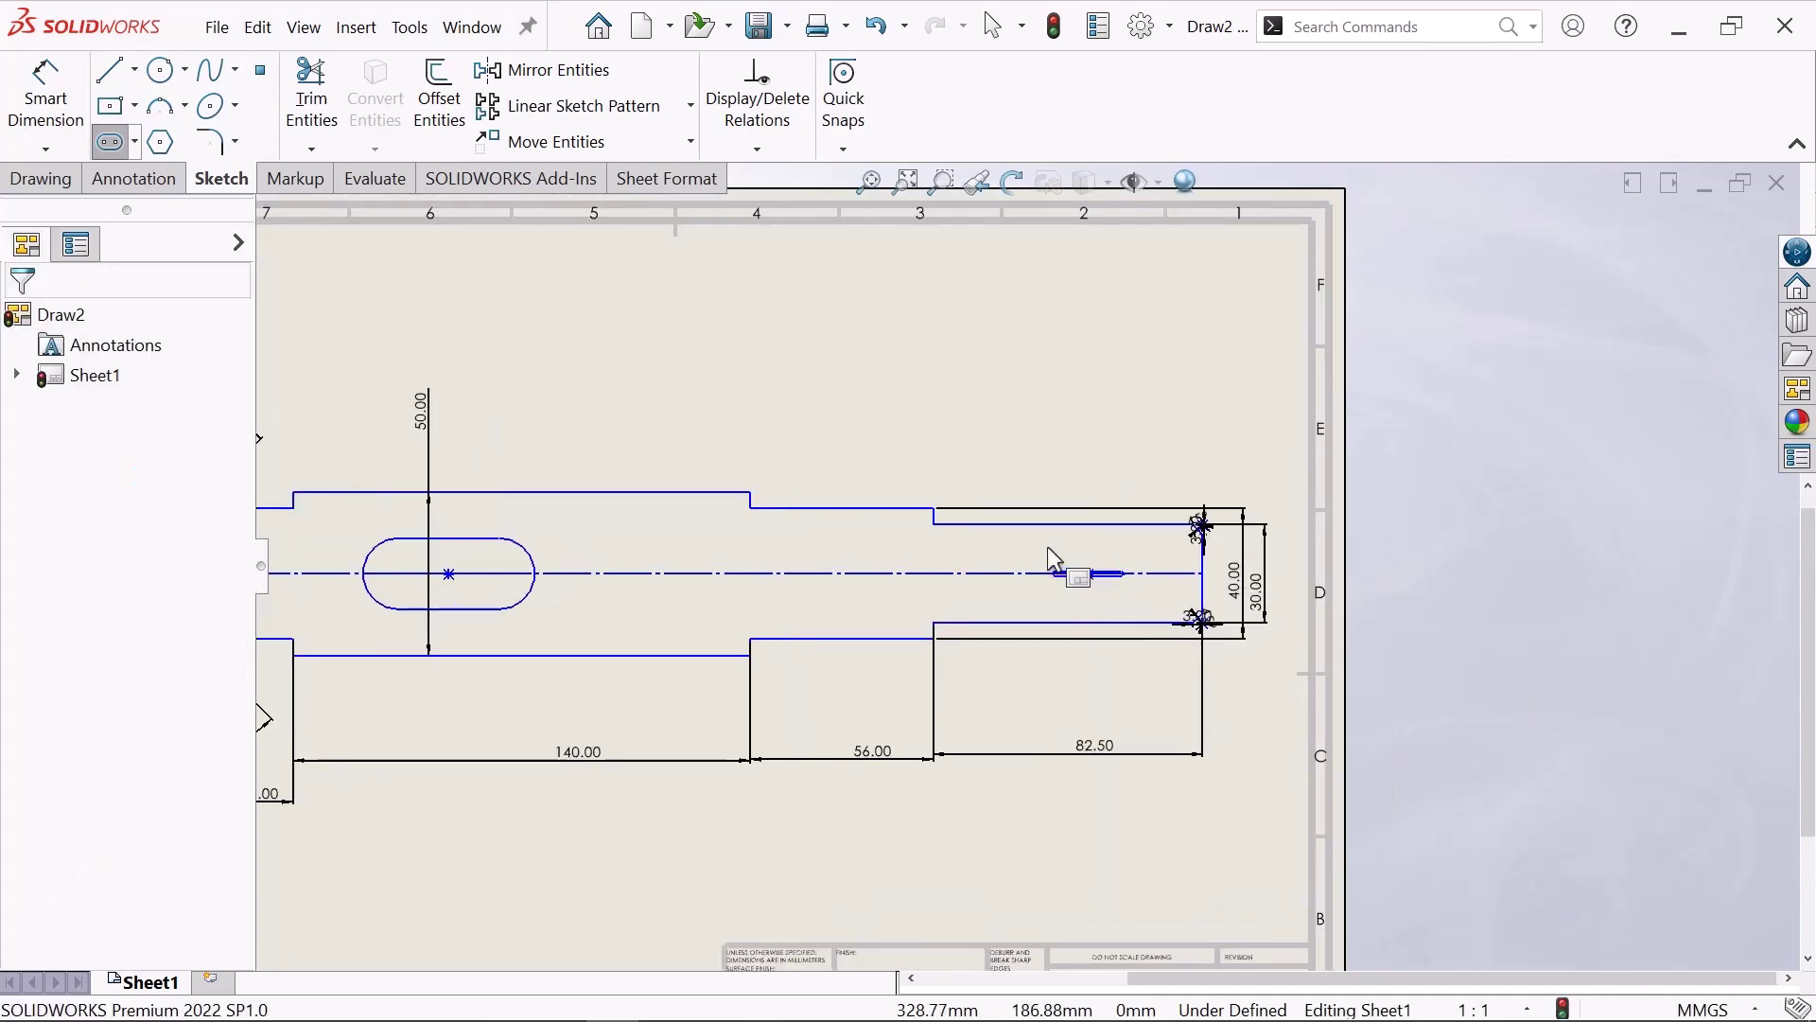
{"action": "scroll", "coordinate": [1097, 639], "scroll_direction": "down", "scroll_amount": 2}
{"action": "scroll", "coordinate": [1097, 639], "scroll_direction": "down", "scroll_amount": 1}
{"action": "scroll", "coordinate": [1081, 551], "scroll_direction": "down", "scroll_amount": 2}
{"action": "key", "text": "Escape"}
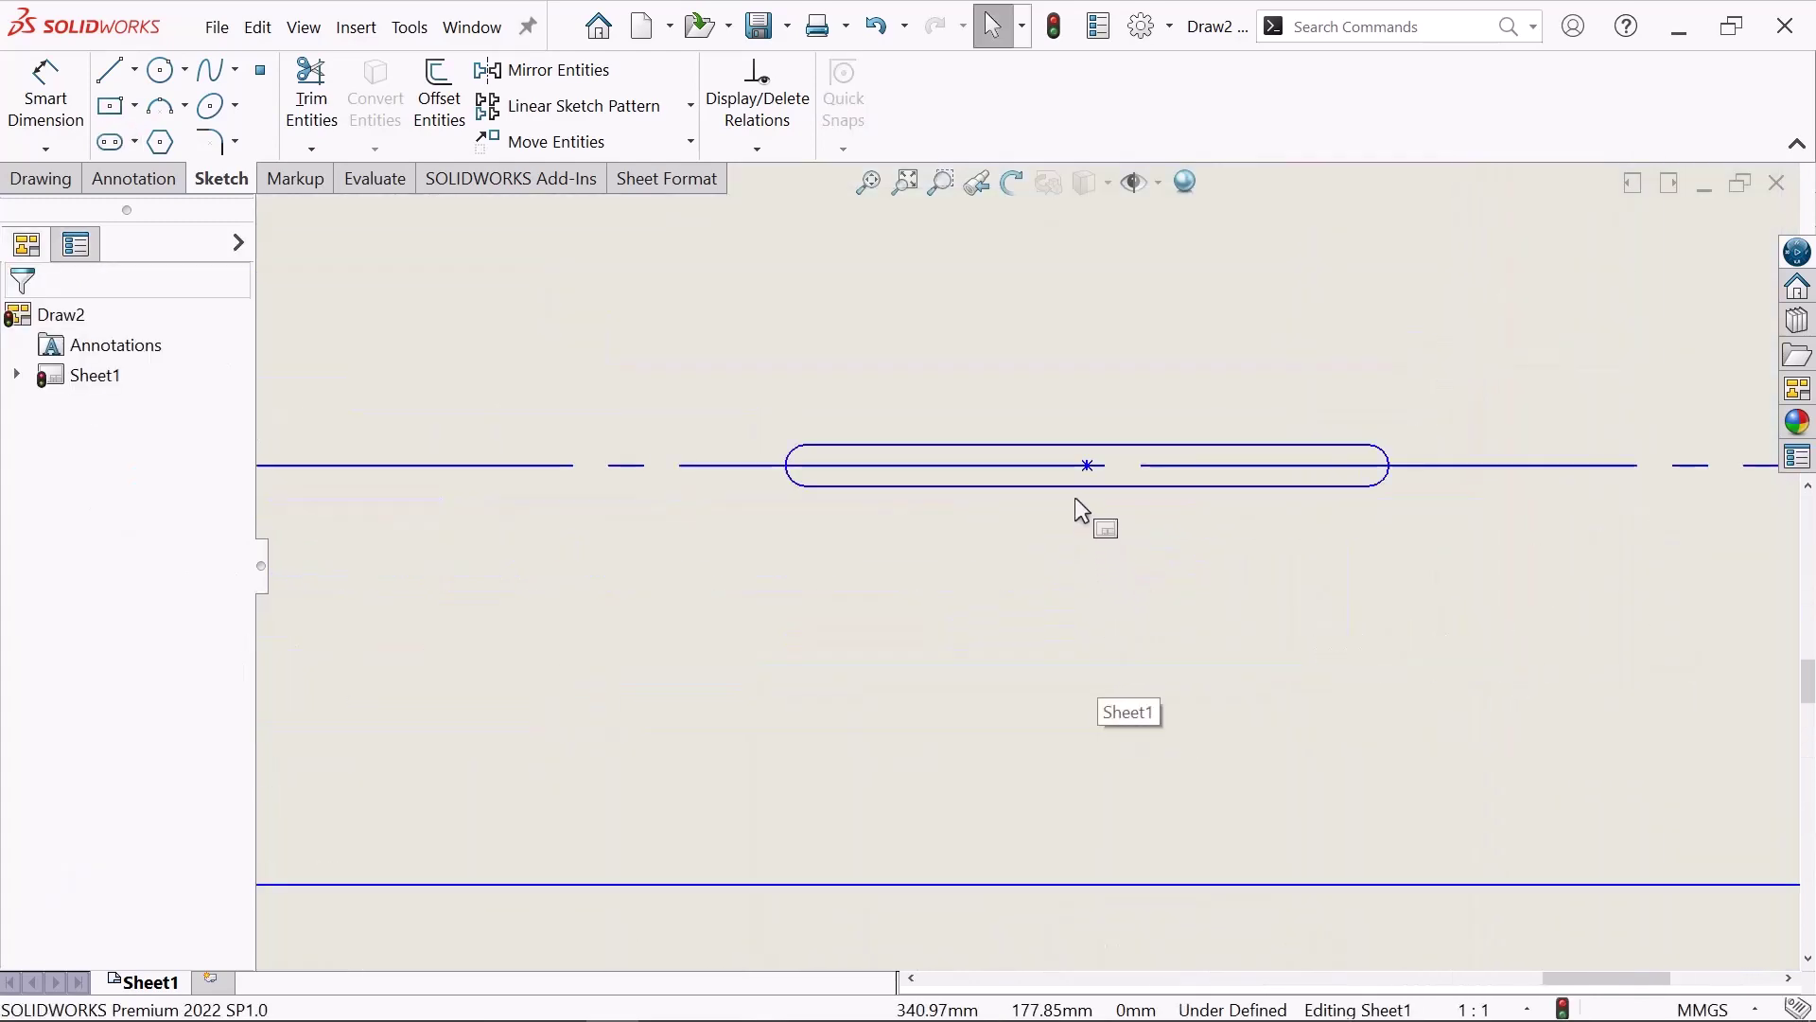
{"action": "scroll", "coordinate": [1074, 496], "scroll_direction": "down", "scroll_amount": 1}
{"action": "scroll", "coordinate": [946, 520], "scroll_direction": "up", "scroll_amount": 2}
{"action": "scroll", "coordinate": [738, 568], "scroll_direction": "up", "scroll_amount": 3}
{"action": "scroll", "coordinate": [581, 600], "scroll_direction": "down", "scroll_amount": 1}
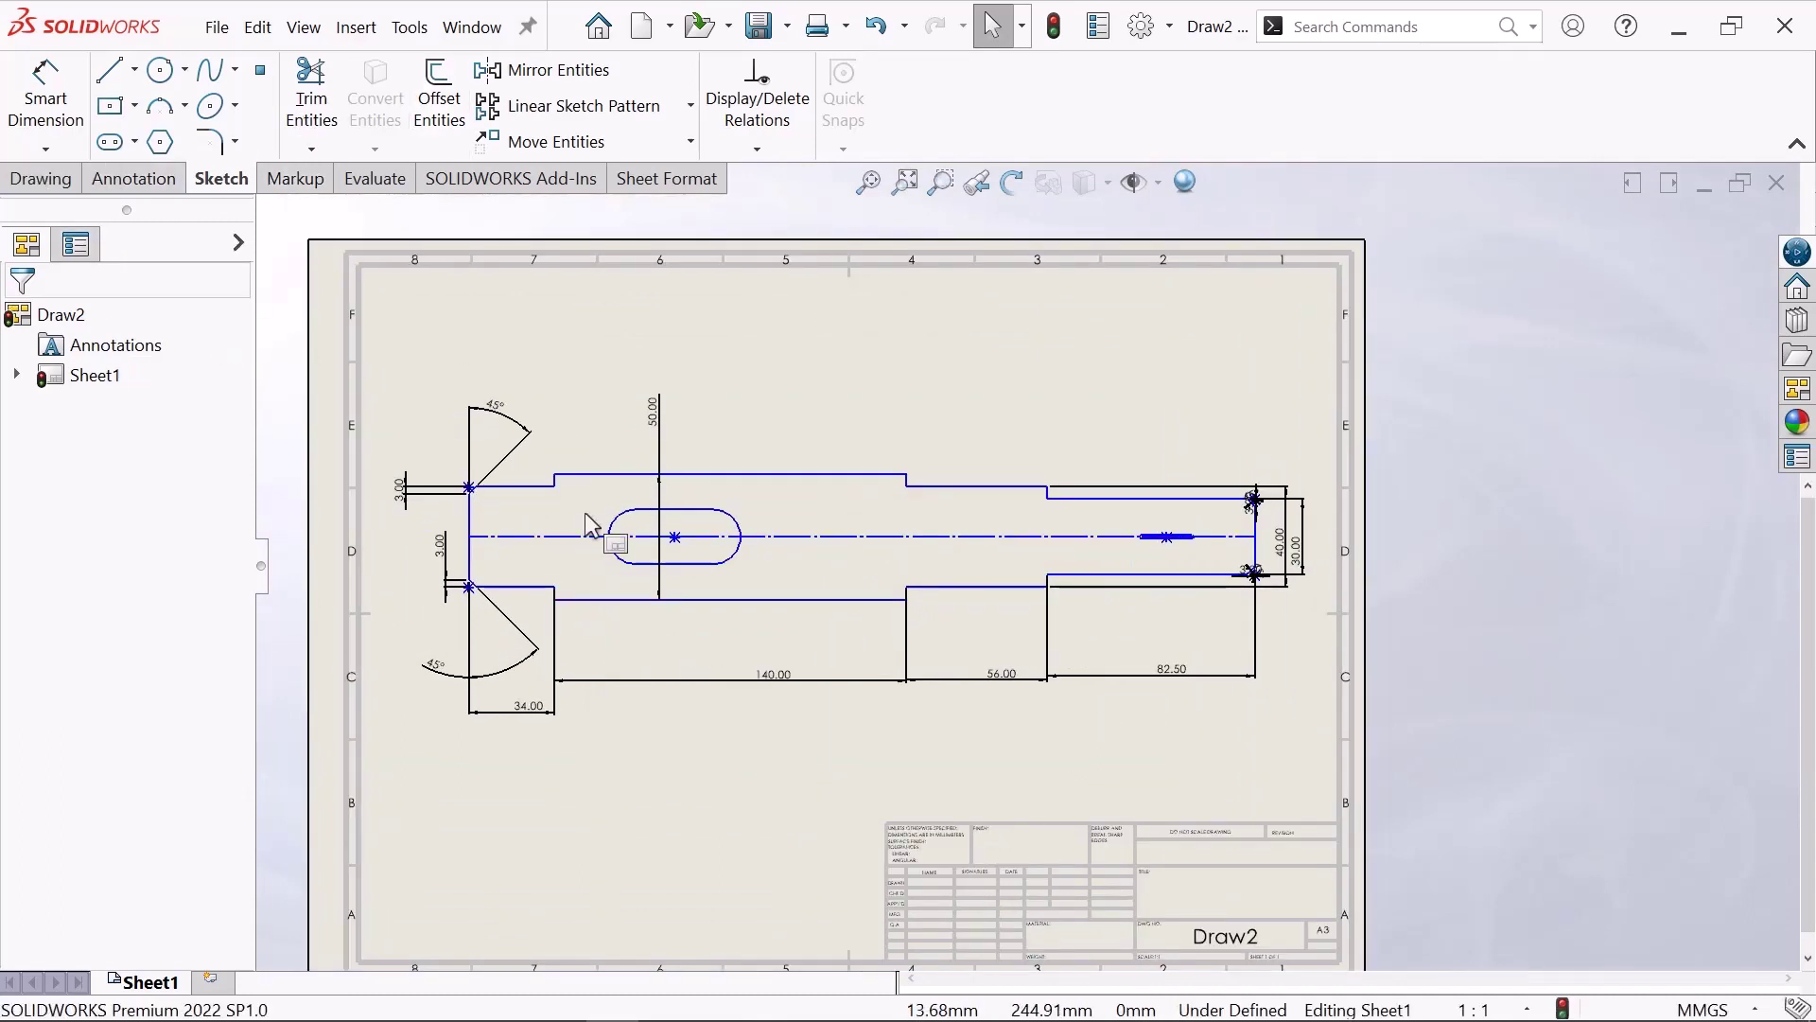
- Dimension the left slot's length as 50.00 above the shaft
{"action": "left_click", "coordinate": [45, 94]}
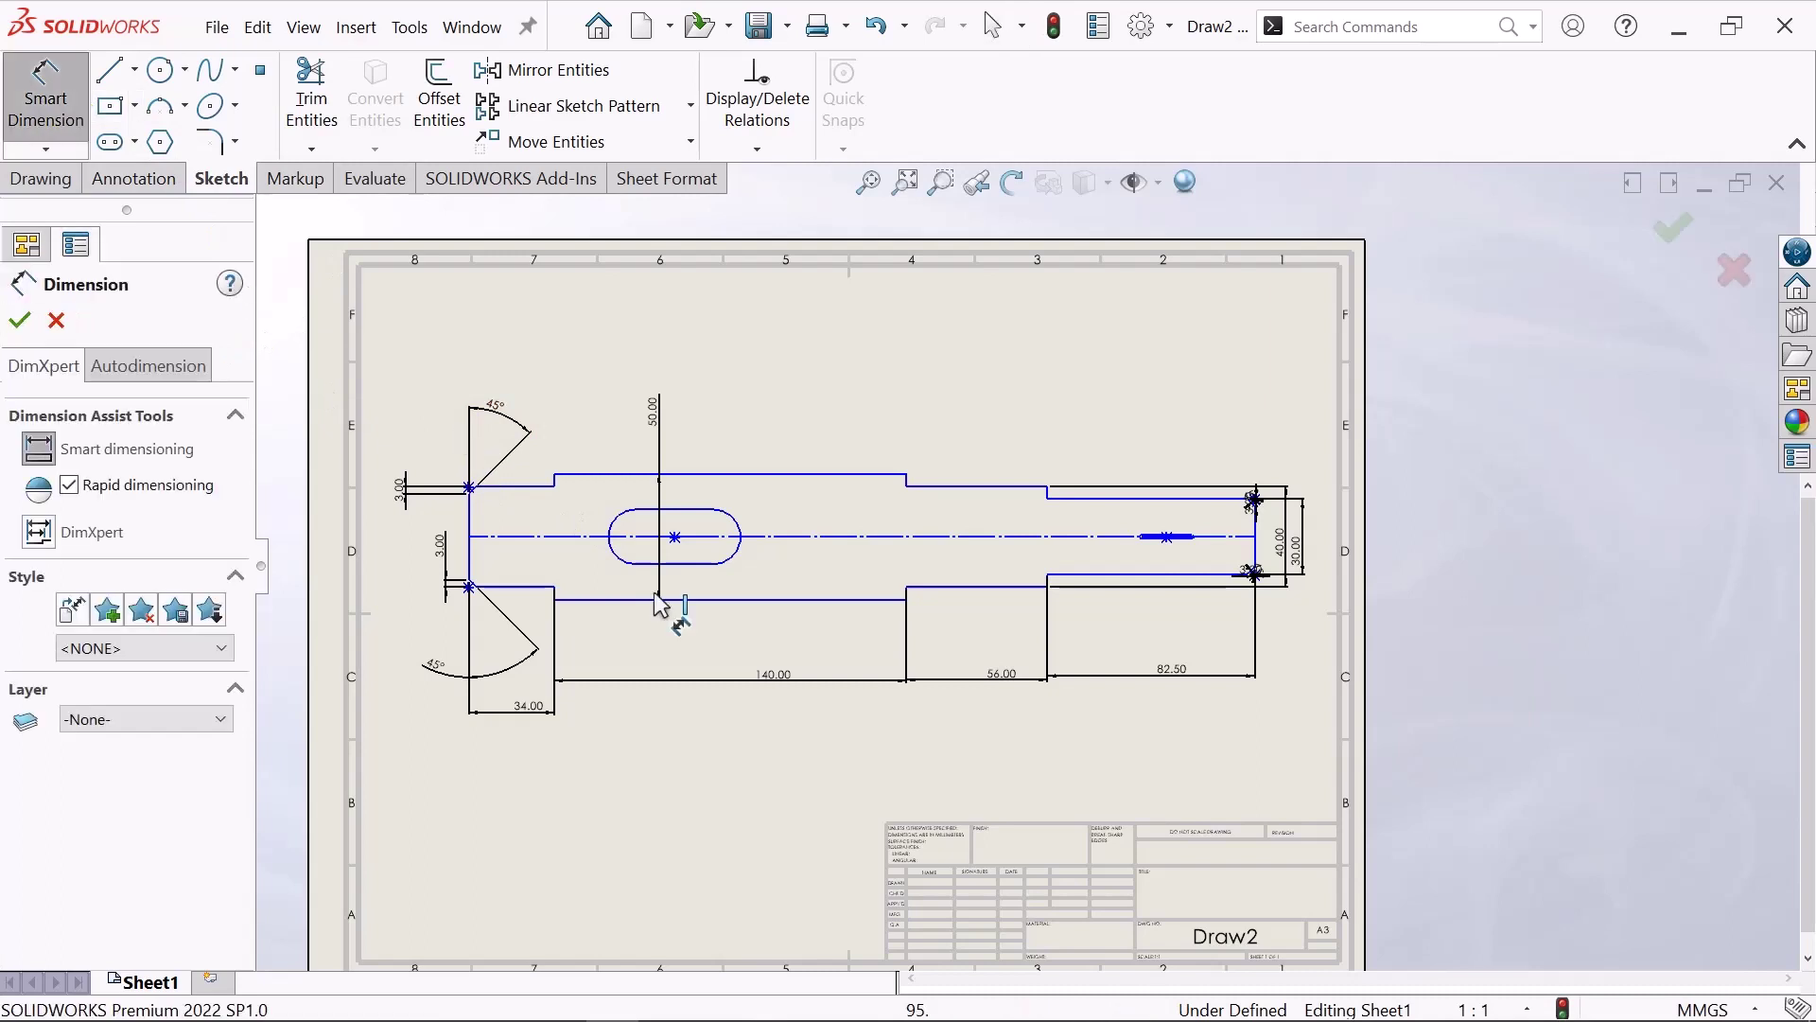
{"action": "scroll", "coordinate": [695, 560], "scroll_direction": "up", "scroll_amount": 1}
{"action": "scroll", "coordinate": [690, 560], "scroll_direction": "up", "scroll_amount": 1}
{"action": "left_click", "coordinate": [725, 498]}
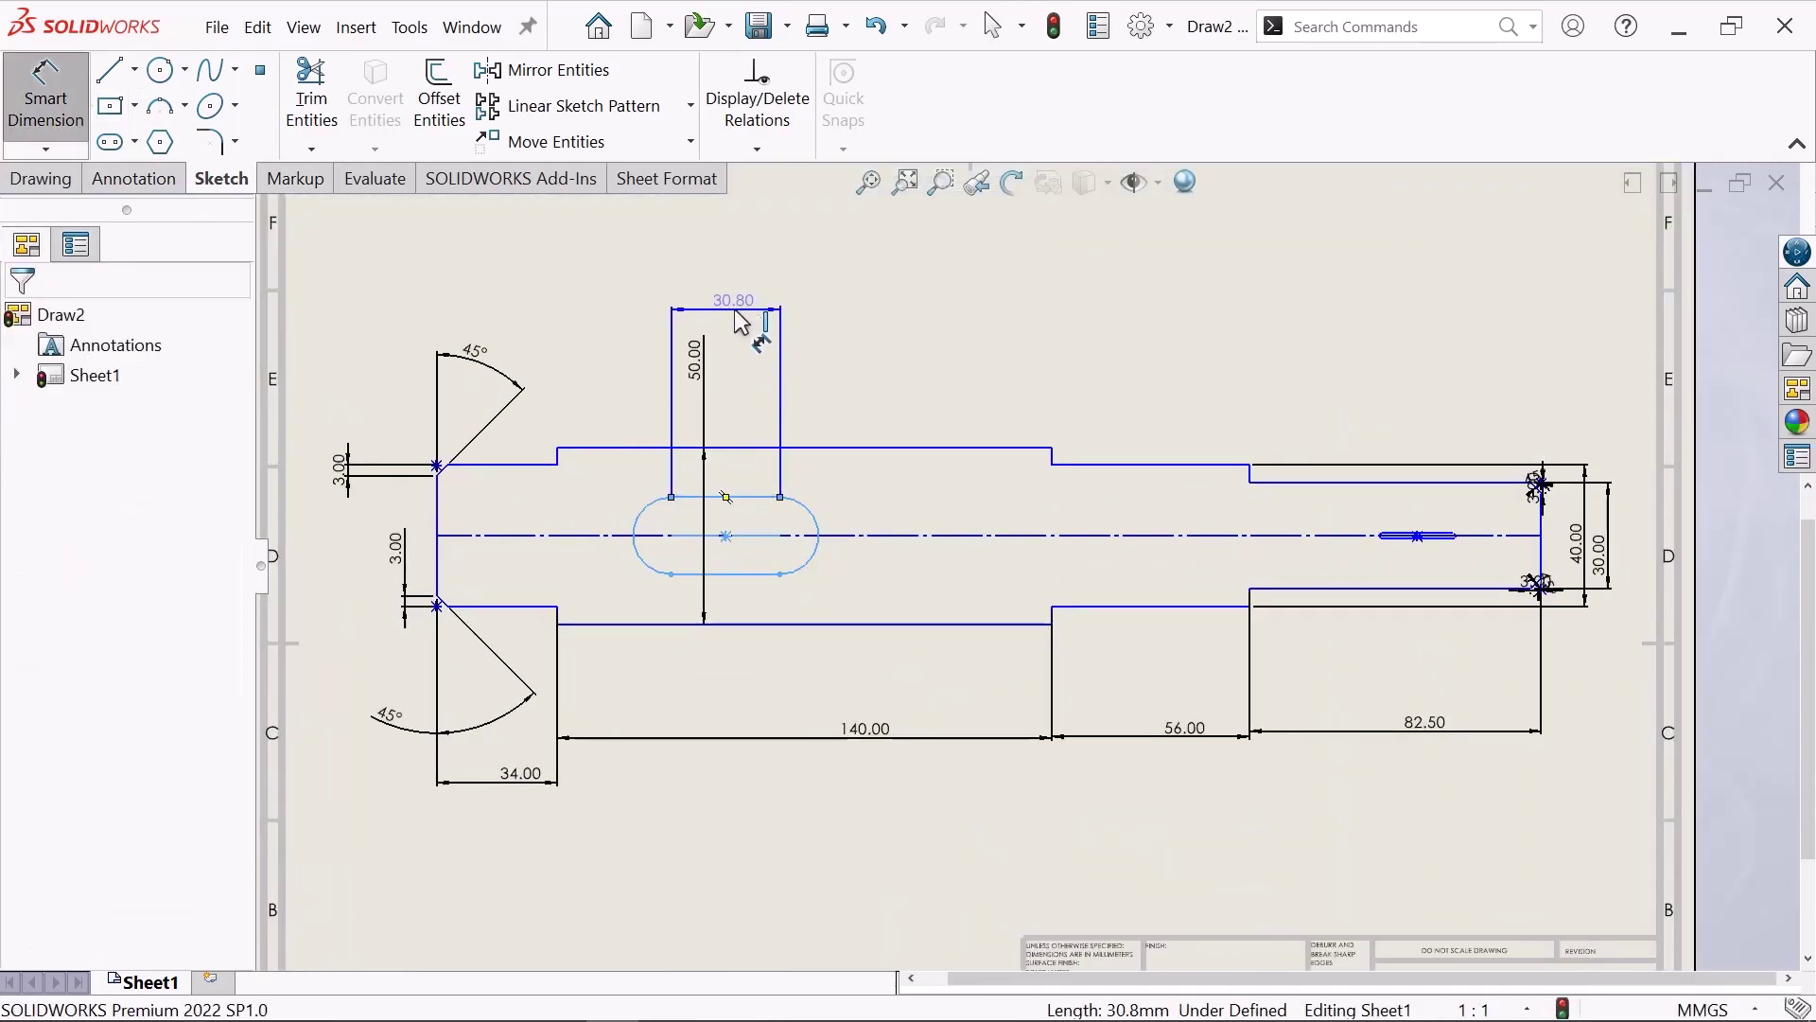
{"action": "left_click", "coordinate": [735, 311]}
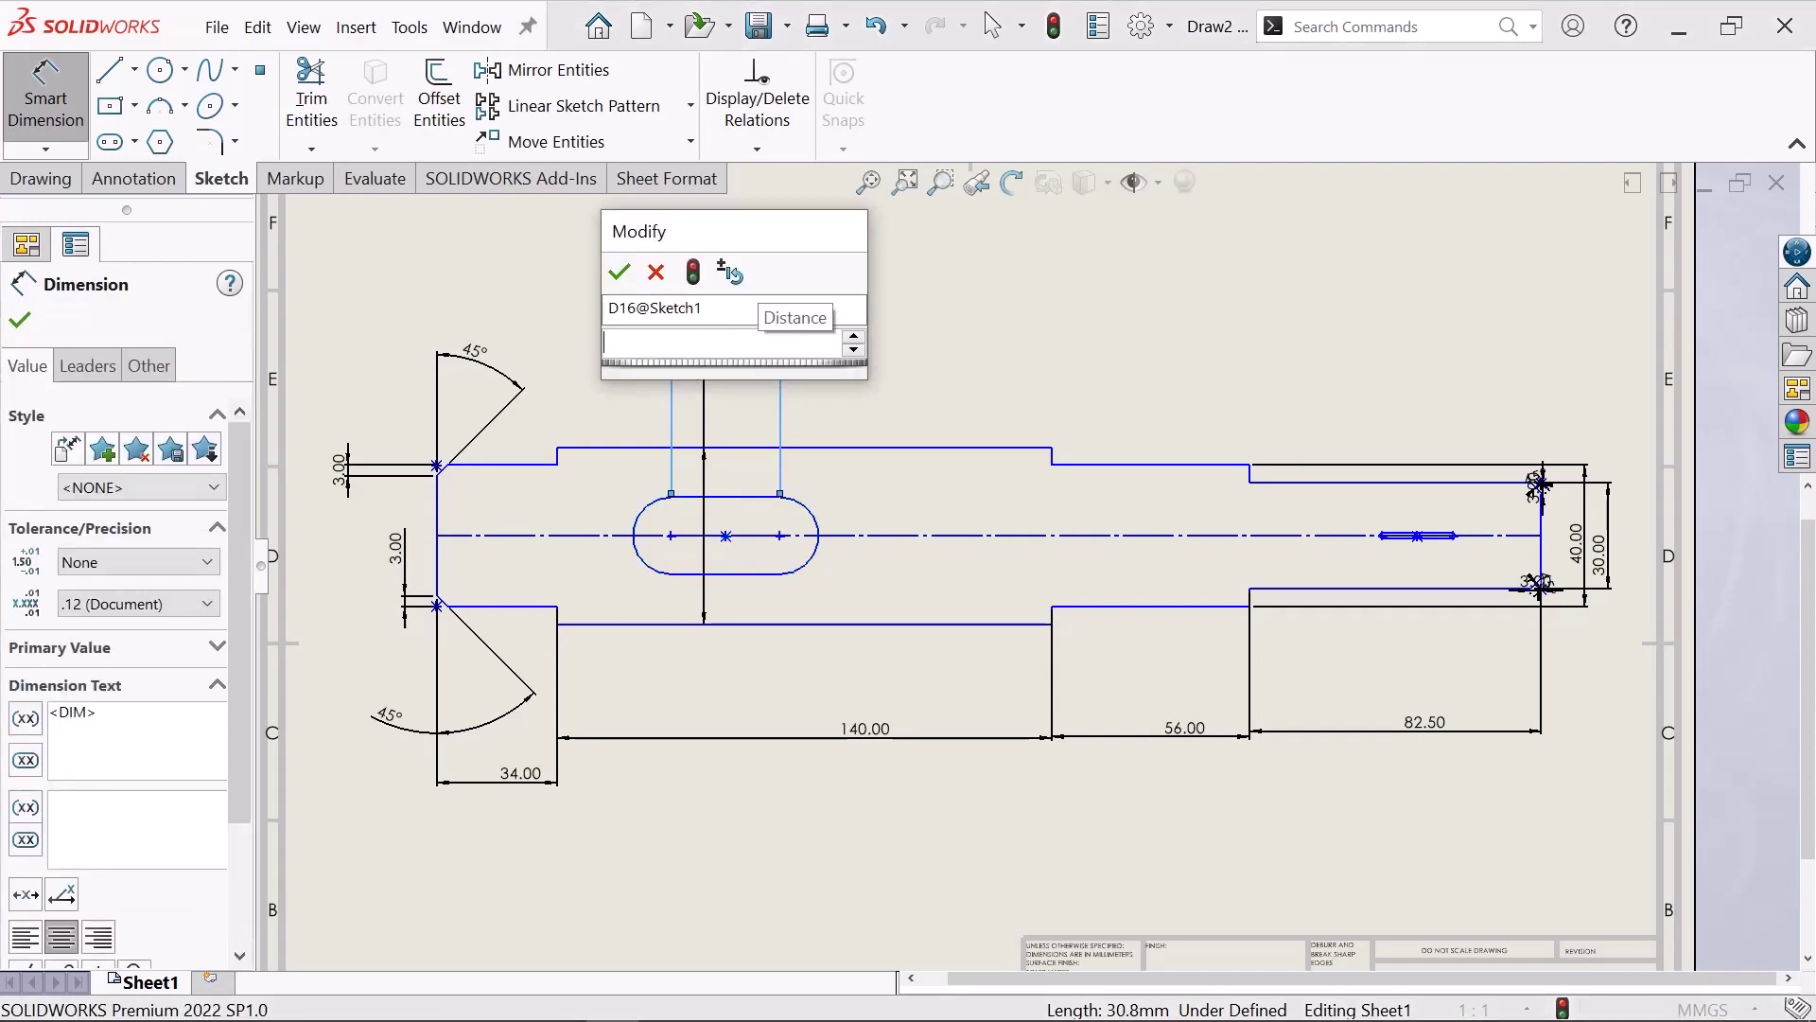
{"action": "type", "text": "50"}
{"action": "key", "text": "Return"}
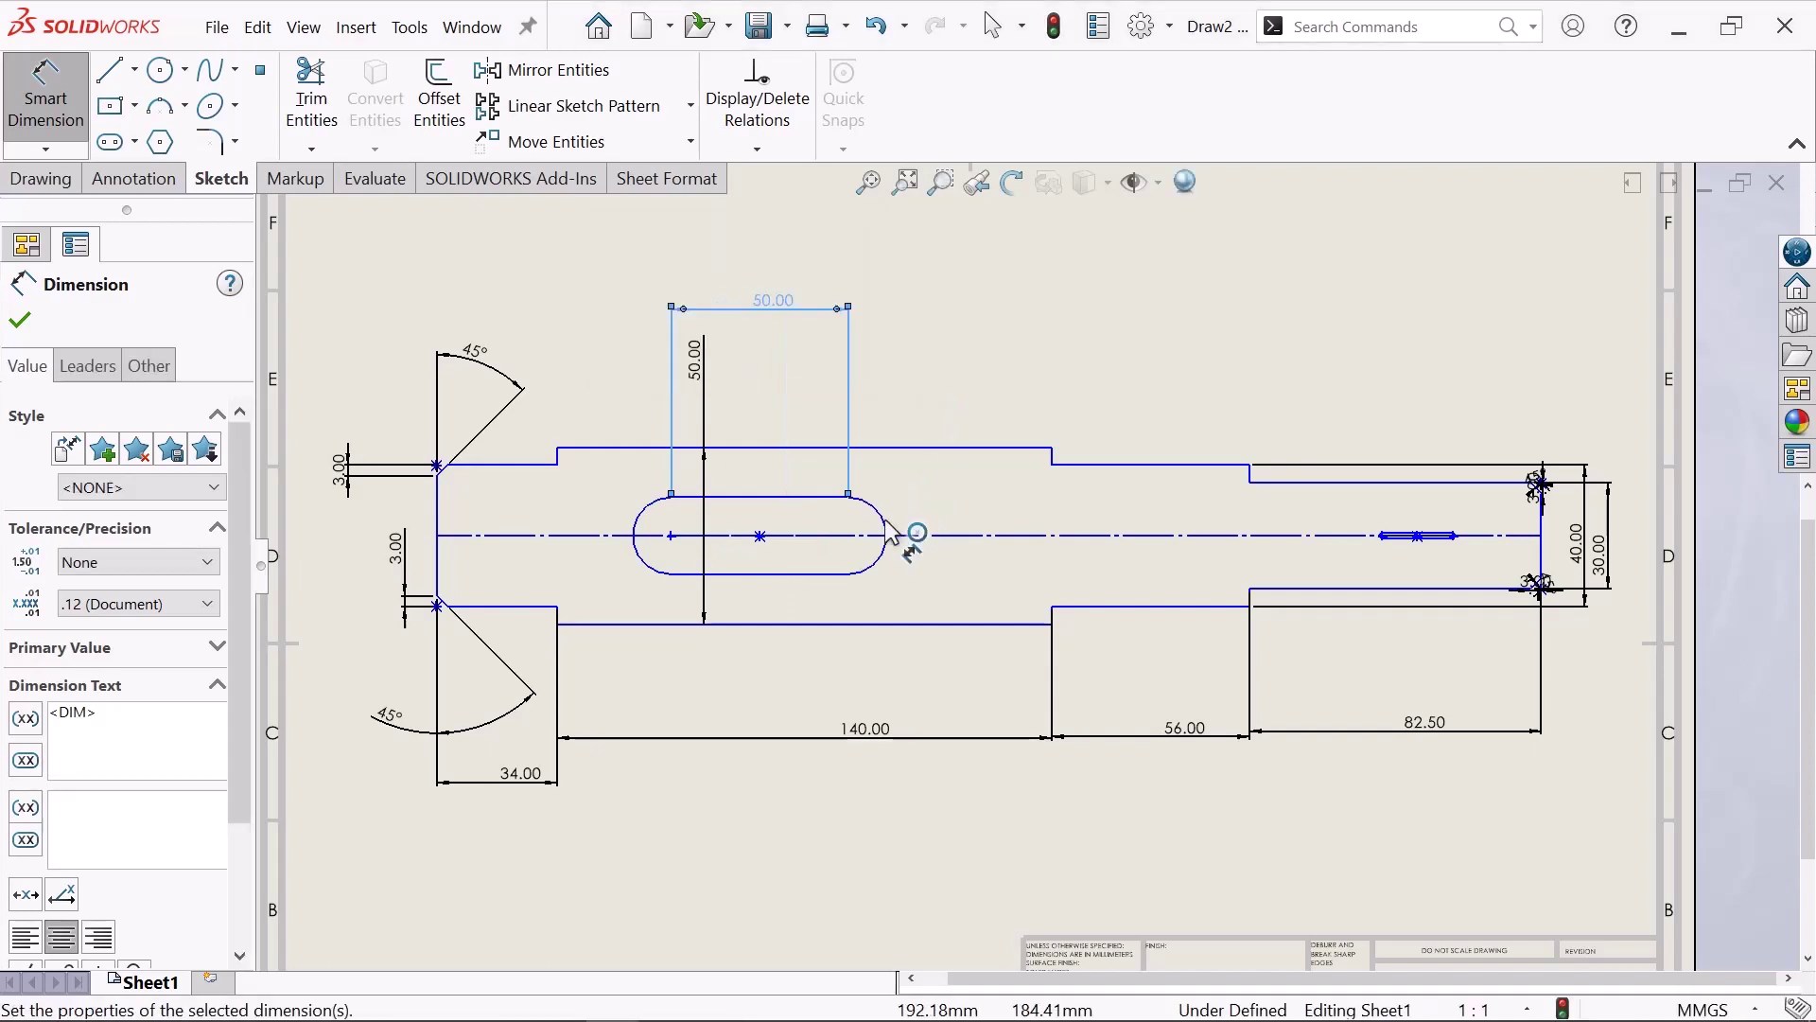
- Set the left slot's end radius to R5.00
{"action": "left_click", "coordinate": [886, 535]}
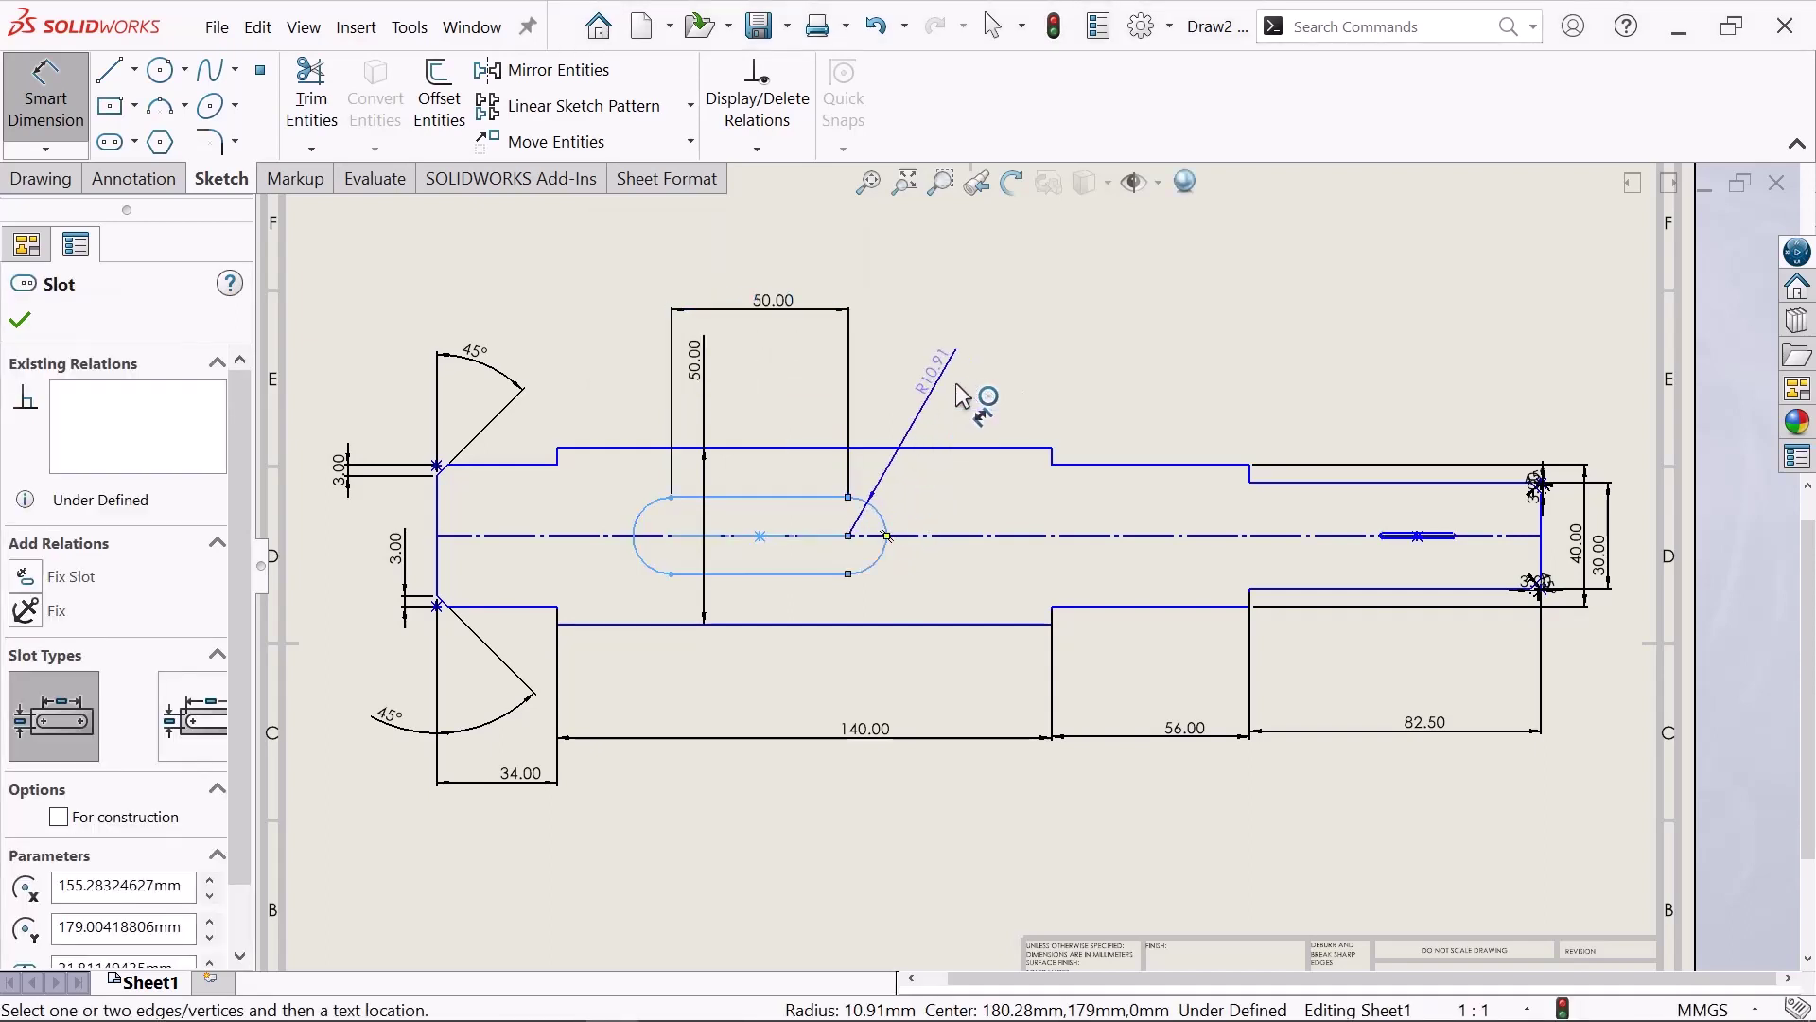
{"action": "left_click", "coordinate": [961, 396]}
{"action": "type", "text": "5"}
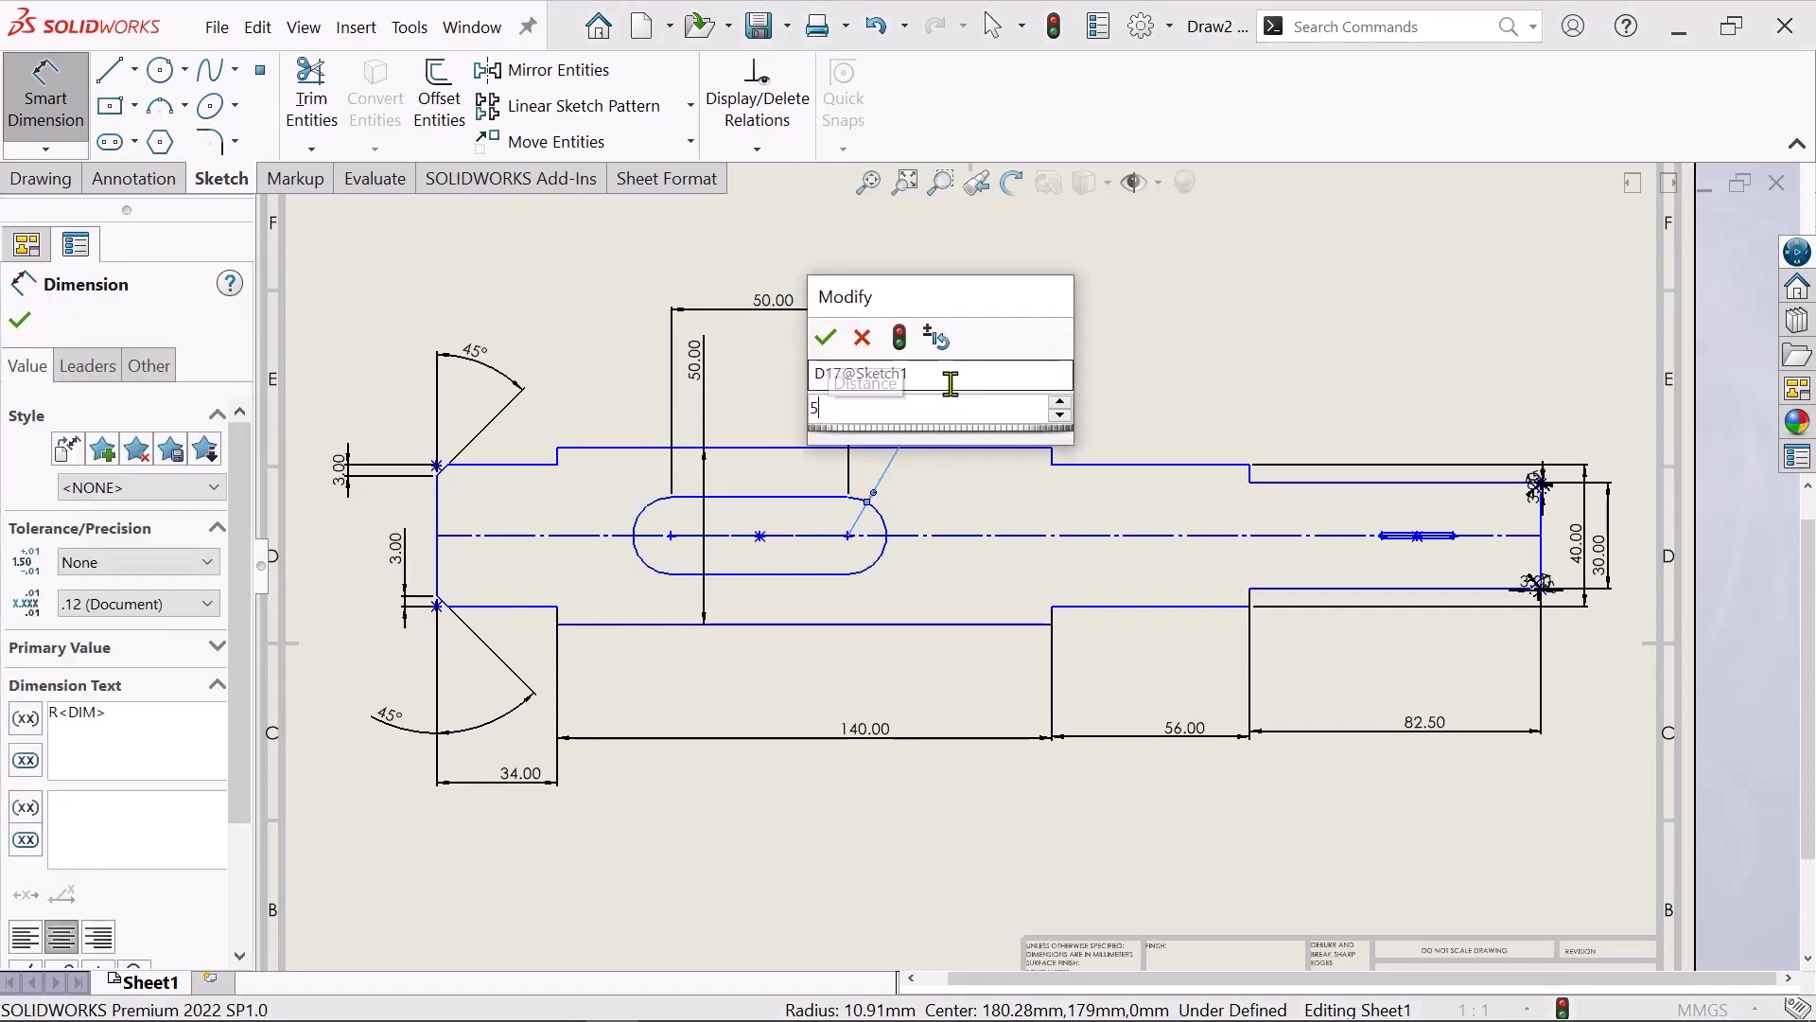
{"action": "key", "text": "Return"}
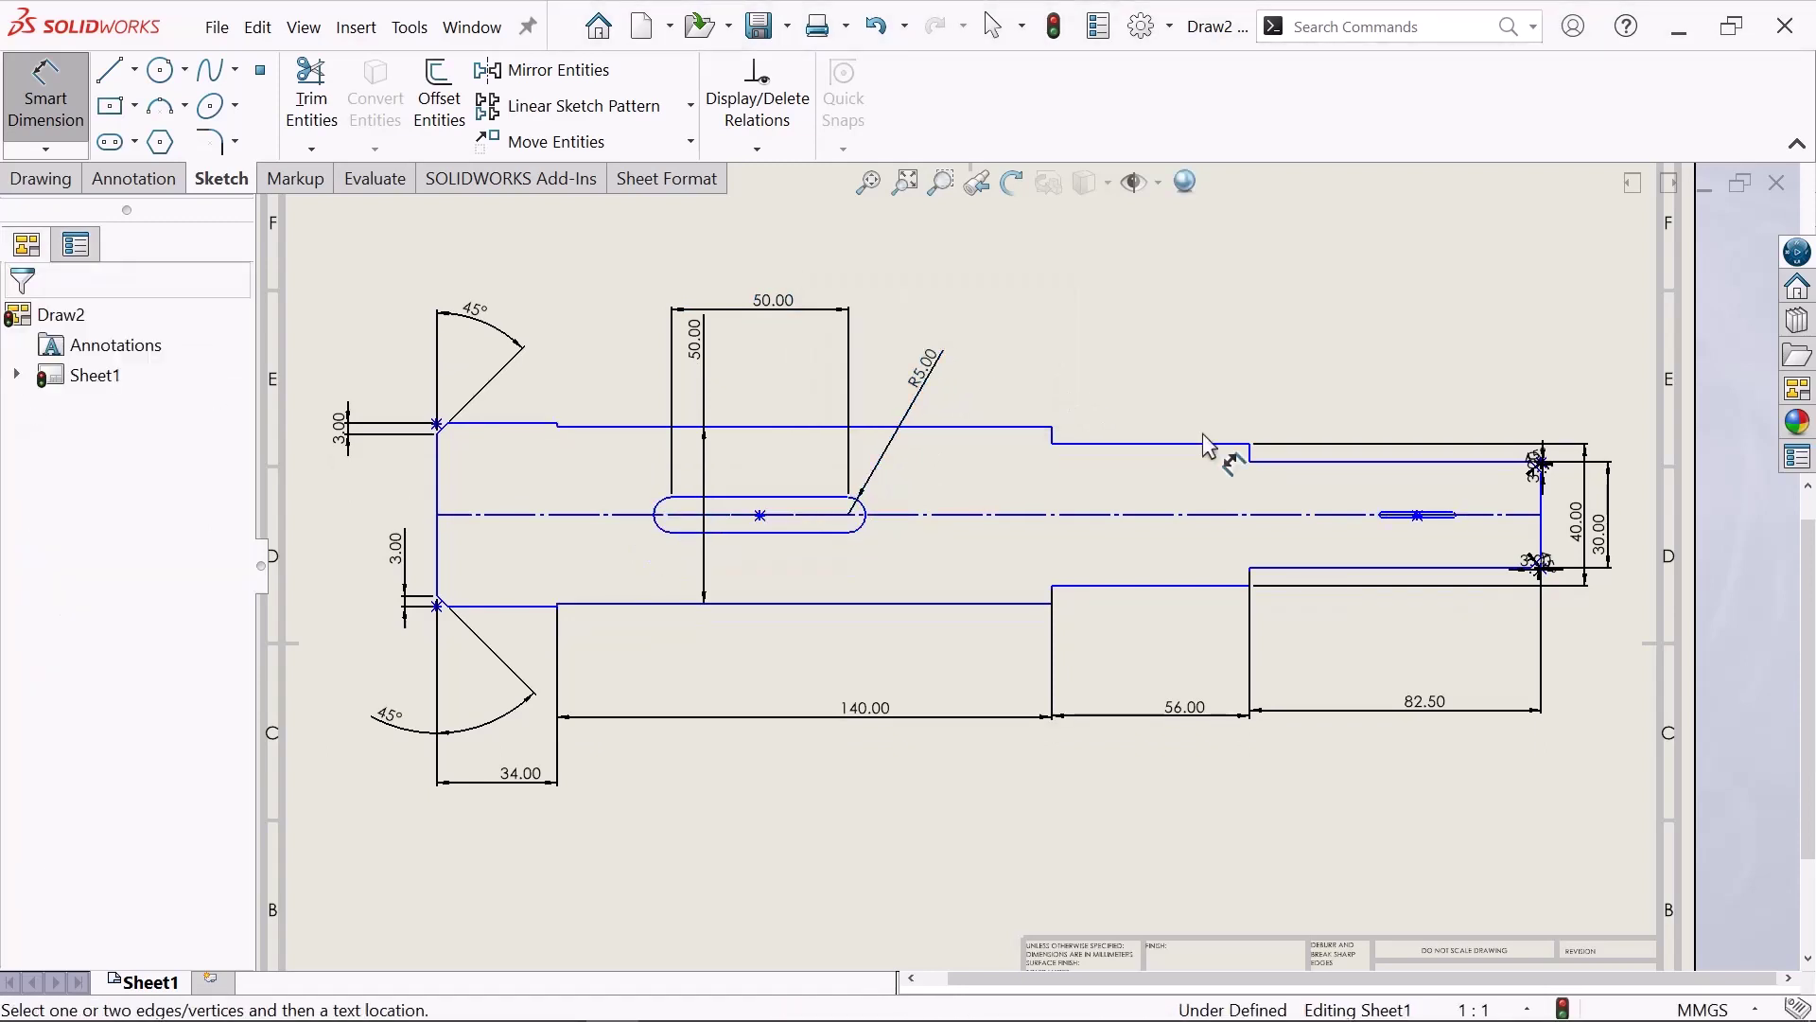
{"action": "scroll", "coordinate": [1208, 444], "scroll_direction": "up", "scroll_amount": 3}
{"action": "scroll", "coordinate": [1253, 547], "scroll_direction": "down", "scroll_amount": 3}
{"action": "scroll", "coordinate": [1200, 533], "scroll_direction": "down", "scroll_amount": 3}
- Dimension the right slot's length as 40 mm above the slot
{"action": "scroll", "coordinate": [1135, 556], "scroll_direction": "down", "scroll_amount": 3}
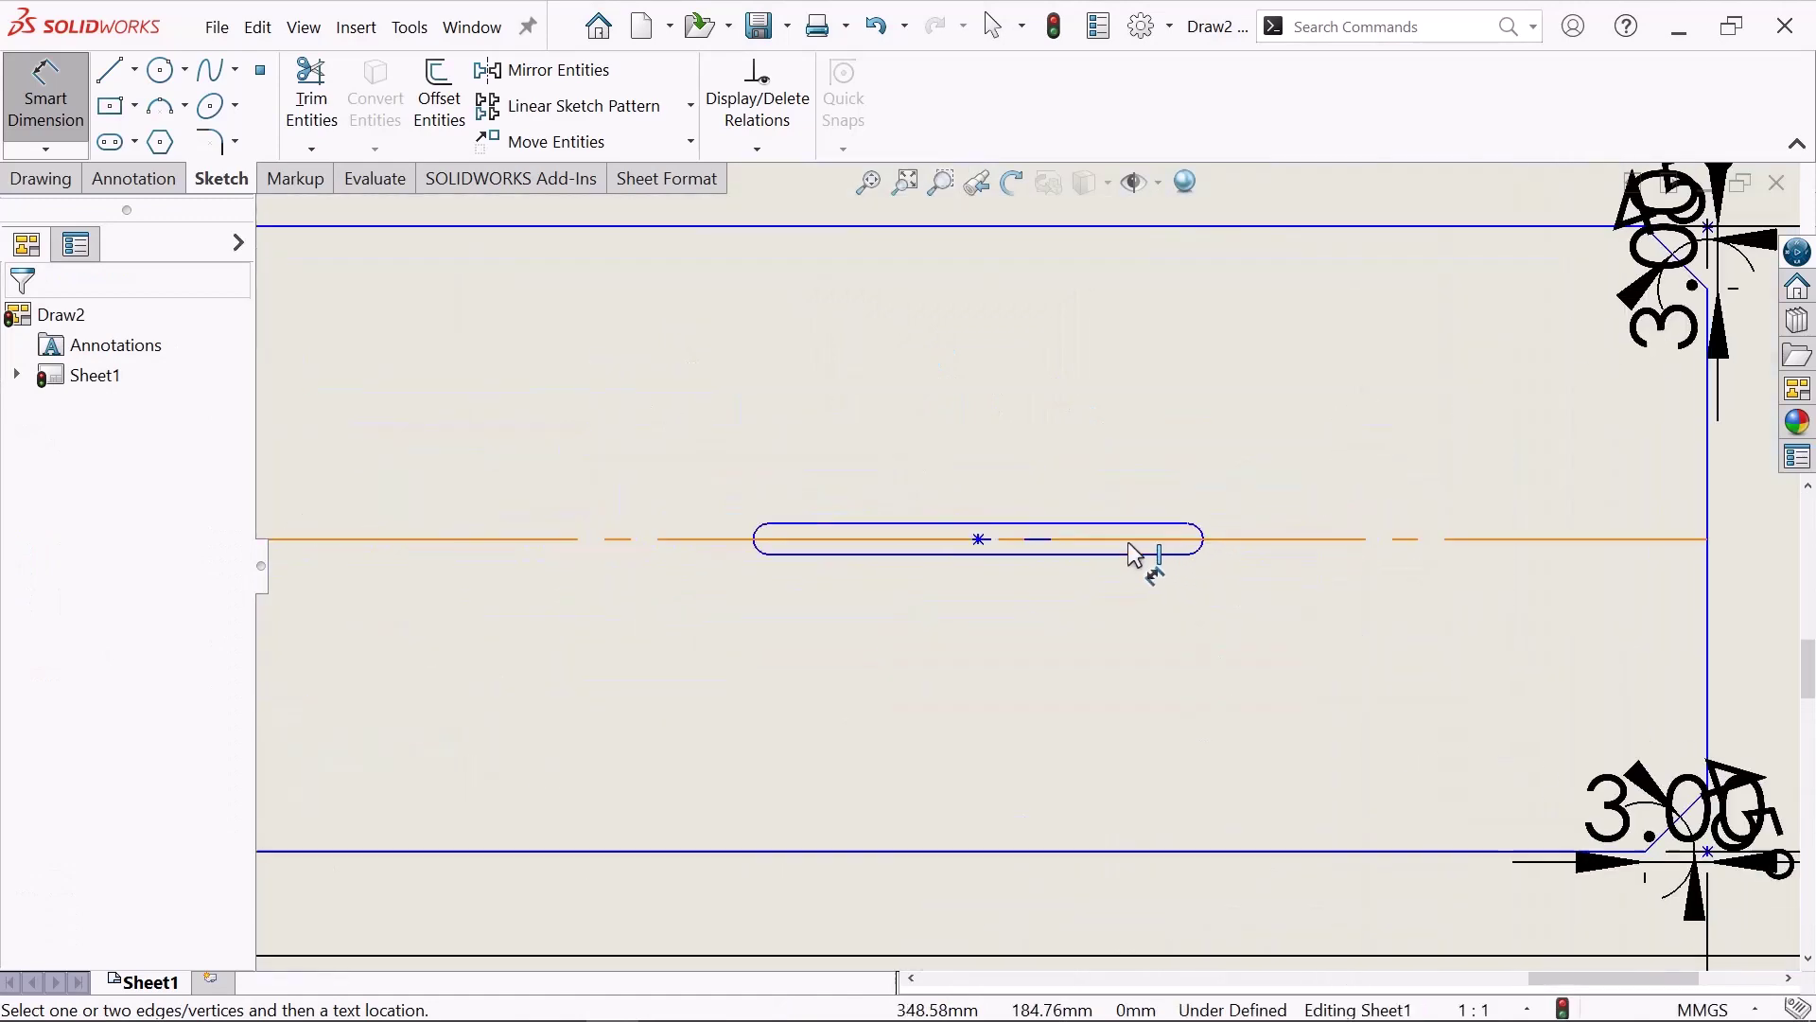
{"action": "scroll", "coordinate": [1129, 545], "scroll_direction": "down", "scroll_amount": 3}
{"action": "left_click", "coordinate": [1062, 494]}
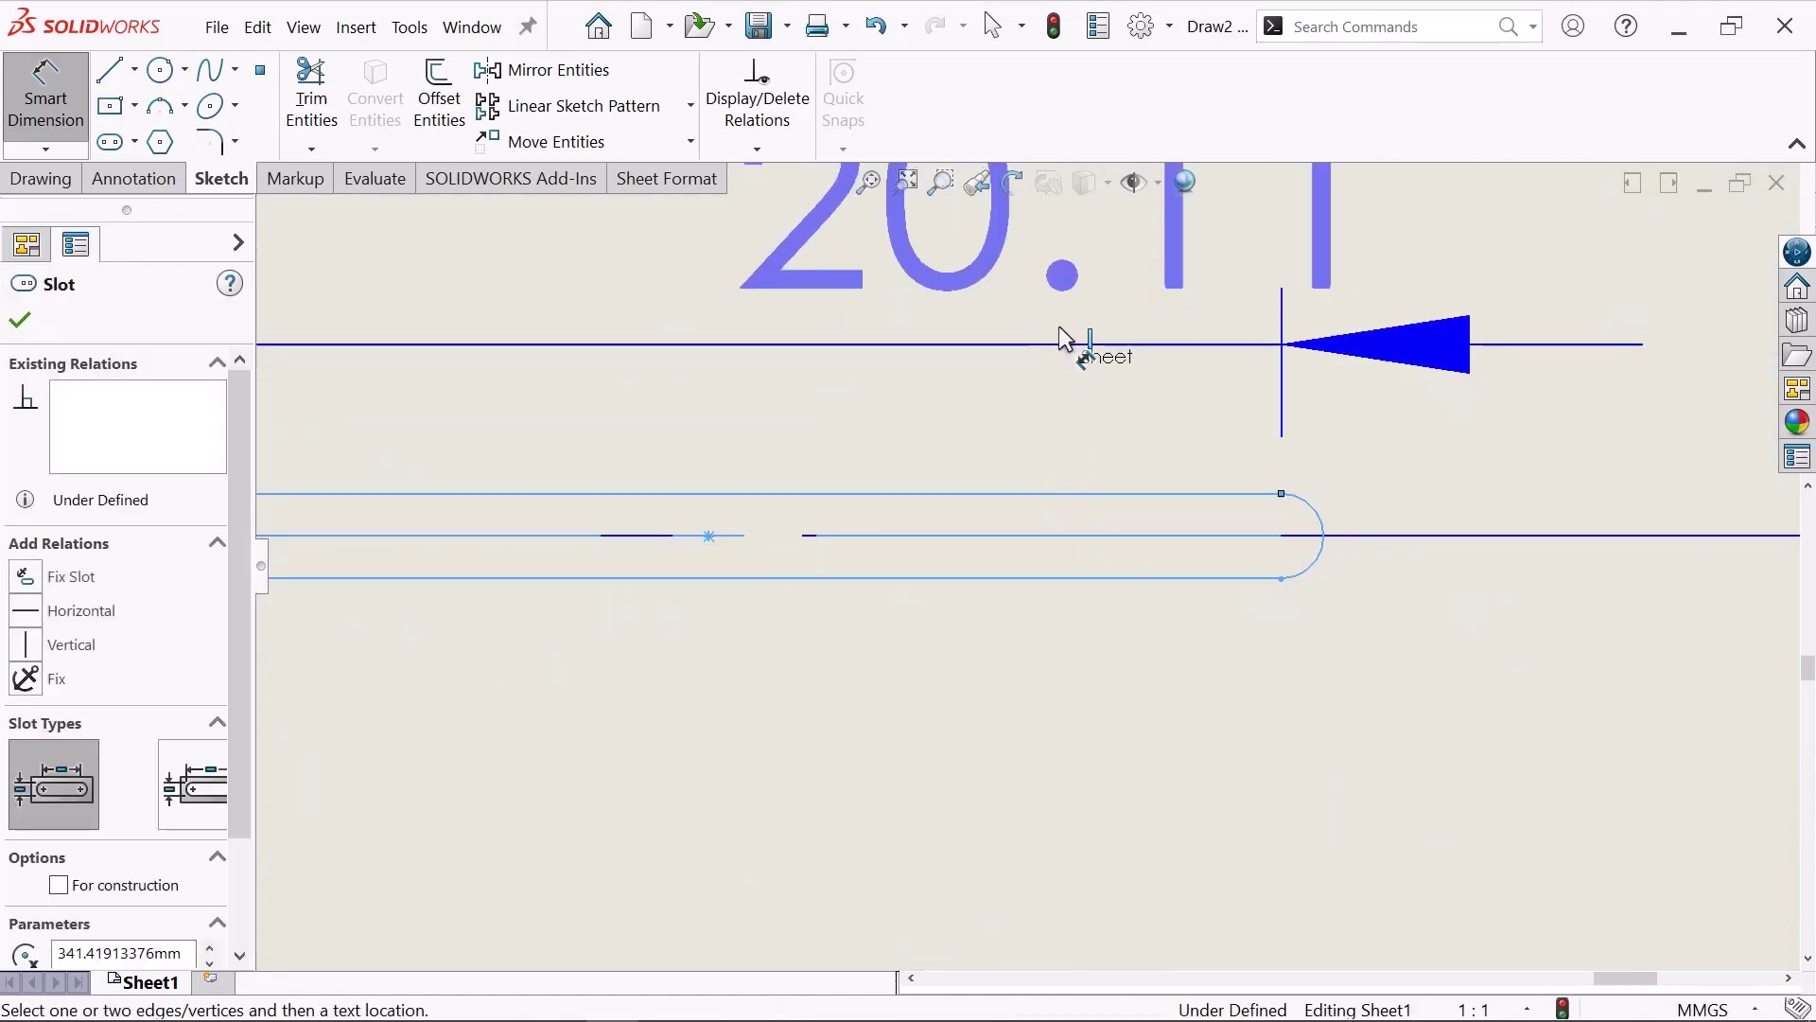
{"action": "scroll", "coordinate": [1055, 338], "scroll_direction": "up", "scroll_amount": 3}
{"action": "scroll", "coordinate": [1021, 369], "scroll_direction": "up", "scroll_amount": 2}
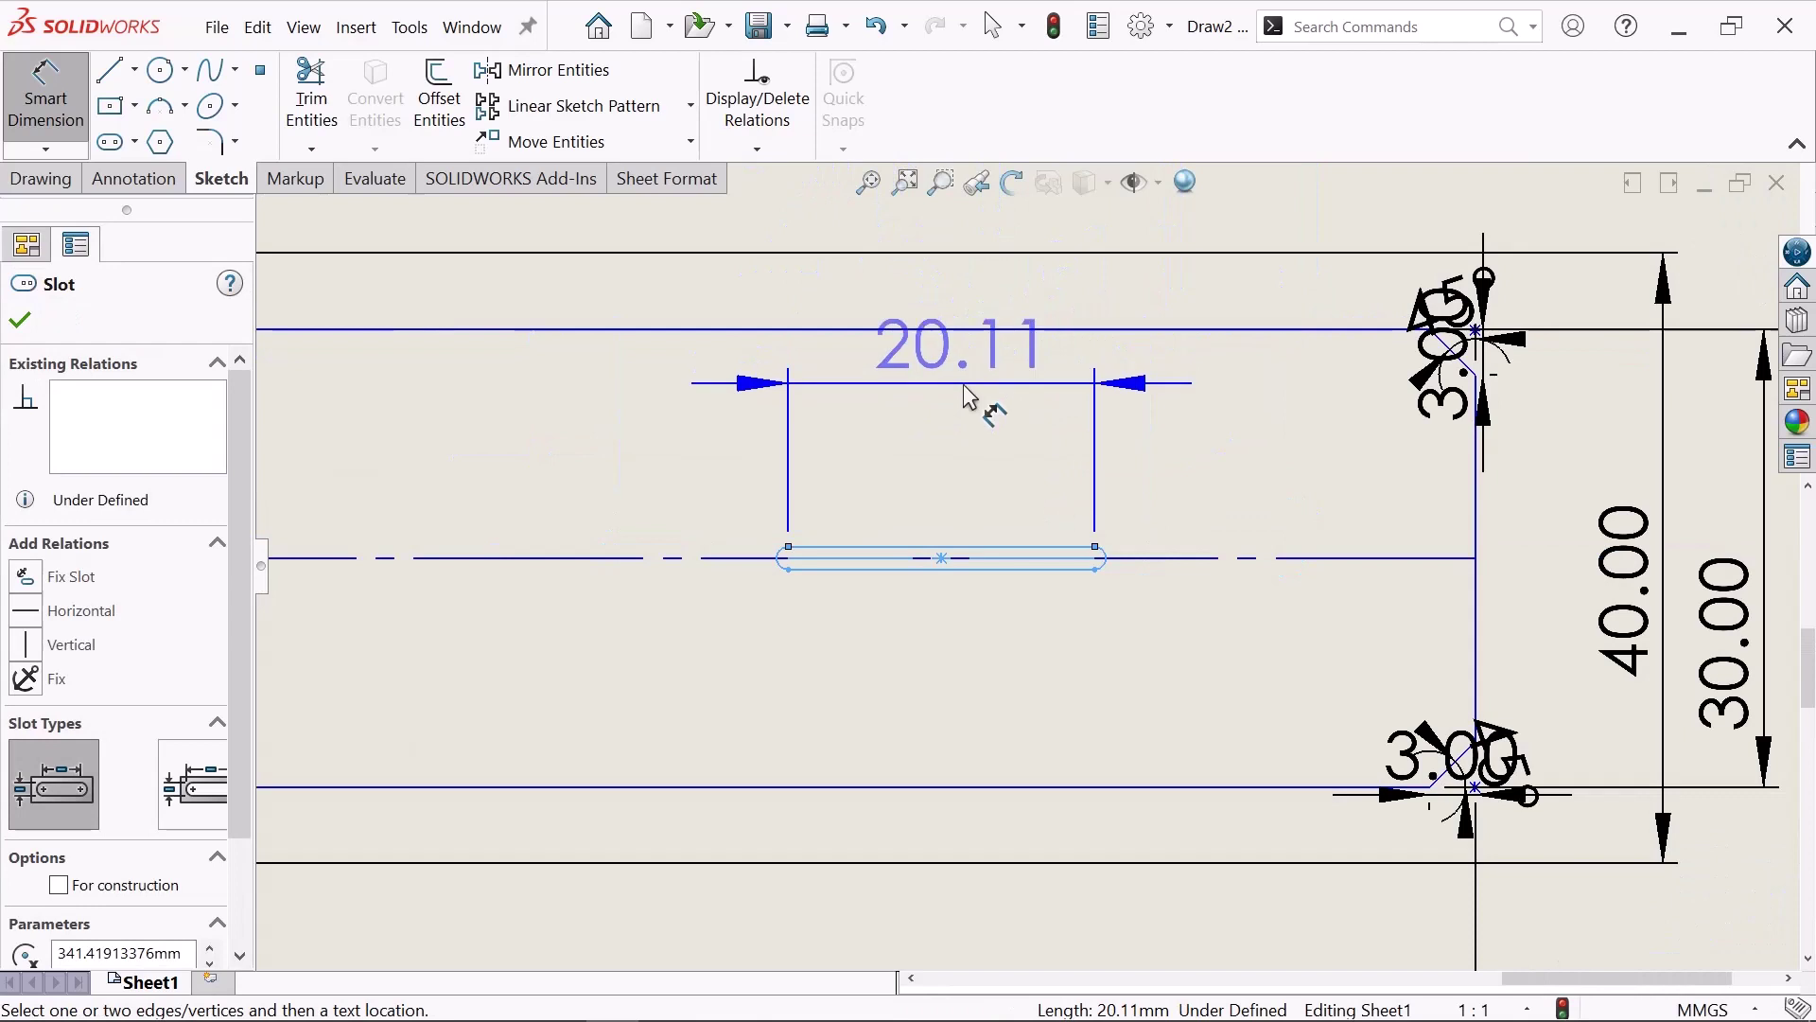
{"action": "left_click", "coordinate": [963, 385]}
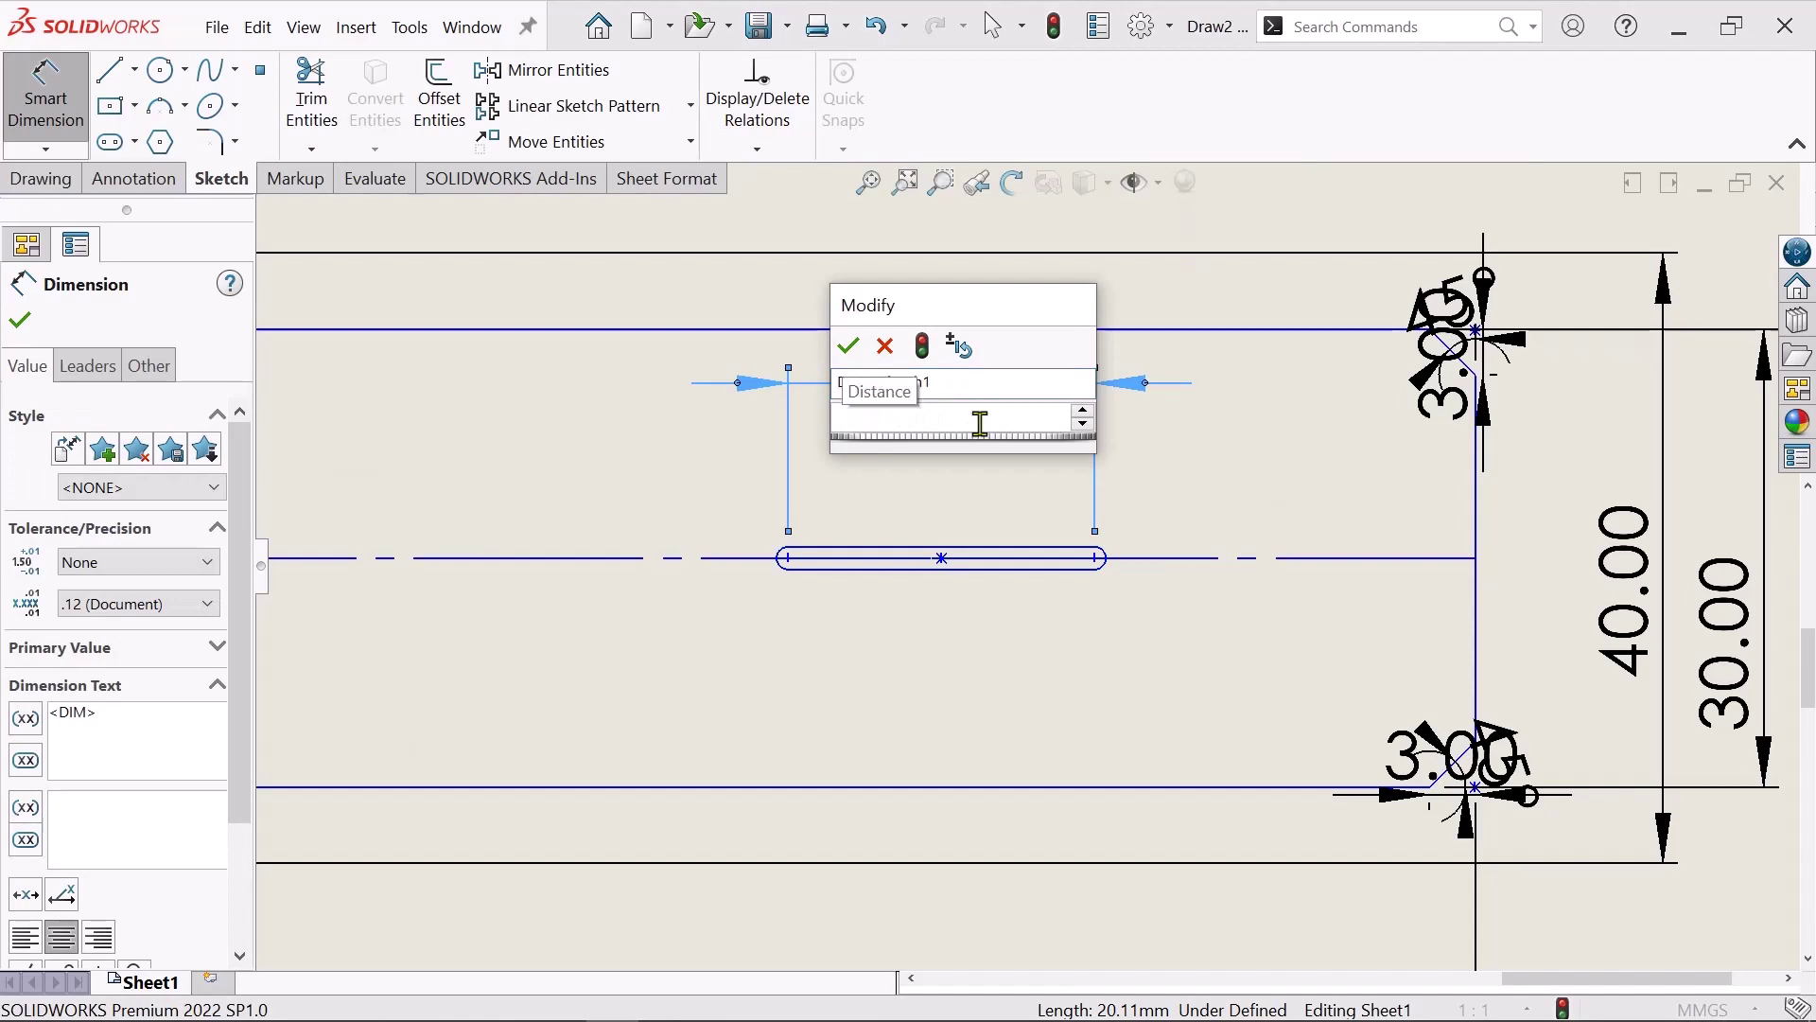
{"action": "type", "text": "40"}
{"action": "key", "text": "Return"}
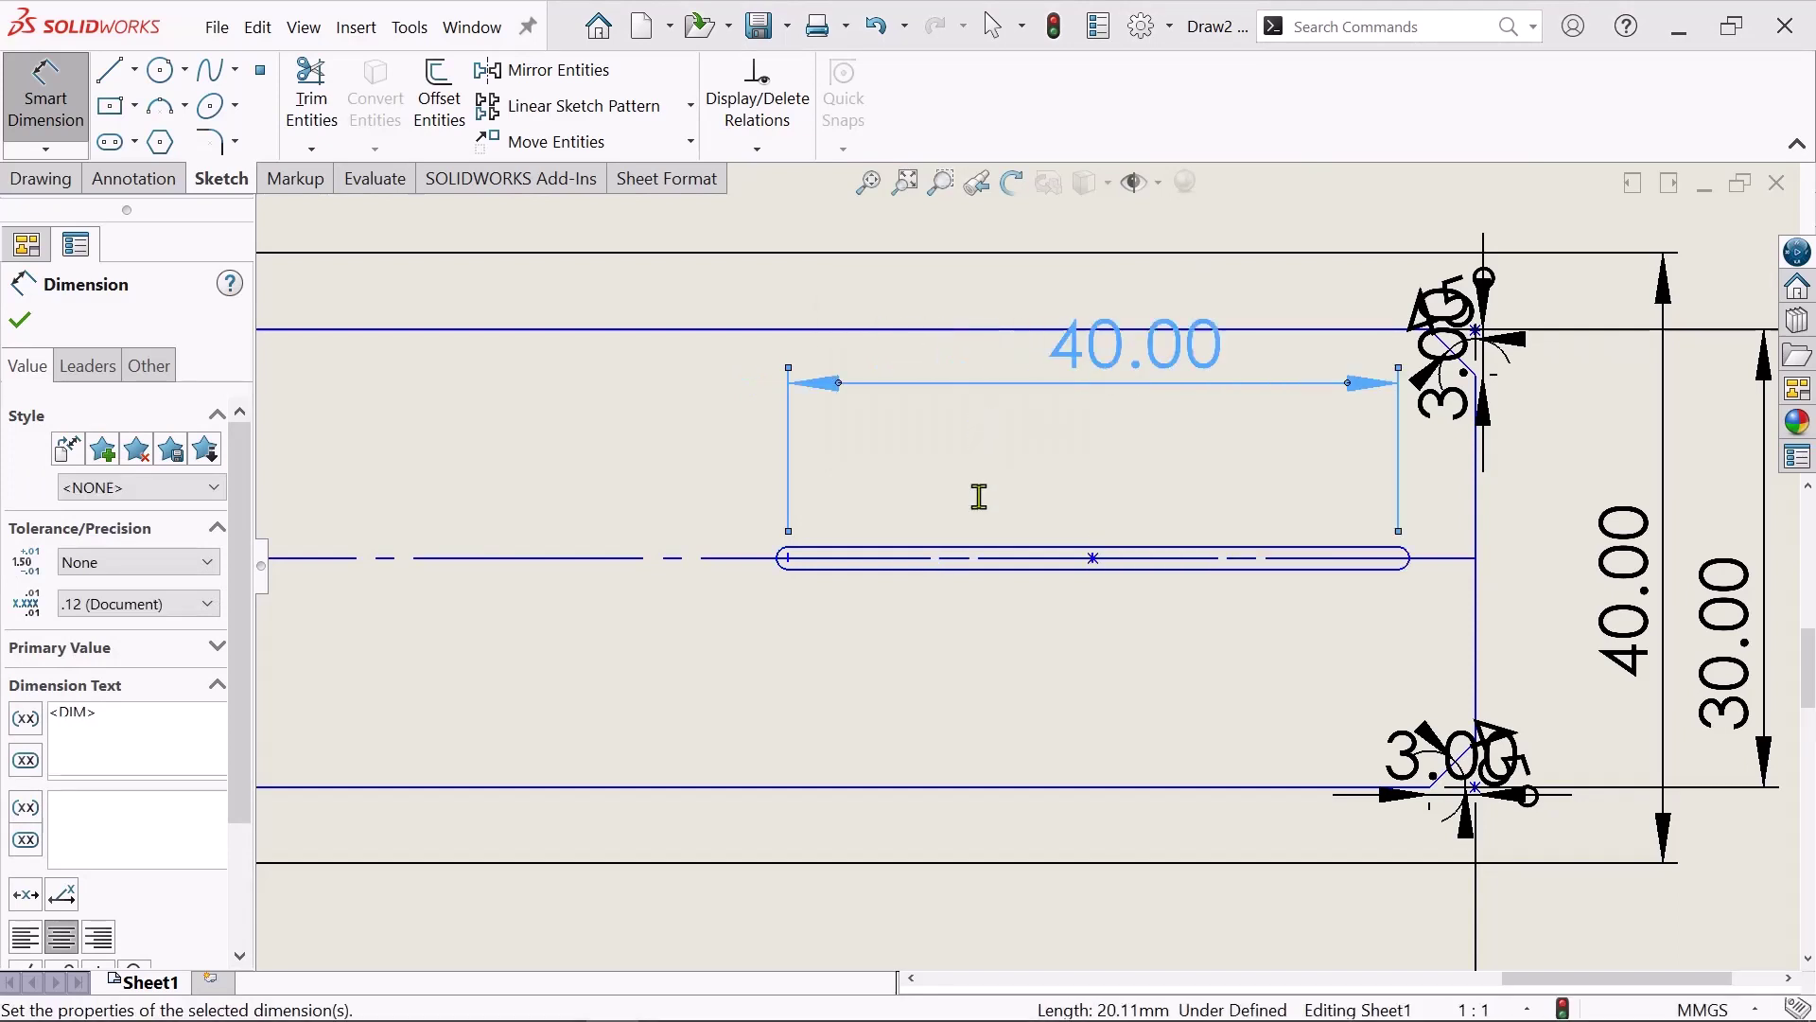
- Give the right slot a 5 mm end radius and finish dimensioning
{"action": "scroll", "coordinate": [1090, 607], "scroll_direction": "up", "scroll_amount": 2}
{"action": "scroll", "coordinate": [1087, 596], "scroll_direction": "down", "scroll_amount": 1}
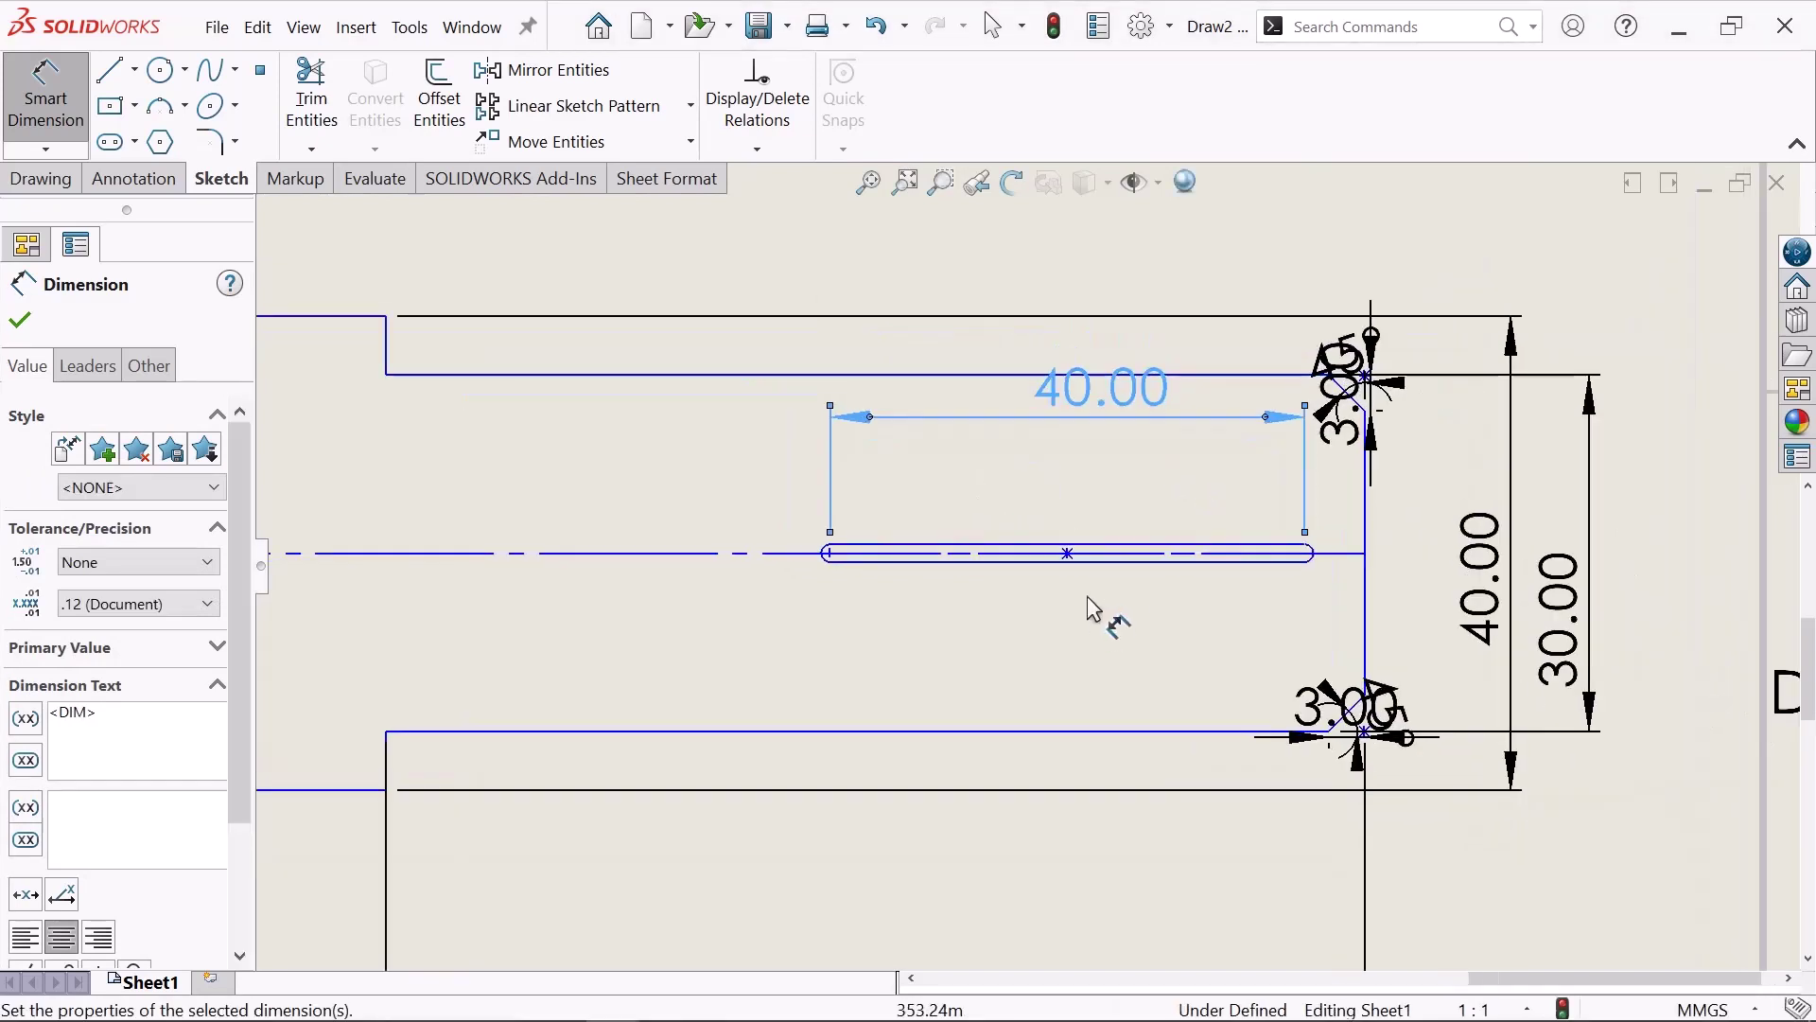
{"action": "scroll", "coordinate": [984, 579], "scroll_direction": "down", "scroll_amount": 2}
{"action": "scroll", "coordinate": [851, 565], "scroll_direction": "down", "scroll_amount": 1}
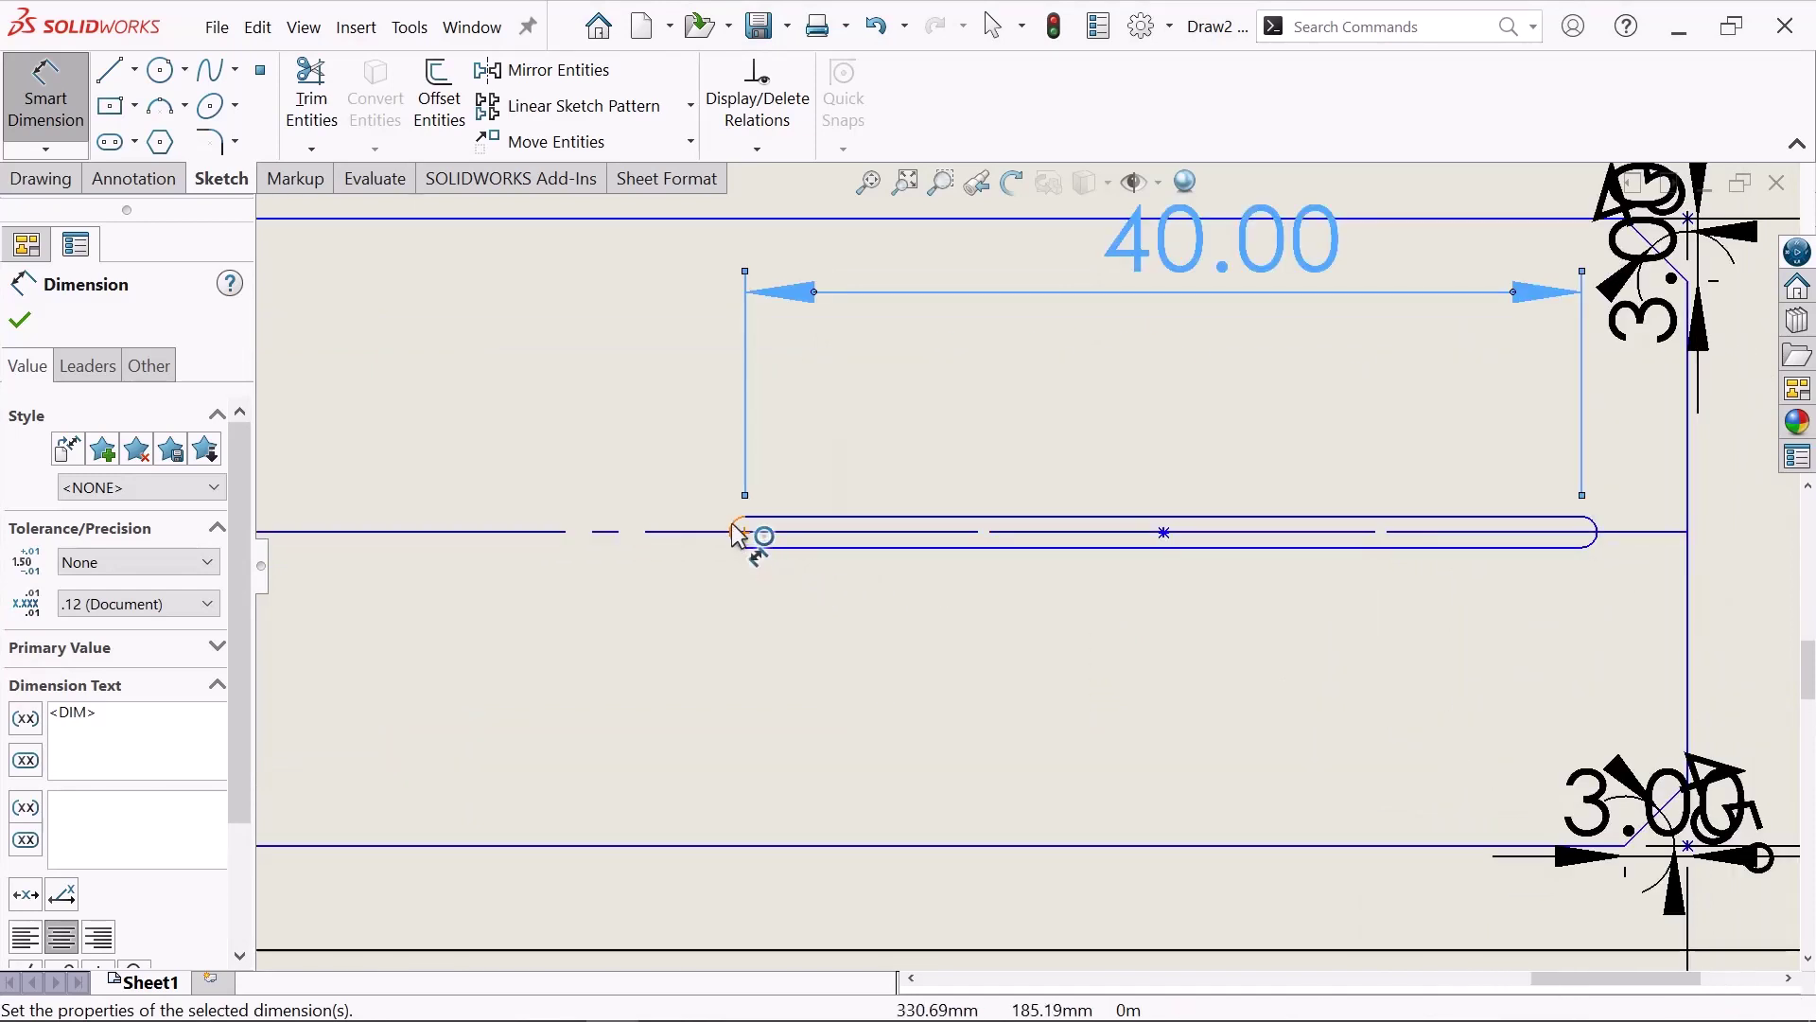
{"action": "scroll", "coordinate": [767, 548], "scroll_direction": "down", "scroll_amount": 1}
{"action": "scroll", "coordinate": [800, 540], "scroll_direction": "down", "scroll_amount": 2}
{"action": "left_click", "coordinate": [818, 544]}
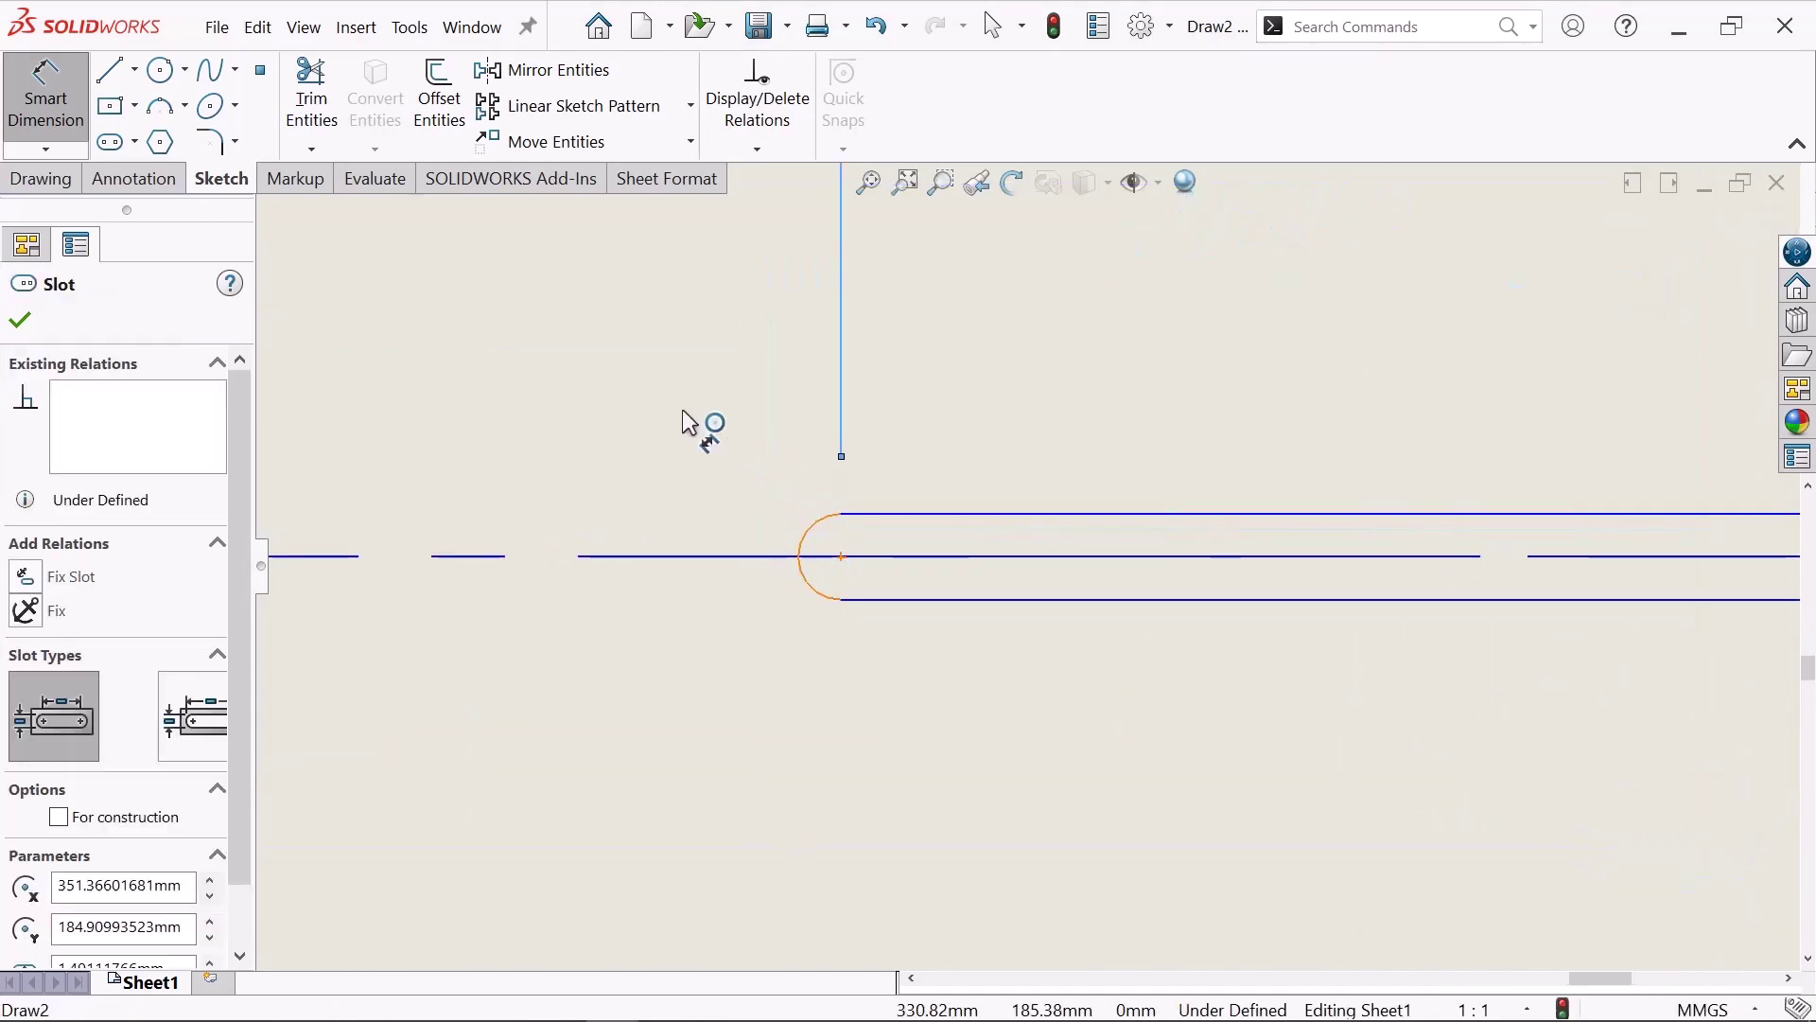
{"action": "scroll", "coordinate": [683, 412], "scroll_direction": "up", "scroll_amount": 3}
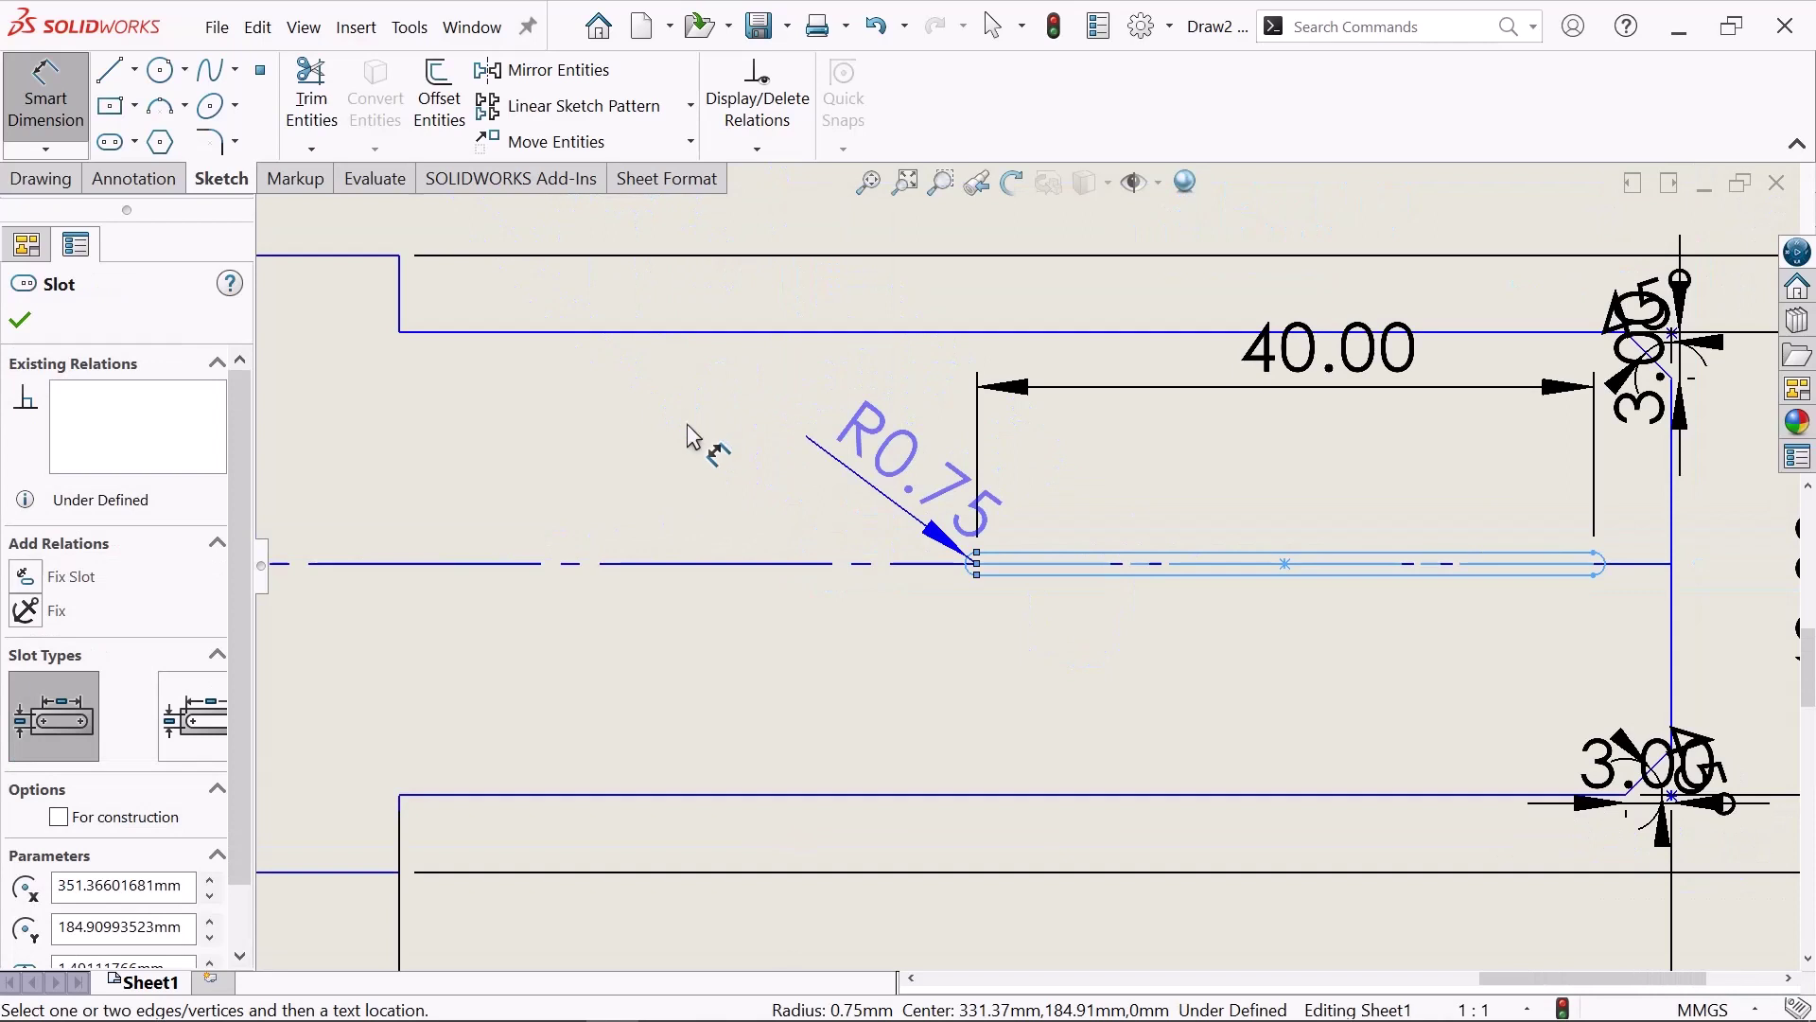
{"action": "left_click", "coordinate": [747, 484]}
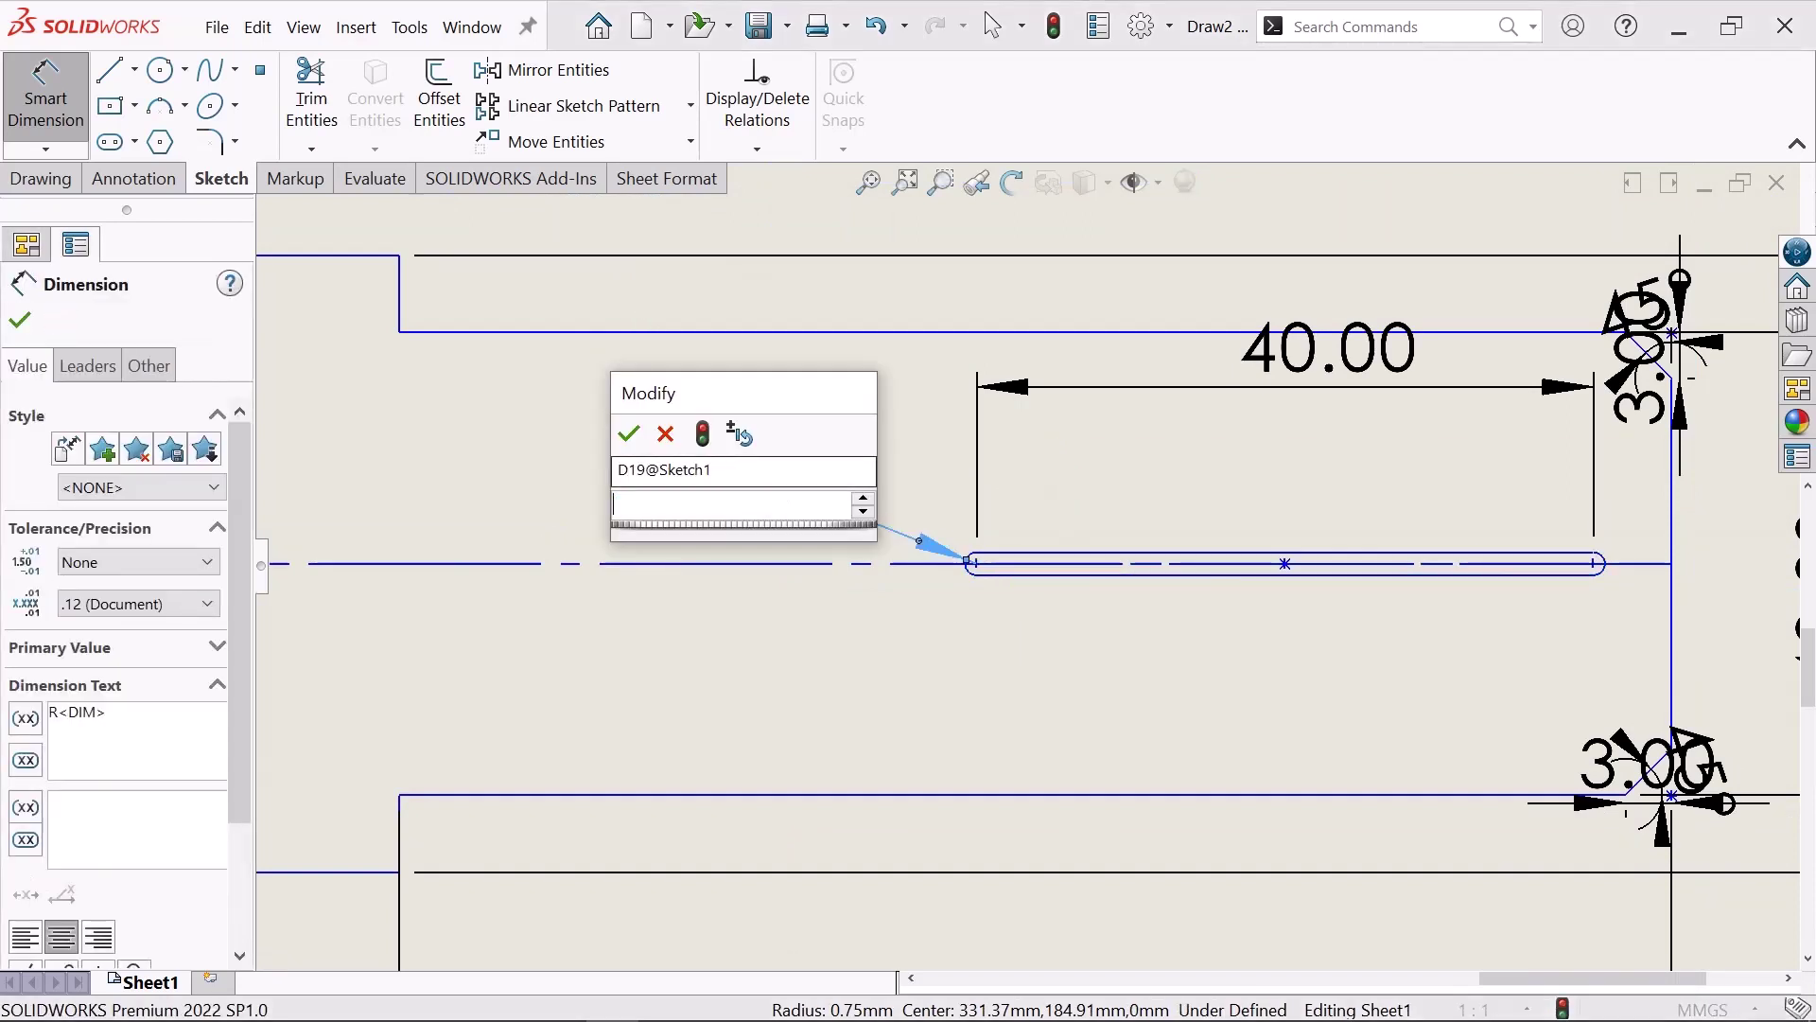
{"action": "type", "text": "5"}
{"action": "key", "text": "Return"}
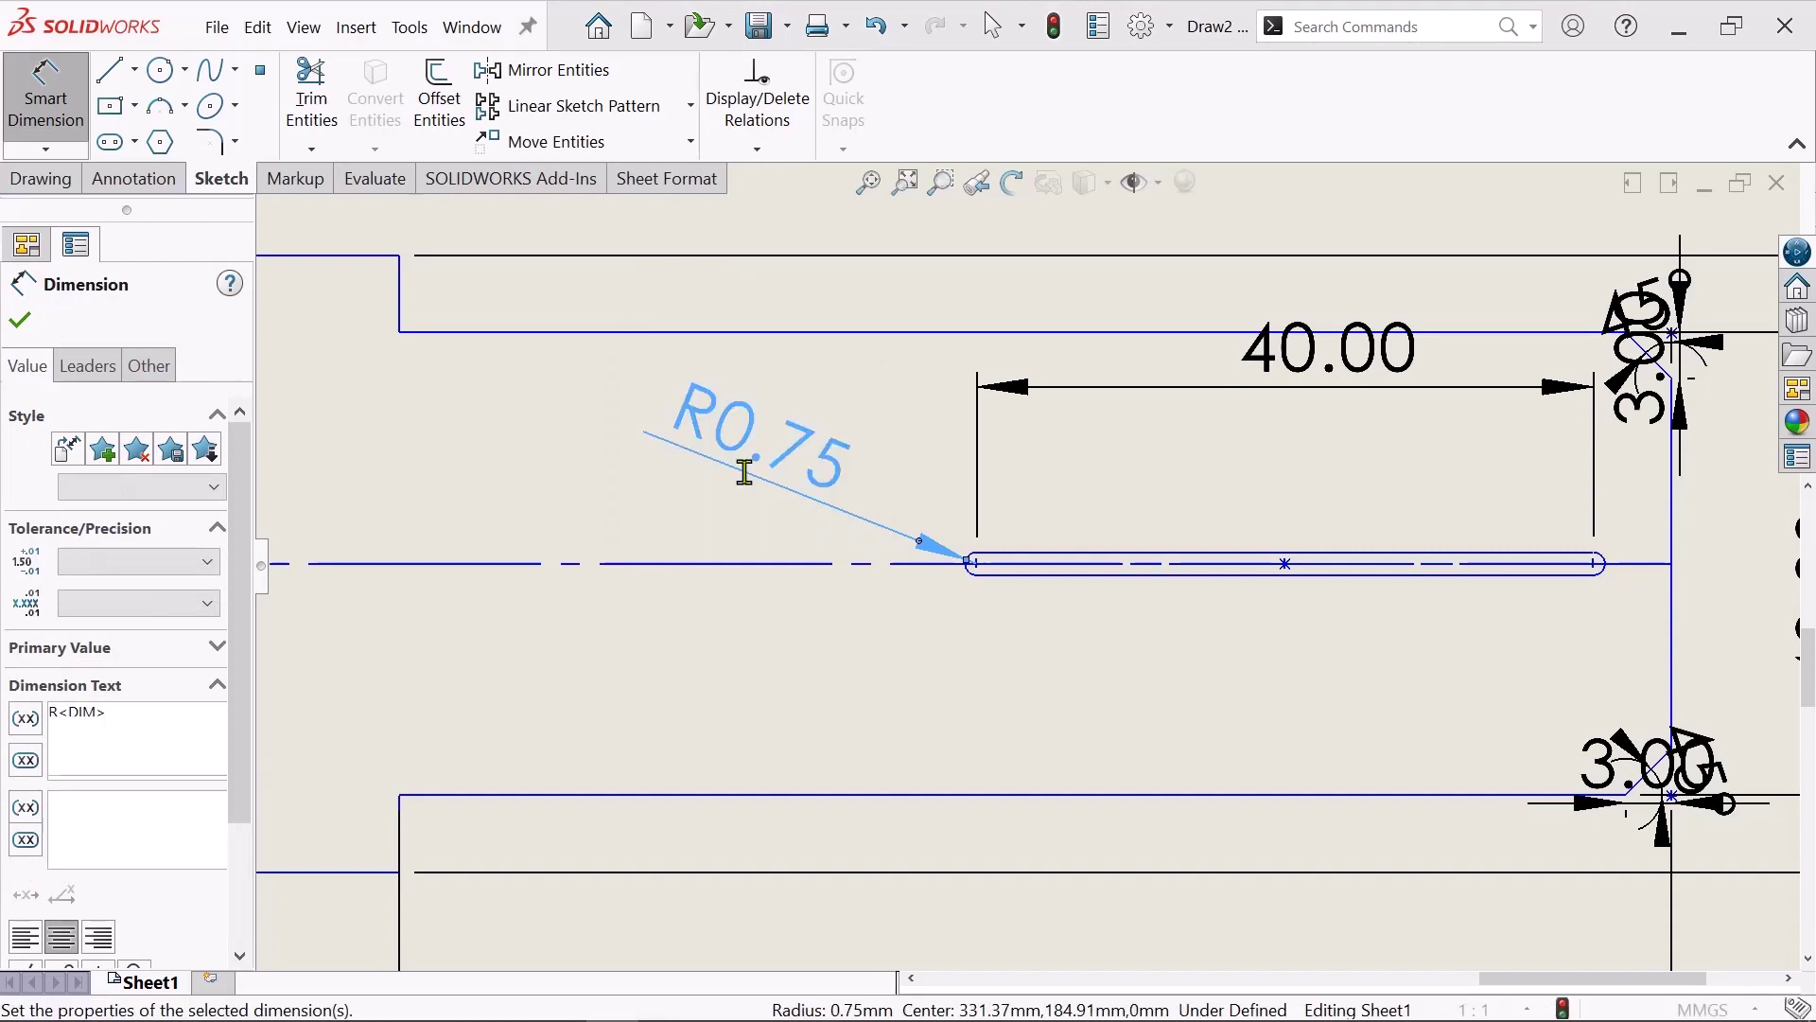
{"action": "key", "text": "Escape"}
{"action": "scroll", "coordinate": [827, 586], "scroll_direction": "up", "scroll_amount": 2}
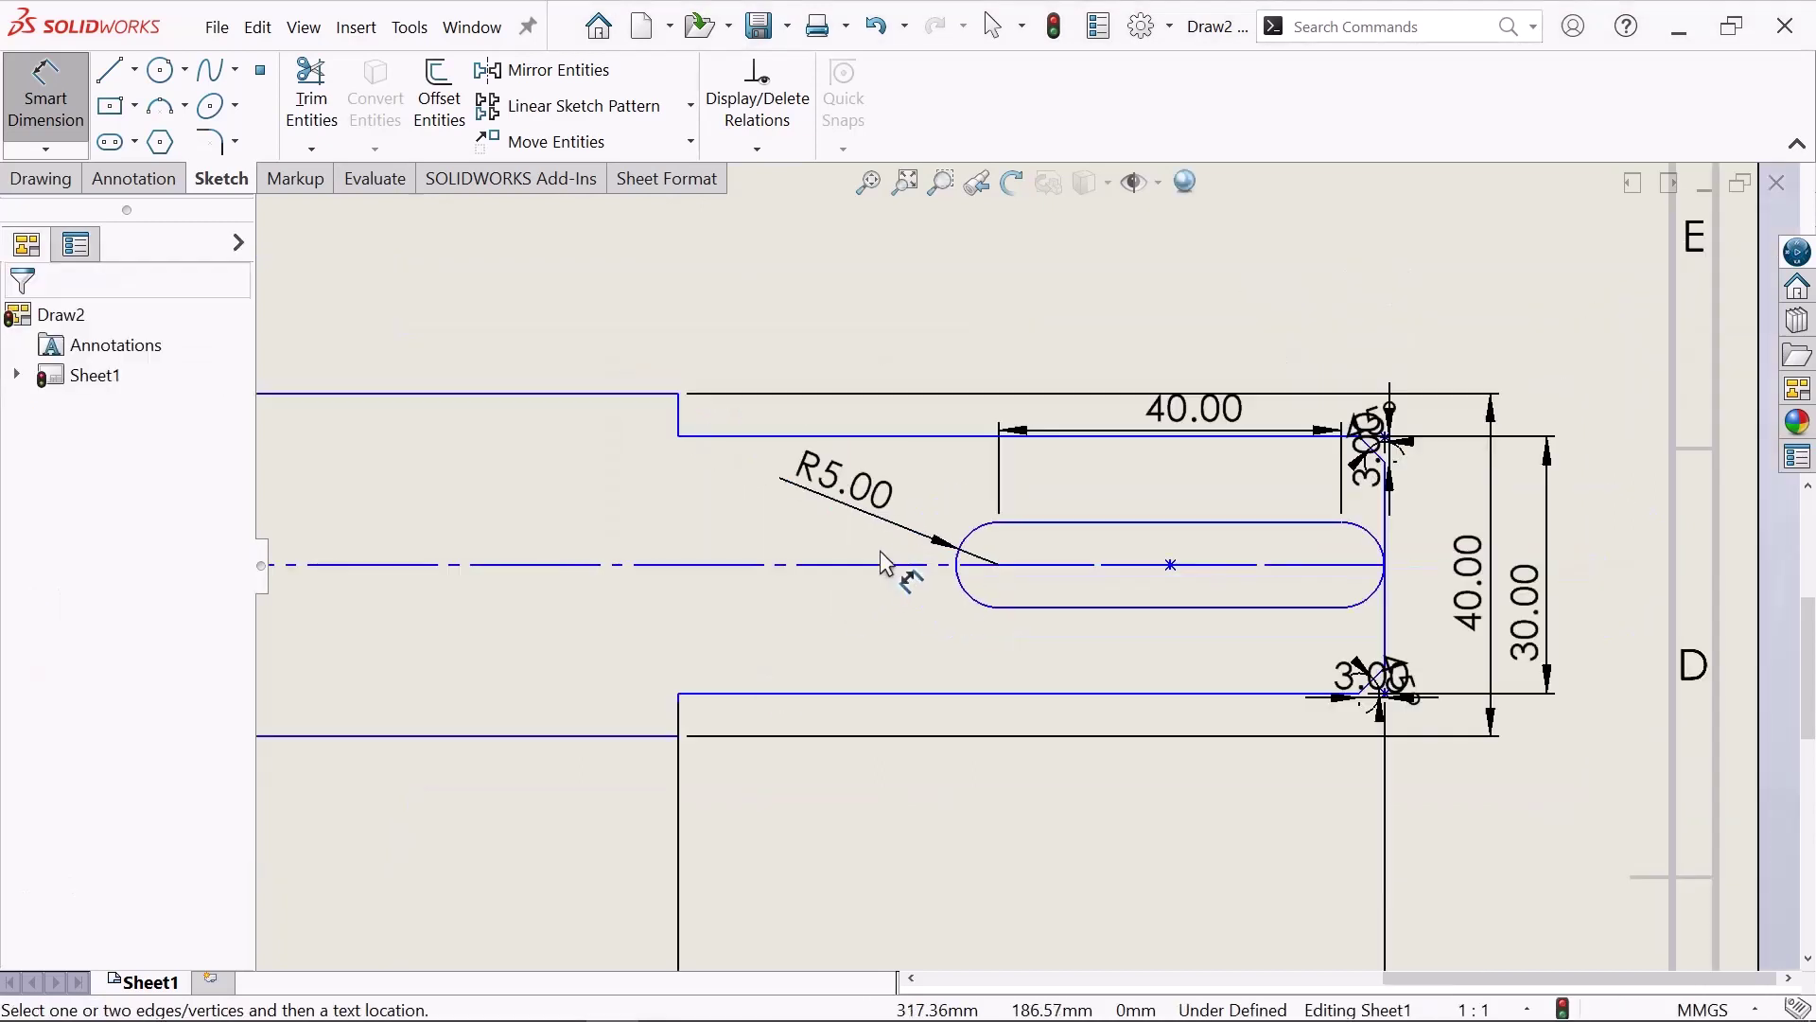
{"action": "scroll", "coordinate": [813, 568], "scroll_direction": "up", "scroll_amount": 2}
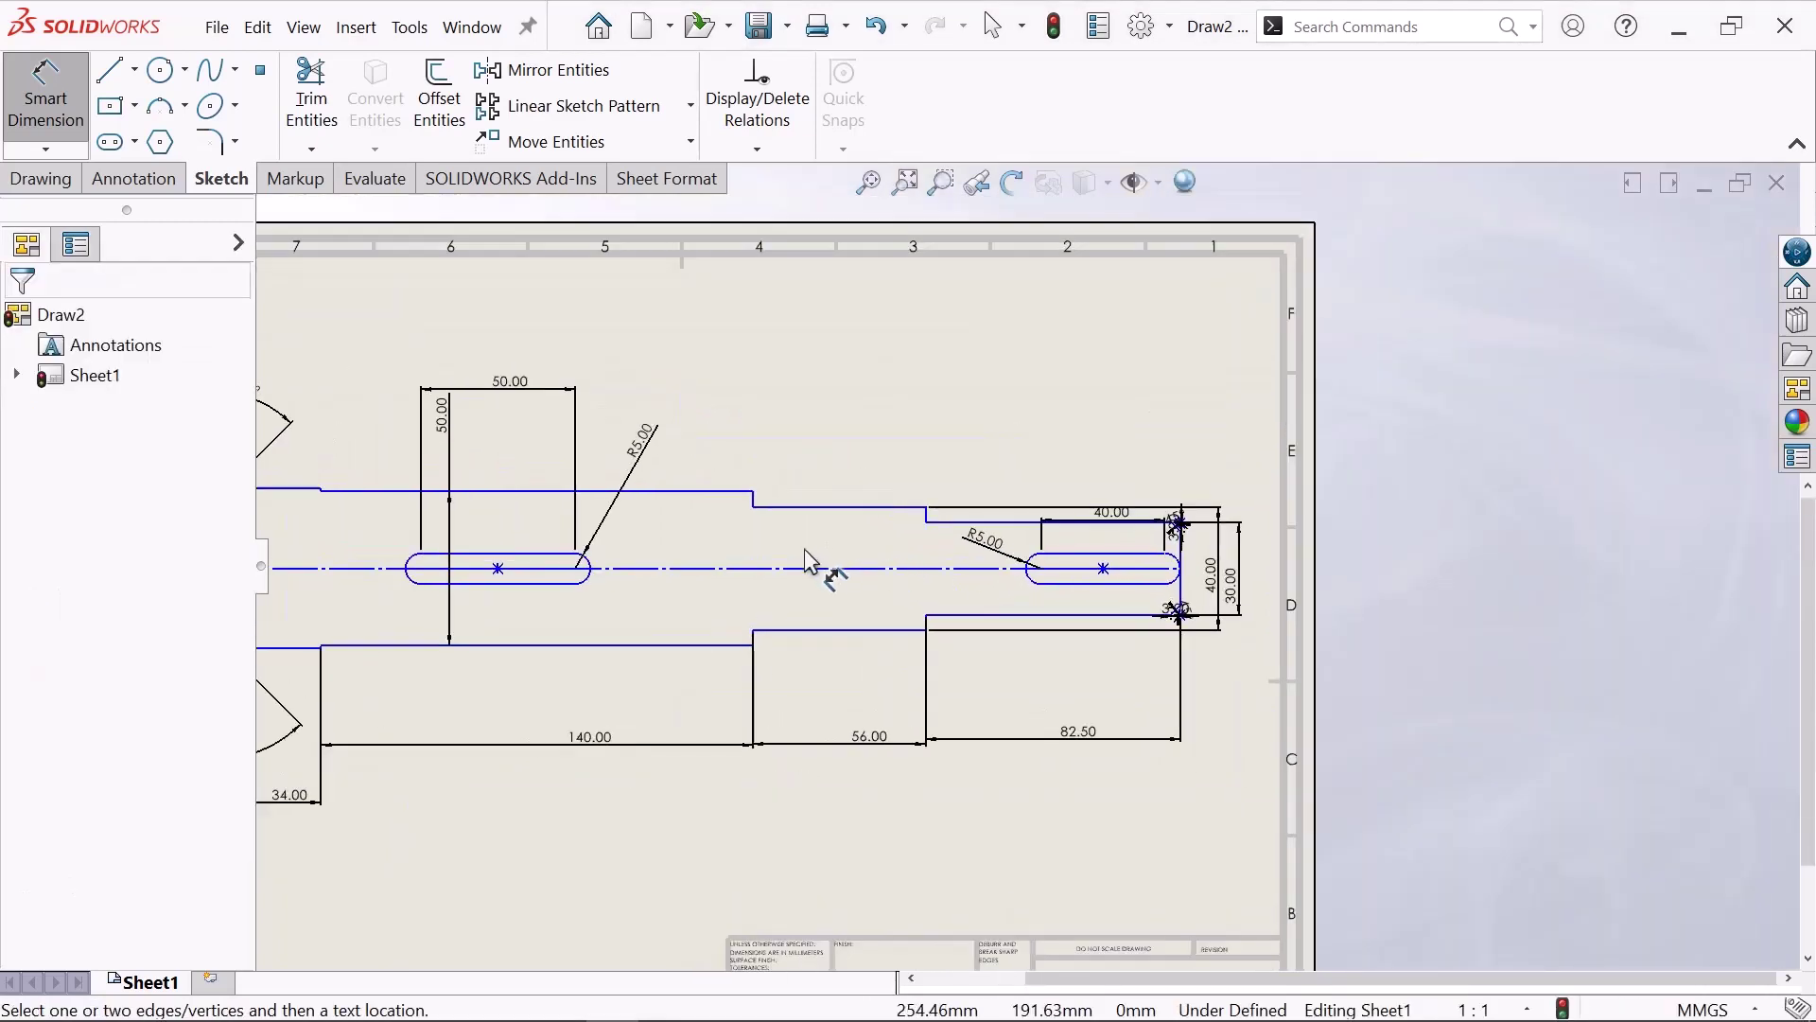
- Zoom to the upper right chamfer and leave Smart Dimension for plain selection
{"action": "scroll", "coordinate": [643, 582], "scroll_direction": "up", "scroll_amount": 1}
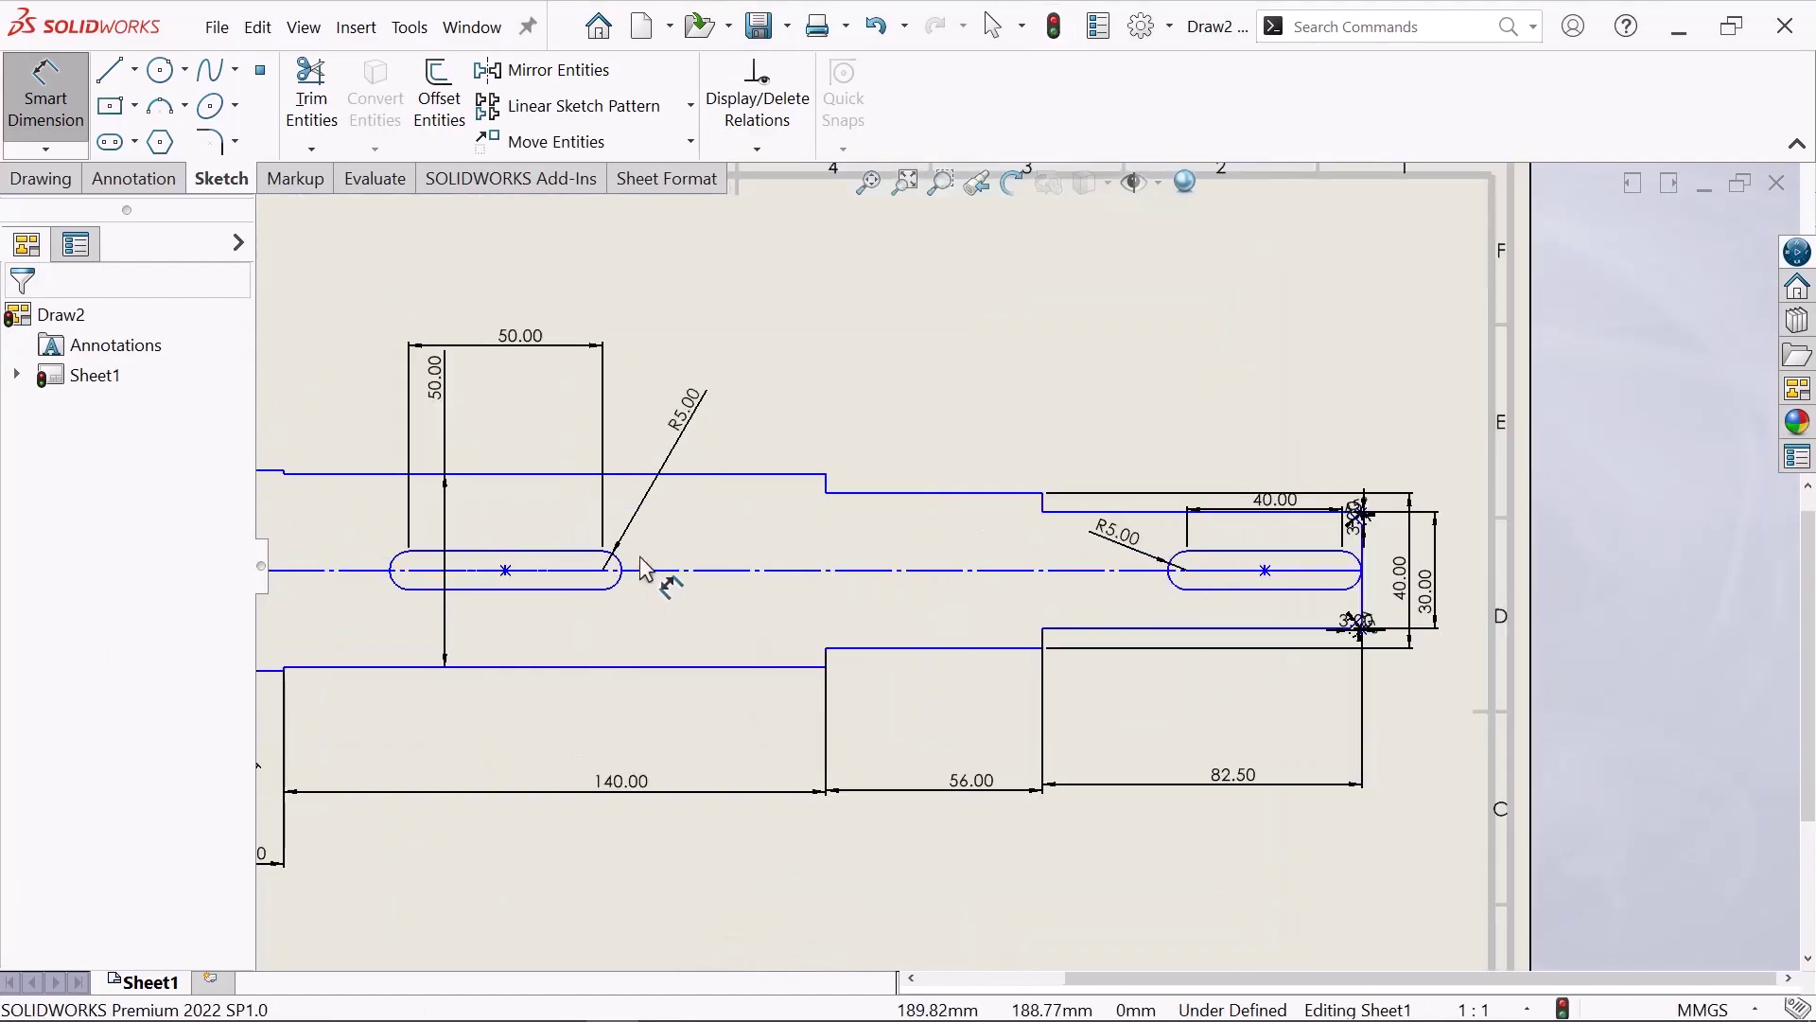
{"action": "scroll", "coordinate": [818, 496], "scroll_direction": "up", "scroll_amount": 2}
{"action": "scroll", "coordinate": [1234, 515], "scroll_direction": "down", "scroll_amount": 1}
{"action": "scroll", "coordinate": [1238, 516], "scroll_direction": "down", "scroll_amount": 1}
{"action": "scroll", "coordinate": [1223, 497], "scroll_direction": "down", "scroll_amount": 2}
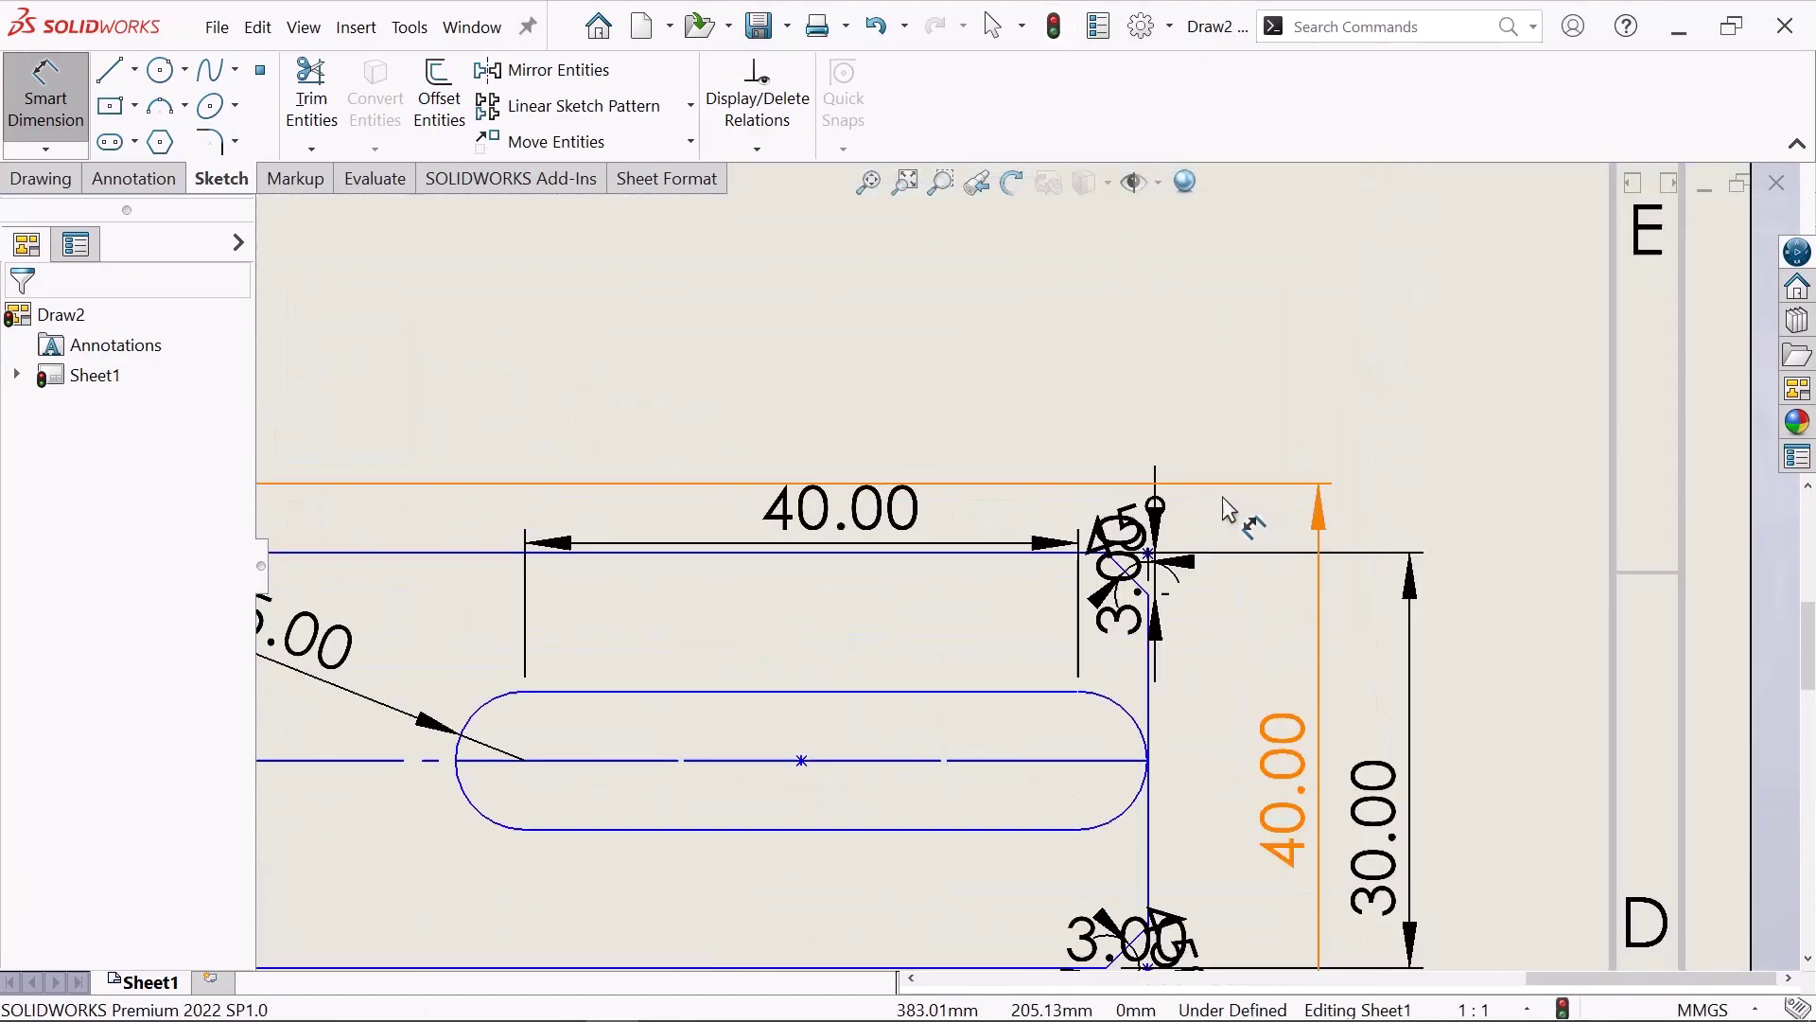
{"action": "scroll", "coordinate": [1183, 549], "scroll_direction": "down", "scroll_amount": 2}
{"action": "scroll", "coordinate": [1010, 653], "scroll_direction": "up", "scroll_amount": 2}
{"action": "scroll", "coordinate": [1009, 697], "scroll_direction": "down", "scroll_amount": 1}
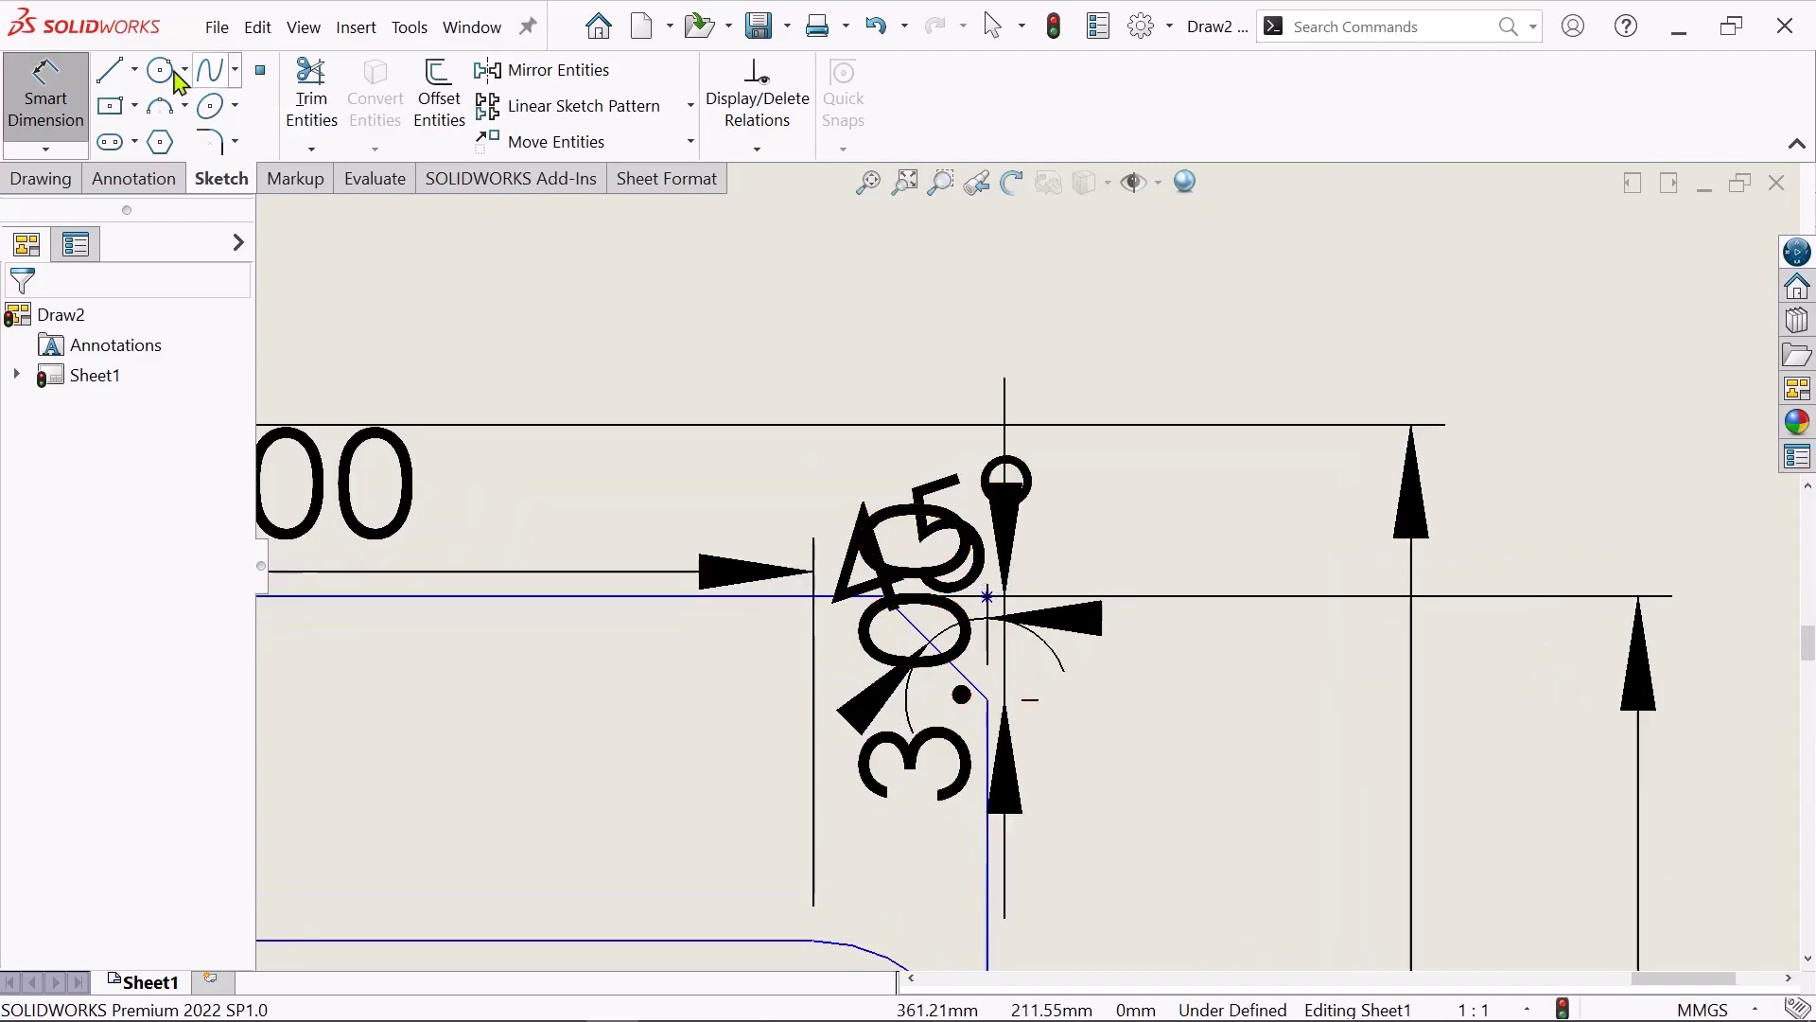
{"action": "right_click", "coordinate": [524, 276]}
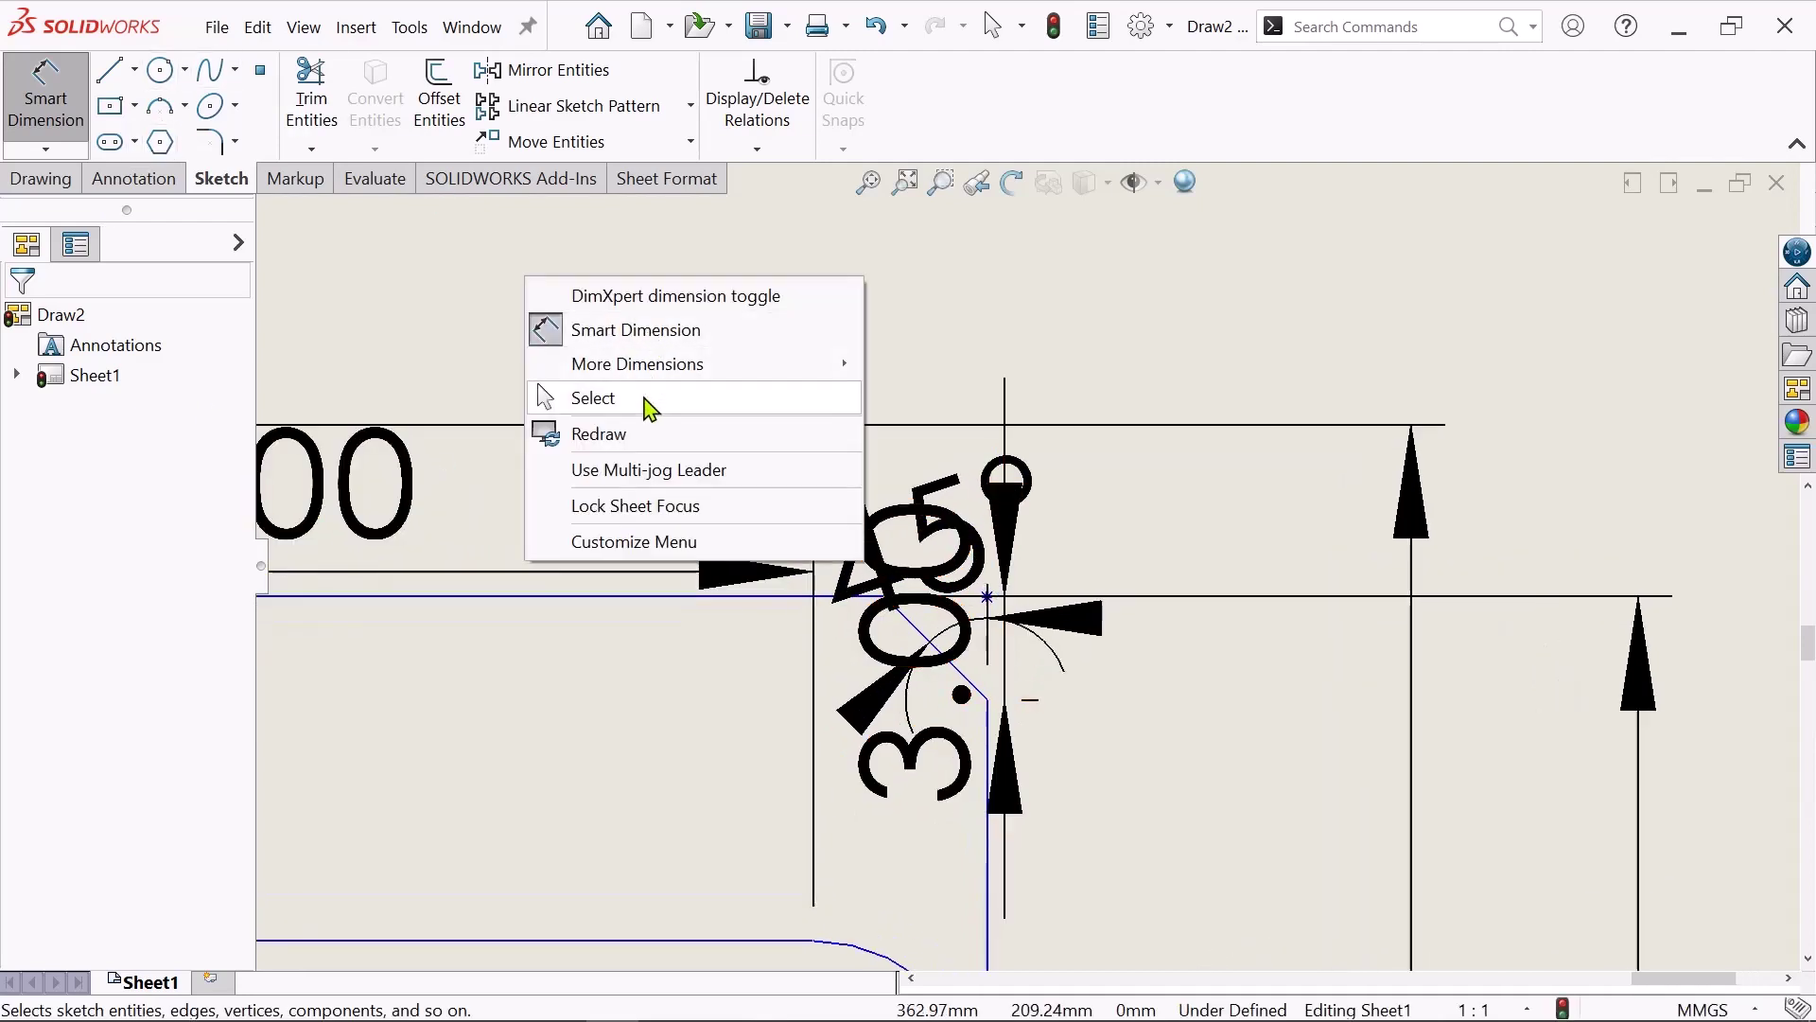
{"action": "left_click", "coordinate": [646, 397]}
- Drag the 3.00 and 45° chamfer dimensions apart, clear above the upper shaft corner
{"action": "left_click_drag", "start_coordinate": [1001, 625], "coordinate": [1195, 284]}
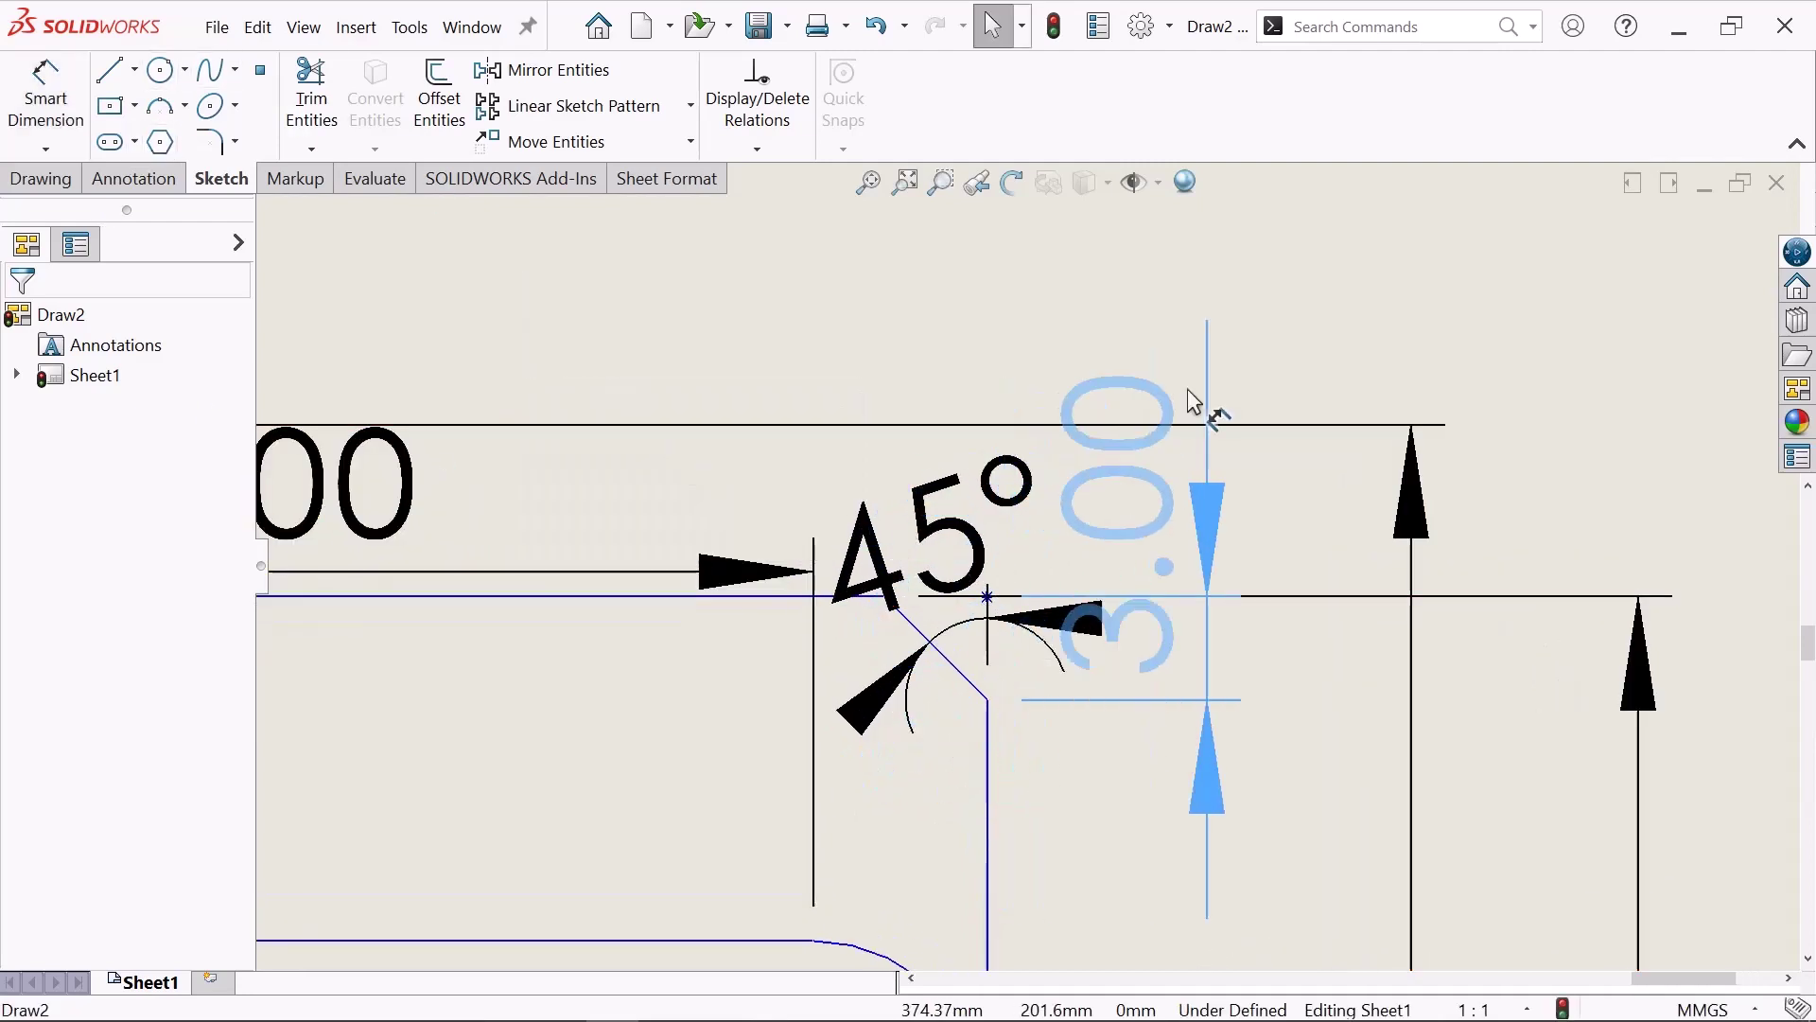
{"action": "left_click", "coordinate": [1006, 309]}
{"action": "mouse_move", "coordinate": [949, 515]}
{"action": "left_mouse_down"}
{"action": "mouse_move", "coordinate": [769, 265]}
{"action": "mouse_move", "coordinate": [832, 242]}
{"action": "left_mouse_up"}
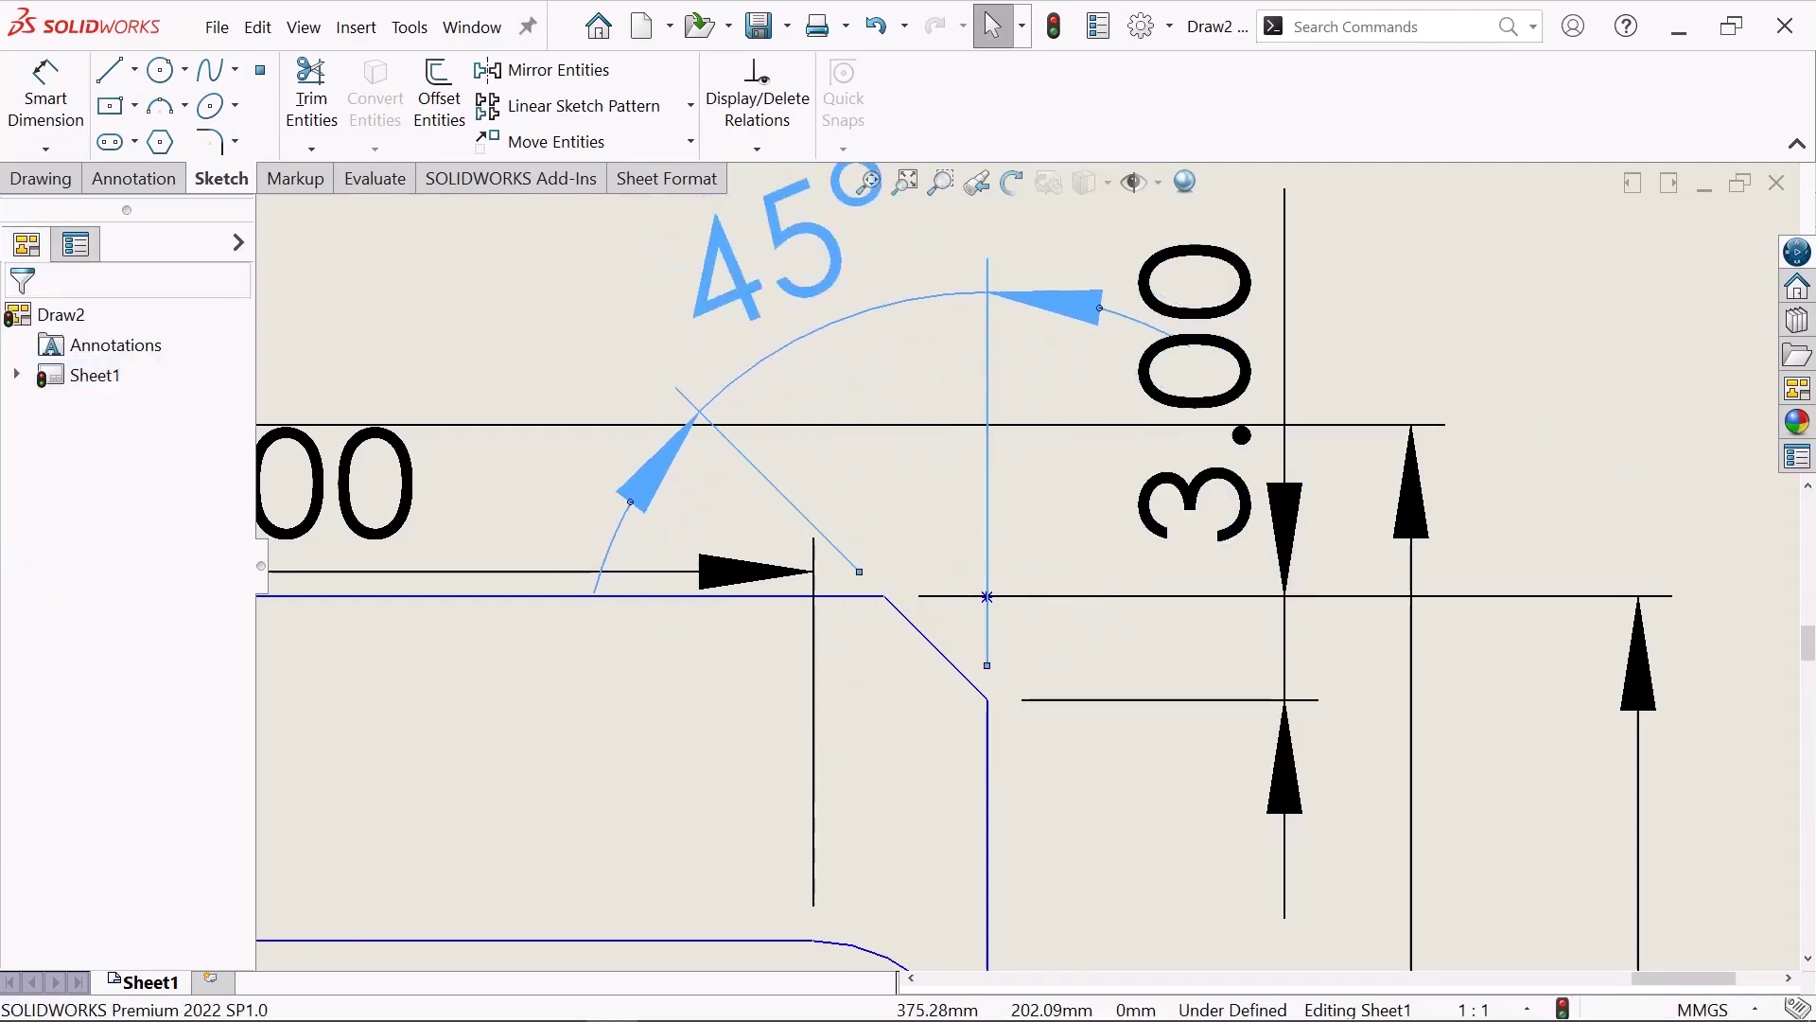
{"action": "left_click", "coordinate": [476, 274]}
{"action": "scroll", "coordinate": [832, 438], "scroll_direction": "up", "scroll_amount": 2}
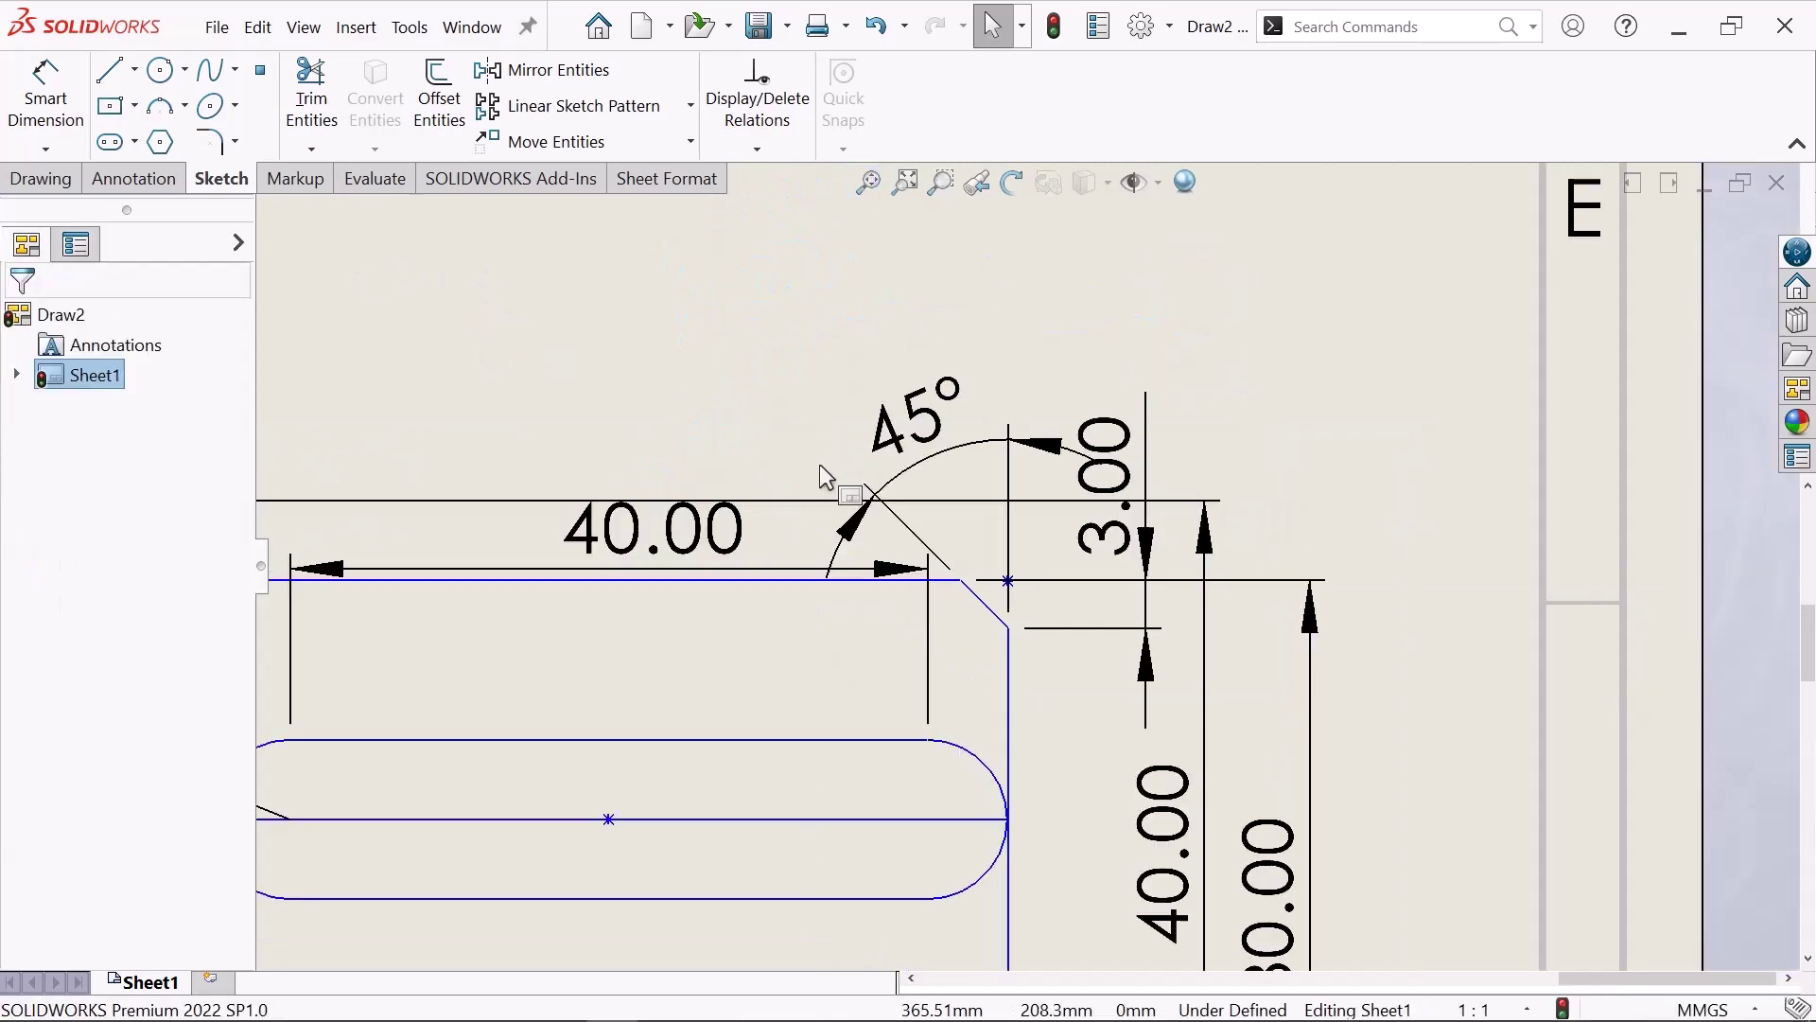
{"action": "scroll", "coordinate": [831, 479], "scroll_direction": "up", "scroll_amount": 4}
{"action": "scroll", "coordinate": [1048, 782], "scroll_direction": "up", "scroll_amount": 2}
{"action": "scroll", "coordinate": [736, 439], "scroll_direction": "up", "scroll_amount": 2}
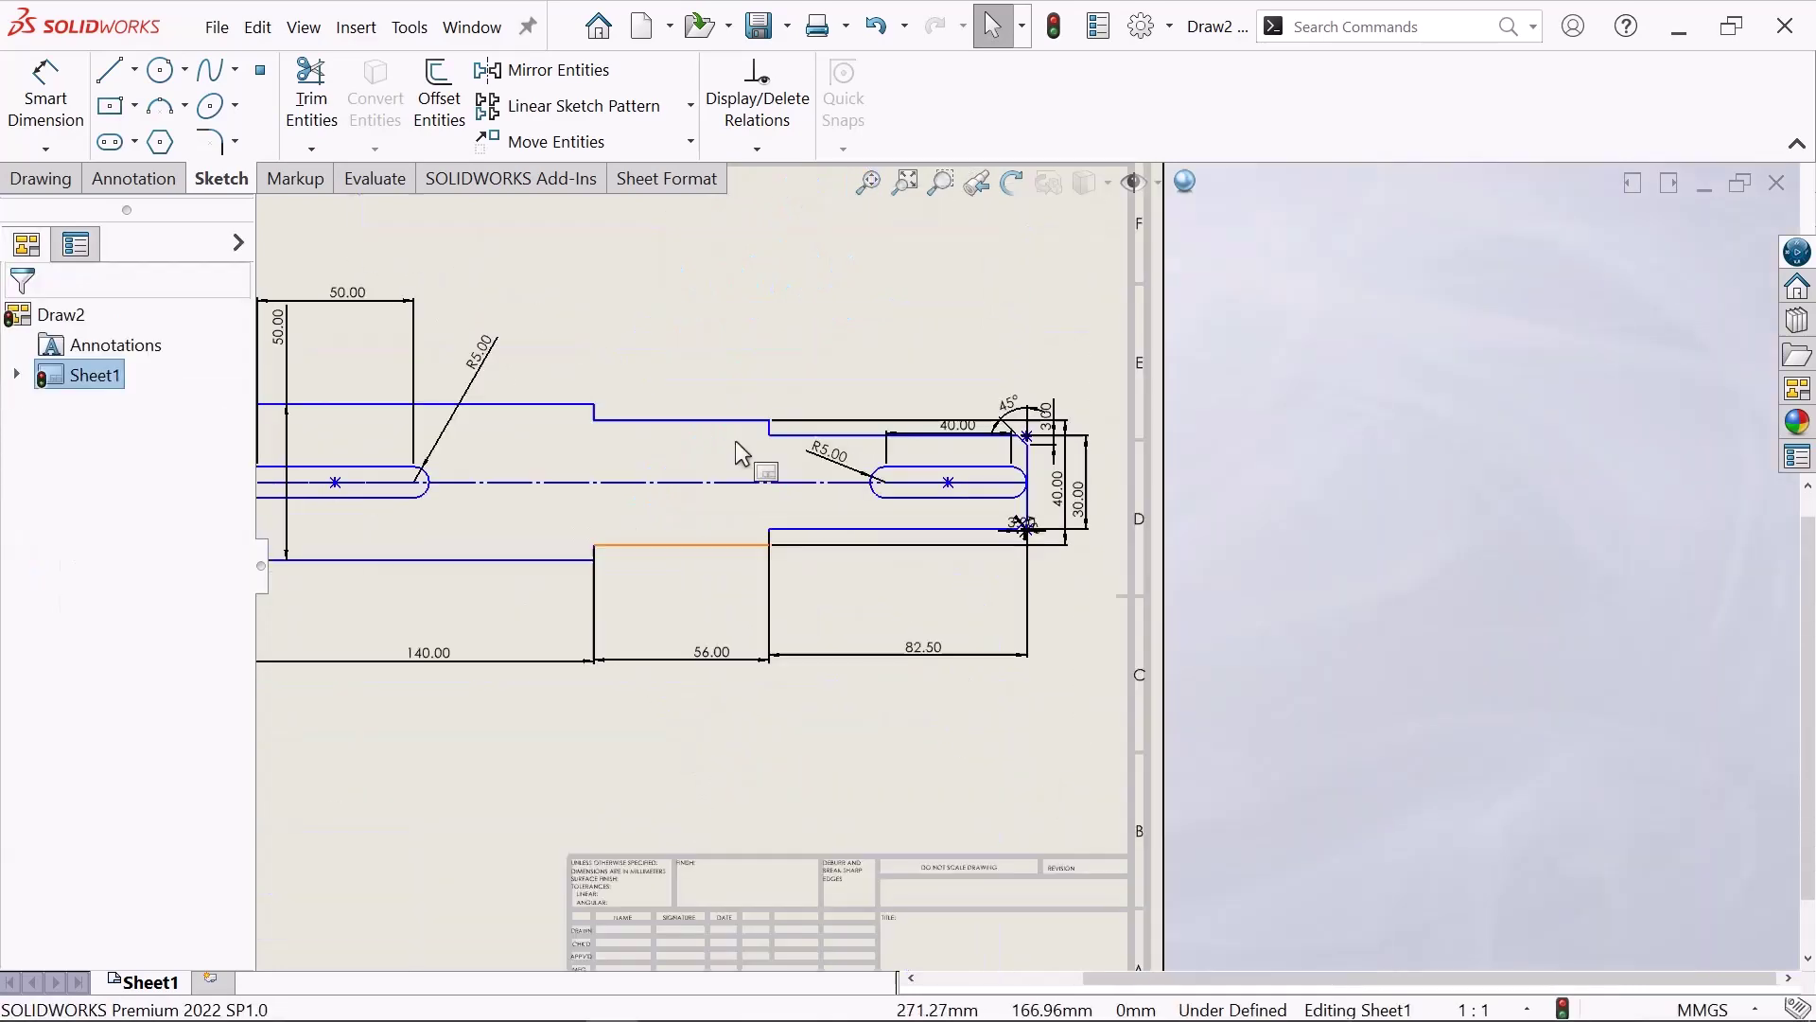
{"action": "scroll", "coordinate": [485, 530], "scroll_direction": "down", "scroll_amount": 1}
{"action": "scroll", "coordinate": [484, 529], "scroll_direction": "down", "scroll_amount": 1}
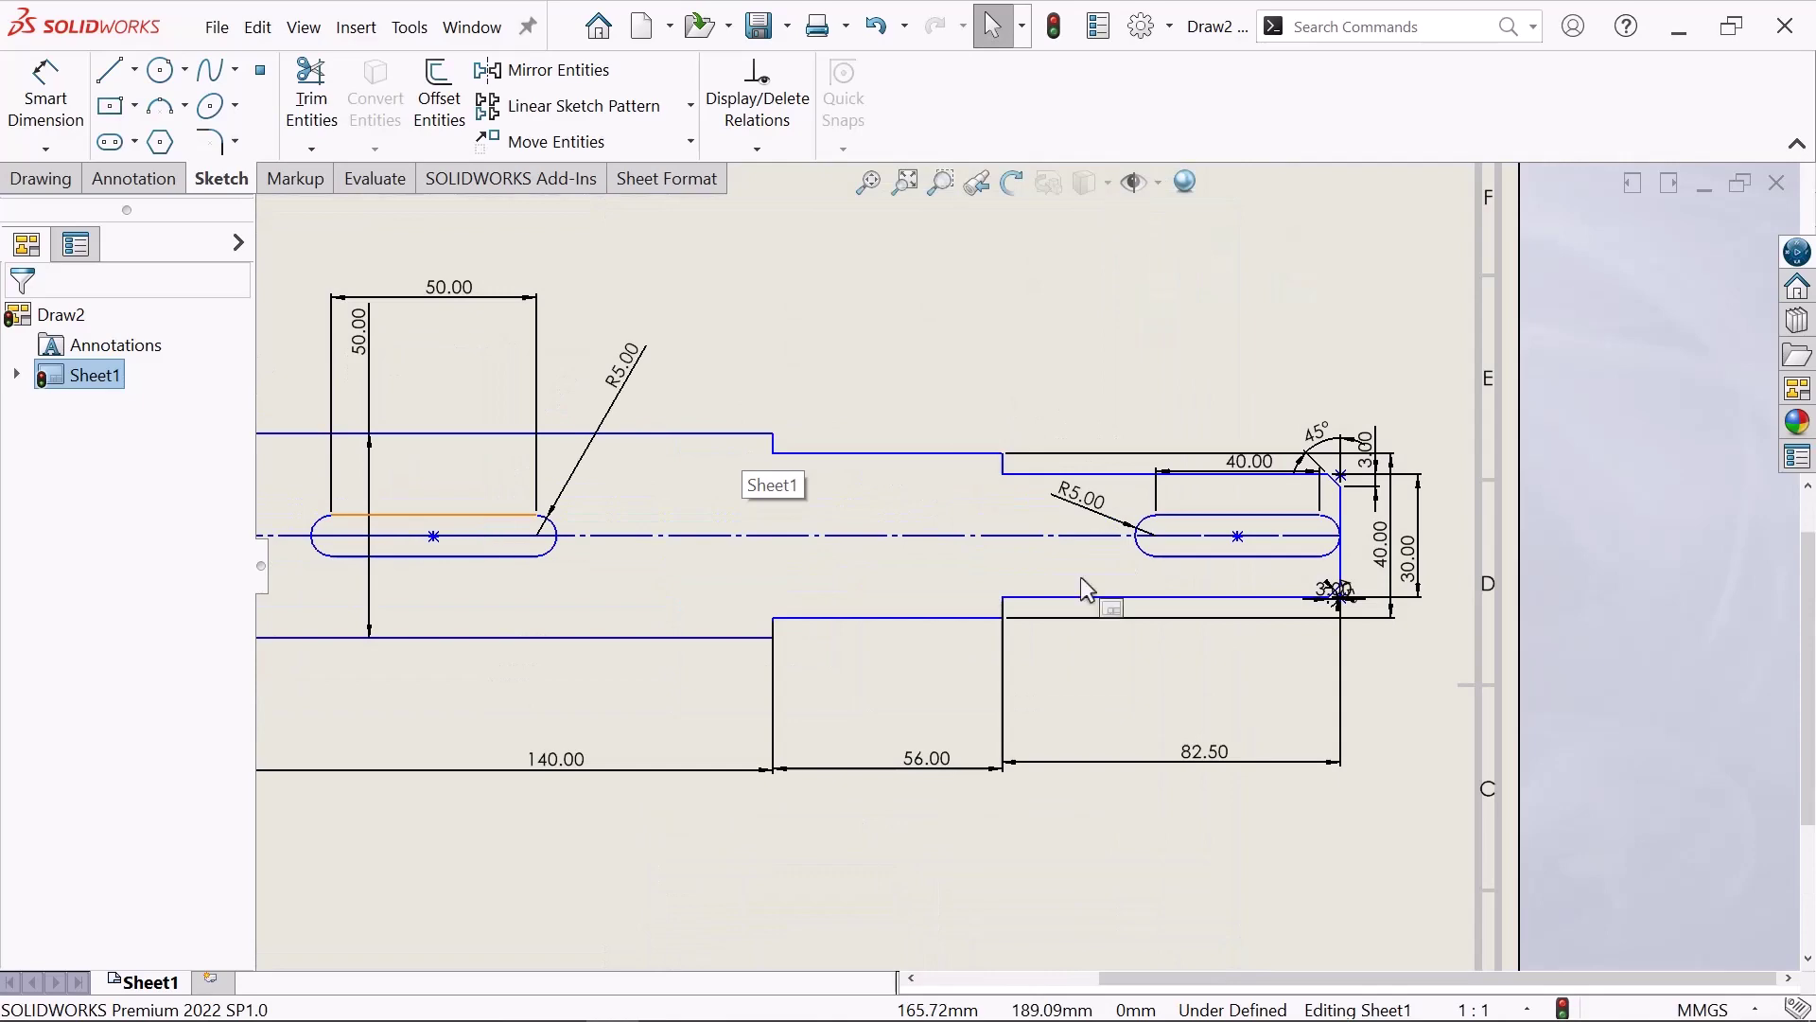
{"action": "scroll", "coordinate": [1343, 599], "scroll_direction": "down", "scroll_amount": 5}
{"action": "scroll", "coordinate": [593, 330], "scroll_direction": "down", "scroll_amount": 1}
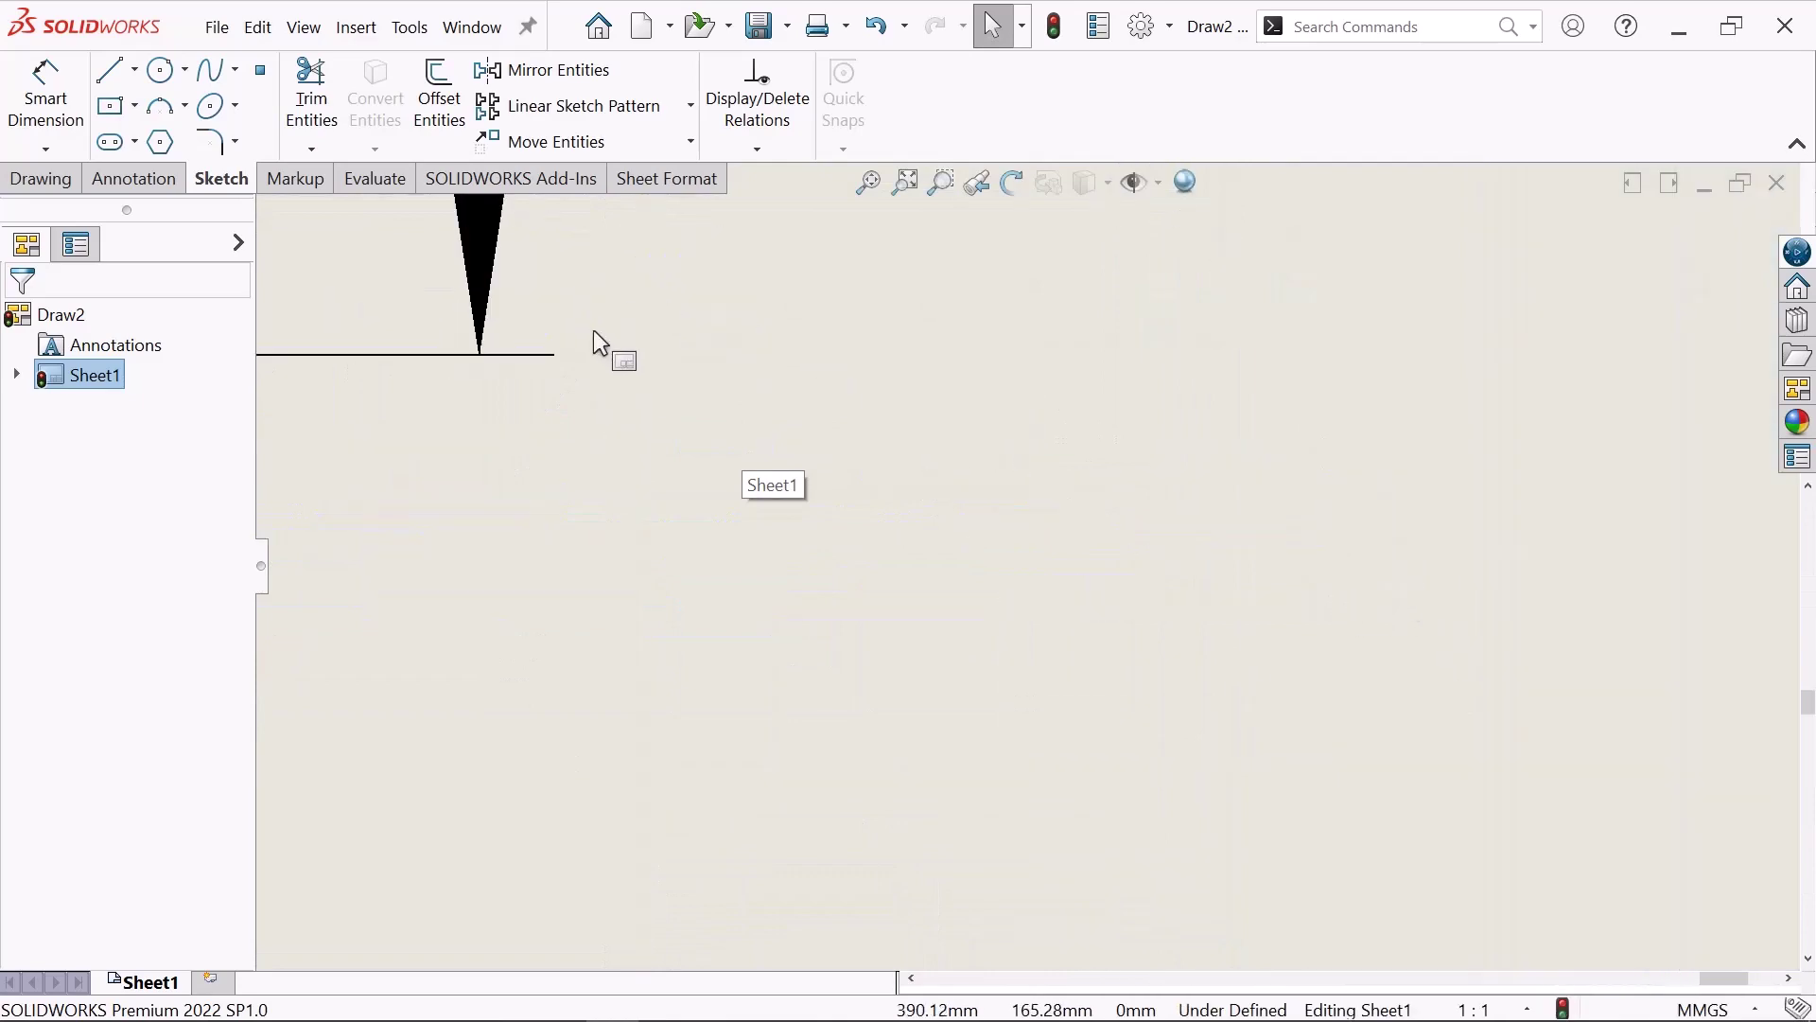
{"action": "scroll", "coordinate": [606, 379], "scroll_direction": "up", "scroll_amount": 3}
{"action": "scroll", "coordinate": [752, 491], "scroll_direction": "down", "scroll_amount": 1}
{"action": "scroll", "coordinate": [770, 440], "scroll_direction": "down", "scroll_amount": 2}
- Pull the lower chamfer's overlapping 45° and 3.00 dimensions apart
{"action": "scroll", "coordinate": [770, 441], "scroll_direction": "down", "scroll_amount": 2}
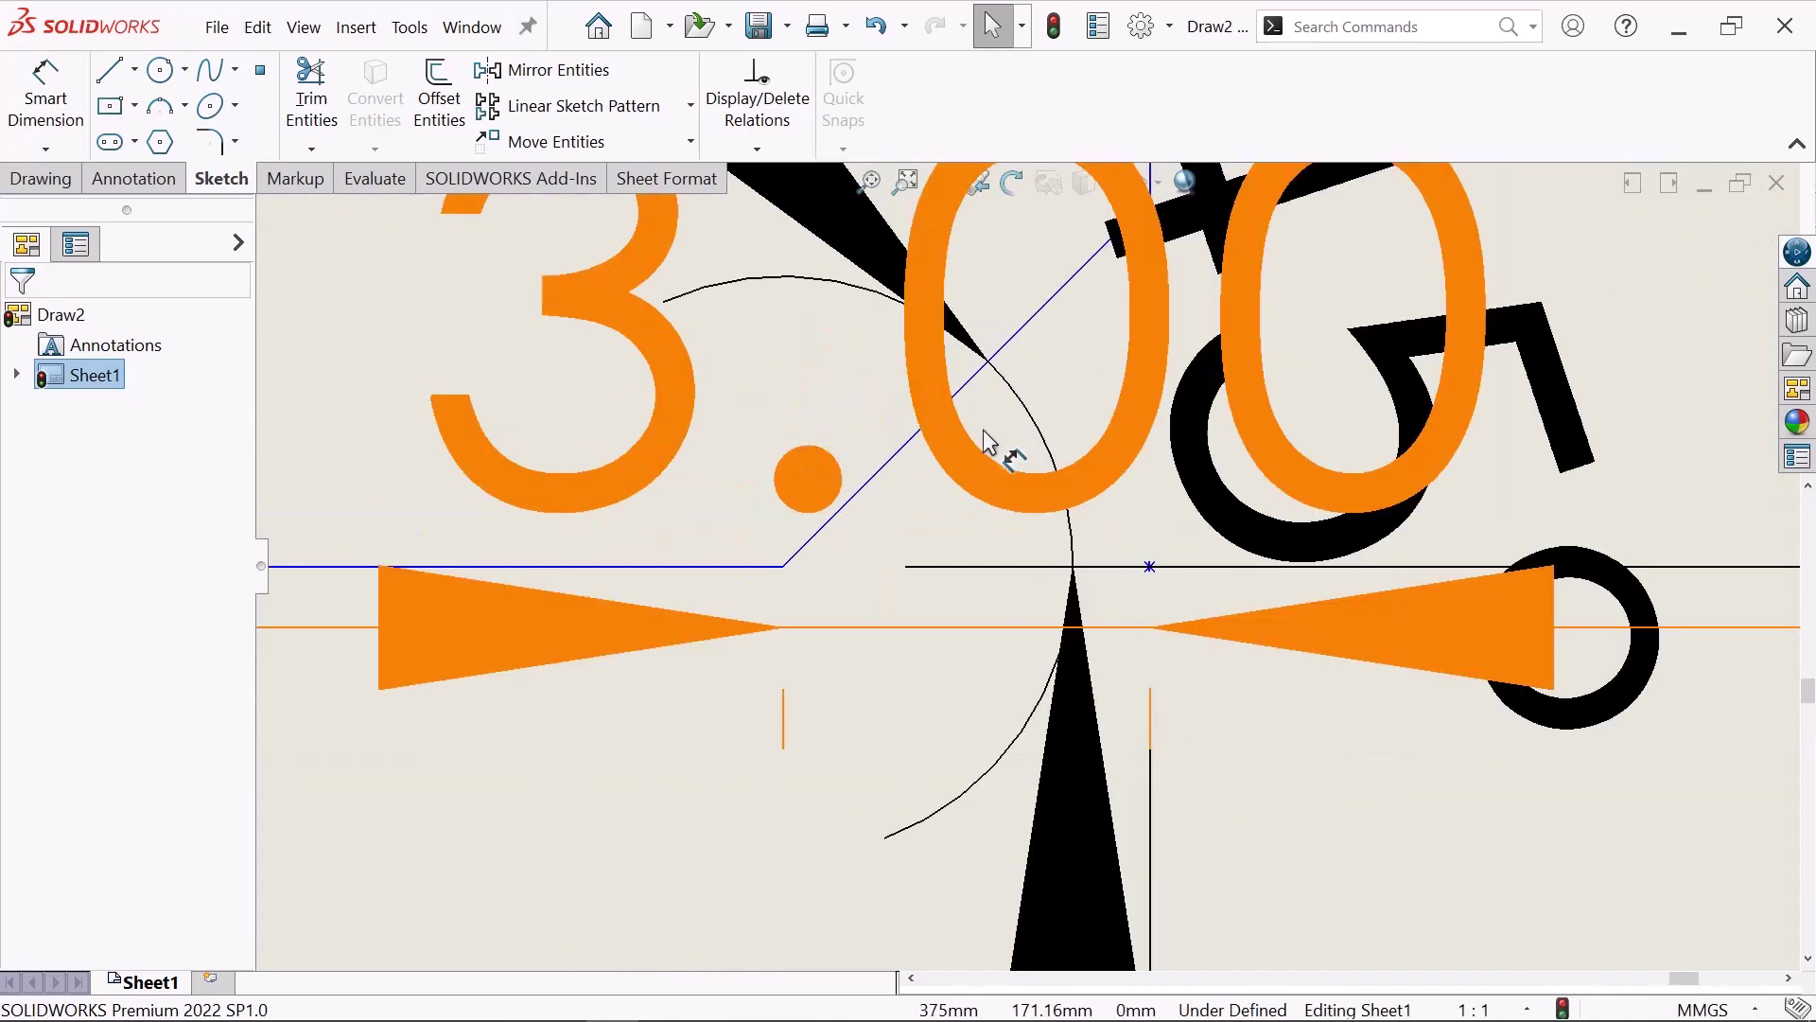
{"action": "left_click", "coordinate": [1342, 643]}
{"action": "left_click_drag", "start_coordinate": [1353, 872], "coordinate": [719, 491]}
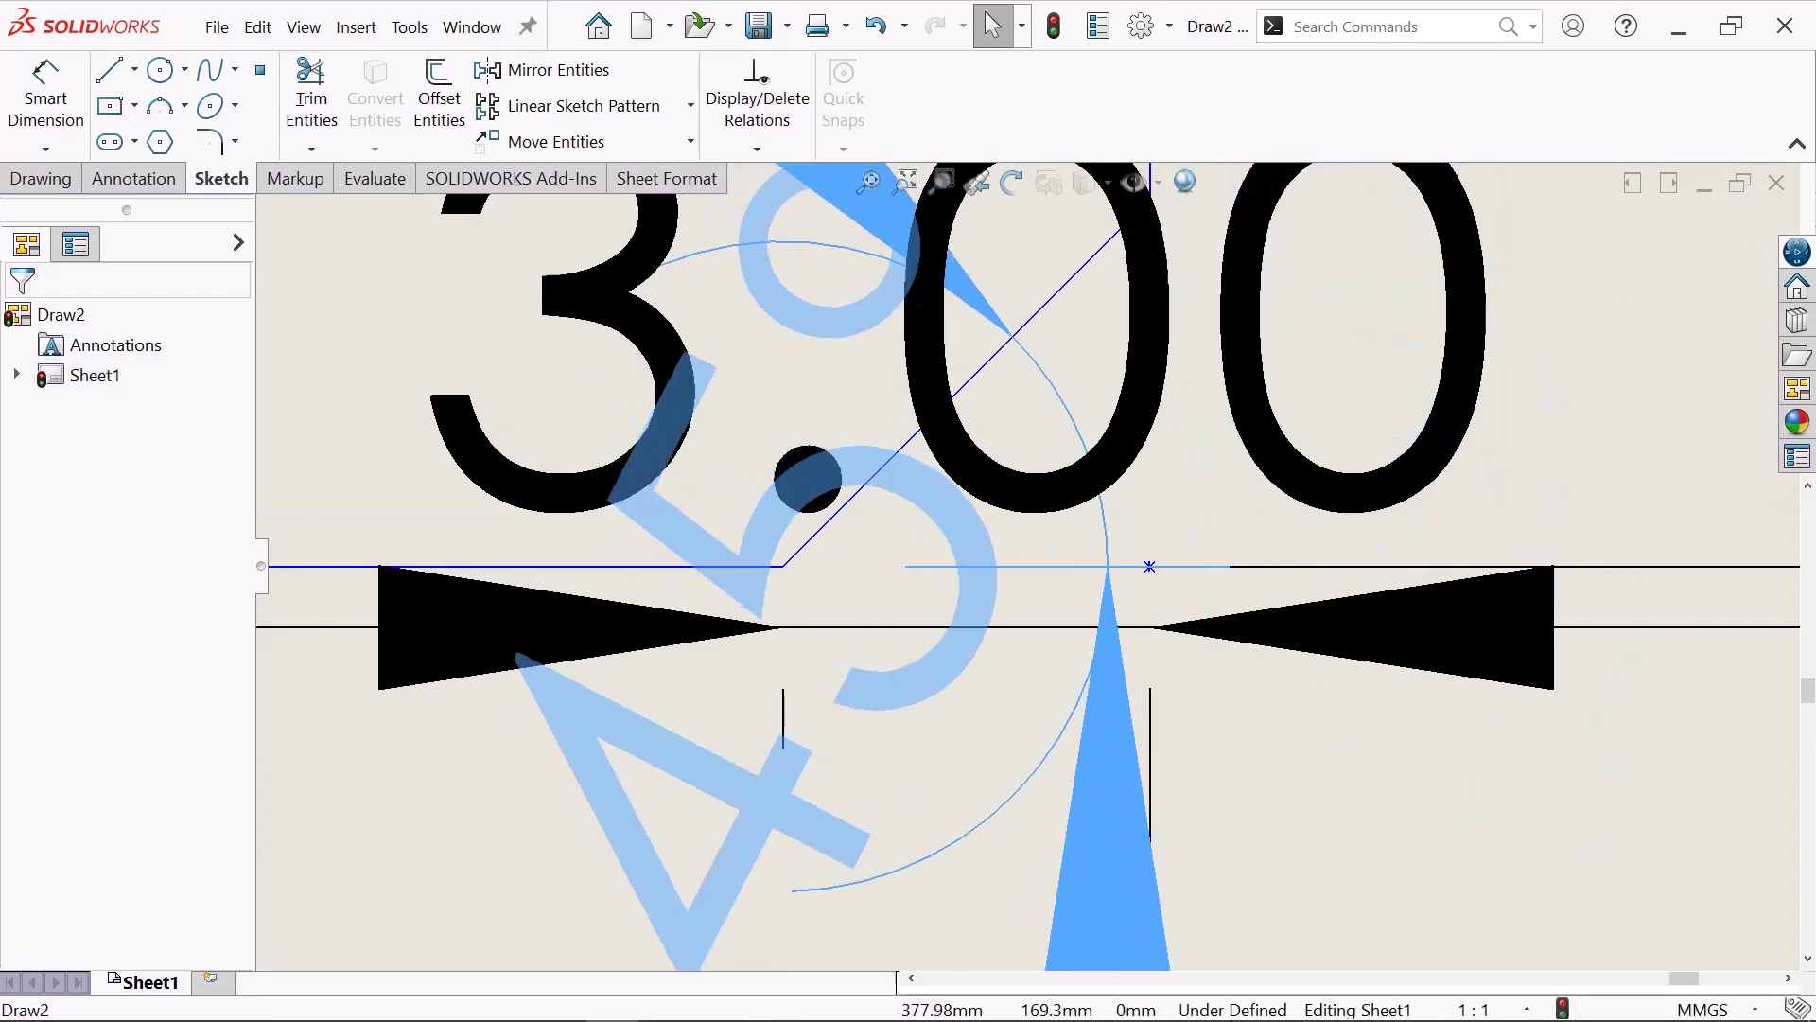
{"action": "scroll", "coordinate": [1079, 509], "scroll_direction": "up", "scroll_amount": 5}
{"action": "scroll", "coordinate": [1041, 534], "scroll_direction": "up", "scroll_amount": 3}
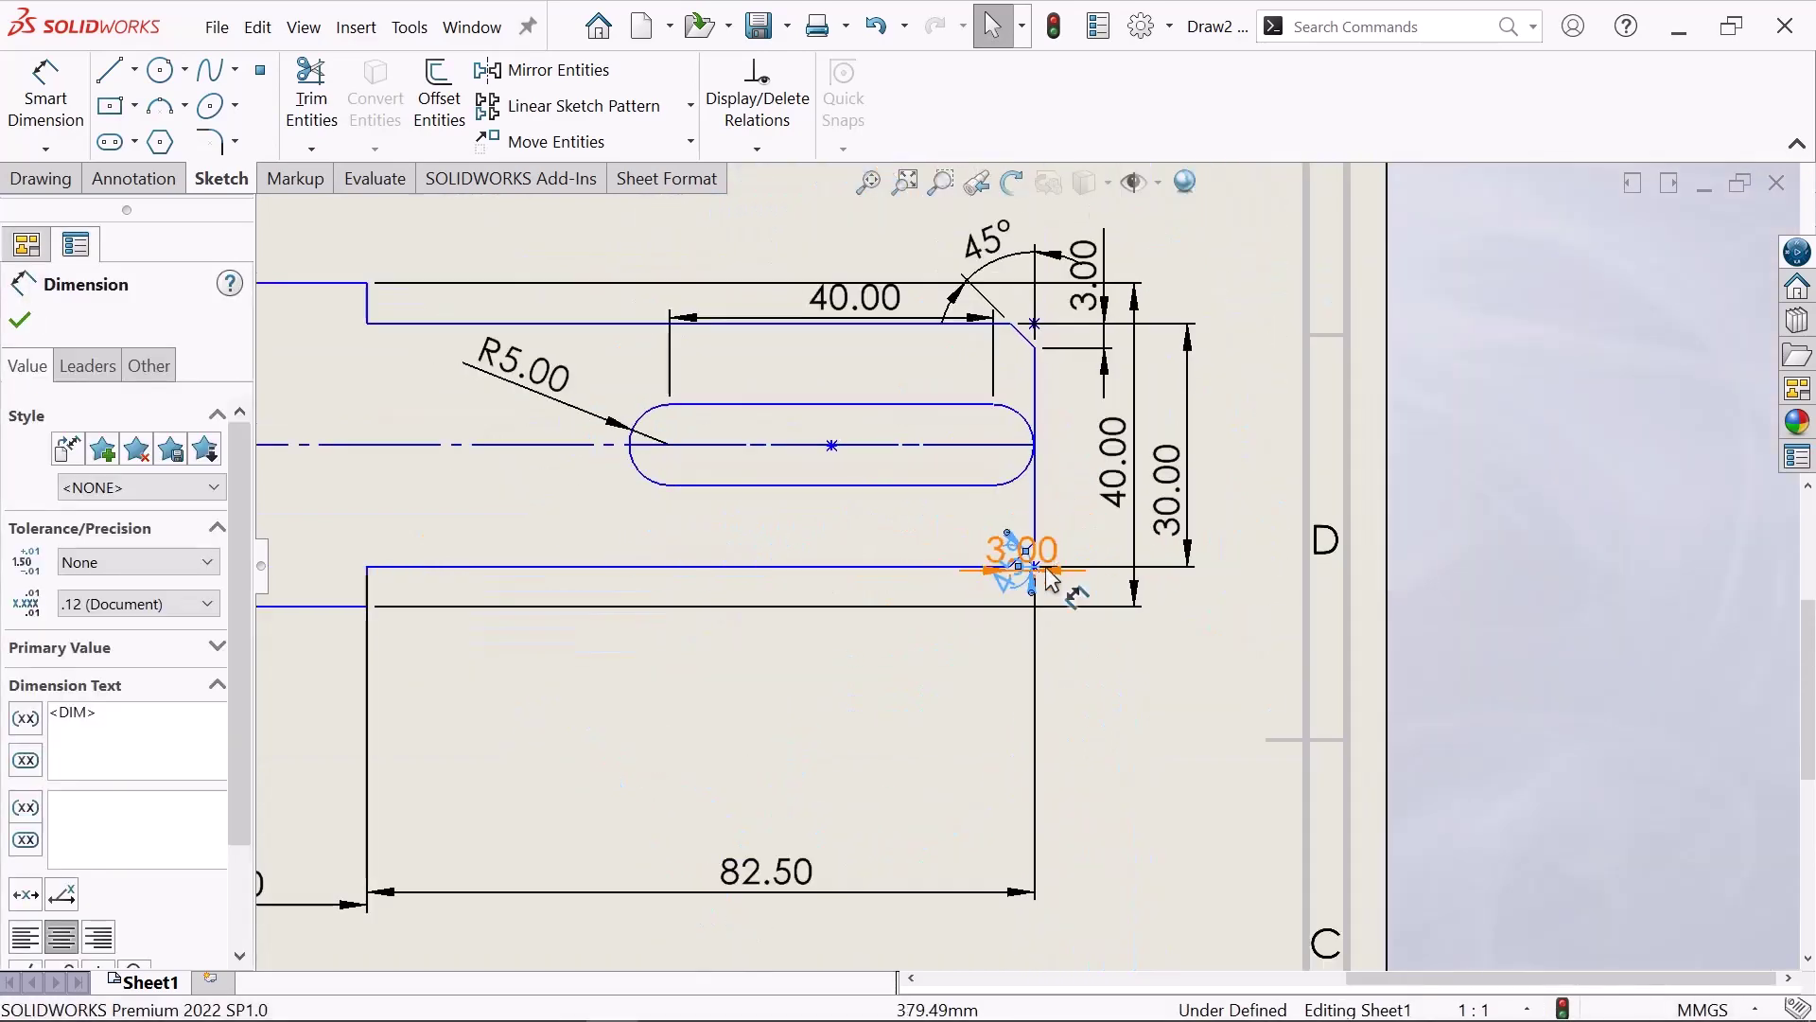
{"action": "scroll", "coordinate": [1012, 558], "scroll_direction": "down", "scroll_amount": 1}
{"action": "mouse_move", "coordinate": [984, 619]}
{"action": "left_mouse_down"}
{"action": "mouse_move", "coordinate": [1040, 849]}
{"action": "mouse_move", "coordinate": [1206, 819]}
{"action": "left_mouse_up"}
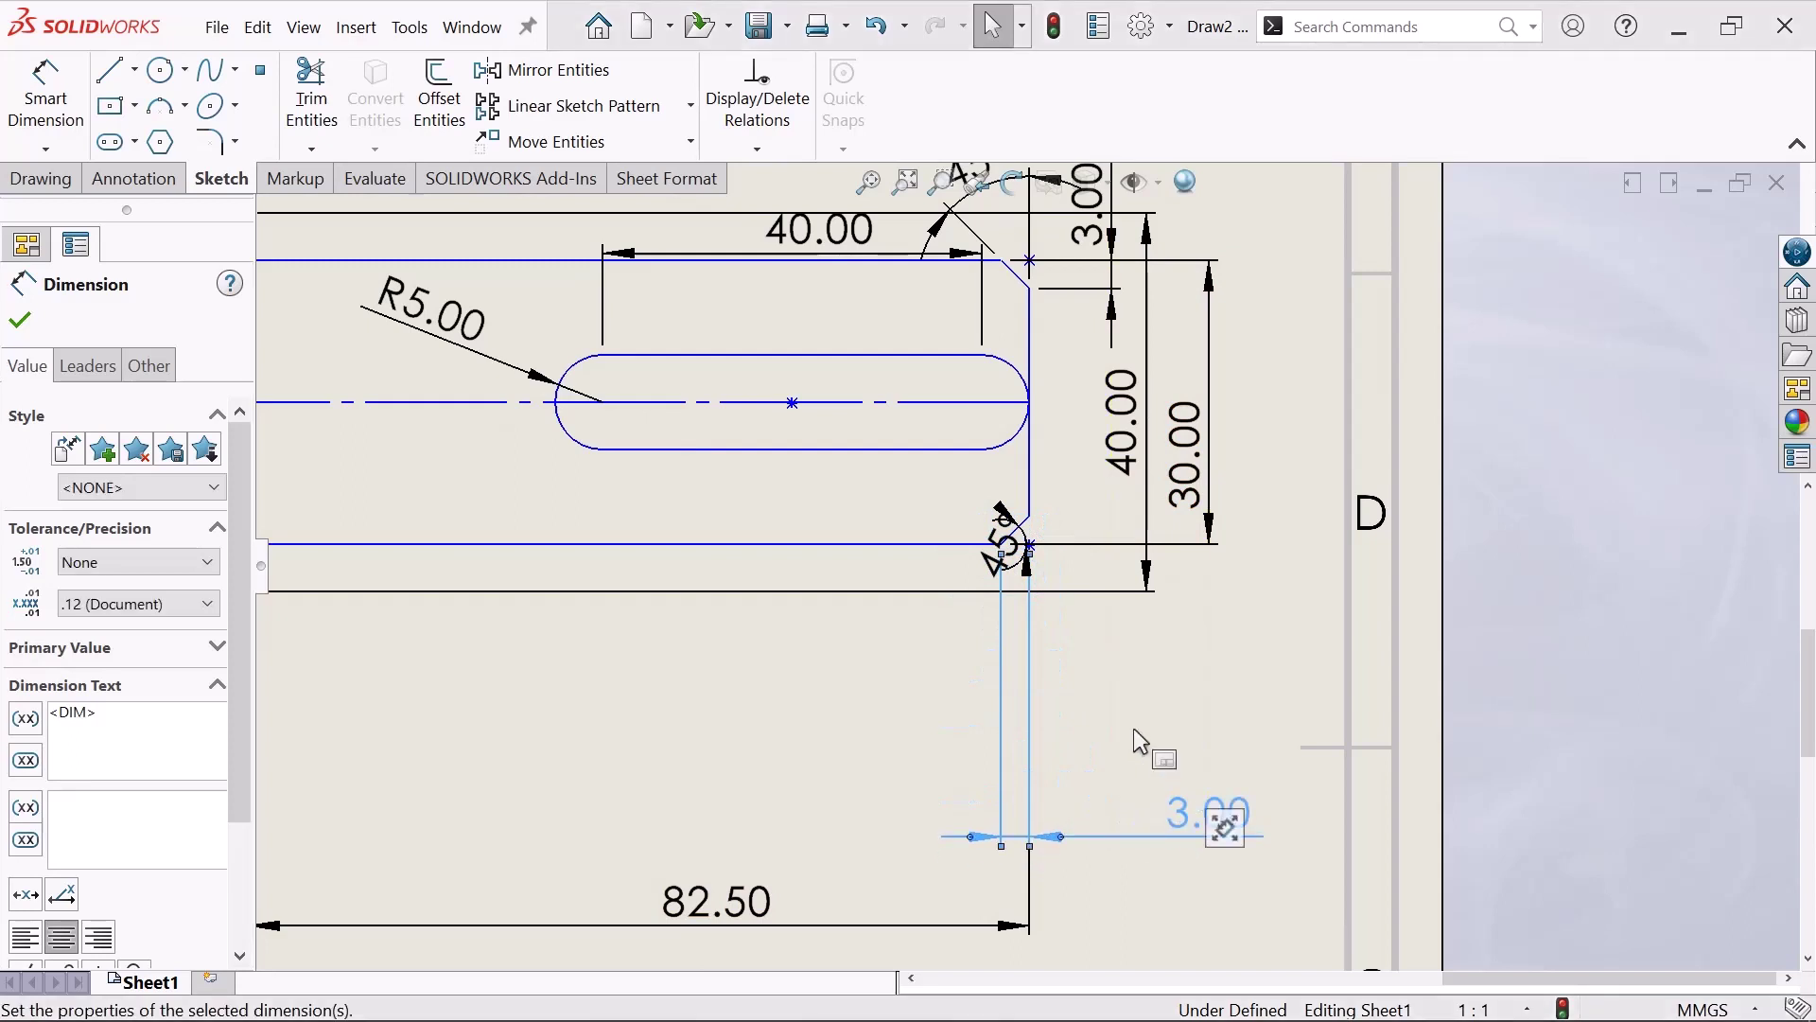
- Place the lower chamfer's 3.00 length and 45° angle dimensions, then finish dimensioning
{"action": "left_click", "coordinate": [1114, 625]}
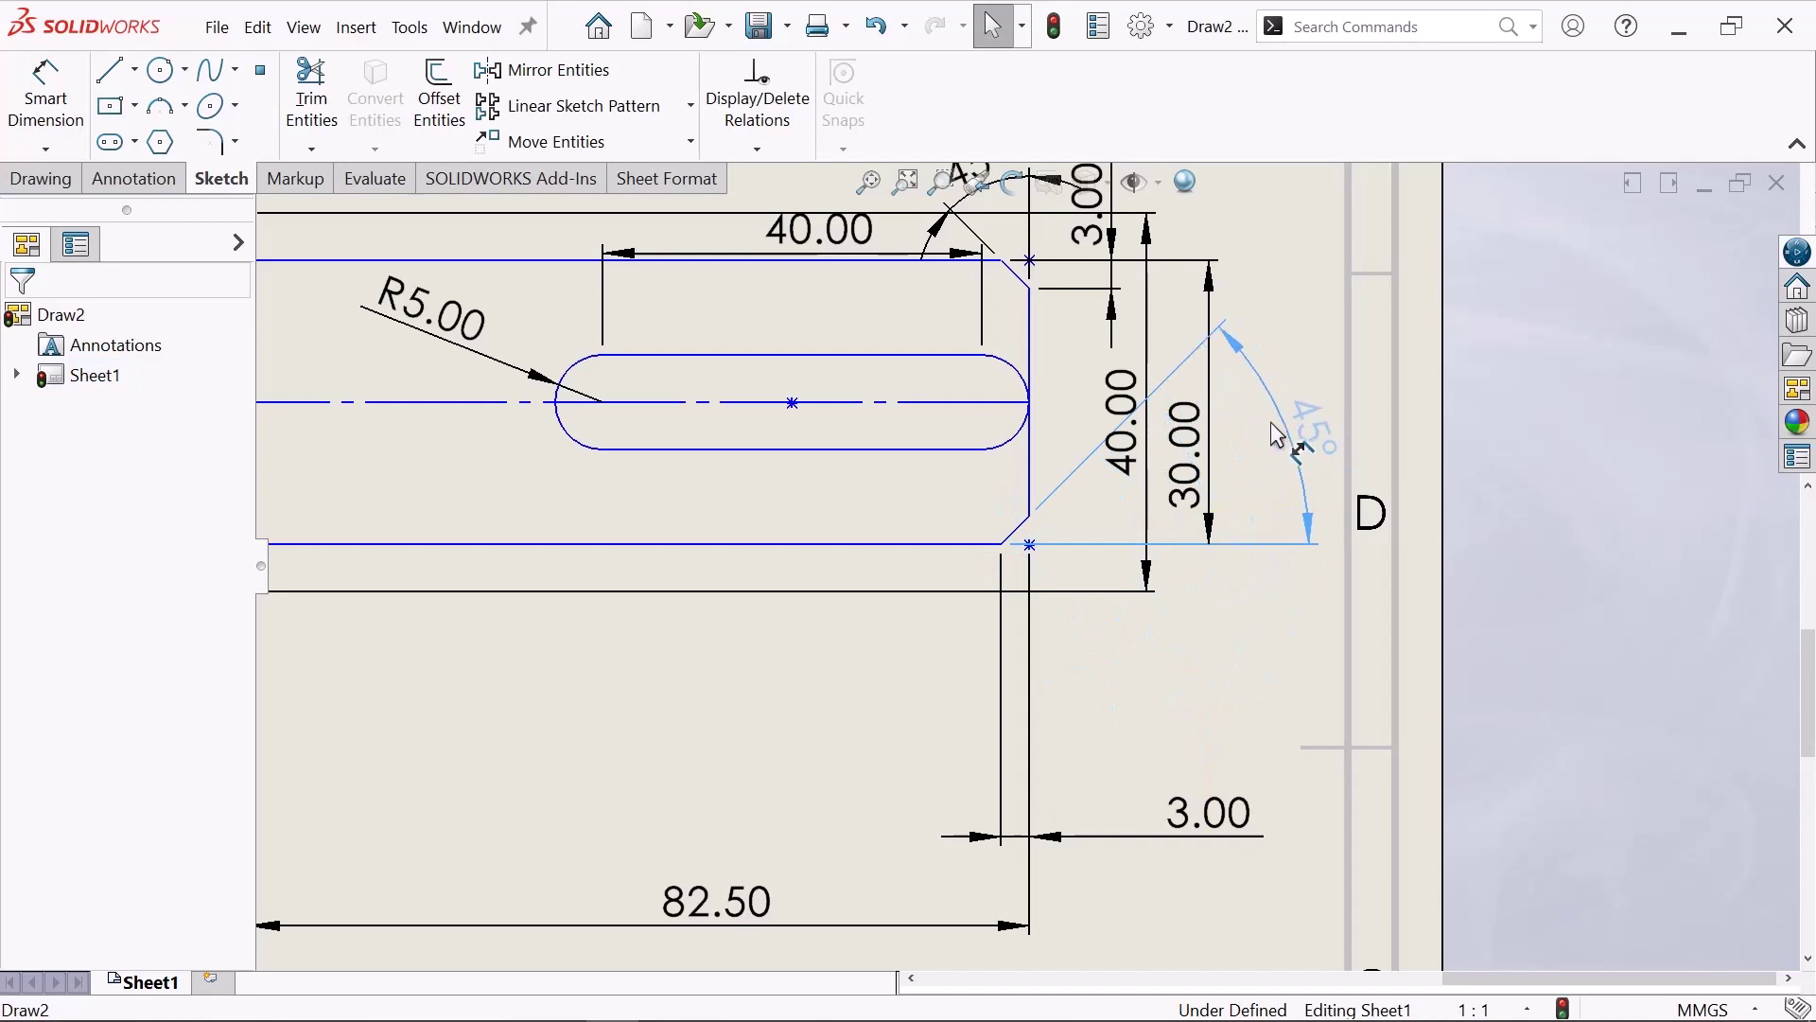
{"action": "left_click", "coordinate": [1315, 435]}
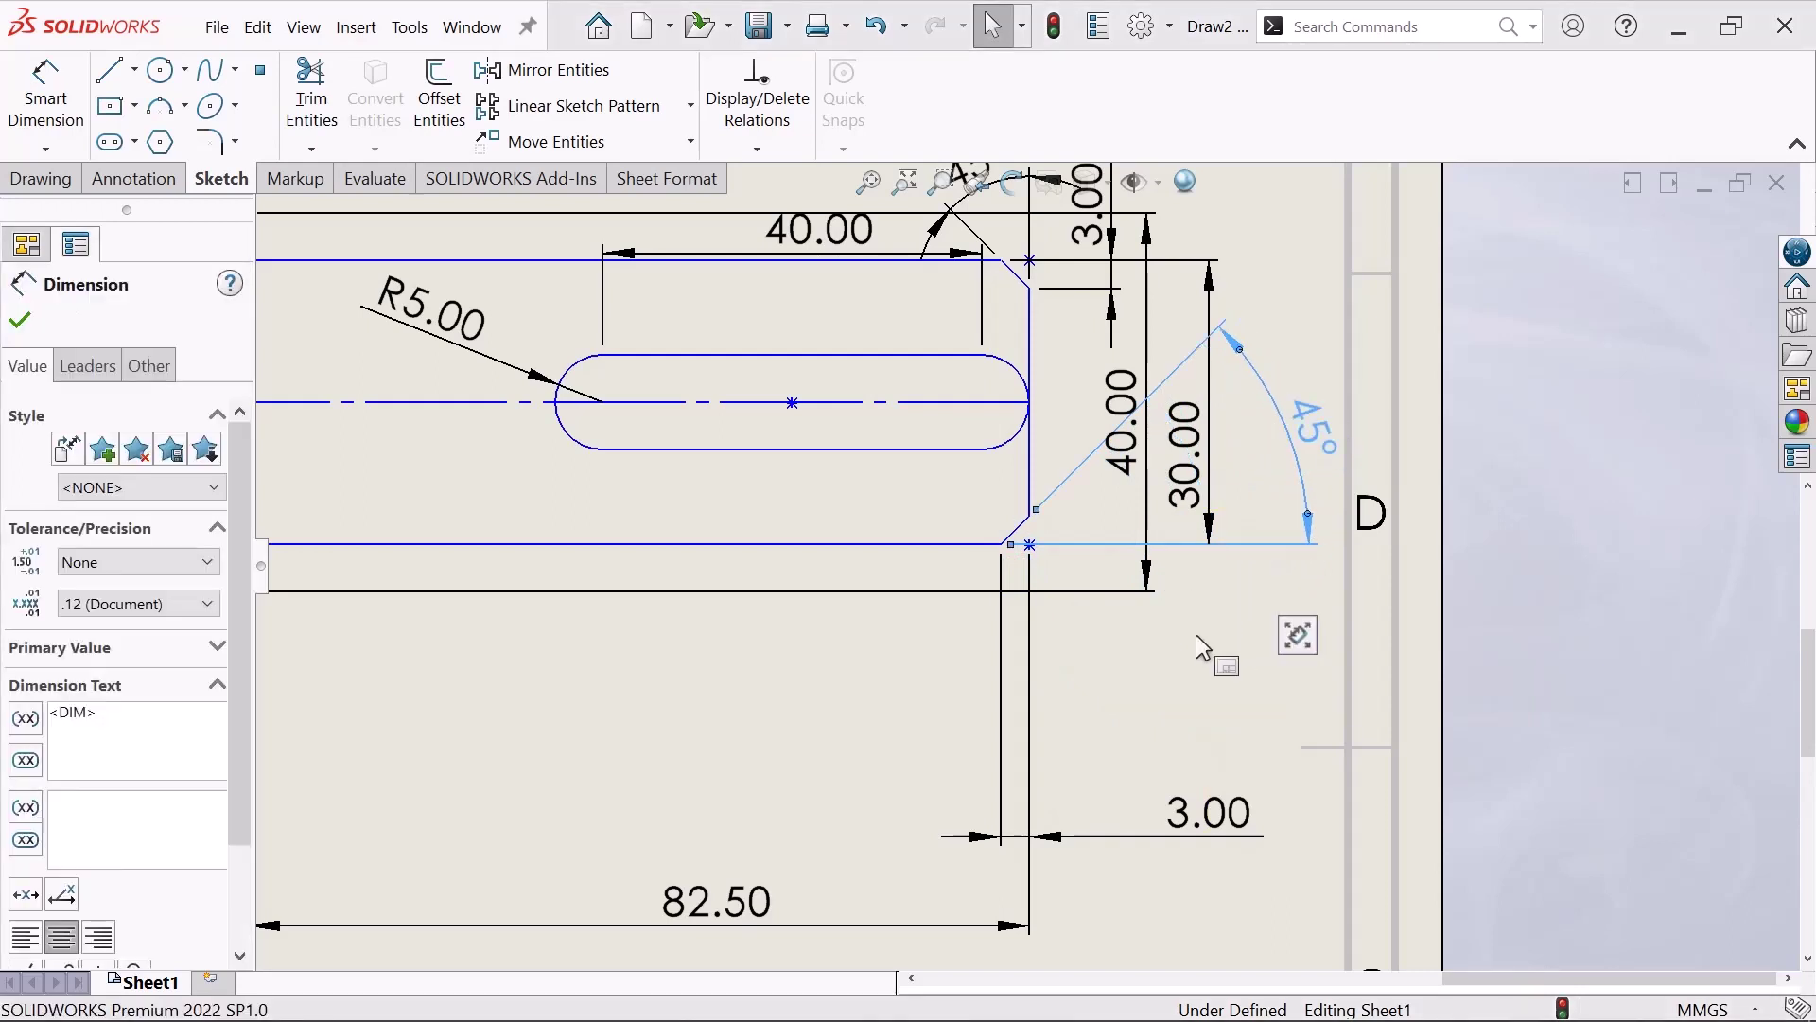
{"action": "left_click", "coordinate": [1195, 634]}
{"action": "key", "text": "z"}
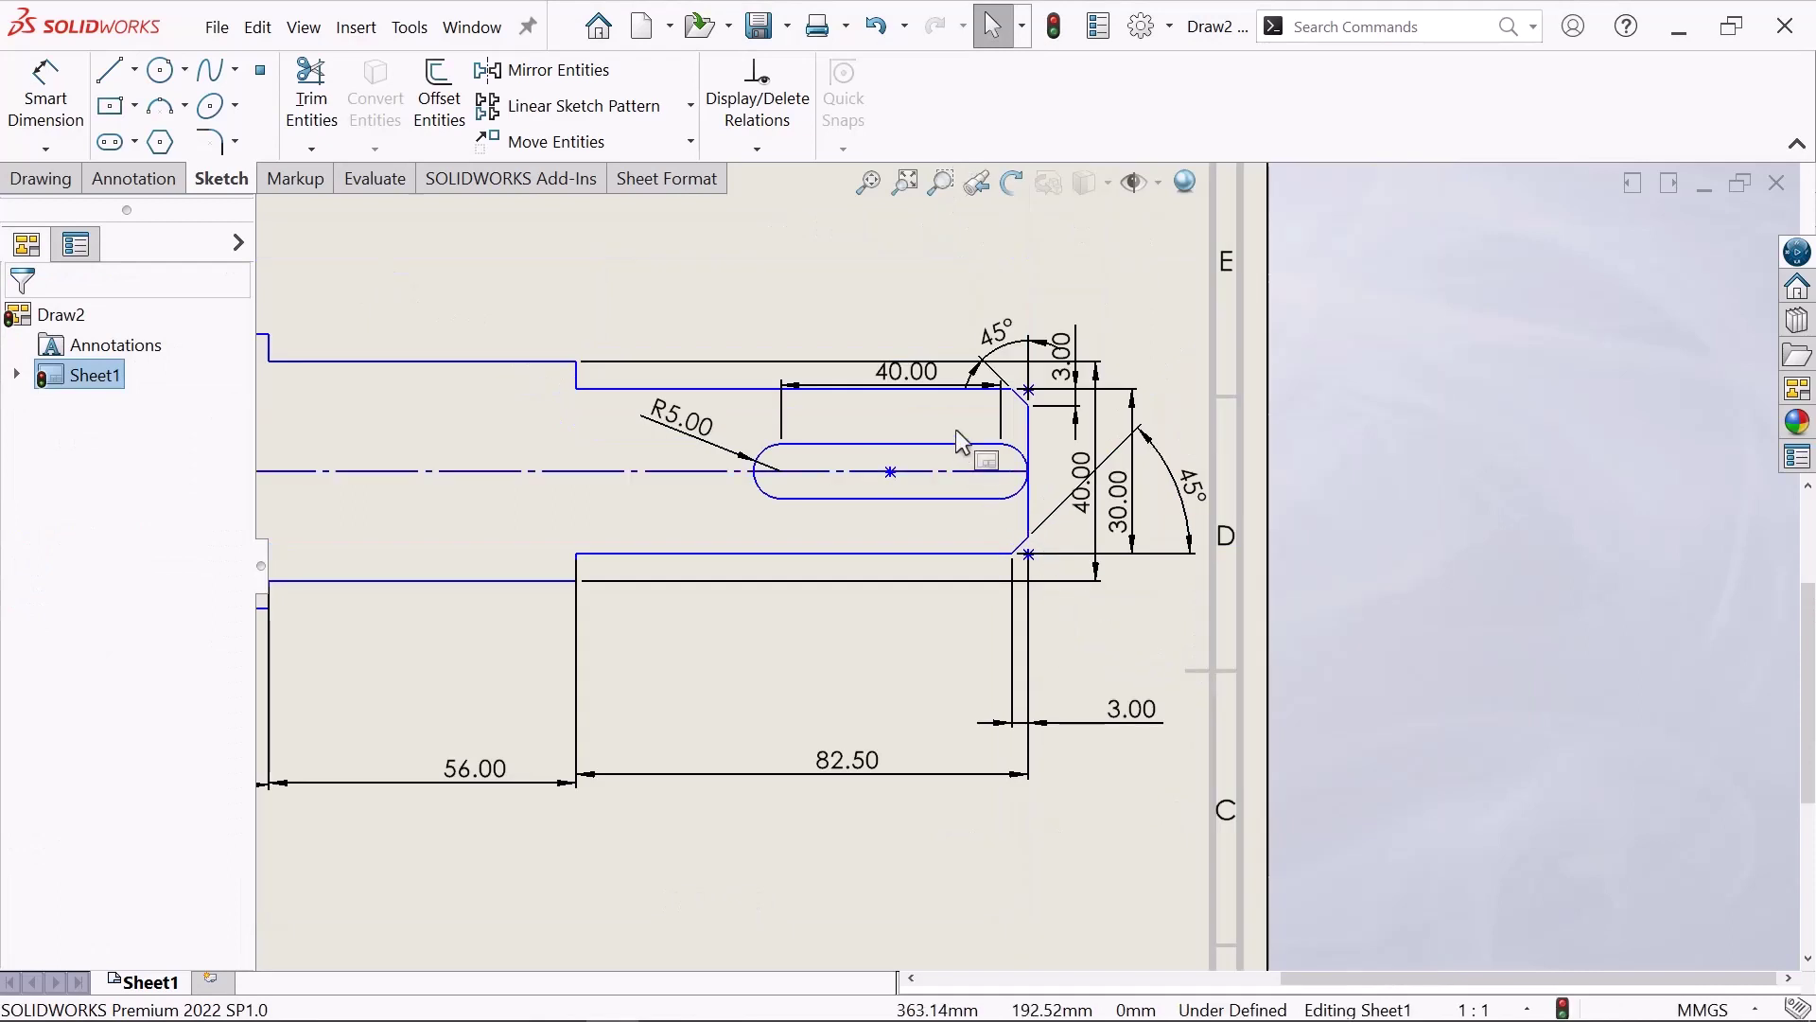
- Move the upper chamfer's 45° label higher, clear of the geometry
{"action": "scroll", "coordinate": [955, 428], "scroll_direction": "down", "scroll_amount": 3}
{"action": "left_click_drag", "start_coordinate": [1014, 310], "coordinate": [1000, 222]}
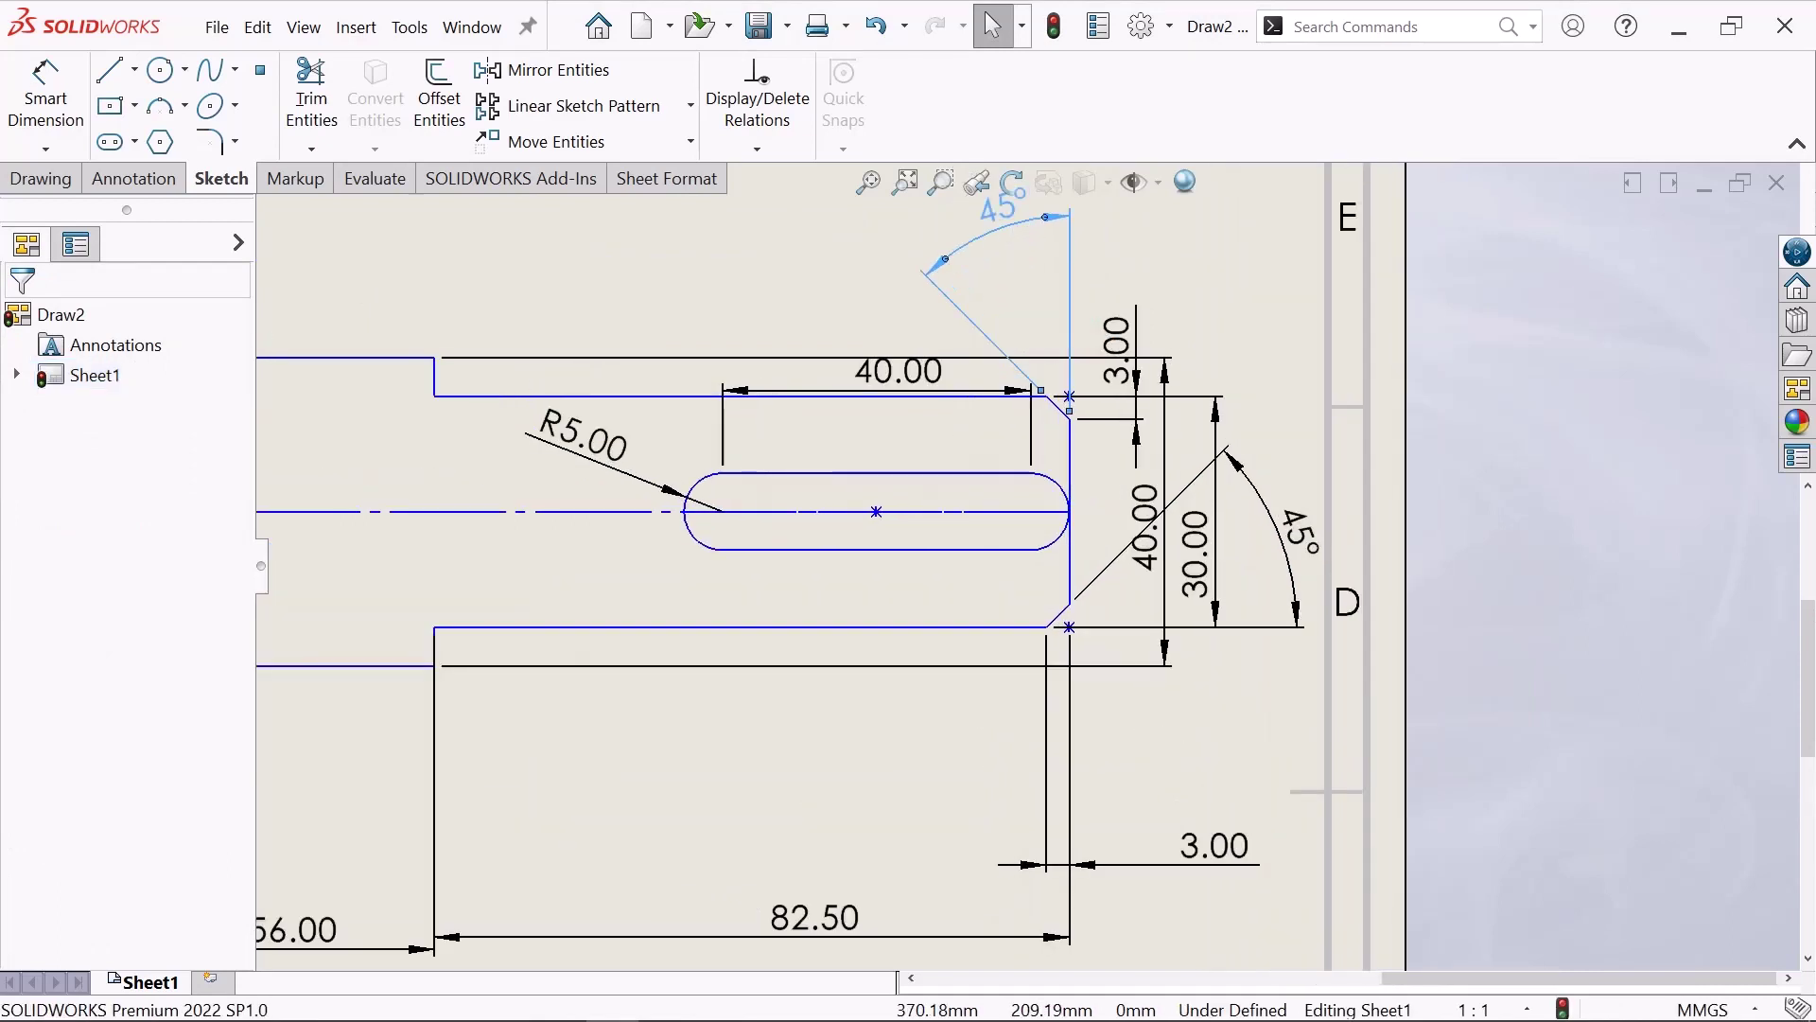
{"action": "left_click", "coordinate": [734, 284]}
{"action": "scroll", "coordinate": [686, 549], "scroll_direction": "up", "scroll_amount": 2}
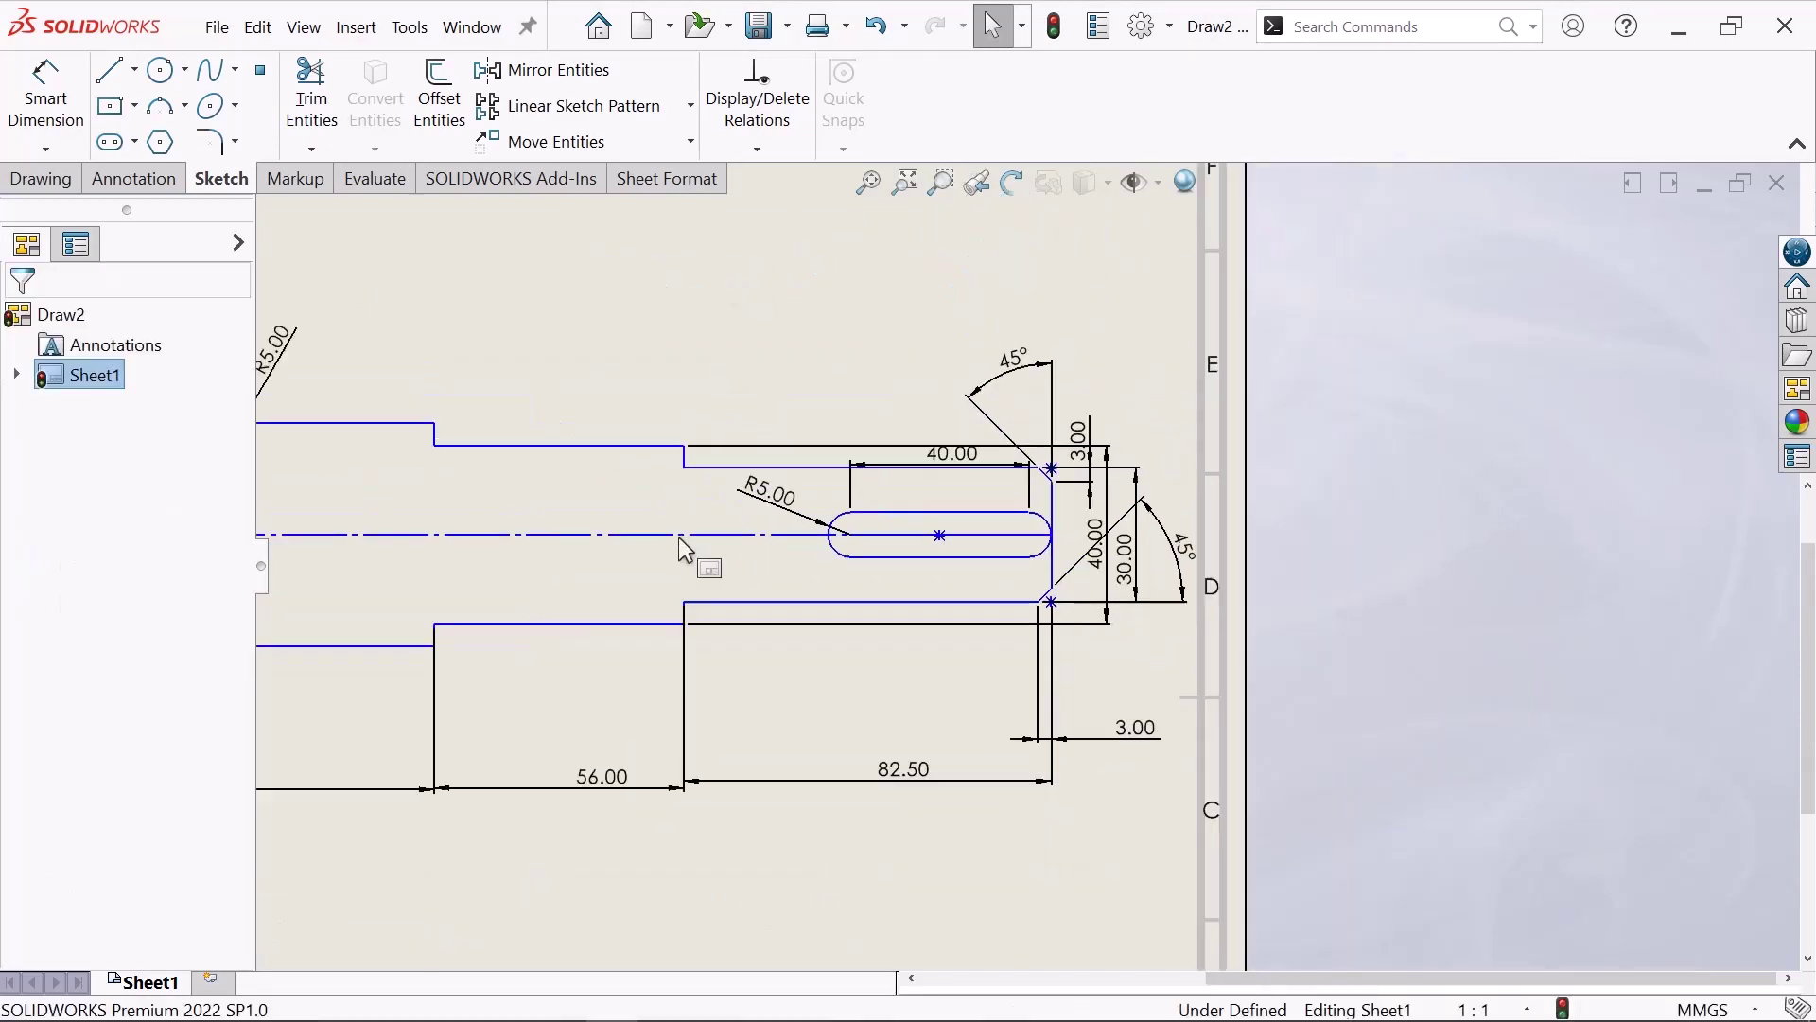
{"action": "scroll", "coordinate": [686, 549], "scroll_direction": "up", "scroll_amount": 1}
{"action": "scroll", "coordinate": [678, 541], "scroll_direction": "down", "scroll_amount": 1}
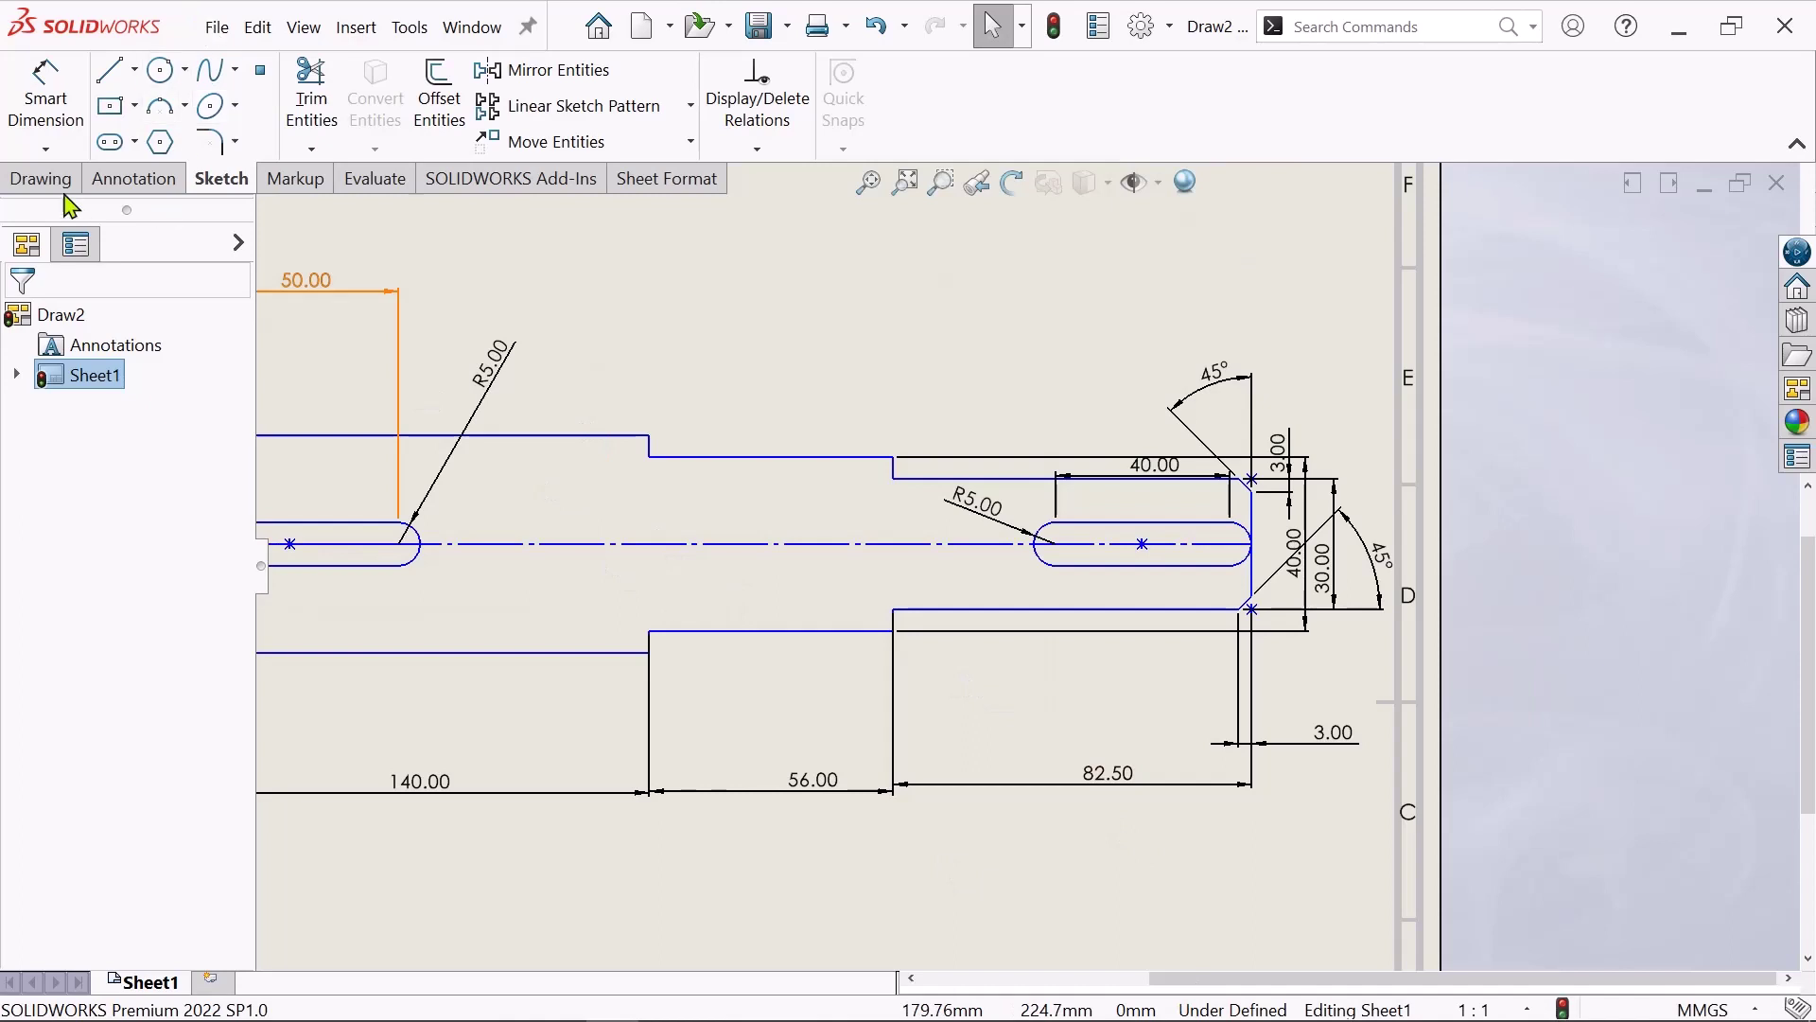
- Dimension the right keyway slot's centre 25.00 from the 82.50 step line
{"action": "left_click", "coordinate": [46, 95]}
{"action": "scroll", "coordinate": [906, 508], "scroll_direction": "up", "scroll_amount": 1}
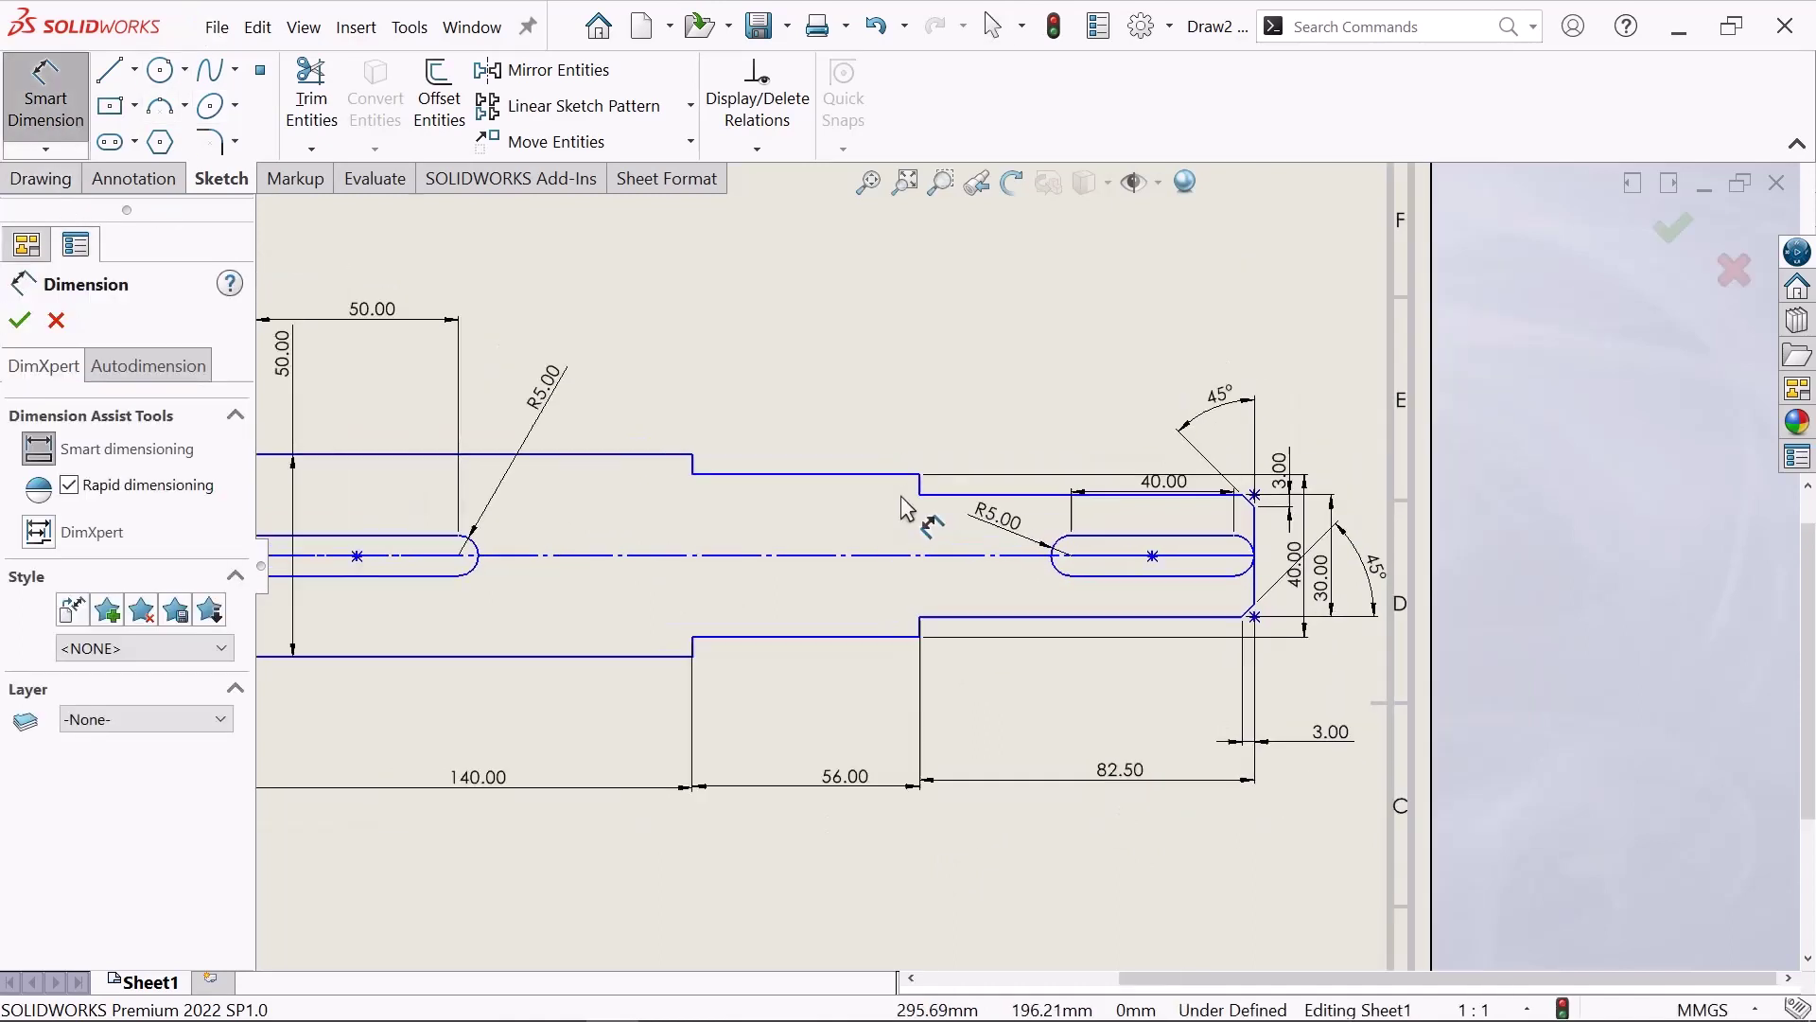
{"action": "scroll", "coordinate": [908, 530], "scroll_direction": "up", "scroll_amount": 1}
{"action": "scroll", "coordinate": [1249, 606], "scroll_direction": "down", "scroll_amount": 2}
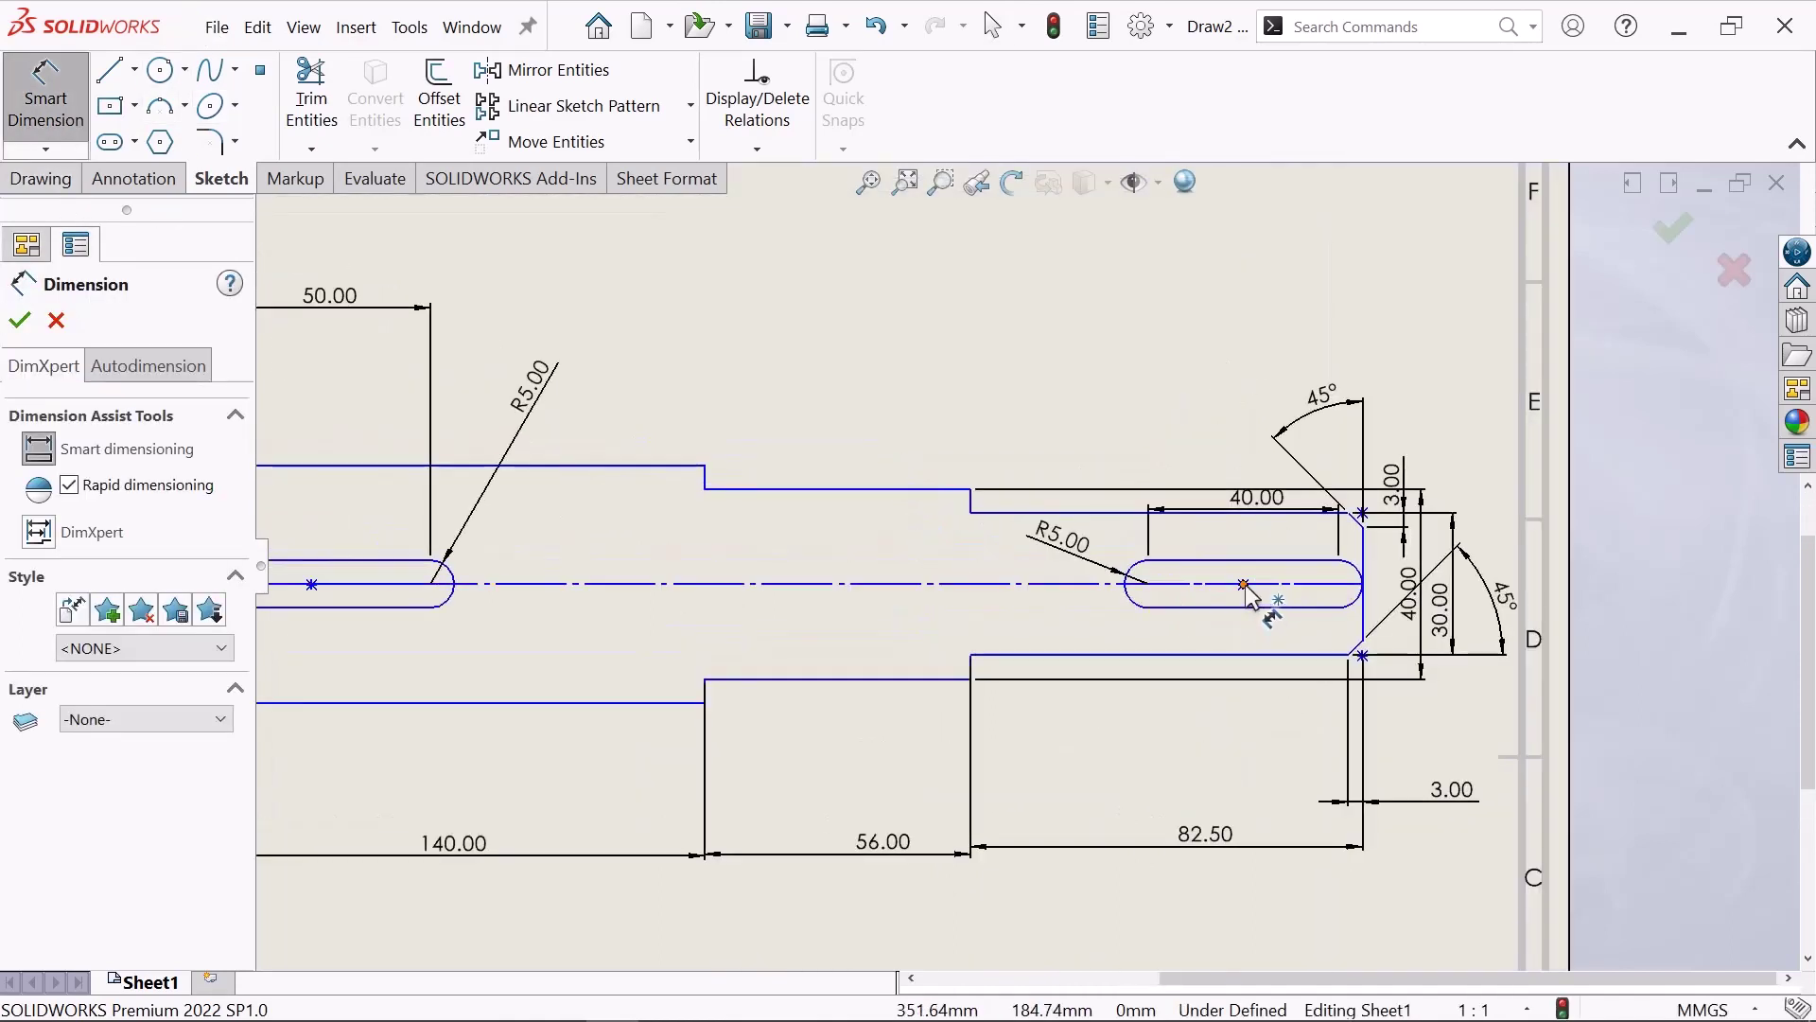
{"action": "left_click", "coordinate": [1247, 589]}
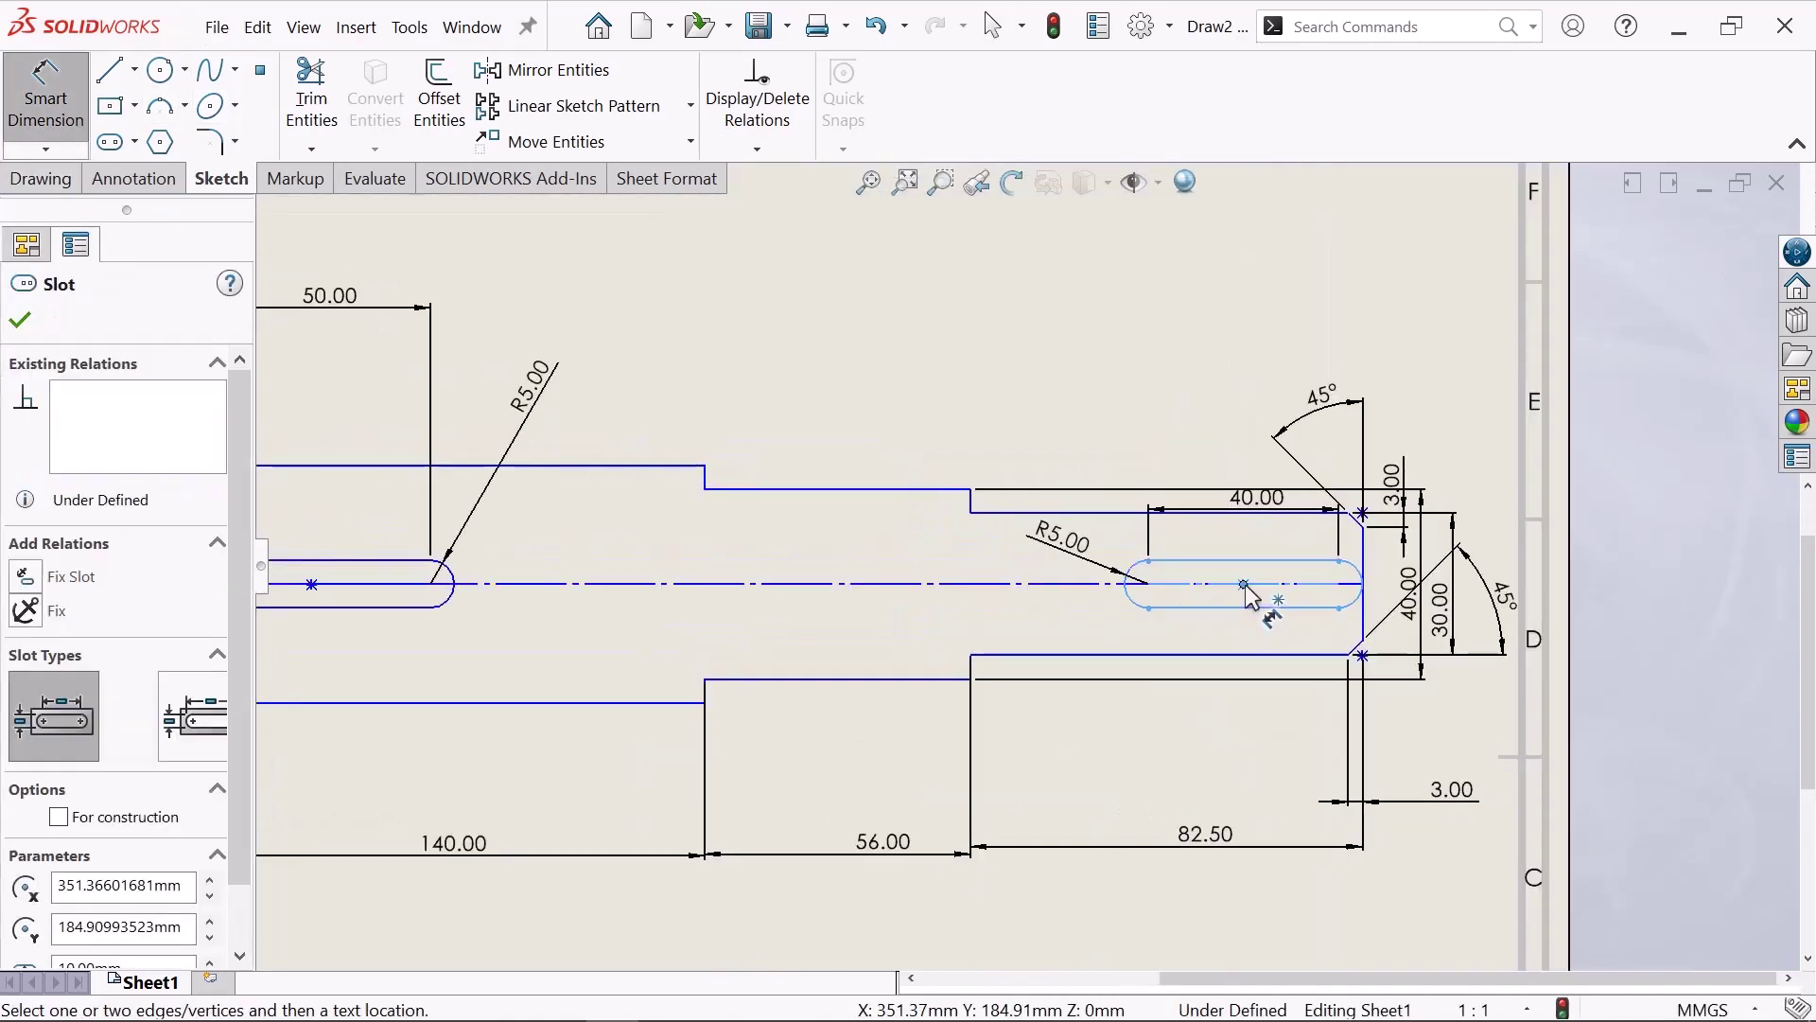
{"action": "left_click", "coordinate": [972, 499]}
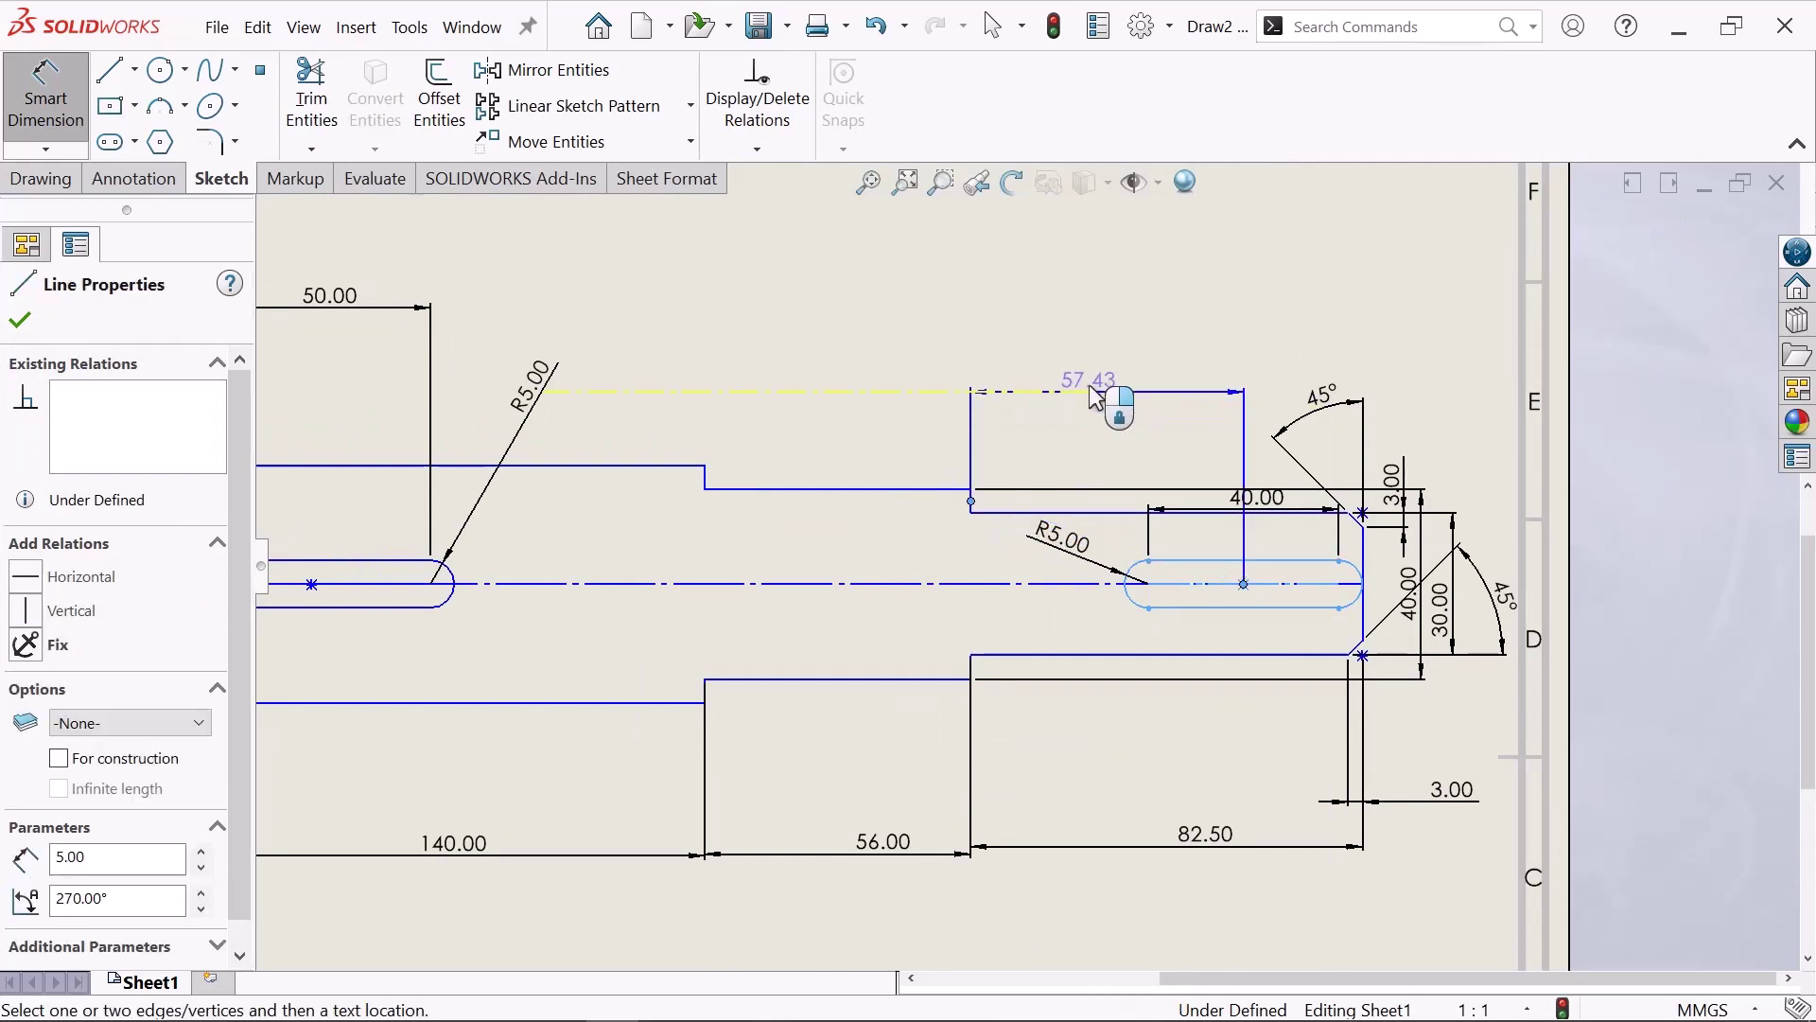
{"action": "left_click", "coordinate": [1092, 440]}
{"action": "type", "text": "25"}
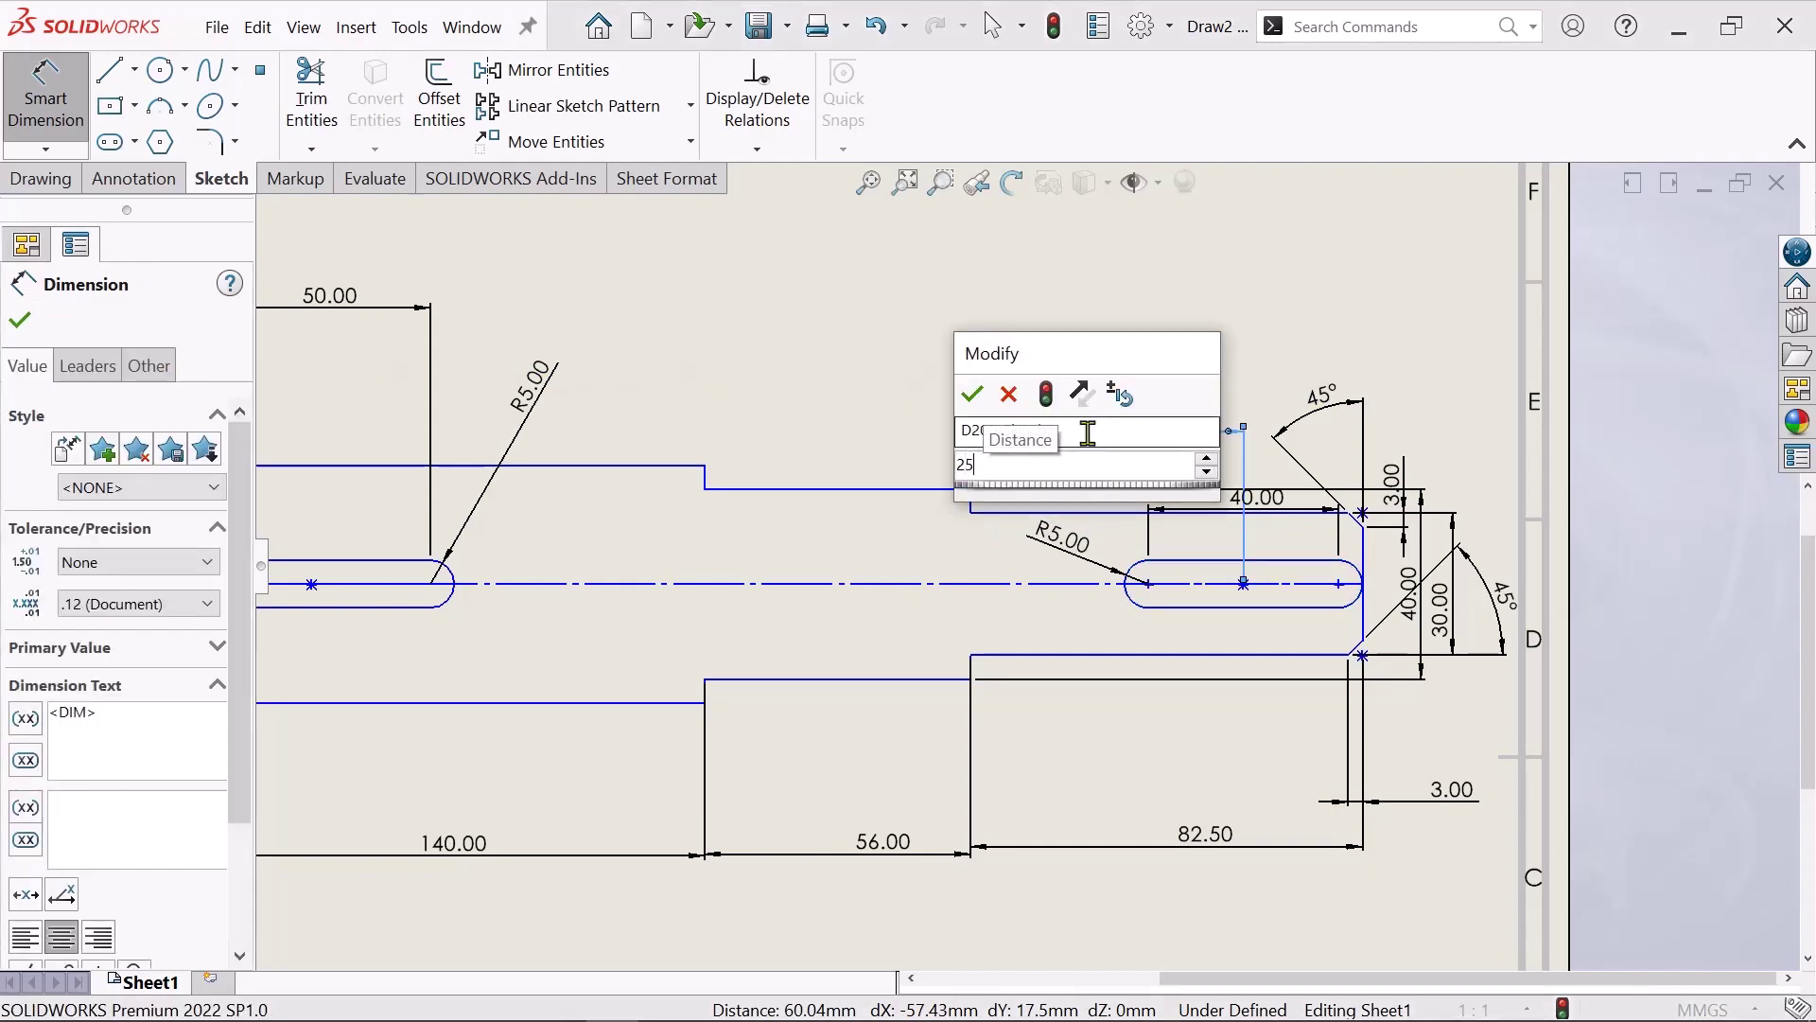
{"action": "key", "text": "Return"}
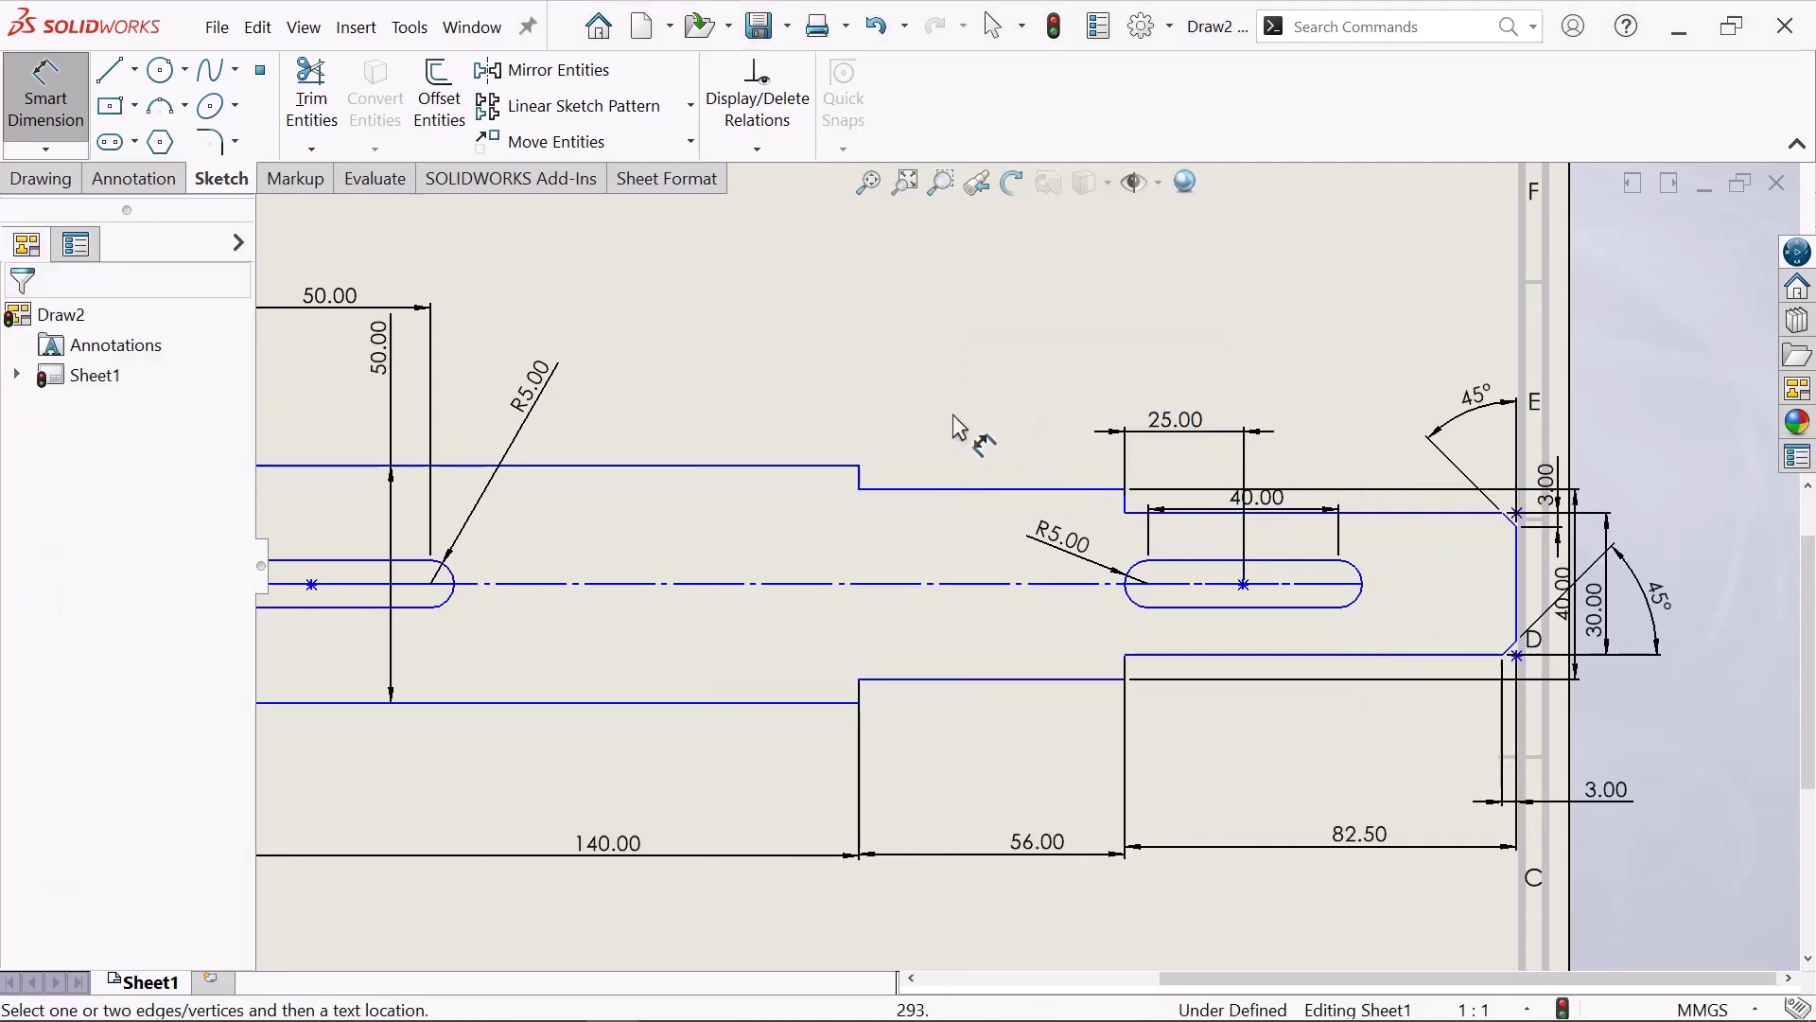
- Dimension the left keyway slot's centre 30.00 from the adjacent shaft step, then exit dimensioning
{"action": "scroll", "coordinate": [957, 427], "scroll_direction": "up", "scroll_amount": 2}
{"action": "scroll", "coordinate": [946, 520], "scroll_direction": "up", "scroll_amount": 2}
{"action": "scroll", "coordinate": [894, 644], "scroll_direction": "down", "scroll_amount": 2}
{"action": "scroll", "coordinate": [894, 657], "scroll_direction": "down", "scroll_amount": 4}
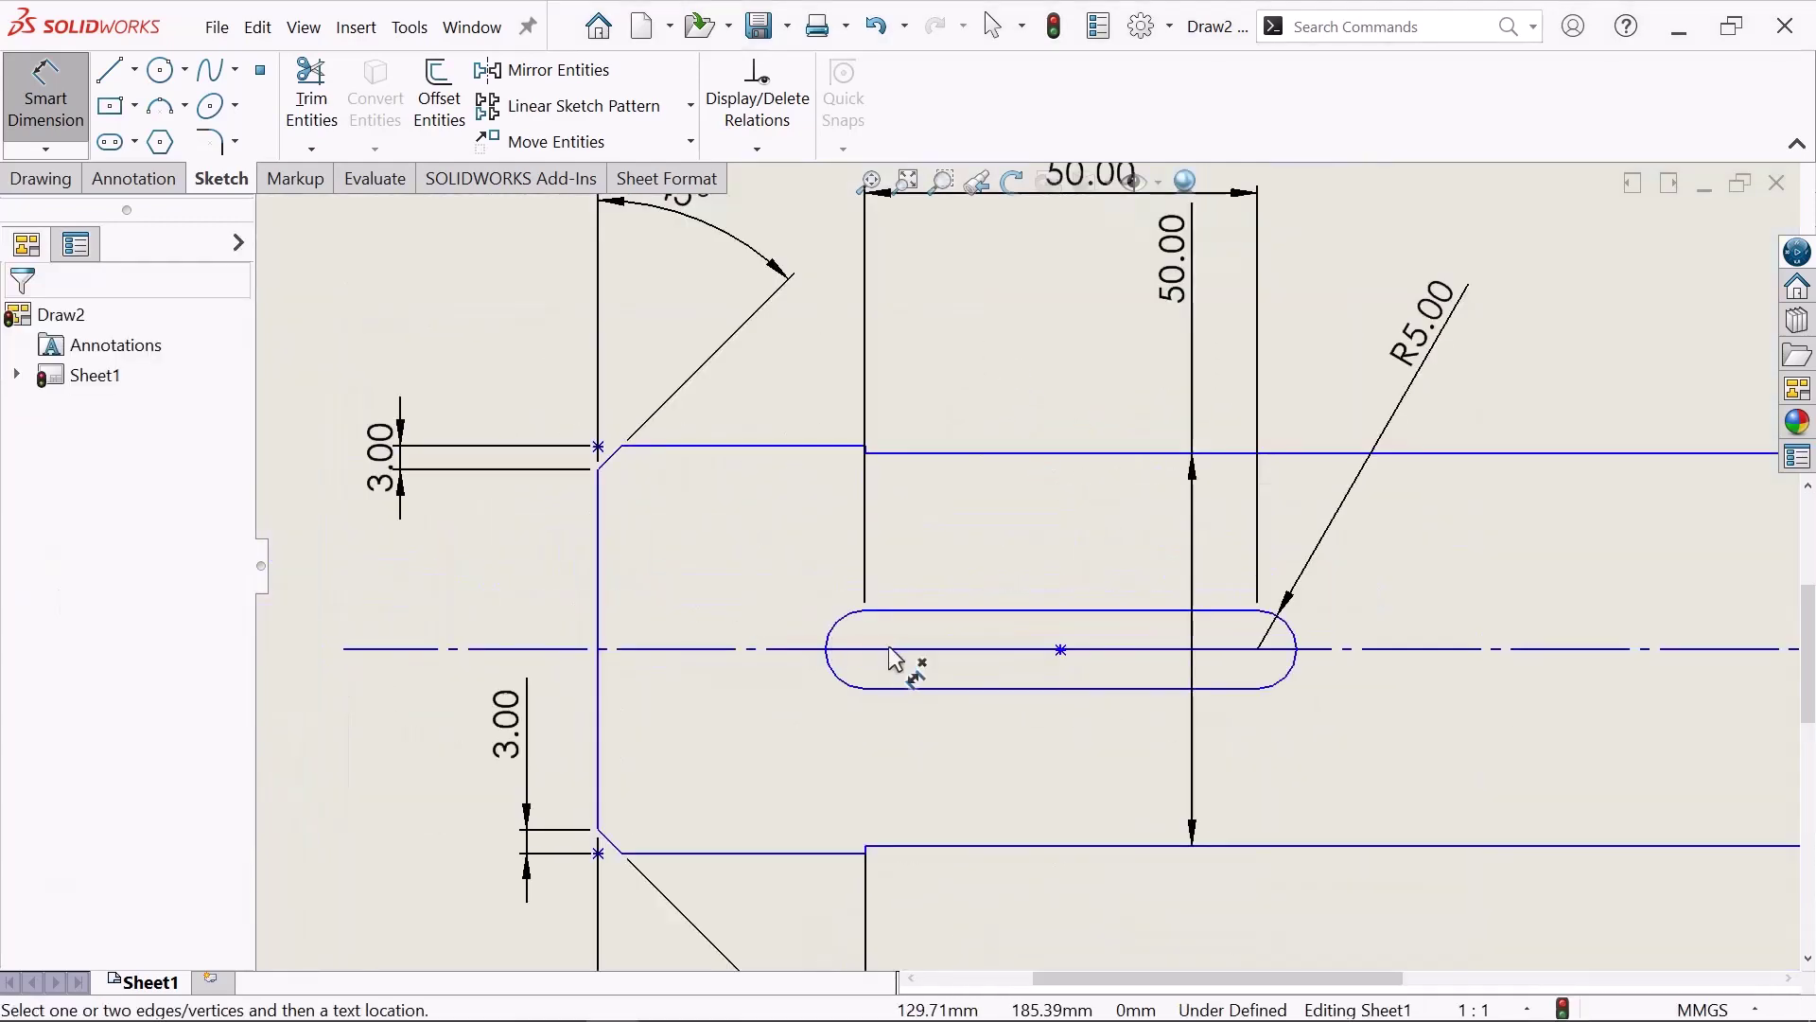
{"action": "scroll", "coordinate": [894, 660], "scroll_direction": "down", "scroll_amount": 1}
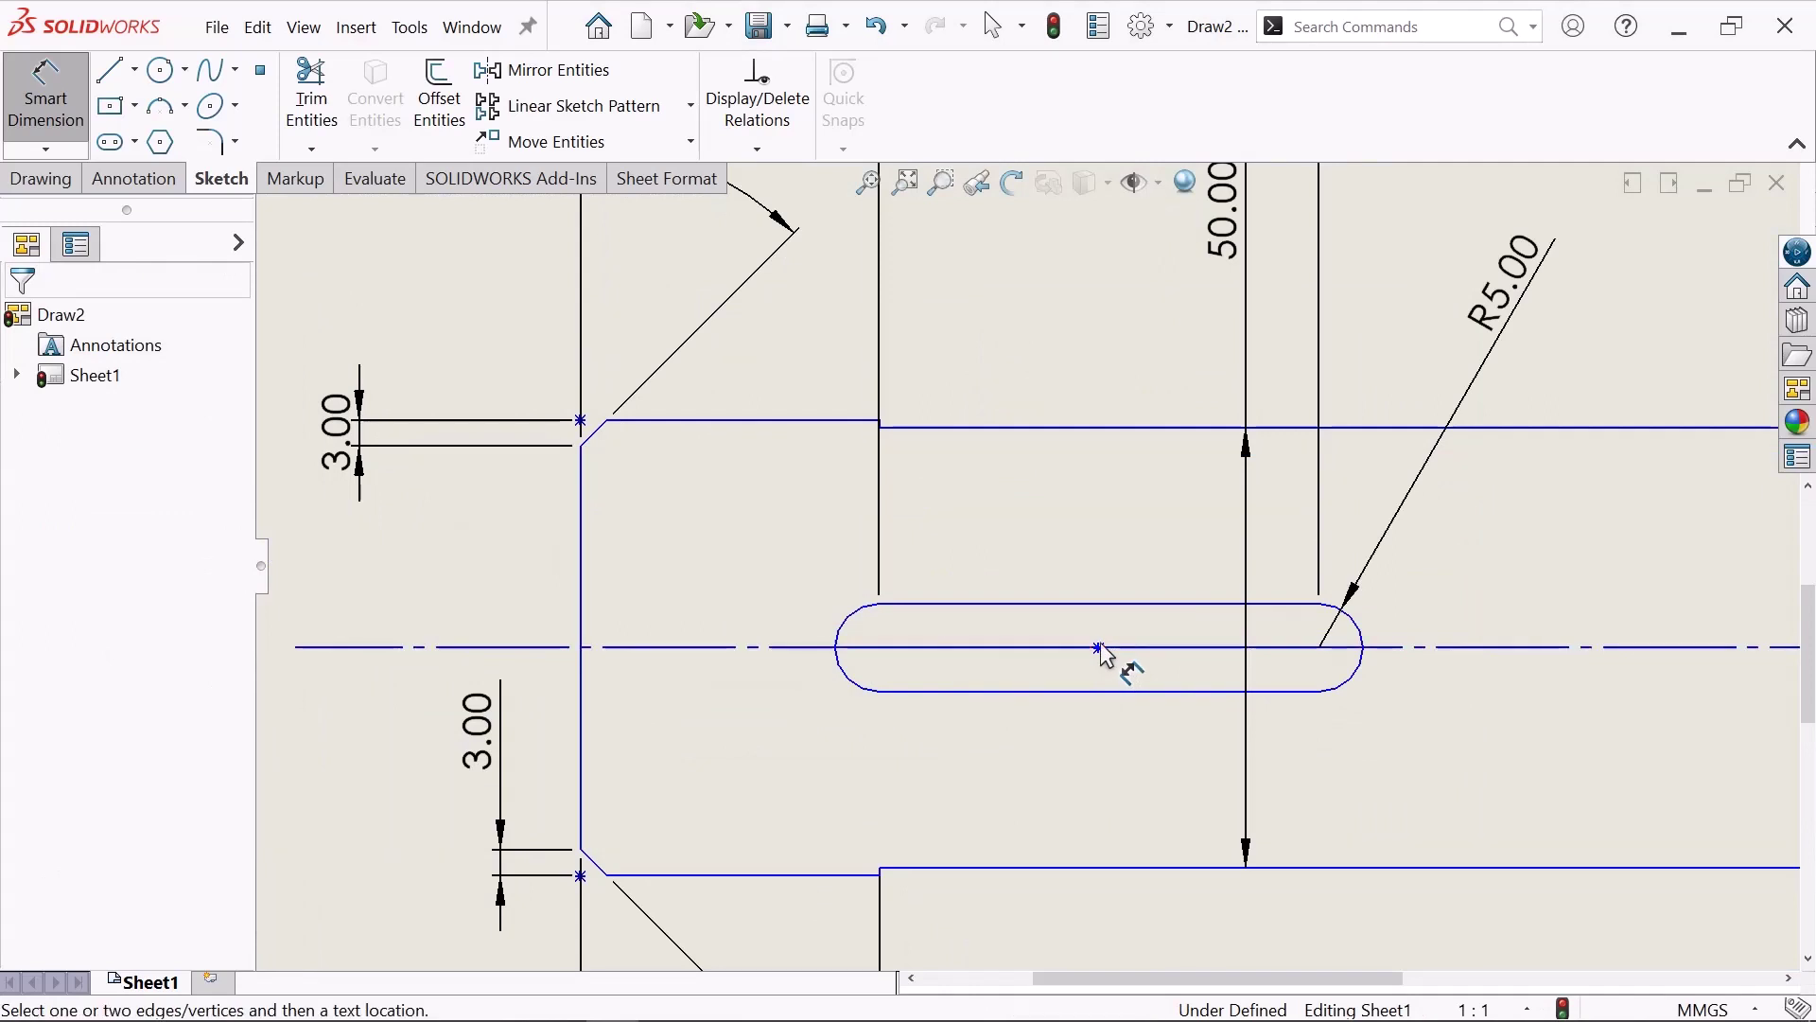
{"action": "left_click", "coordinate": [1100, 651]}
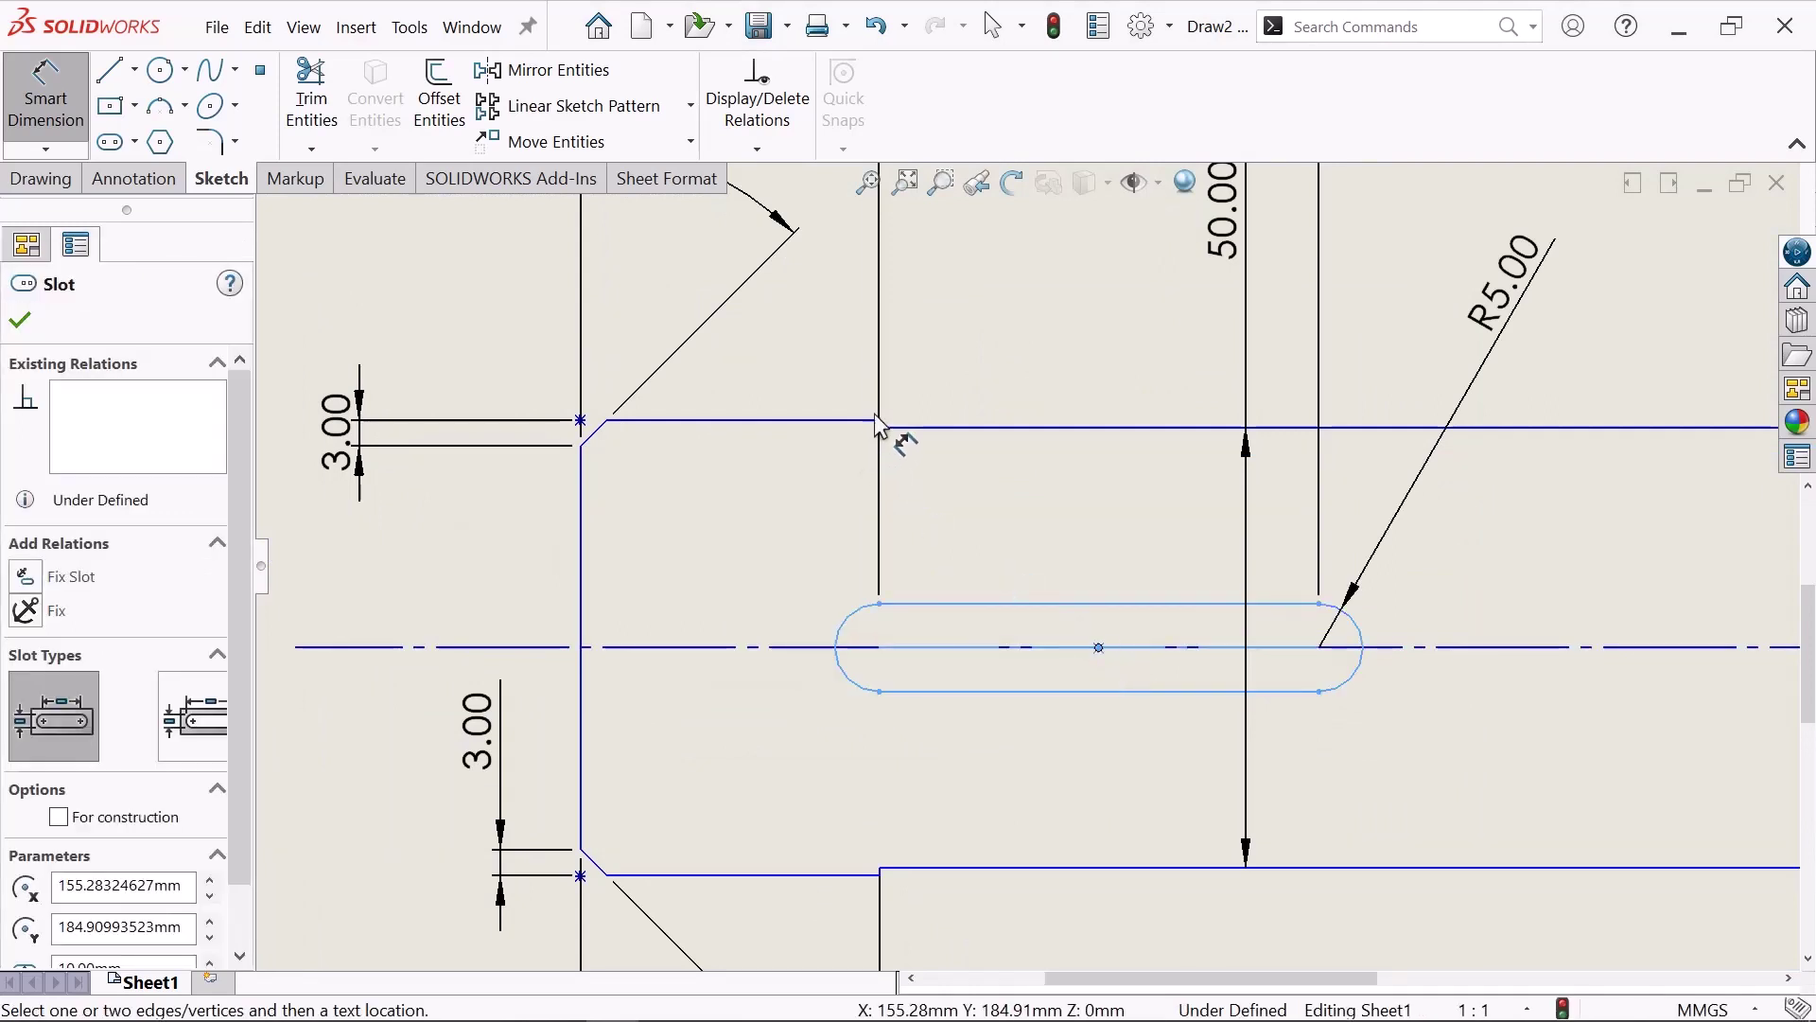
{"action": "scroll", "coordinate": [877, 426], "scroll_direction": "down", "scroll_amount": 5}
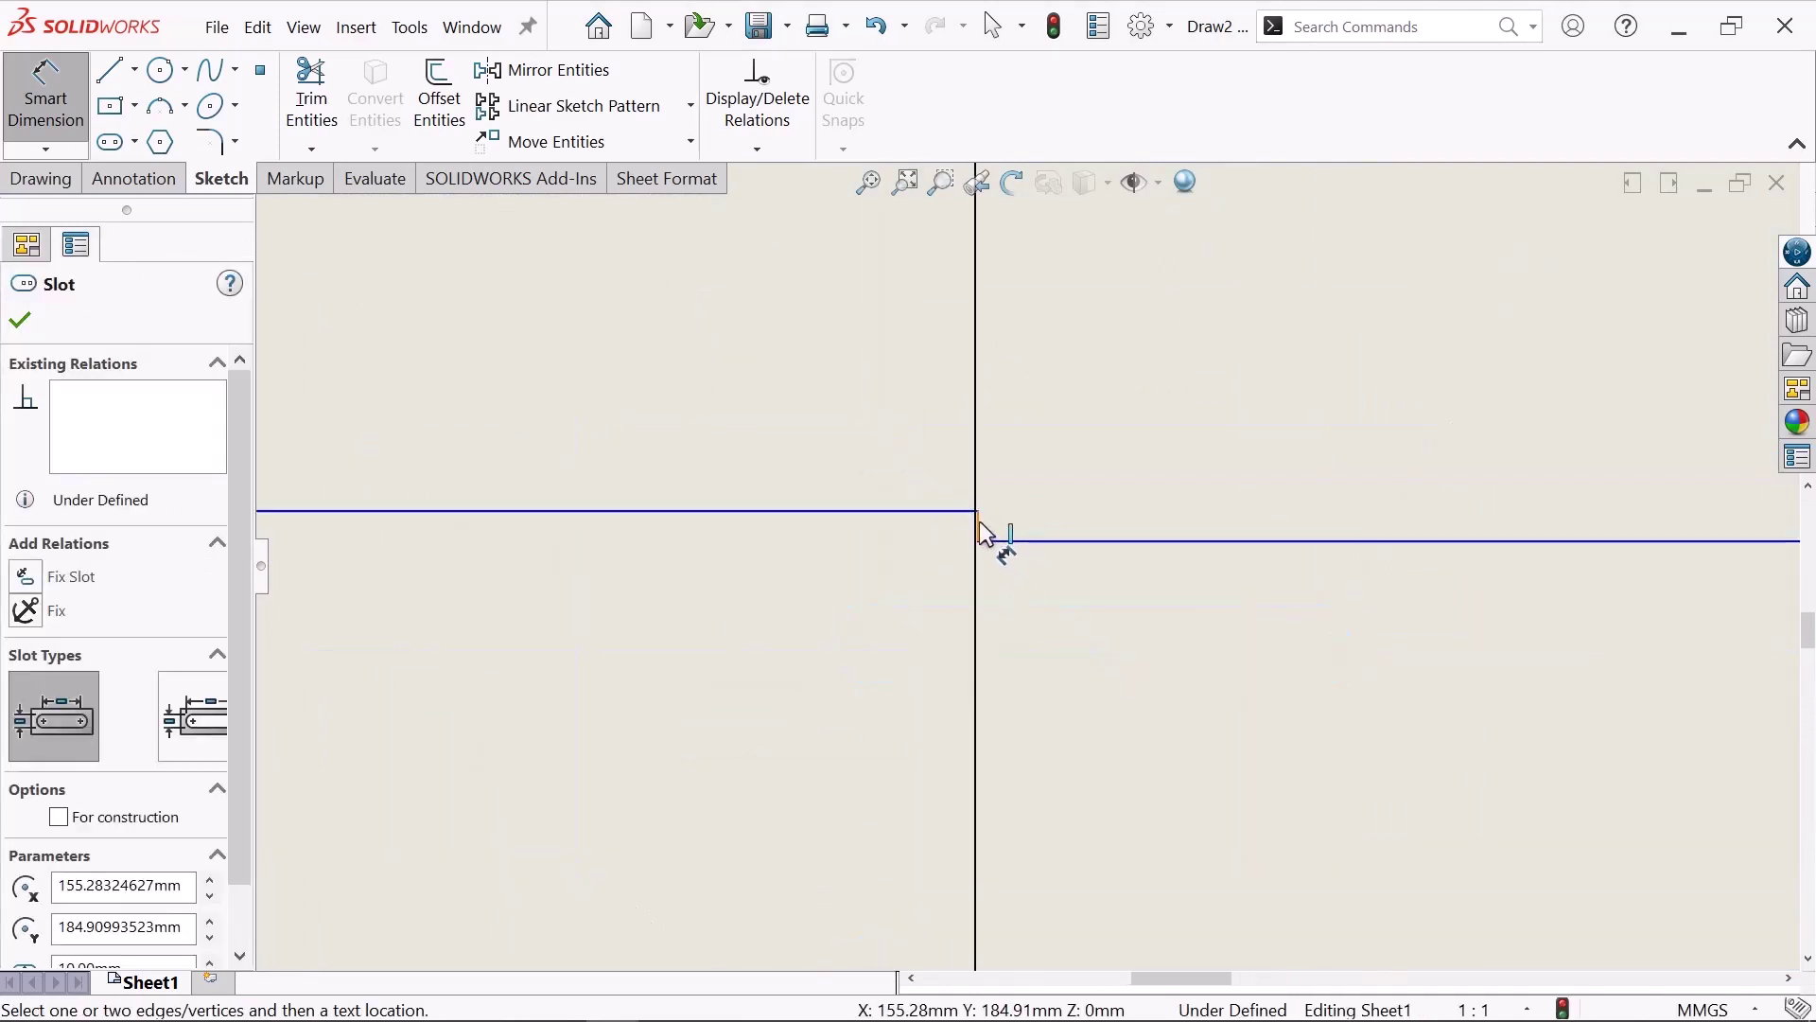
{"action": "left_click", "coordinate": [980, 525]}
{"action": "scroll", "coordinate": [1213, 349], "scroll_direction": "up", "scroll_amount": 5}
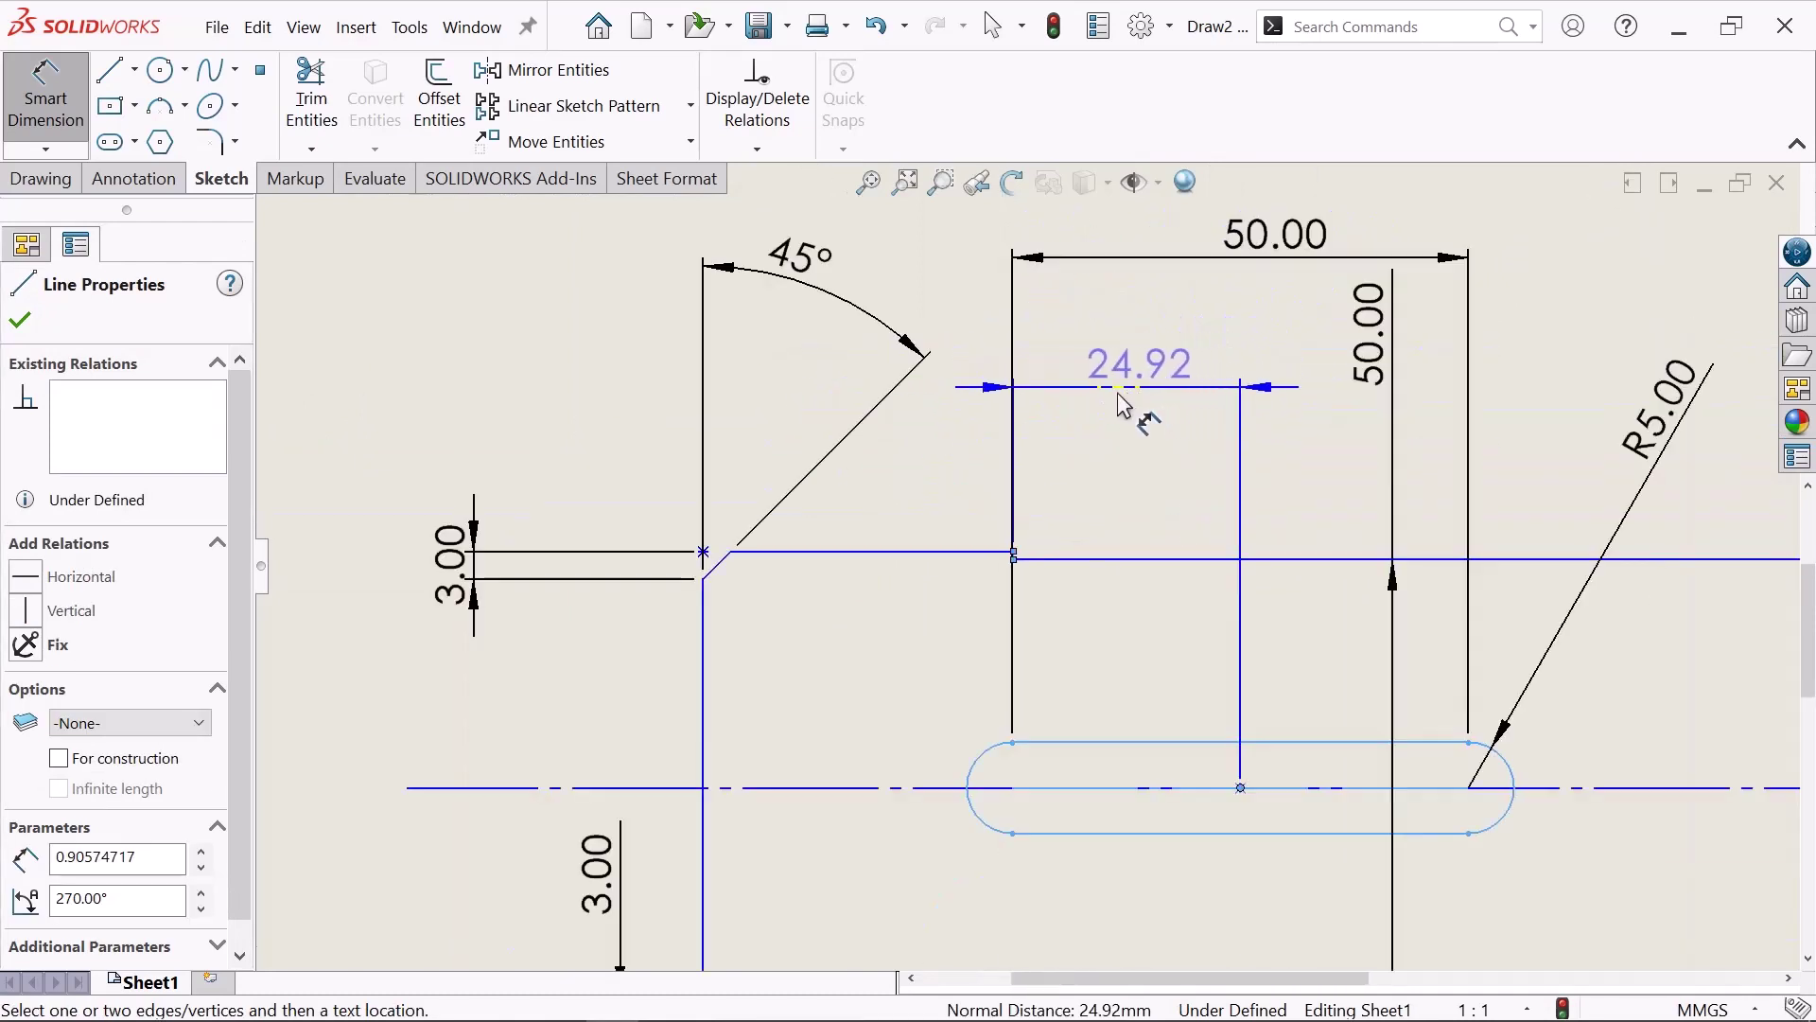
{"action": "left_click", "coordinate": [1123, 405]}
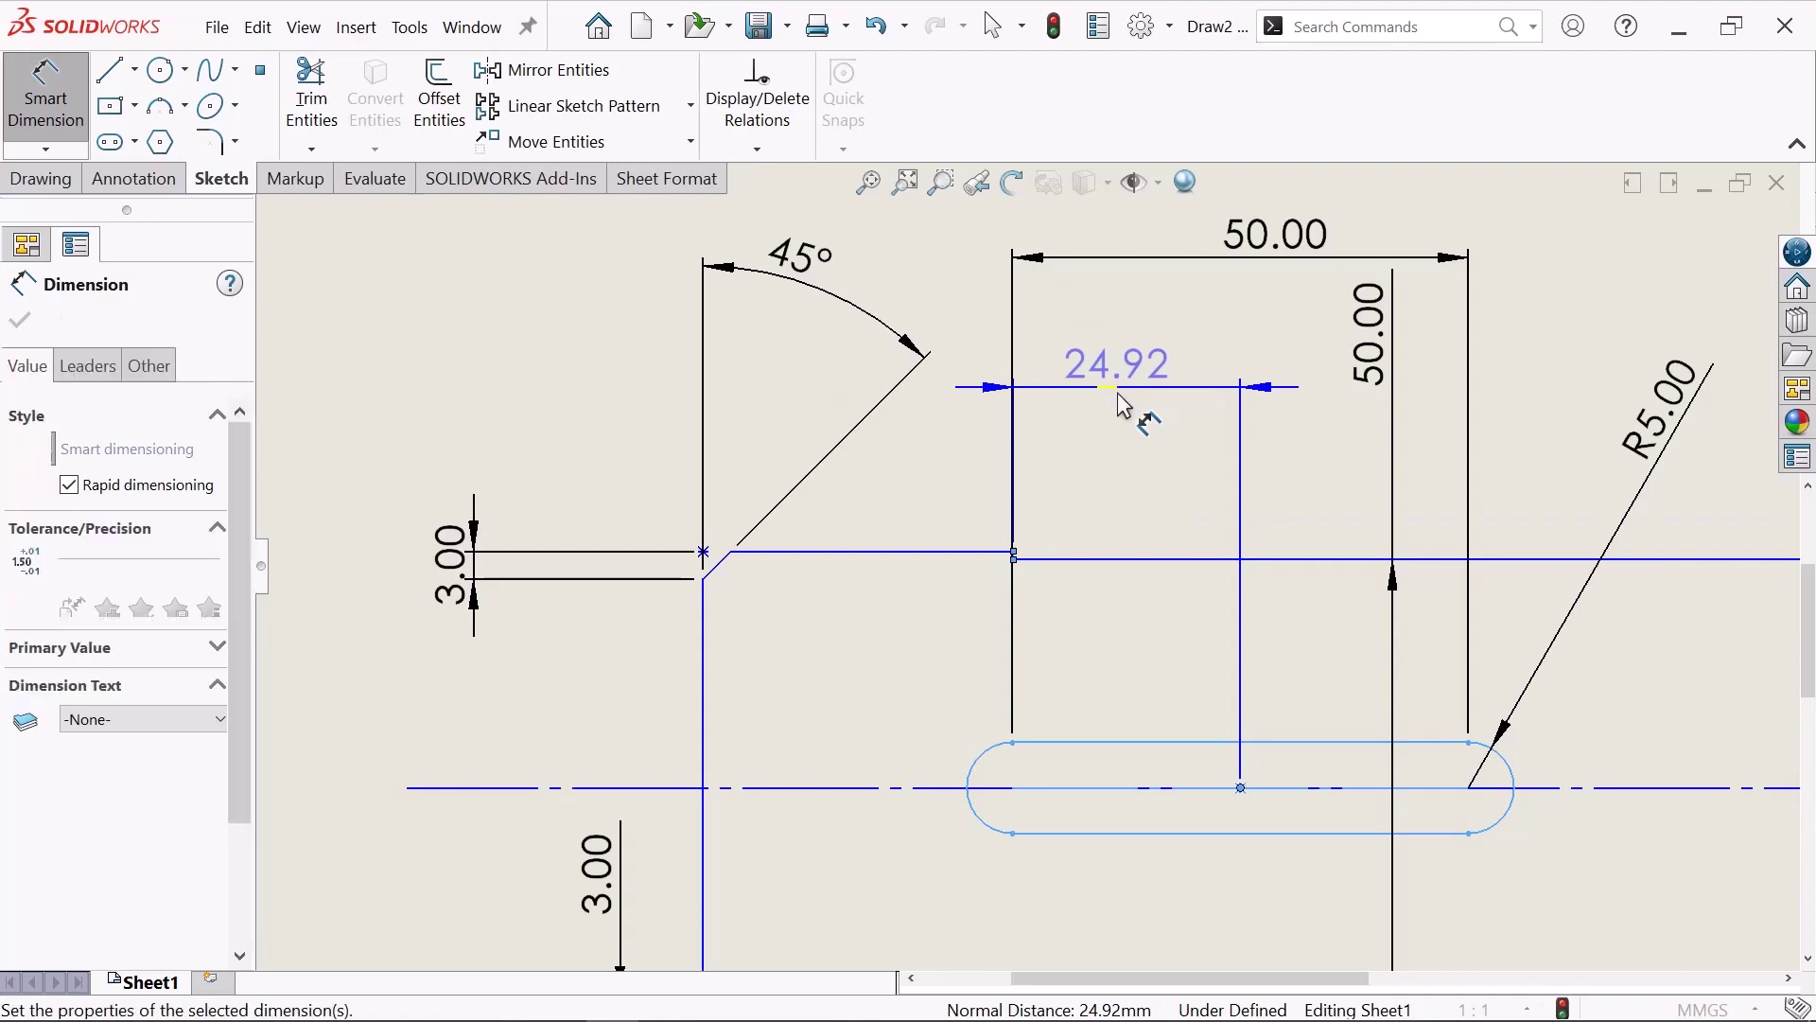
{"action": "key", "text": "BackSpace"}
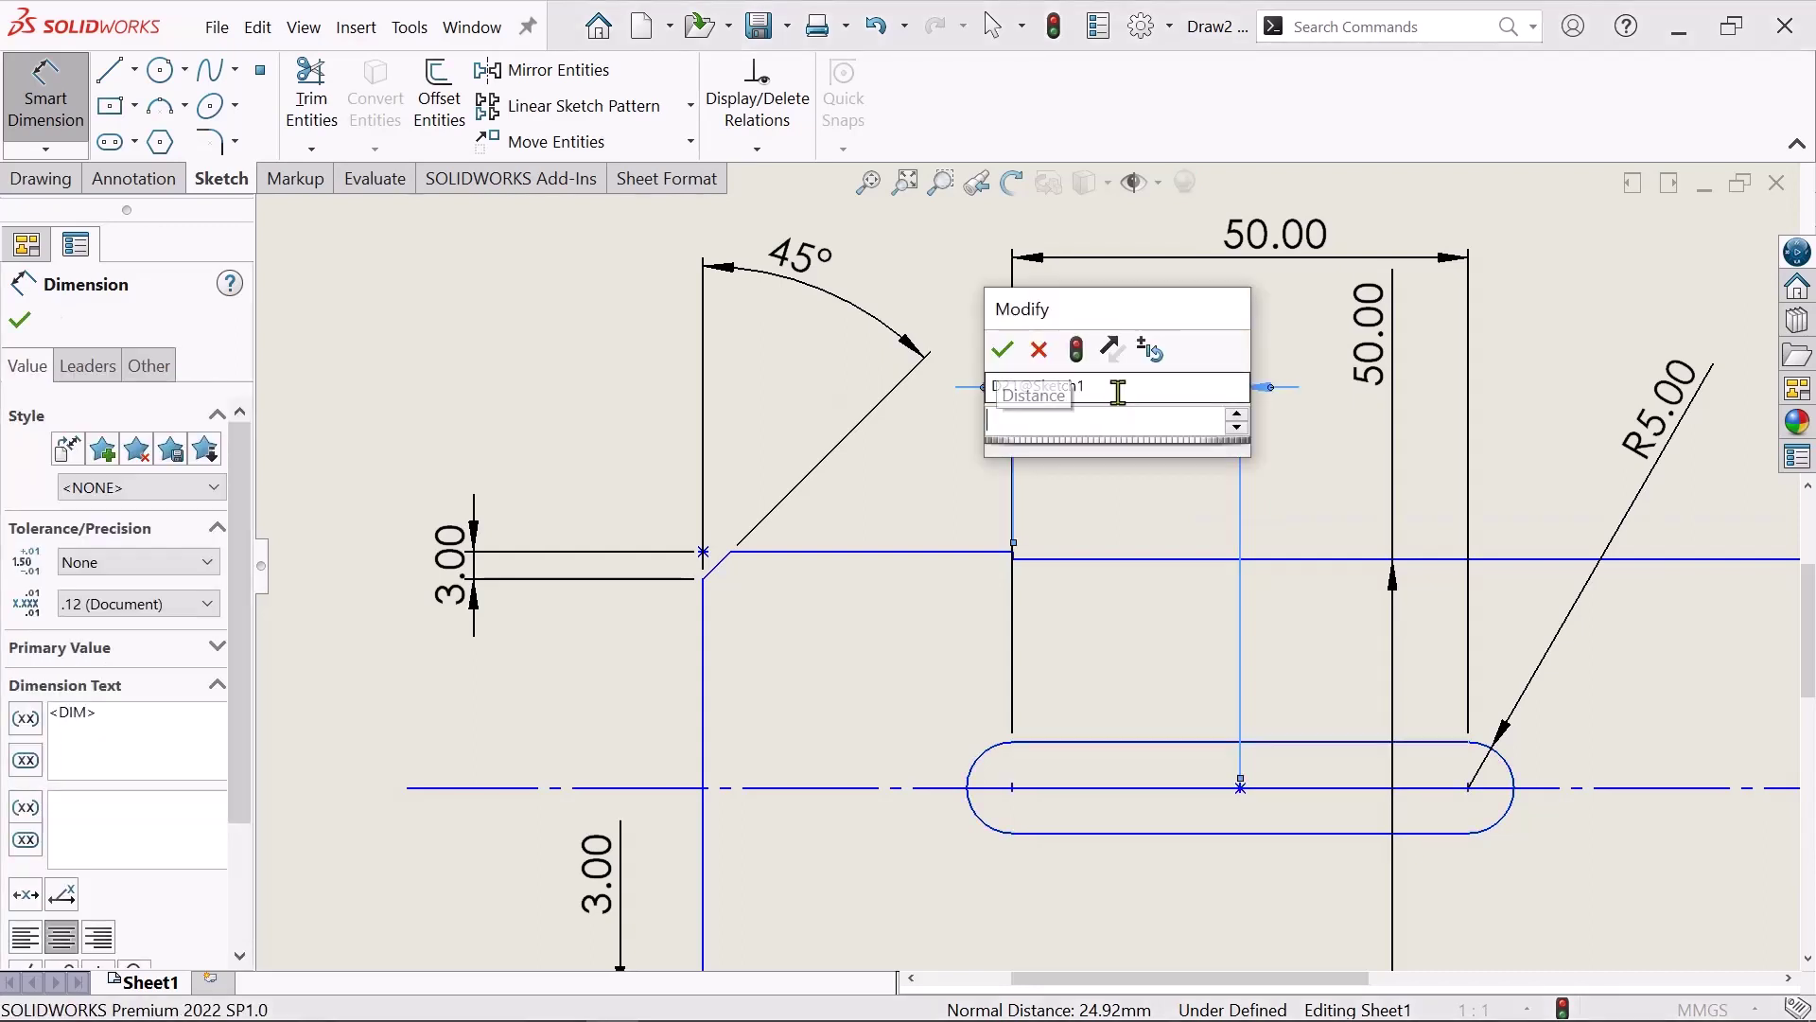
{"action": "type", "text": "30"}
{"action": "key", "text": "Return"}
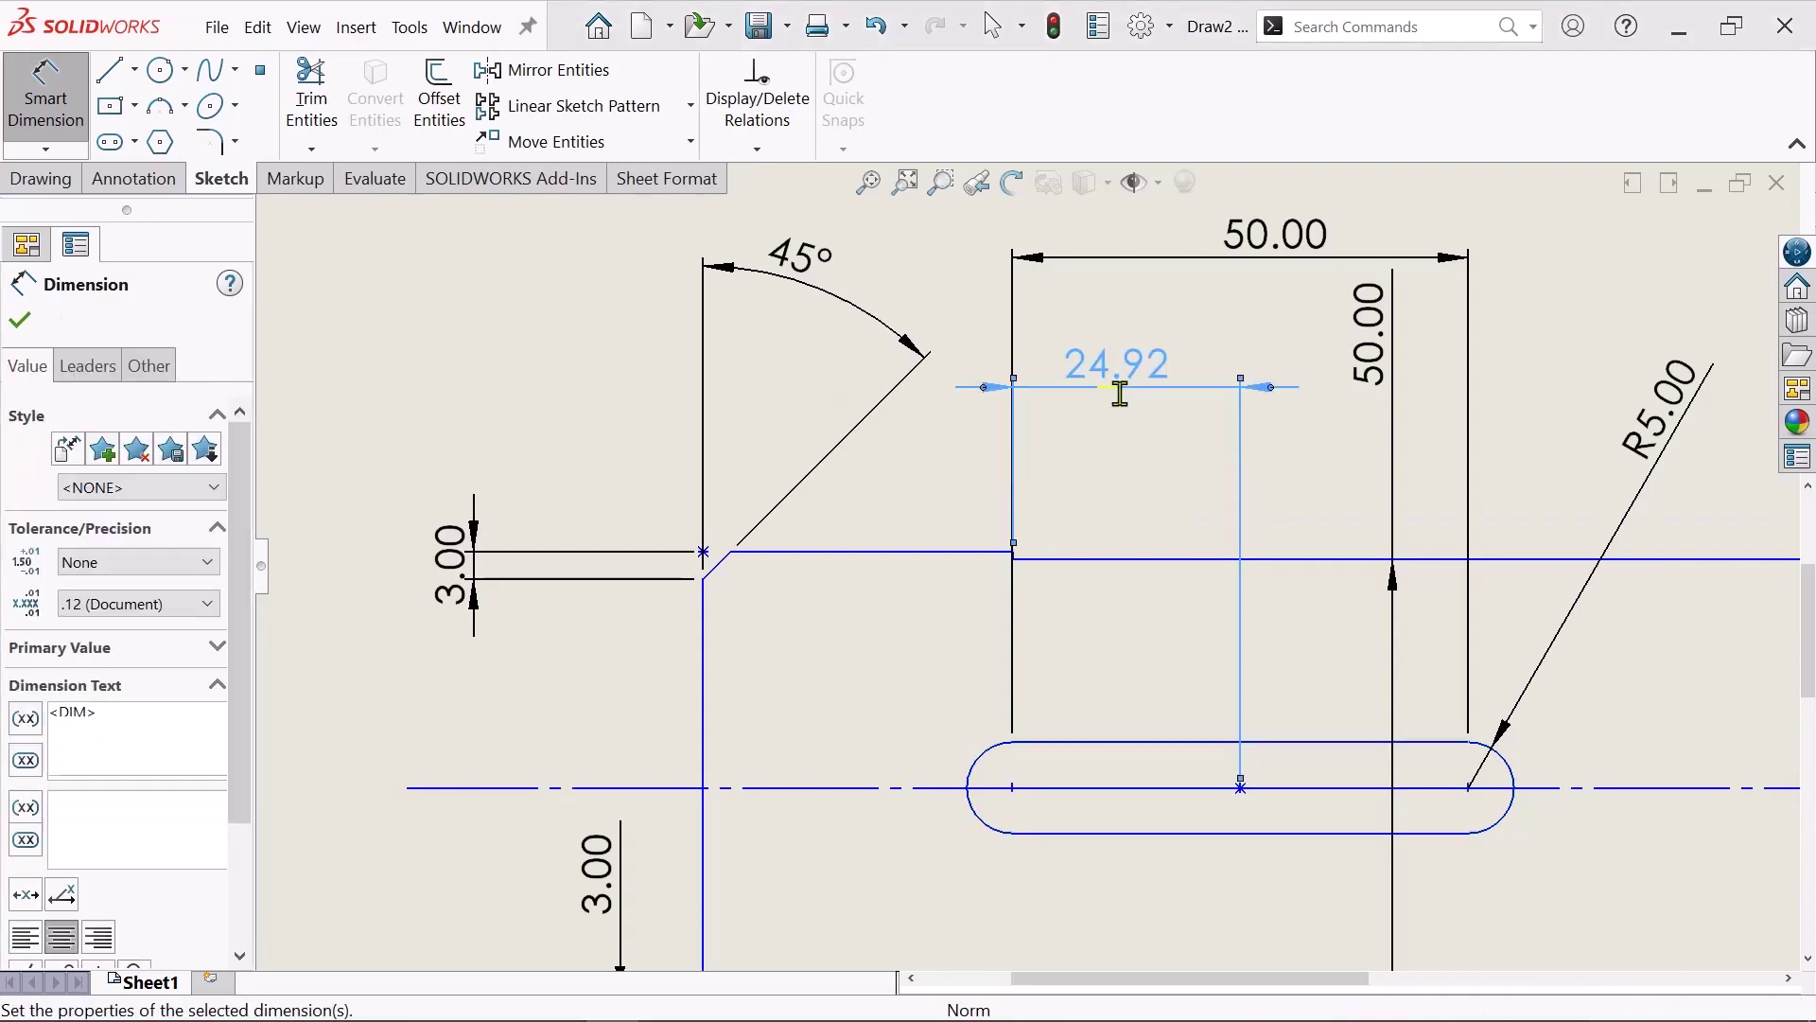
{"action": "key", "text": "Escape"}
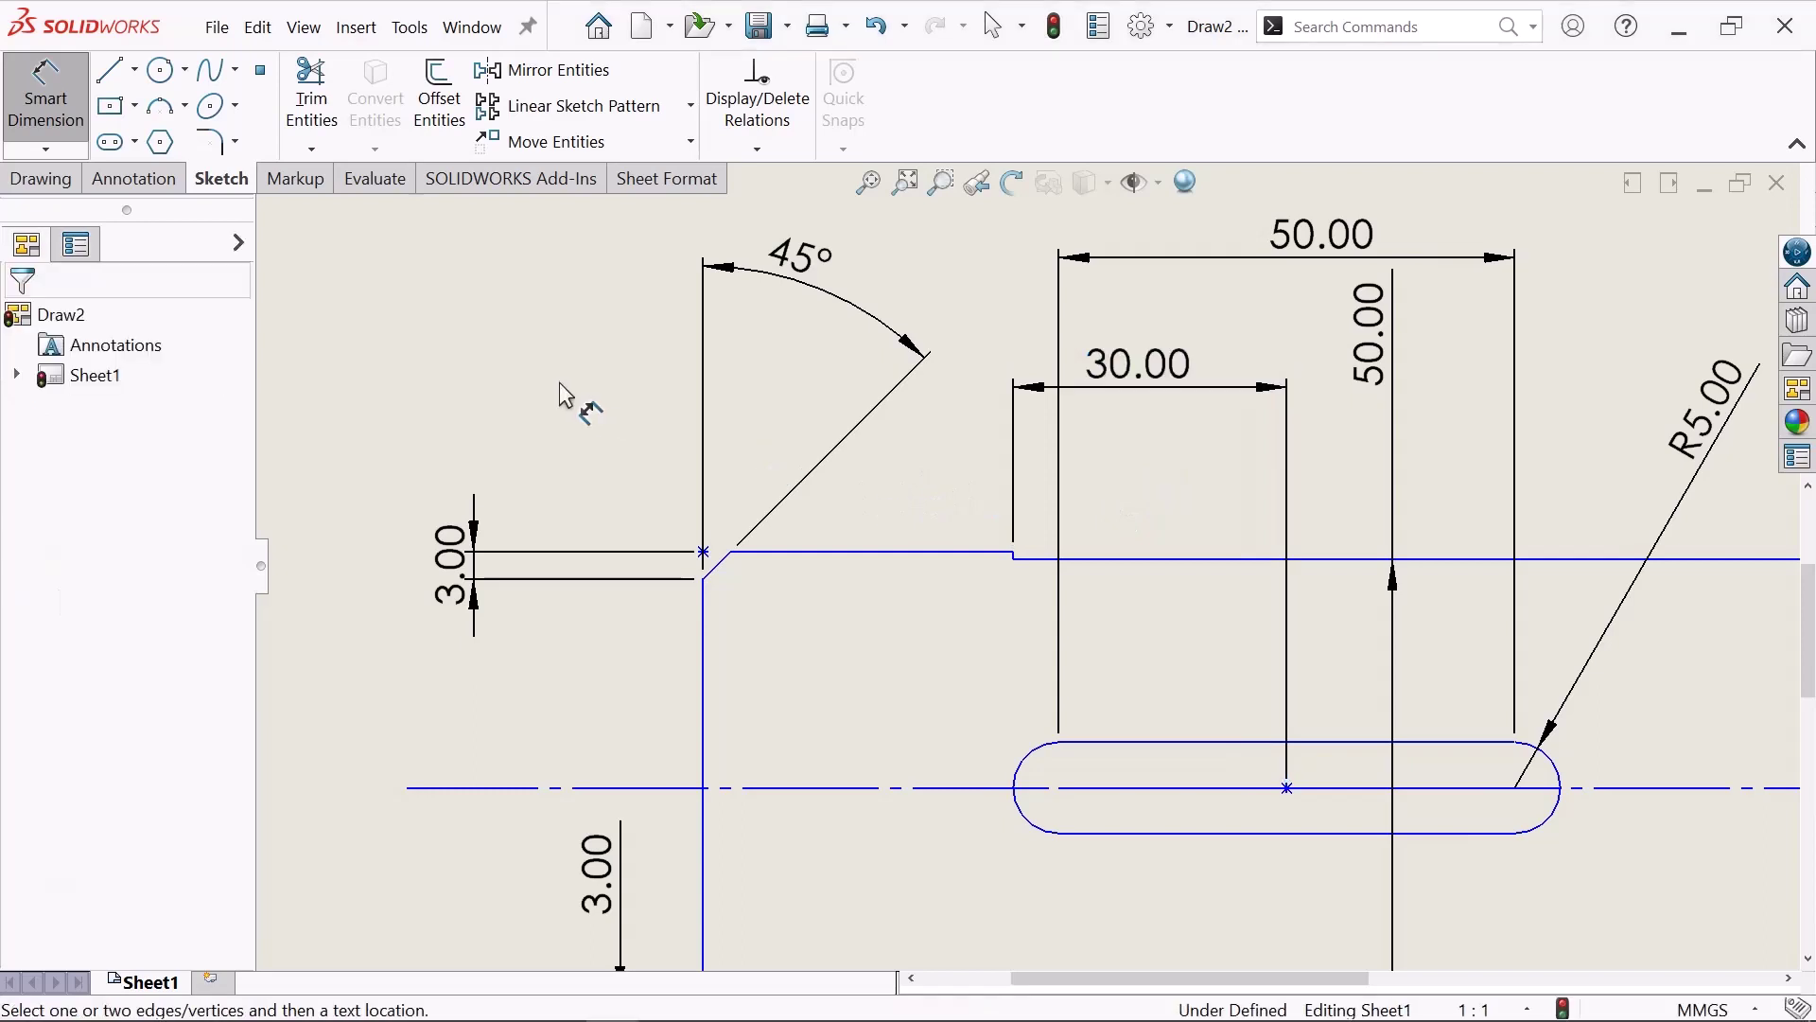
{"action": "right_click", "coordinate": [561, 384]}
- Return to plain selection and zoom to fit the whole shaft drawing
{"action": "left_click", "coordinate": [689, 502]}
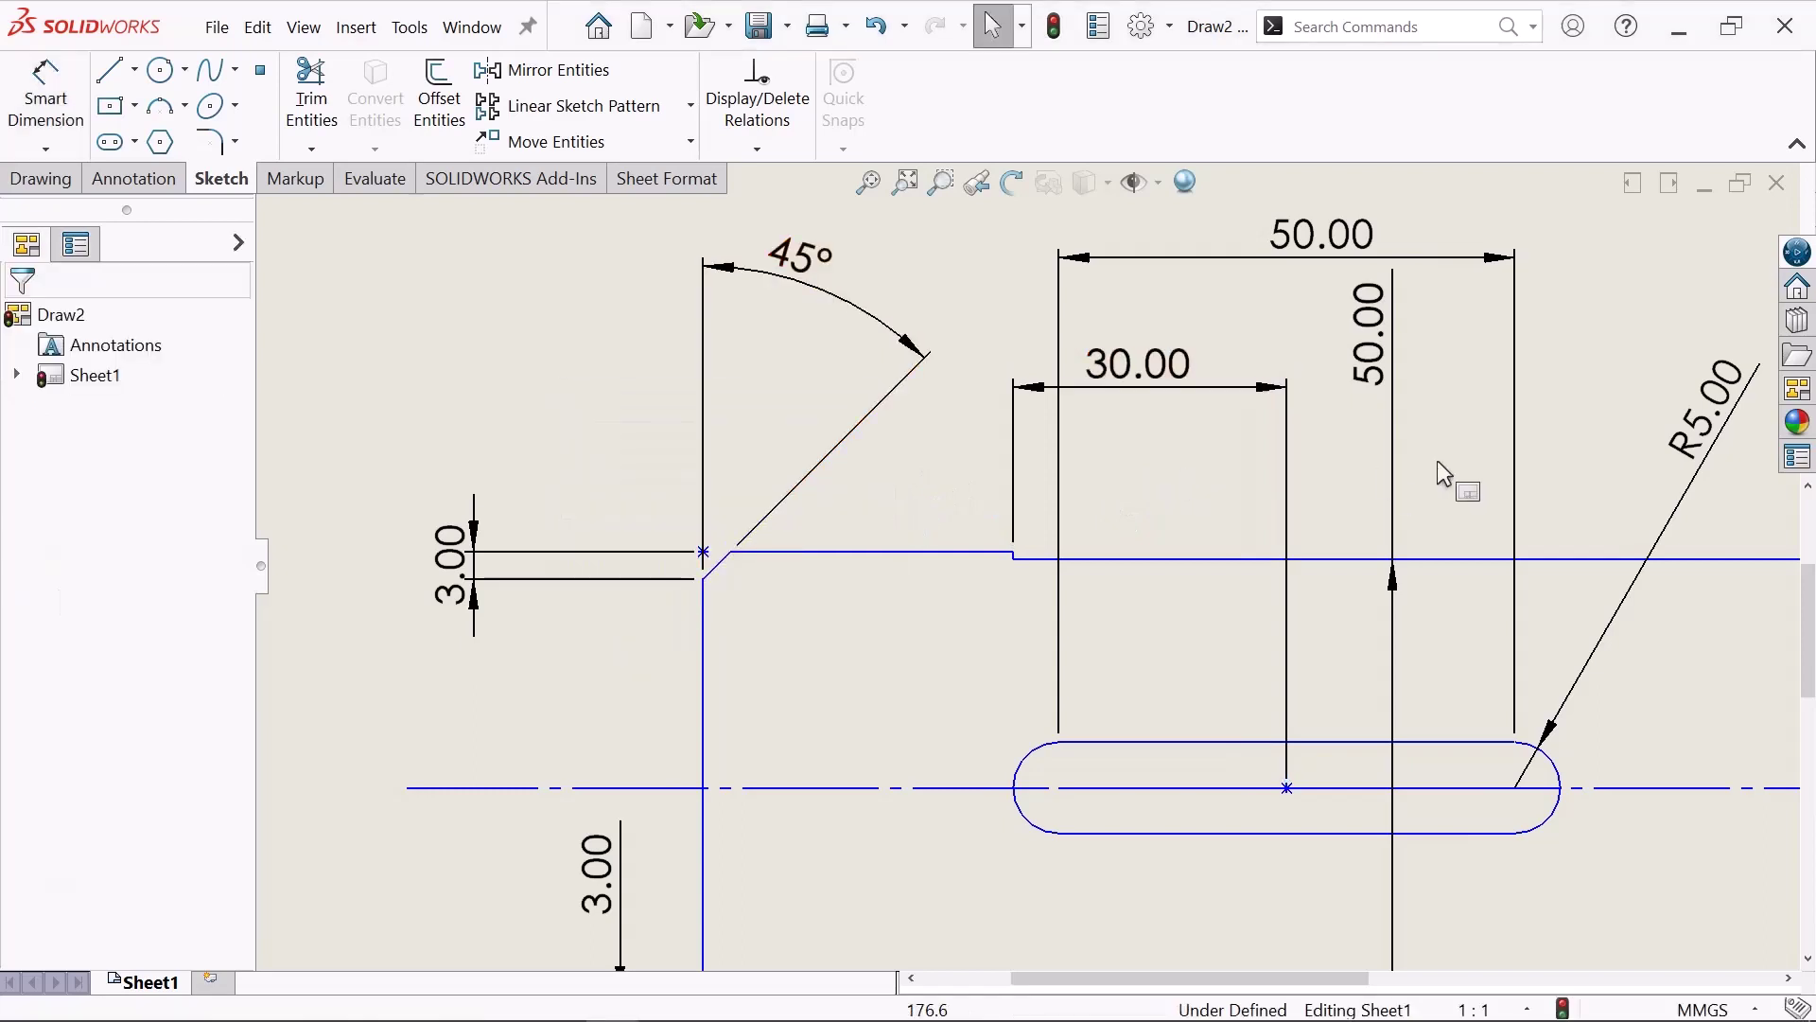
{"action": "scroll", "coordinate": [1437, 461], "scroll_direction": "up", "scroll_amount": 3}
{"action": "scroll", "coordinate": [1428, 620], "scroll_direction": "up", "scroll_amount": 2}
{"action": "scroll", "coordinate": [1424, 613], "scroll_direction": "up", "scroll_amount": 2}
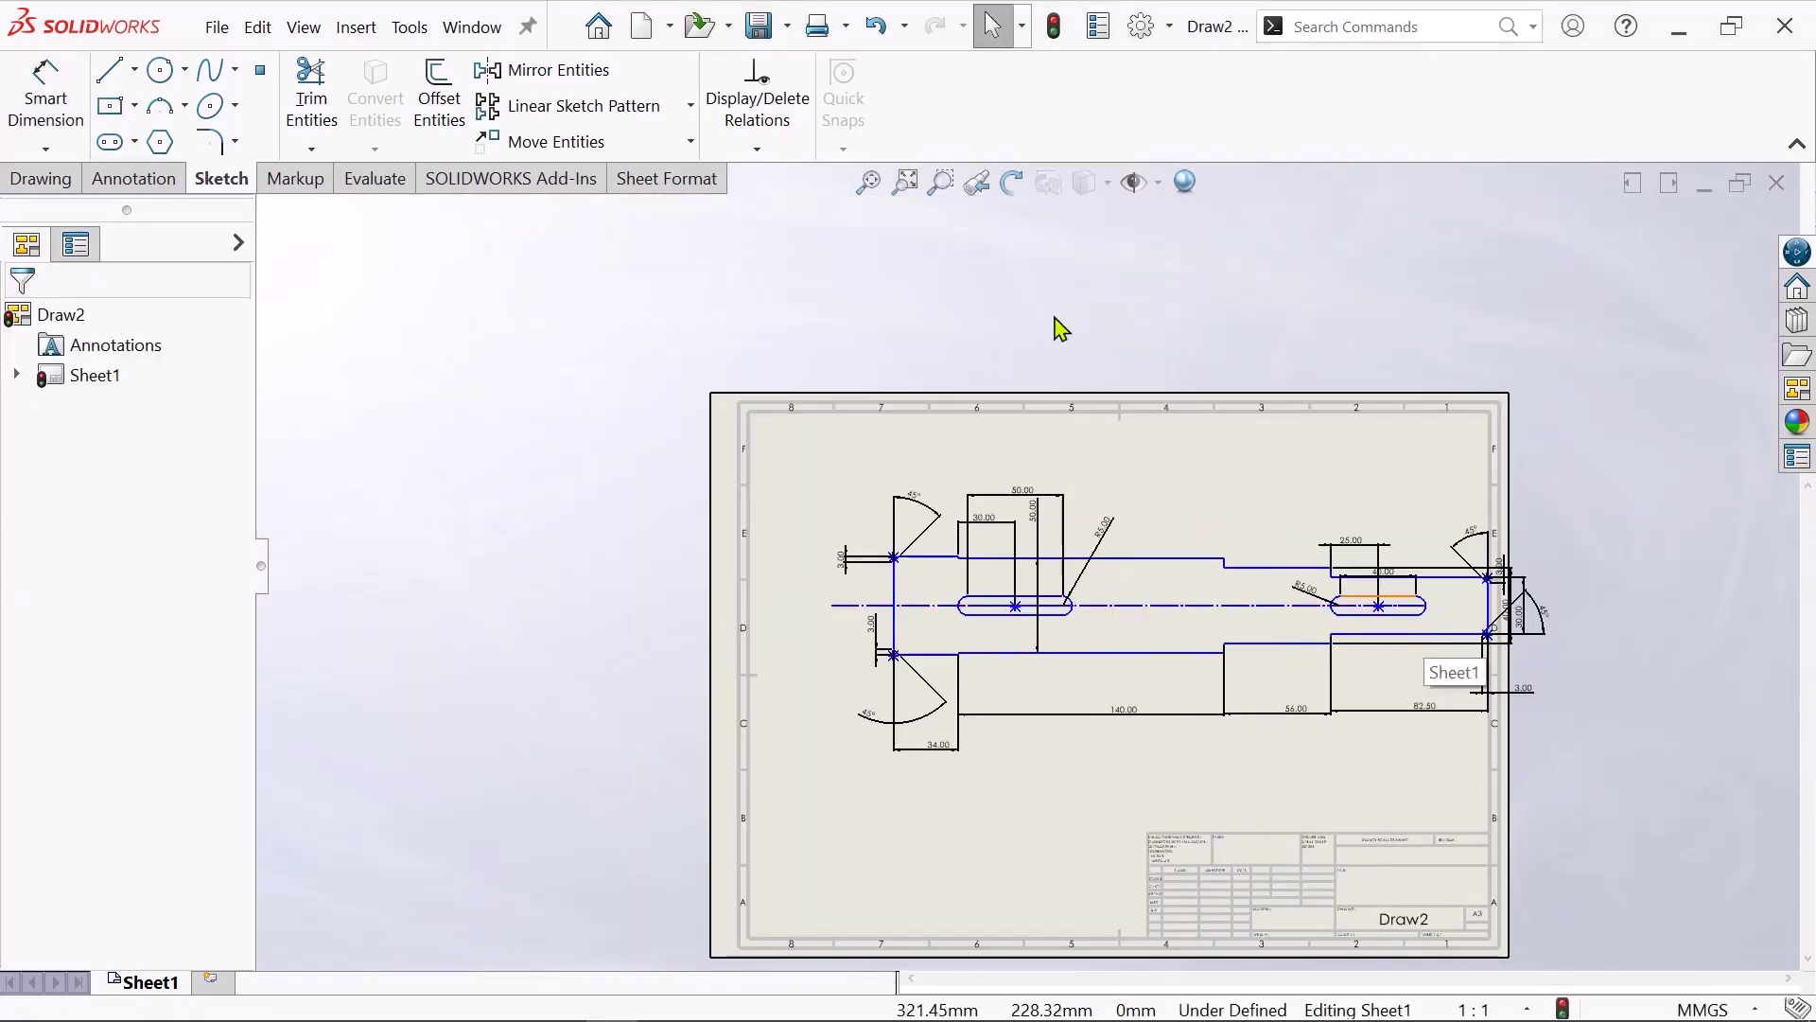
{"action": "left_click", "coordinate": [868, 181]}
{"action": "scroll", "coordinate": [1449, 485], "scroll_direction": "down", "scroll_amount": 2}
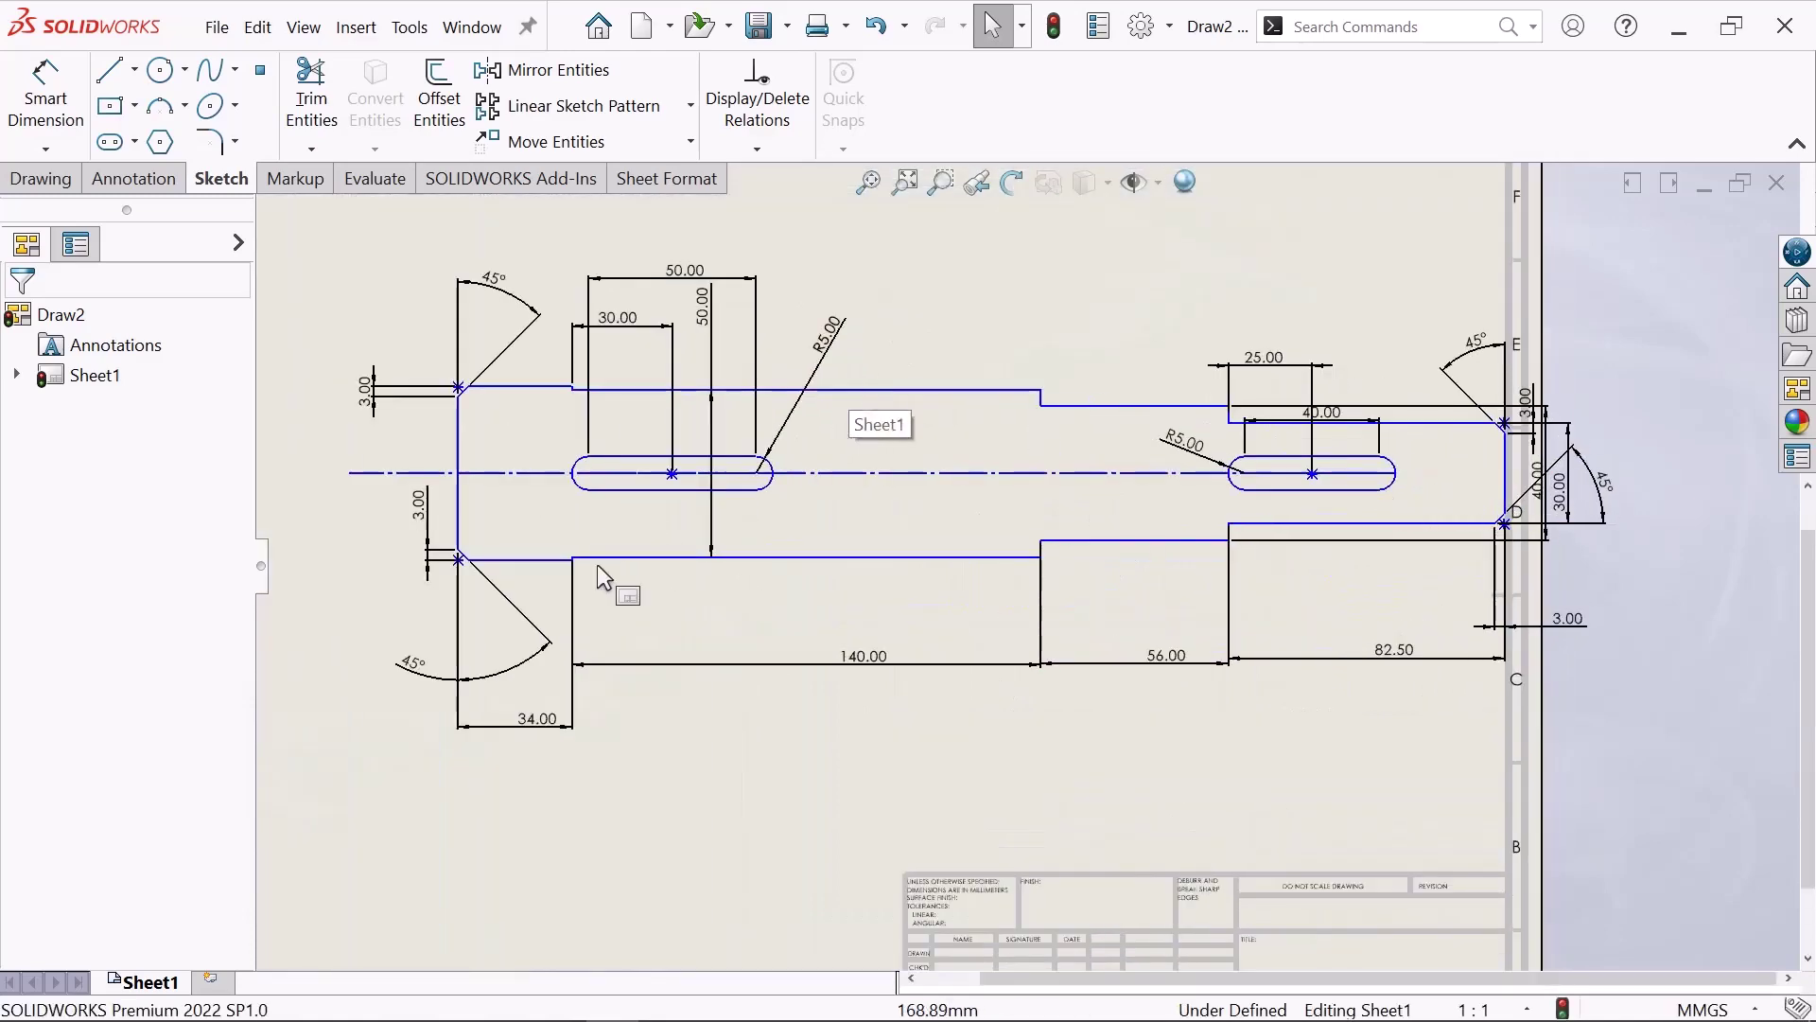
{"action": "scroll", "coordinate": [416, 610], "scroll_direction": "down", "scroll_amount": 2}
{"action": "key", "text": "f"}
{"action": "scroll", "coordinate": [1438, 567], "scroll_direction": "down", "scroll_amount": 2}
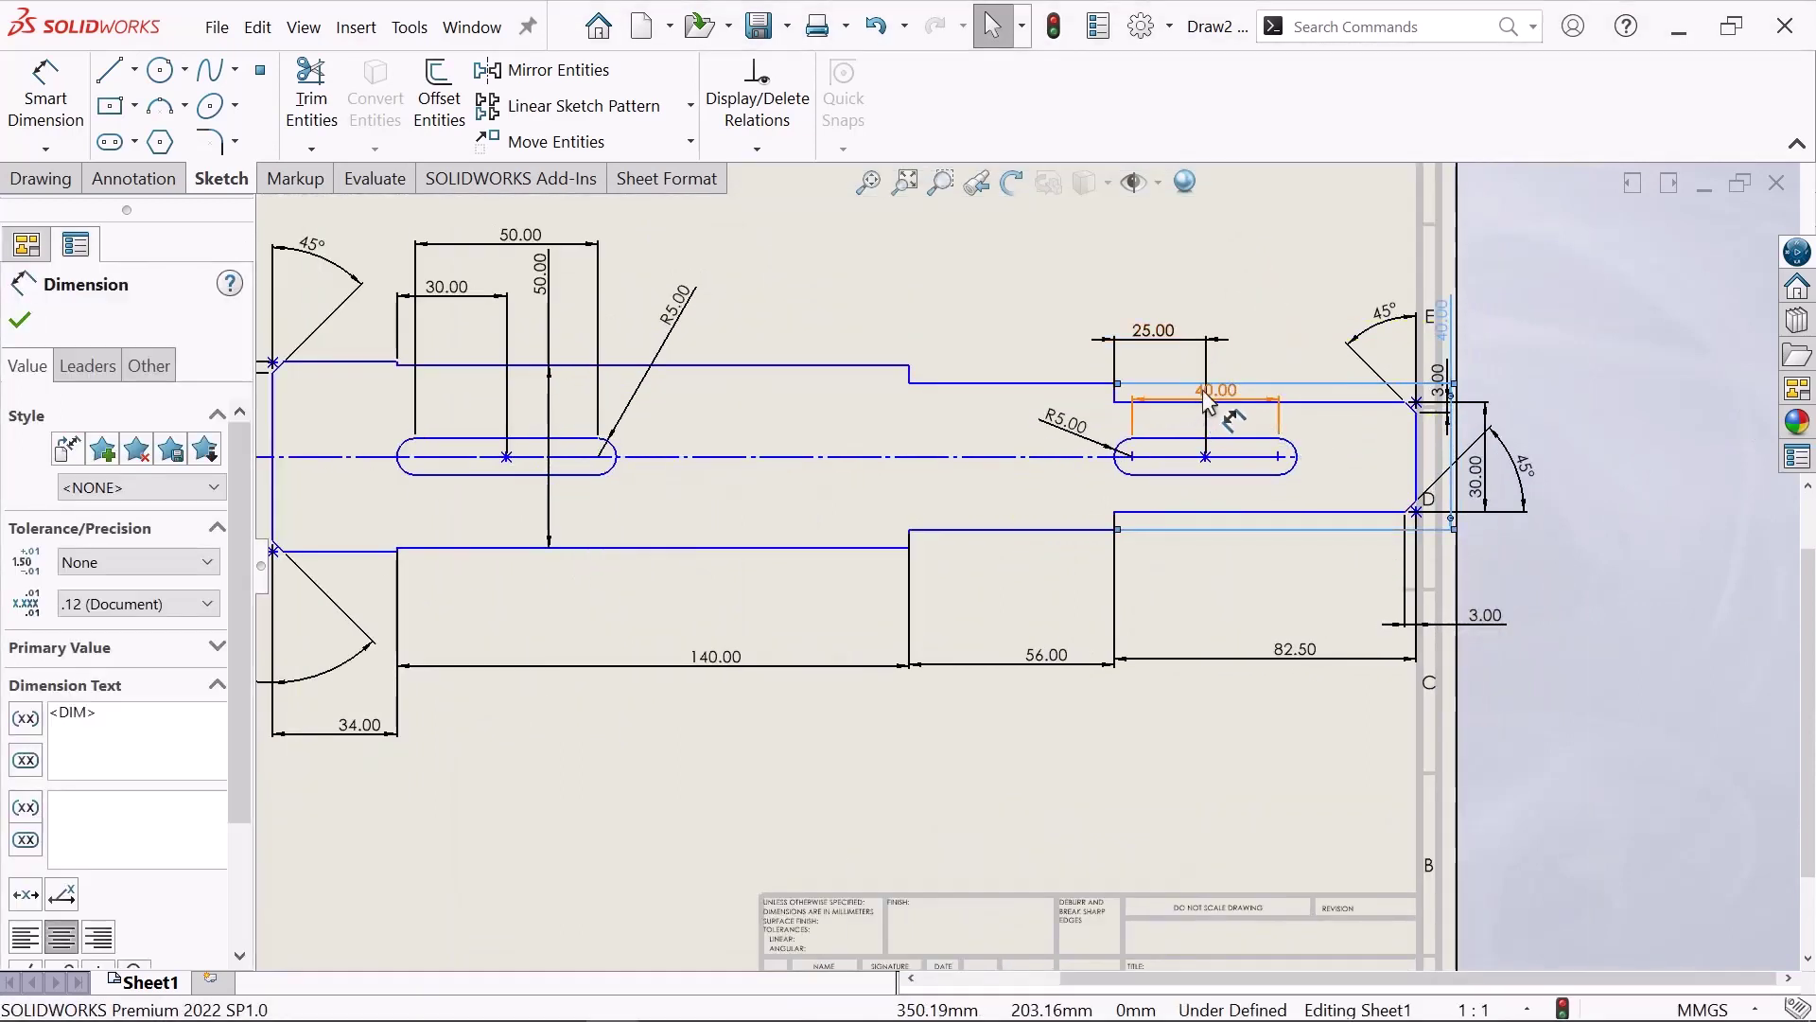
{"action": "scroll", "coordinate": [1248, 416], "scroll_direction": "down", "scroll_amount": 5}
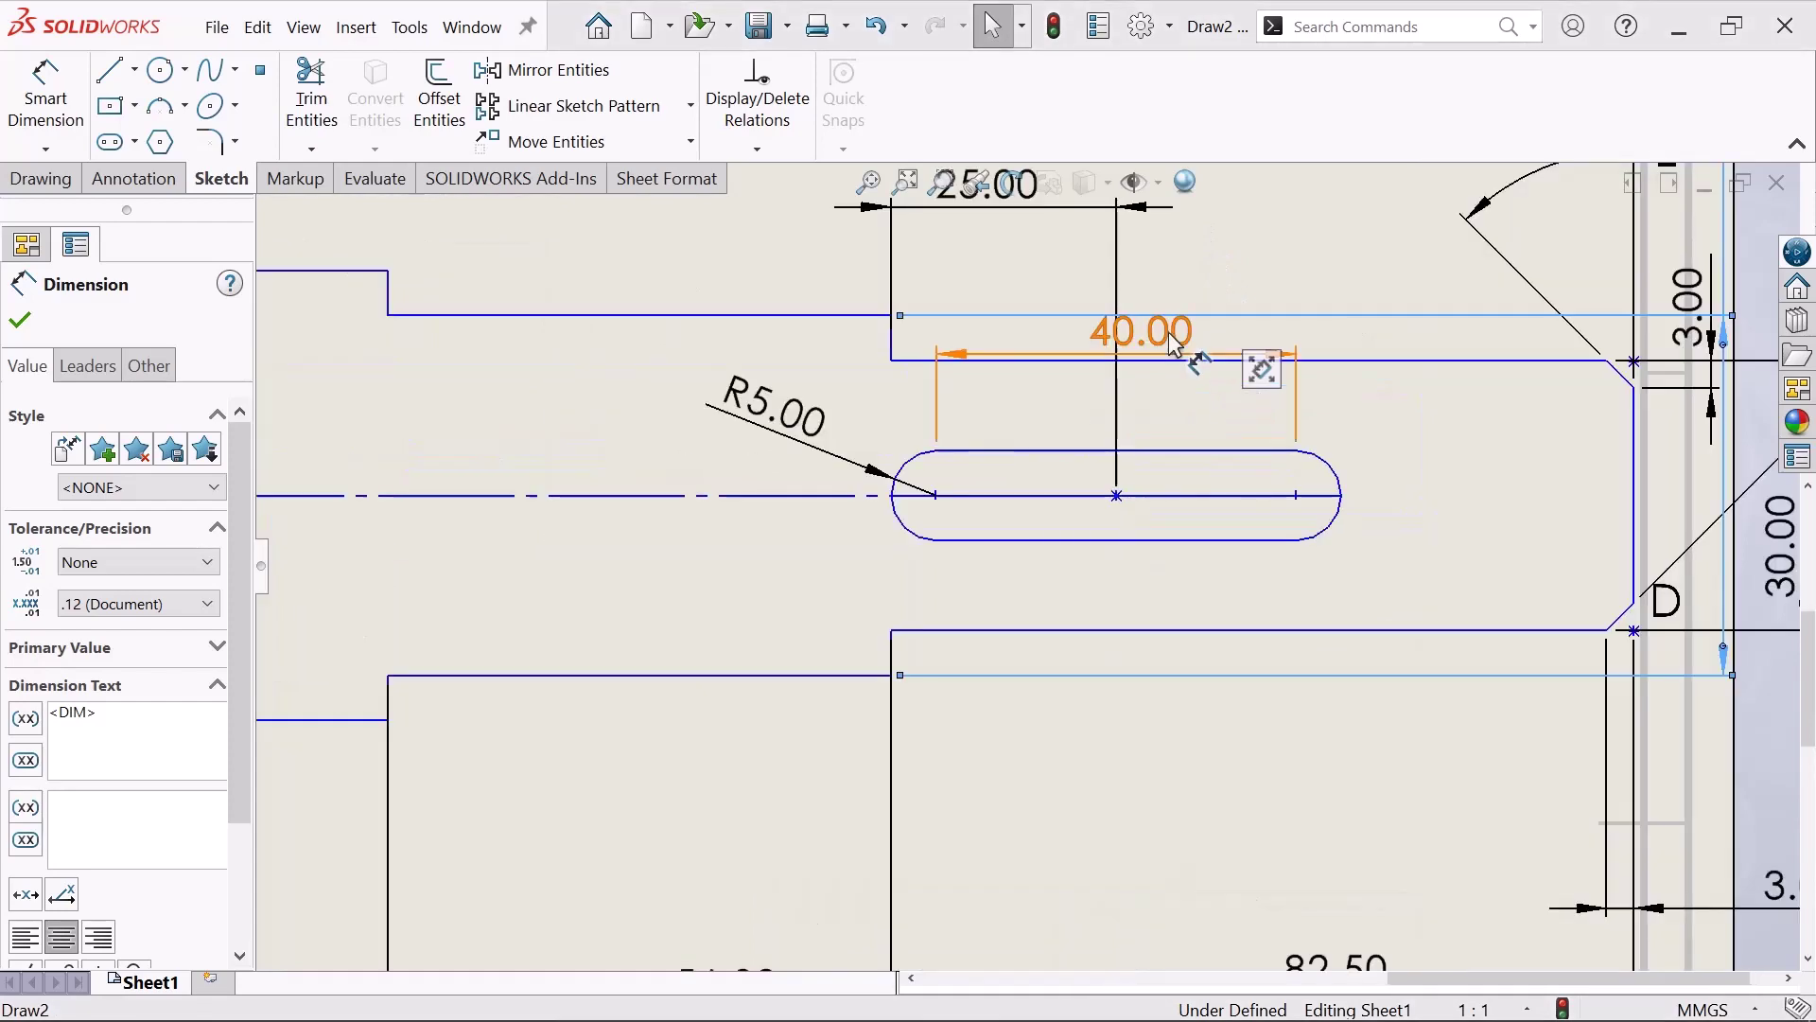
- Move the 40.00 slot length dimension higher and refit the sheet view
{"action": "left_click_drag", "start_coordinate": [1173, 341], "coordinate": [1167, 213]}
{"action": "key", "text": "z"}
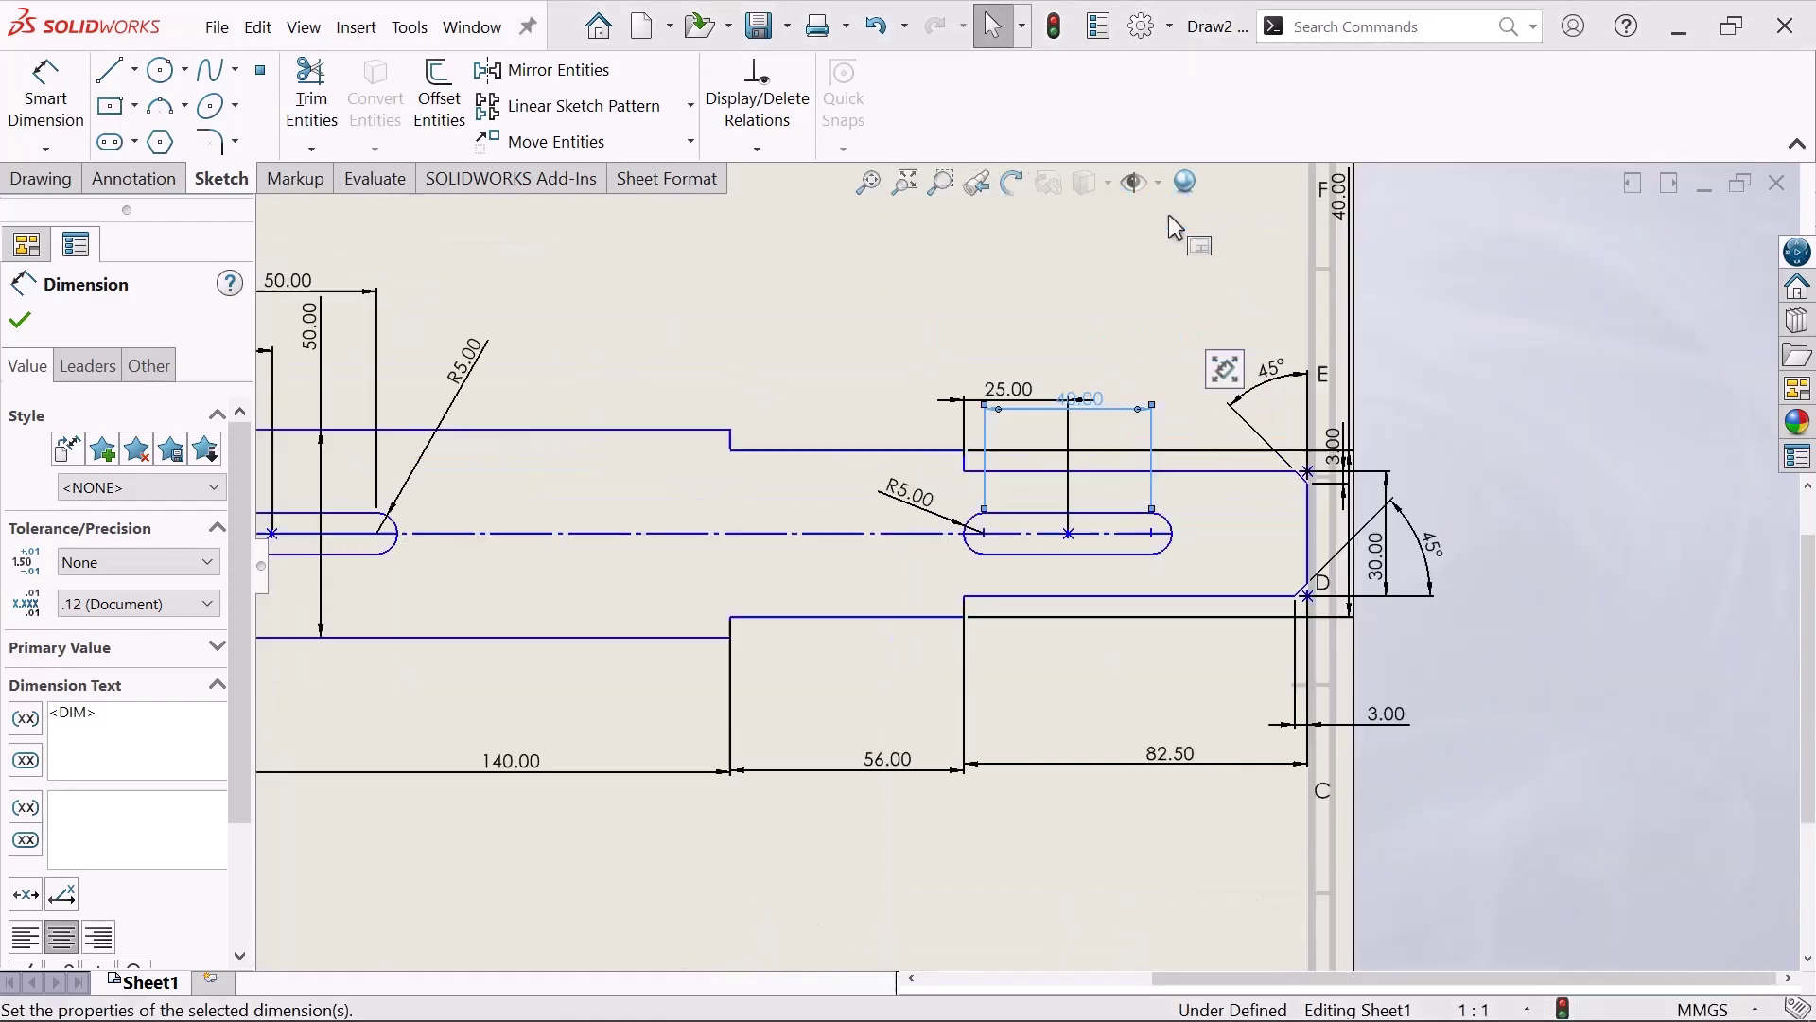
{"action": "key", "text": "f"}
{"action": "scroll", "coordinate": [1419, 385], "scroll_direction": "up", "scroll_amount": 3}
{"action": "key", "text": "Escape"}
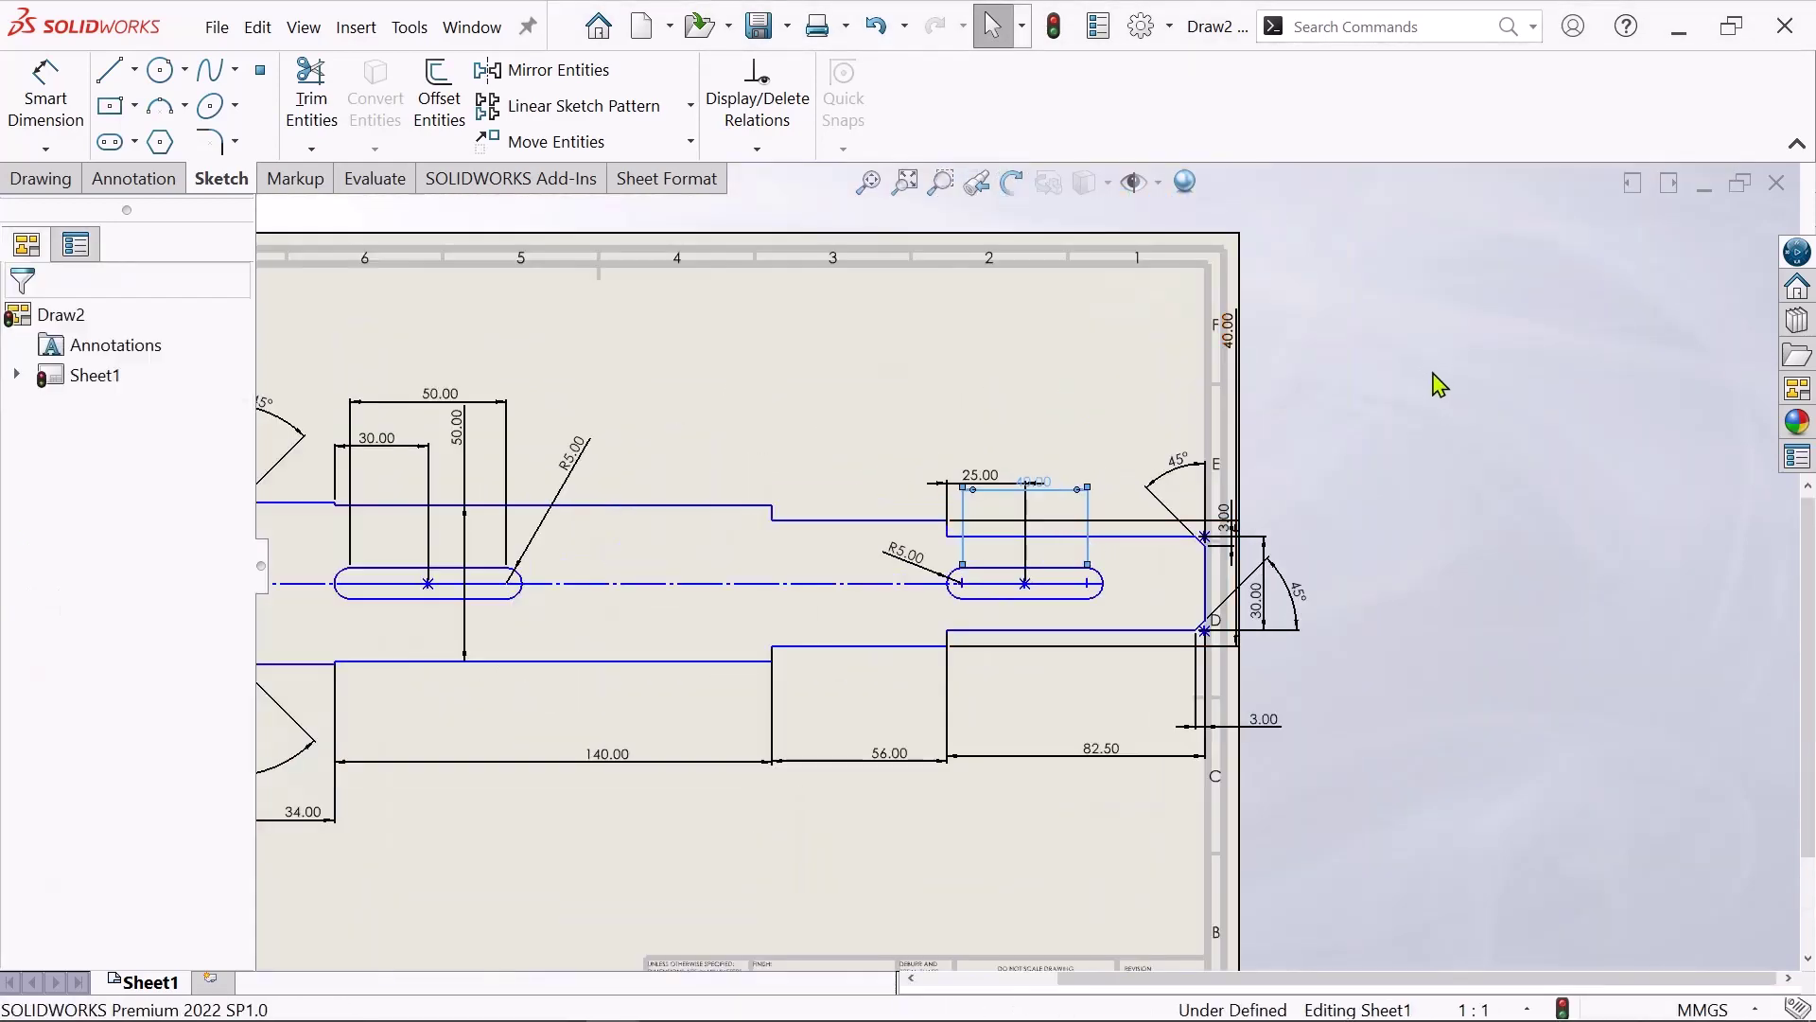
{"action": "key", "text": "f"}
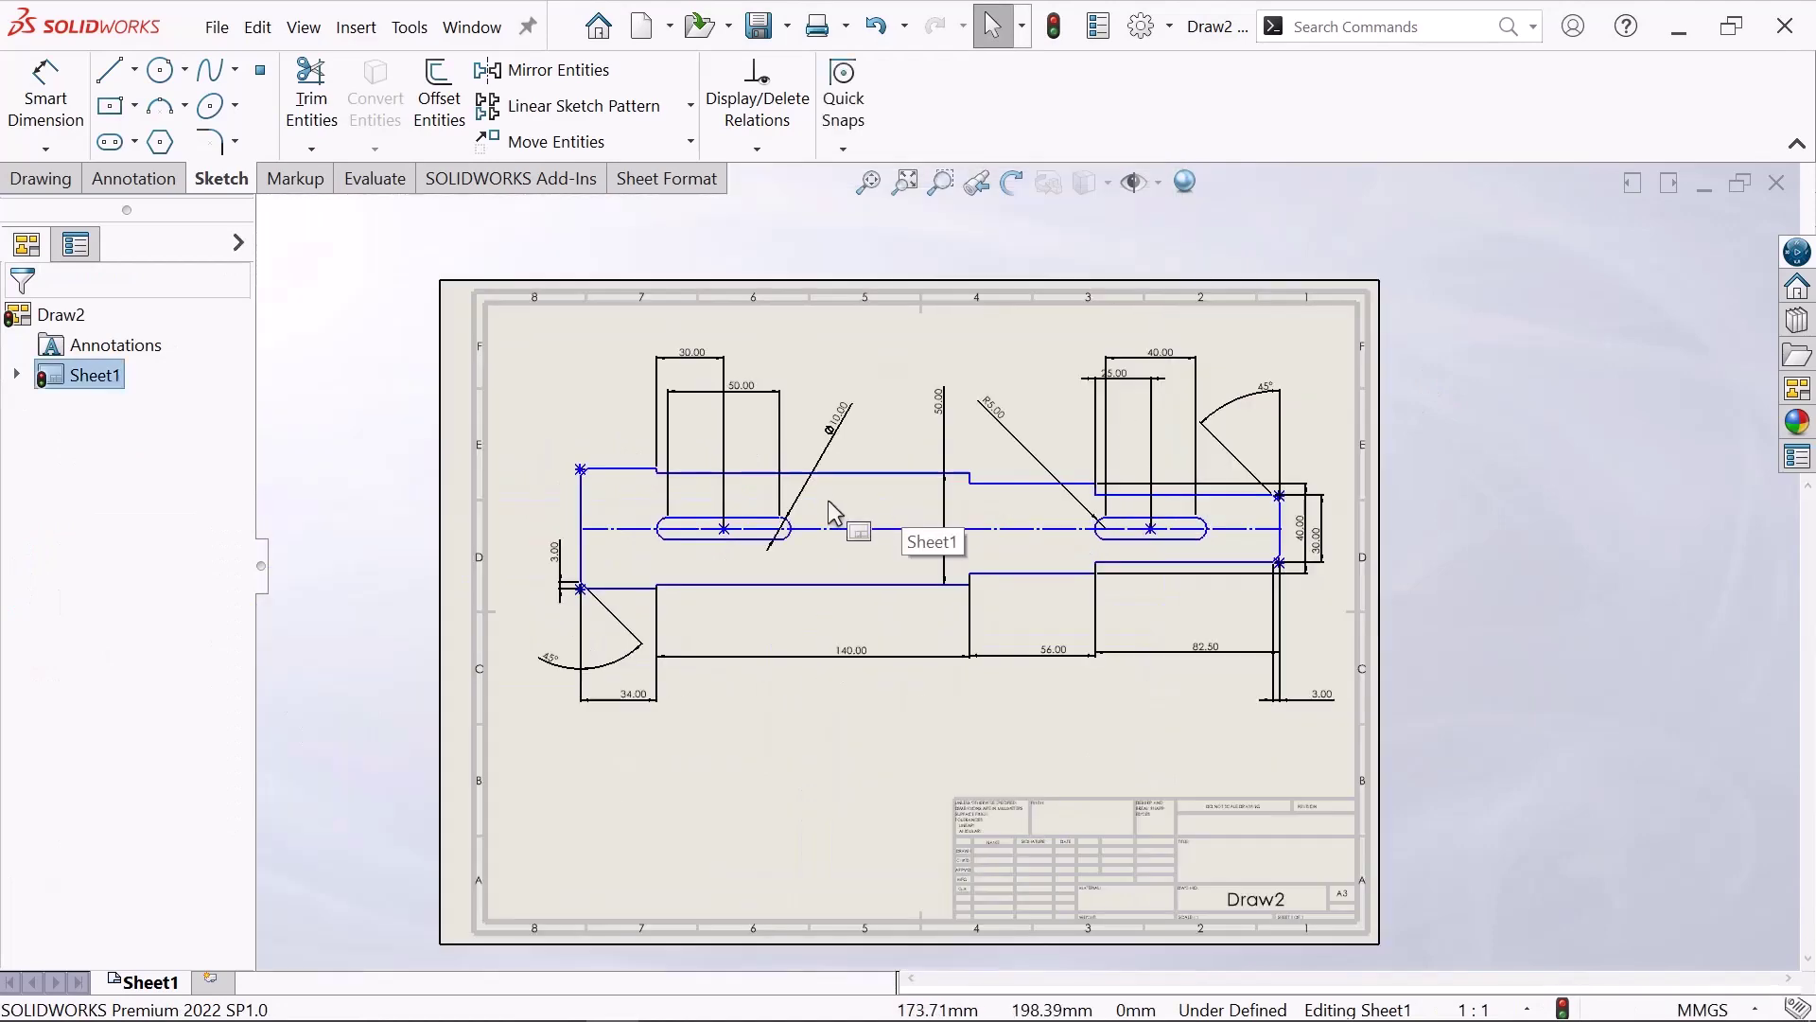
{"action": "scroll", "coordinate": [827, 511], "scroll_direction": "down", "scroll_amount": 1}
{"action": "scroll", "coordinate": [871, 722], "scroll_direction": "up", "scroll_amount": 3}
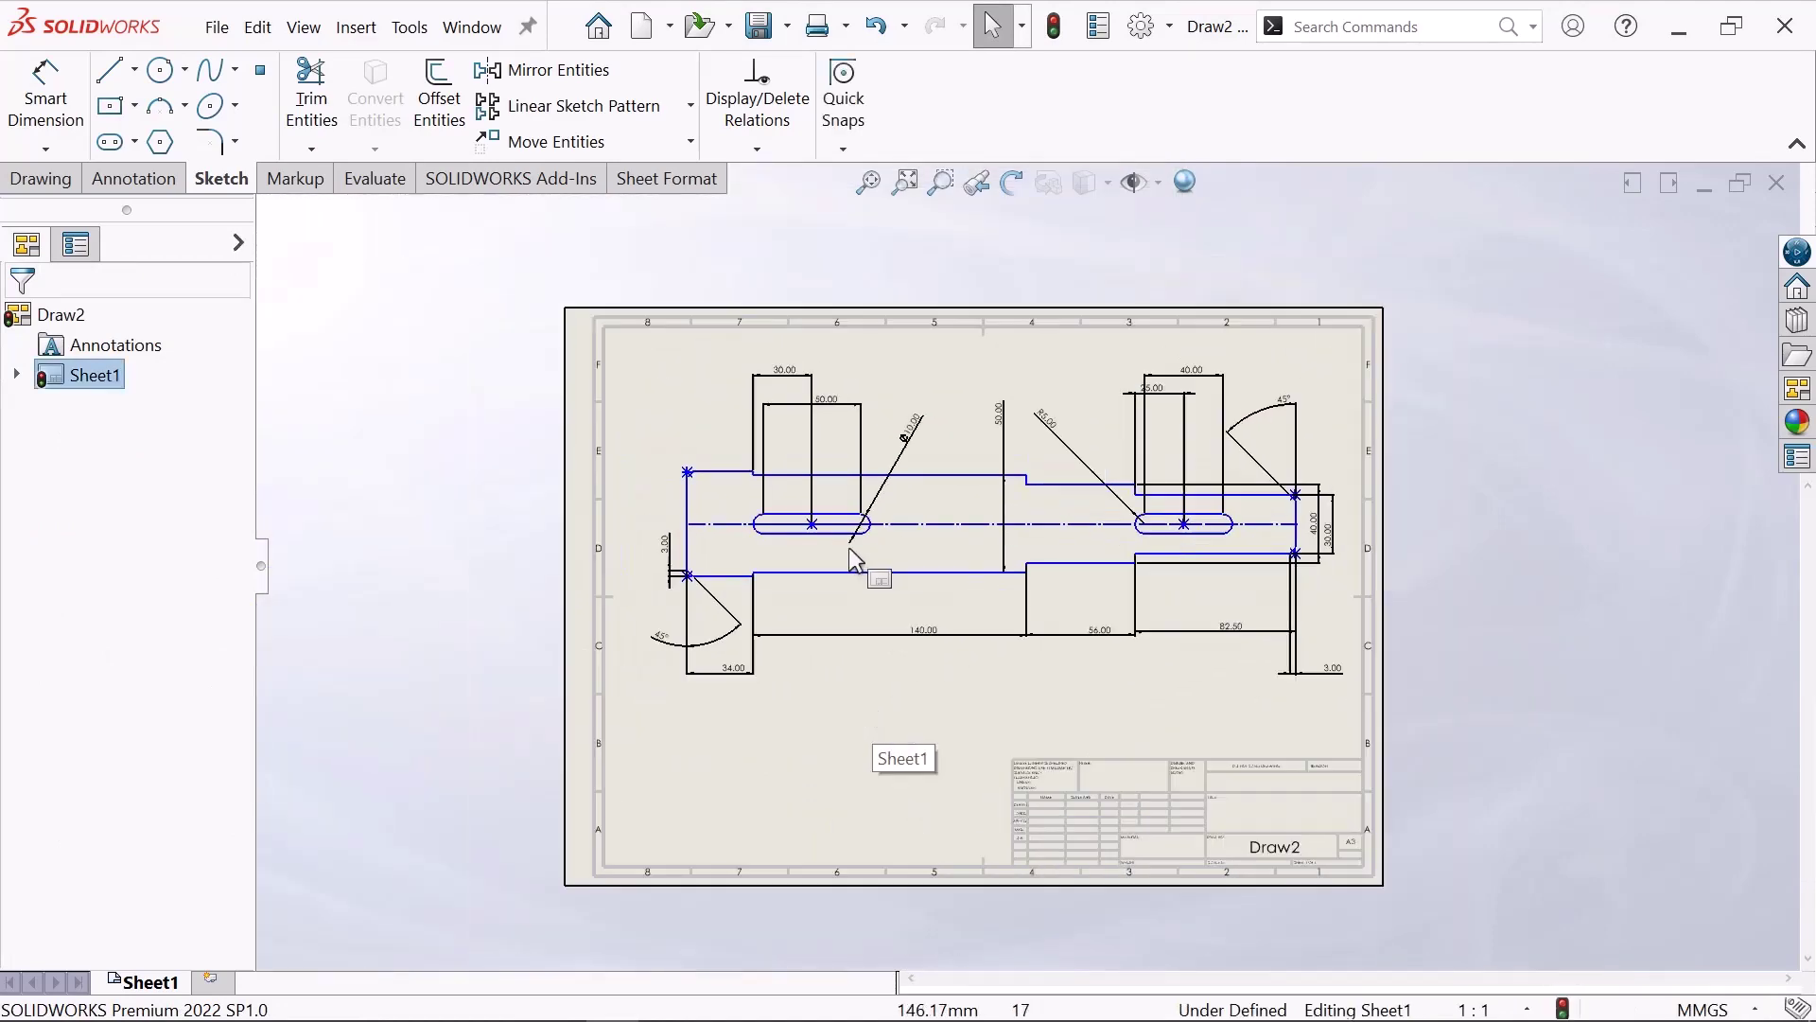
{"action": "scroll", "coordinate": [849, 546], "scroll_direction": "down", "scroll_amount": 1}
{"action": "scroll", "coordinate": [871, 567], "scroll_direction": "down", "scroll_amount": 2}
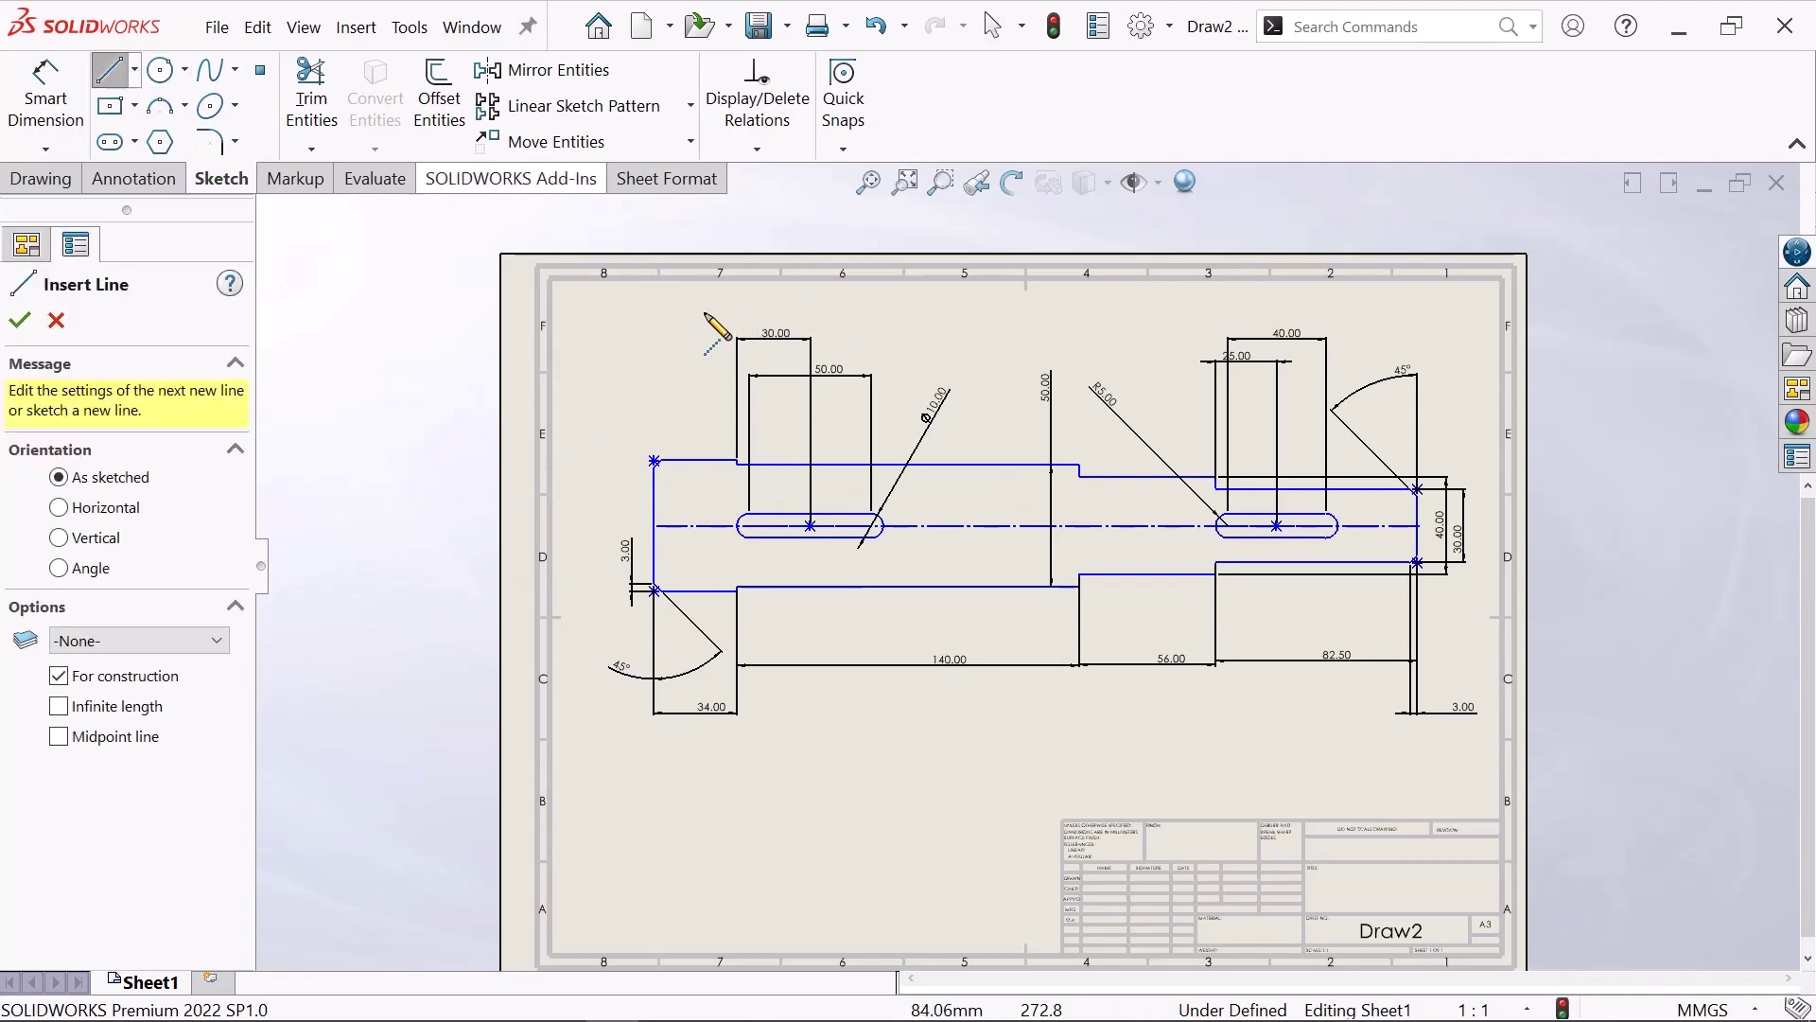
- Sketch a construction line down through the left keyway's centre with short top and bottom legs
{"action": "left_click", "coordinate": [810, 312]}
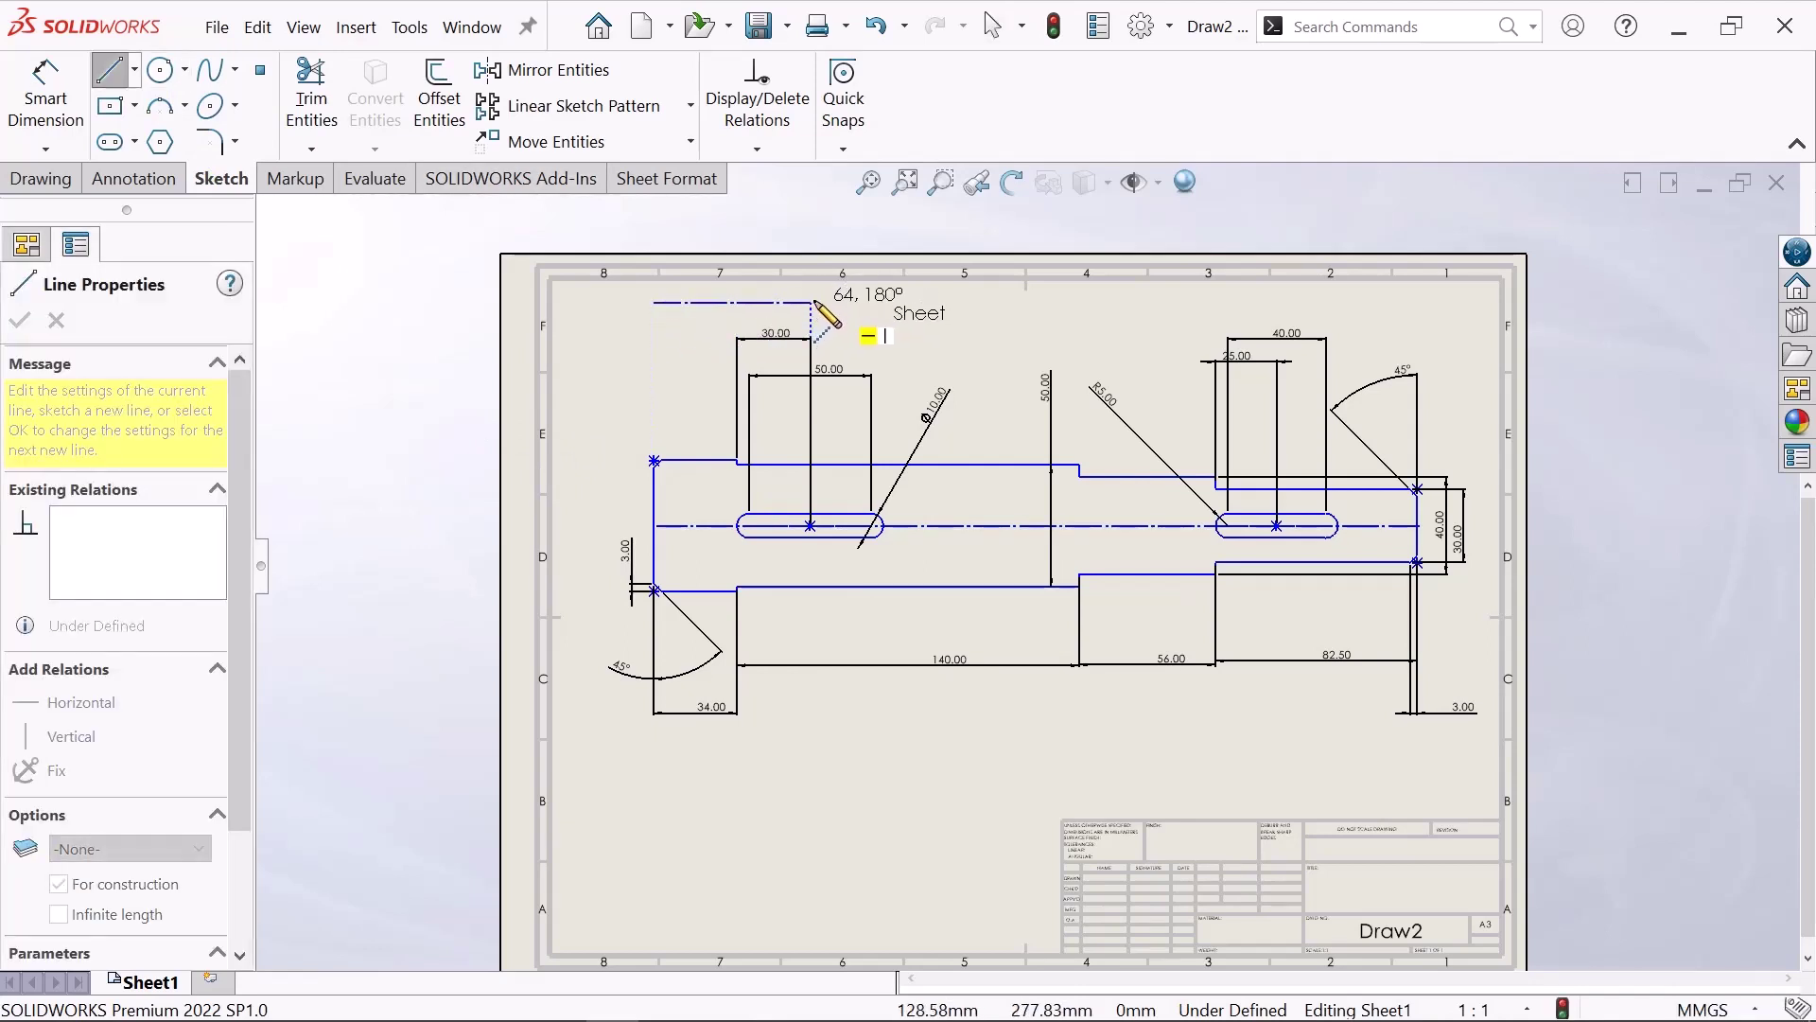
{"action": "left_click", "coordinate": [810, 303]}
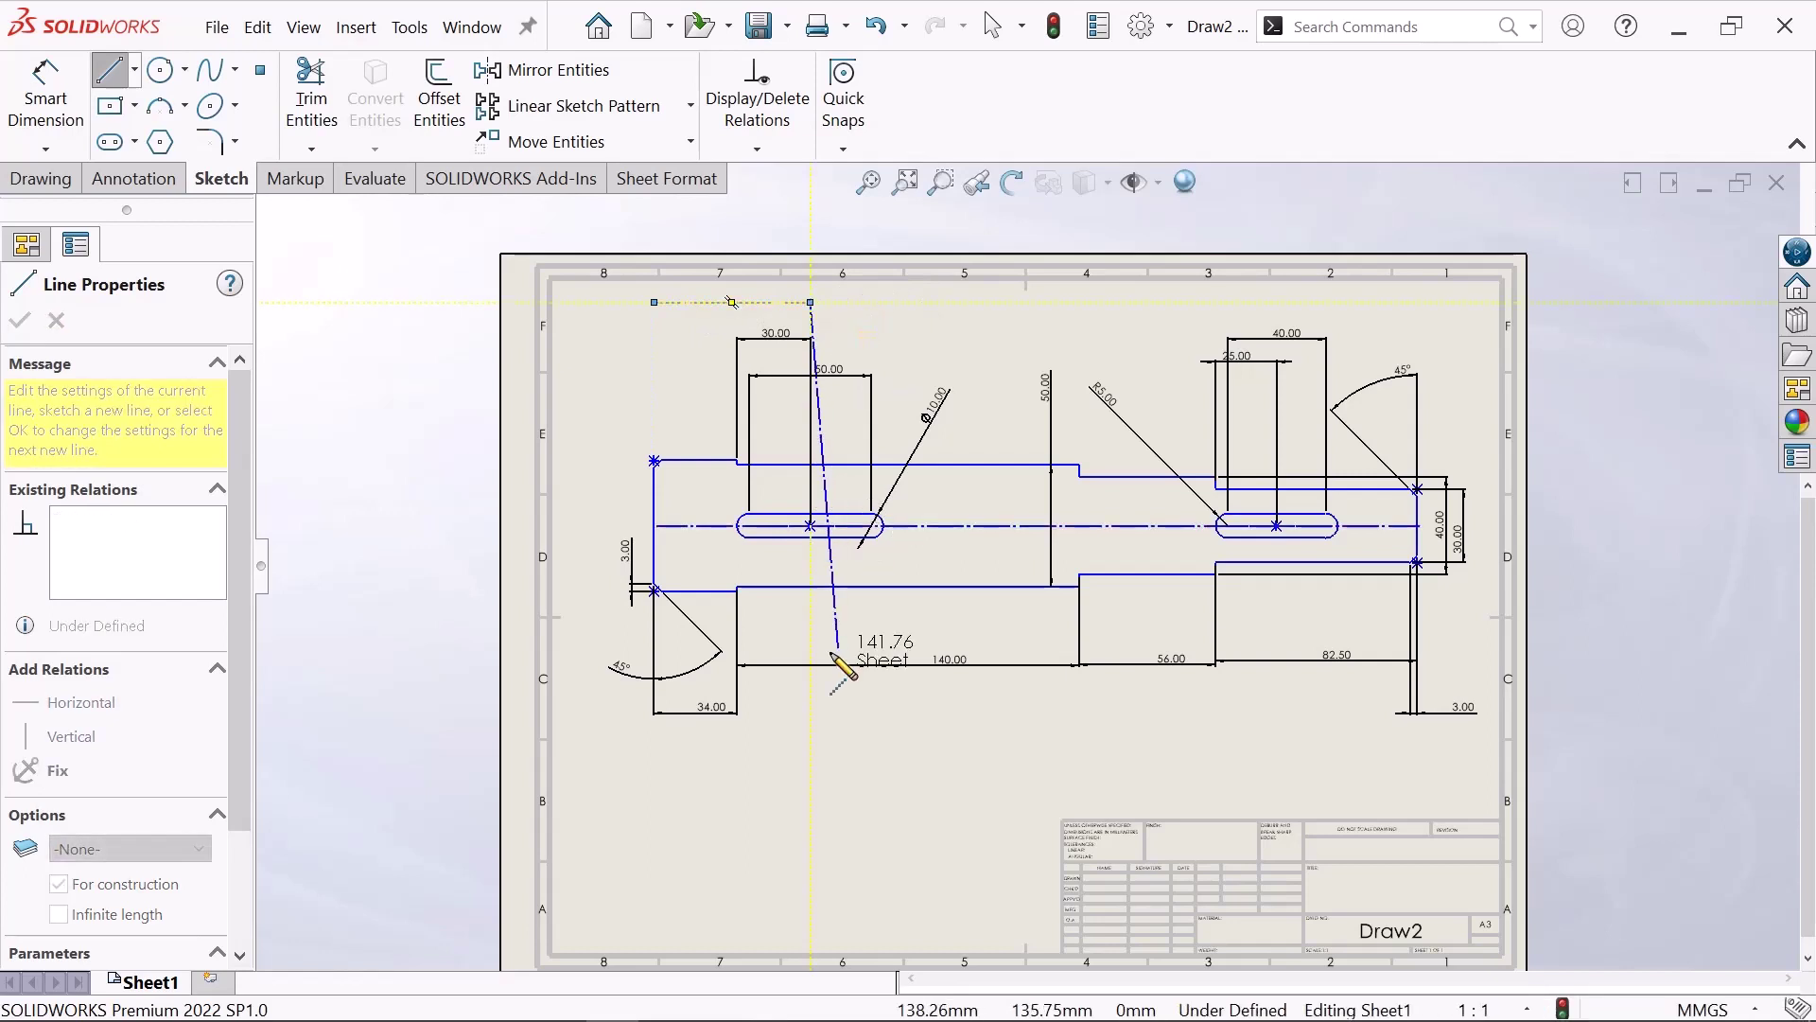
{"action": "left_click", "coordinate": [810, 774]}
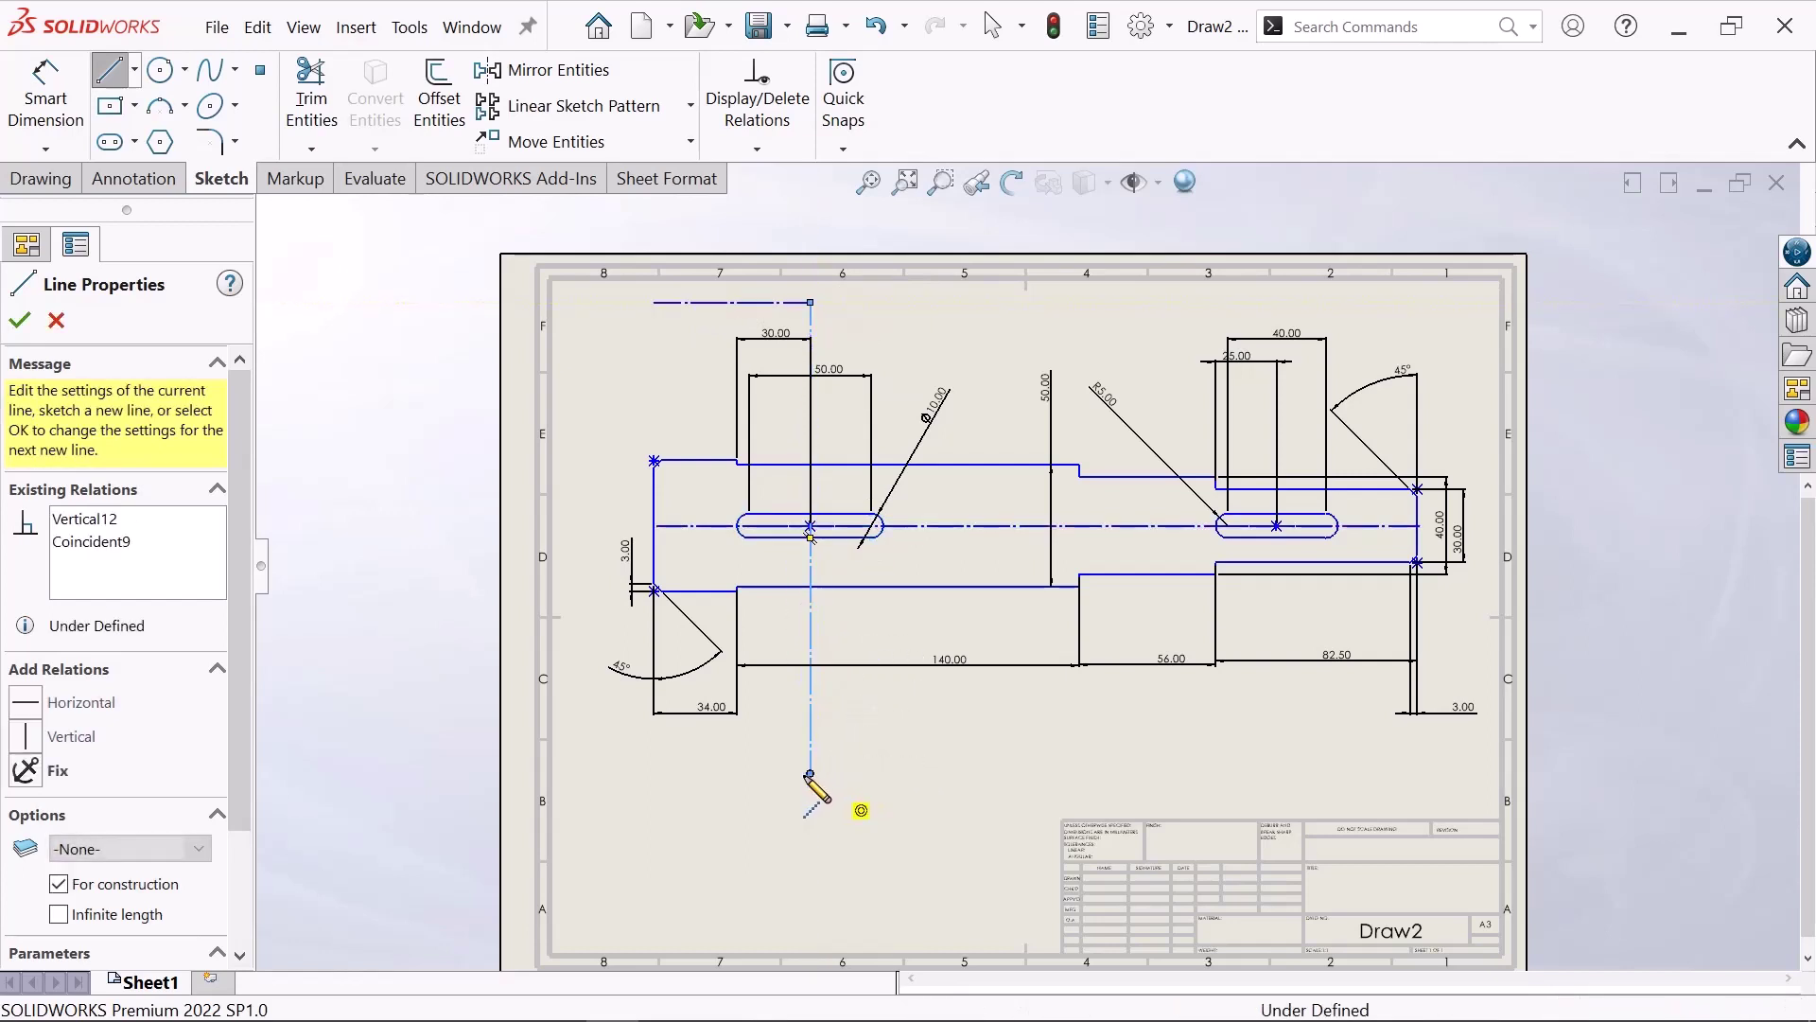
{"action": "left_click", "coordinate": [664, 774]}
{"action": "right_click", "coordinate": [667, 785]}
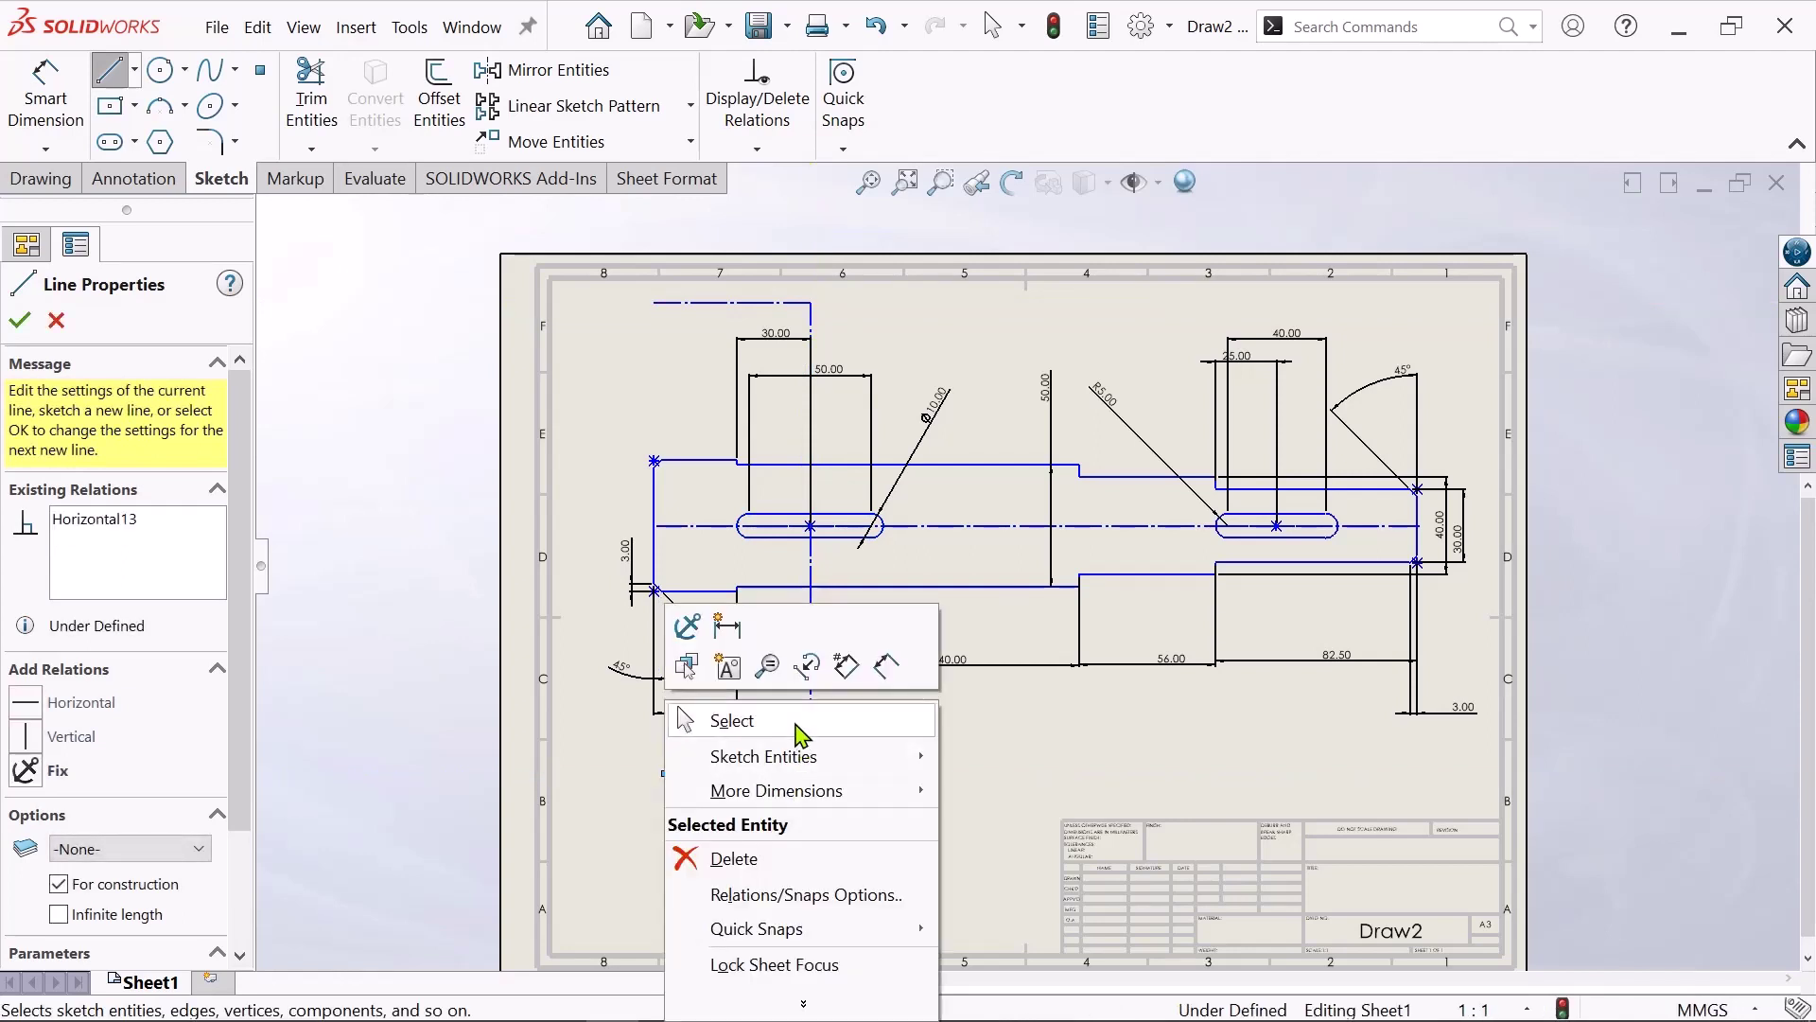
{"action": "left_click", "coordinate": [705, 718]}
{"action": "key", "text": "Escape"}
{"action": "key", "text": "f"}
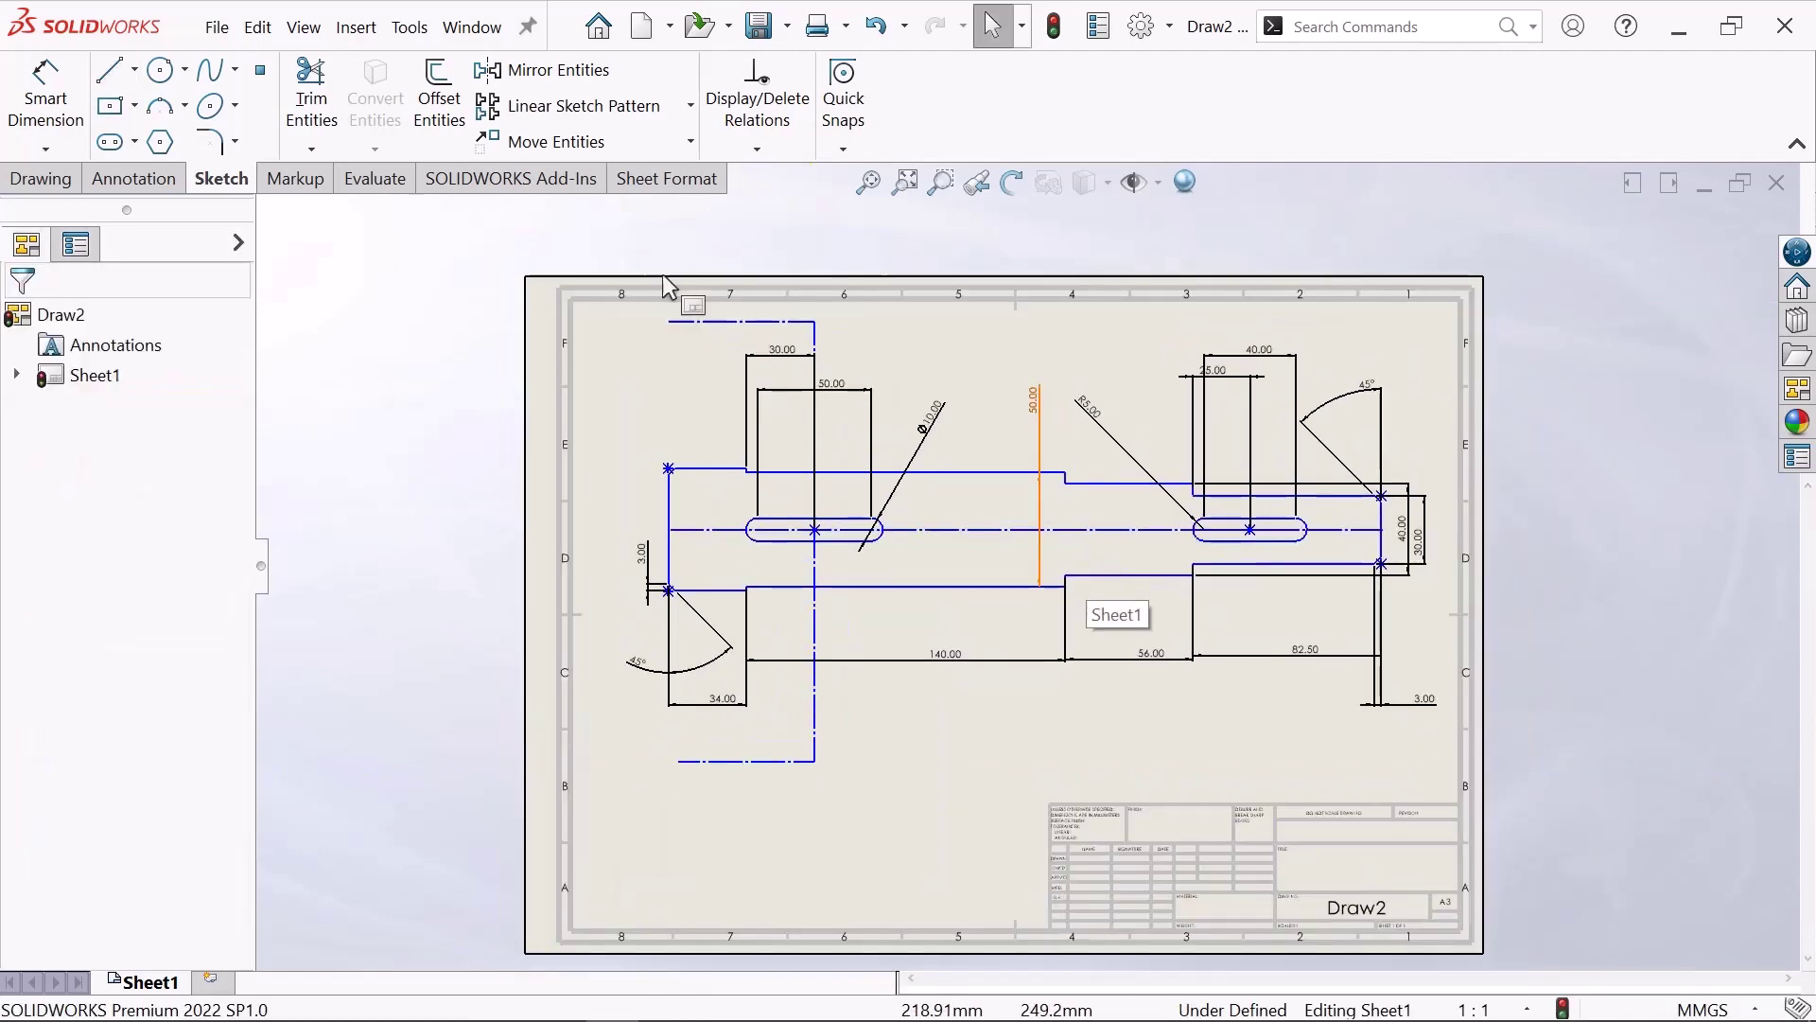
- Draw a centreline with top leg, vertical through the right keyway's centre, and bottom leg
{"action": "left_click", "coordinate": [135, 70]}
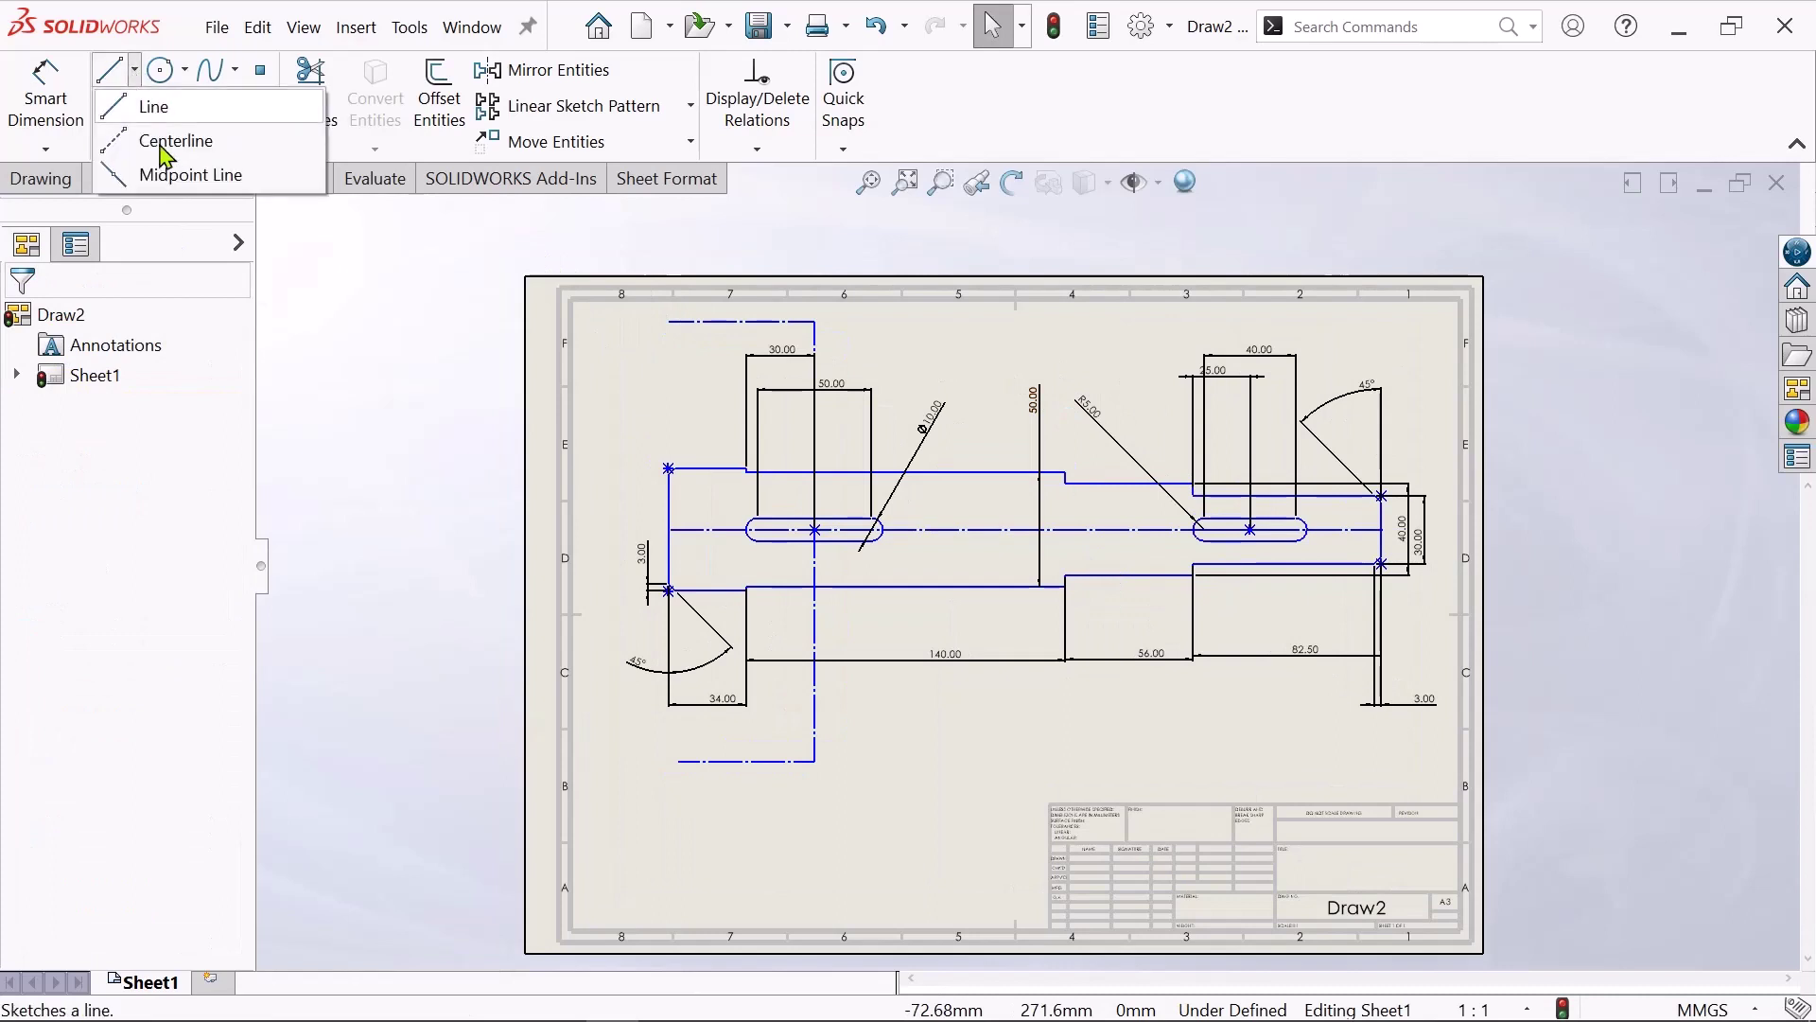
{"action": "left_click", "coordinate": [176, 139]}
{"action": "scroll", "coordinate": [1093, 372], "scroll_direction": "down", "scroll_amount": 1}
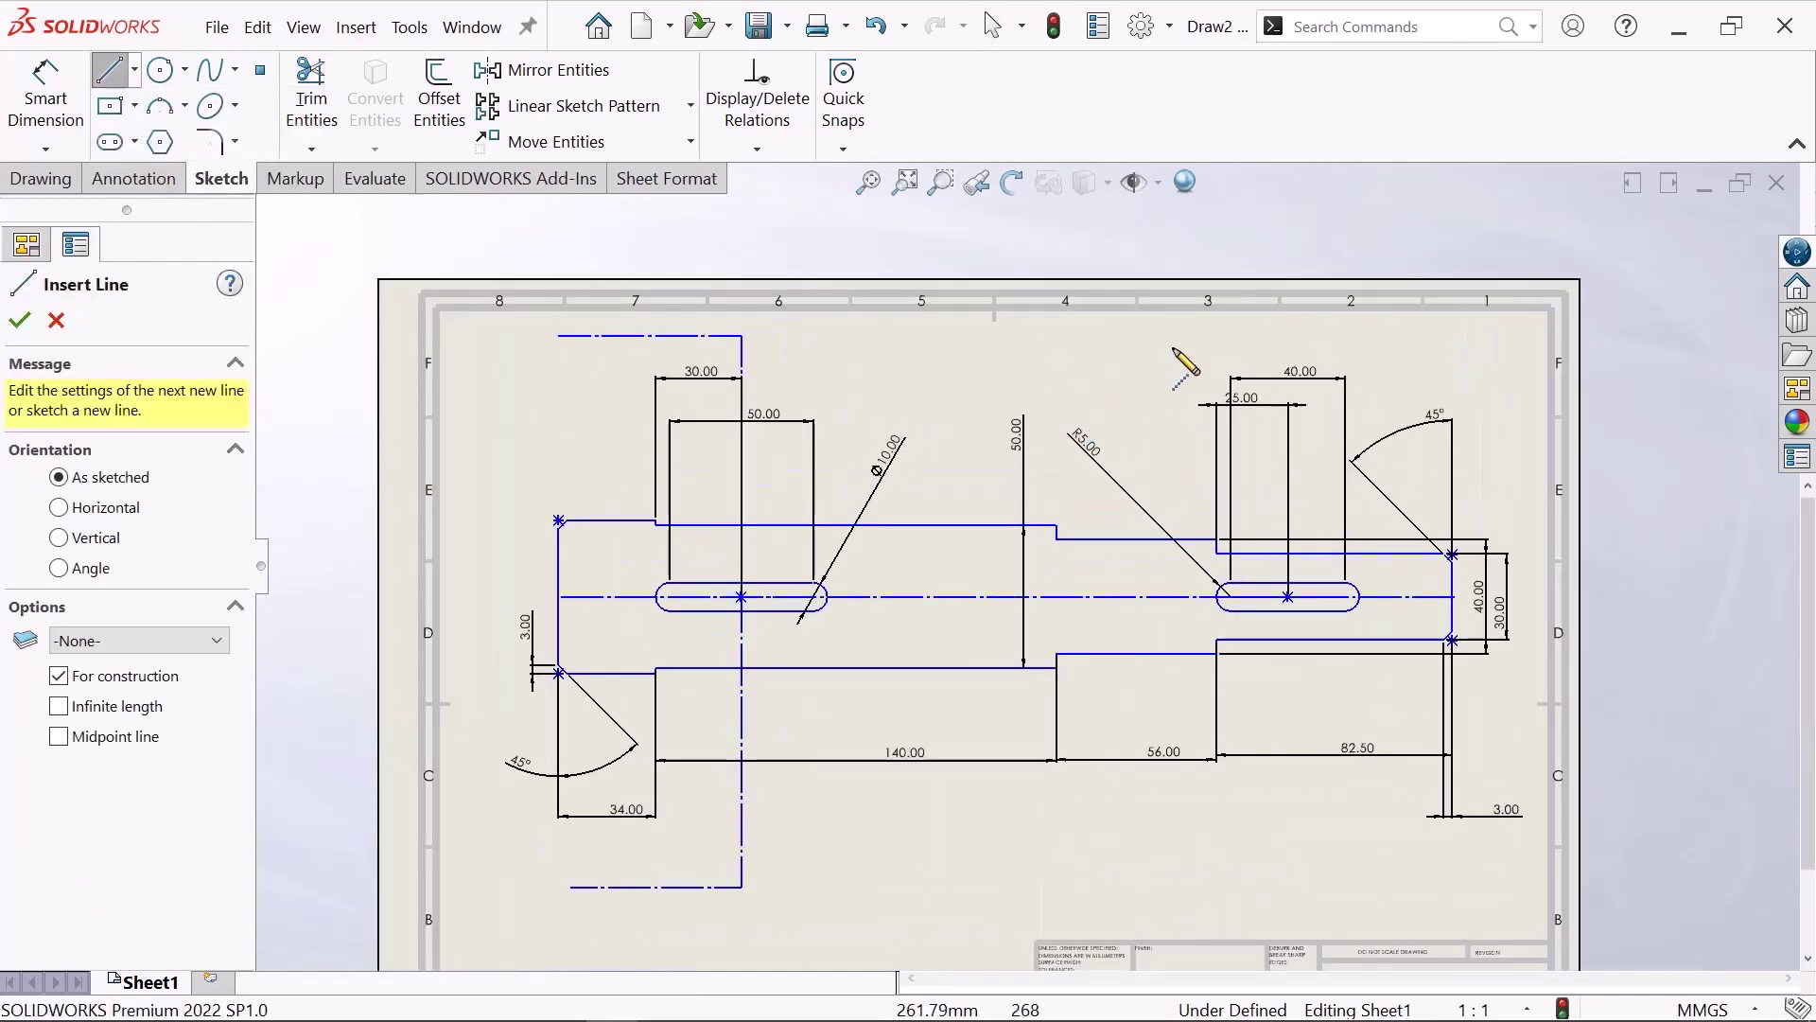
{"action": "left_click", "coordinate": [1472, 338]}
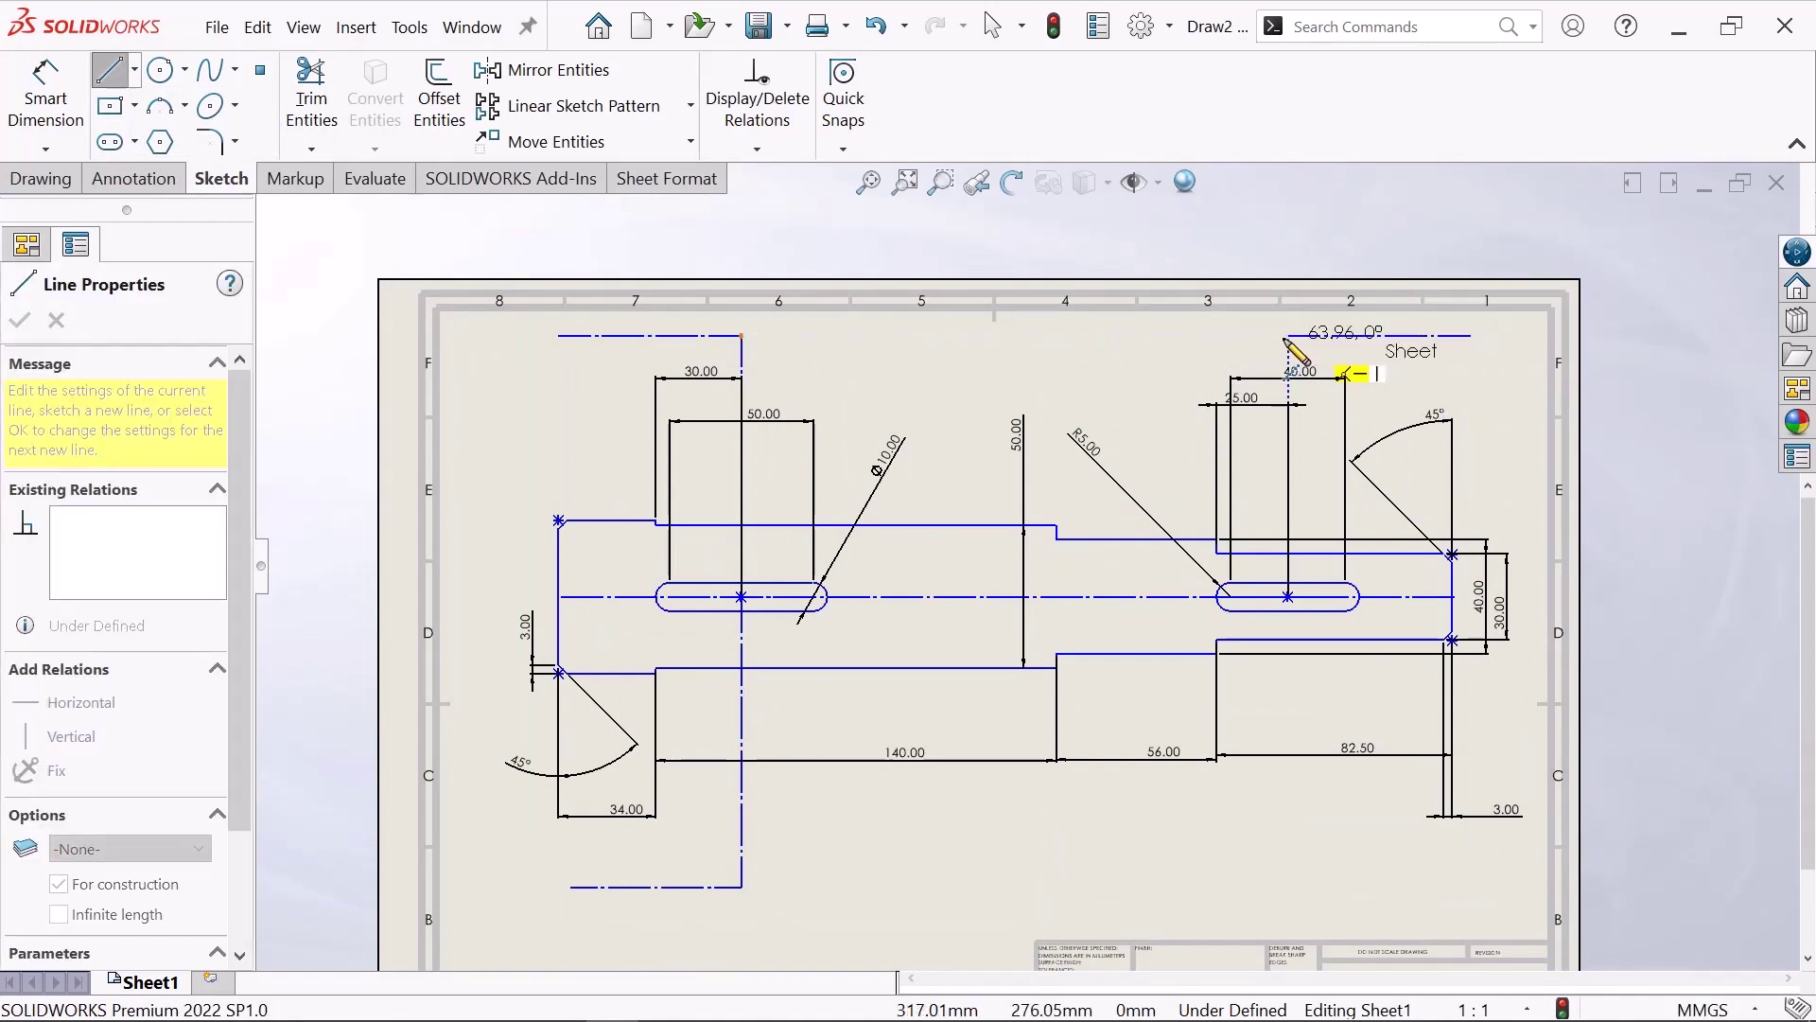
{"action": "left_click", "coordinate": [1287, 337]}
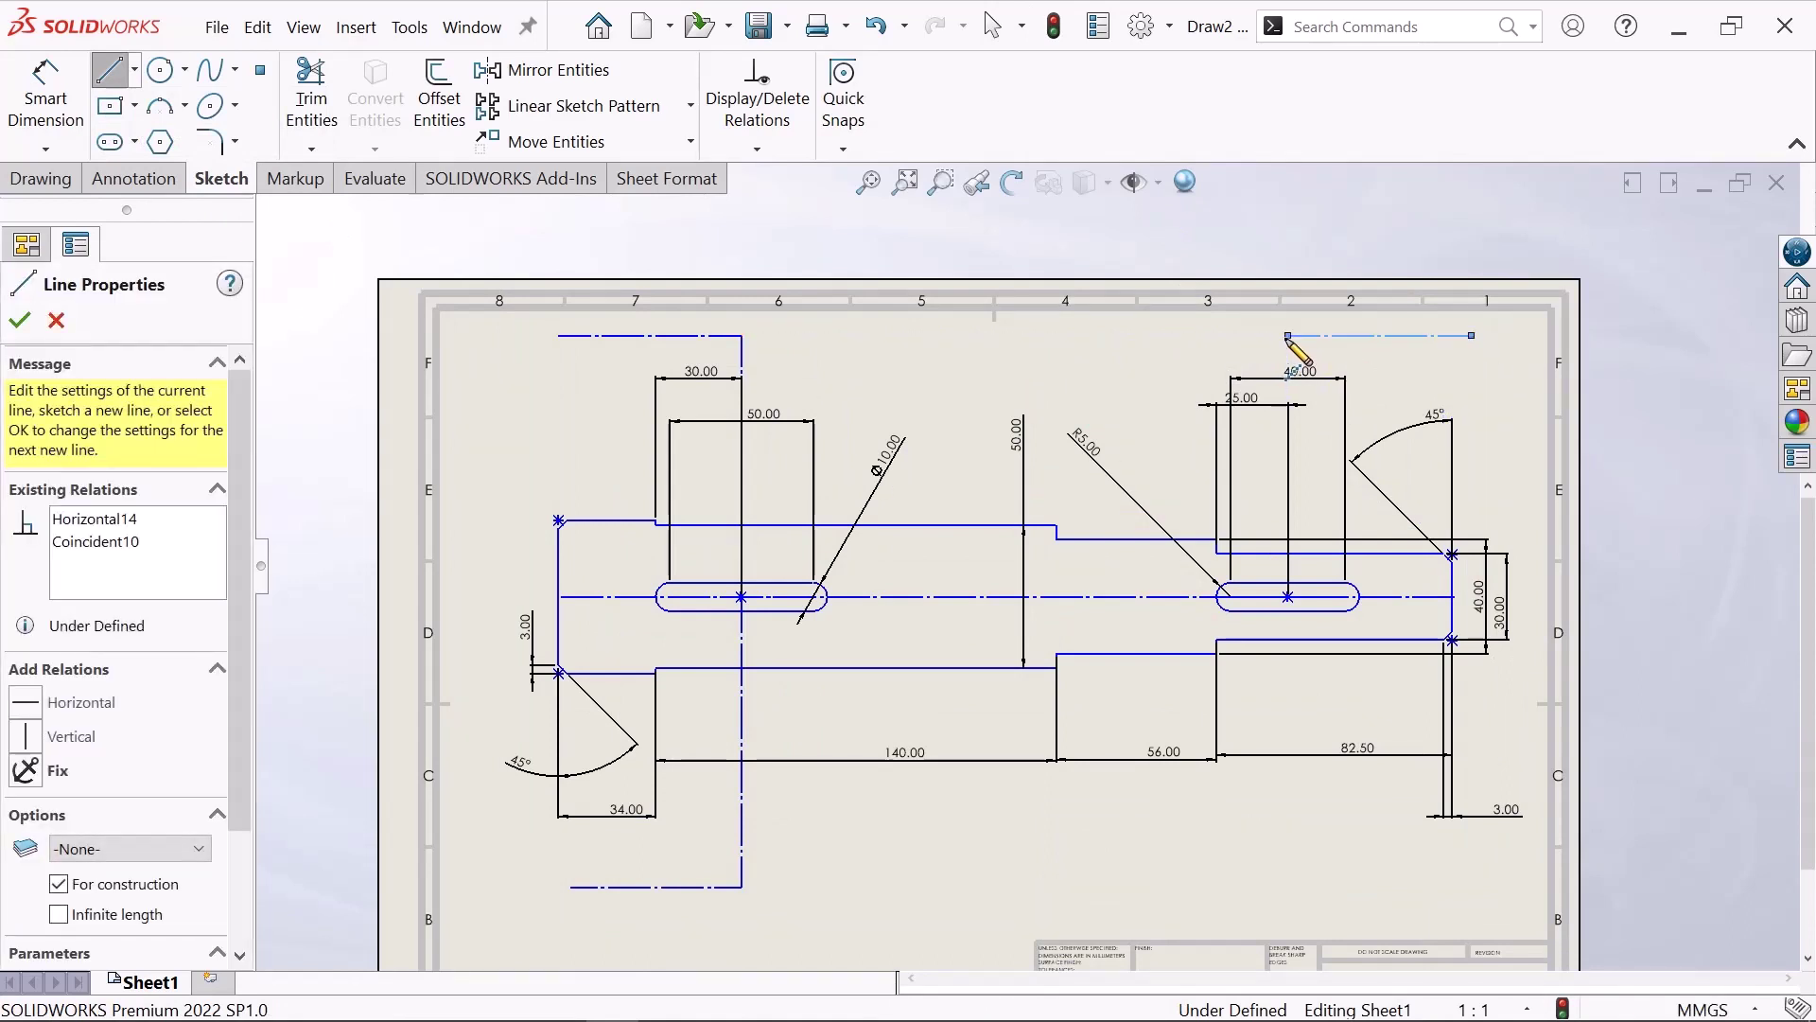
{"action": "left_click", "coordinate": [1288, 841]}
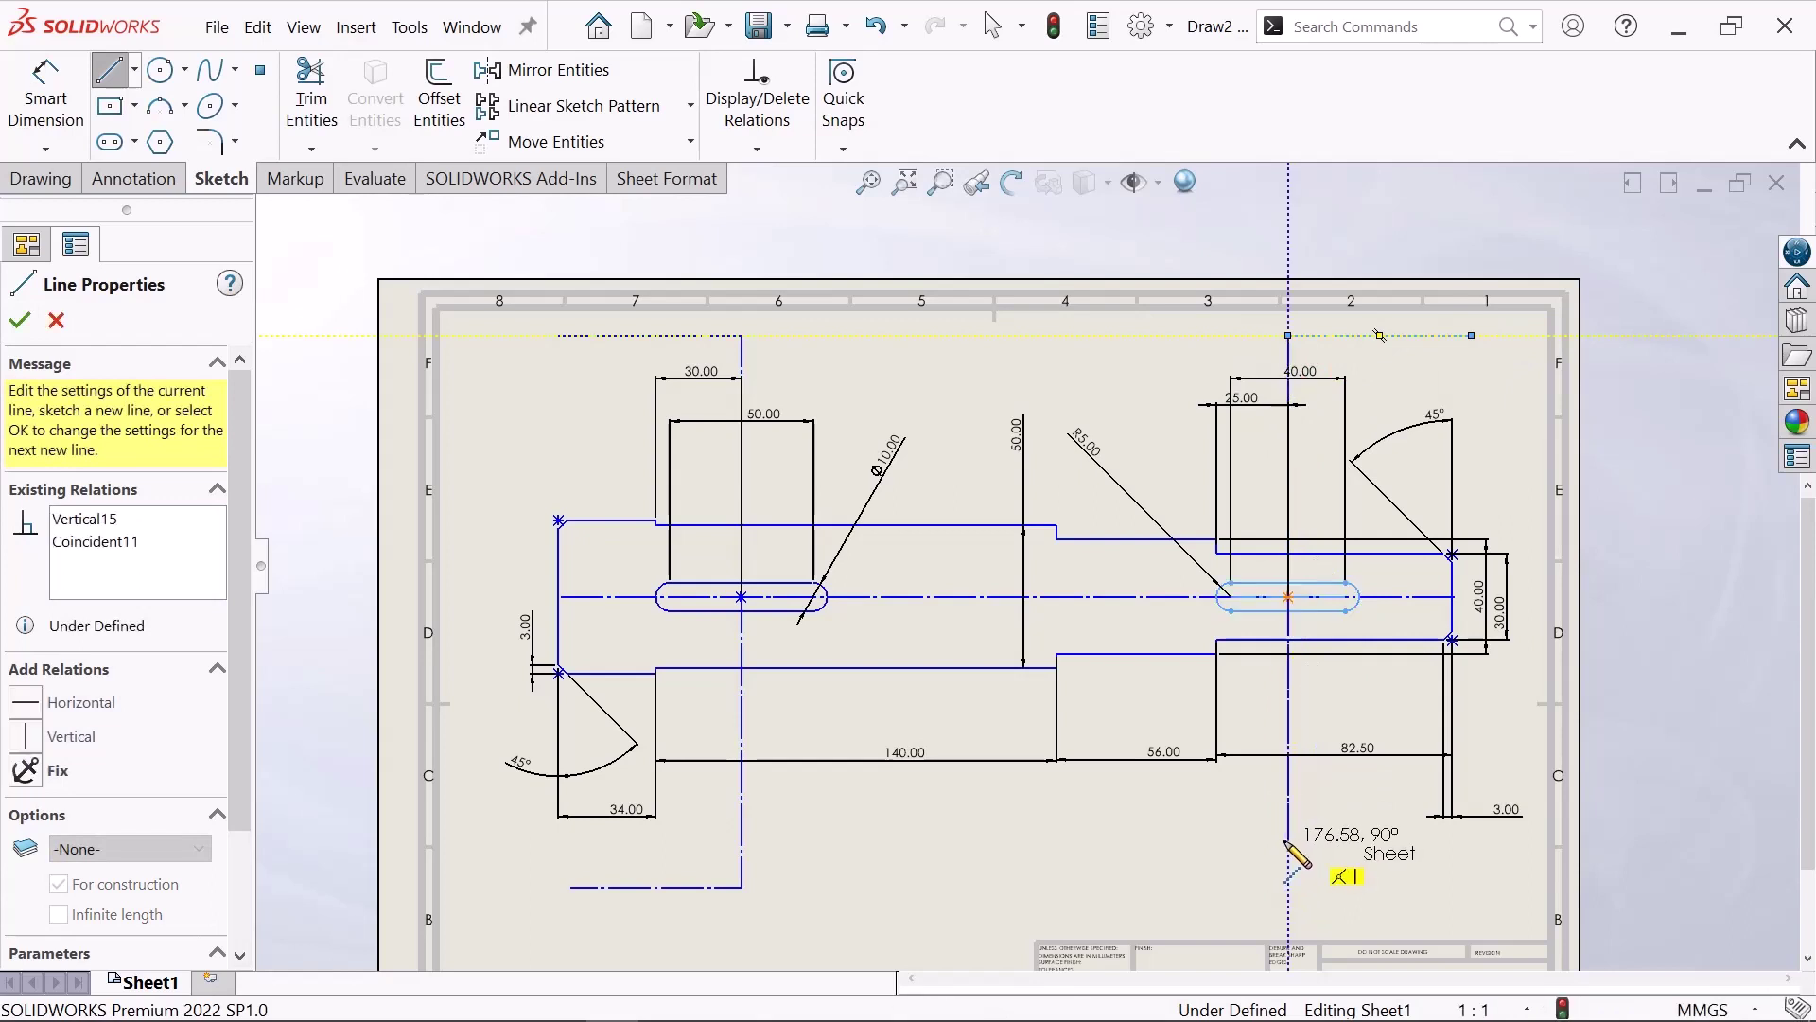
{"action": "left_click", "coordinate": [1362, 841]}
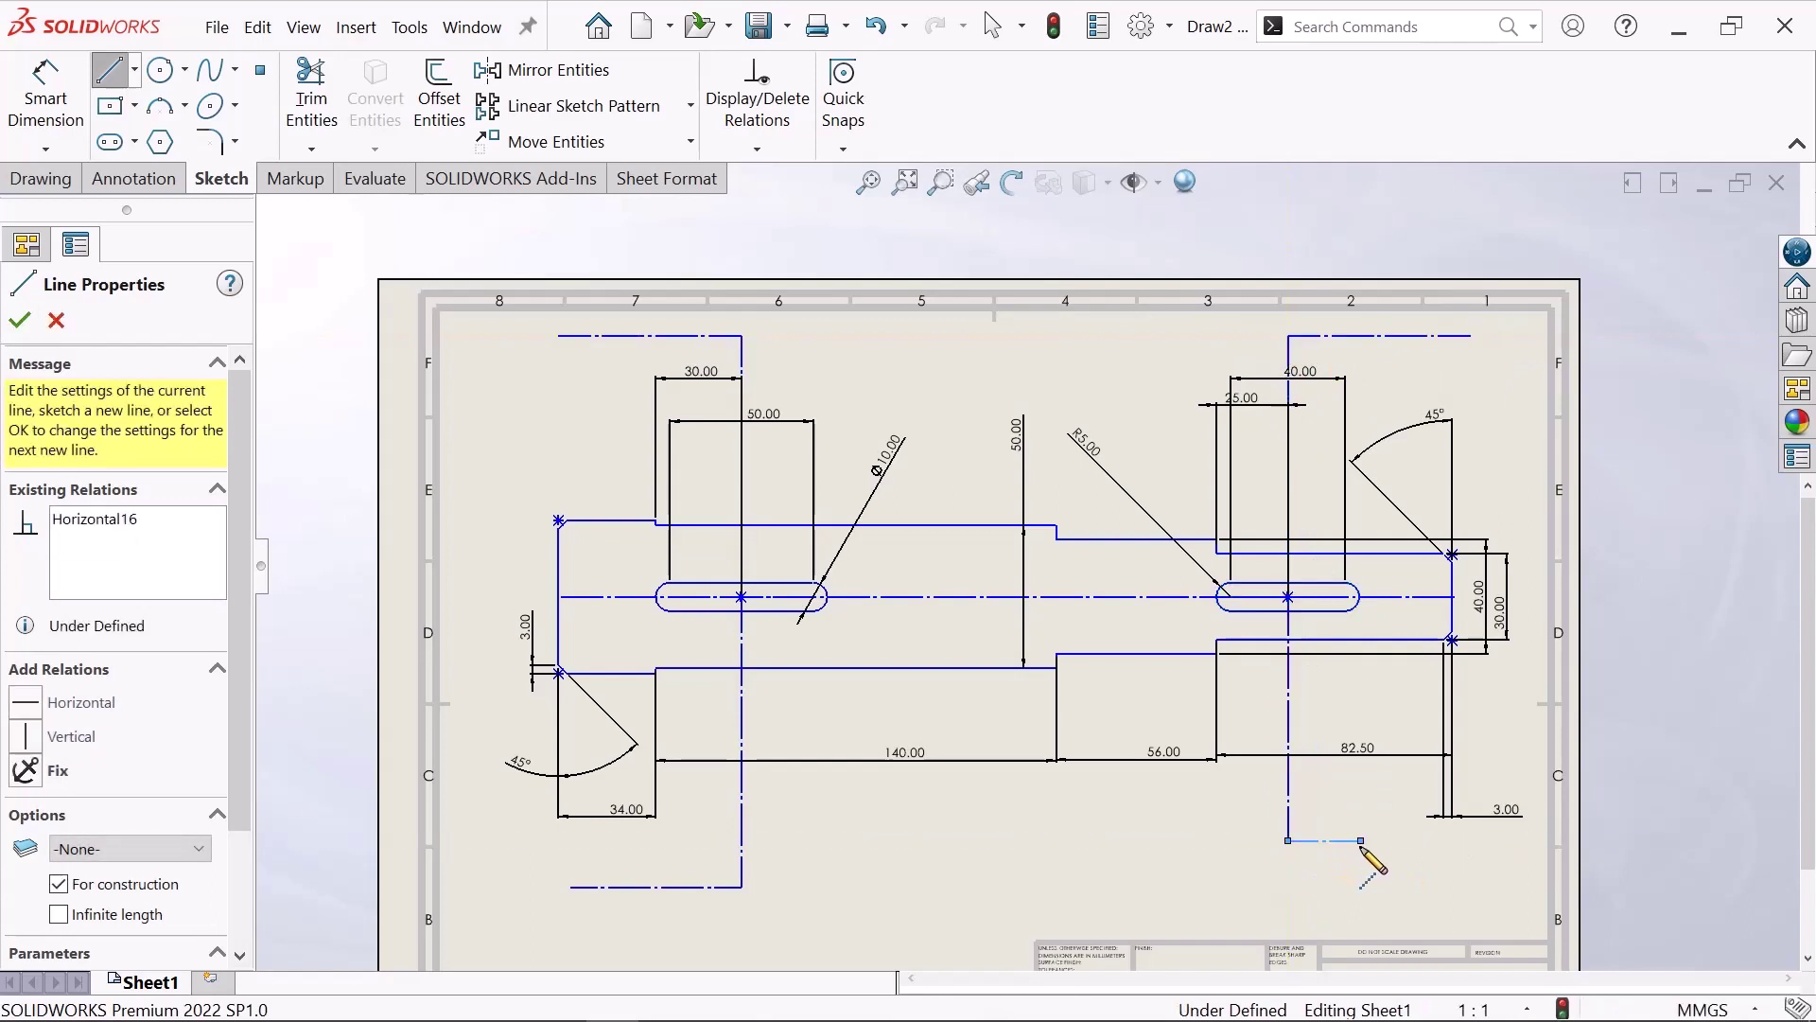
{"action": "right_click", "coordinate": [1364, 844]}
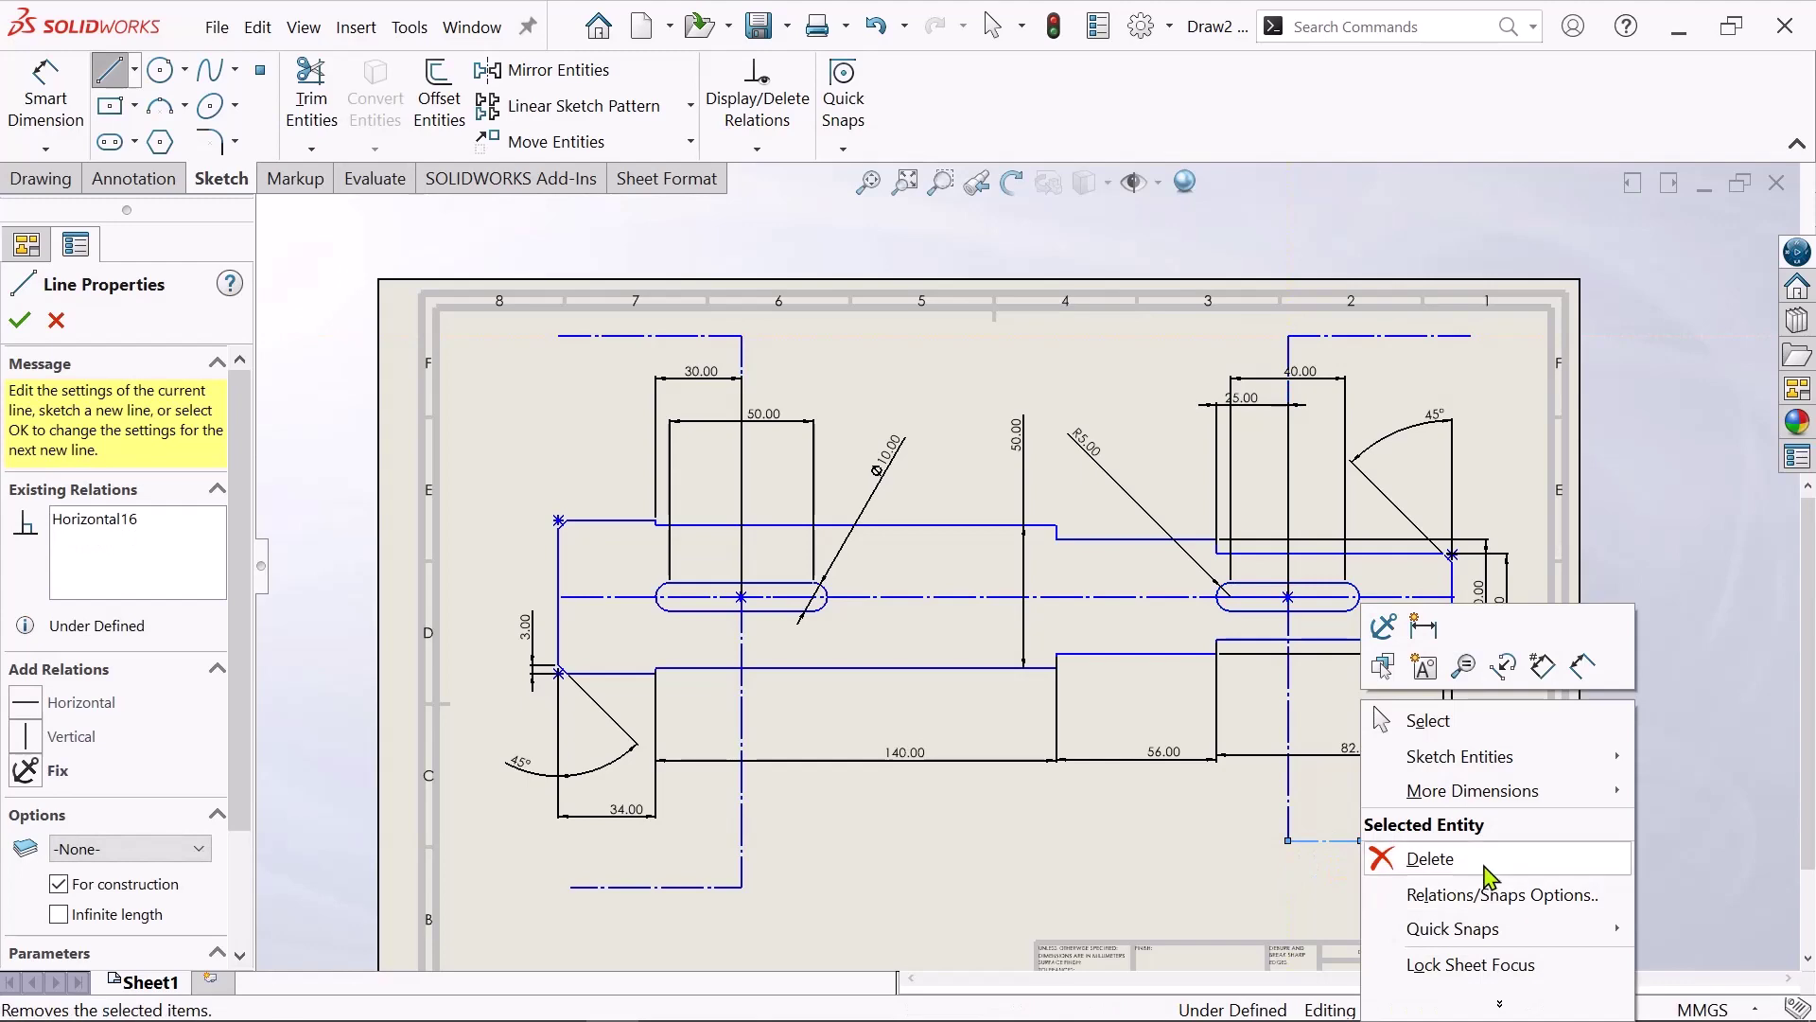
{"action": "left_click", "coordinate": [1513, 721]}
- Lower the right centreline's bottom leg to match the left one
{"action": "scroll", "coordinate": [1296, 653], "scroll_direction": "down", "scroll_amount": 1}
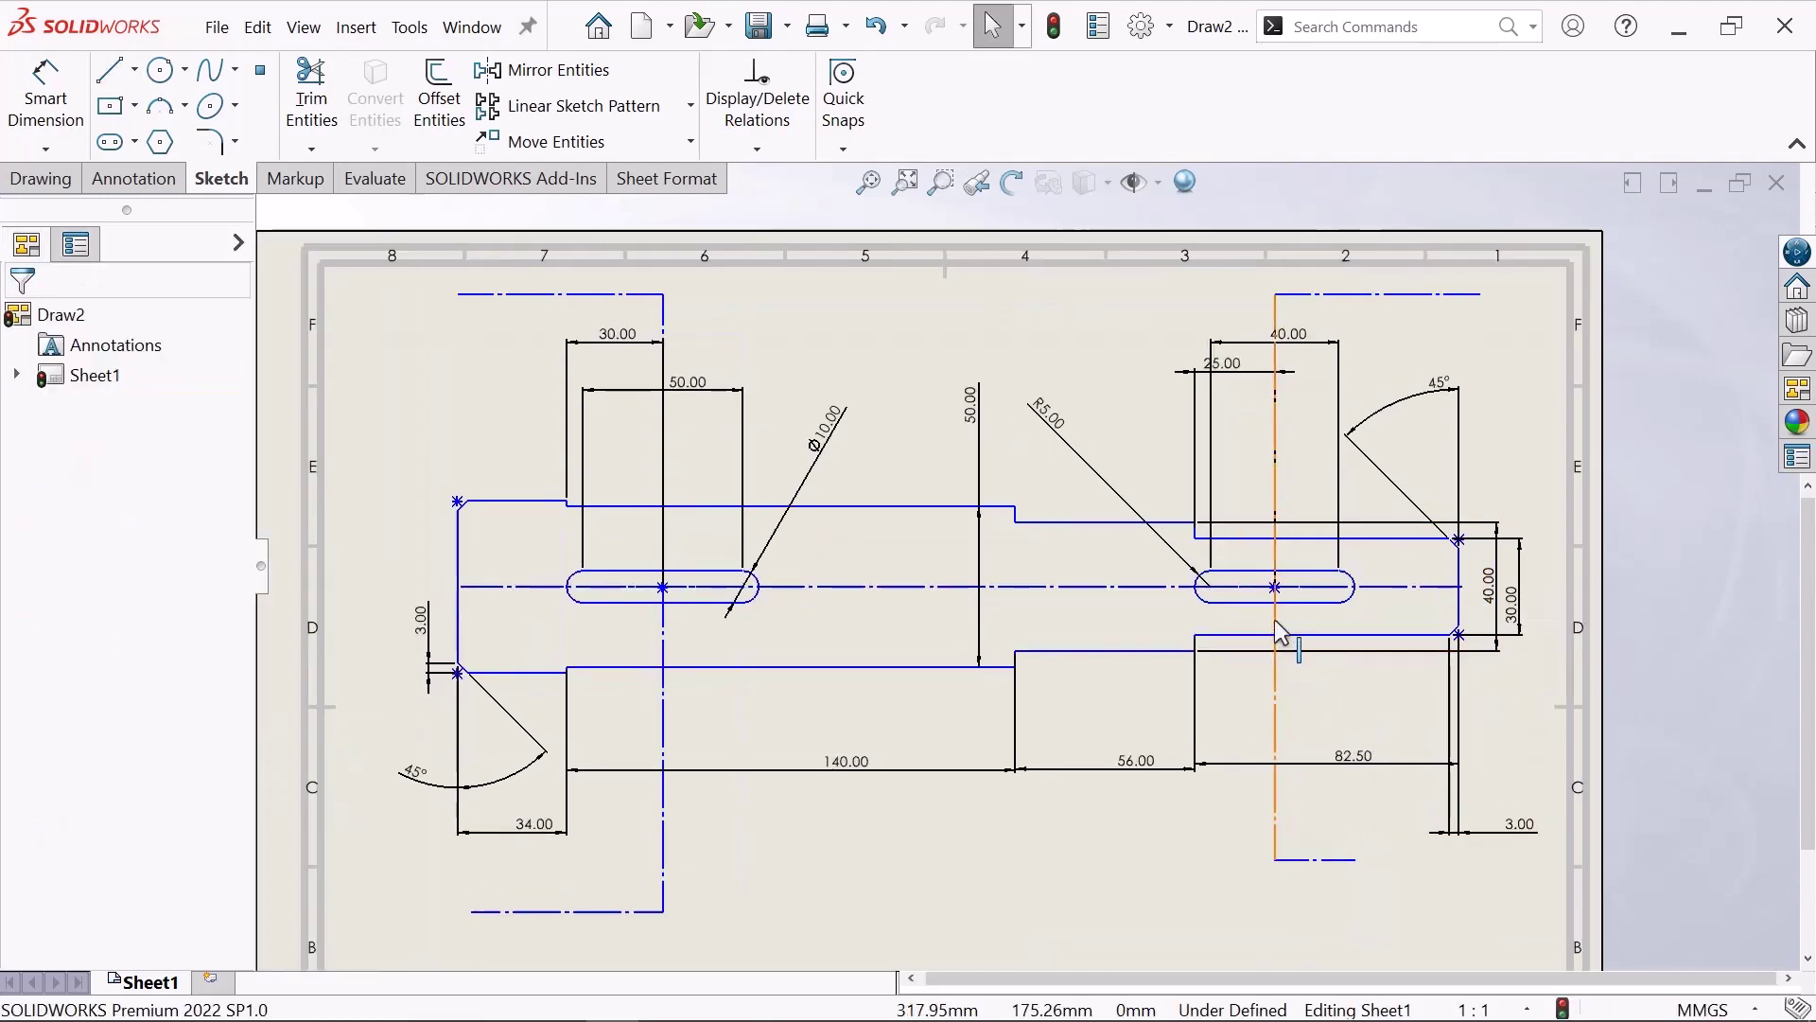
{"action": "scroll", "coordinate": [1291, 643], "scroll_direction": "up", "scroll_amount": 1}
{"action": "scroll", "coordinate": [1258, 629], "scroll_direction": "up", "scroll_amount": 1}
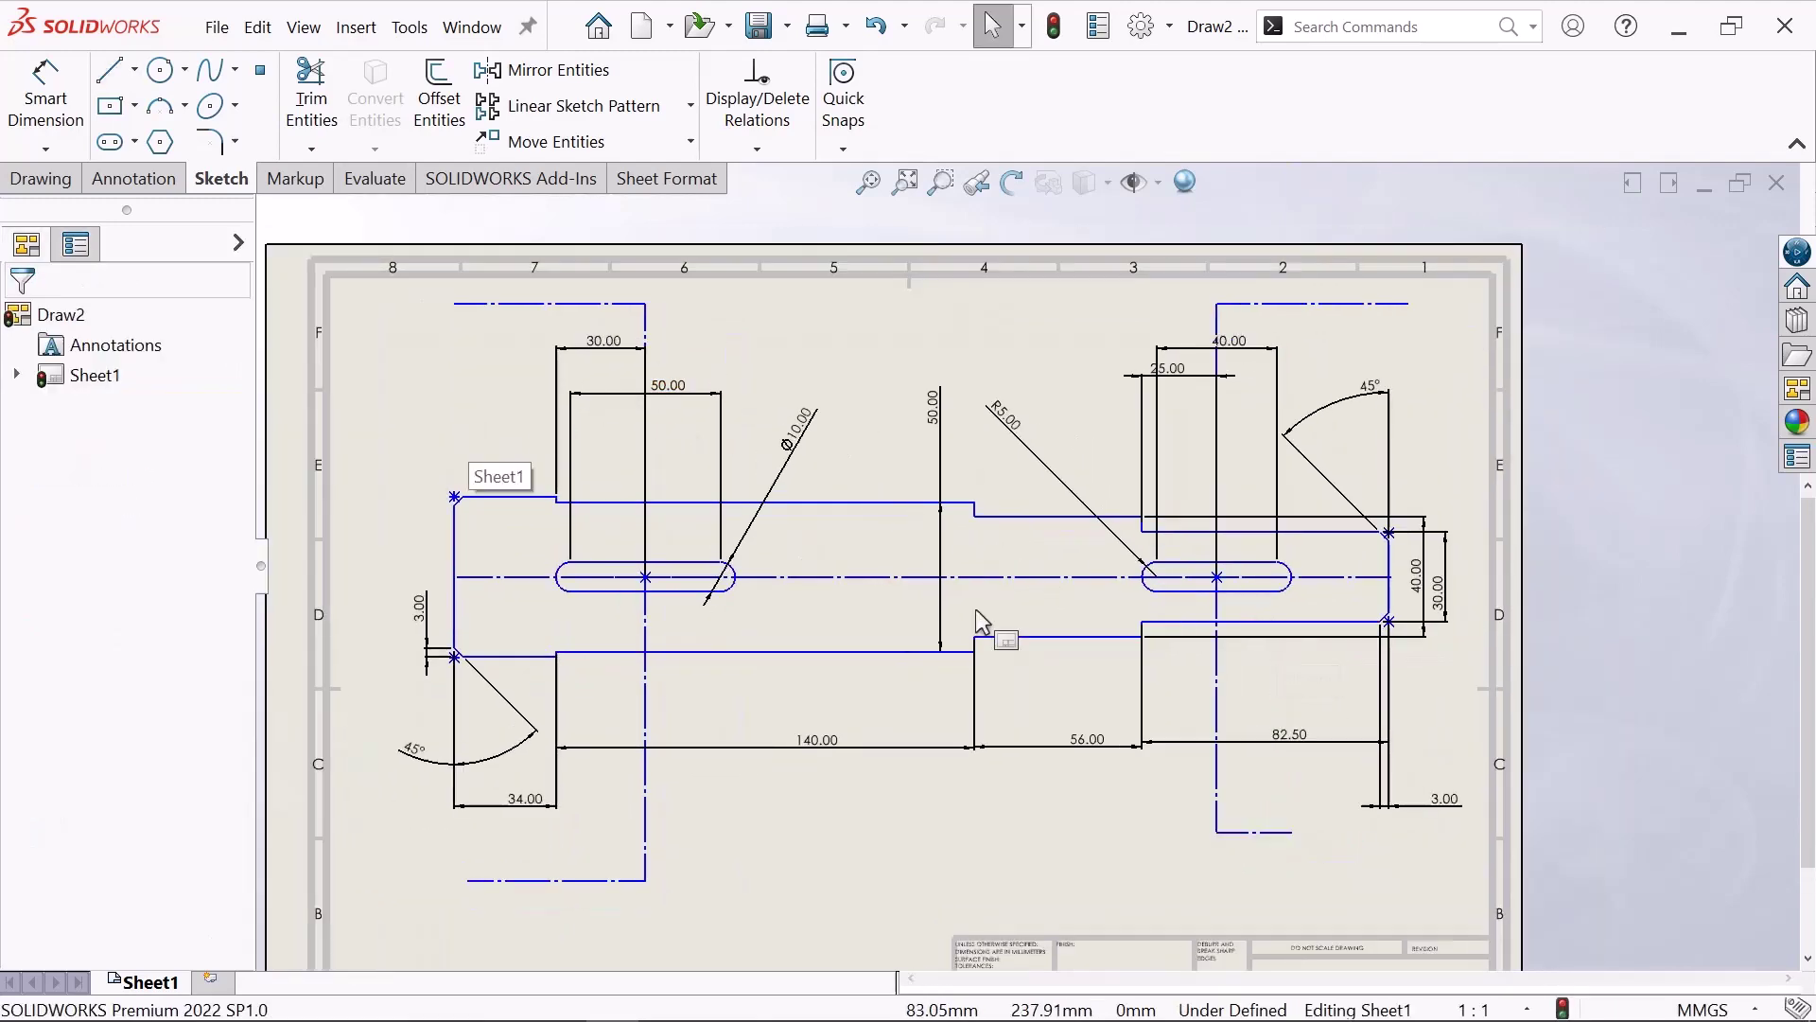
{"action": "left_click_drag", "start_coordinate": [1287, 886], "coordinate": [1293, 907]}
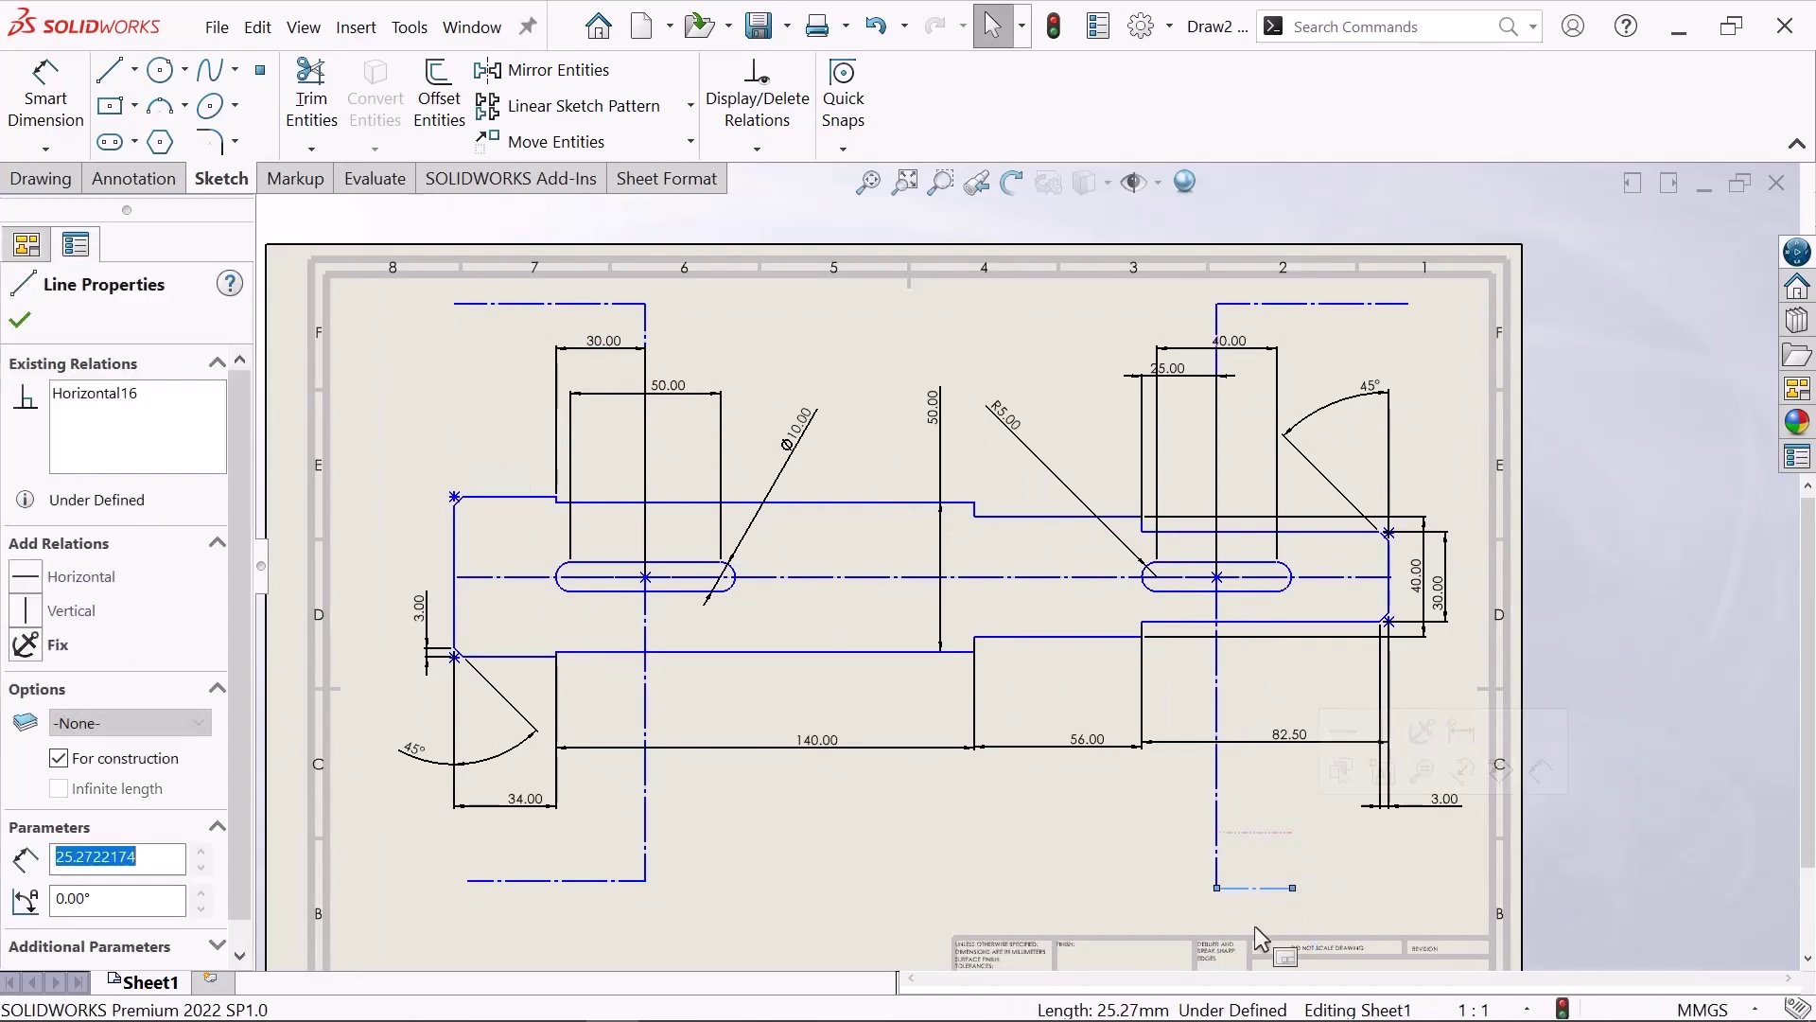
{"action": "left_click", "coordinate": [974, 856]}
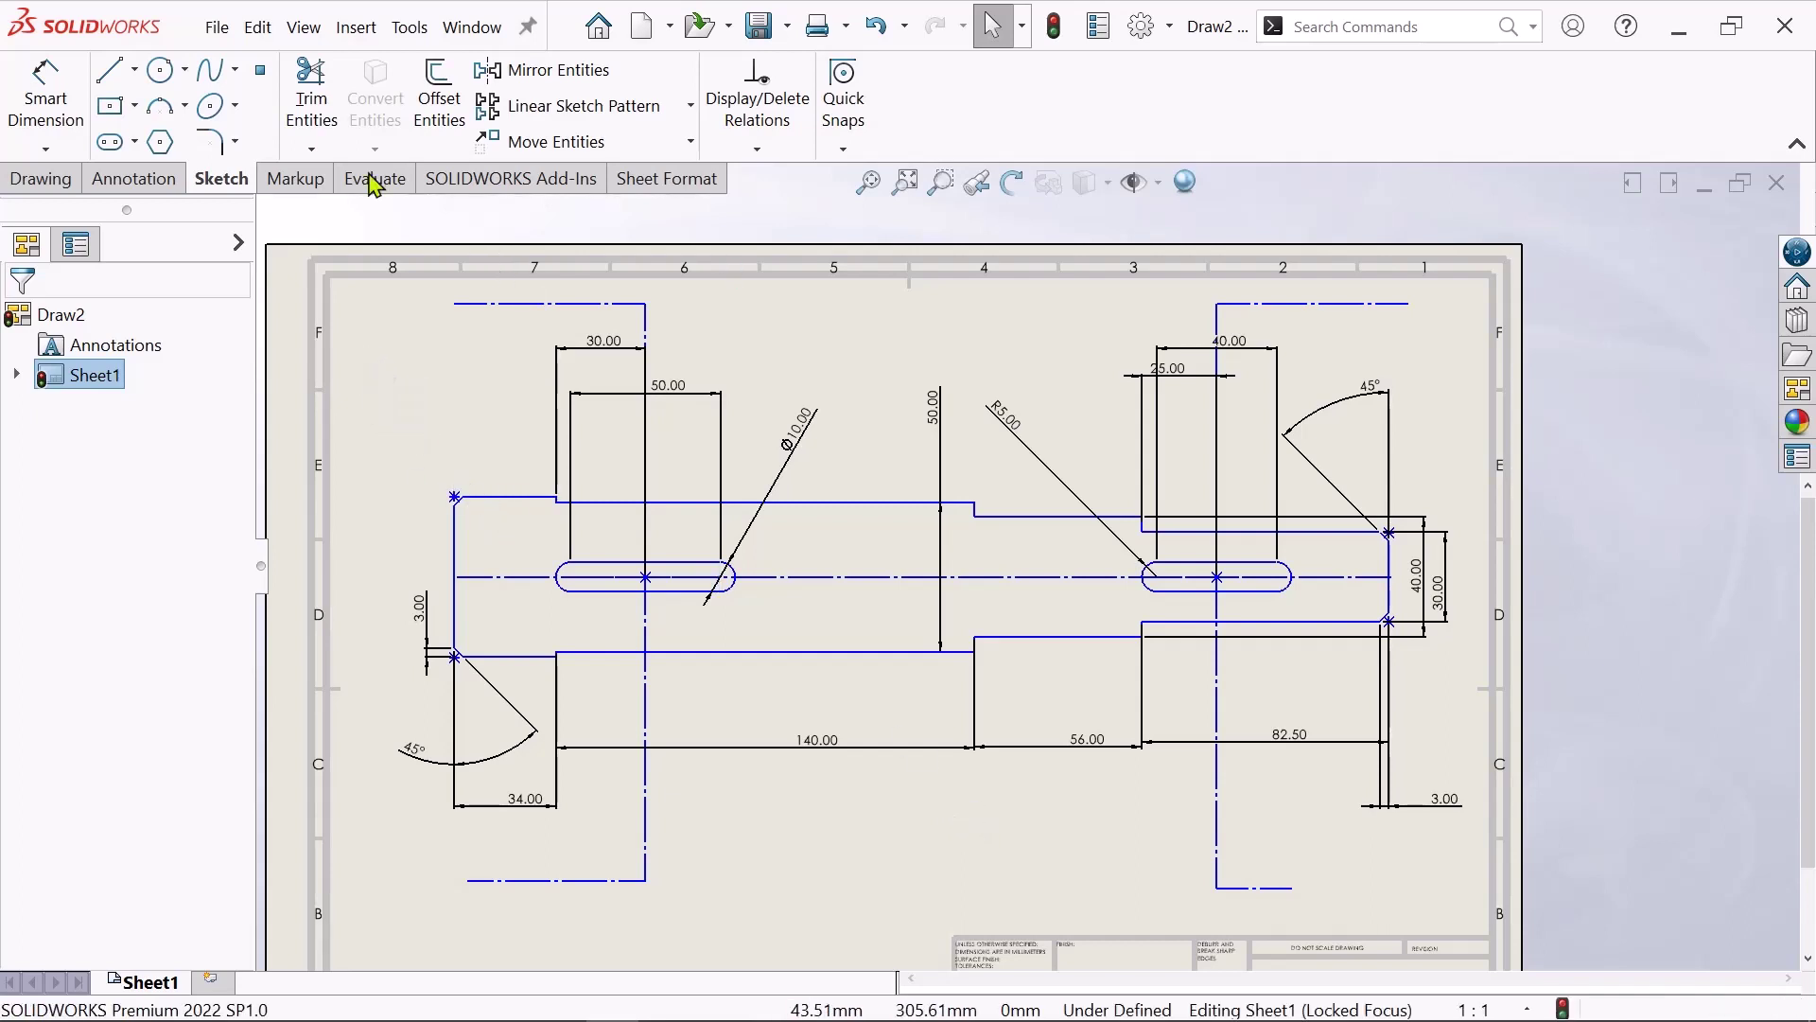
- Place an empty Note from the Annotation tools near the sheet's top-left corner
{"action": "left_click", "coordinate": [159, 187]}
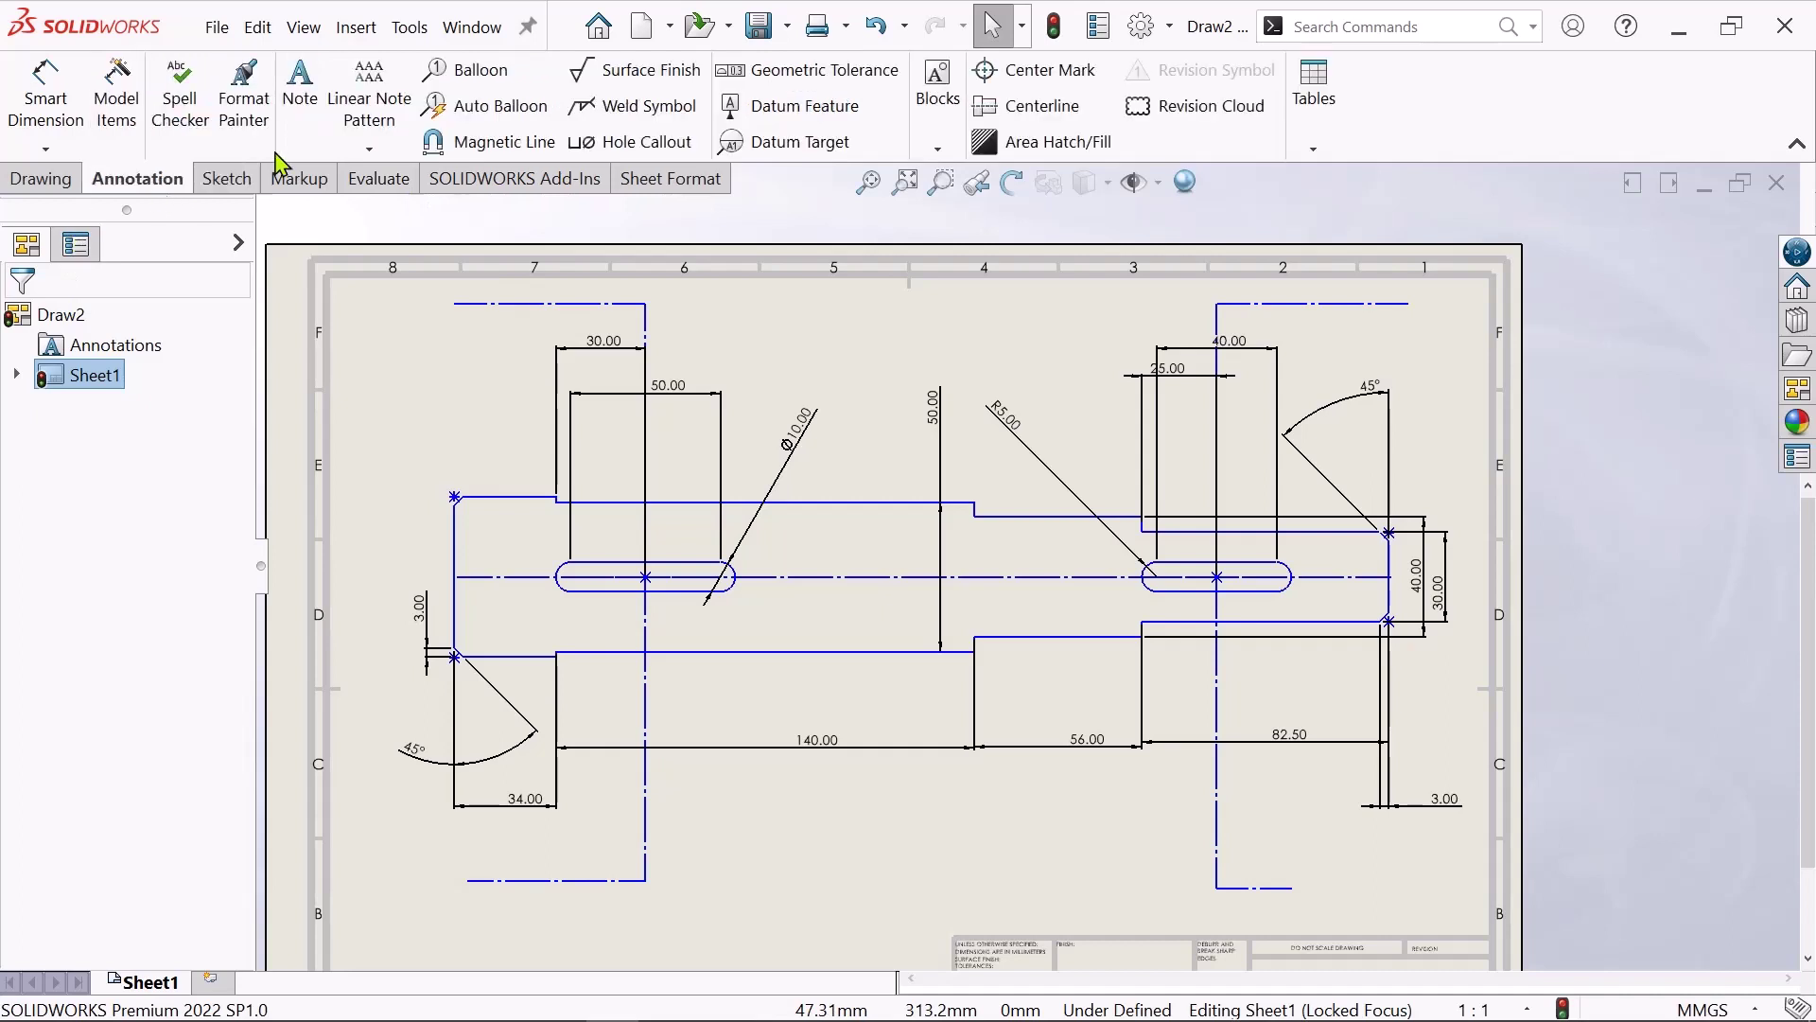
{"action": "left_click", "coordinate": [301, 103]}
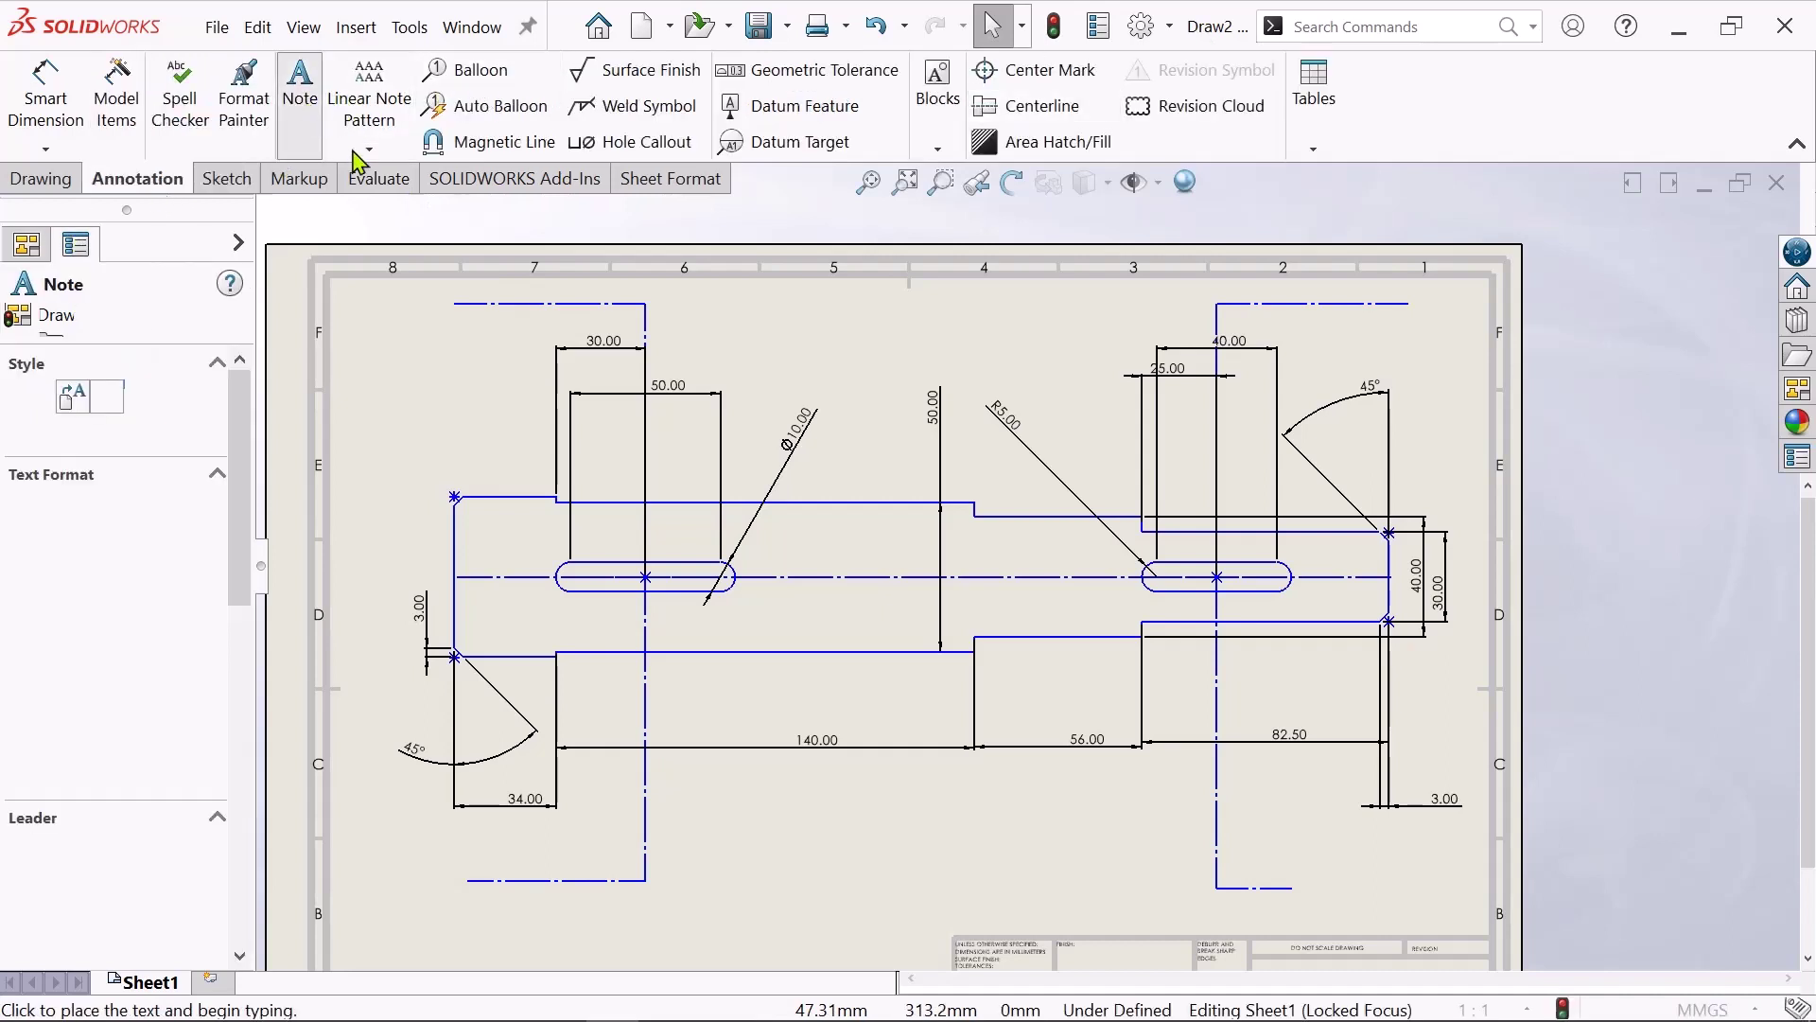
{"action": "left_click", "coordinate": [401, 342]}
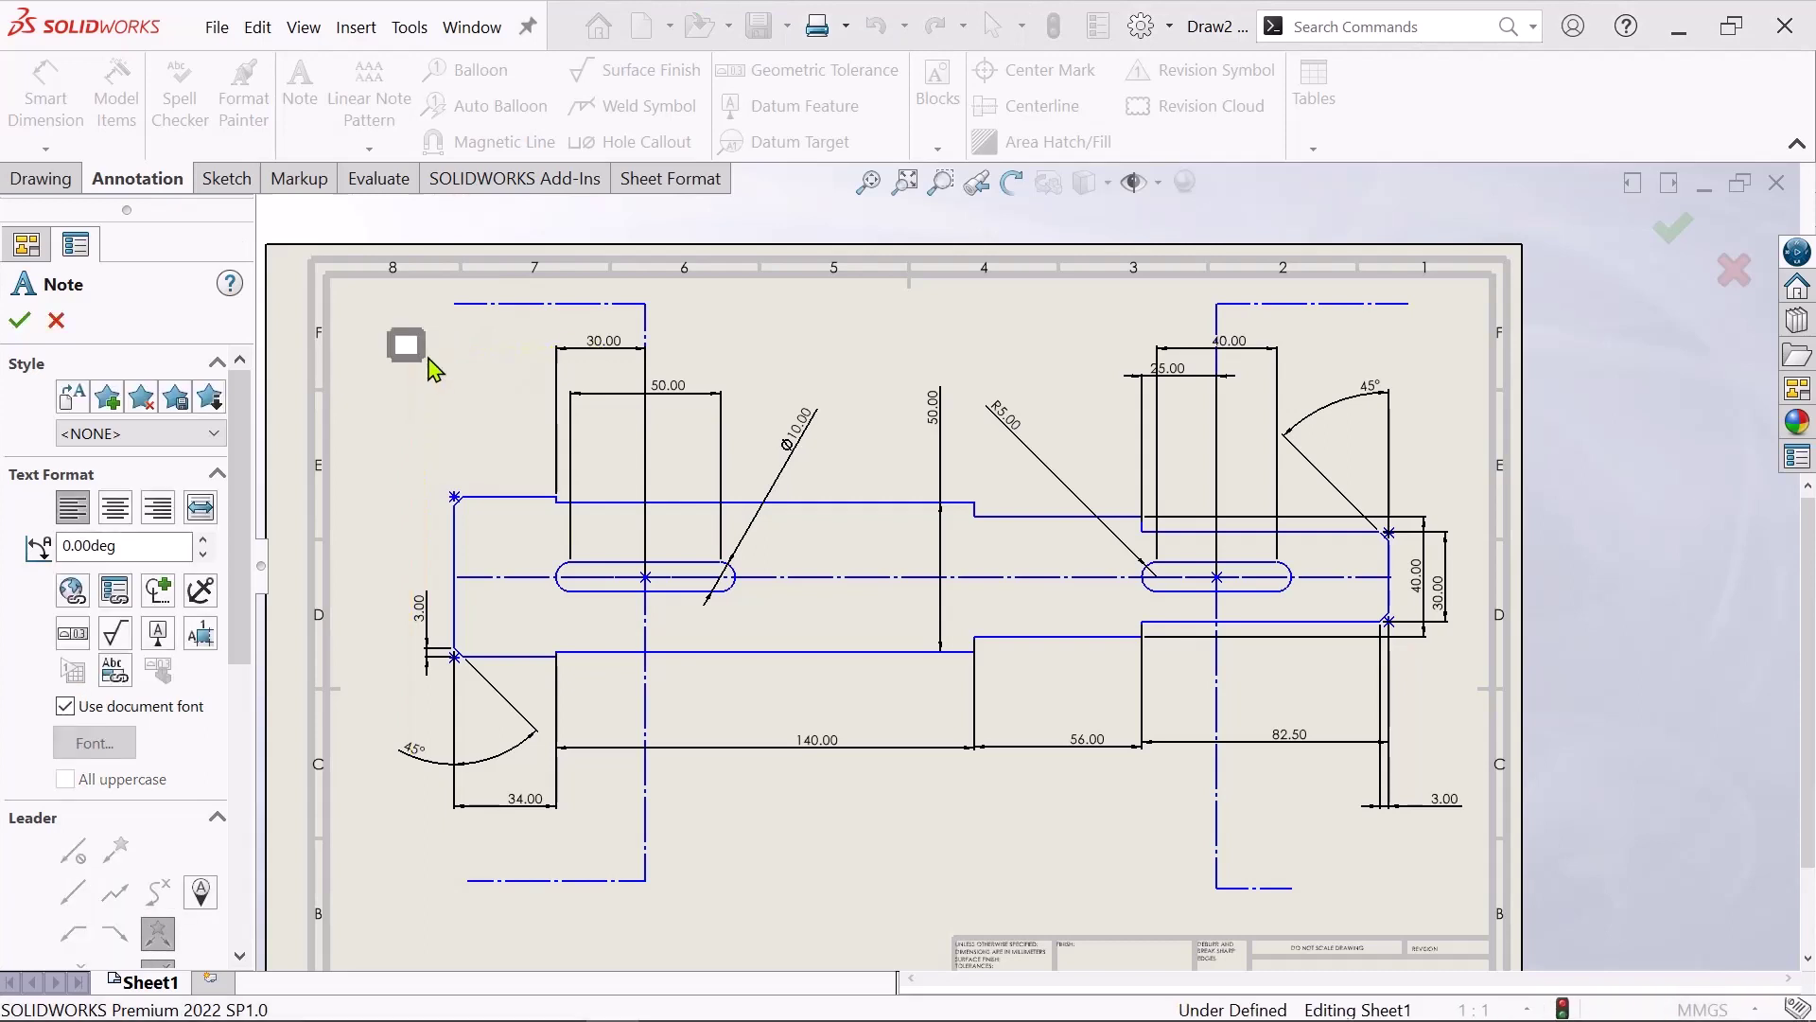
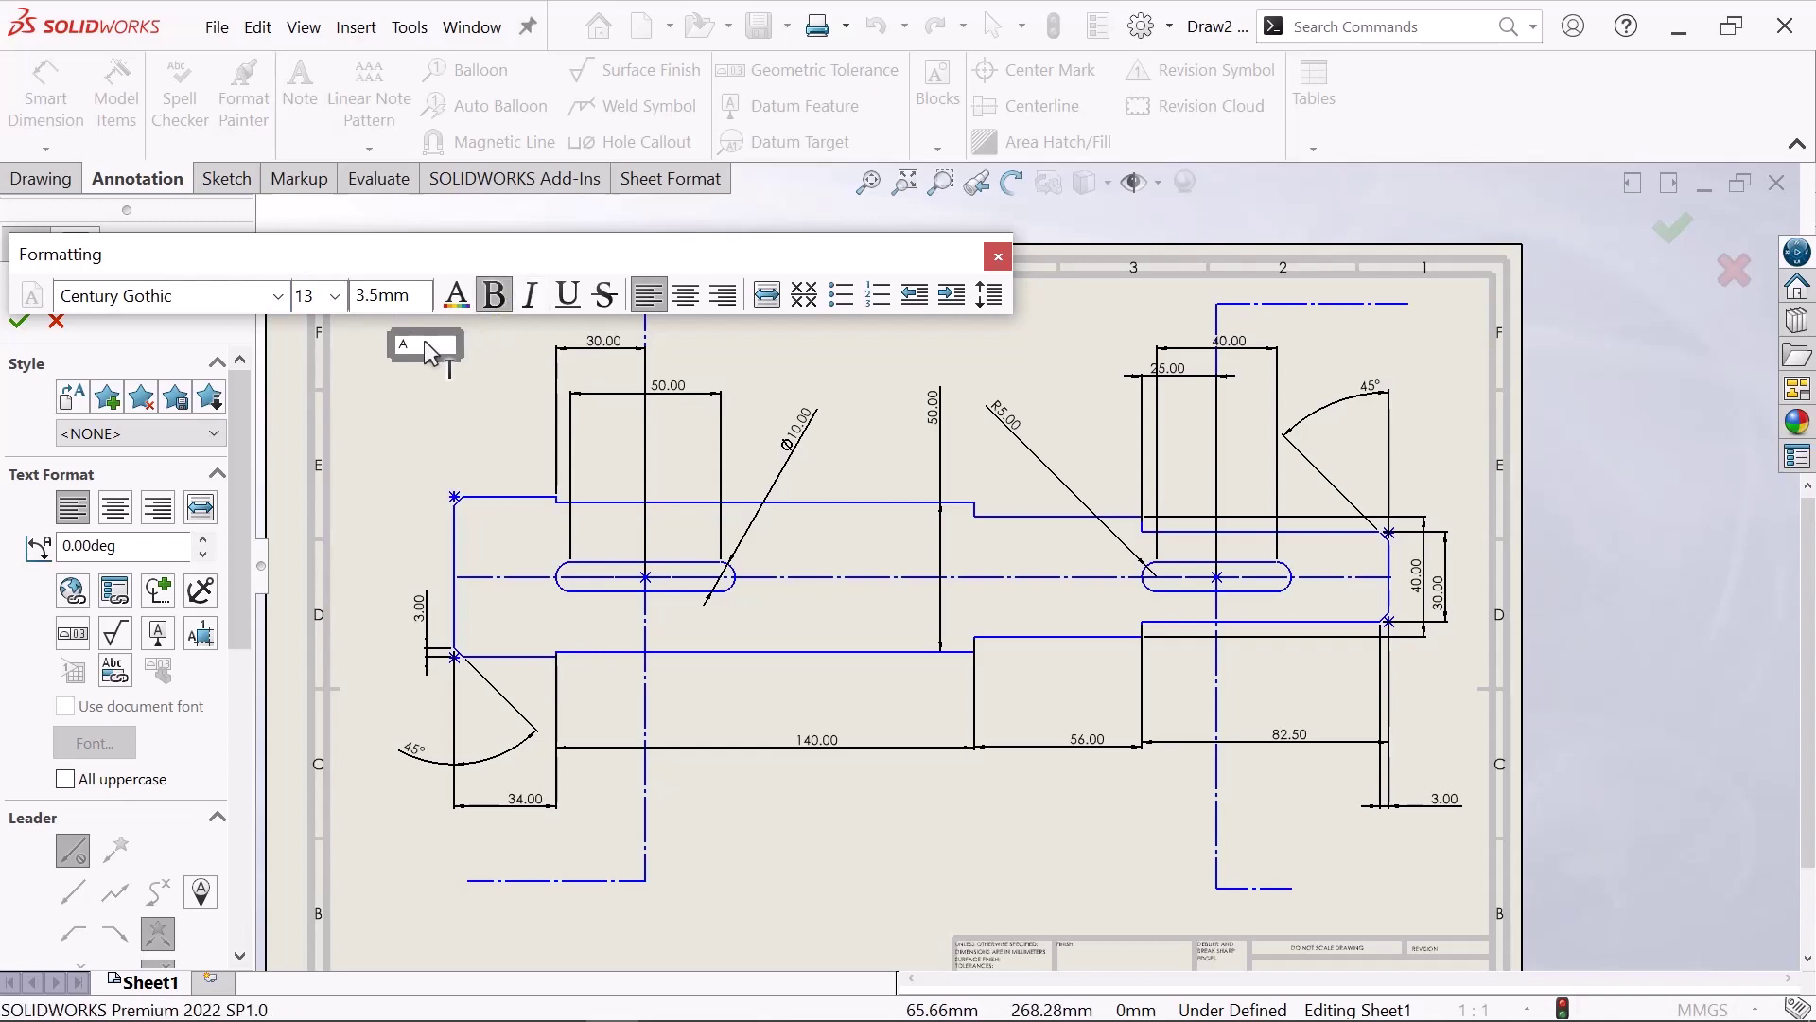
- Make the section label A non-bold at font size 36 and confirm the note
{"action": "key", "text": "ctrl+b"}
{"action": "scroll", "coordinate": [405, 343], "scroll_direction": "down", "scroll_amount": 2}
{"action": "scroll", "coordinate": [411, 342], "scroll_direction": "down", "scroll_amount": 2}
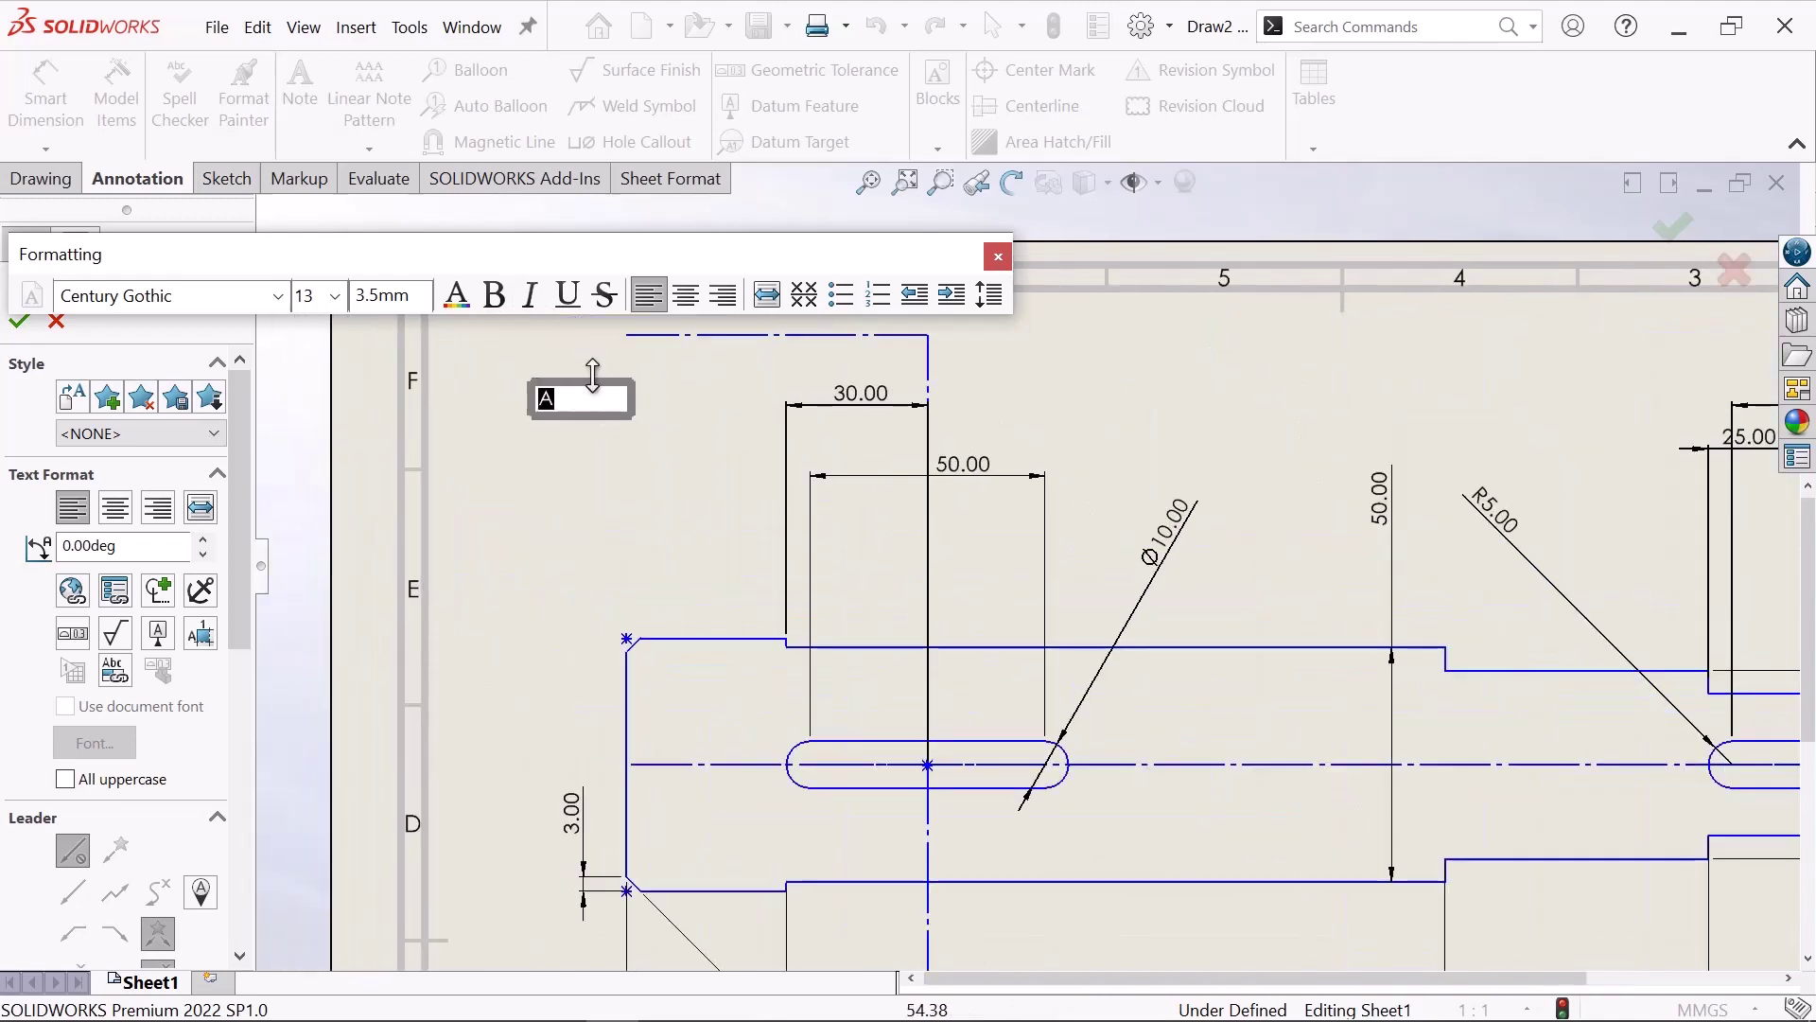
{"action": "left_click", "coordinate": [336, 296]}
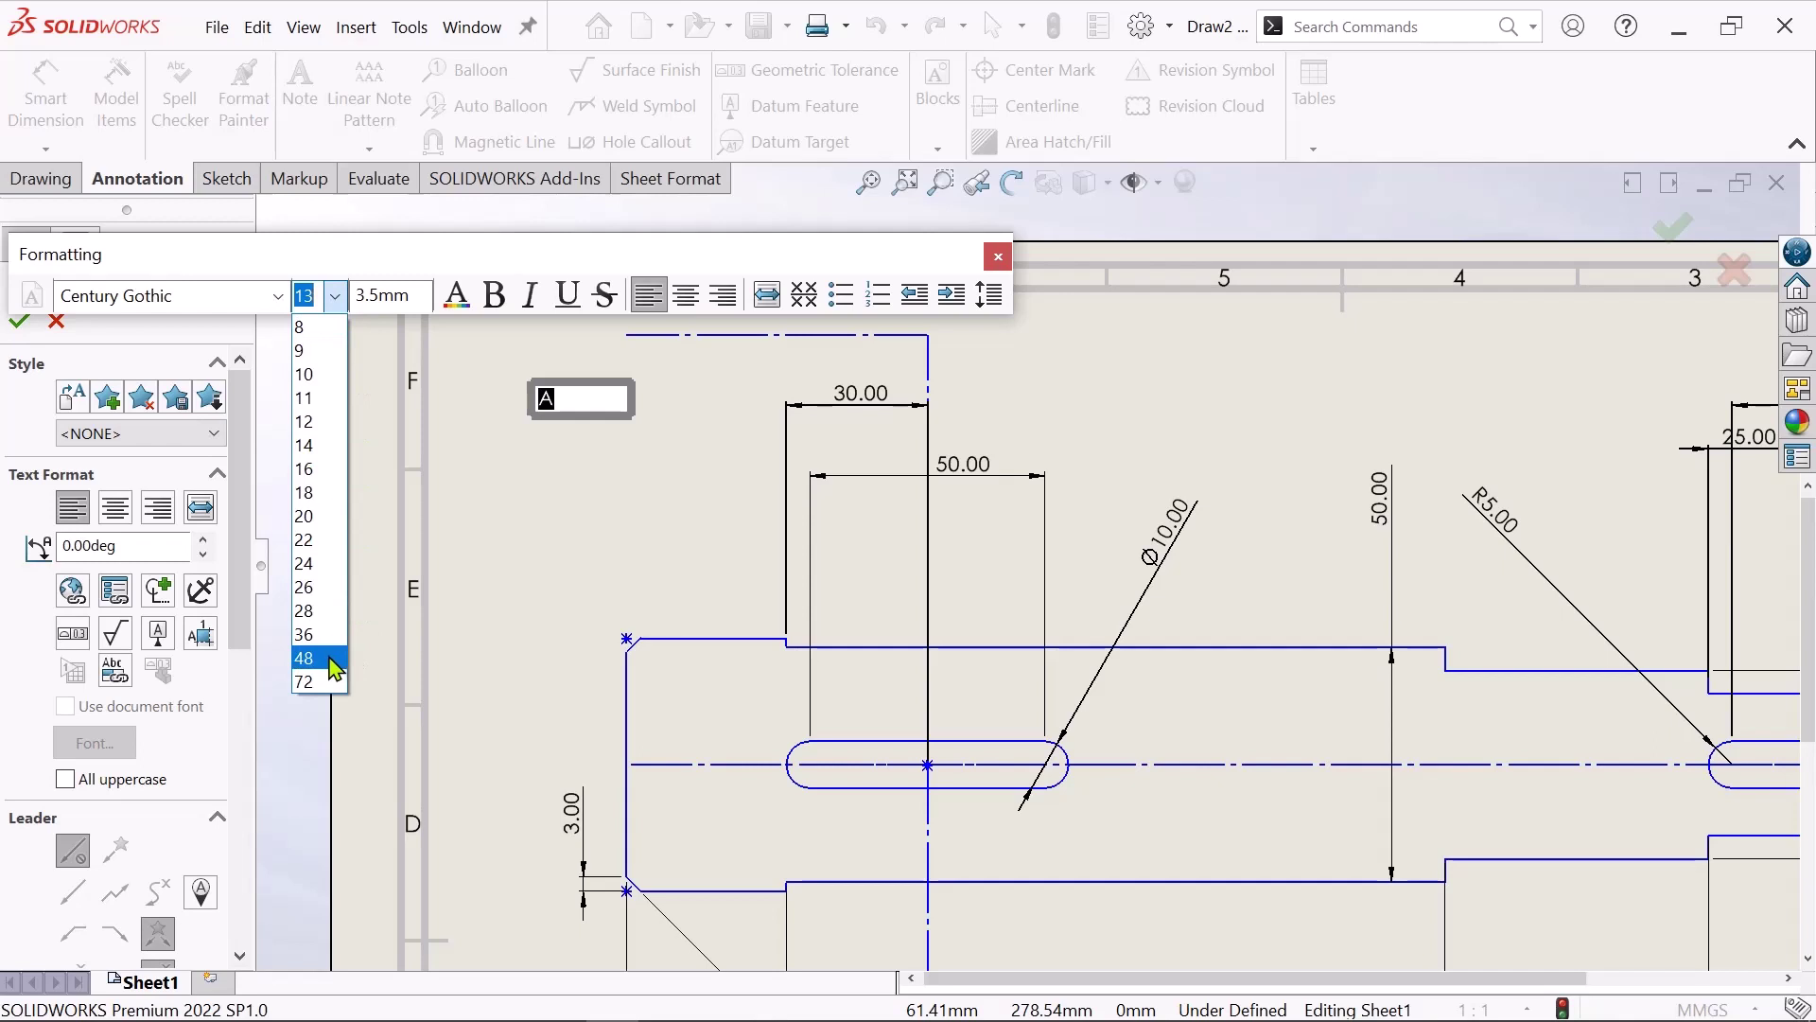
{"action": "left_click", "coordinate": [333, 637]}
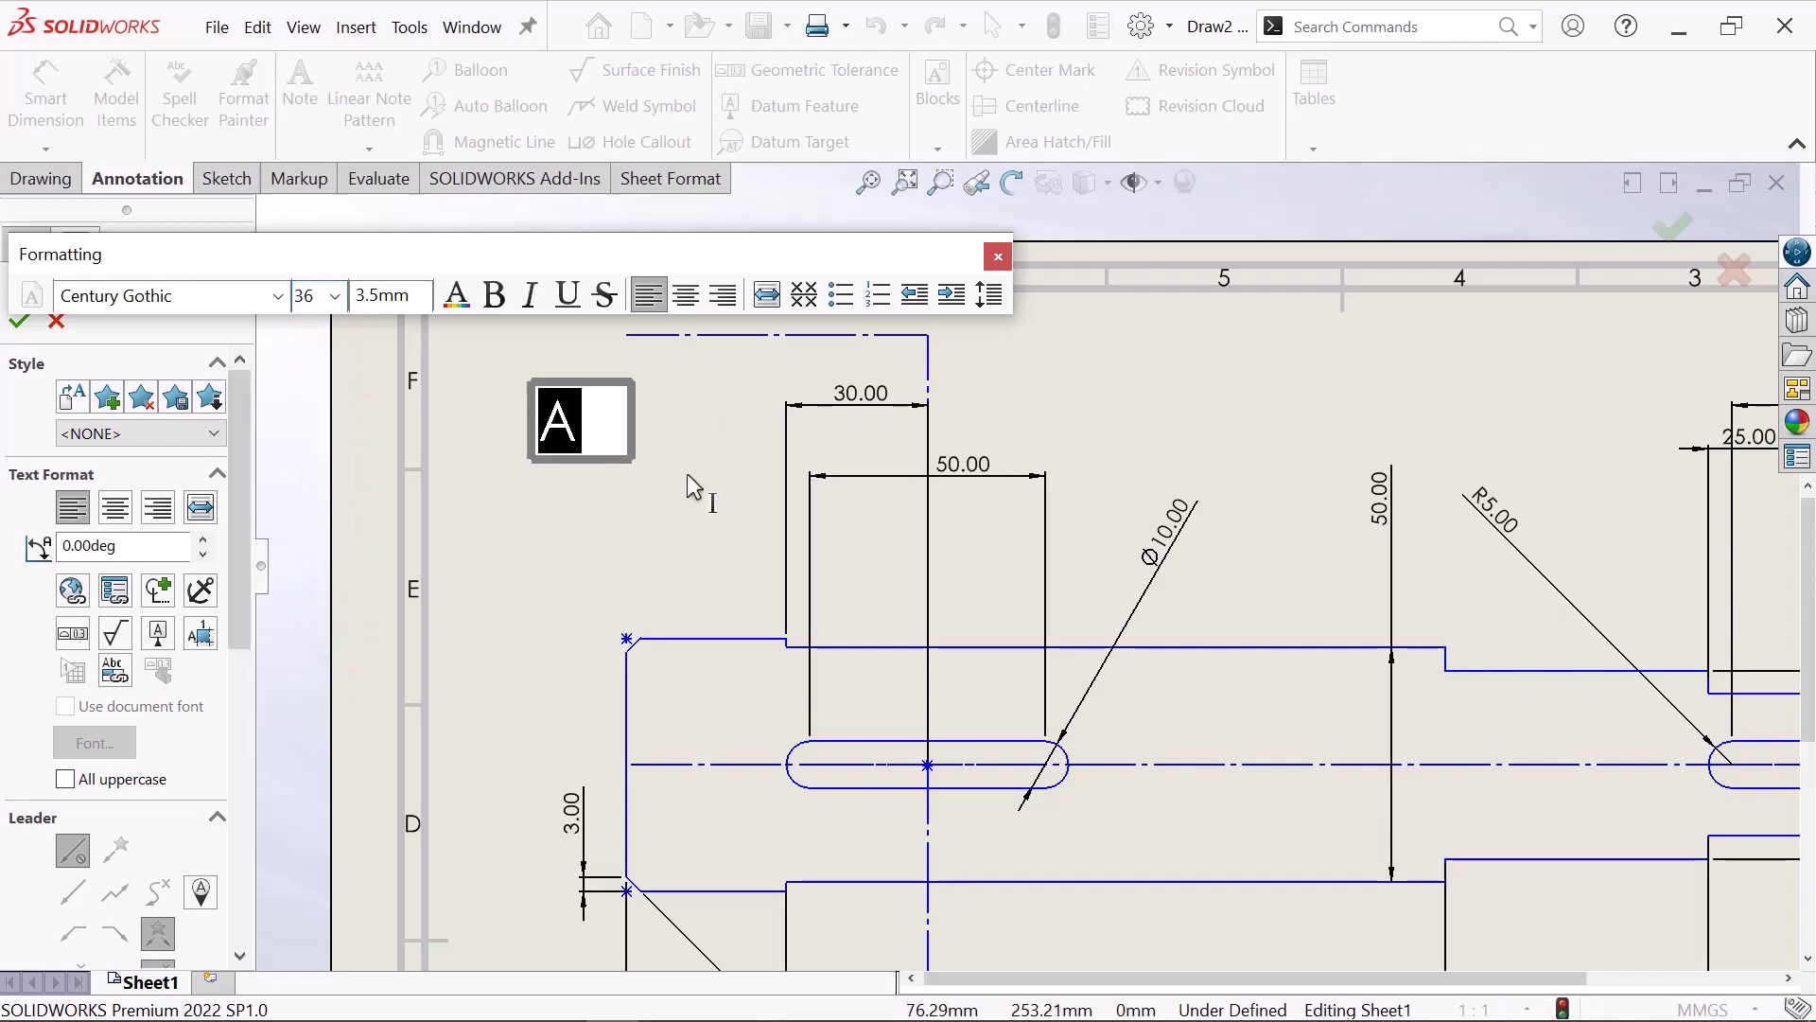
{"action": "left_click", "coordinate": [18, 322]}
{"action": "scroll", "coordinate": [707, 538], "scroll_direction": "down", "scroll_amount": 3}
- Start a new text note placed just above the title block
{"action": "scroll", "coordinate": [1010, 755], "scroll_direction": "down", "scroll_amount": 2}
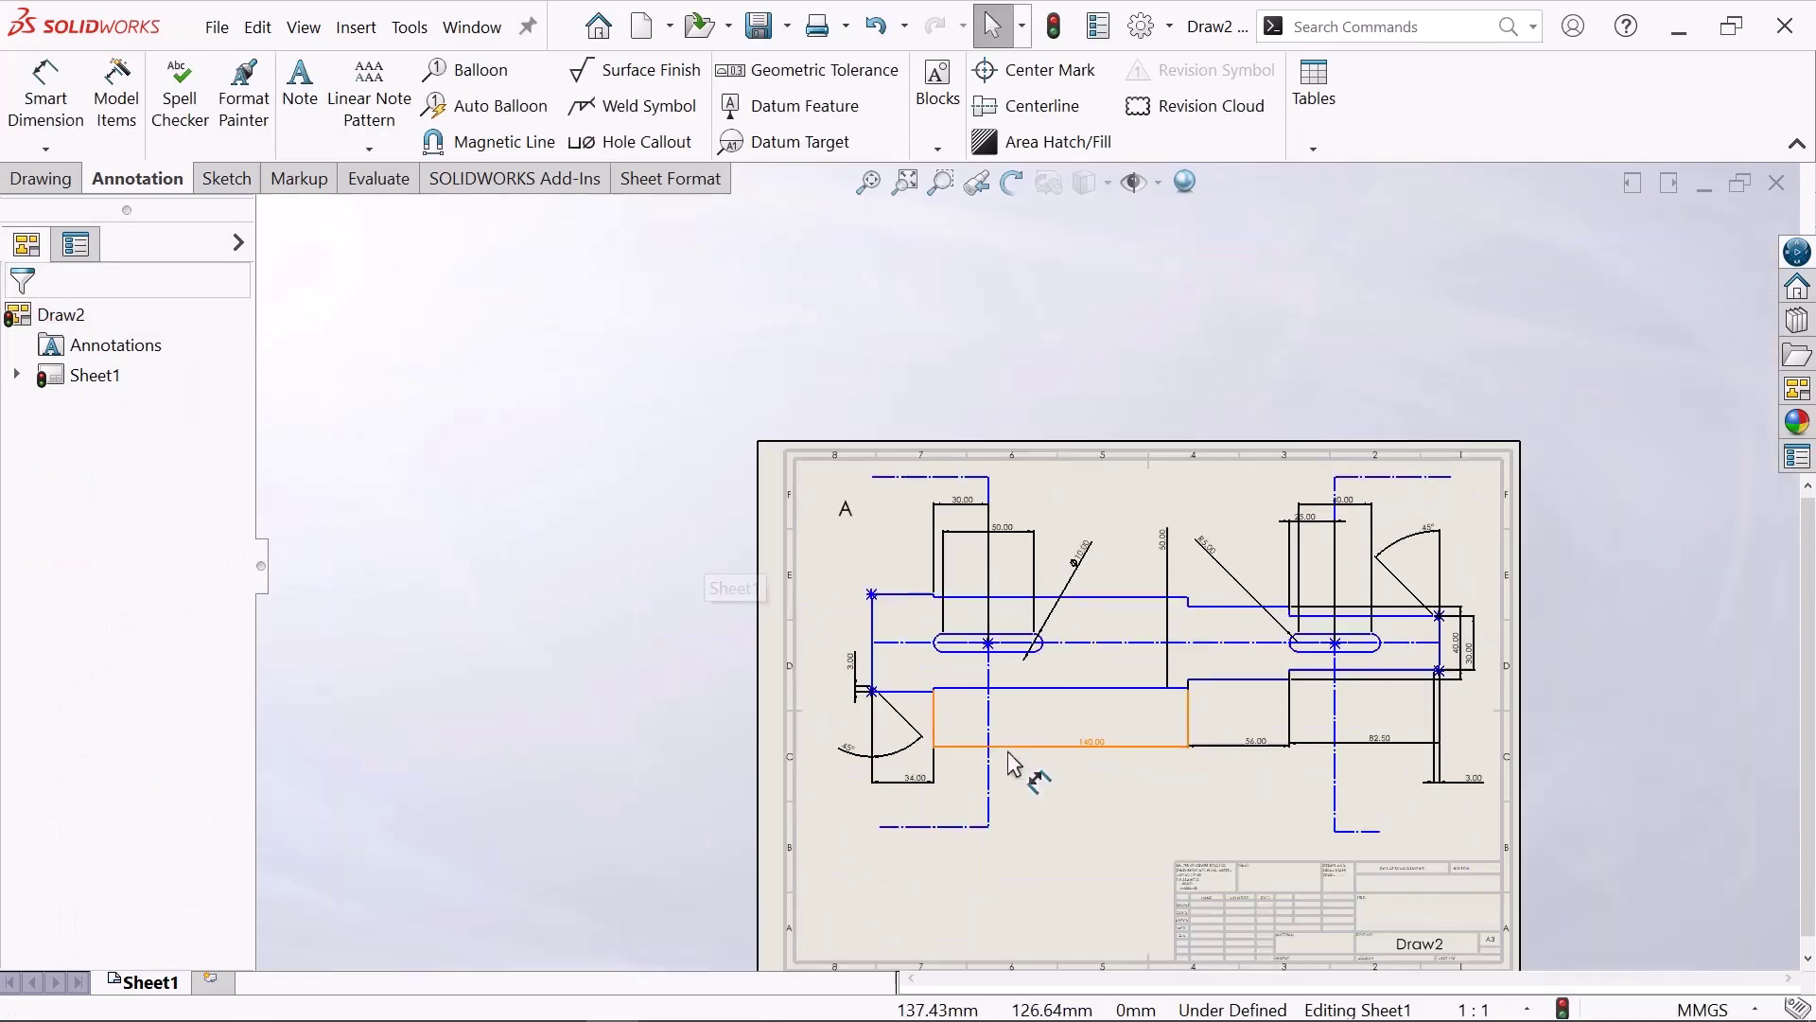
{"action": "scroll", "coordinate": [929, 830], "scroll_direction": "up", "scroll_amount": 1}
{"action": "scroll", "coordinate": [925, 820], "scroll_direction": "up", "scroll_amount": 1}
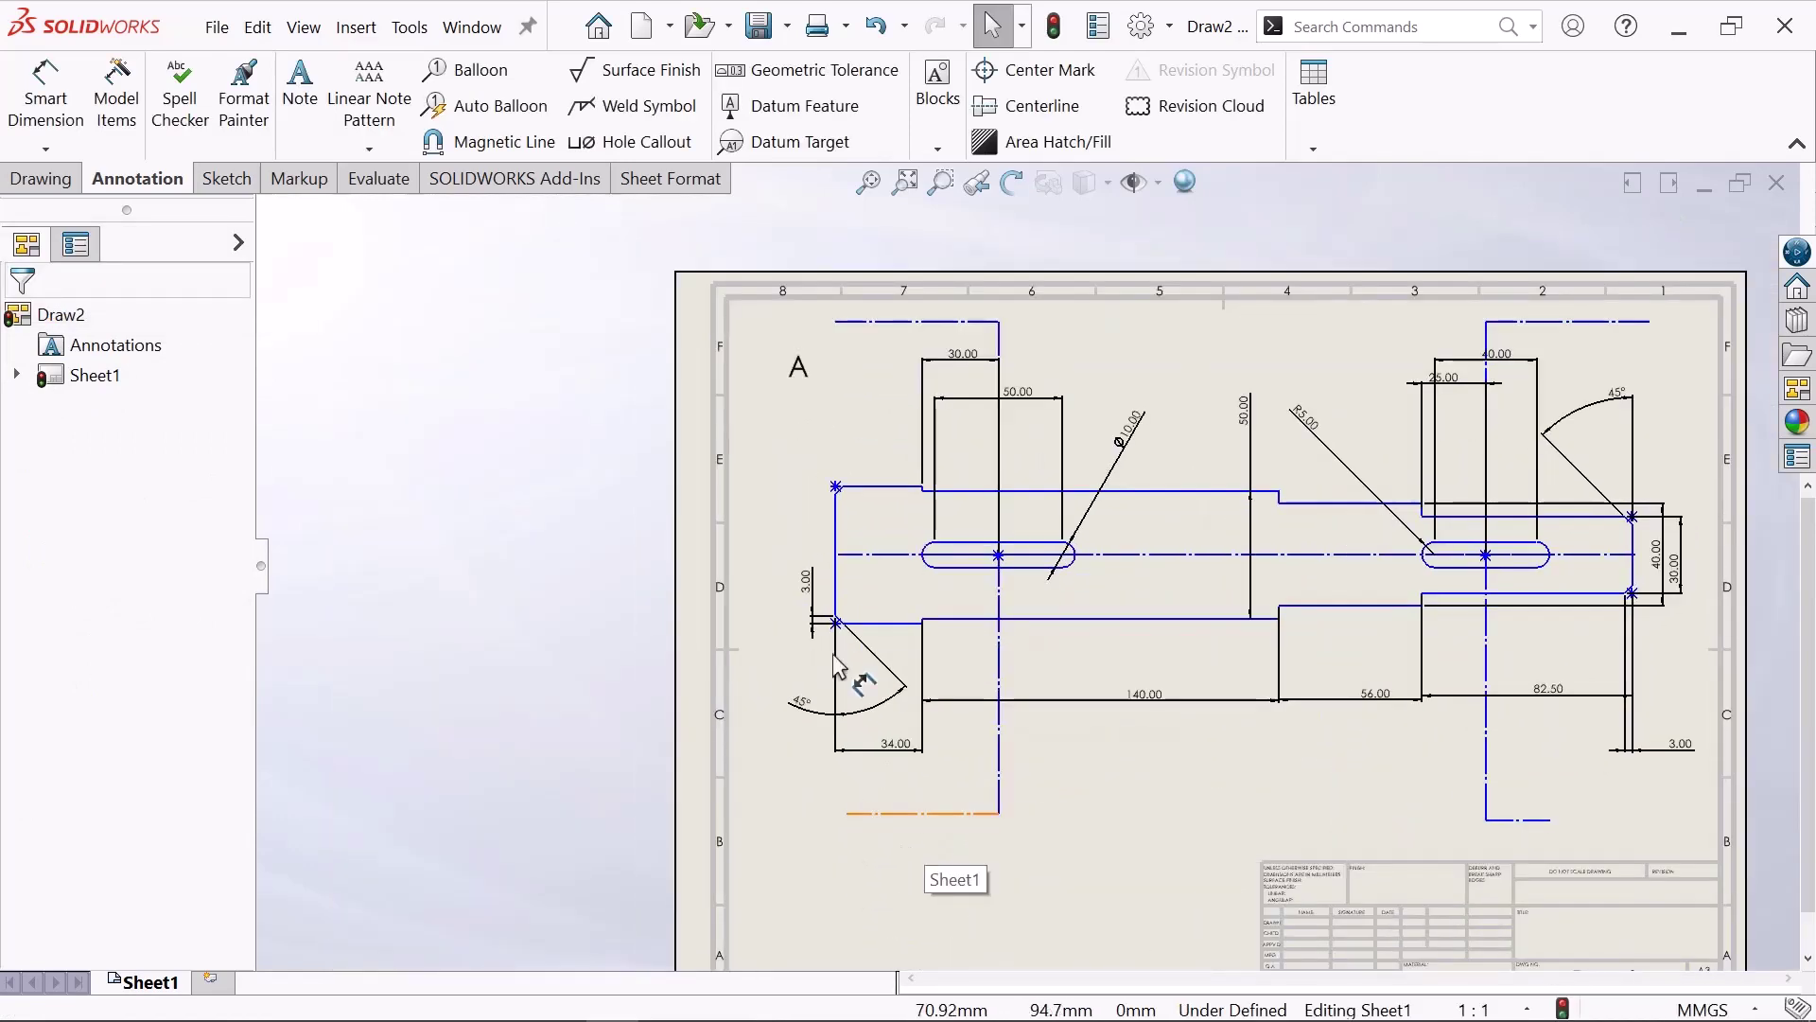
{"action": "scroll", "coordinate": [1008, 644], "scroll_direction": "down", "scroll_amount": 1}
{"action": "scroll", "coordinate": [1012, 629], "scroll_direction": "up", "scroll_amount": 2}
{"action": "scroll", "coordinate": [1019, 616], "scroll_direction": "up", "scroll_amount": 1}
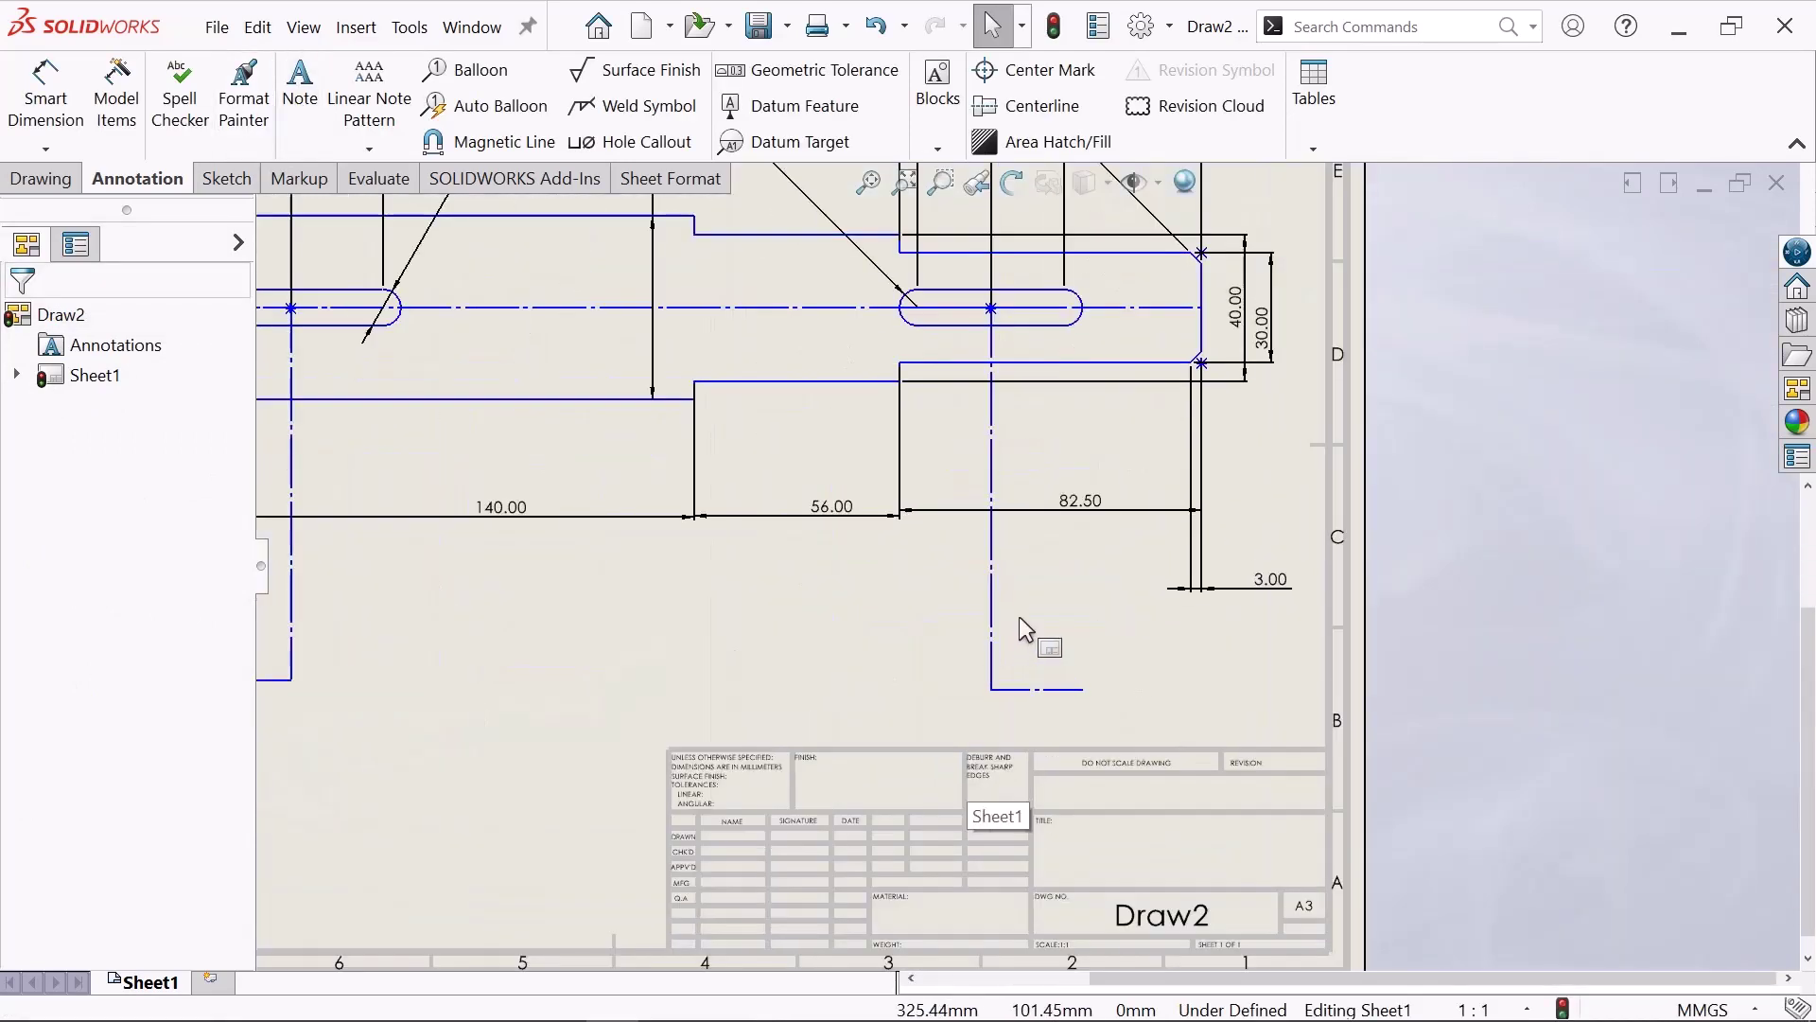
{"action": "left_click", "coordinate": [294, 106]}
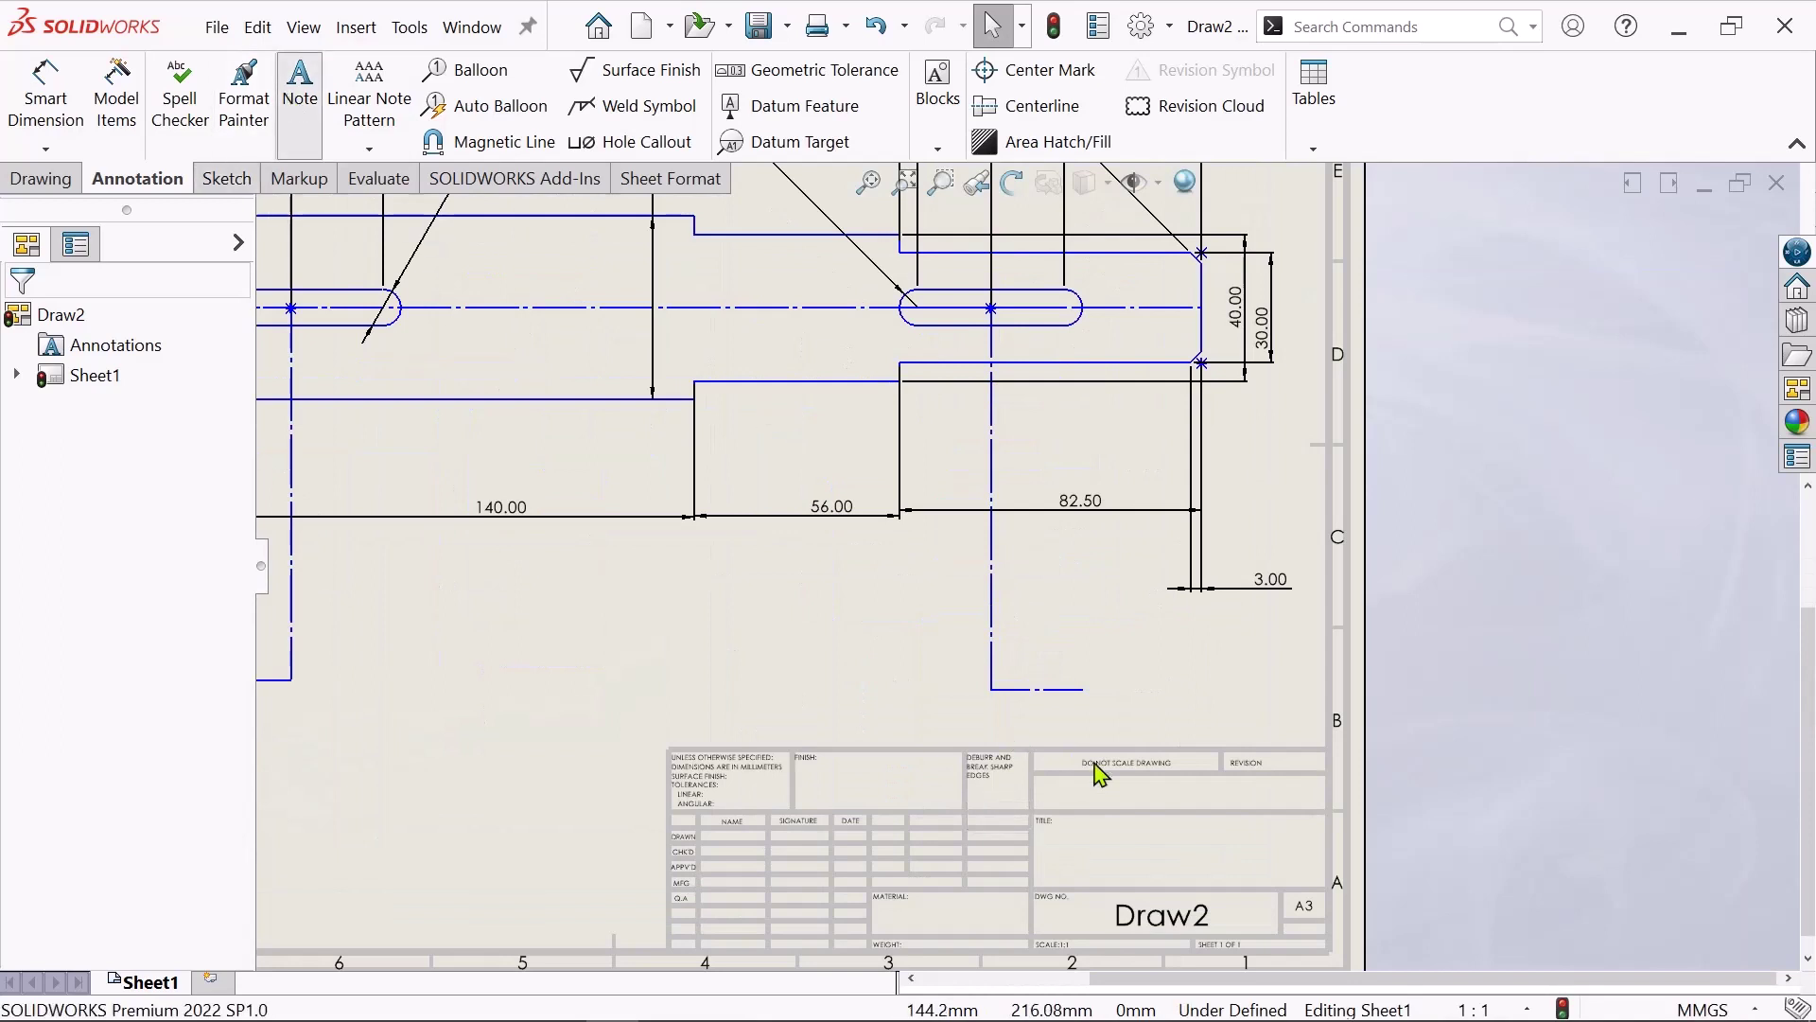
{"action": "scroll", "coordinate": [1083, 629], "scroll_direction": "up", "scroll_amount": 3}
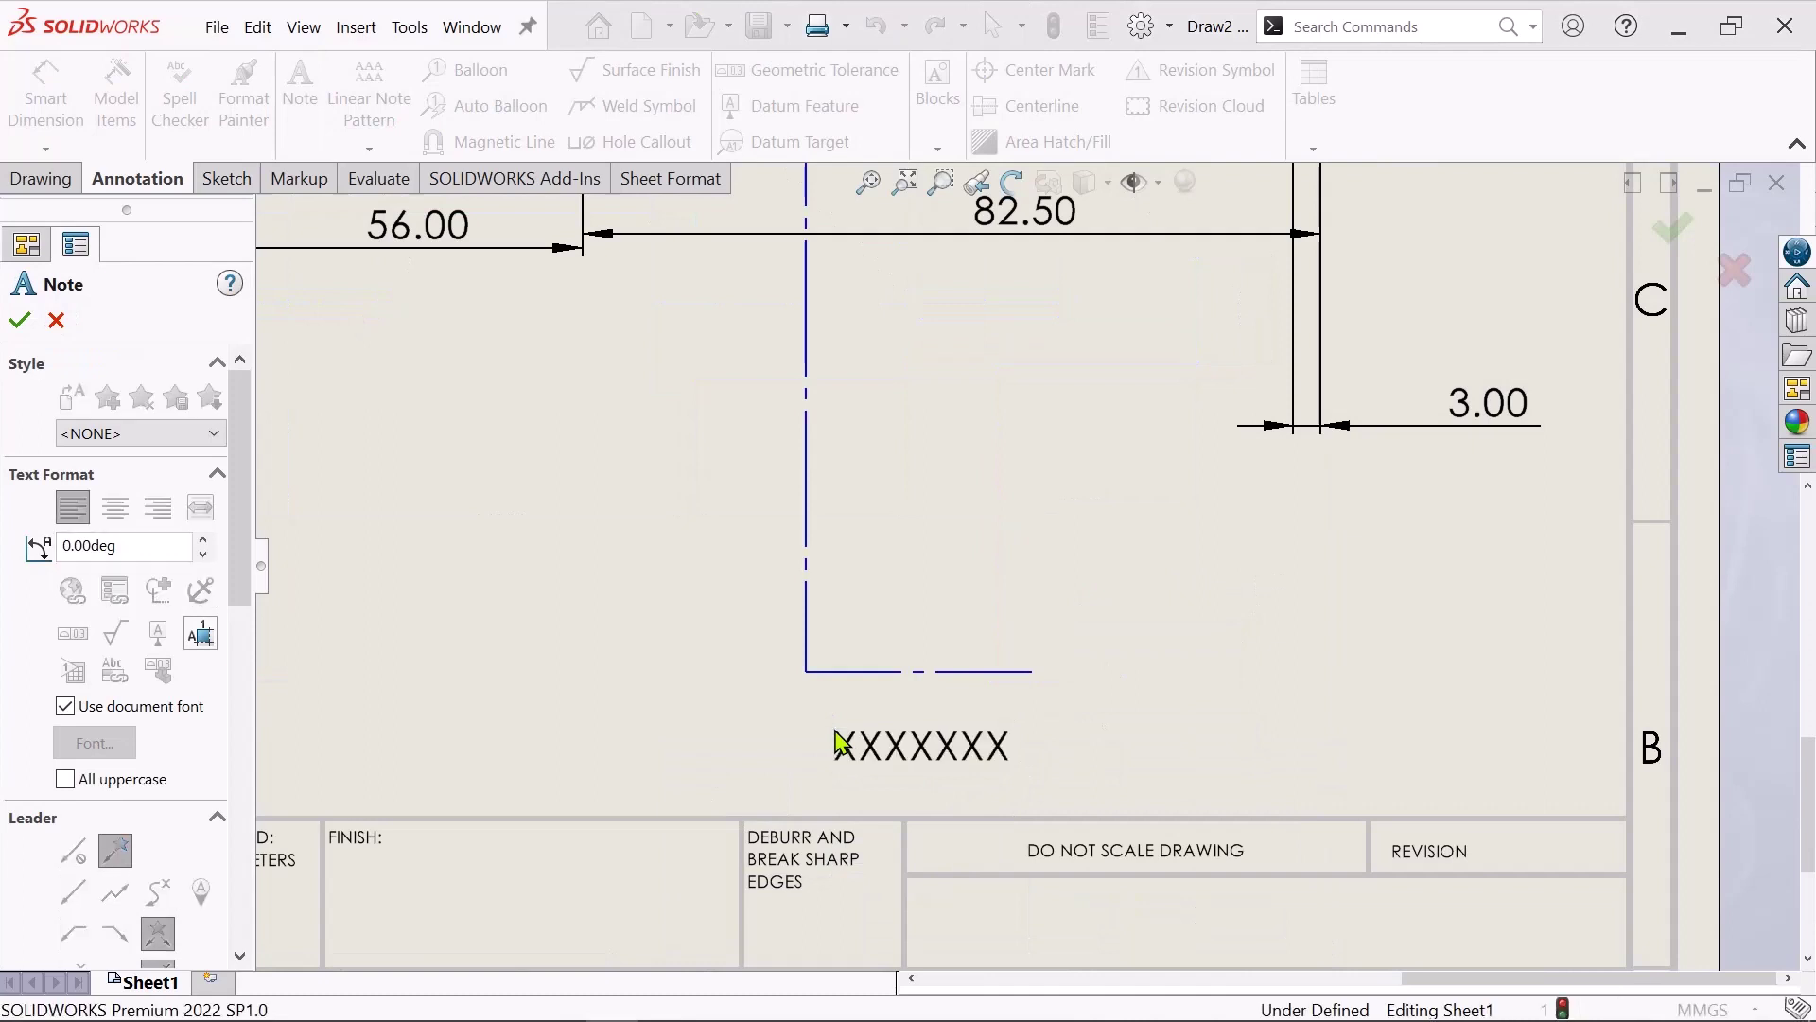
{"action": "left_click", "coordinate": [841, 741]}
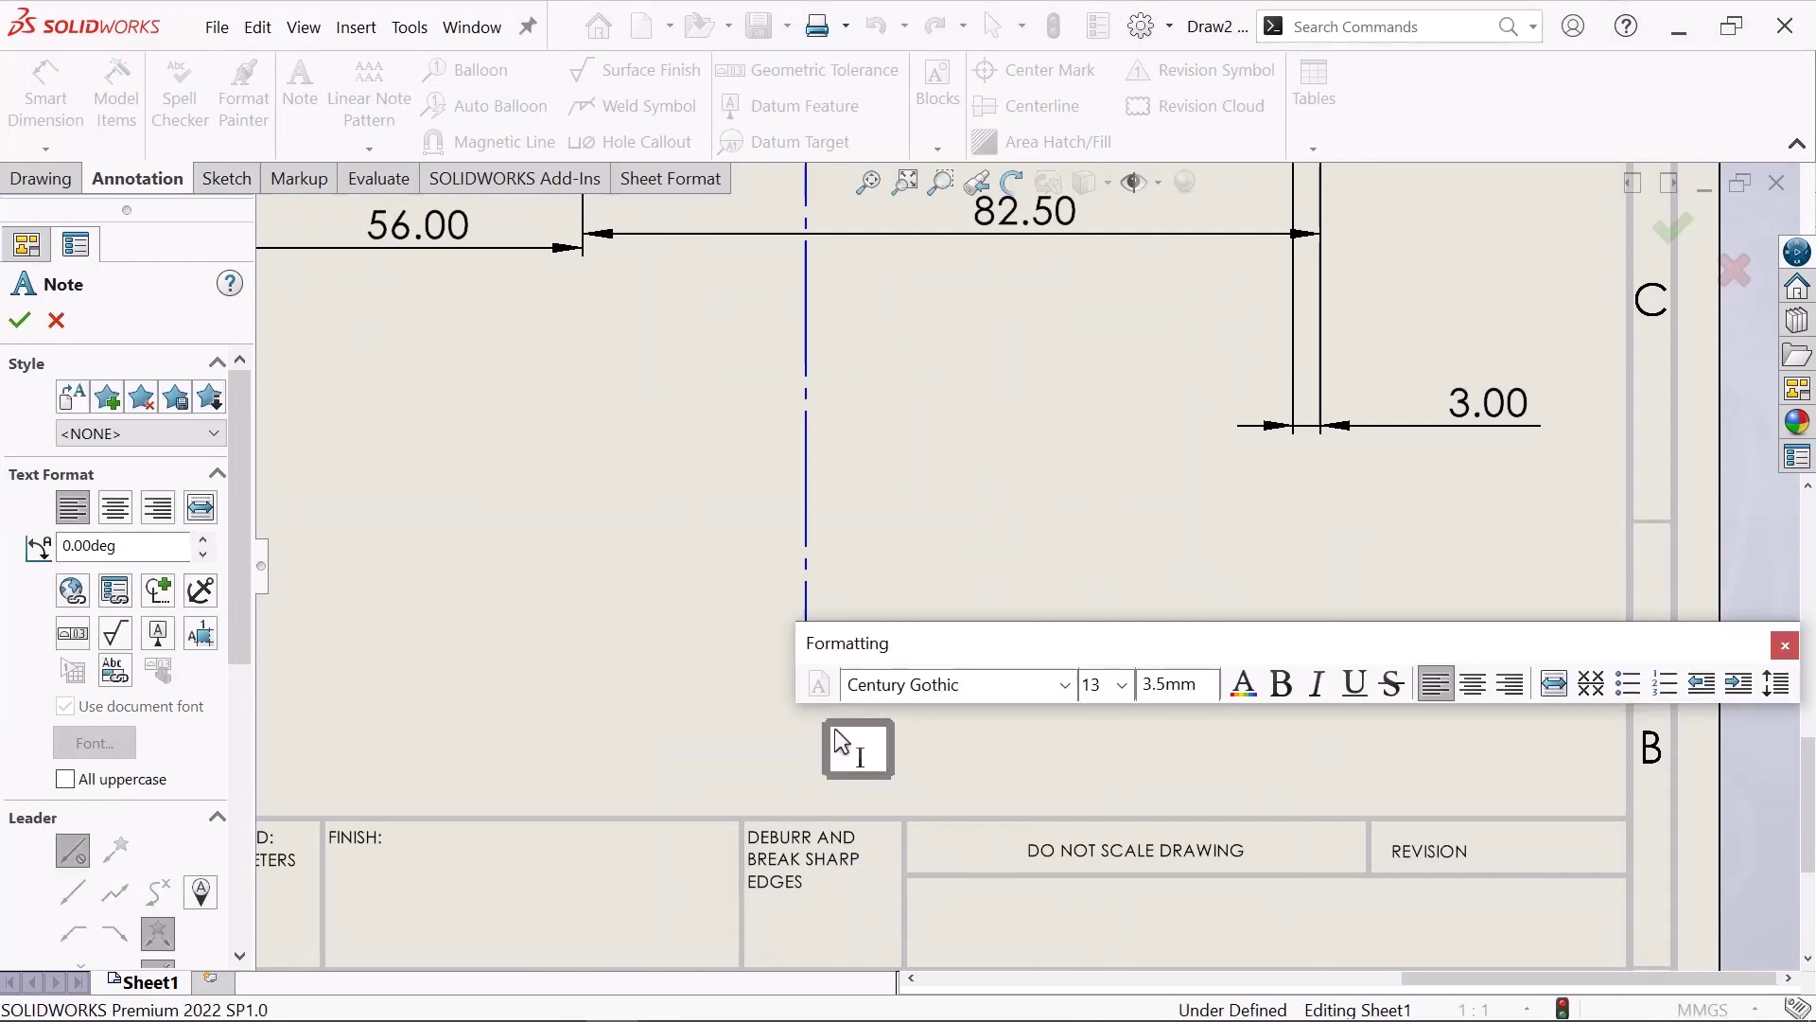
- Enter the label B at font size 36 and confirm the note
{"action": "type", "text": "B"}
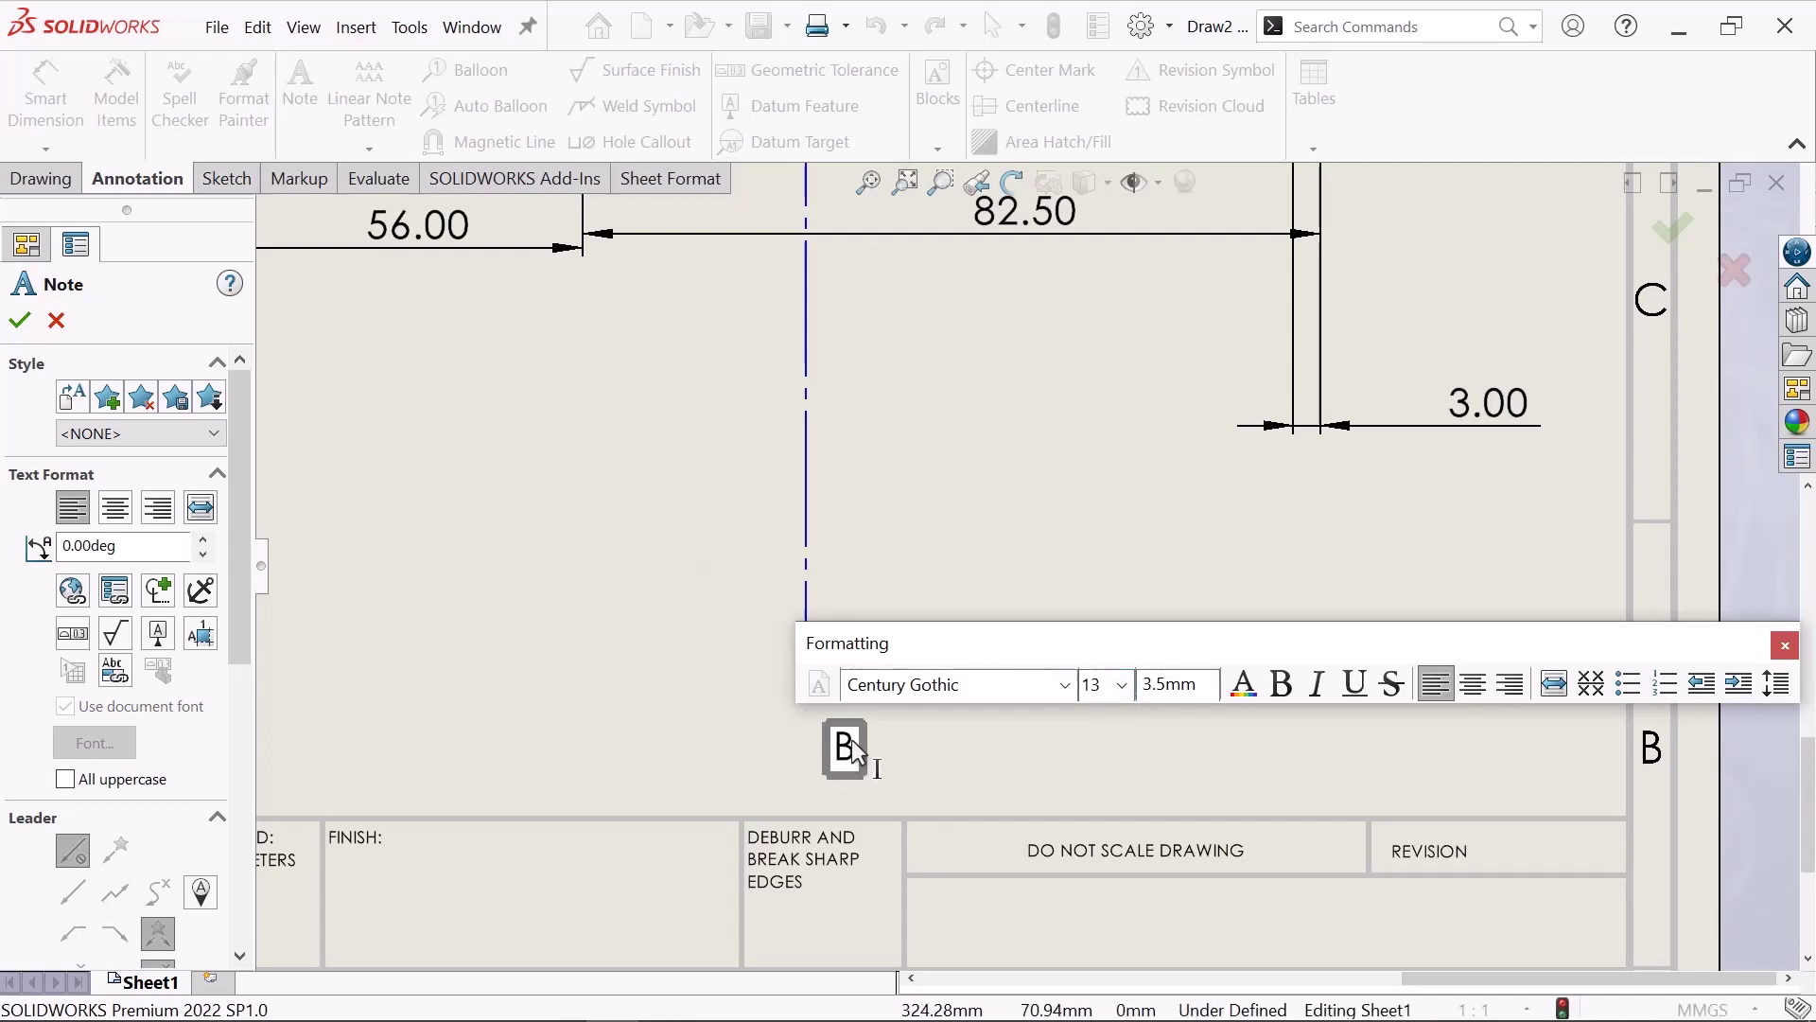
{"action": "scroll", "coordinate": [851, 740], "scroll_direction": "down", "scroll_amount": 3}
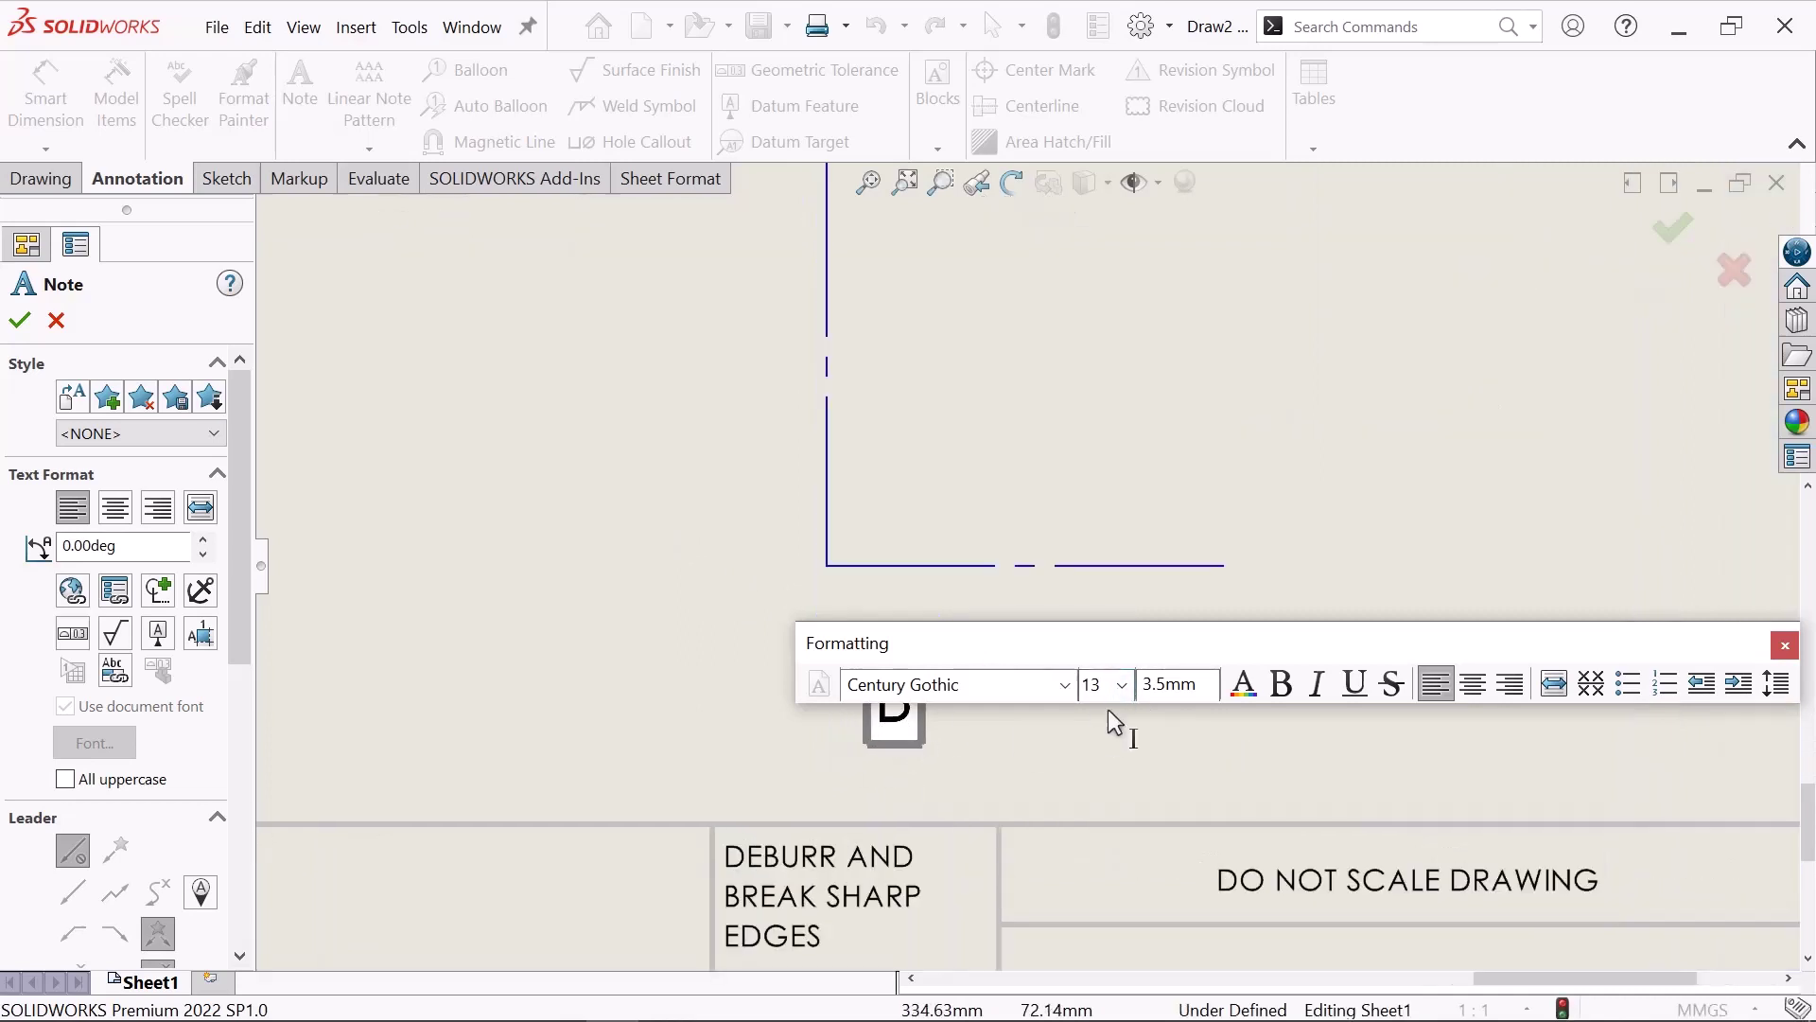
{"action": "left_click", "coordinate": [1123, 687]}
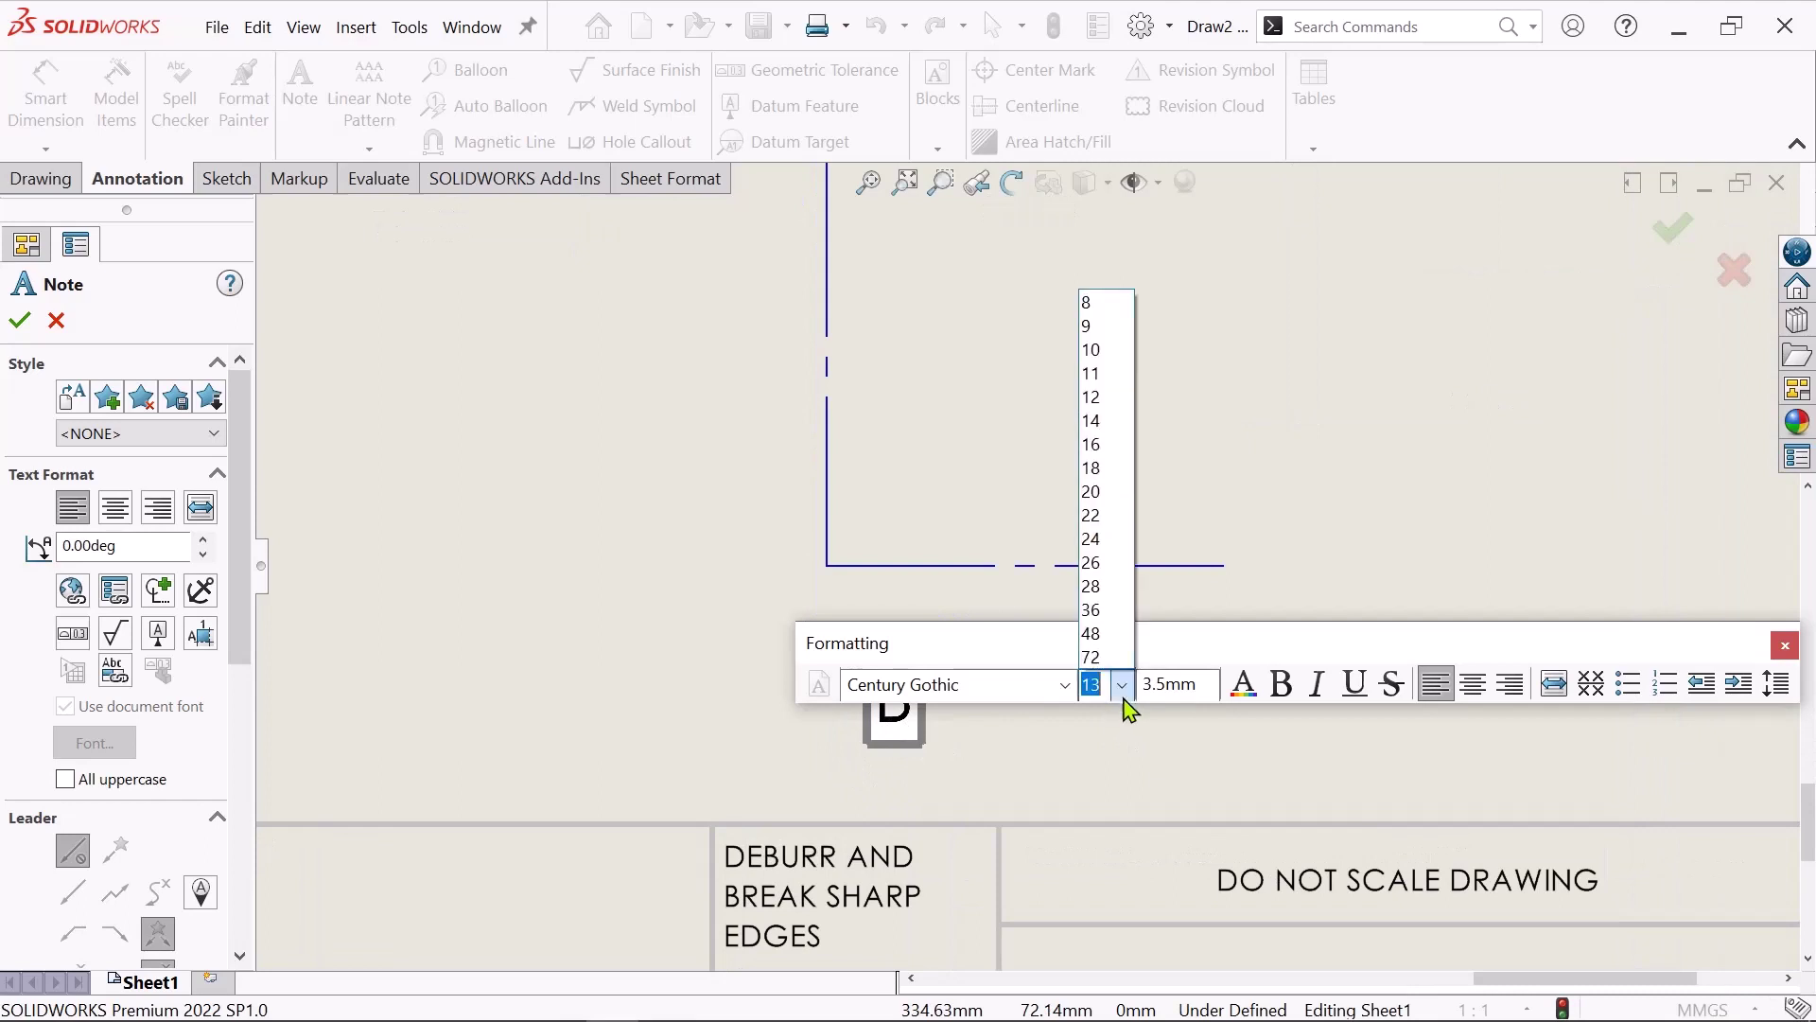
{"action": "left_click", "coordinate": [1117, 609]}
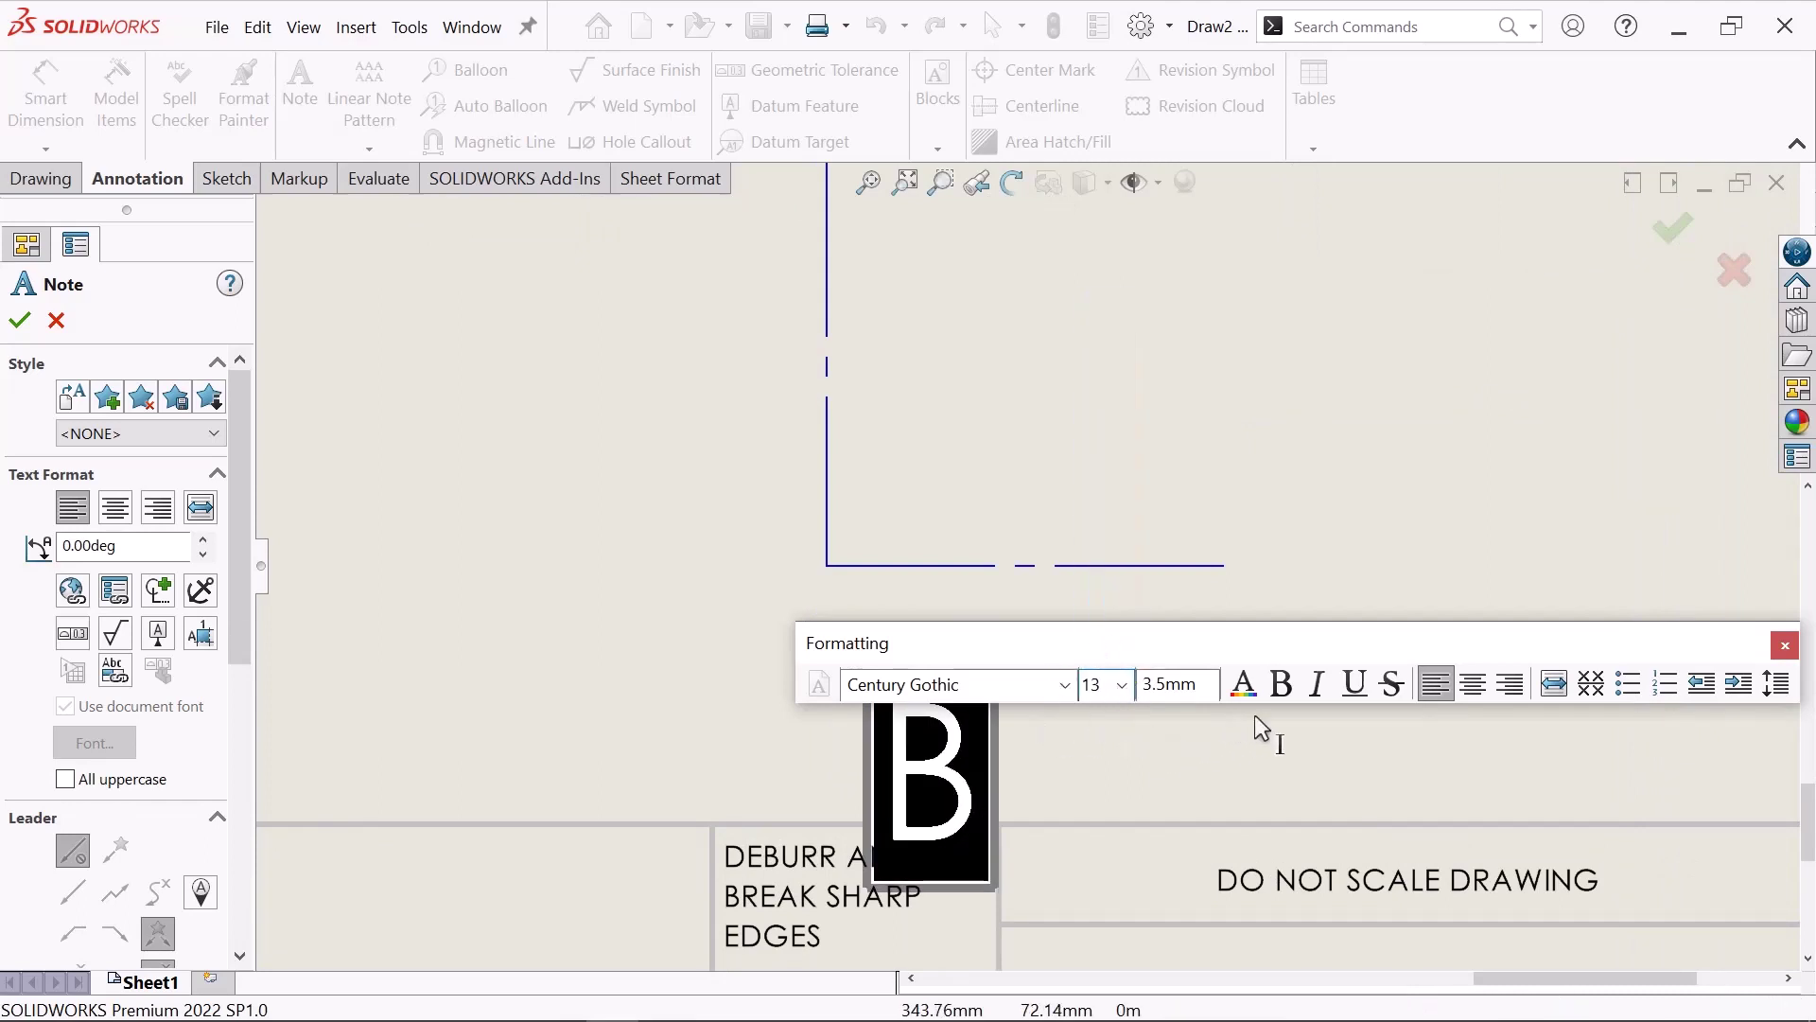
{"action": "left_click", "coordinate": [20, 321]}
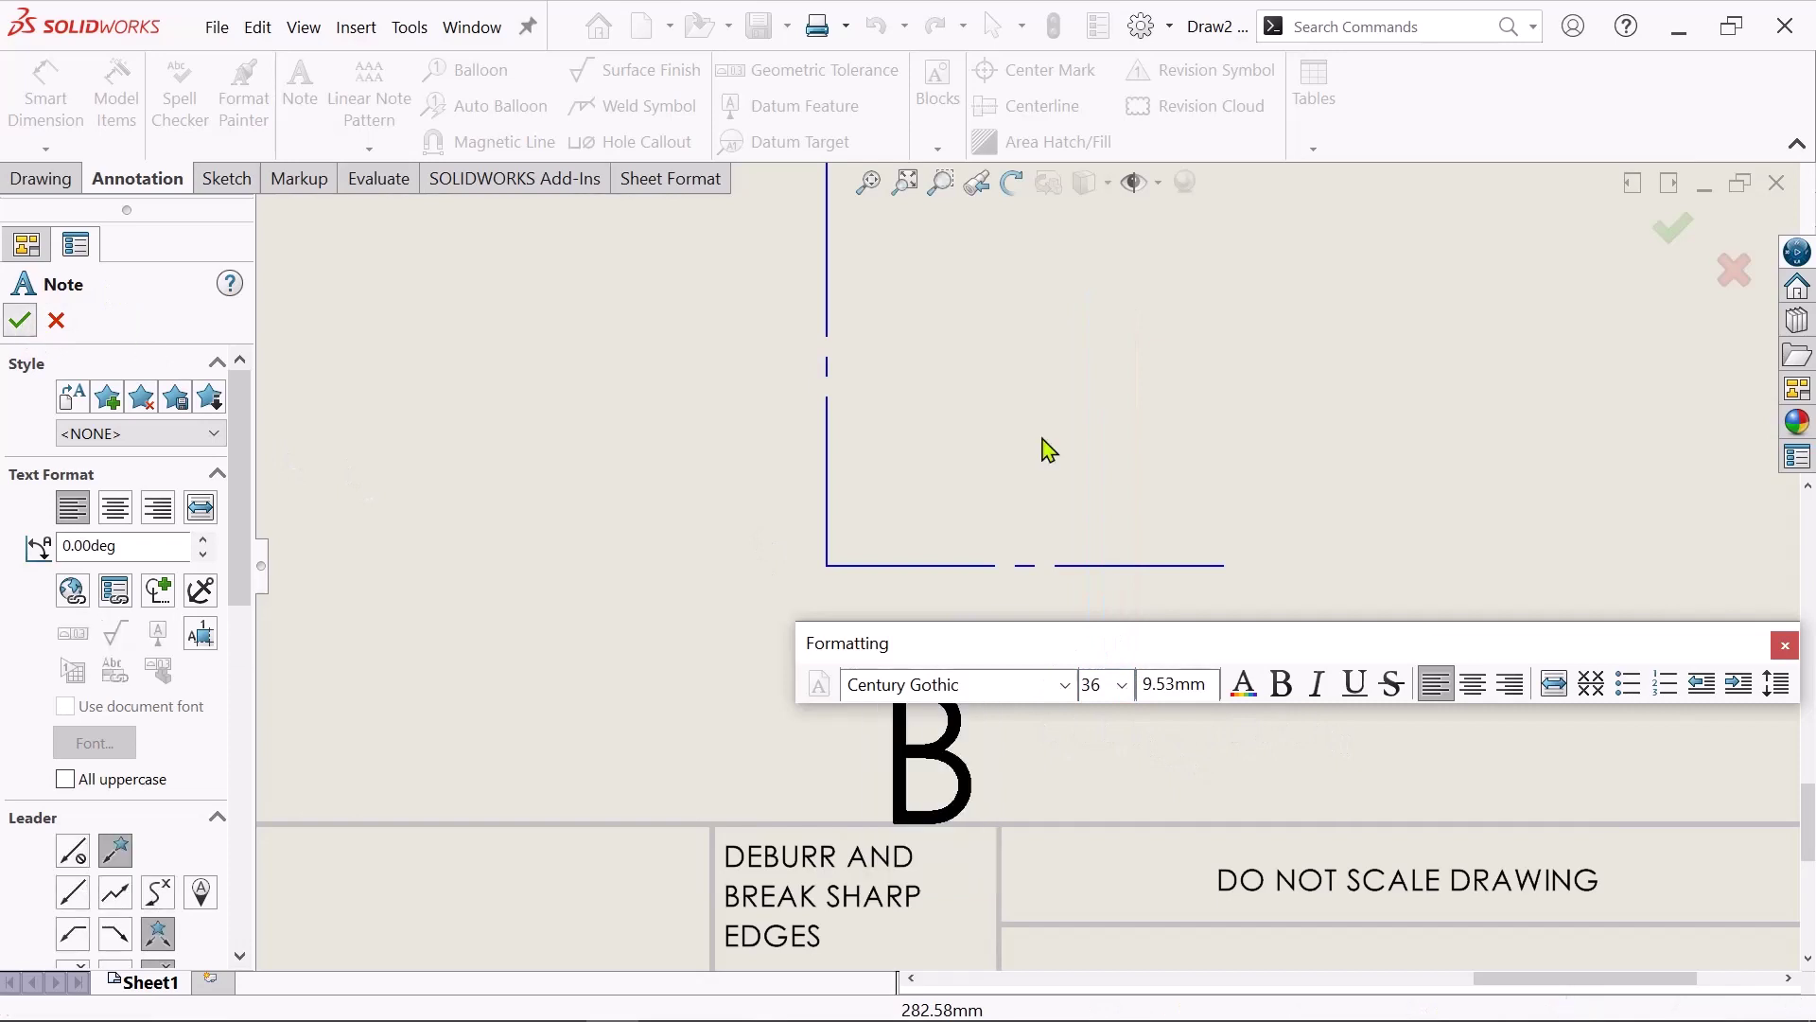
{"action": "scroll", "coordinate": [1013, 572], "scroll_direction": "up", "scroll_amount": 3}
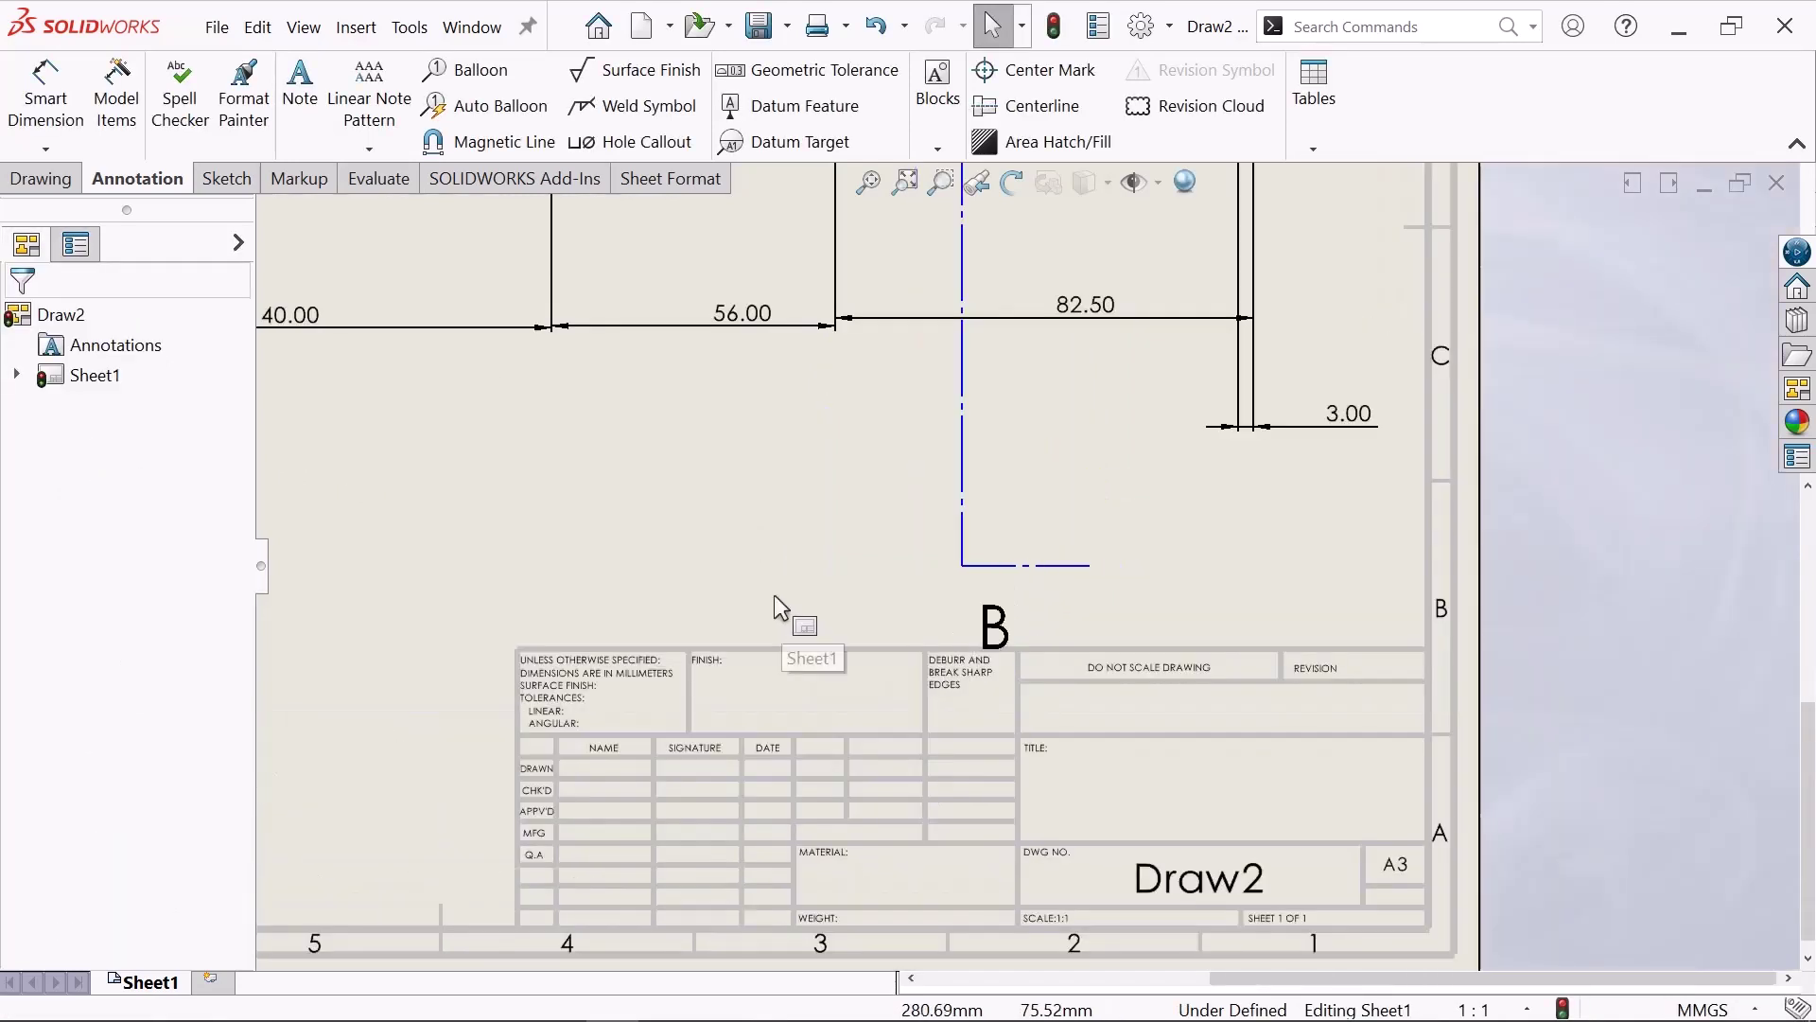
- Drag label B up beneath the right section line's end, then deselect and review the sheet
{"action": "left_click_drag", "start_coordinate": [1000, 636], "coordinate": [1005, 593]}
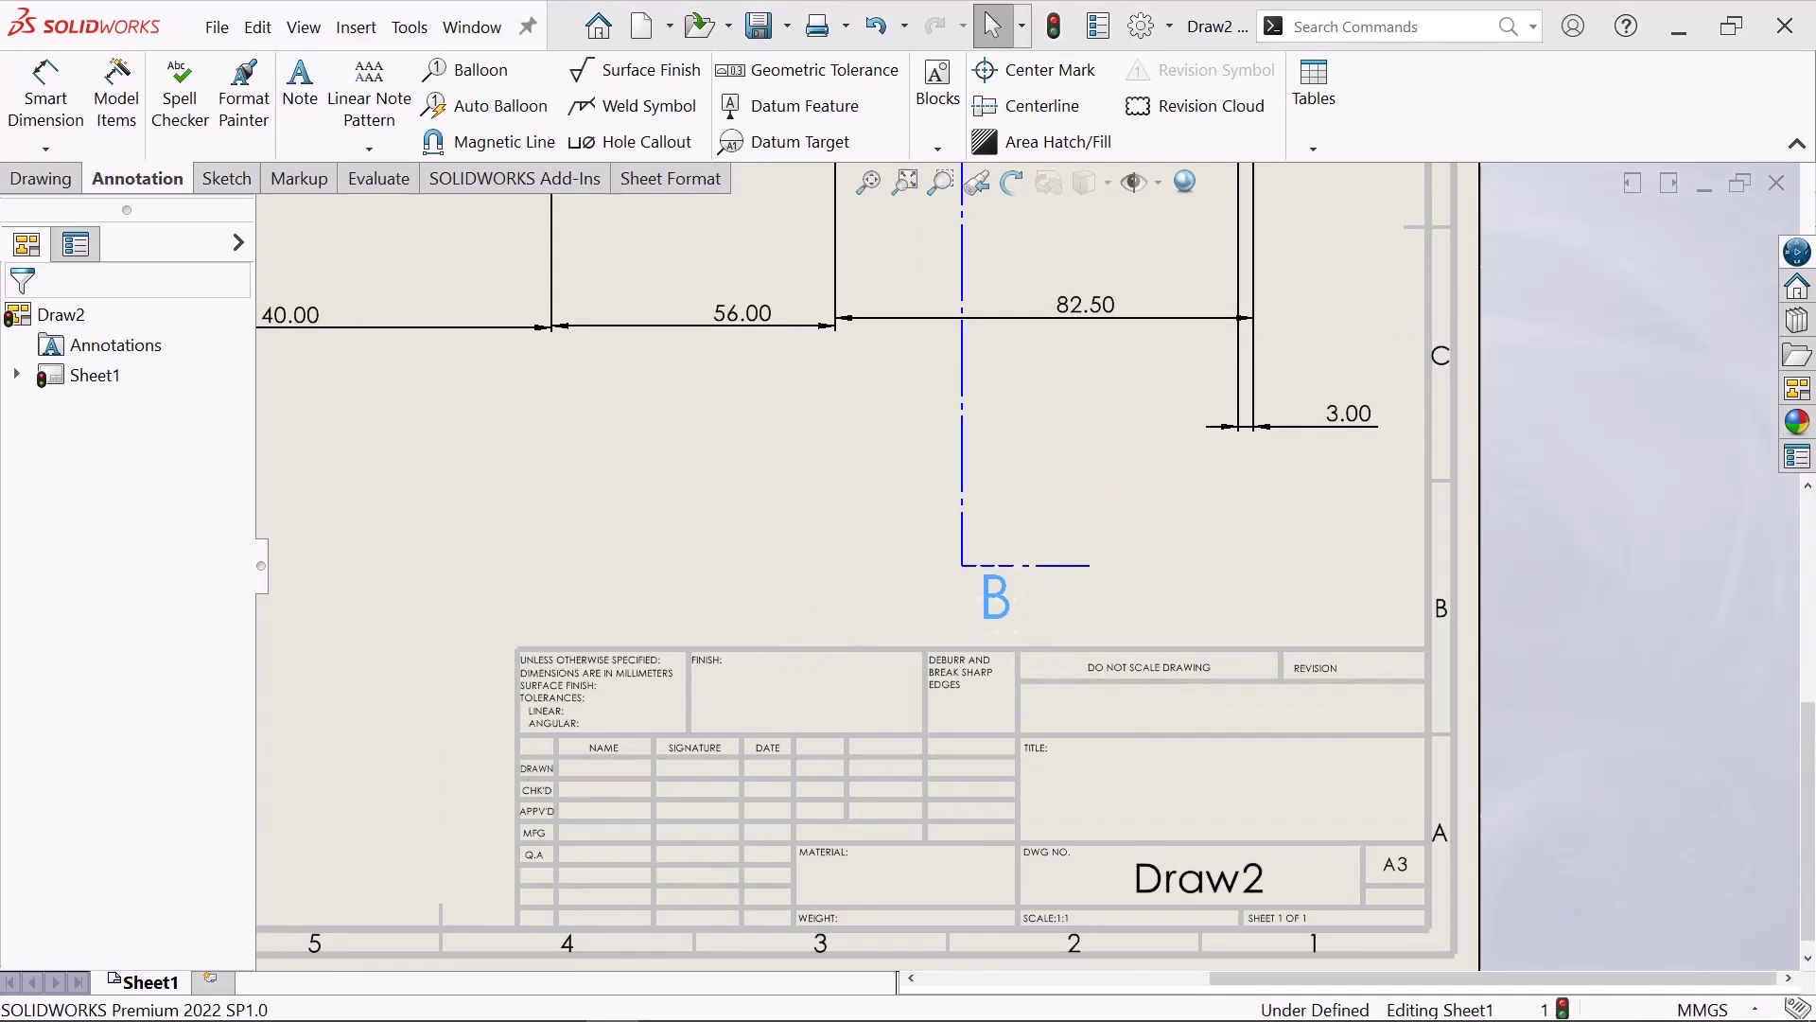
{"action": "left_click", "coordinate": [567, 478]}
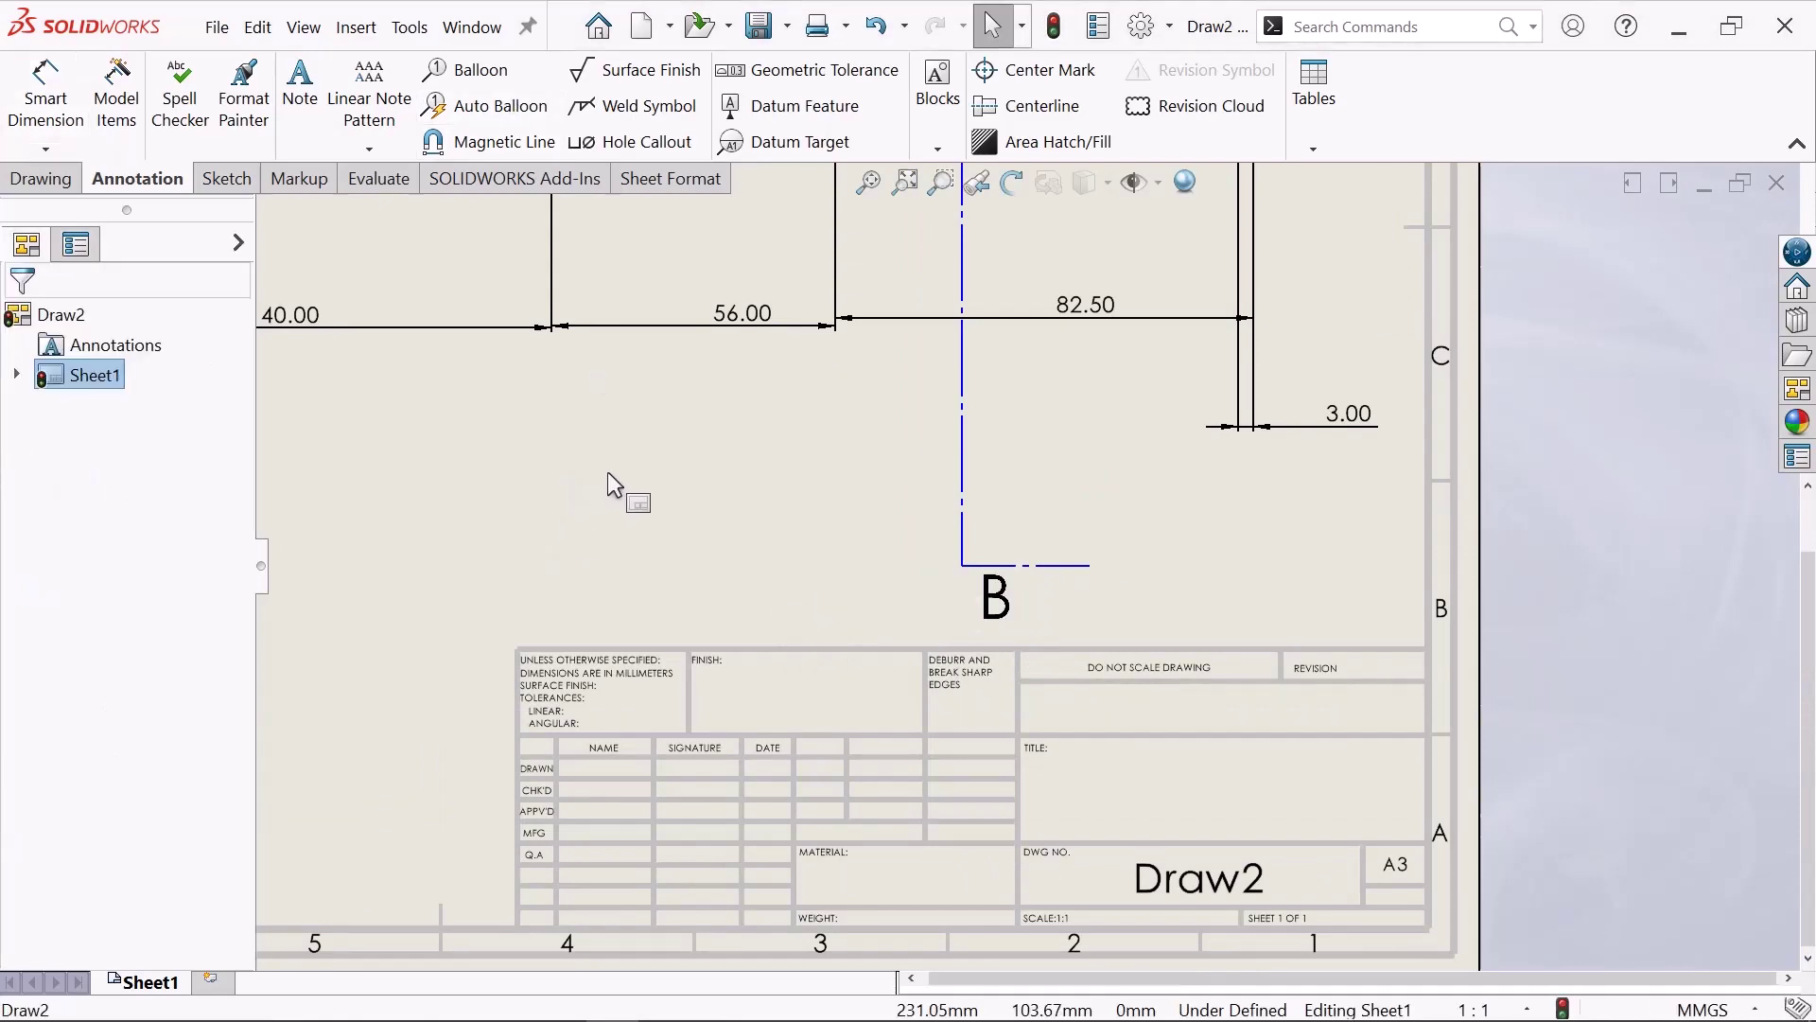
{"action": "scroll", "coordinate": [607, 471], "scroll_direction": "up", "scroll_amount": 10}
{"action": "scroll", "coordinate": [1014, 422], "scroll_direction": "down", "scroll_amount": 2}
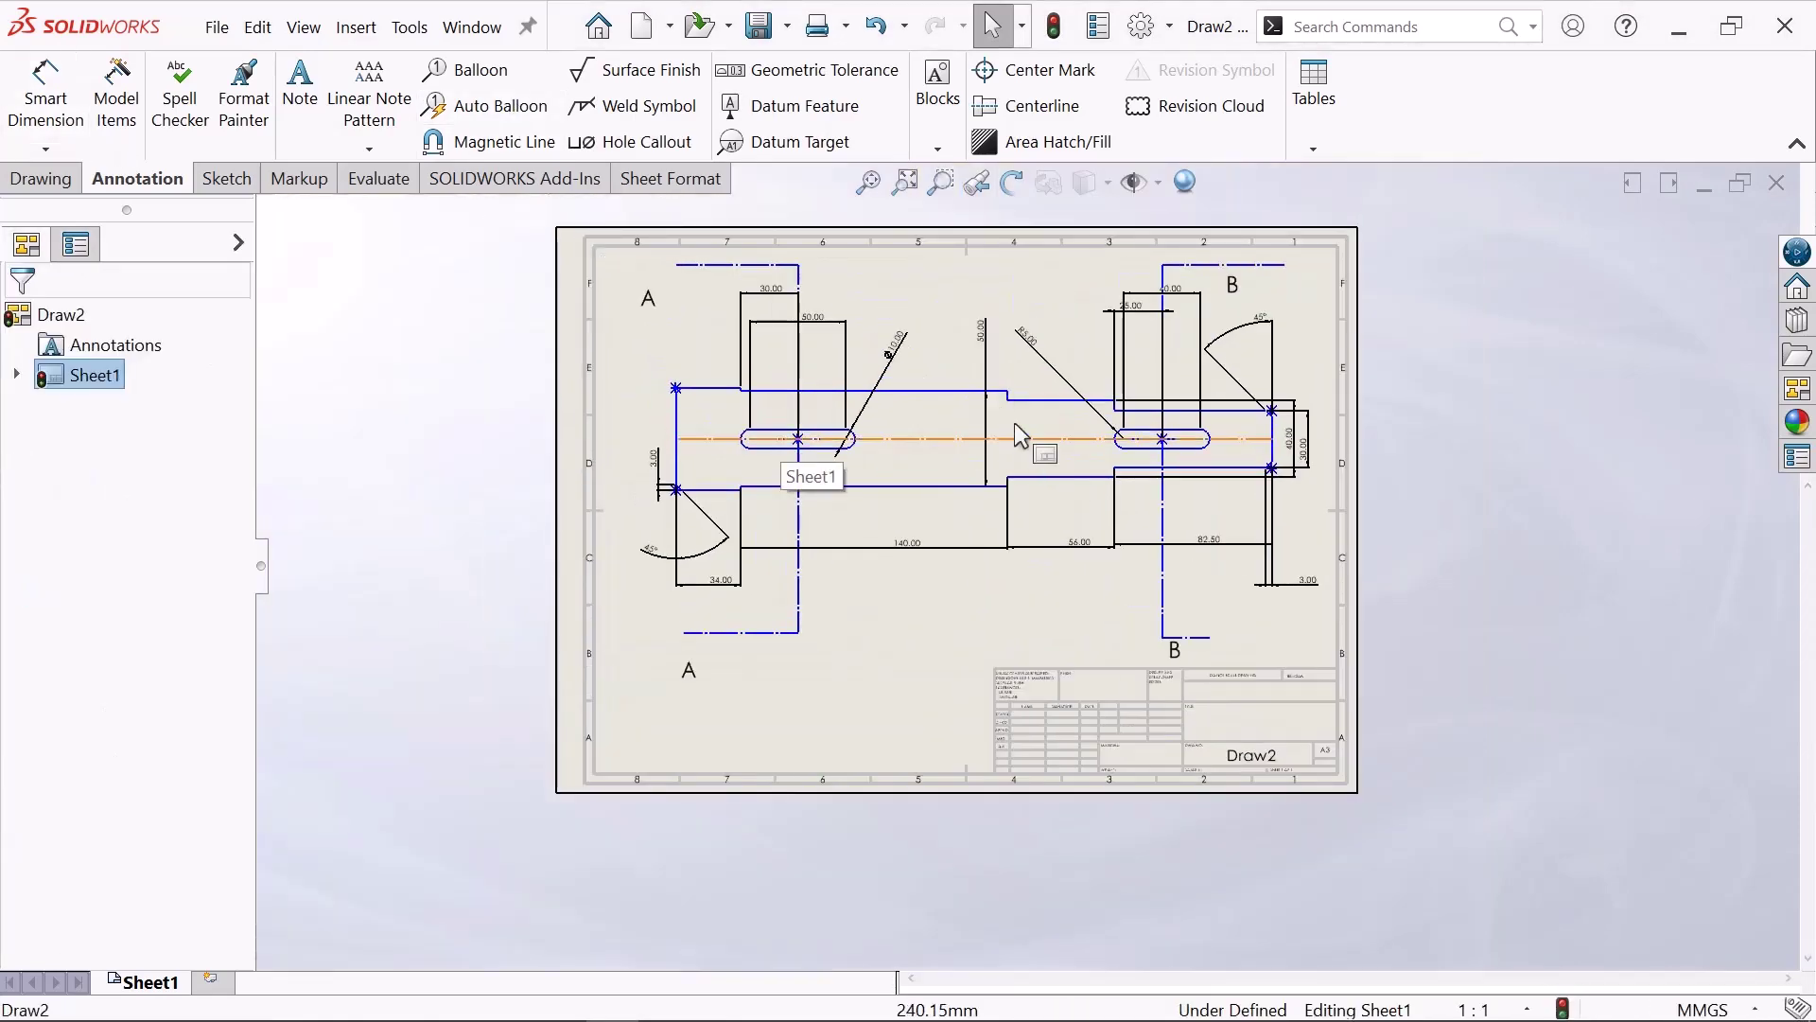
{"action": "scroll", "coordinate": [1014, 422], "scroll_direction": "down", "scroll_amount": 1}
{"action": "scroll", "coordinate": [946, 433], "scroll_direction": "down", "scroll_amount": 1}
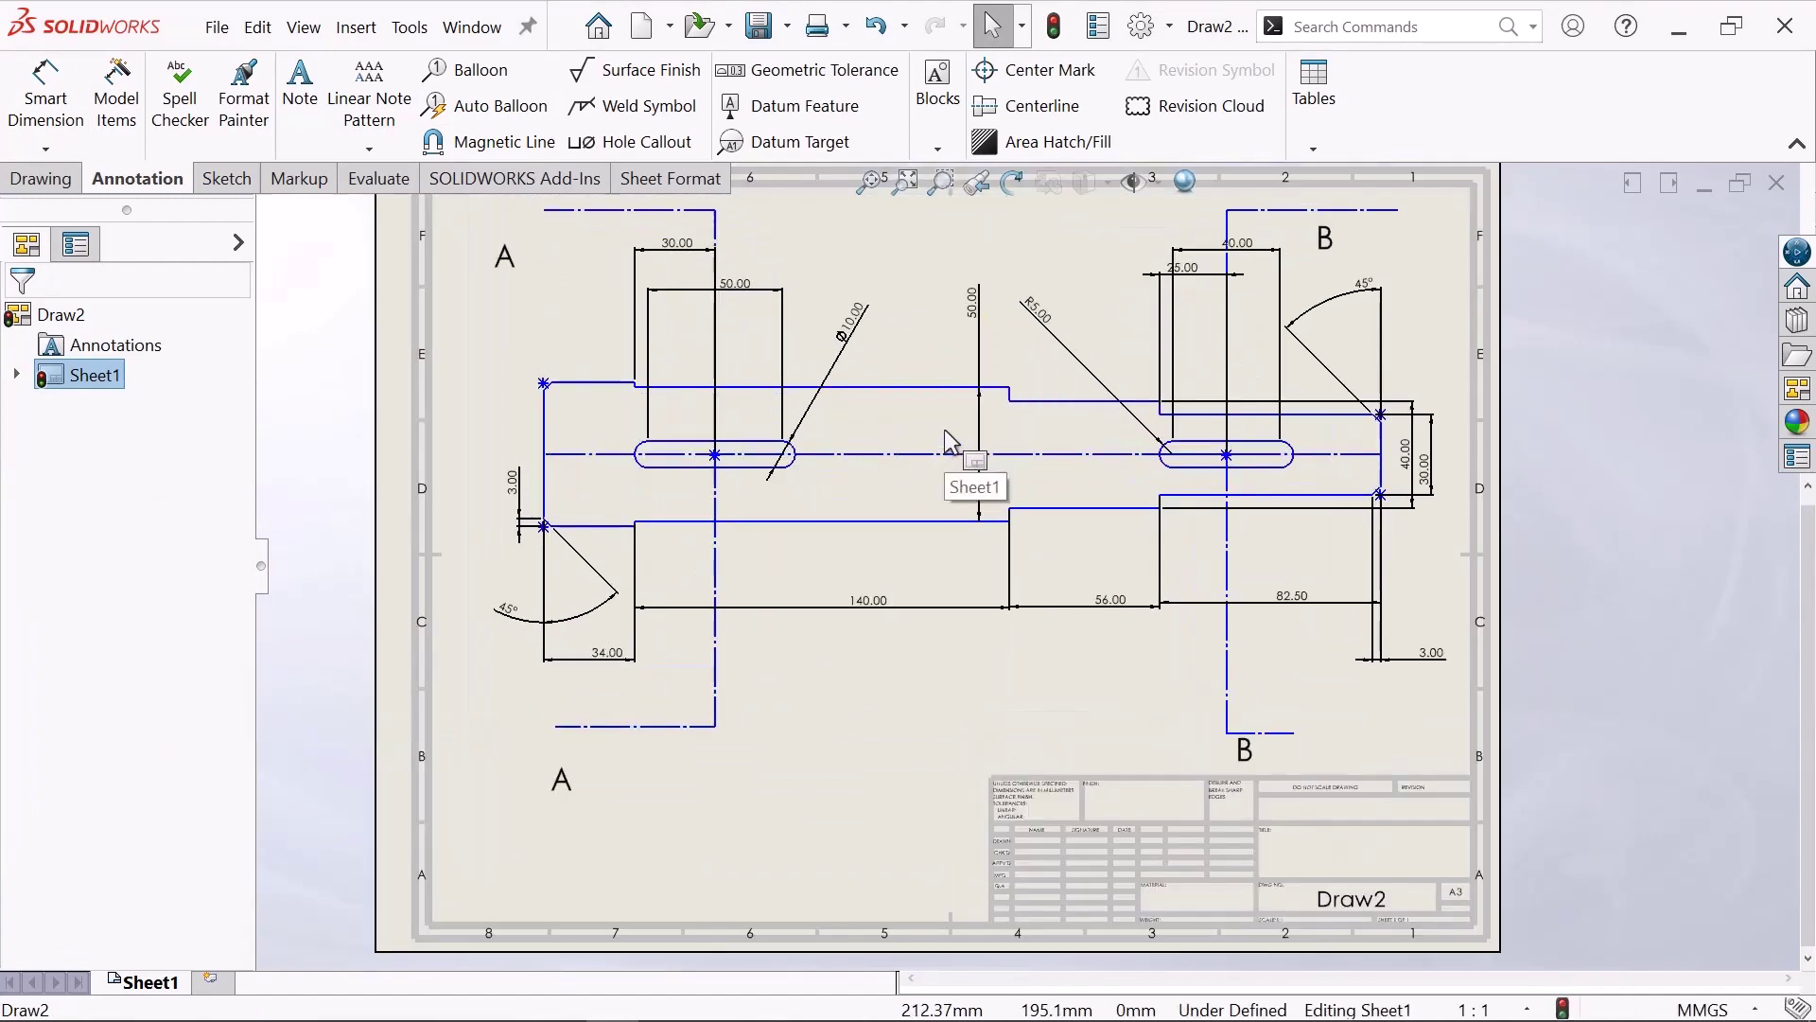
{"action": "scroll", "coordinate": [945, 433], "scroll_direction": "up", "scroll_amount": 1}
{"action": "scroll", "coordinate": [949, 438], "scroll_direction": "down", "scroll_amount": 1}
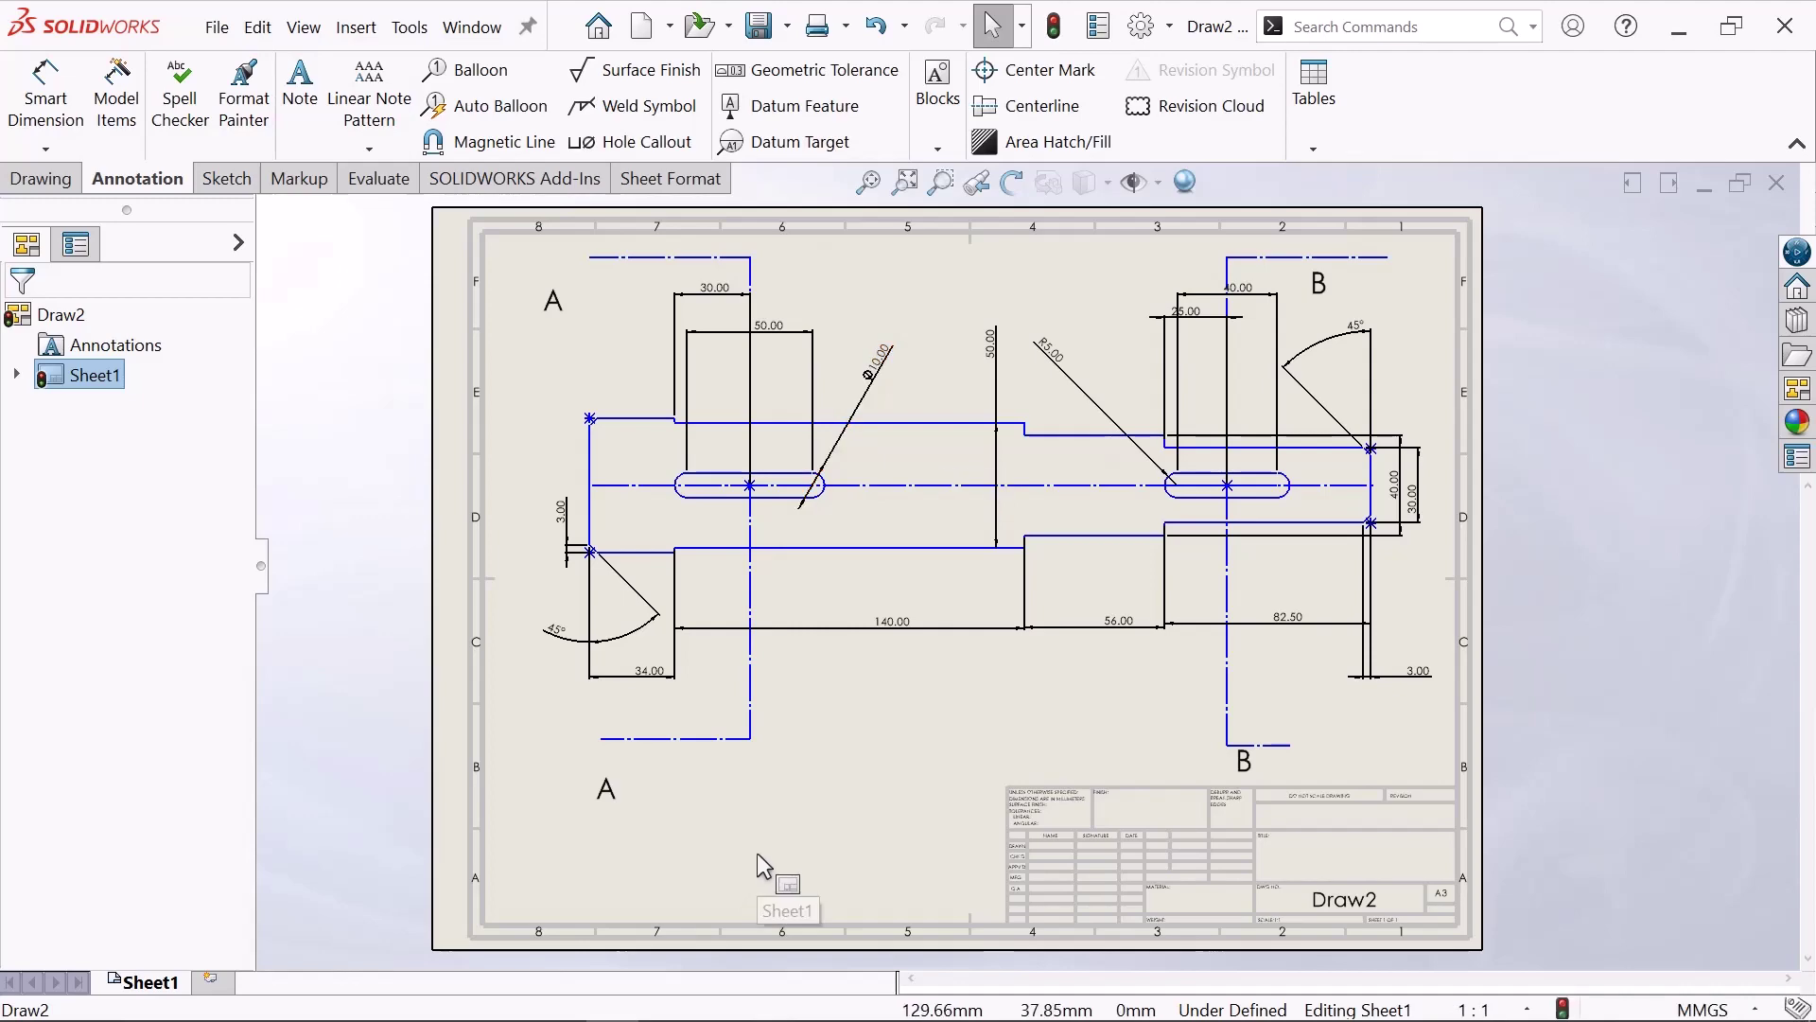
{"action": "scroll", "coordinate": [757, 851], "scroll_direction": "down", "scroll_amount": 1}
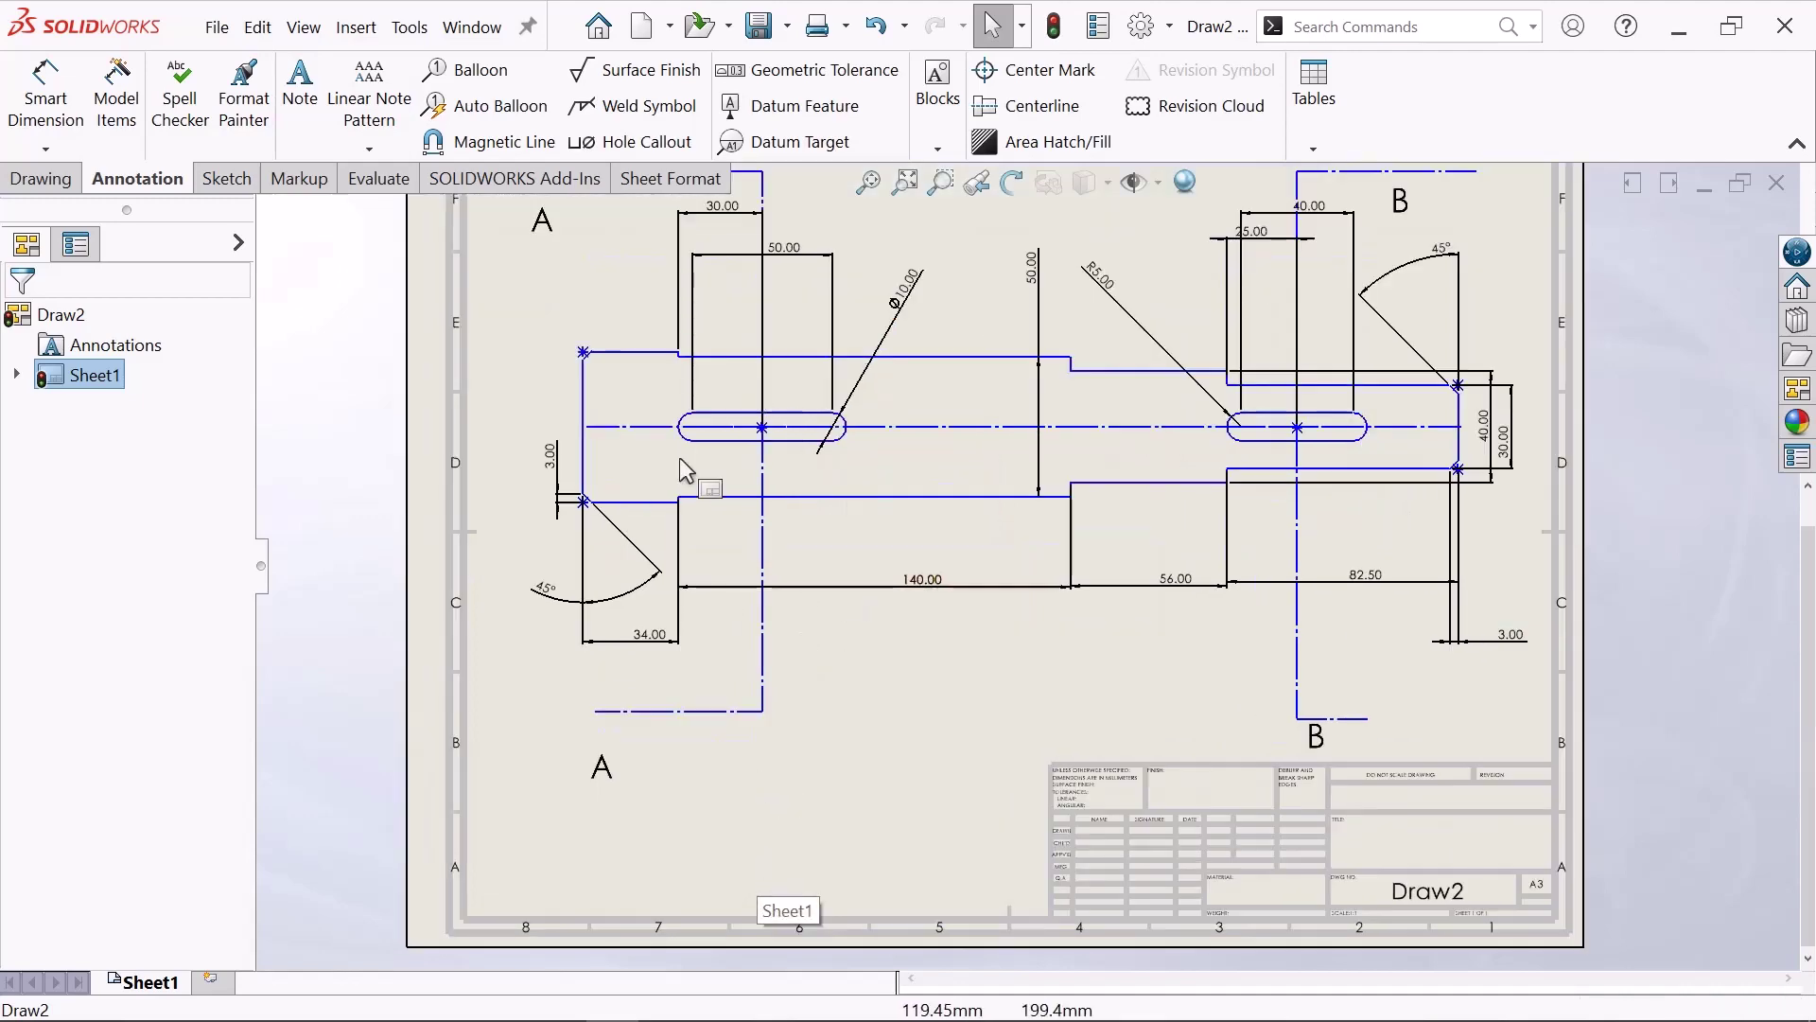
{"action": "scroll", "coordinate": [831, 507], "scroll_direction": "down", "scroll_amount": 1}
{"action": "scroll", "coordinate": [825, 929], "scroll_direction": "down", "scroll_amount": 1}
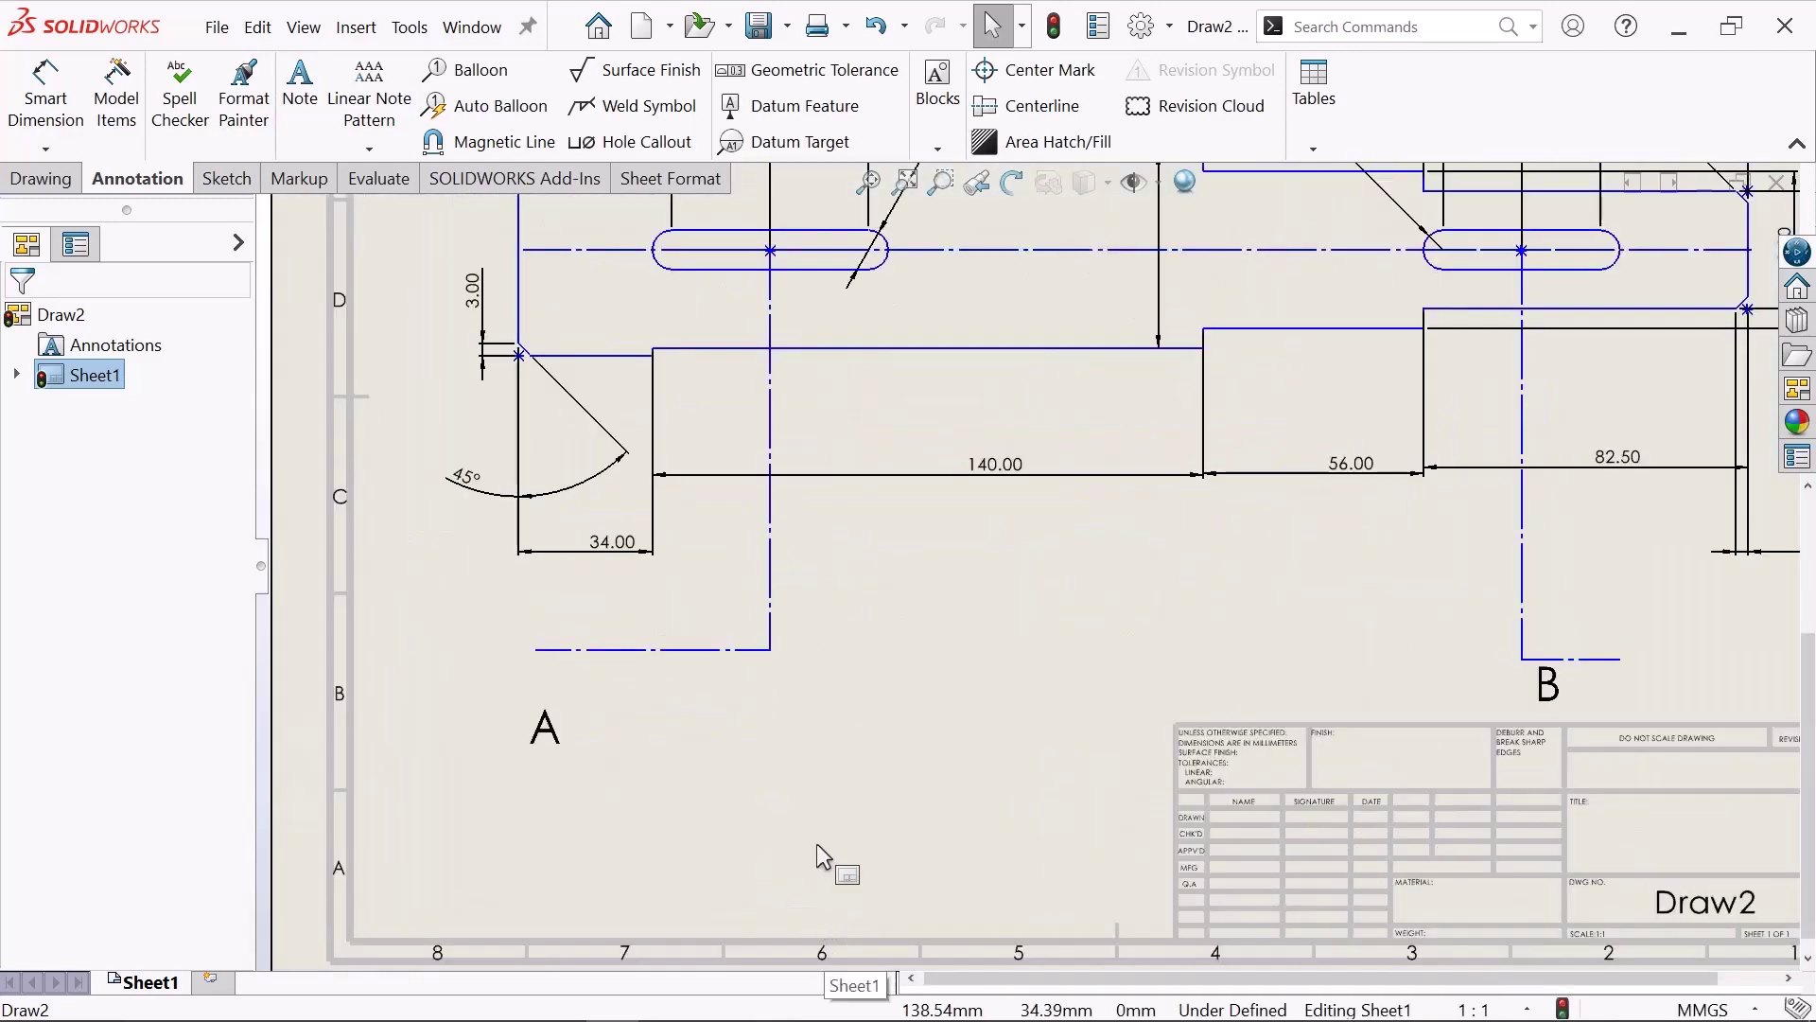
{"action": "scroll", "coordinate": [815, 843], "scroll_direction": "down", "scroll_amount": 1}
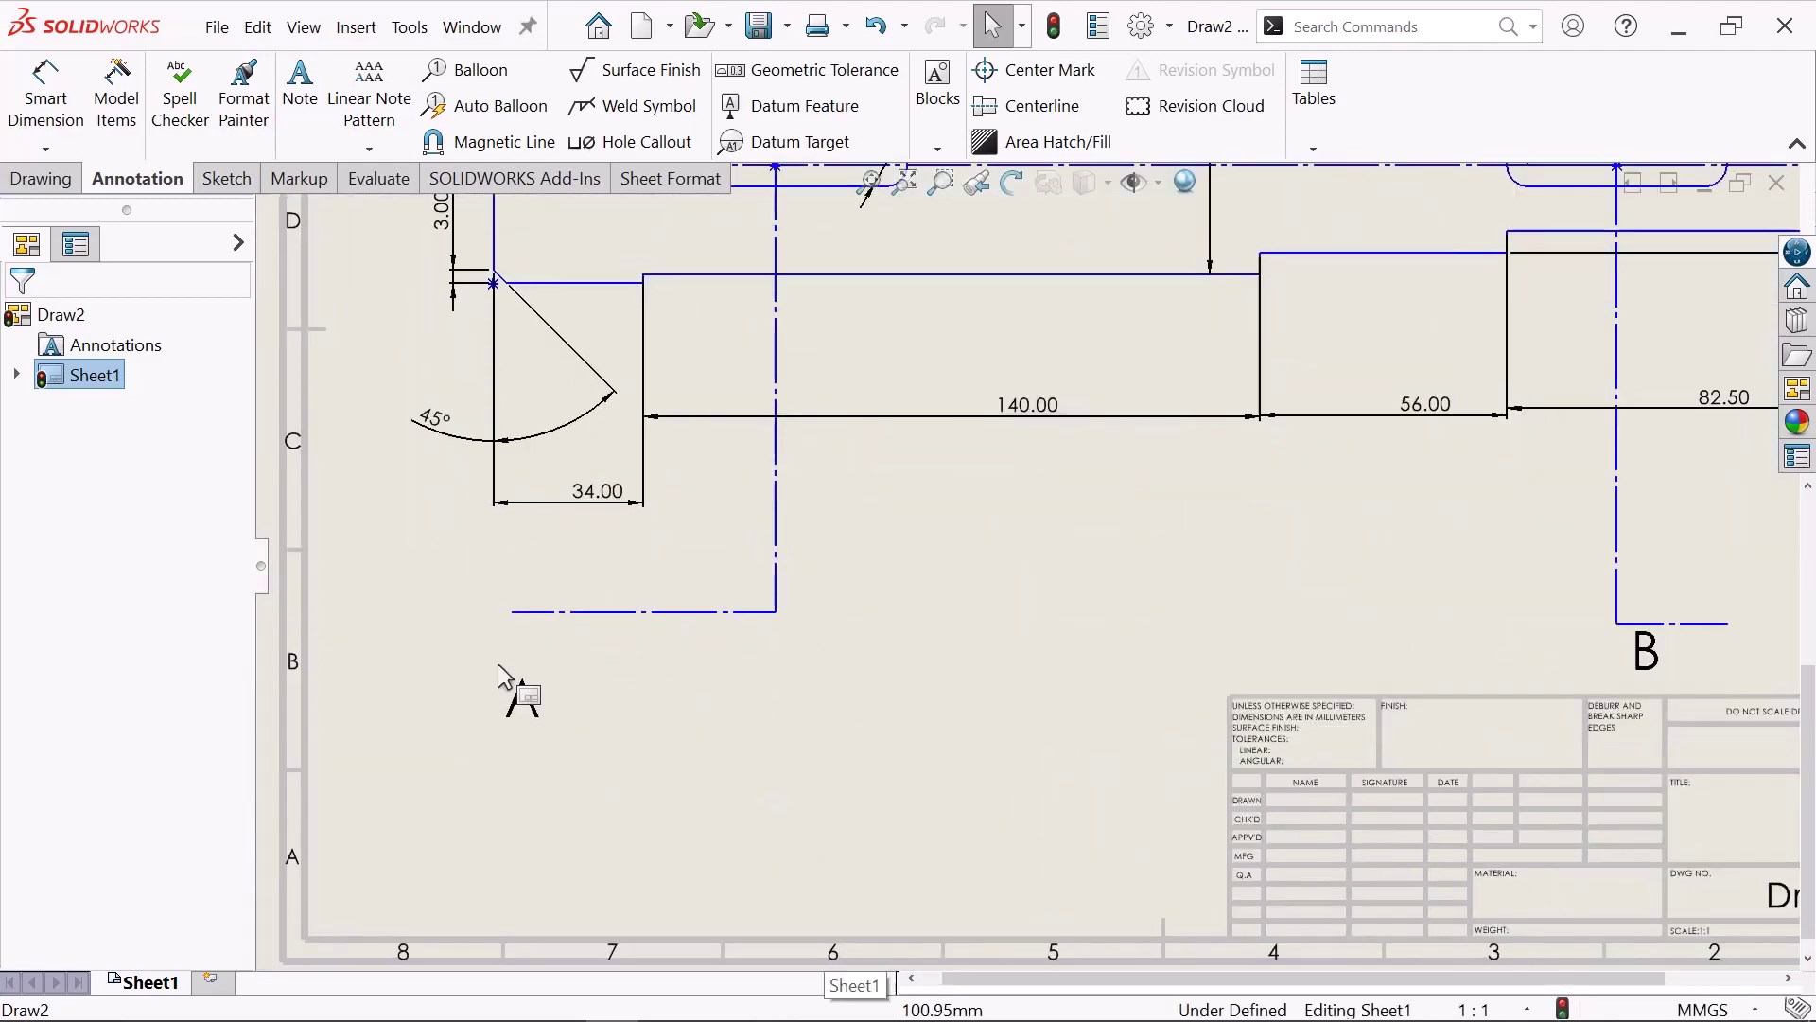
- Draw a horizontal centerline across the lower-left area of the sheet below label A
{"action": "left_click", "coordinate": [241, 181]}
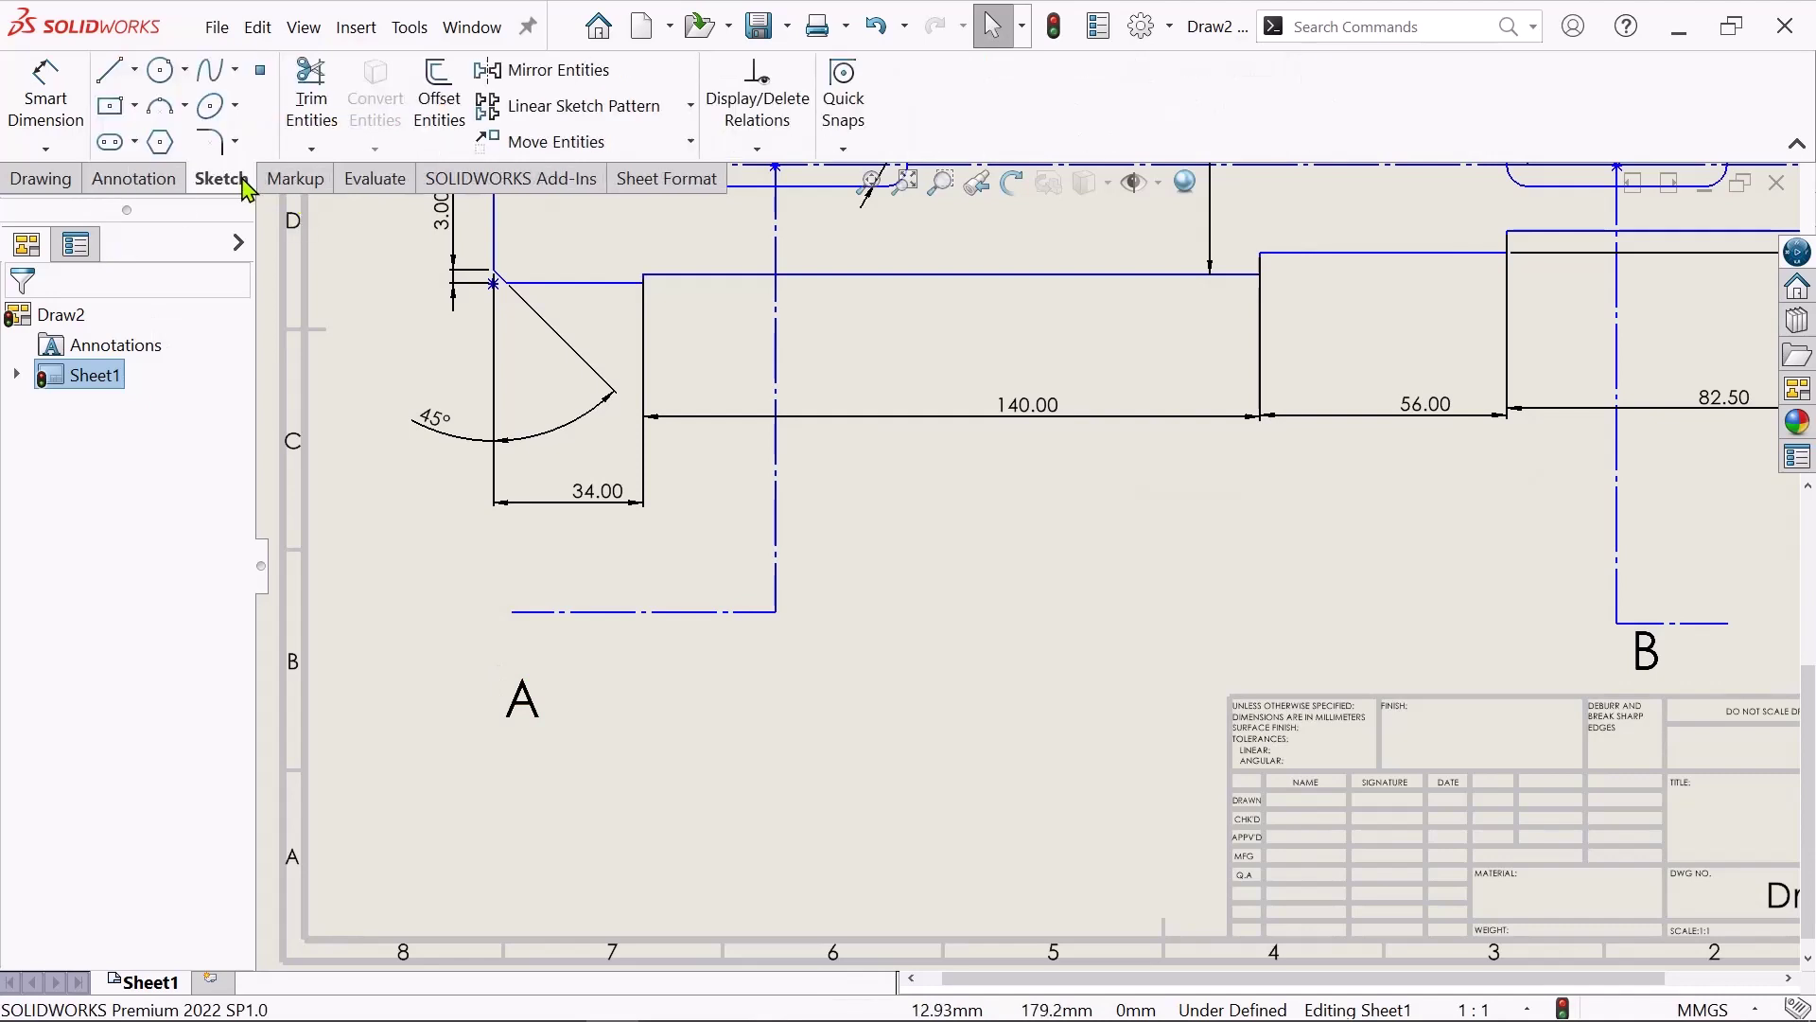
{"action": "left_click", "coordinate": [135, 71]}
{"action": "left_click", "coordinate": [176, 144]}
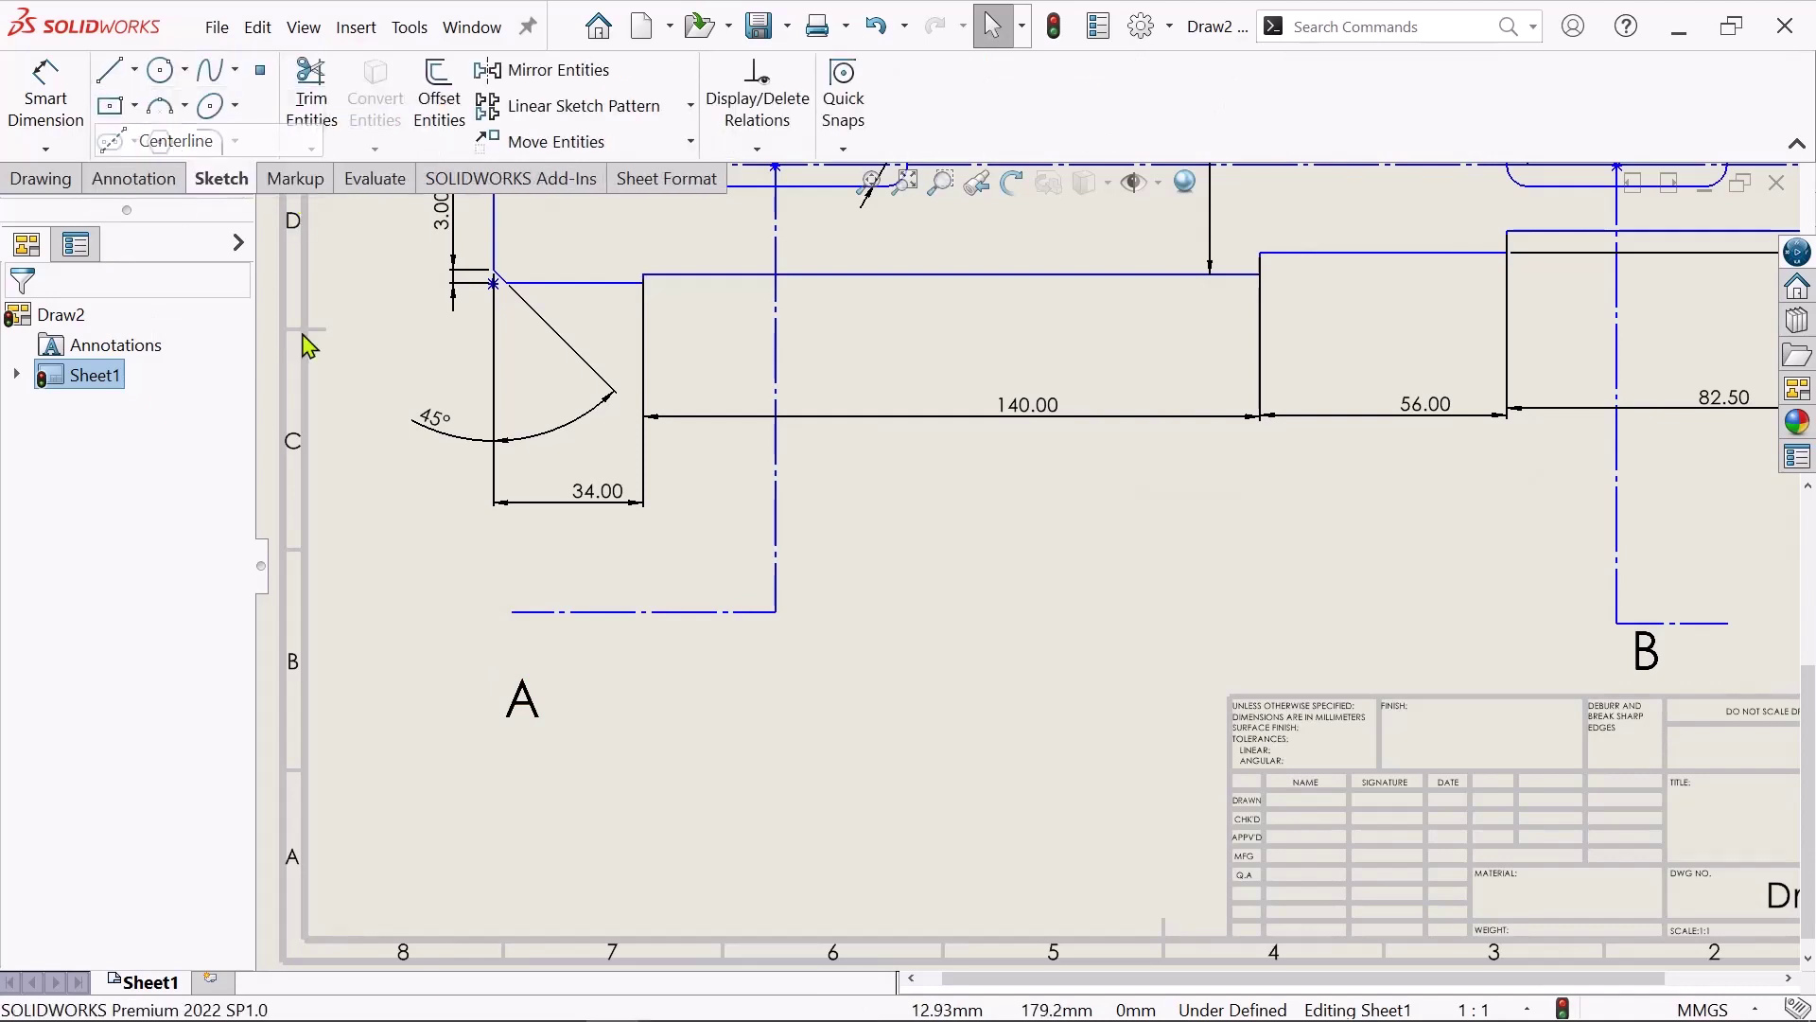
{"action": "left_click", "coordinate": [610, 859]}
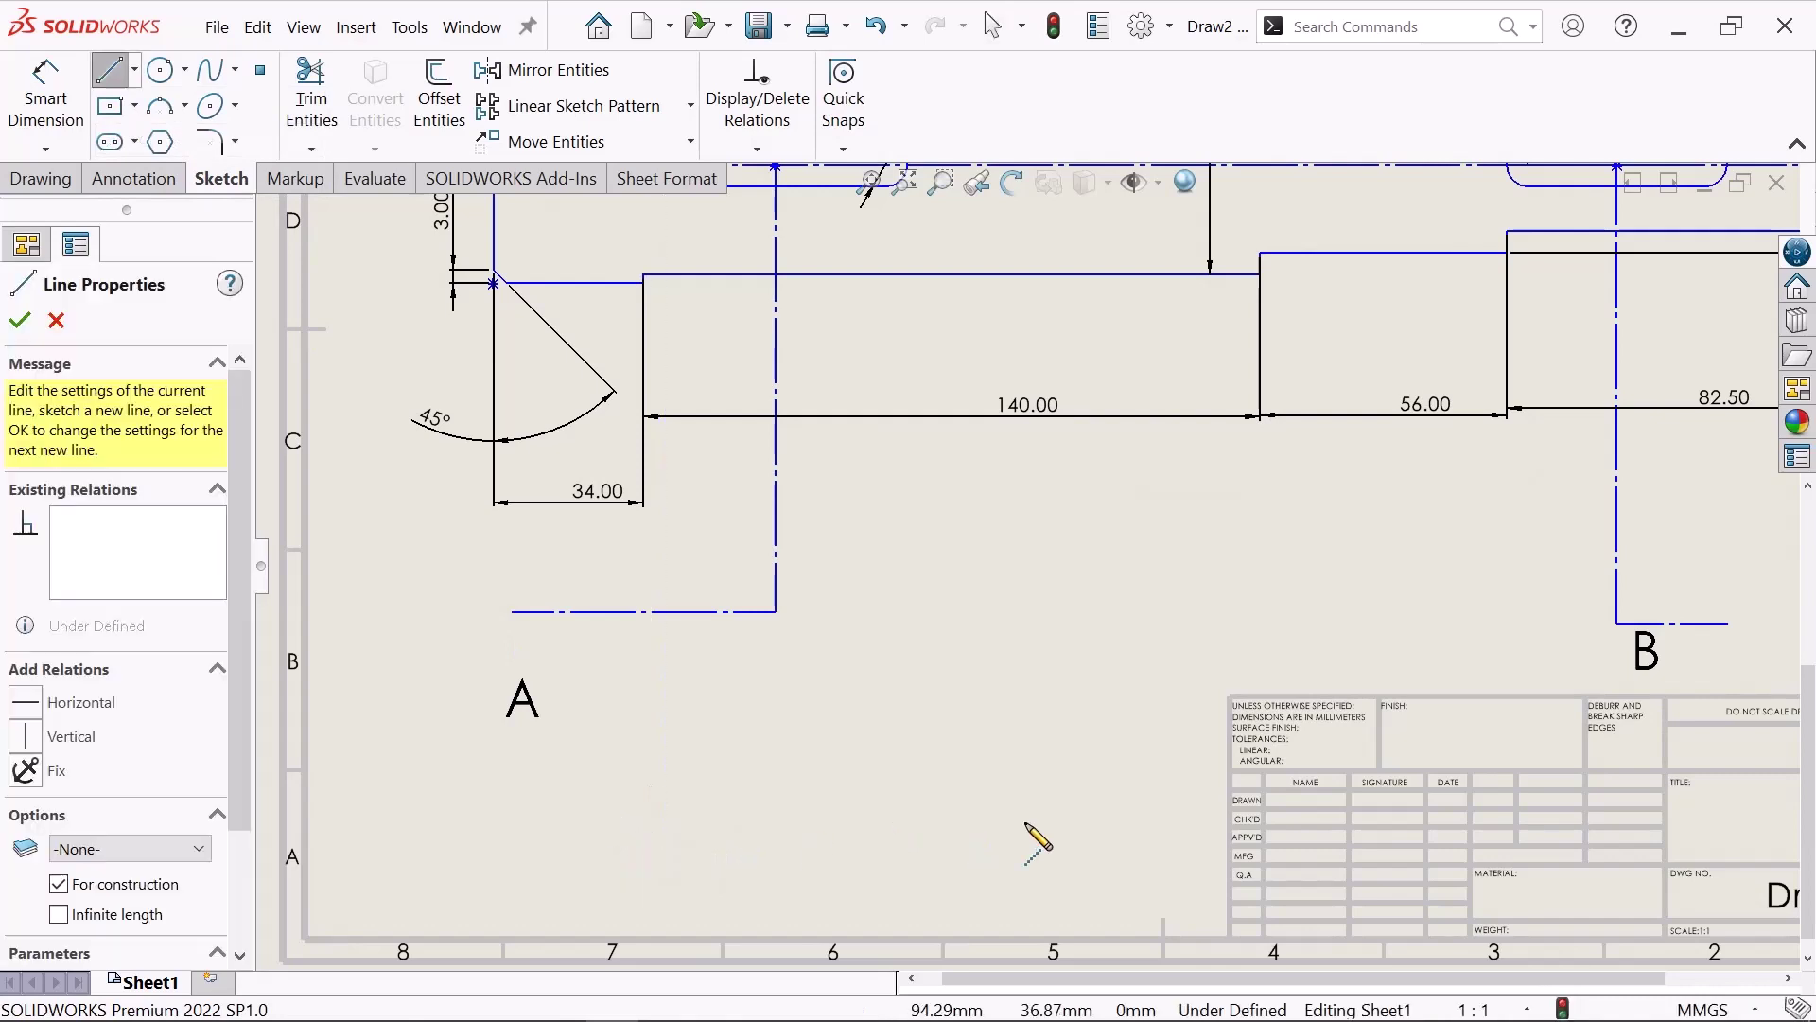
{"action": "left_click", "coordinate": [1121, 820]}
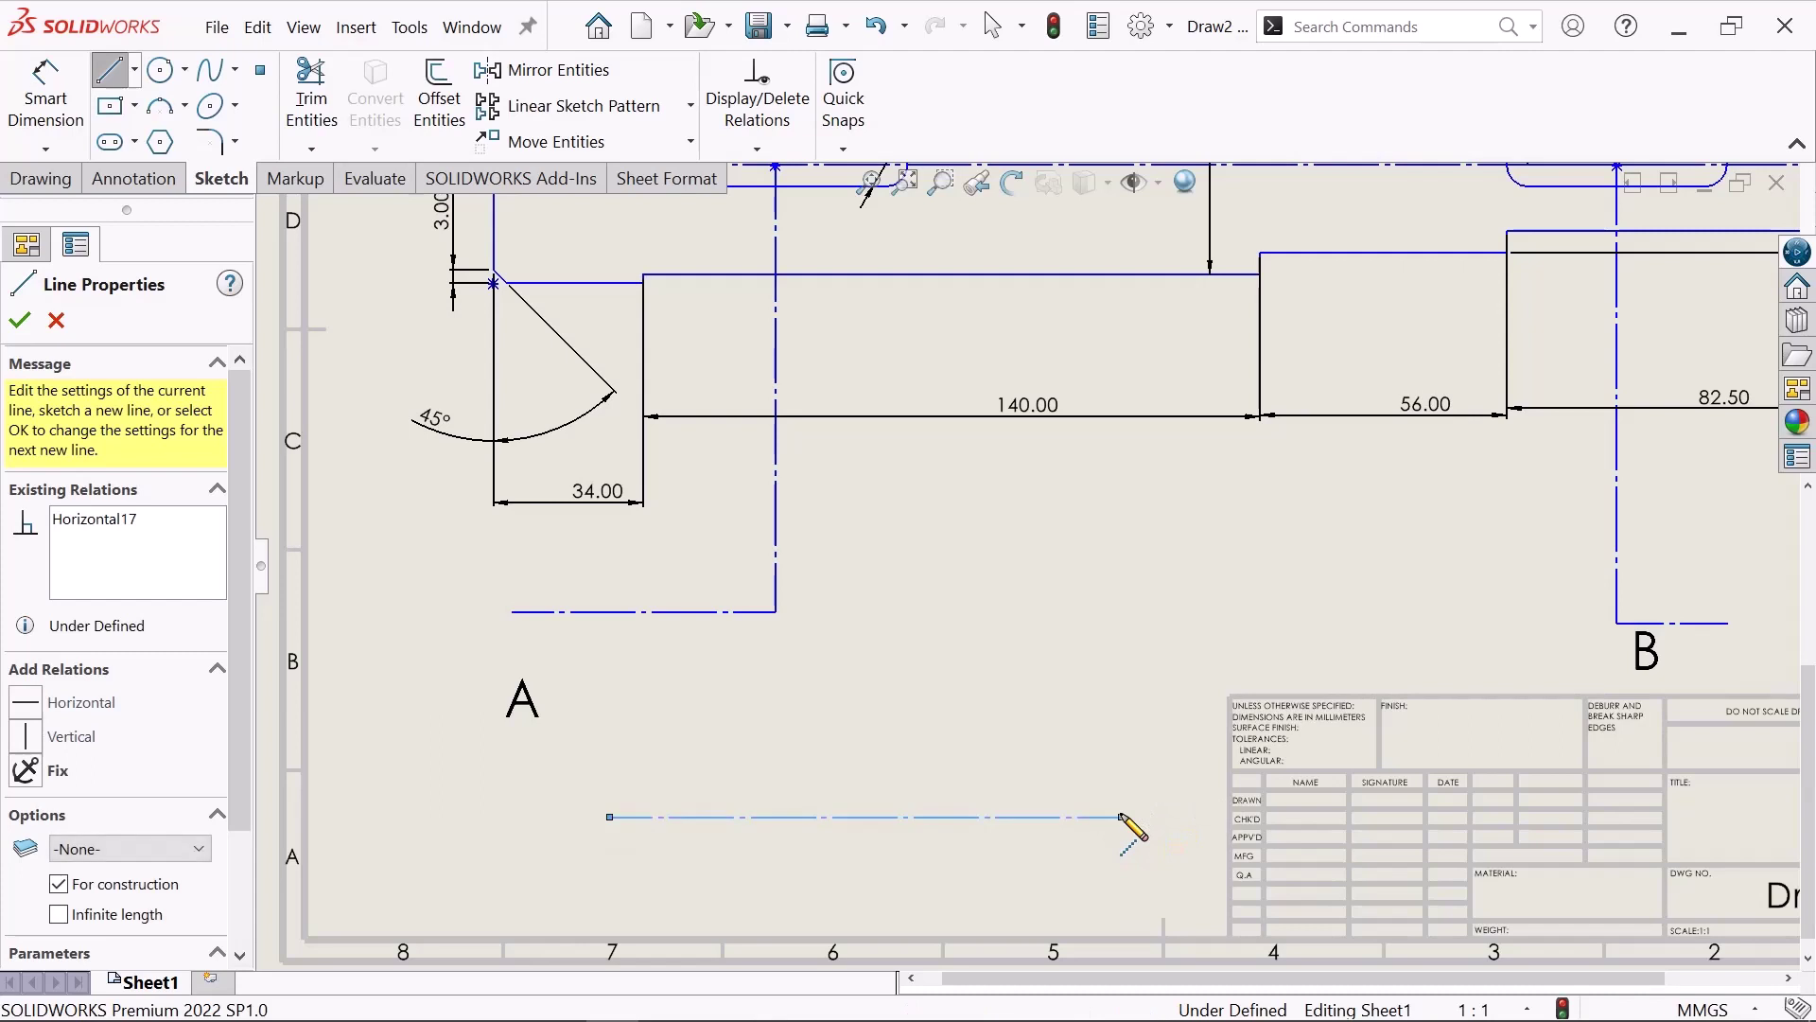
{"action": "right_click", "coordinate": [1122, 819]}
{"action": "left_click", "coordinate": [1189, 724]}
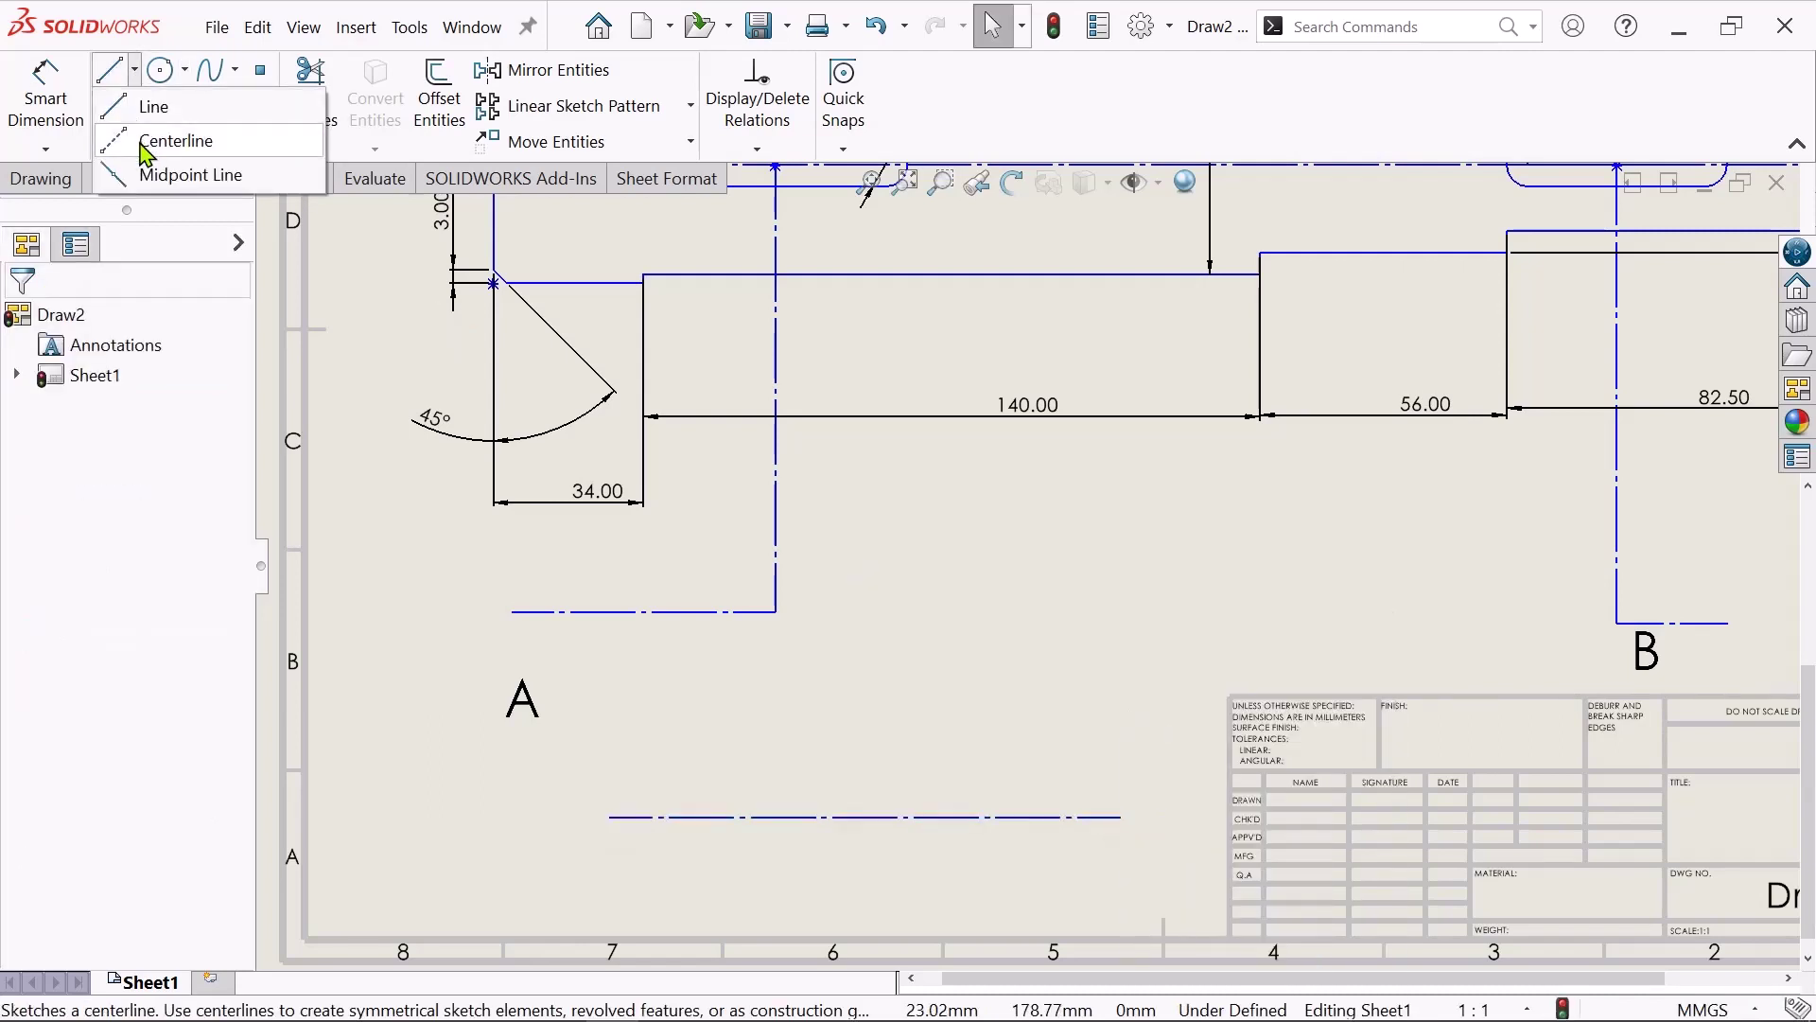
- Add two vertical centerlines crossing the horizontal centerline
{"action": "left_click", "coordinate": [144, 148]}
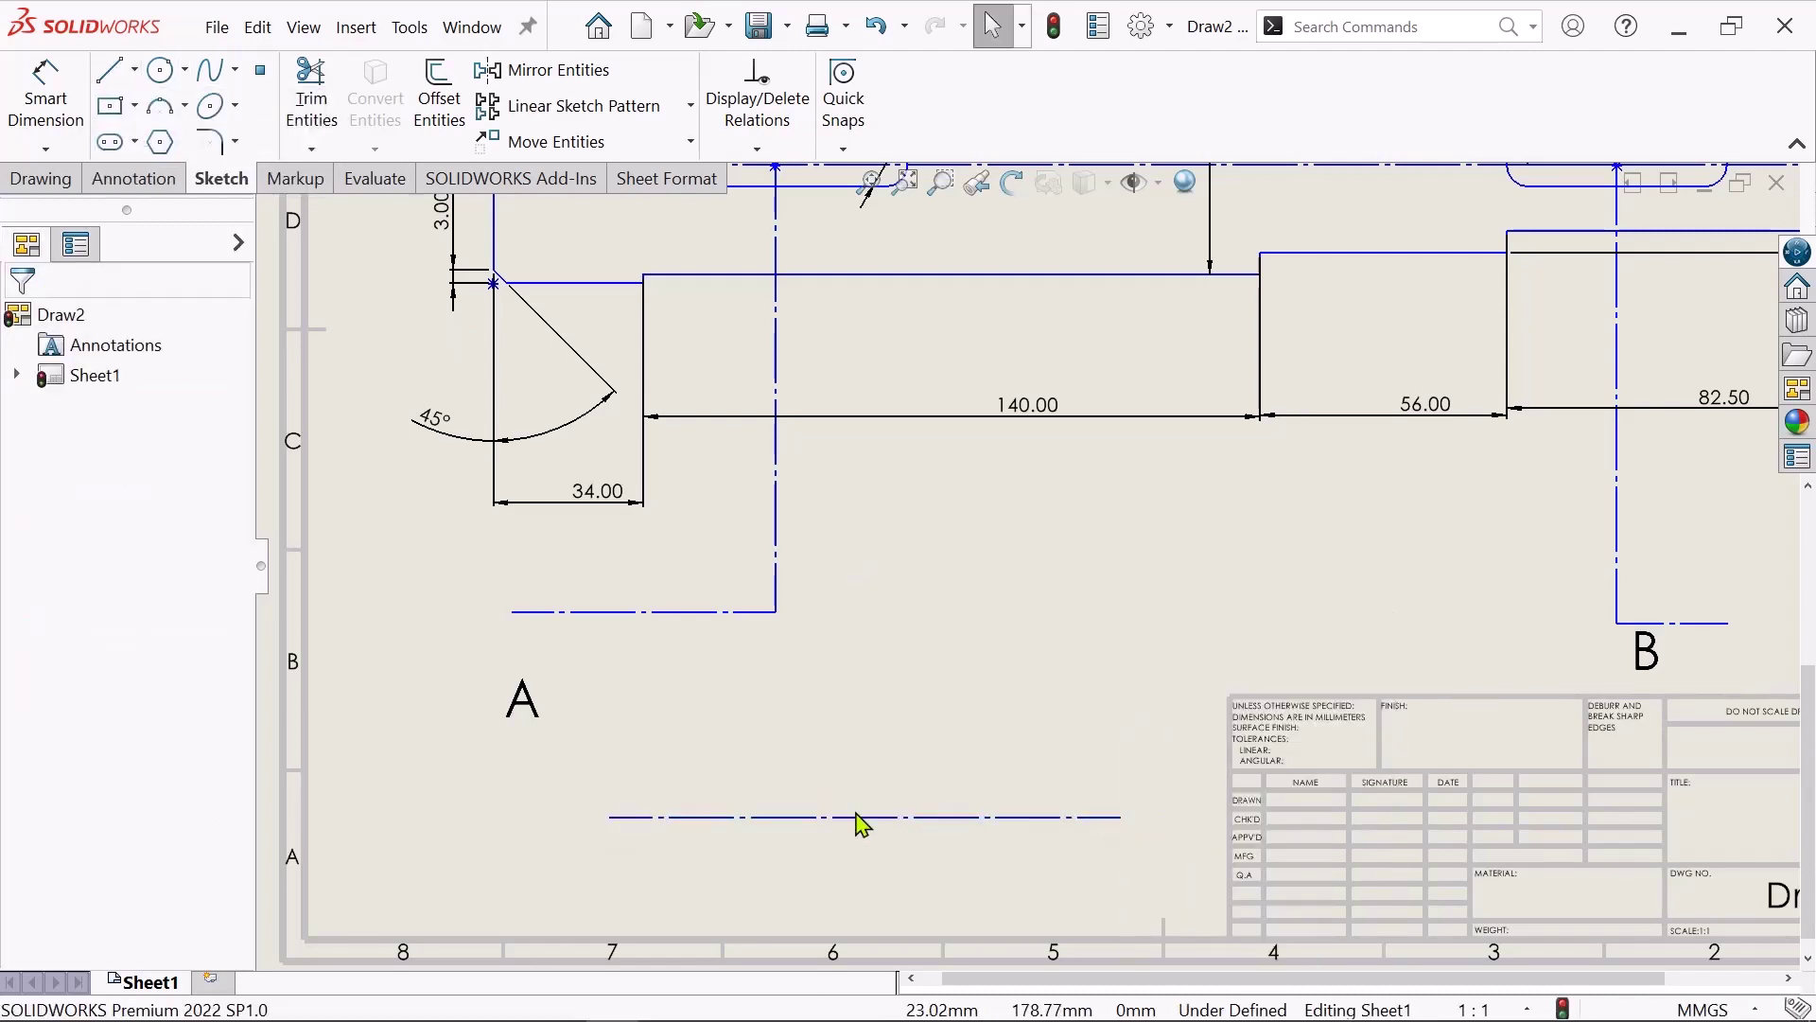
{"action": "left_click", "coordinate": [695, 669]}
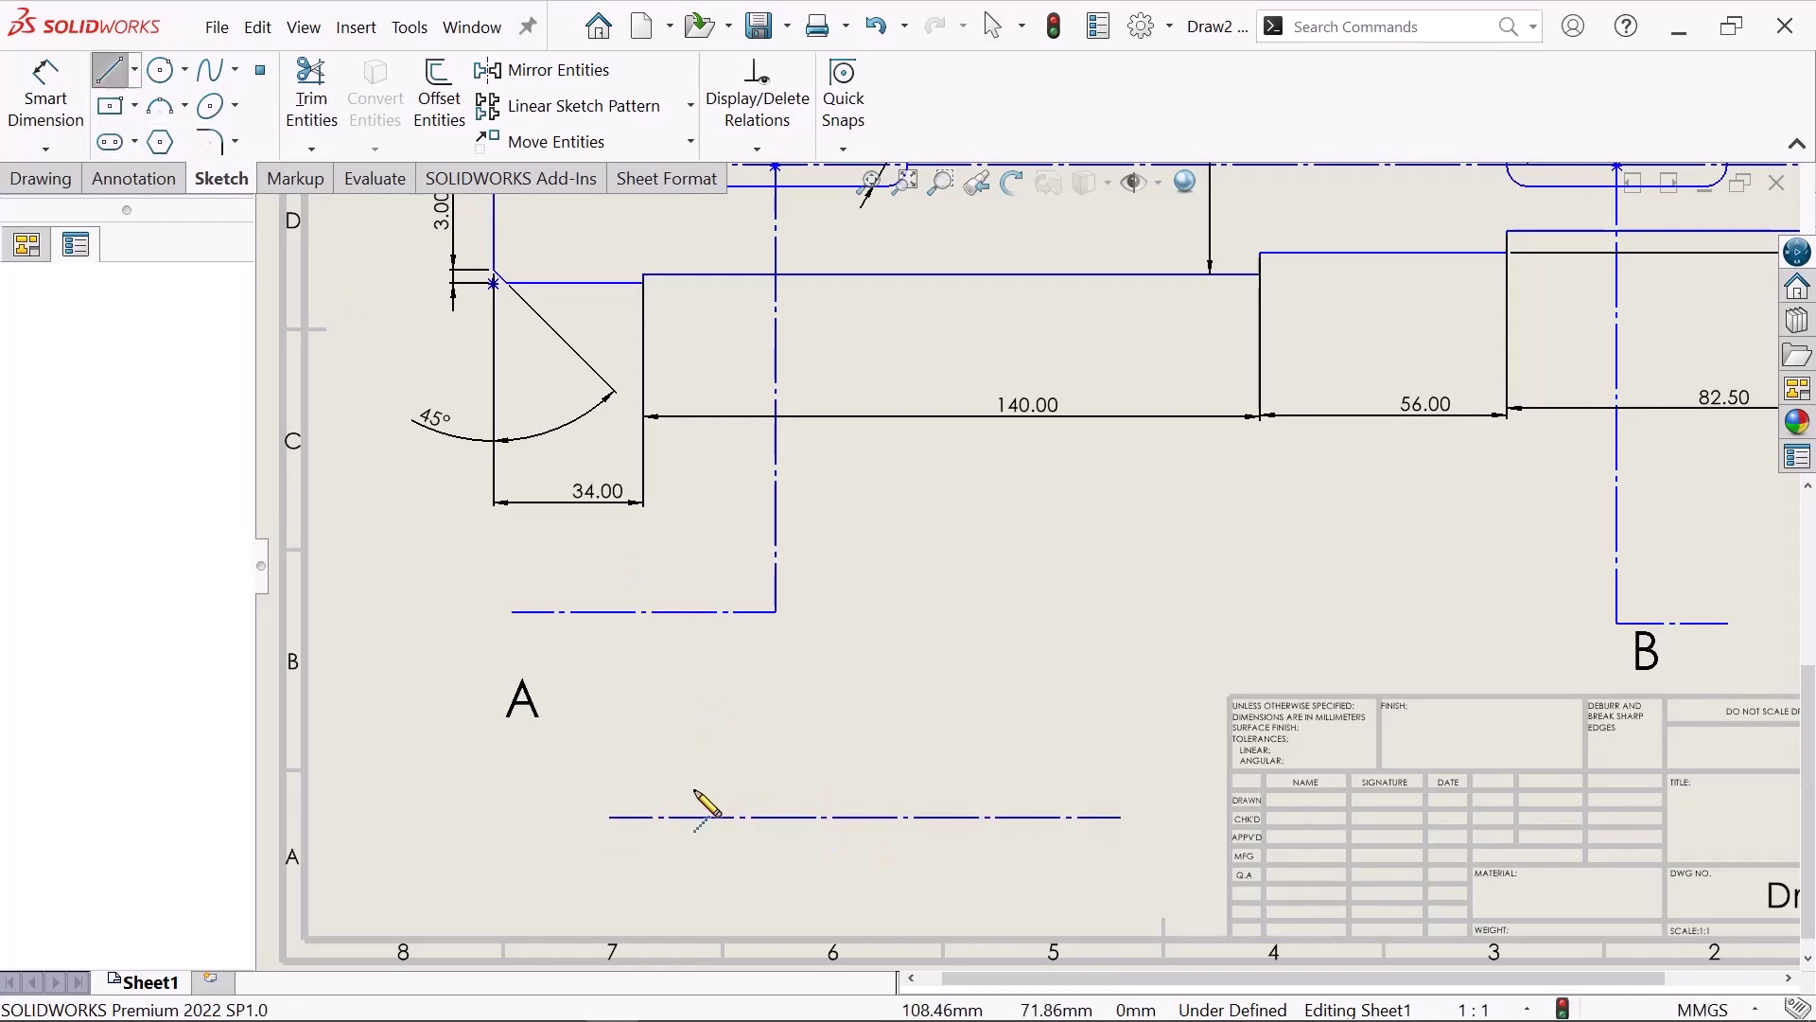
{"action": "left_click", "coordinate": [696, 901]}
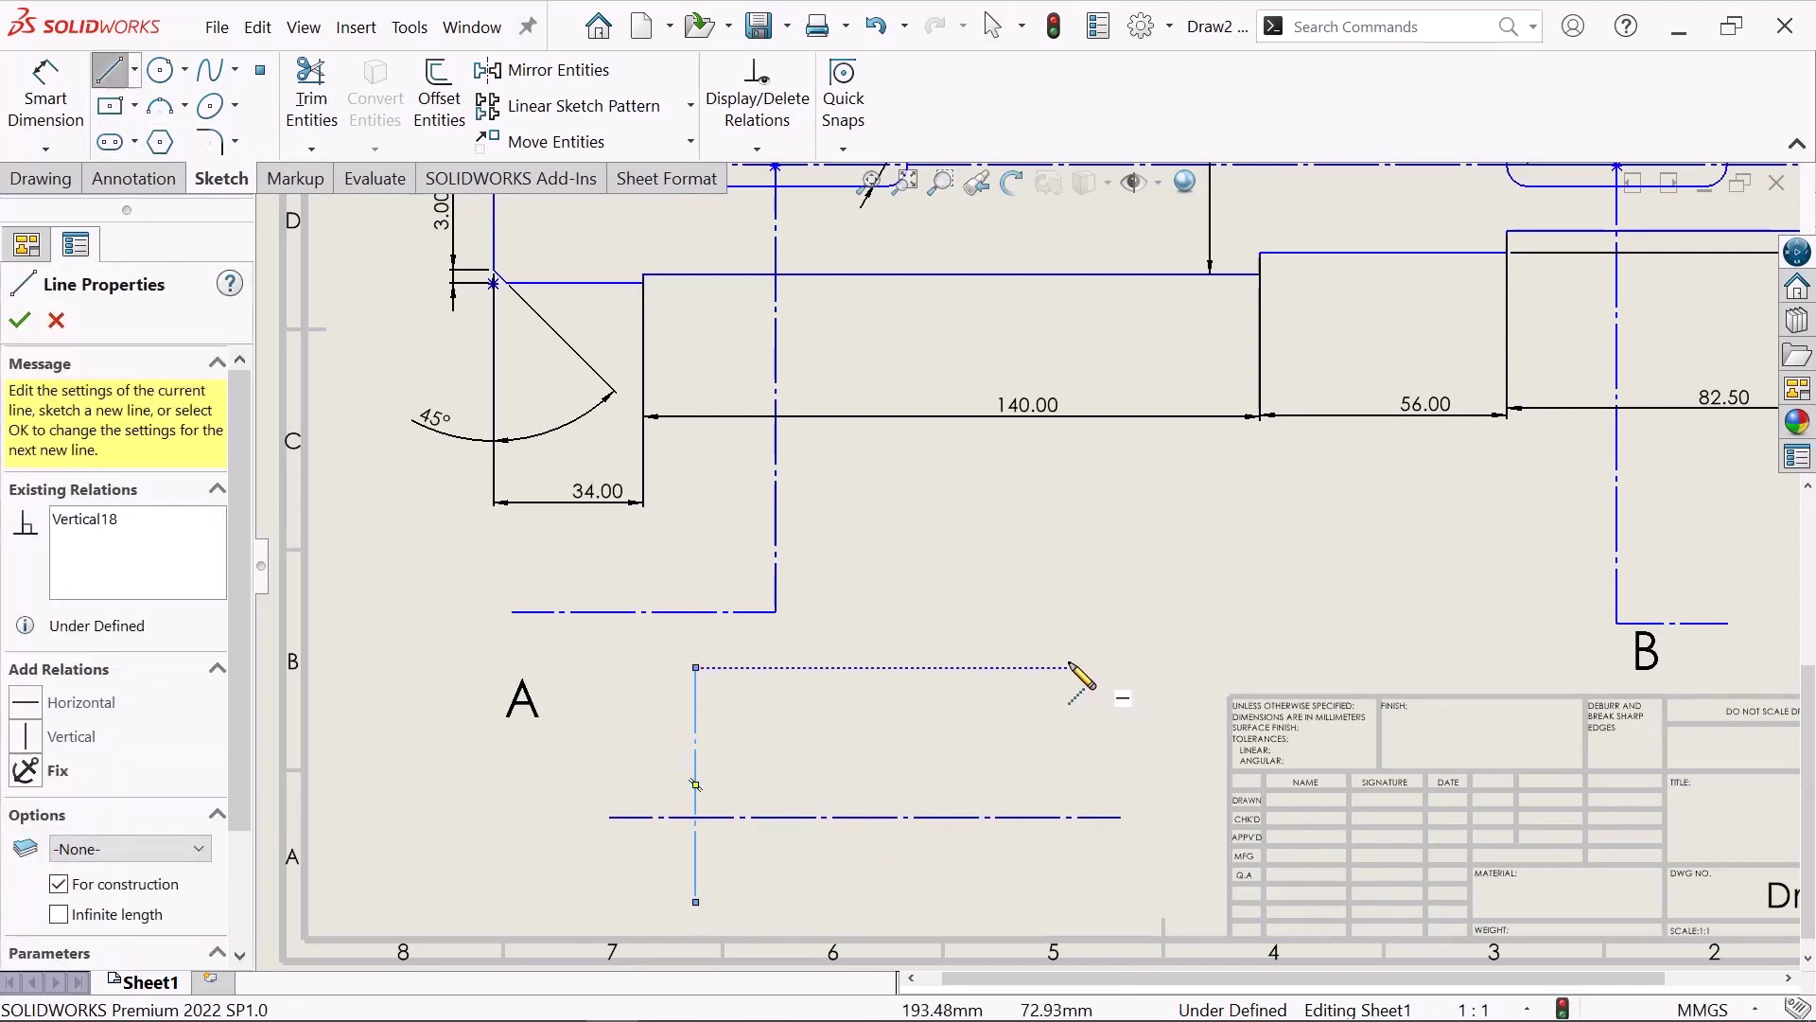
{"action": "left_click", "coordinate": [1086, 700]}
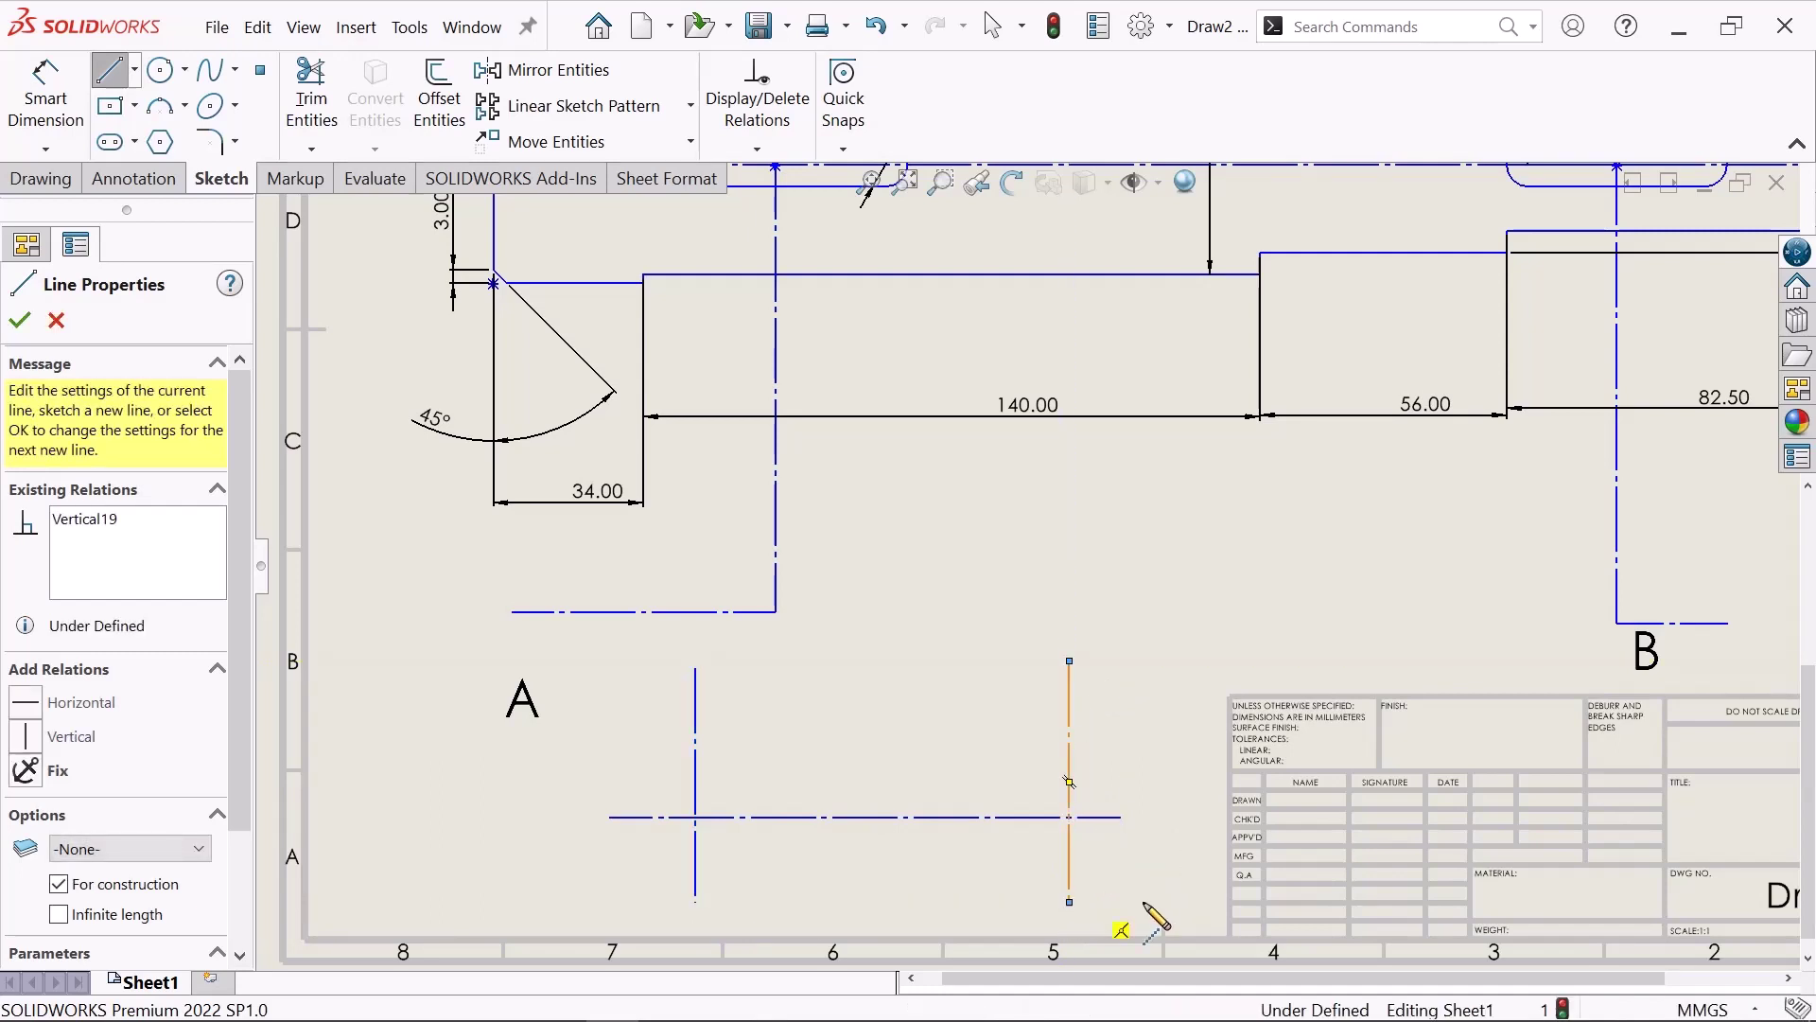
{"action": "right_click", "coordinate": [1070, 902]}
{"action": "left_click", "coordinate": [1135, 721]}
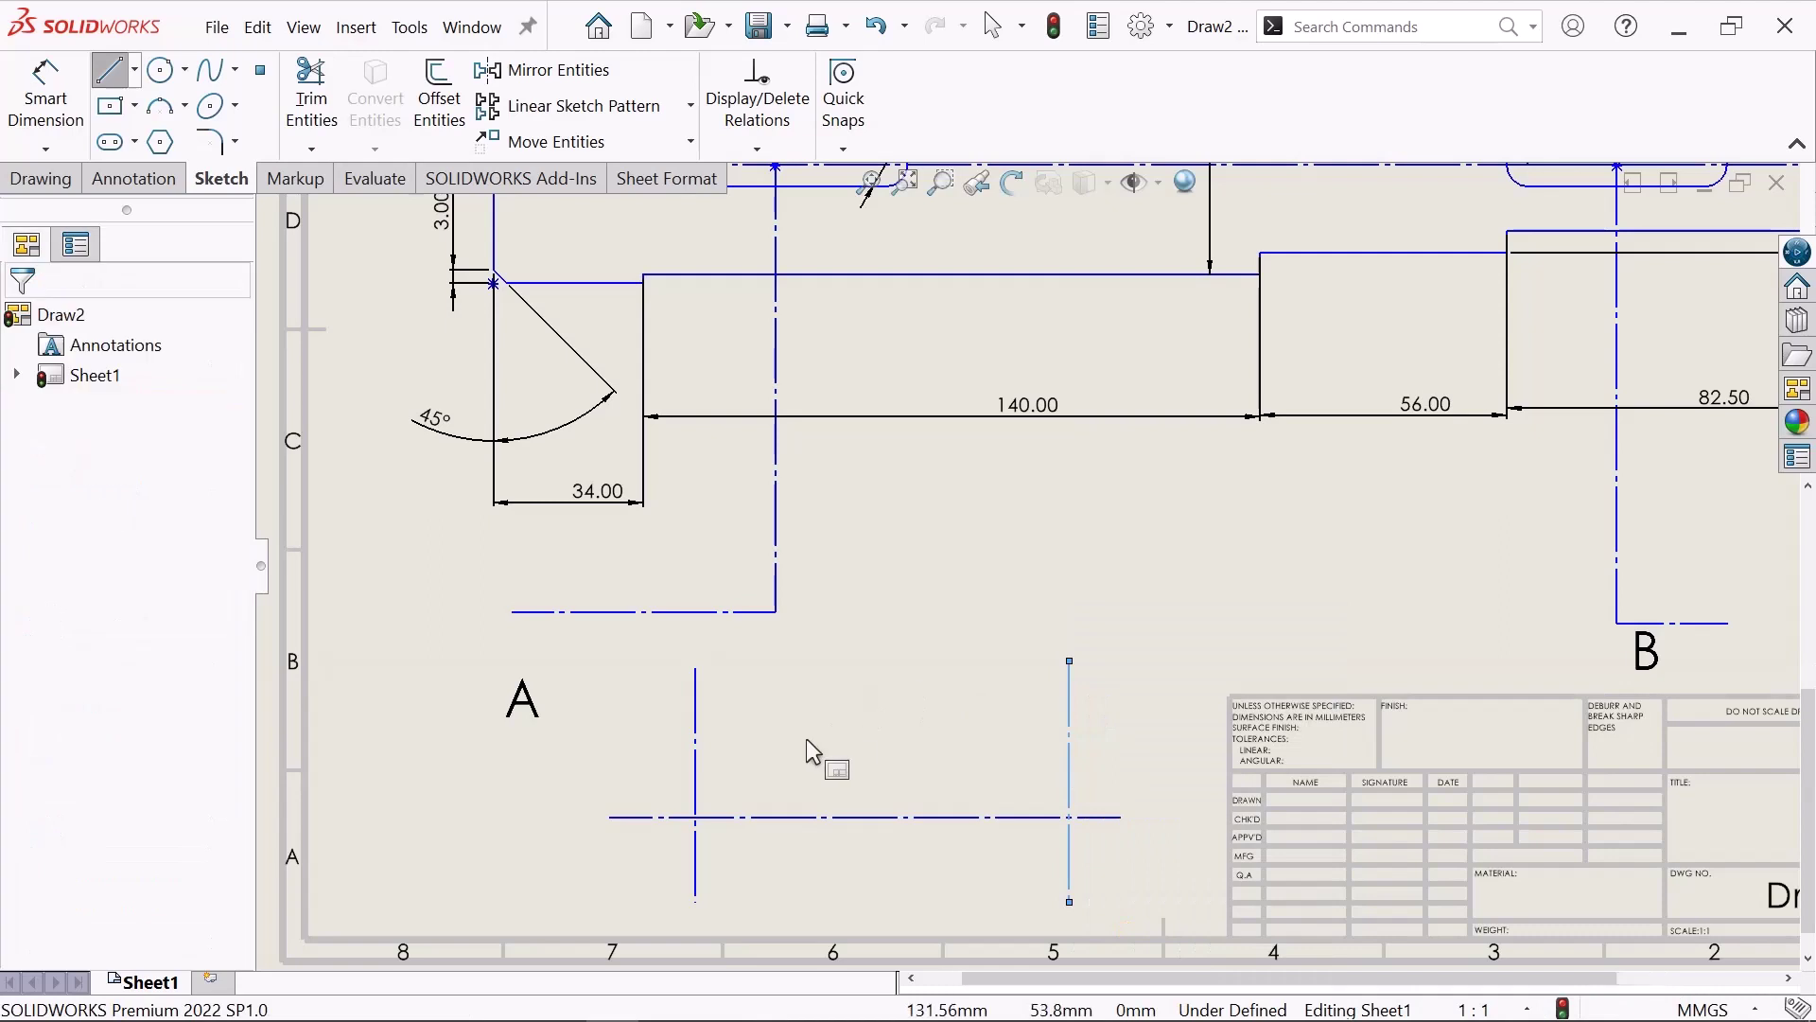
{"action": "scroll", "coordinate": [807, 751], "scroll_direction": "down", "scroll_amount": 1}
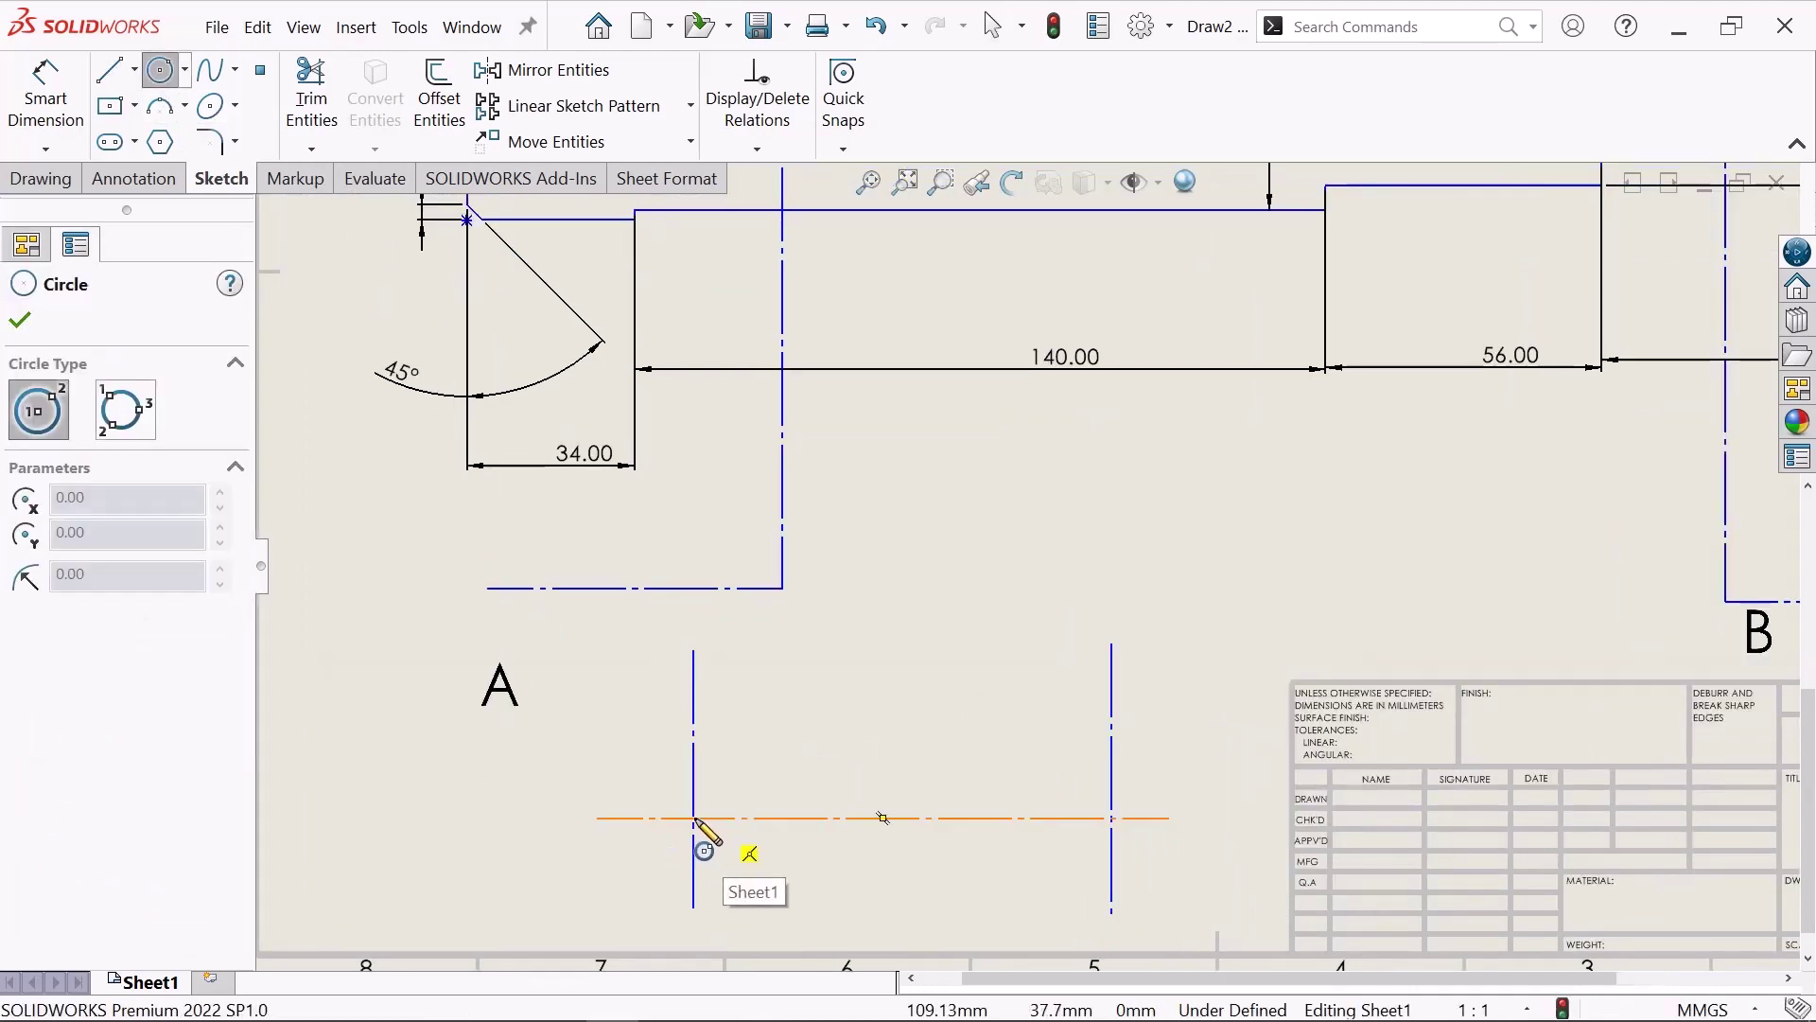
- Sketch a larger circle at the left centerline crossing and a smaller one at the right crossing
{"action": "scroll", "coordinate": [698, 842], "scroll_direction": "down", "scroll_amount": 5}
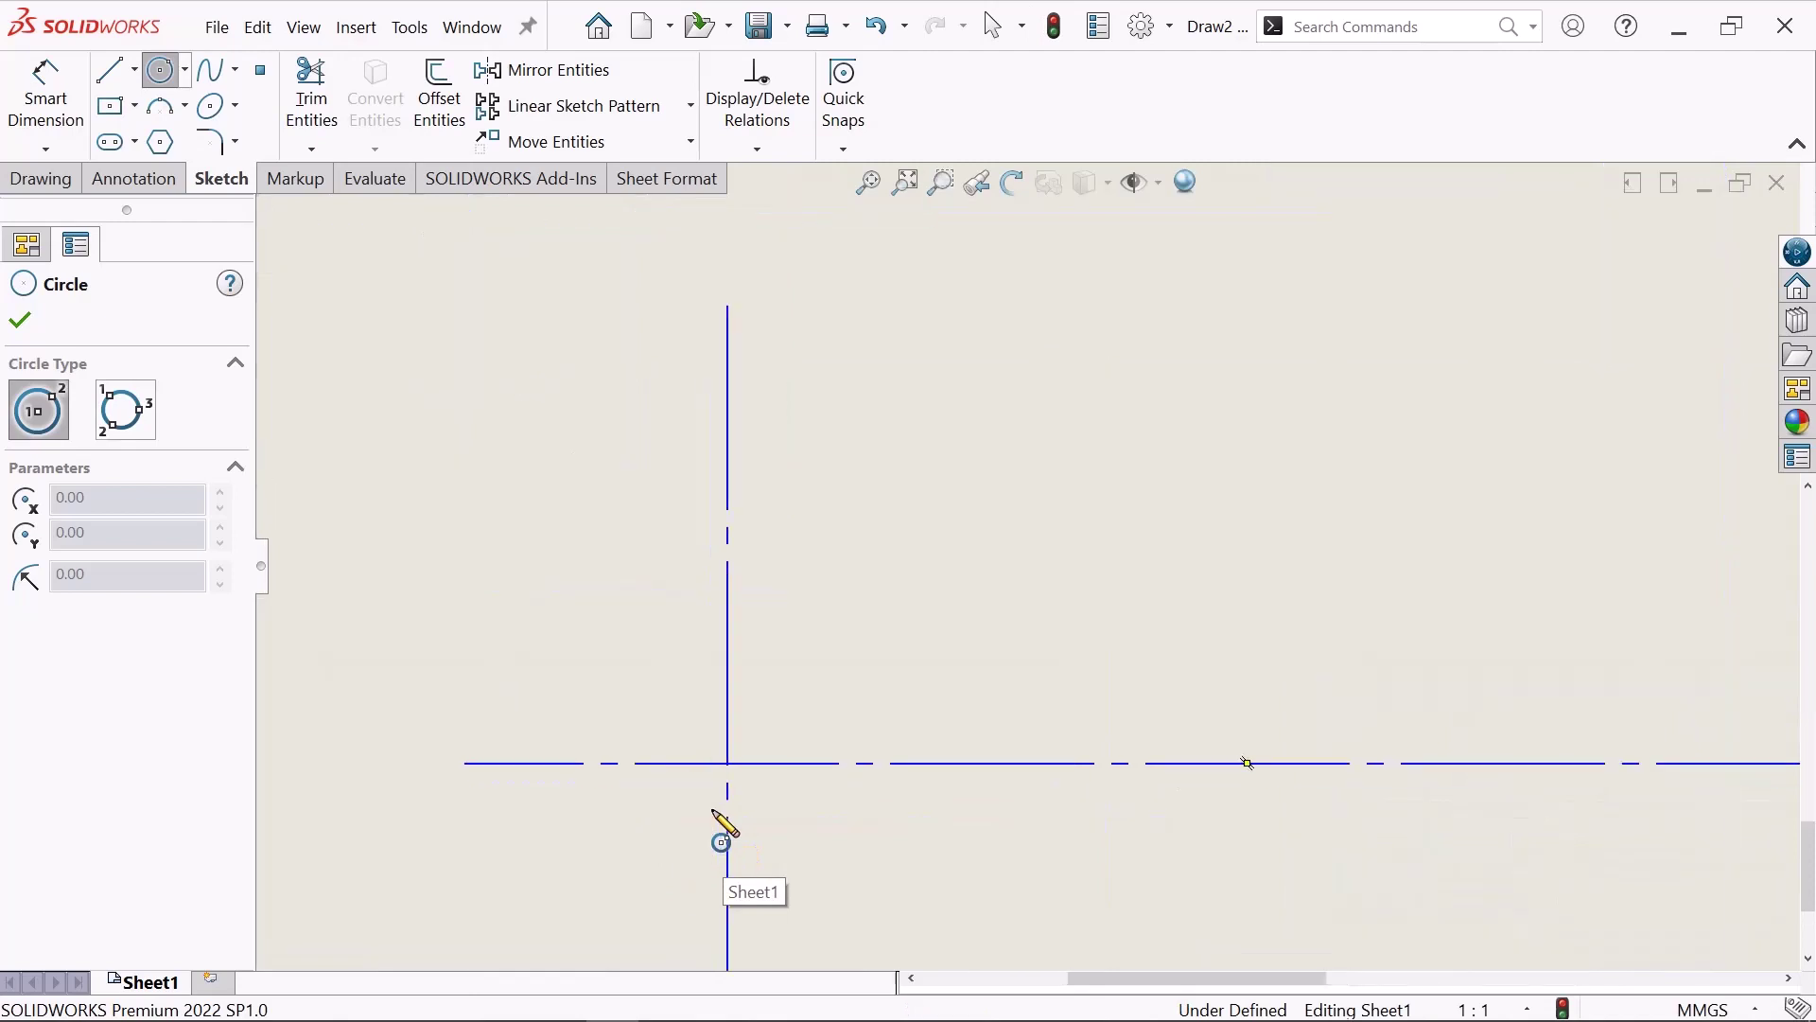
{"action": "left_click", "coordinate": [728, 763]}
{"action": "left_click", "coordinate": [835, 819]}
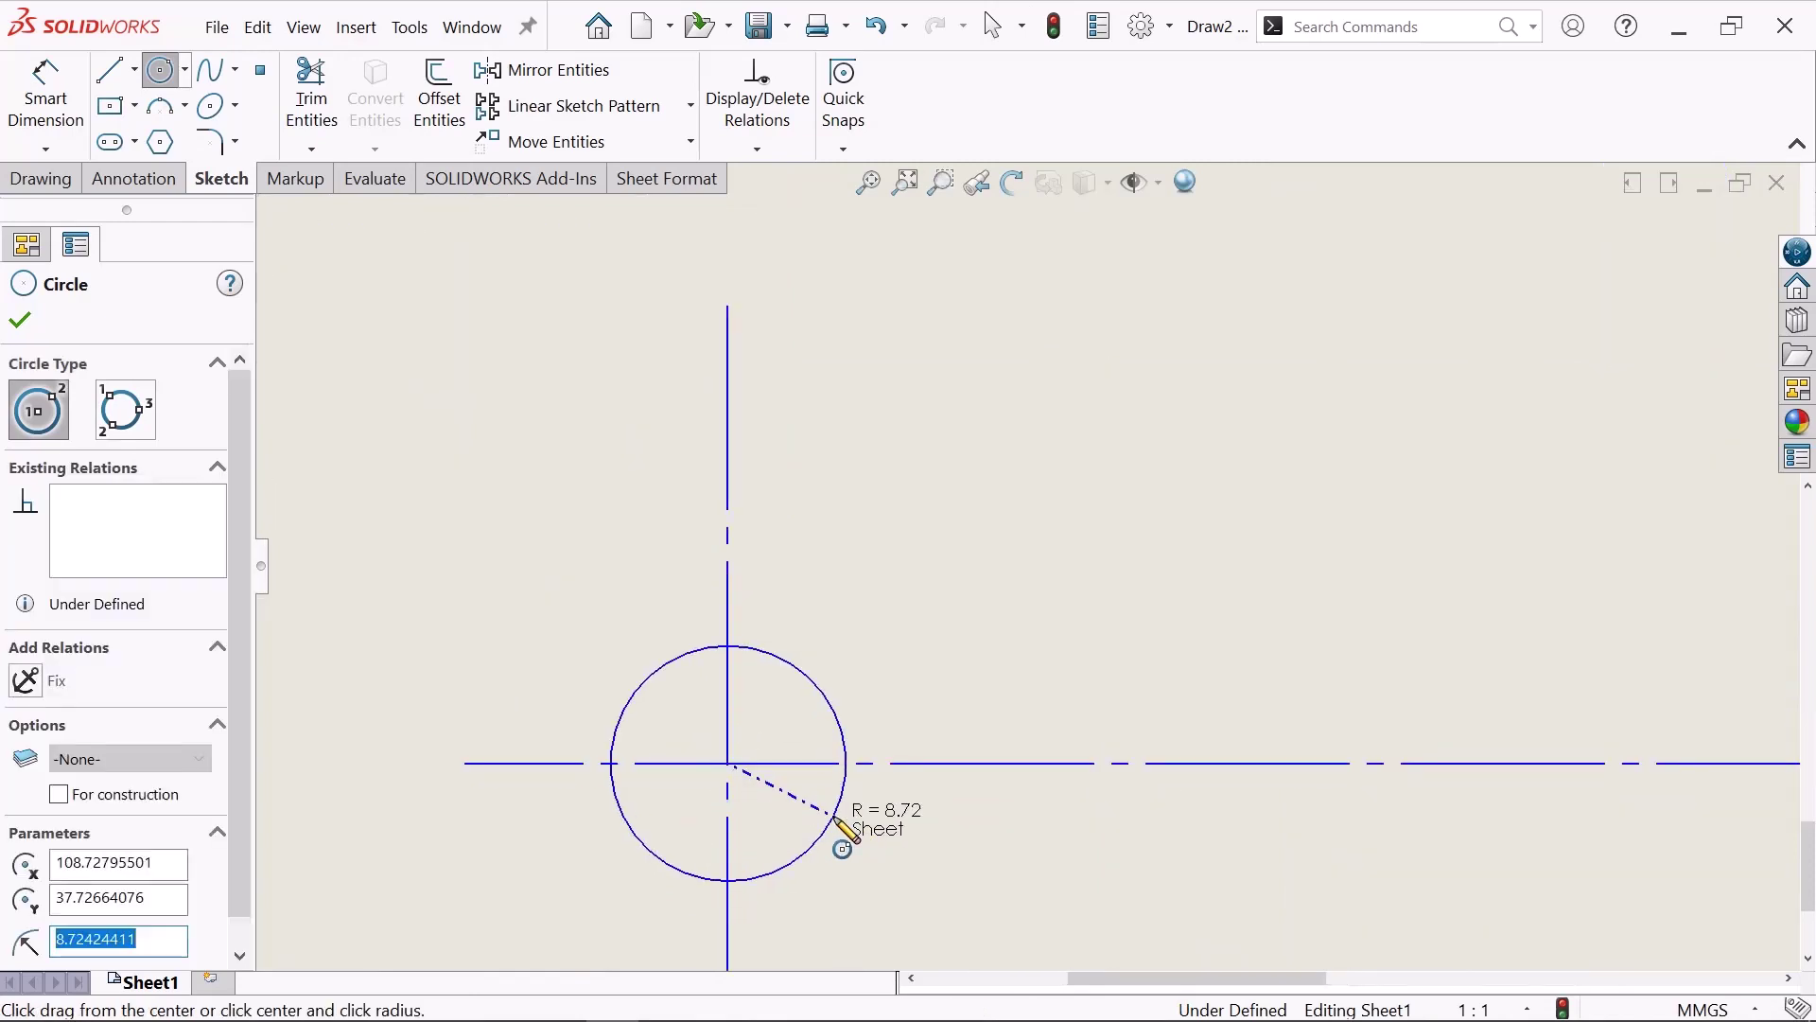
{"action": "scroll", "coordinate": [1040, 804], "scroll_direction": "up", "scroll_amount": 3}
{"action": "scroll", "coordinate": [1324, 728], "scroll_direction": "up", "scroll_amount": 2}
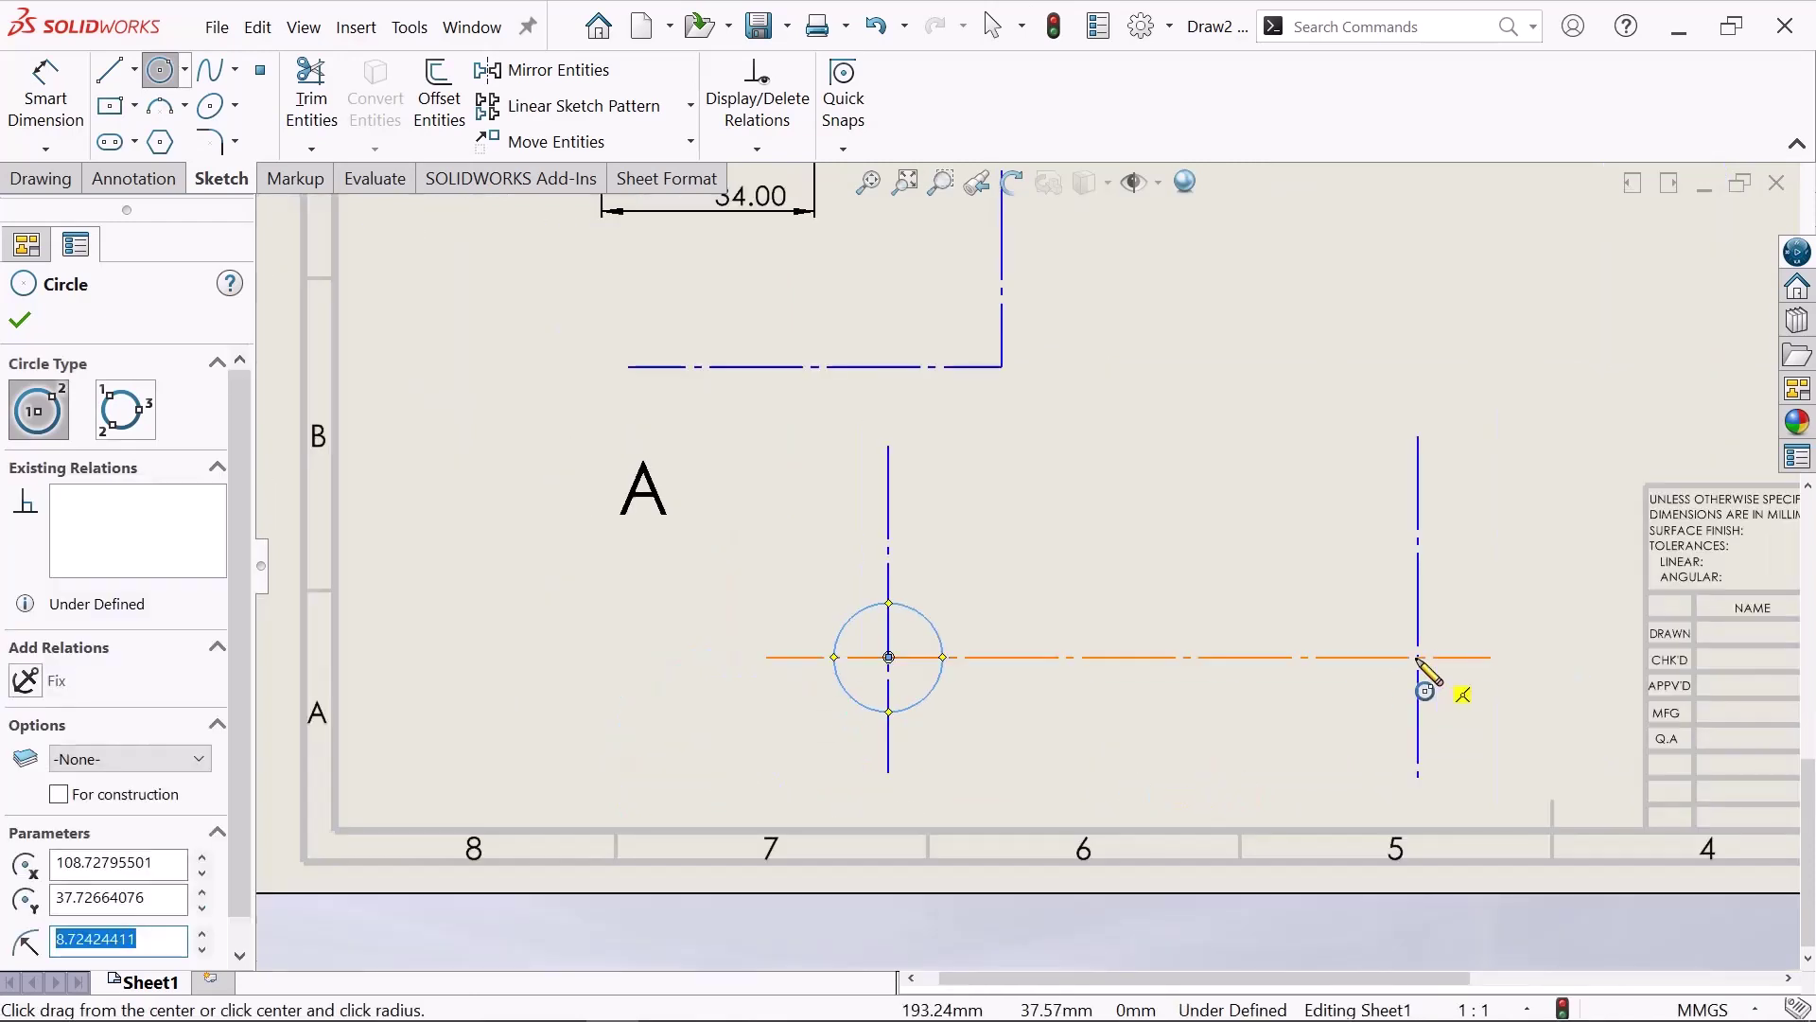
{"action": "scroll", "coordinate": [1419, 660], "scroll_direction": "down", "scroll_amount": 3}
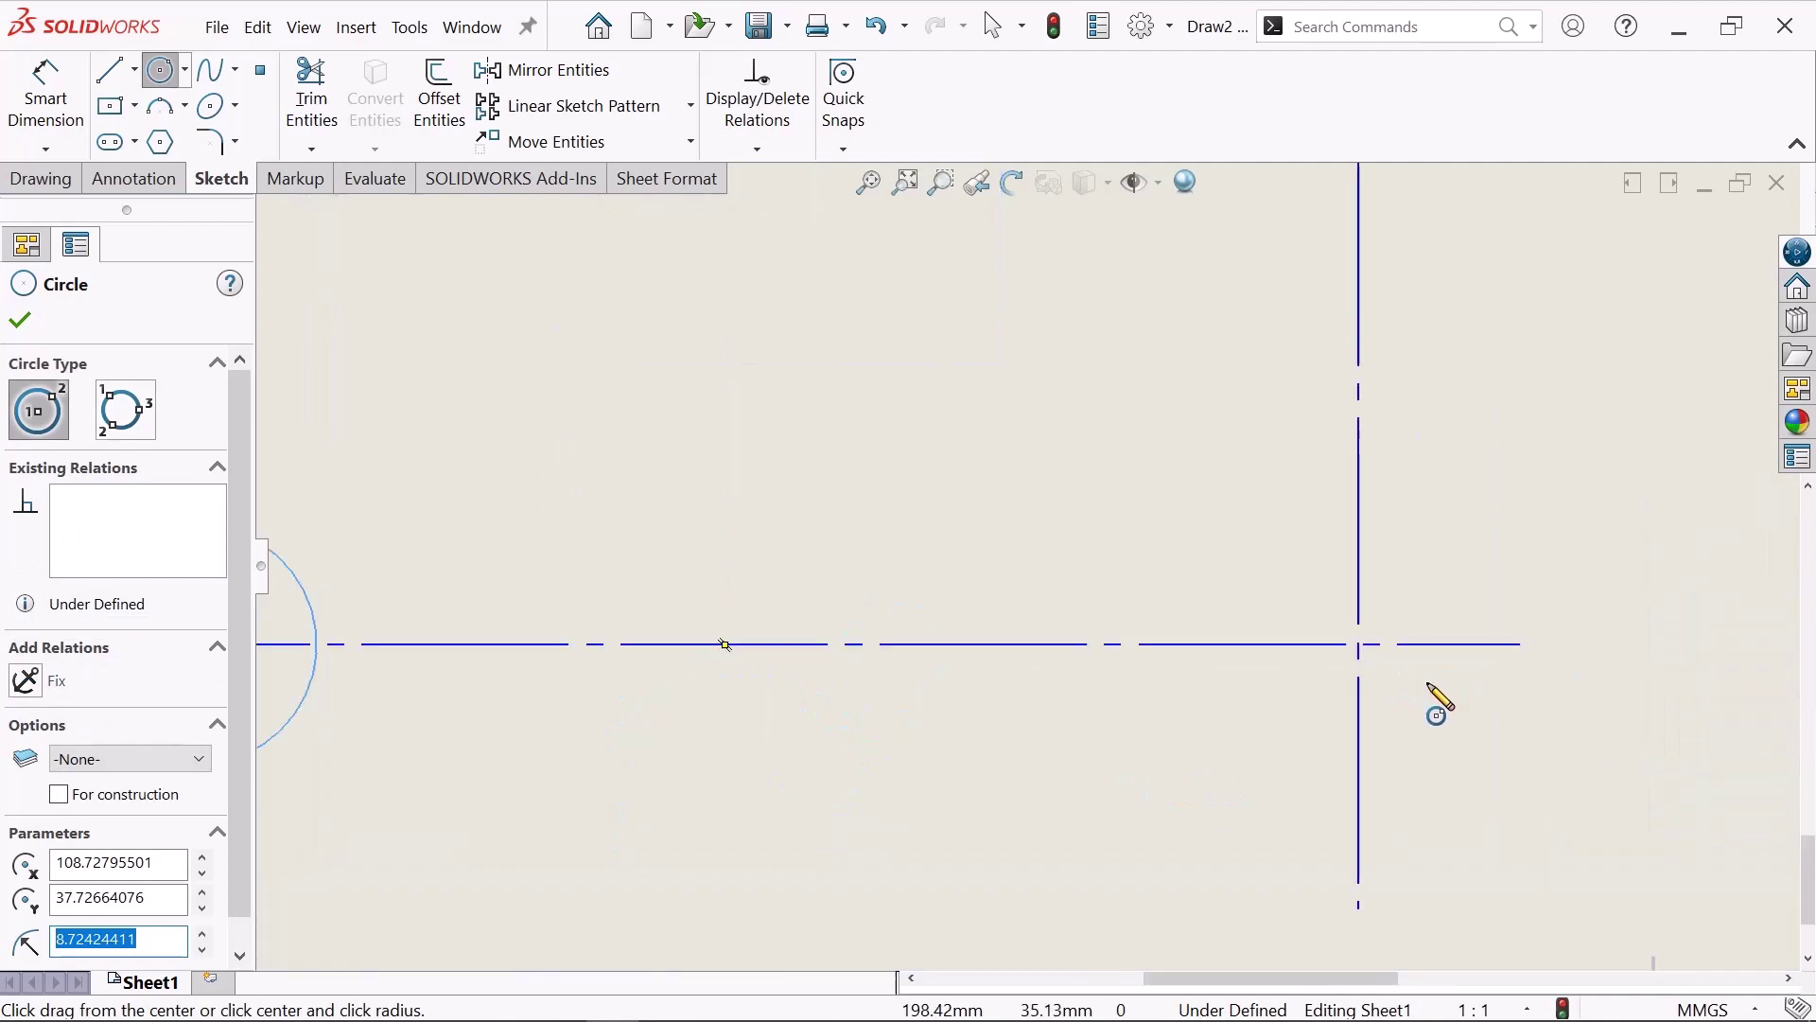
{"action": "left_click", "coordinate": [1359, 644]}
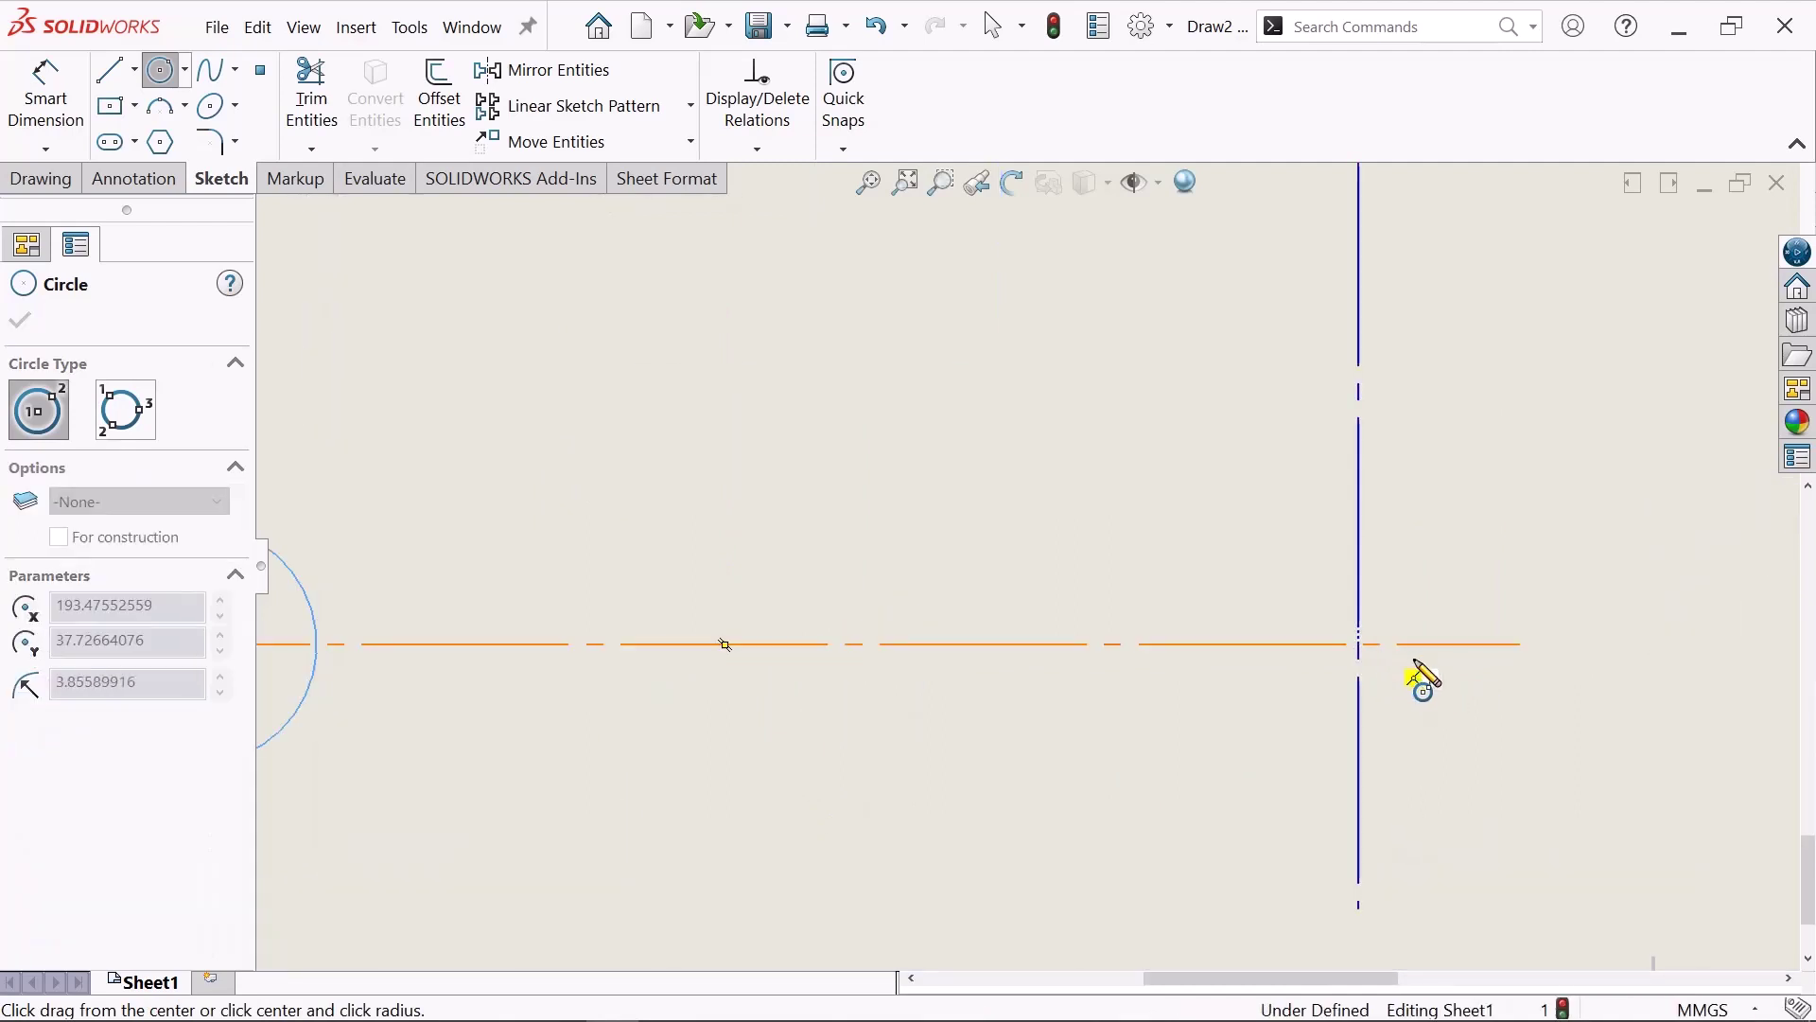
{"action": "left_click", "coordinate": [1432, 719]}
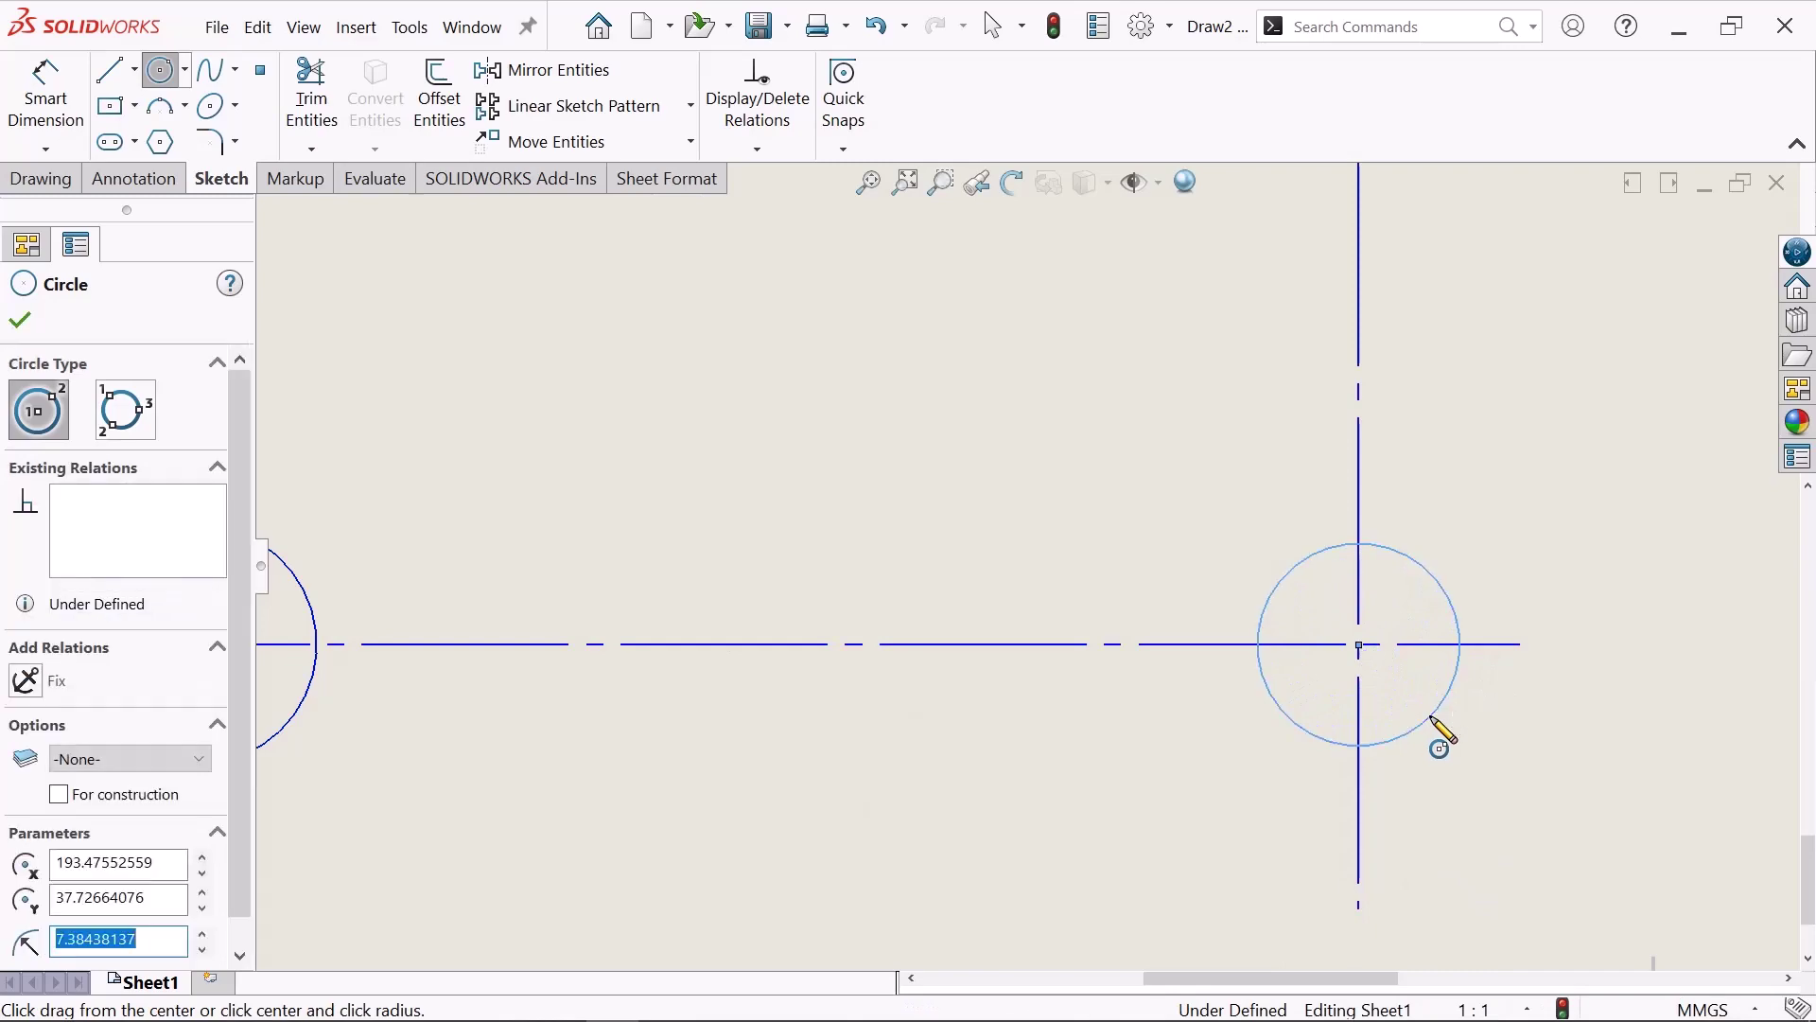
{"action": "right_click", "coordinate": [1513, 765]}
{"action": "left_click", "coordinate": [1505, 723]}
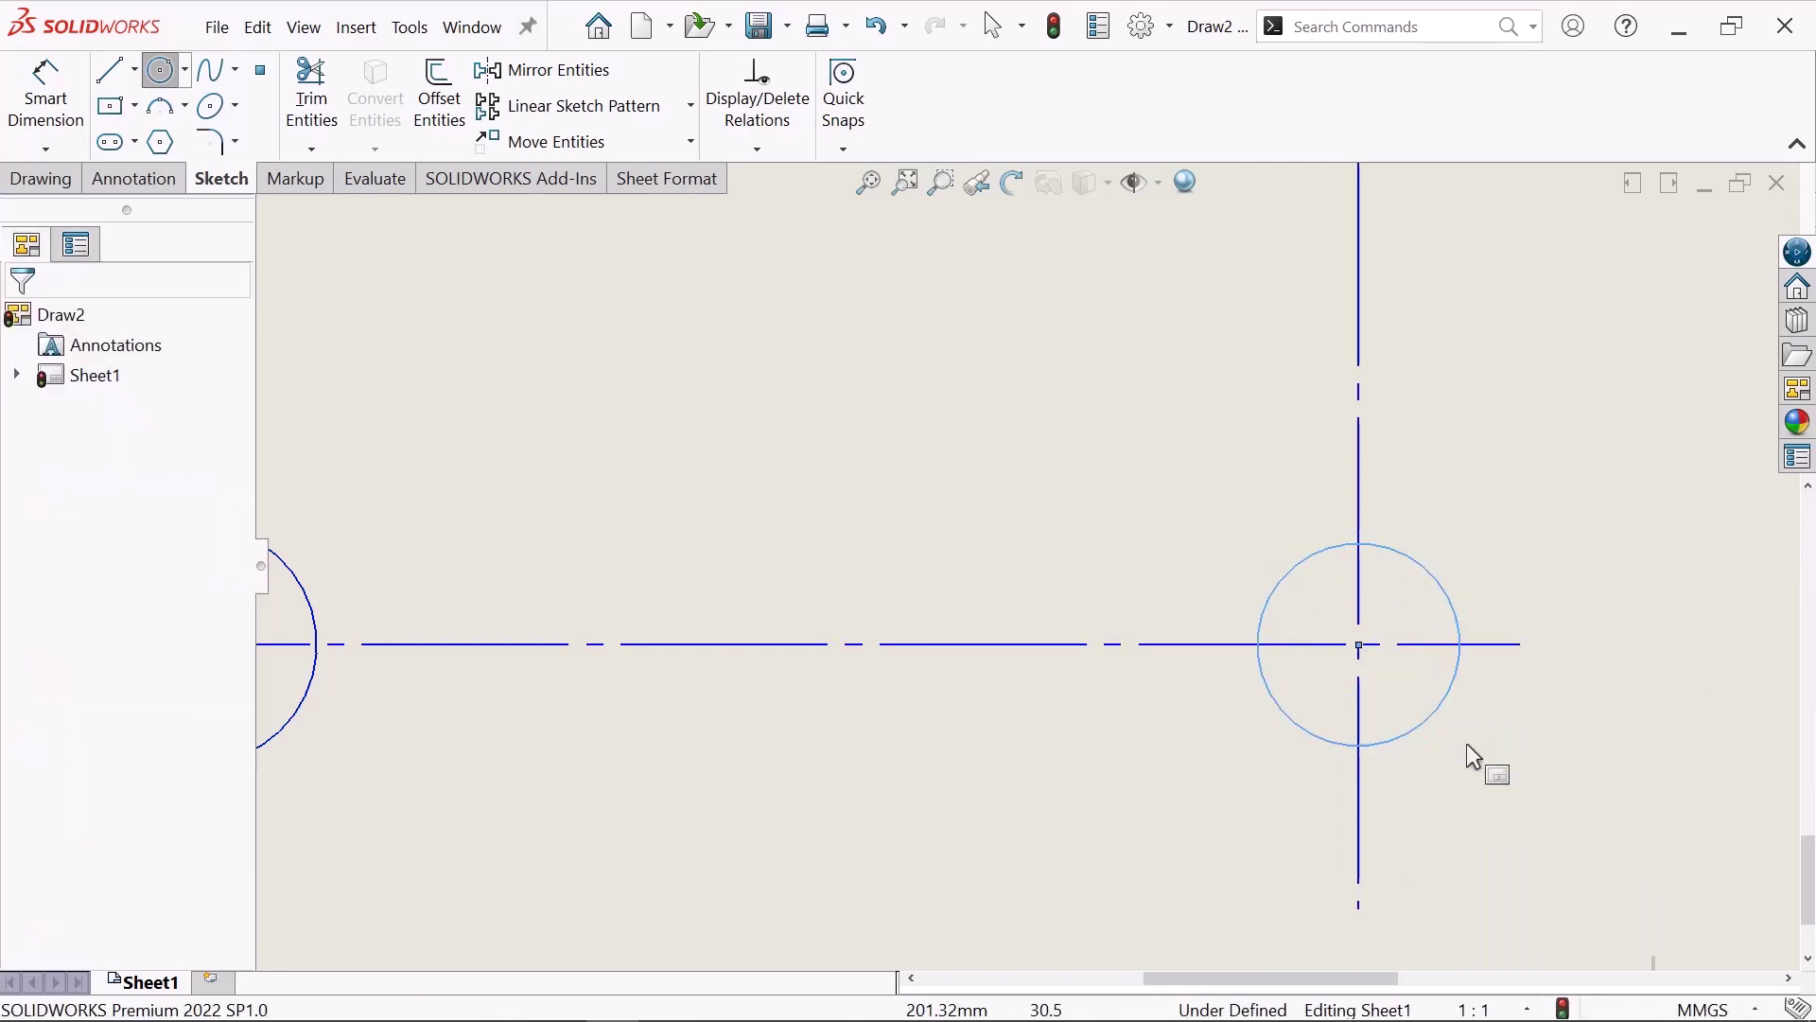
- Zoom to the left circle and sketch a three-line rectangular keyway notch at its top
{"action": "scroll", "coordinate": [1088, 610], "scroll_direction": "up", "scroll_amount": 5}
{"action": "scroll", "coordinate": [1048, 592], "scroll_direction": "up", "scroll_amount": 4}
{"action": "scroll", "coordinate": [970, 653], "scroll_direction": "down", "scroll_amount": 3}
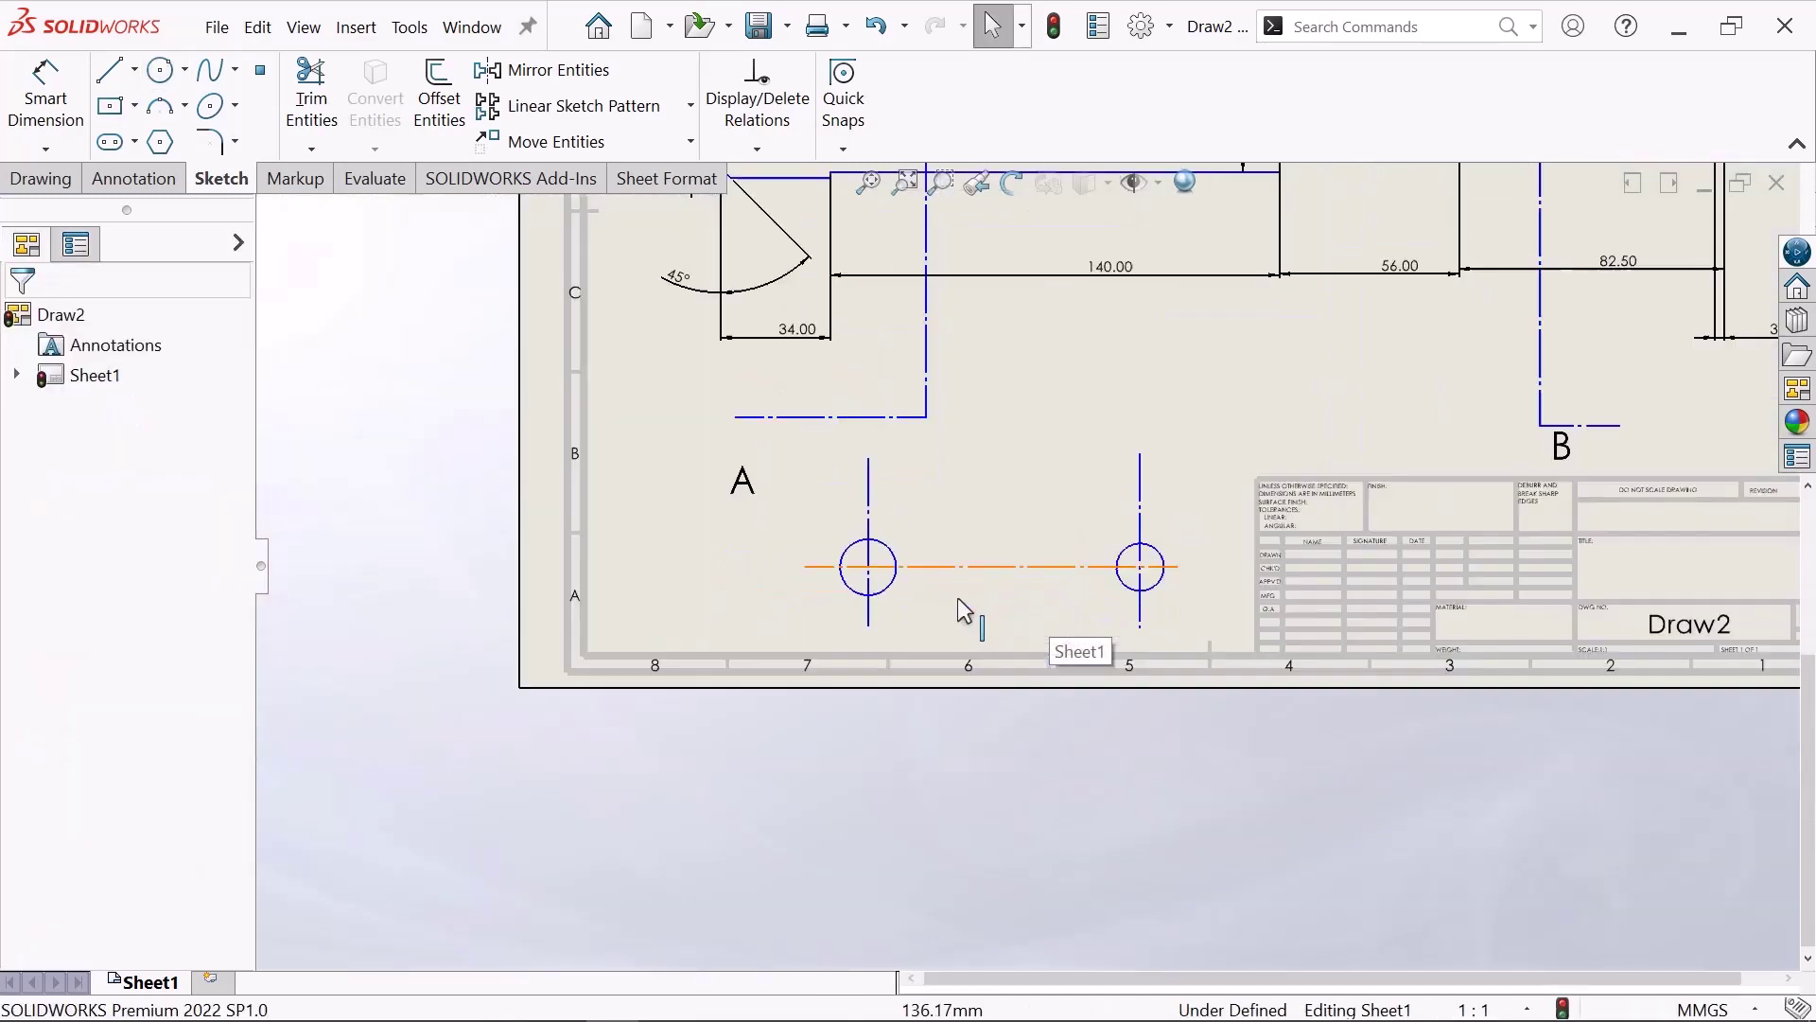
{"action": "scroll", "coordinate": [925, 568], "scroll_direction": "down", "scroll_amount": 1}
{"action": "scroll", "coordinate": [872, 525], "scroll_direction": "down", "scroll_amount": 2}
{"action": "scroll", "coordinate": [873, 520], "scroll_direction": "down", "scroll_amount": 1}
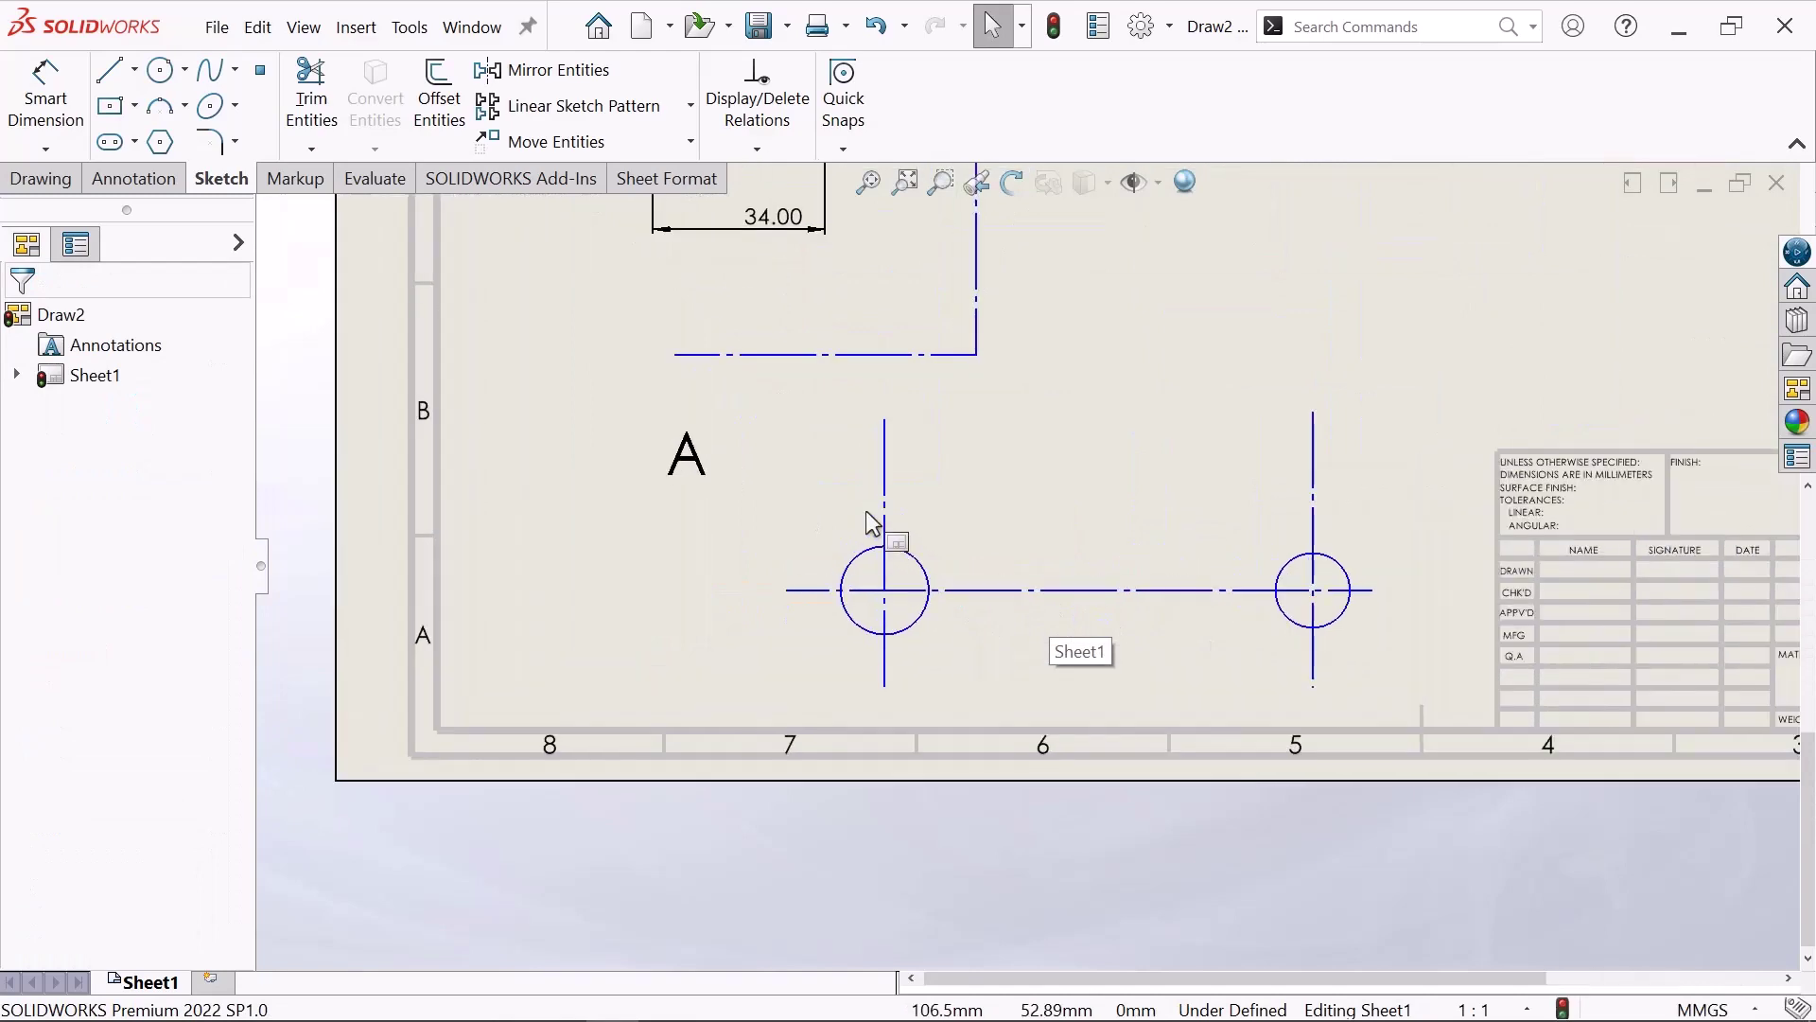
{"action": "scroll", "coordinate": [1004, 540], "scroll_direction": "up", "scroll_amount": 8}
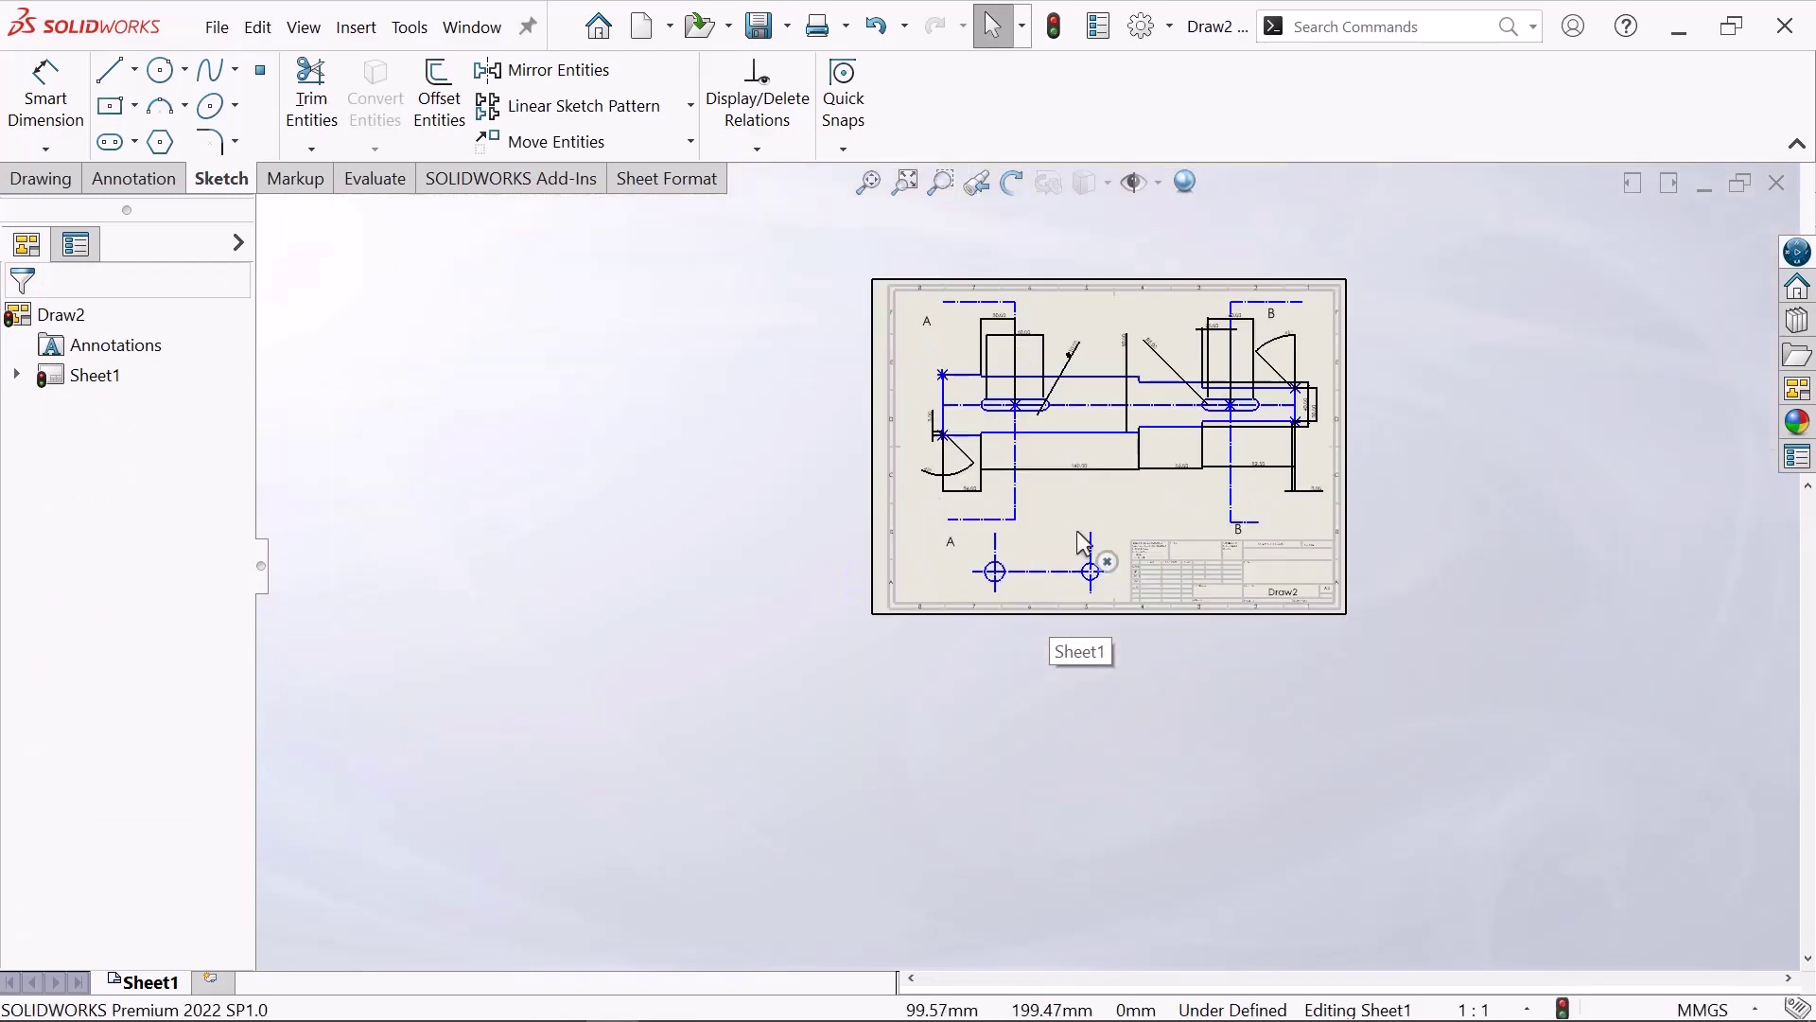
{"action": "scroll", "coordinate": [1064, 620], "scroll_direction": "down", "scroll_amount": 4}
{"action": "scroll", "coordinate": [1201, 833], "scroll_direction": "down", "scroll_amount": 2}
{"action": "scroll", "coordinate": [1178, 842], "scroll_direction": "down", "scroll_amount": 5}
{"action": "scroll", "coordinate": [1125, 851], "scroll_direction": "down", "scroll_amount": 1}
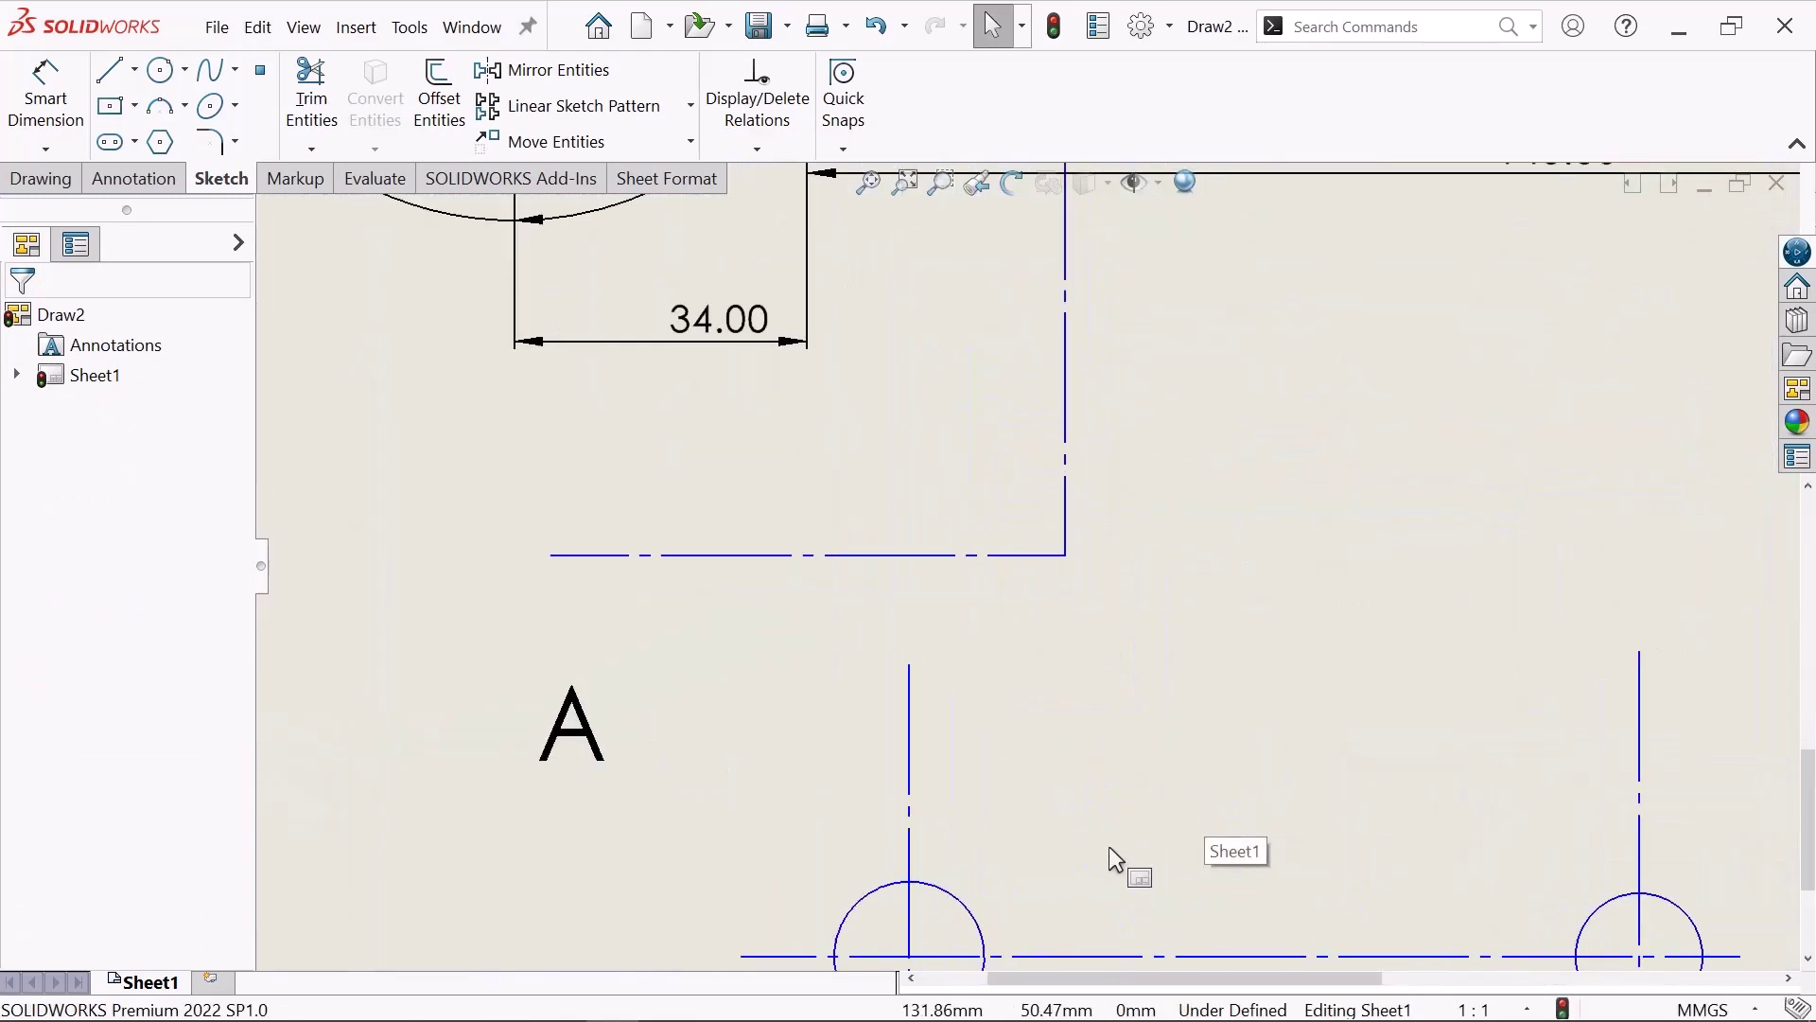
{"action": "scroll", "coordinate": [1102, 842], "scroll_direction": "up", "scroll_amount": 4}
{"action": "scroll", "coordinate": [1096, 838], "scroll_direction": "down", "scroll_amount": 1}
{"action": "scroll", "coordinate": [786, 622], "scroll_direction": "down", "scroll_amount": 3}
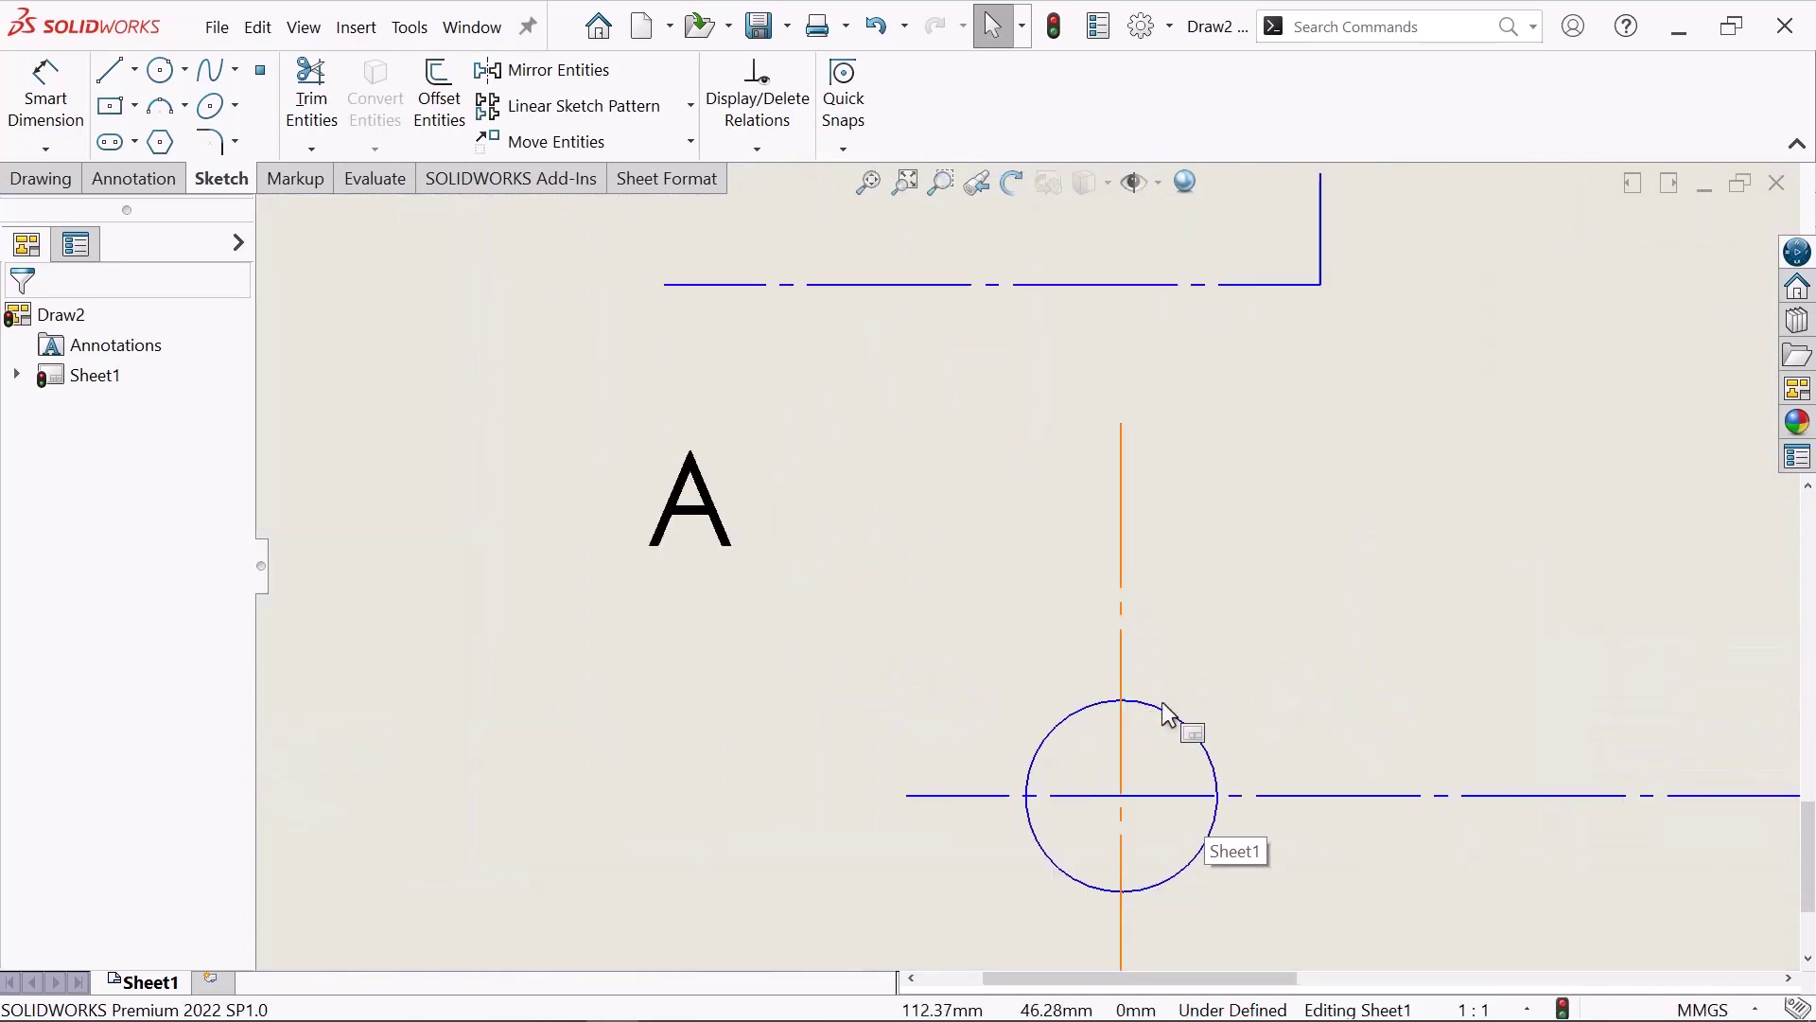
{"action": "scroll", "coordinate": [1166, 724], "scroll_direction": "down", "scroll_amount": 1}
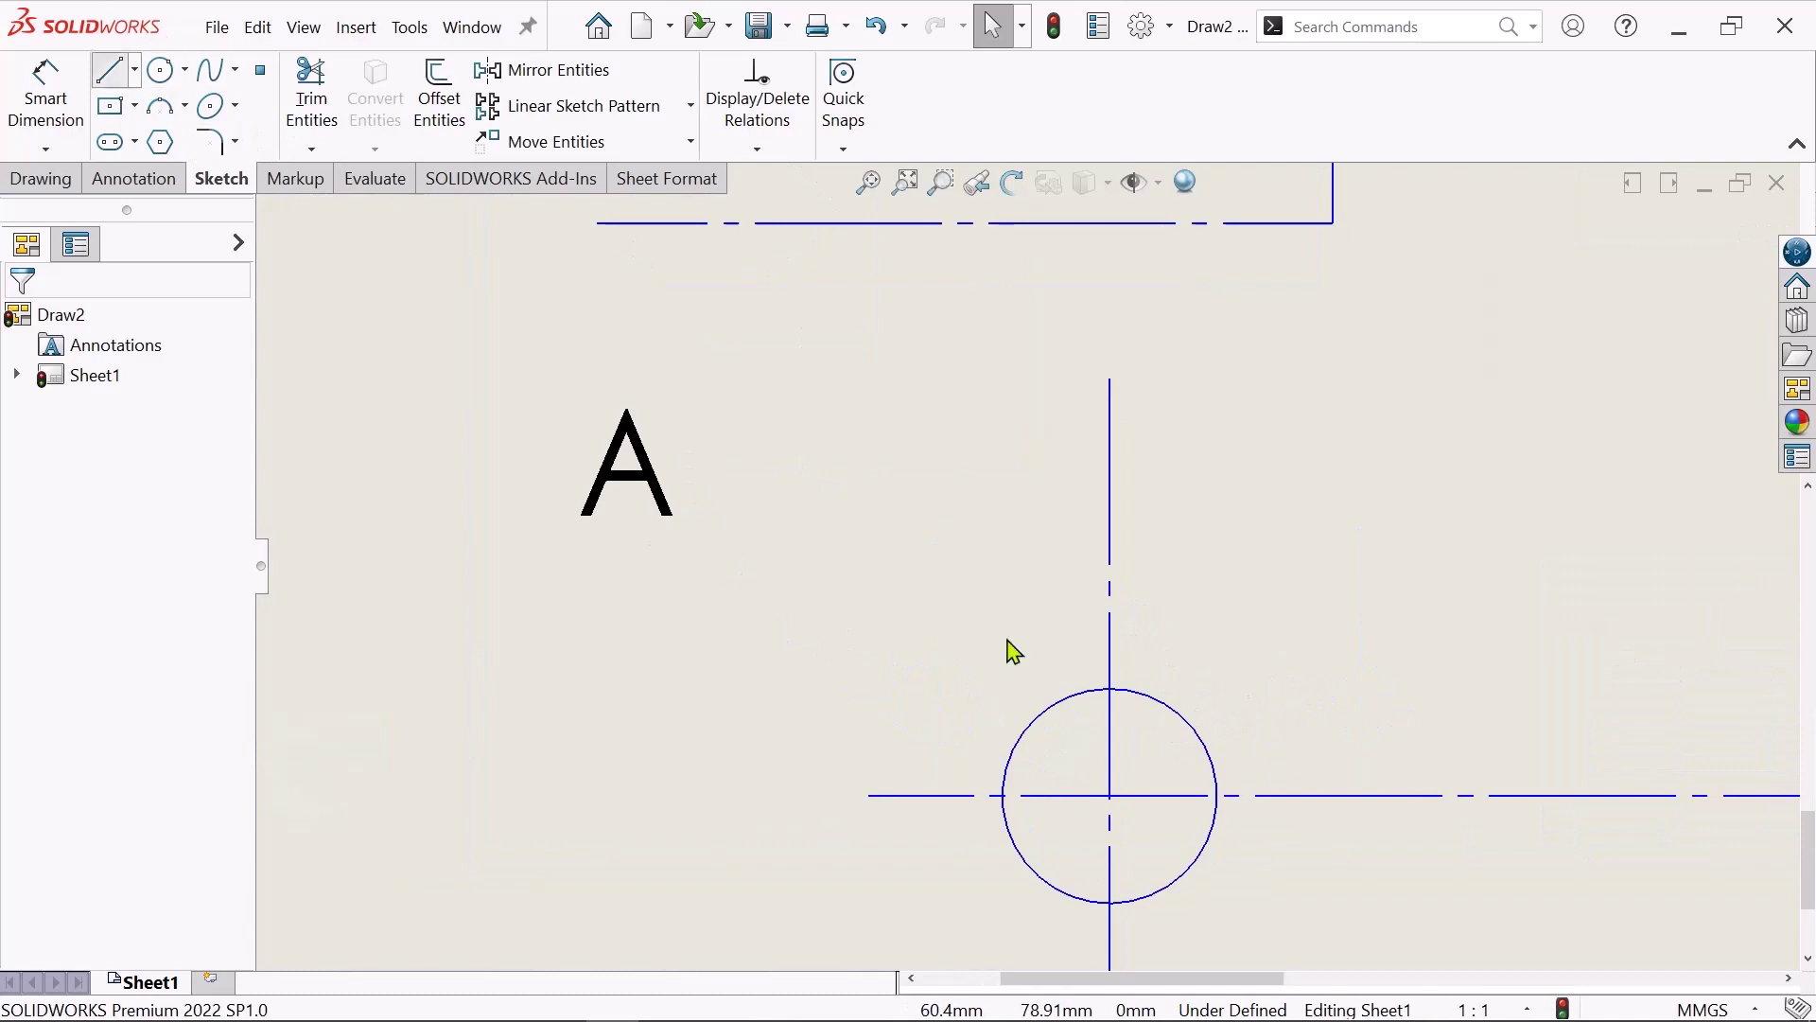
{"action": "scroll", "coordinate": [1167, 758], "scroll_direction": "down", "scroll_amount": 4}
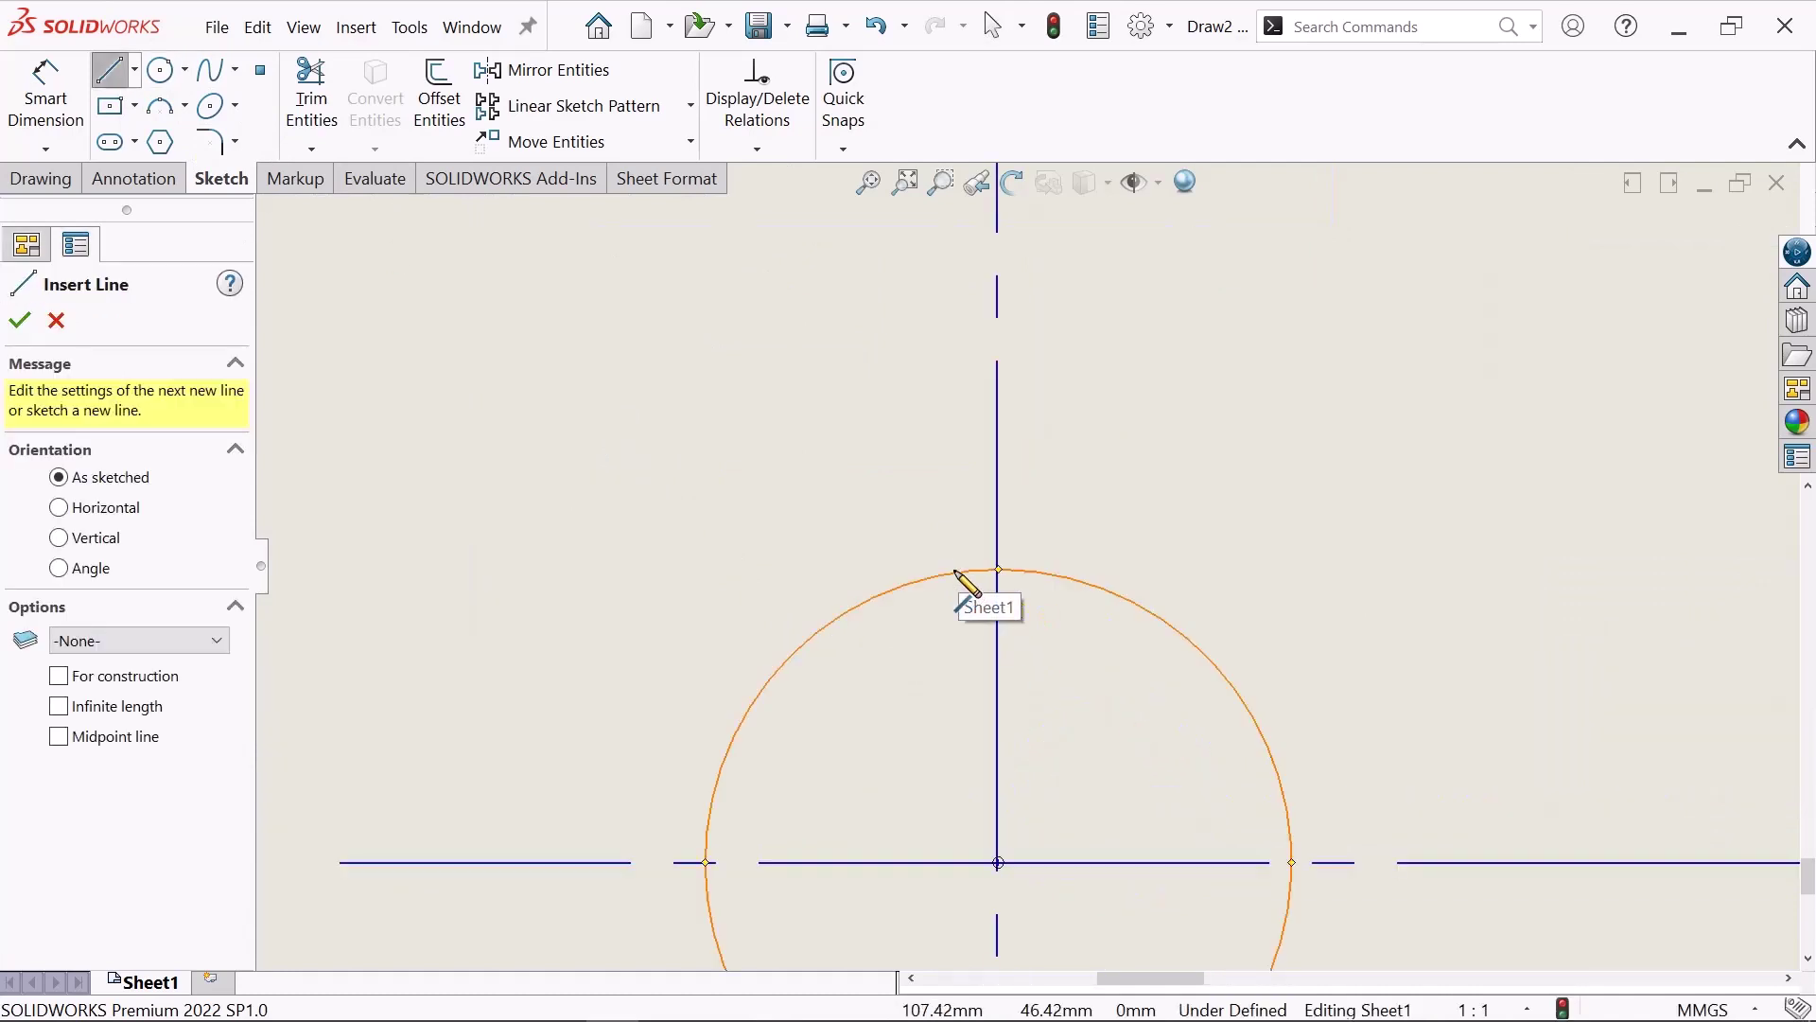
{"action": "left_click", "coordinate": [911, 584]}
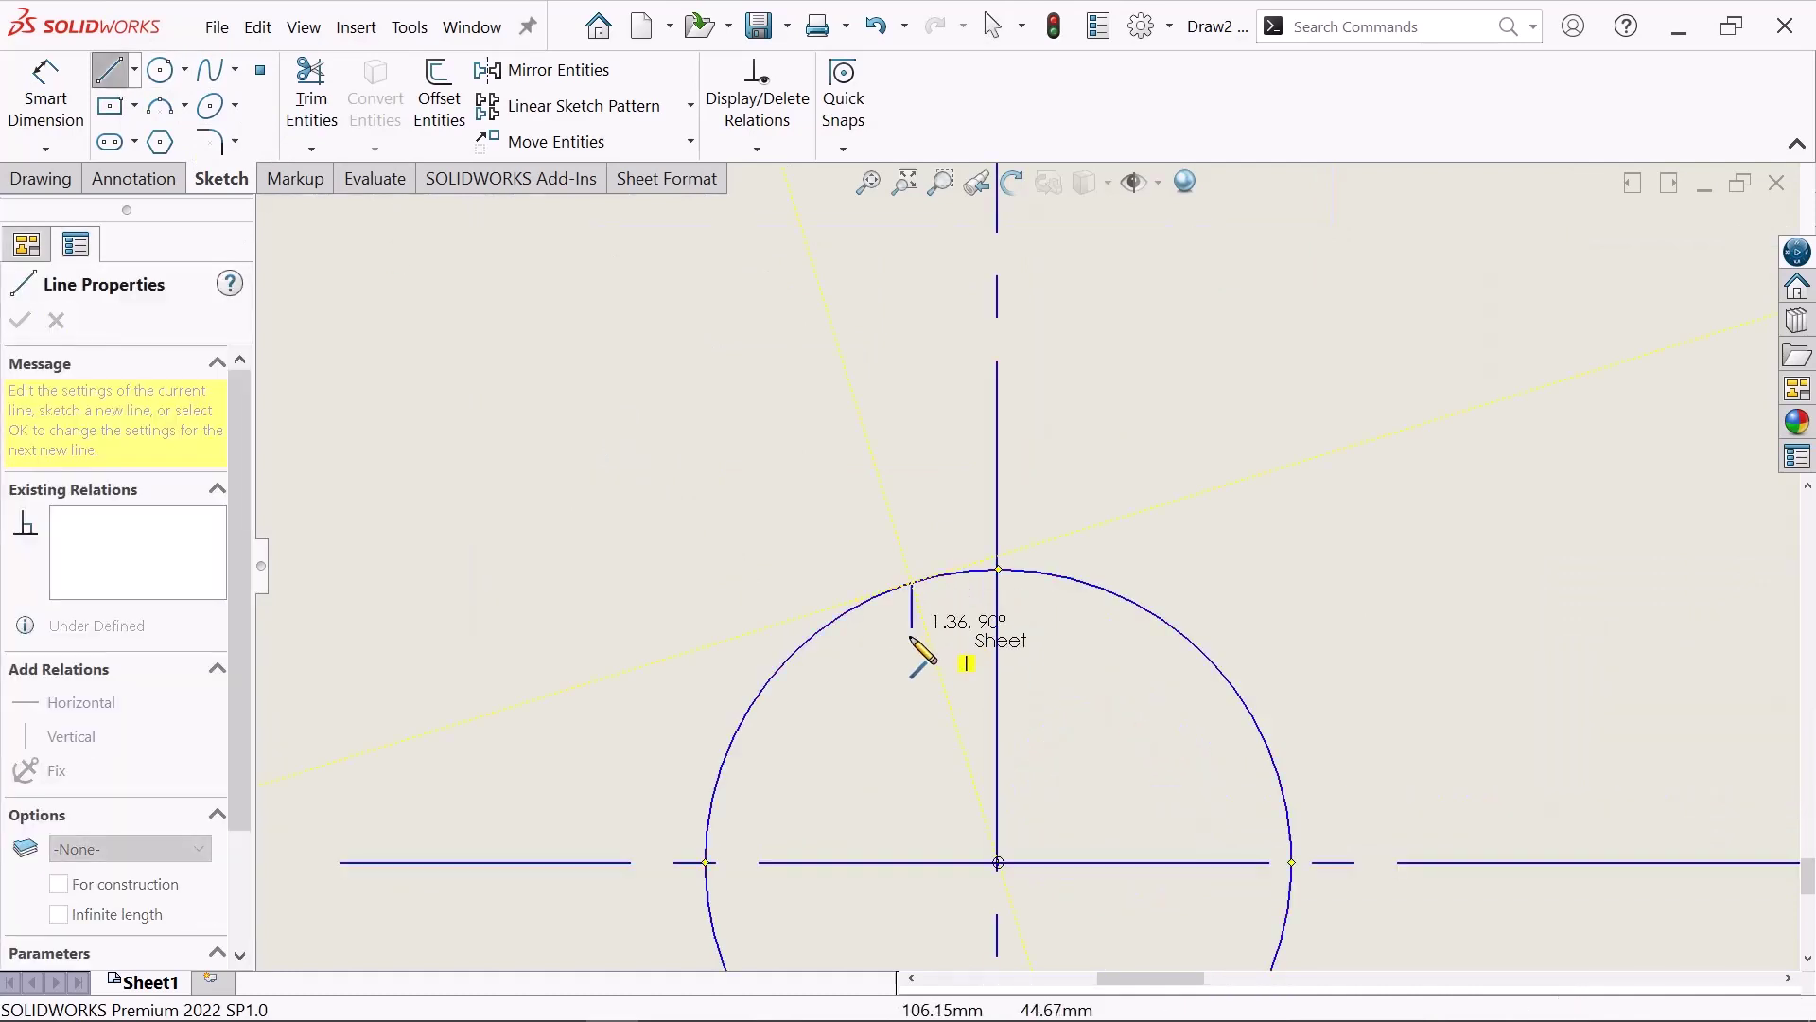
{"action": "left_click", "coordinate": [911, 644]}
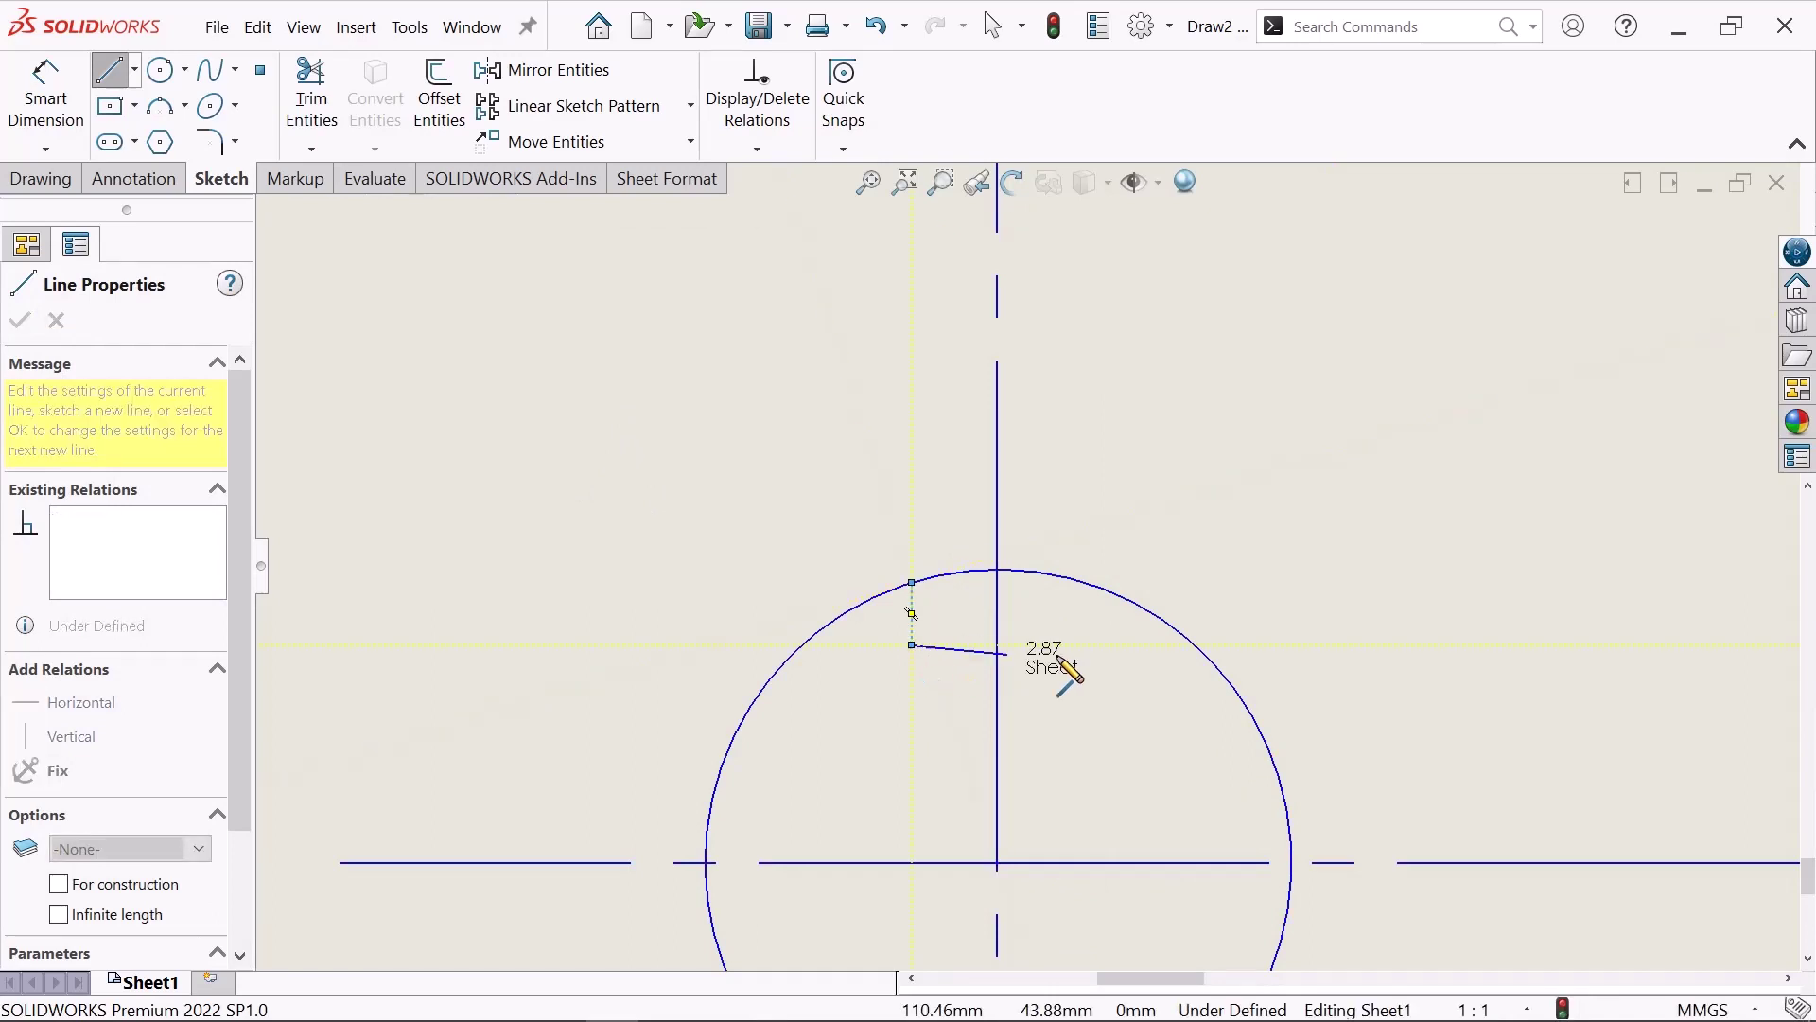
{"action": "left_click", "coordinate": [1066, 645]}
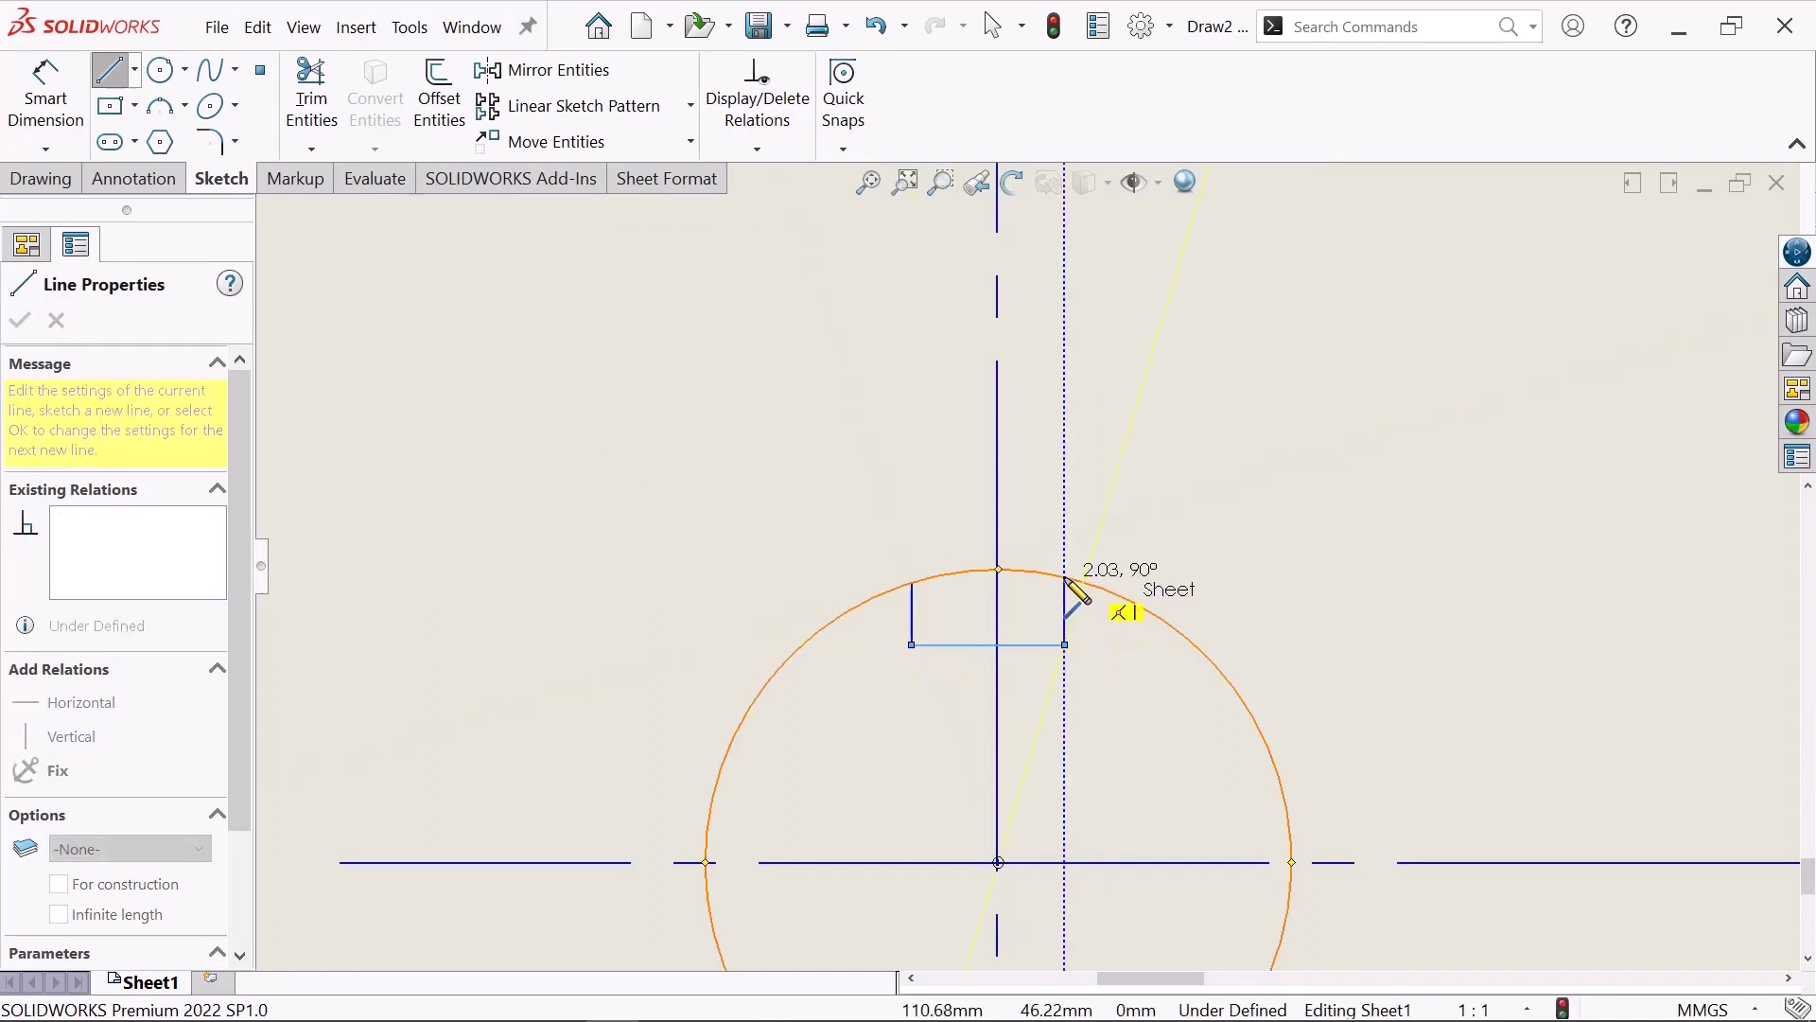
{"action": "left_click", "coordinate": [1065, 576]}
{"action": "right_click", "coordinate": [1065, 581]}
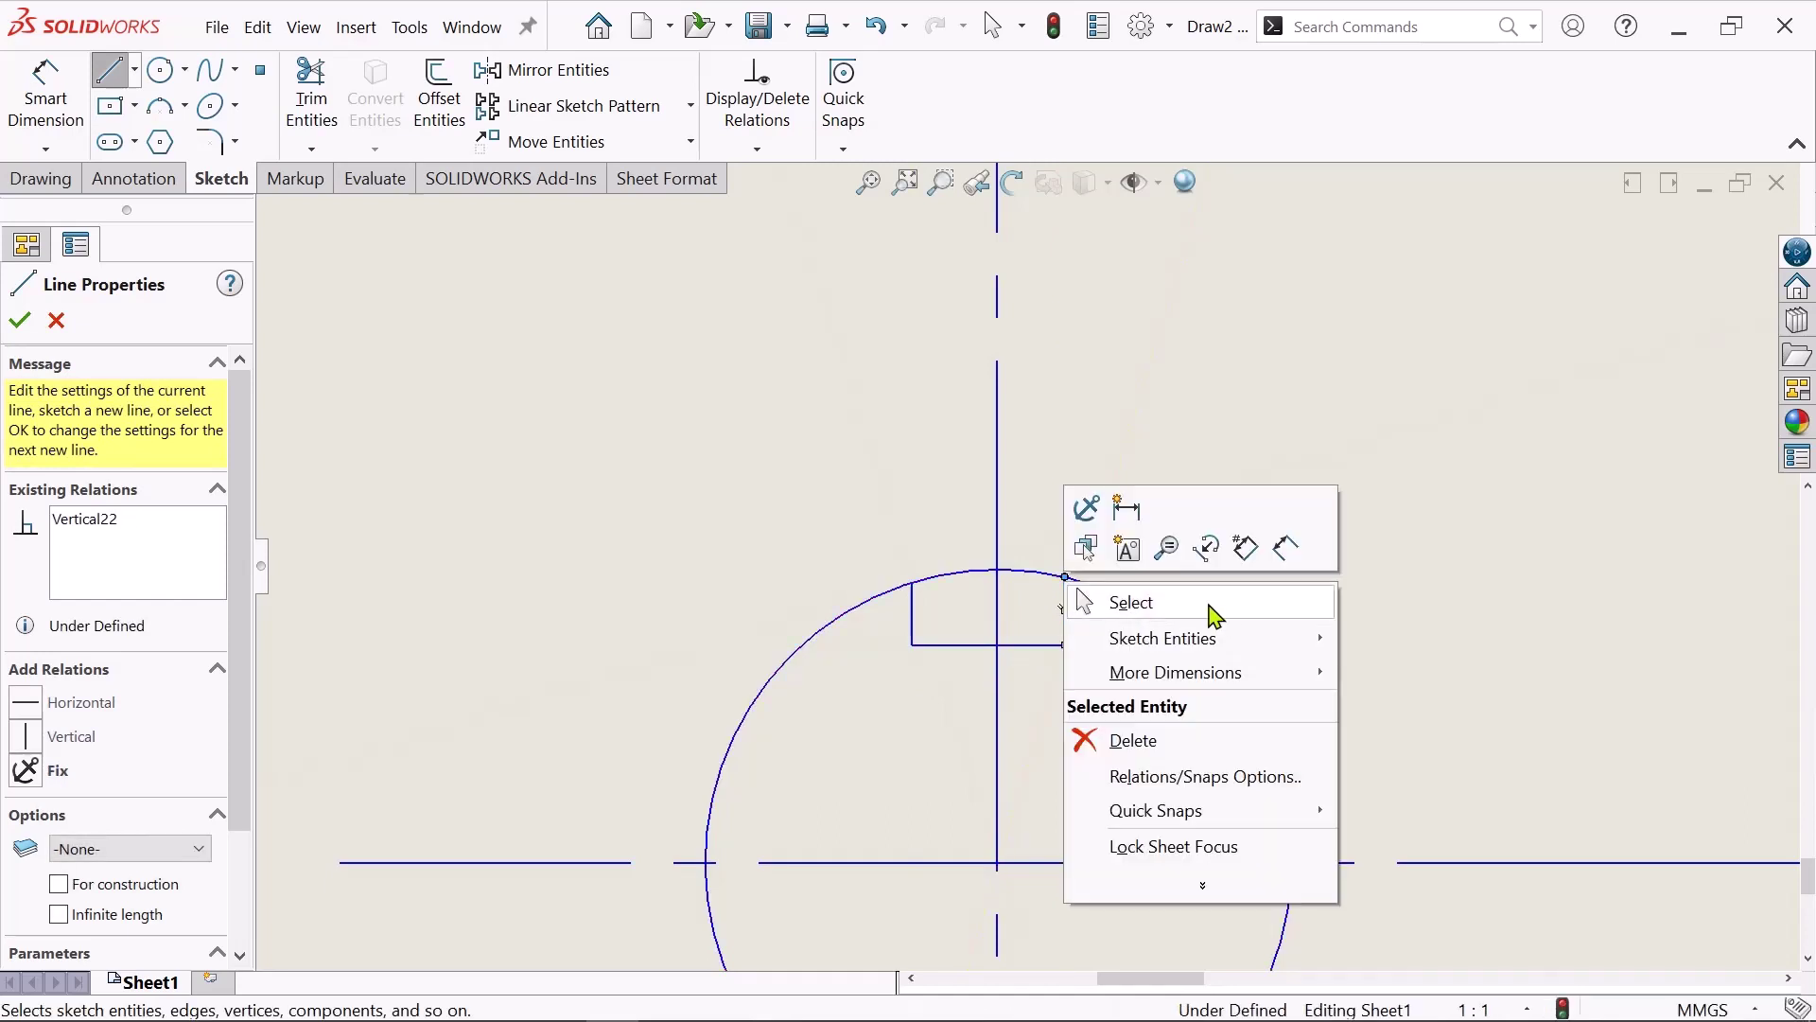
{"action": "left_click", "coordinate": [1216, 616]}
{"action": "scroll", "coordinate": [1647, 632], "scroll_direction": "up", "scroll_amount": 3}
{"action": "scroll", "coordinate": [1599, 641], "scroll_direction": "up", "scroll_amount": 1}
- Sketch a three-line rectangular keyway notch at the top of the smaller right circle
{"action": "scroll", "coordinate": [1584, 630], "scroll_direction": "up", "scroll_amount": 2}
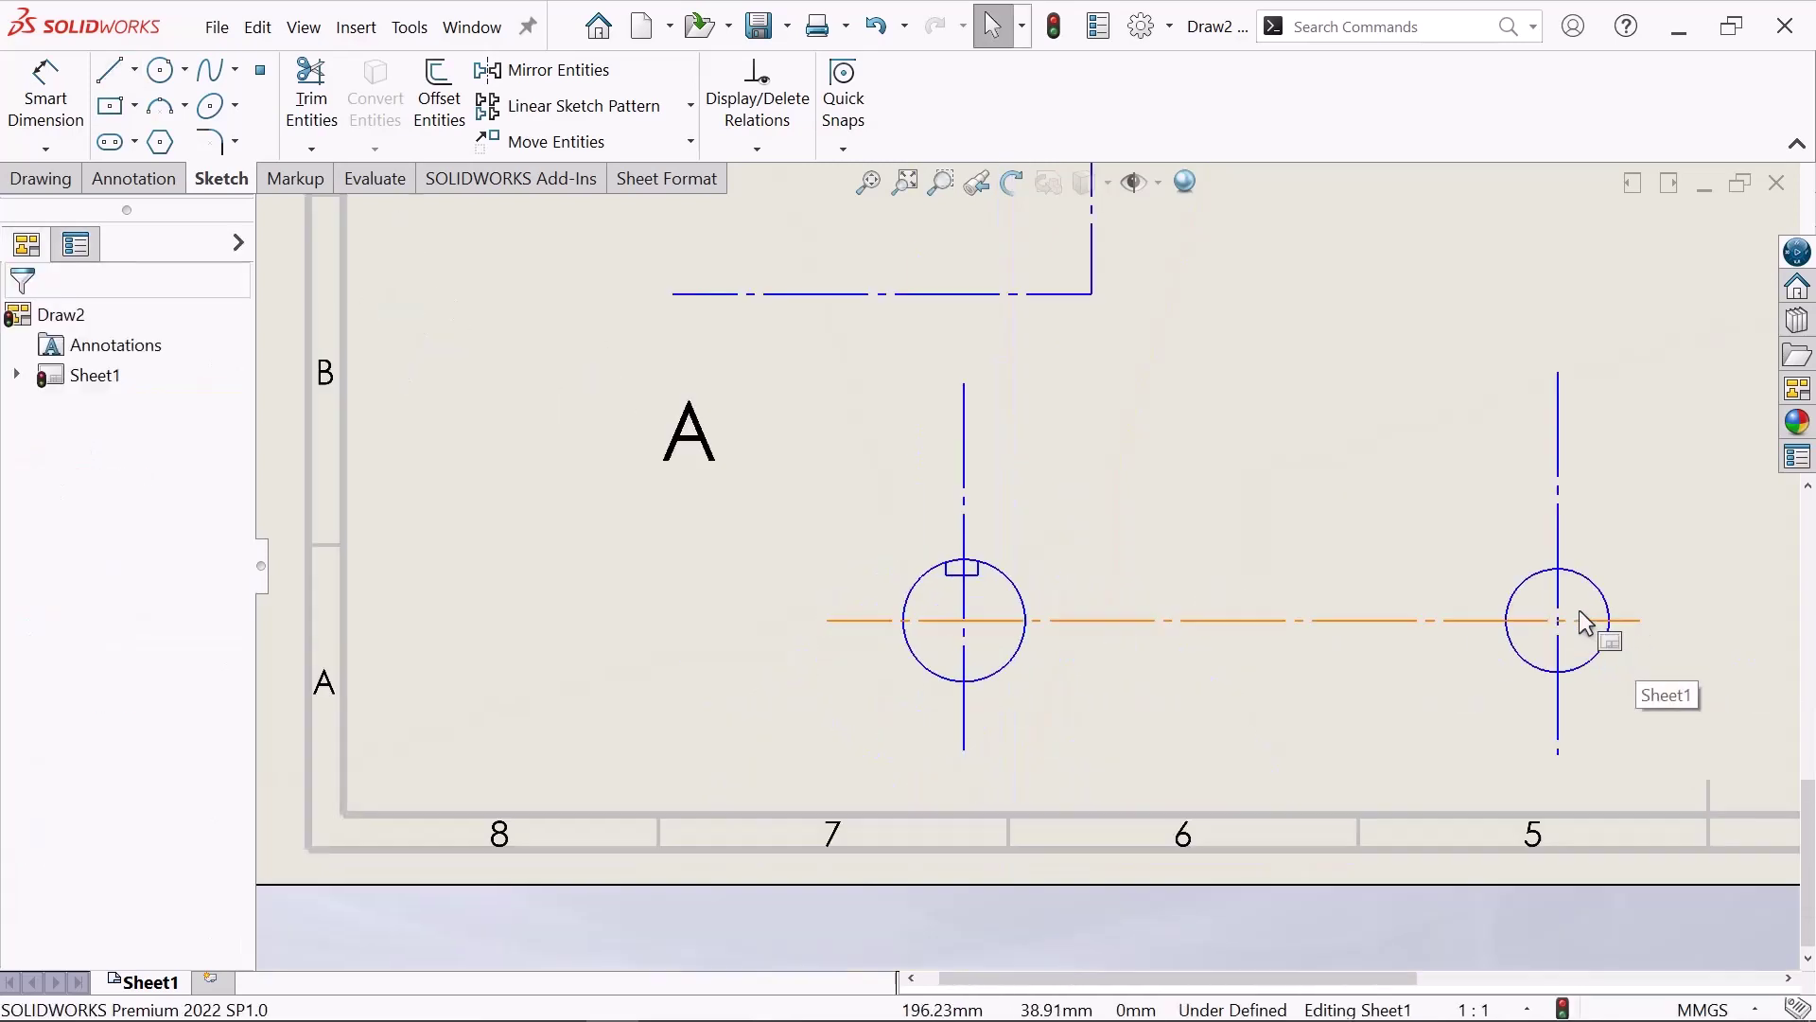
{"action": "scroll", "coordinate": [1585, 620], "scroll_direction": "up", "scroll_amount": 2}
{"action": "scroll", "coordinate": [1585, 610], "scroll_direction": "down", "scroll_amount": 1}
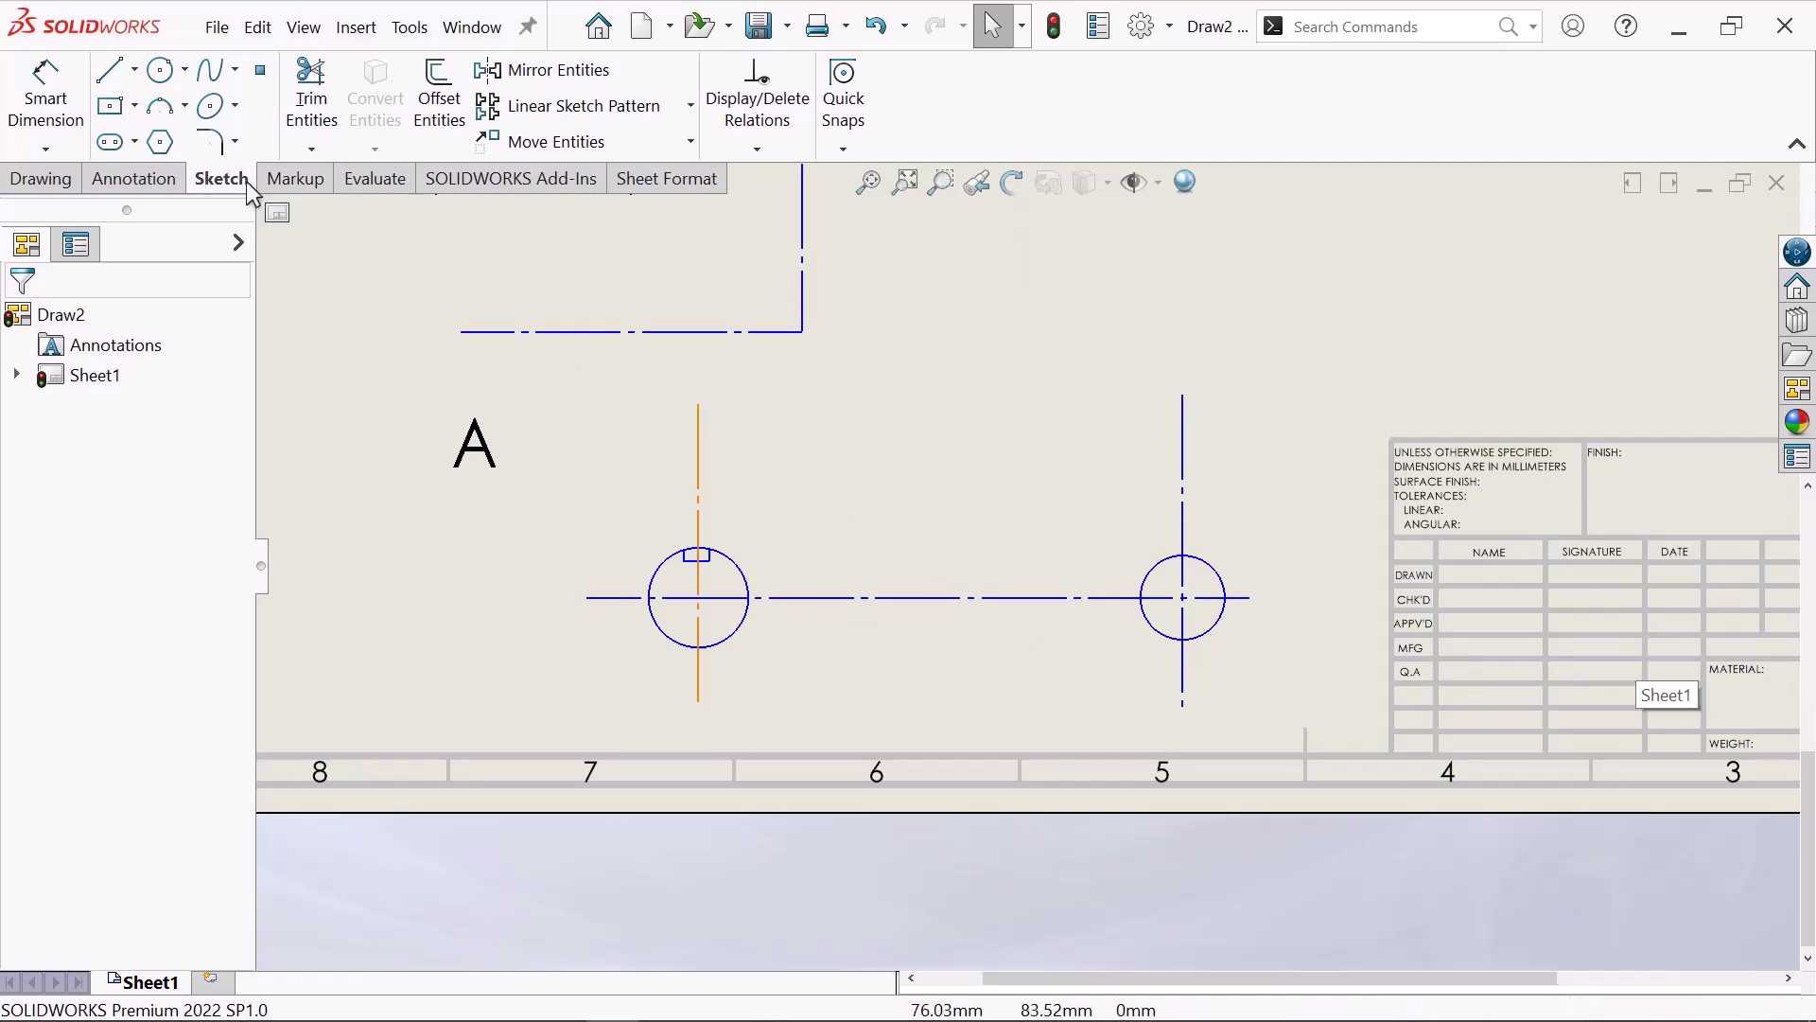
{"action": "scroll", "coordinate": [823, 388], "scroll_direction": "down", "scroll_amount": 1}
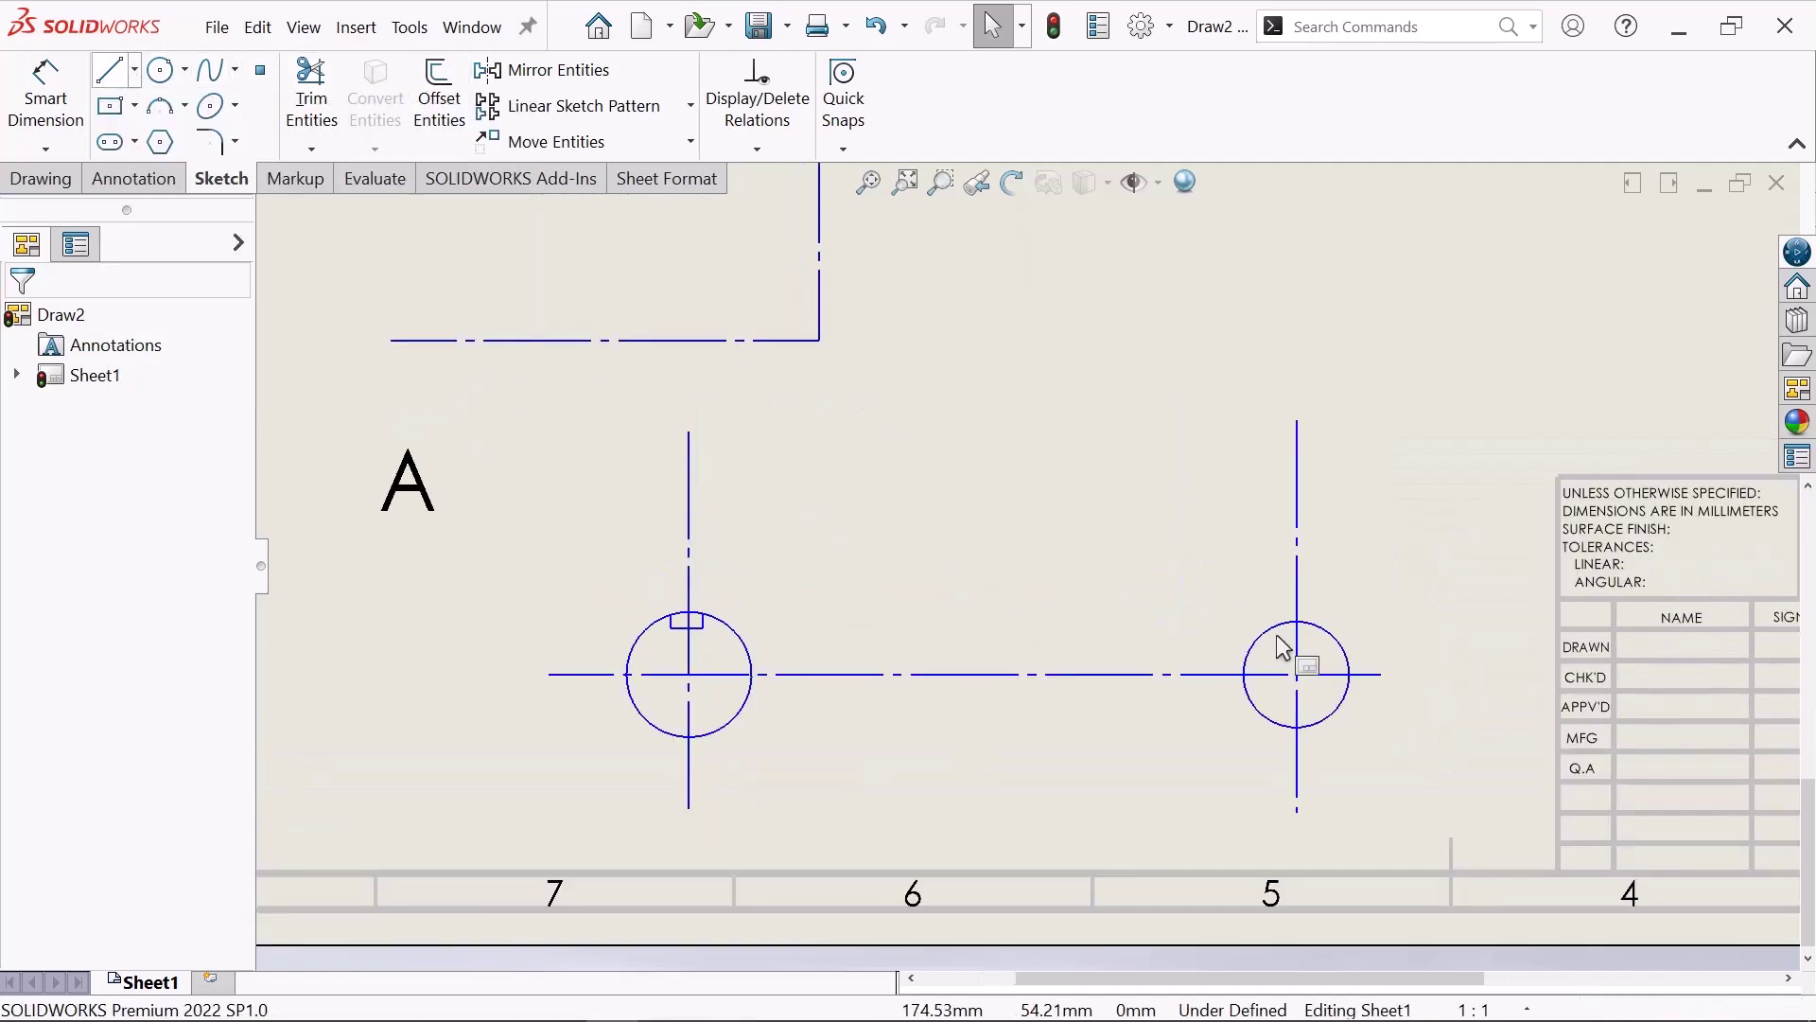
{"action": "scroll", "coordinate": [1259, 615], "scroll_direction": "down", "scroll_amount": 3}
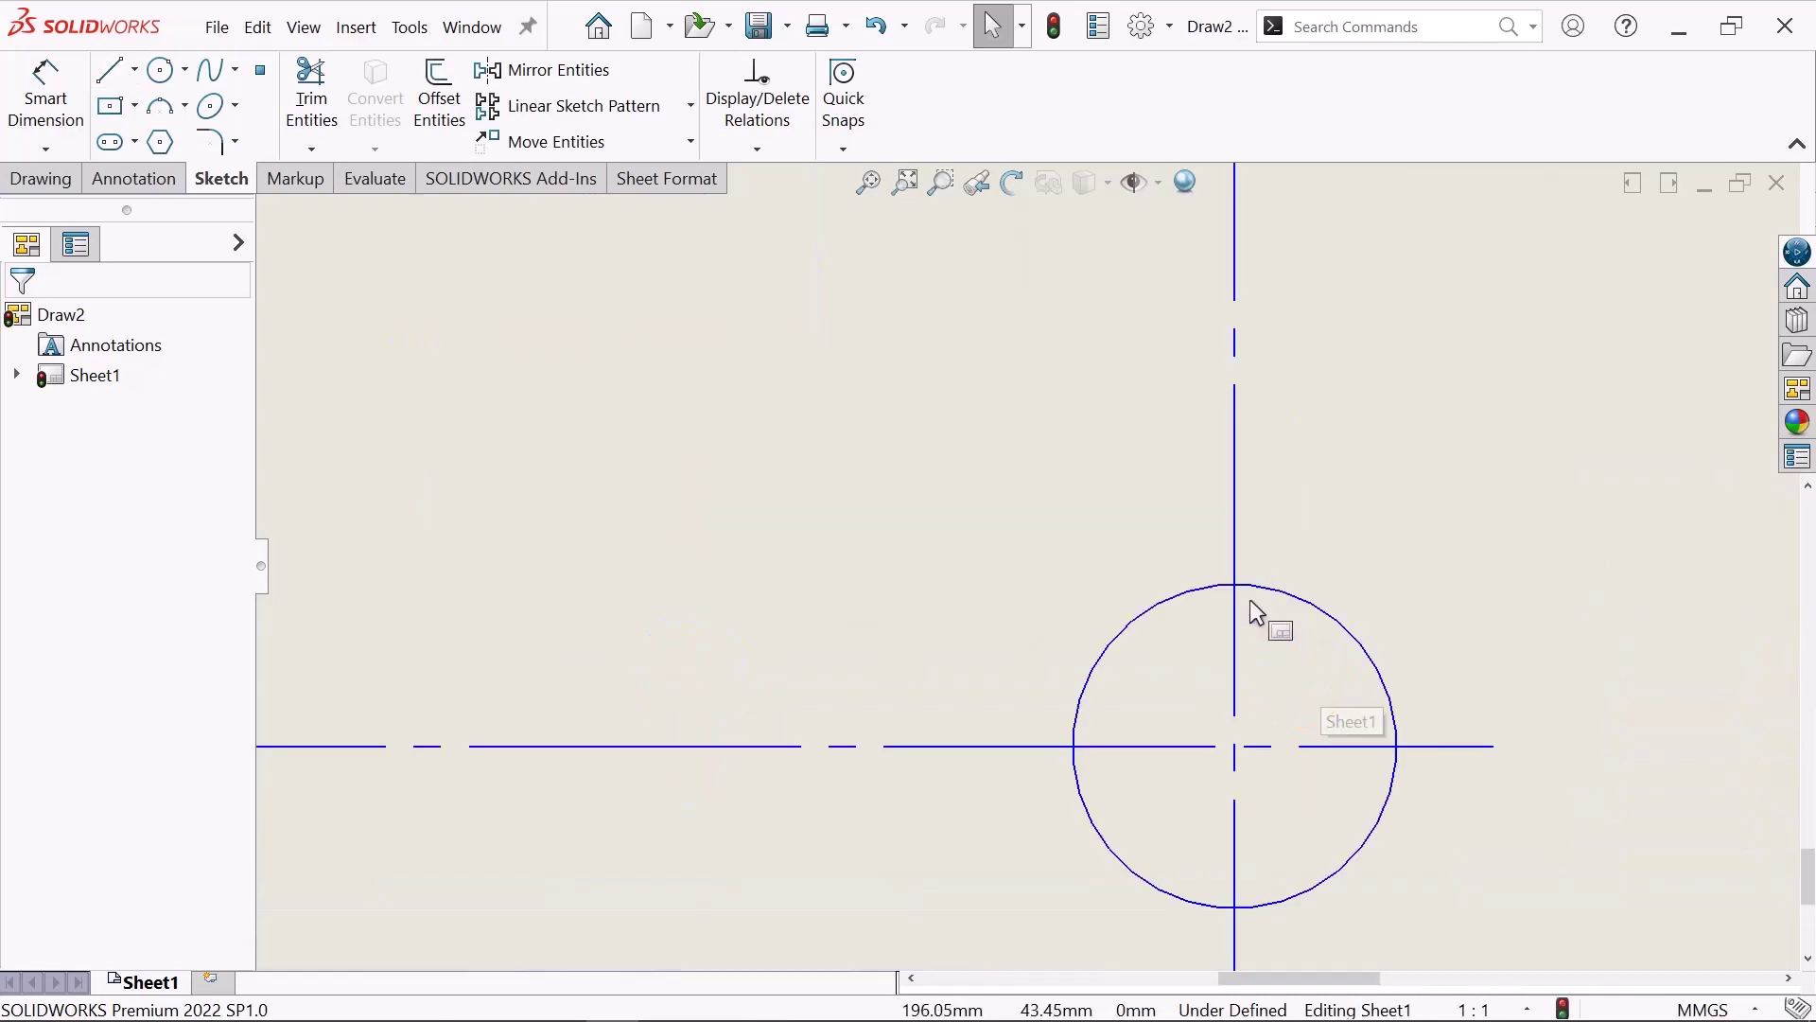
{"action": "left_click", "coordinate": [116, 70]}
{"action": "scroll", "coordinate": [1362, 598], "scroll_direction": "down", "scroll_amount": 1}
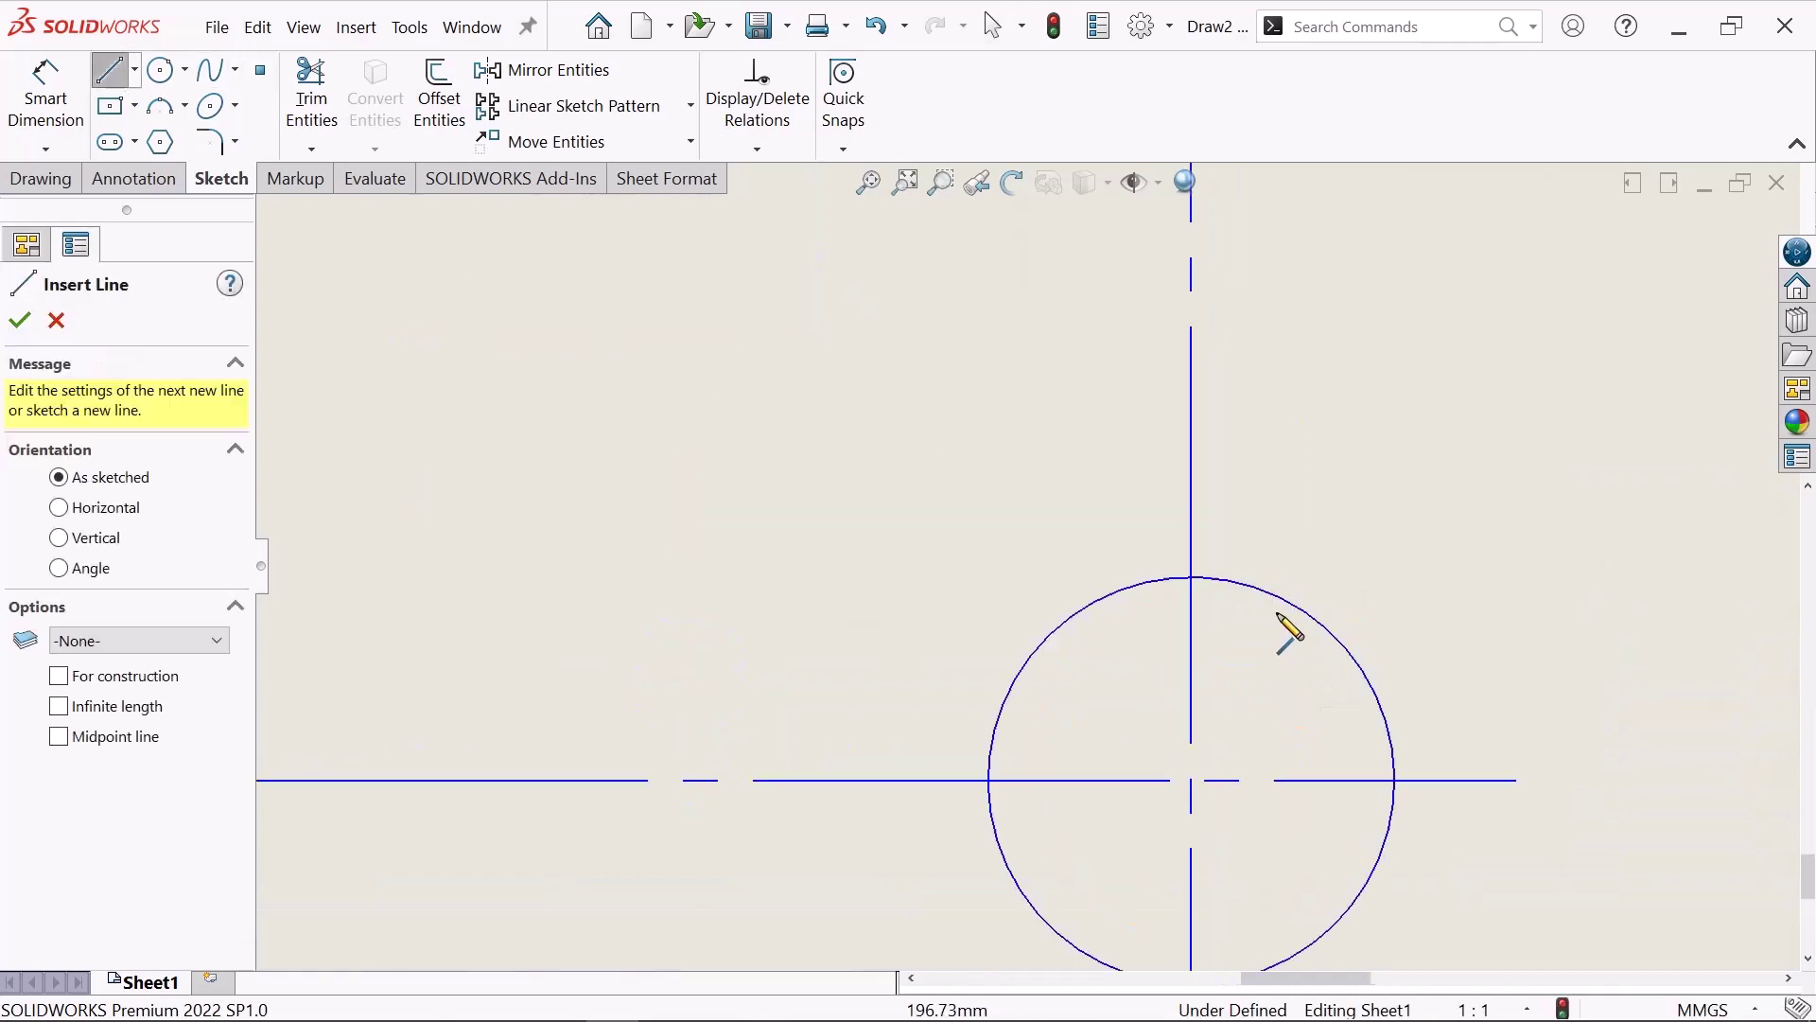
{"action": "left_click", "coordinate": [1123, 590]}
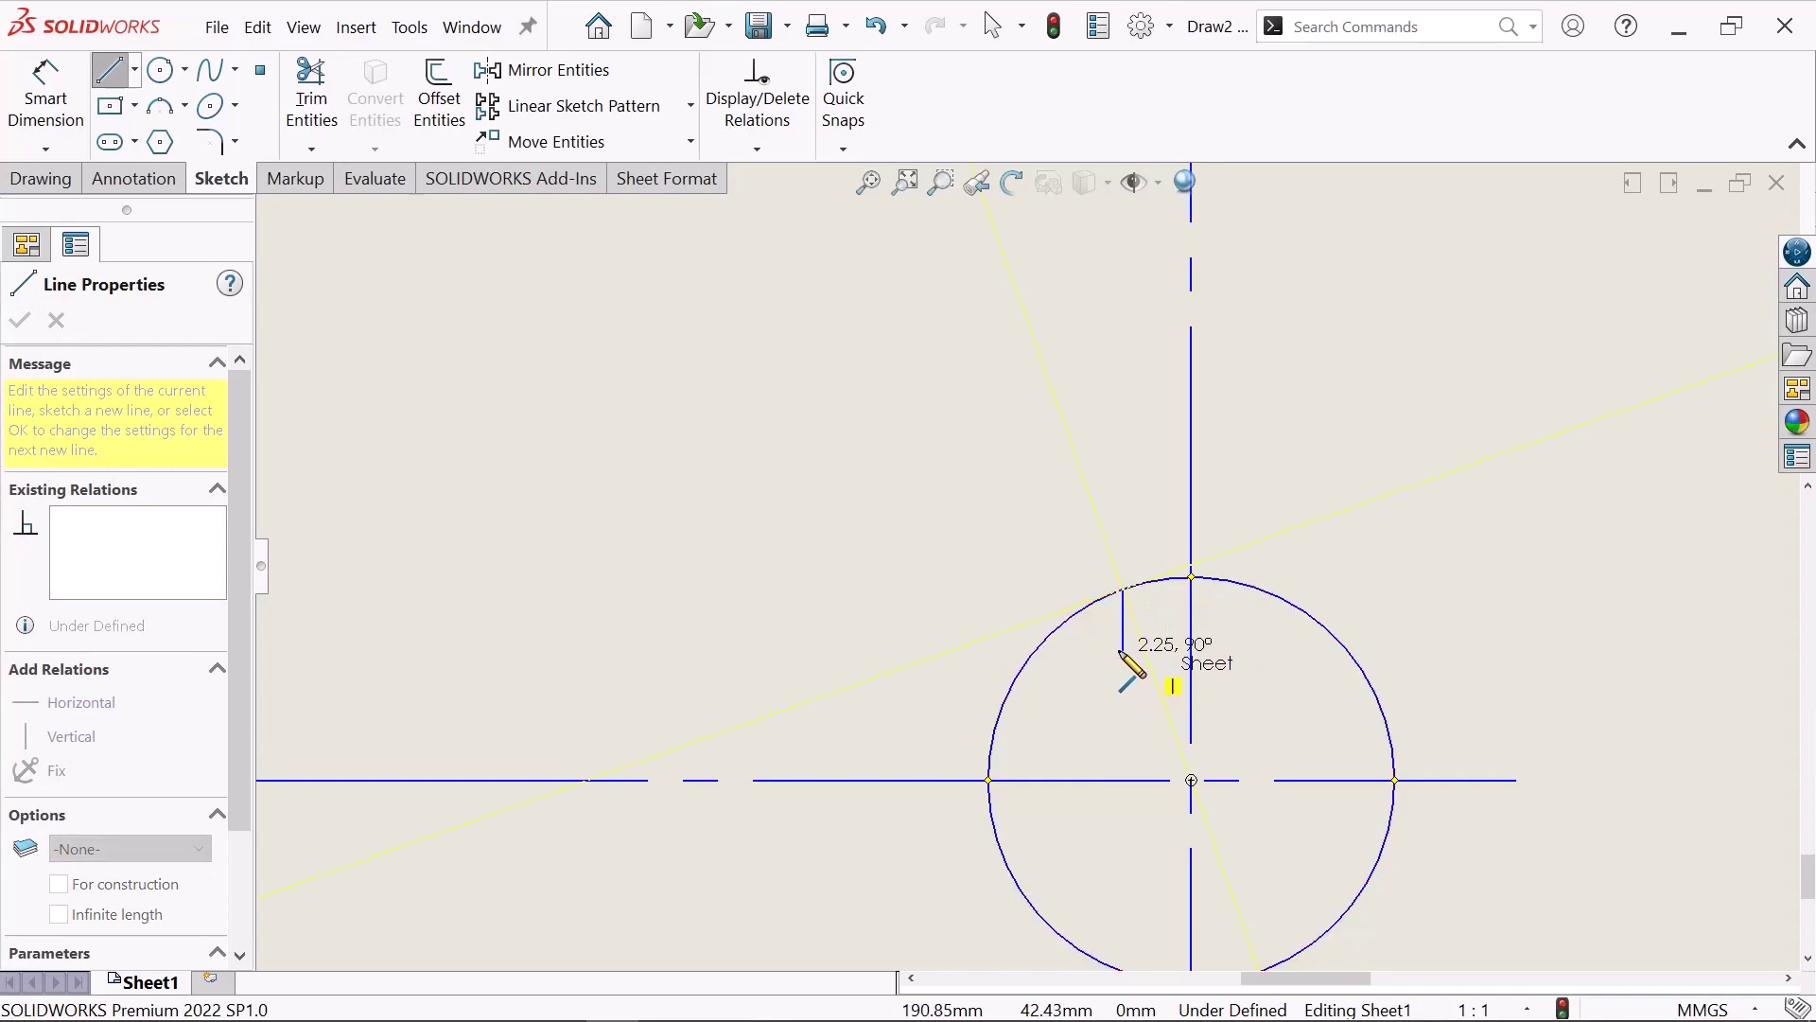
{"action": "left_click", "coordinate": [1123, 651]}
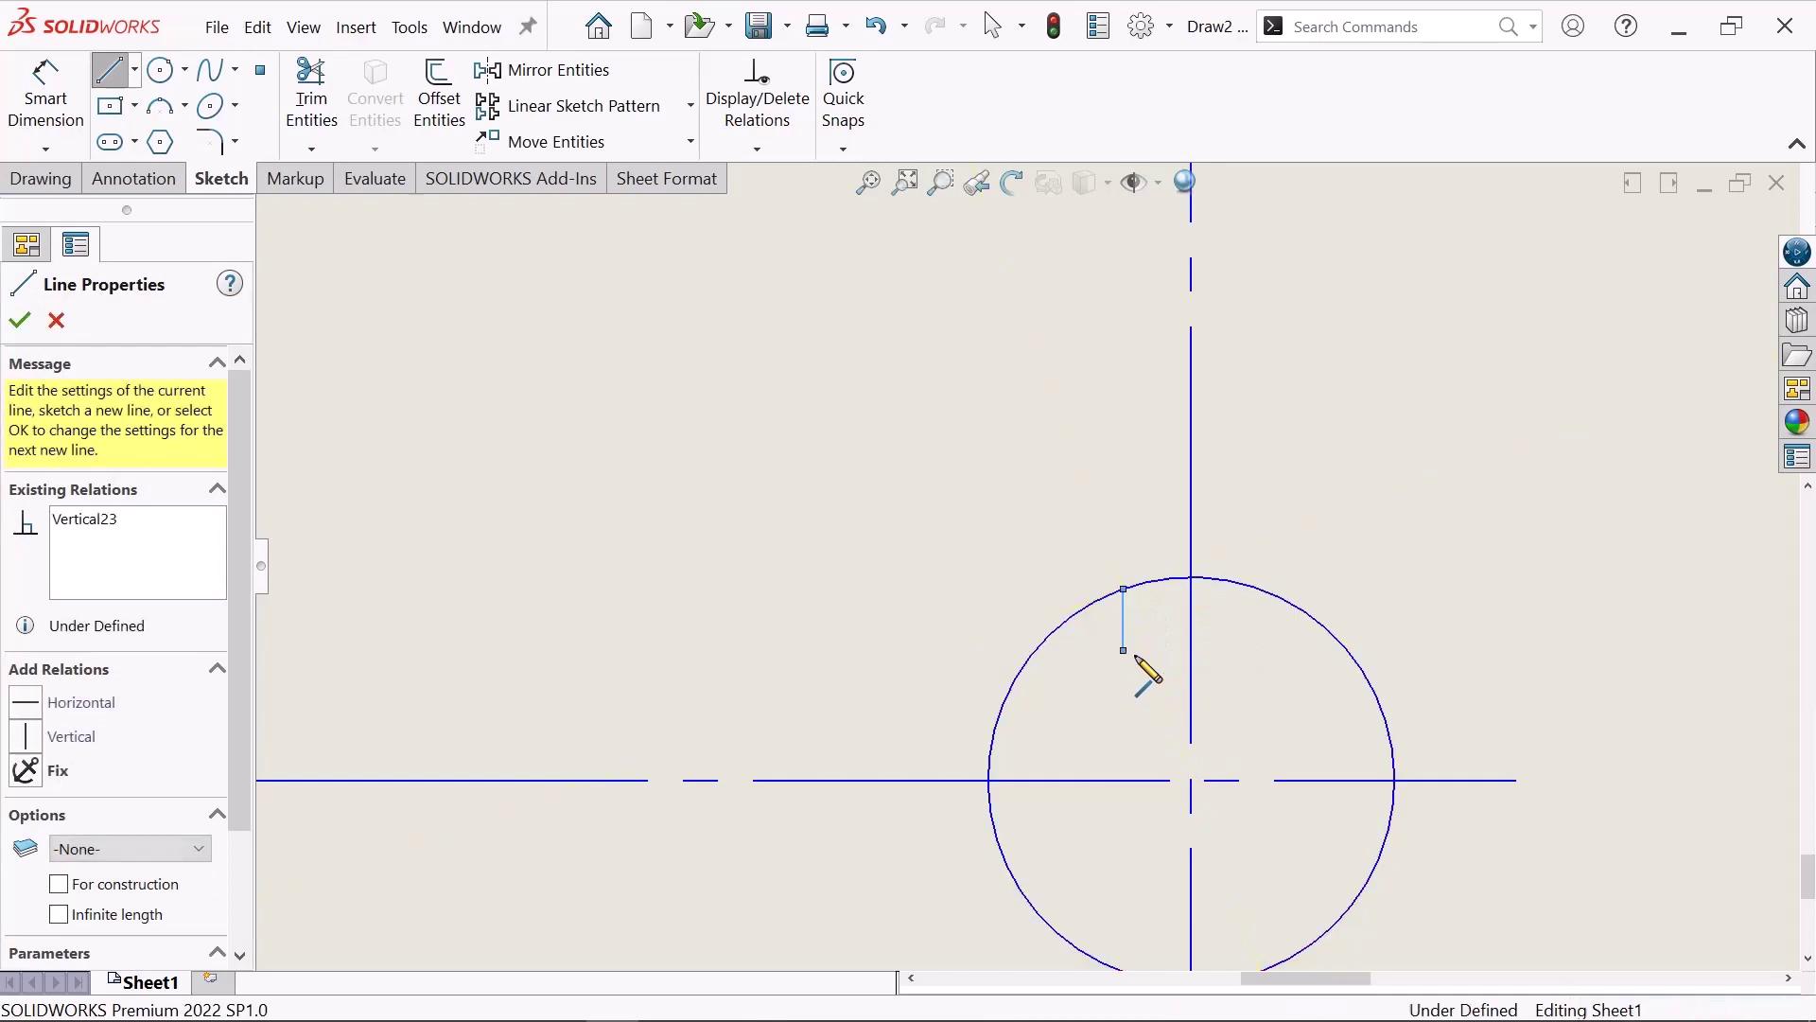
{"action": "left_click", "coordinate": [1261, 651]}
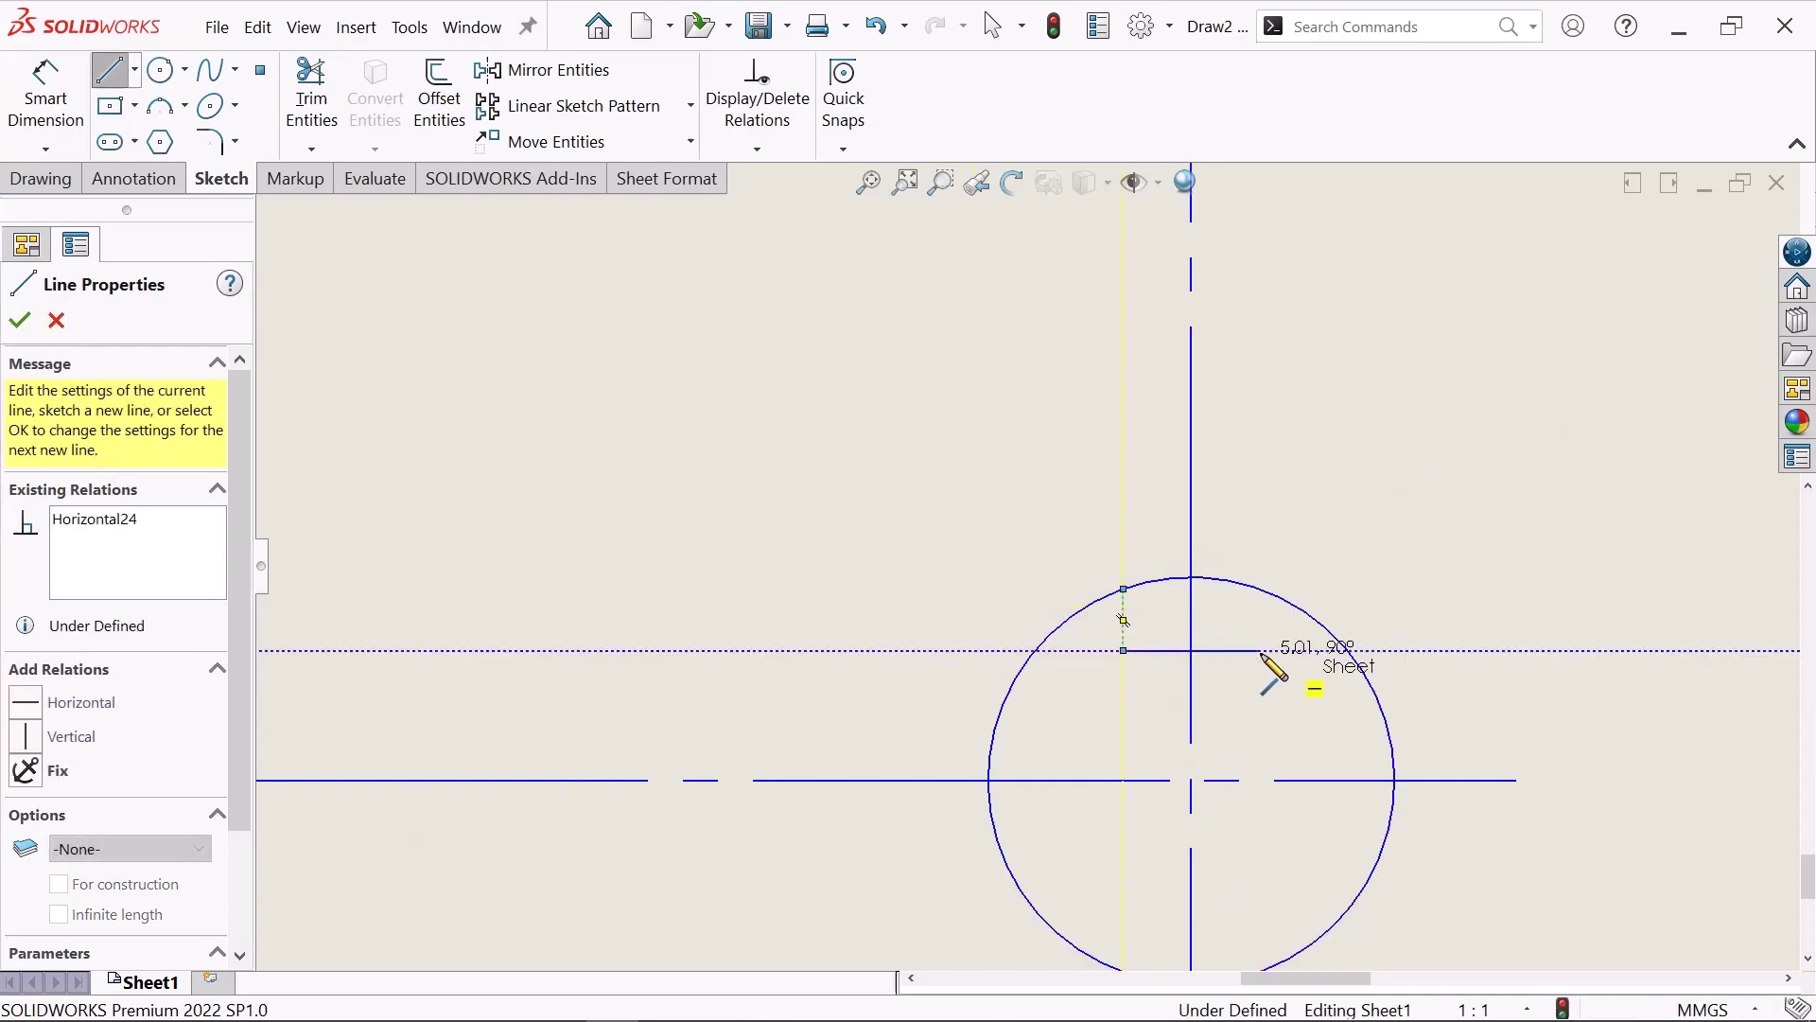
{"action": "double_click", "coordinate": [1261, 588]}
{"action": "right_click", "coordinate": [1258, 585]}
{"action": "left_click", "coordinate": [1317, 605]}
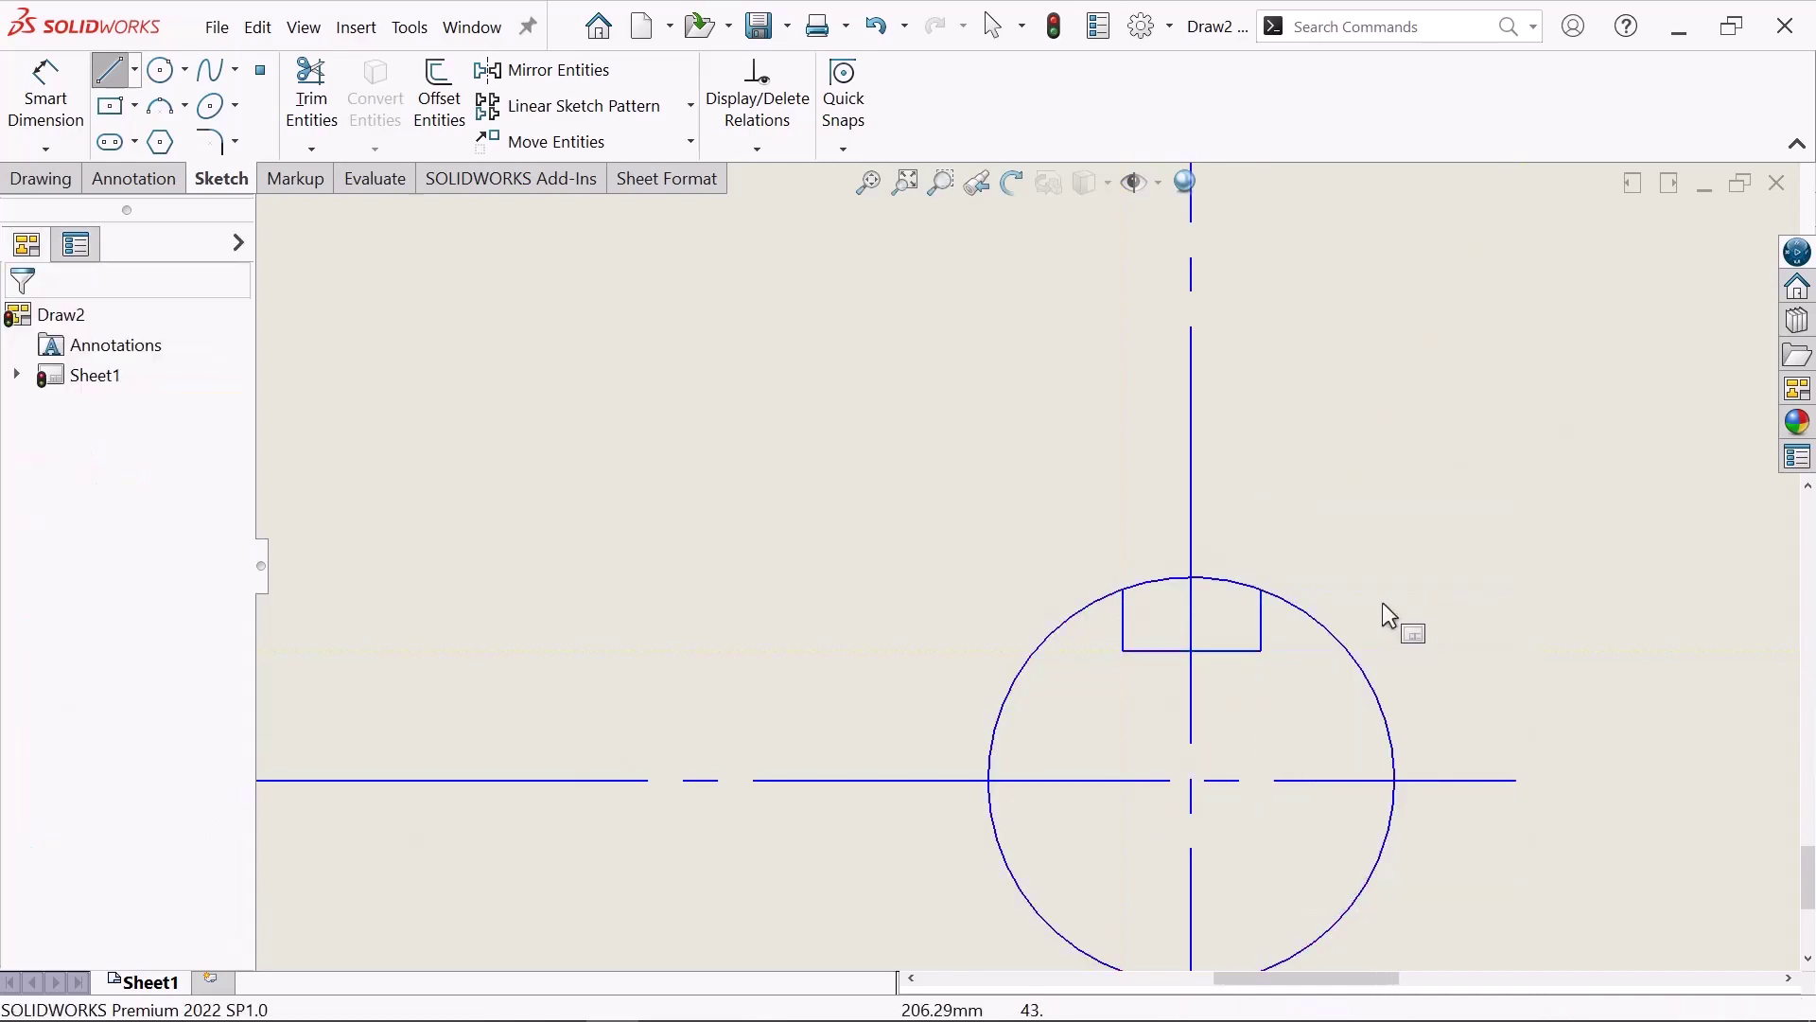
{"action": "scroll", "coordinate": [1038, 502], "scroll_direction": "up", "scroll_amount": 2}
{"action": "scroll", "coordinate": [1014, 485], "scroll_direction": "up", "scroll_amount": 5}
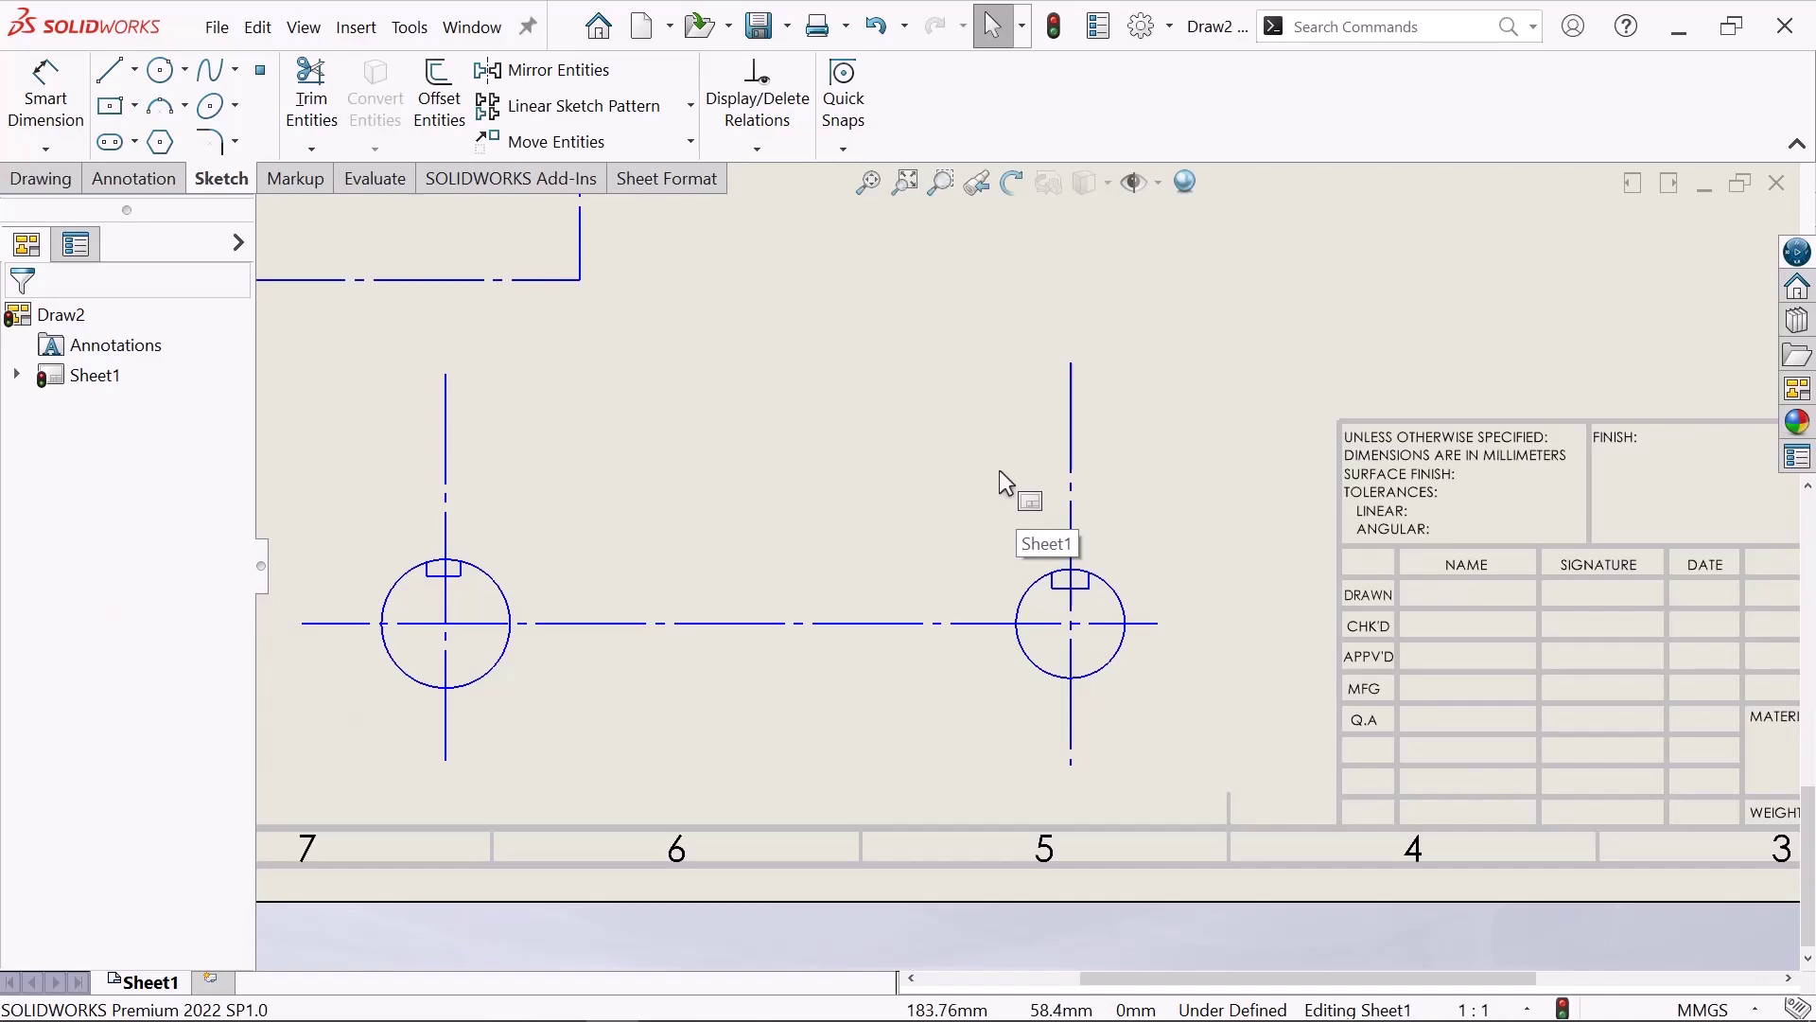
- Dimension the left keyway notch's vertical side and change its depth from 2.03 to 10.00 mm
{"action": "scroll", "coordinate": [660, 519], "scroll_direction": "up", "scroll_amount": 3}
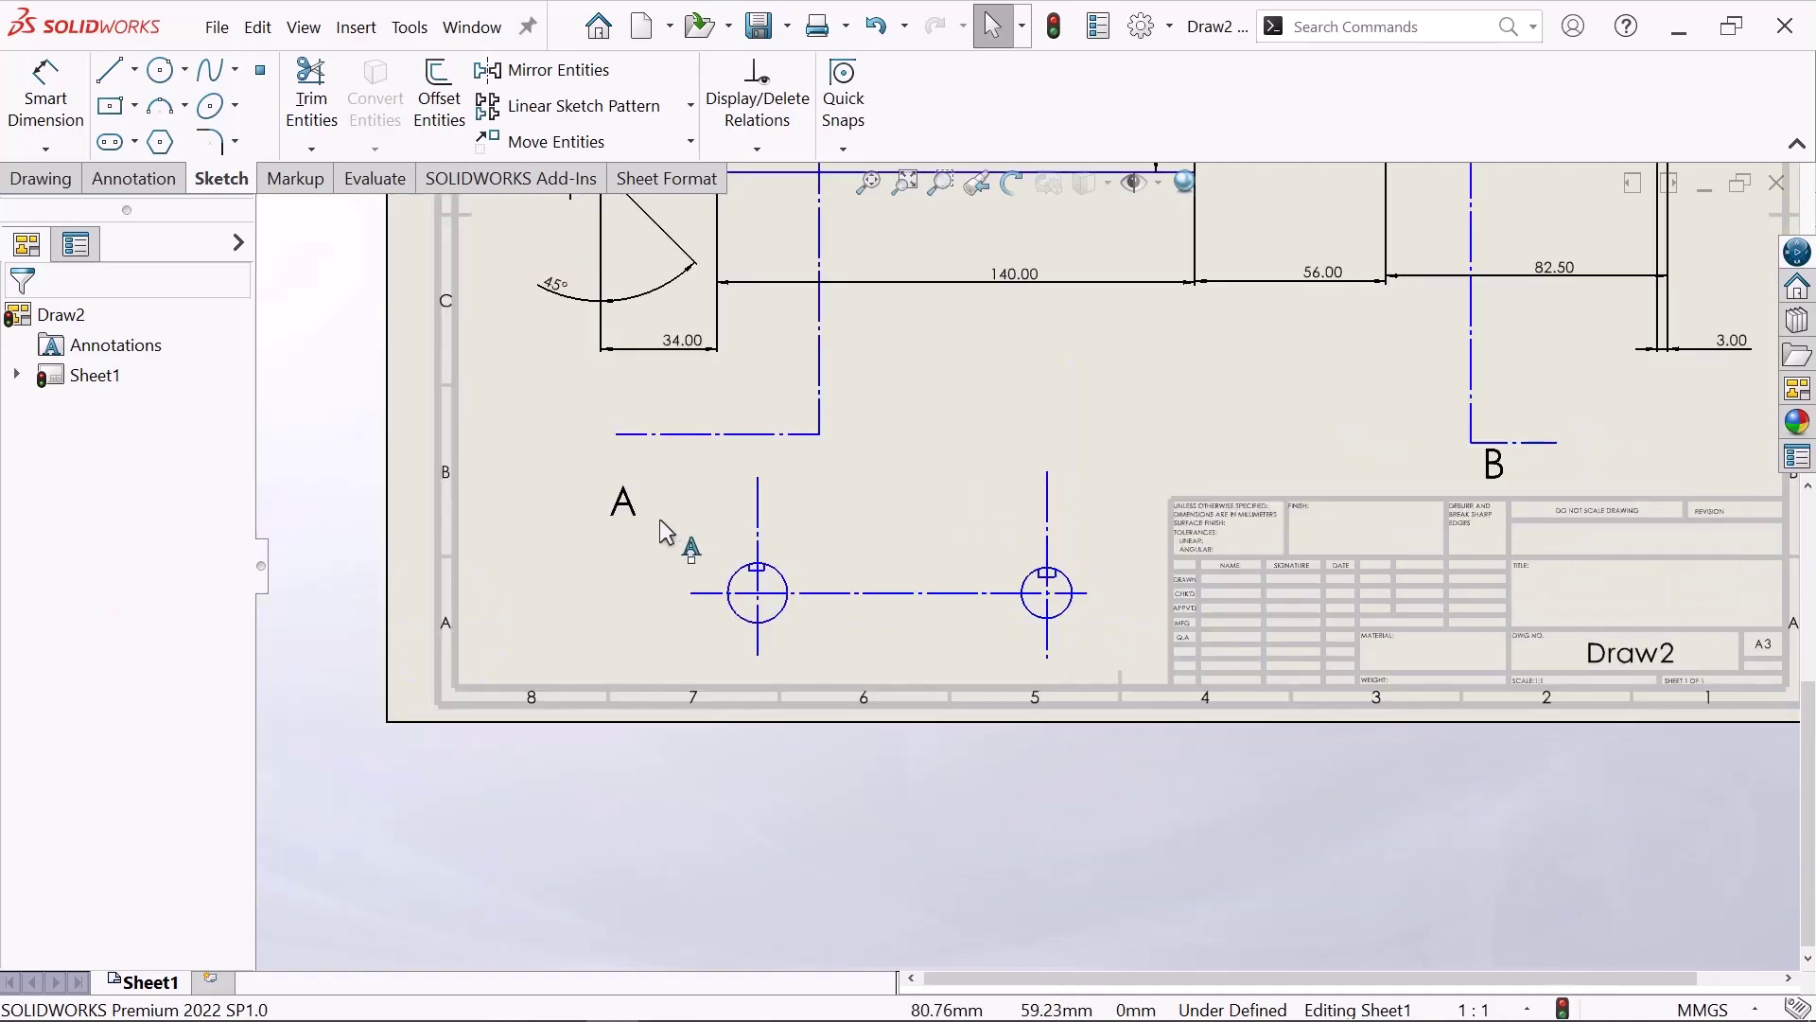
{"action": "scroll", "coordinate": [668, 524], "scroll_direction": "down", "scroll_amount": 1}
{"action": "scroll", "coordinate": [584, 532], "scroll_direction": "down", "scroll_amount": 3}
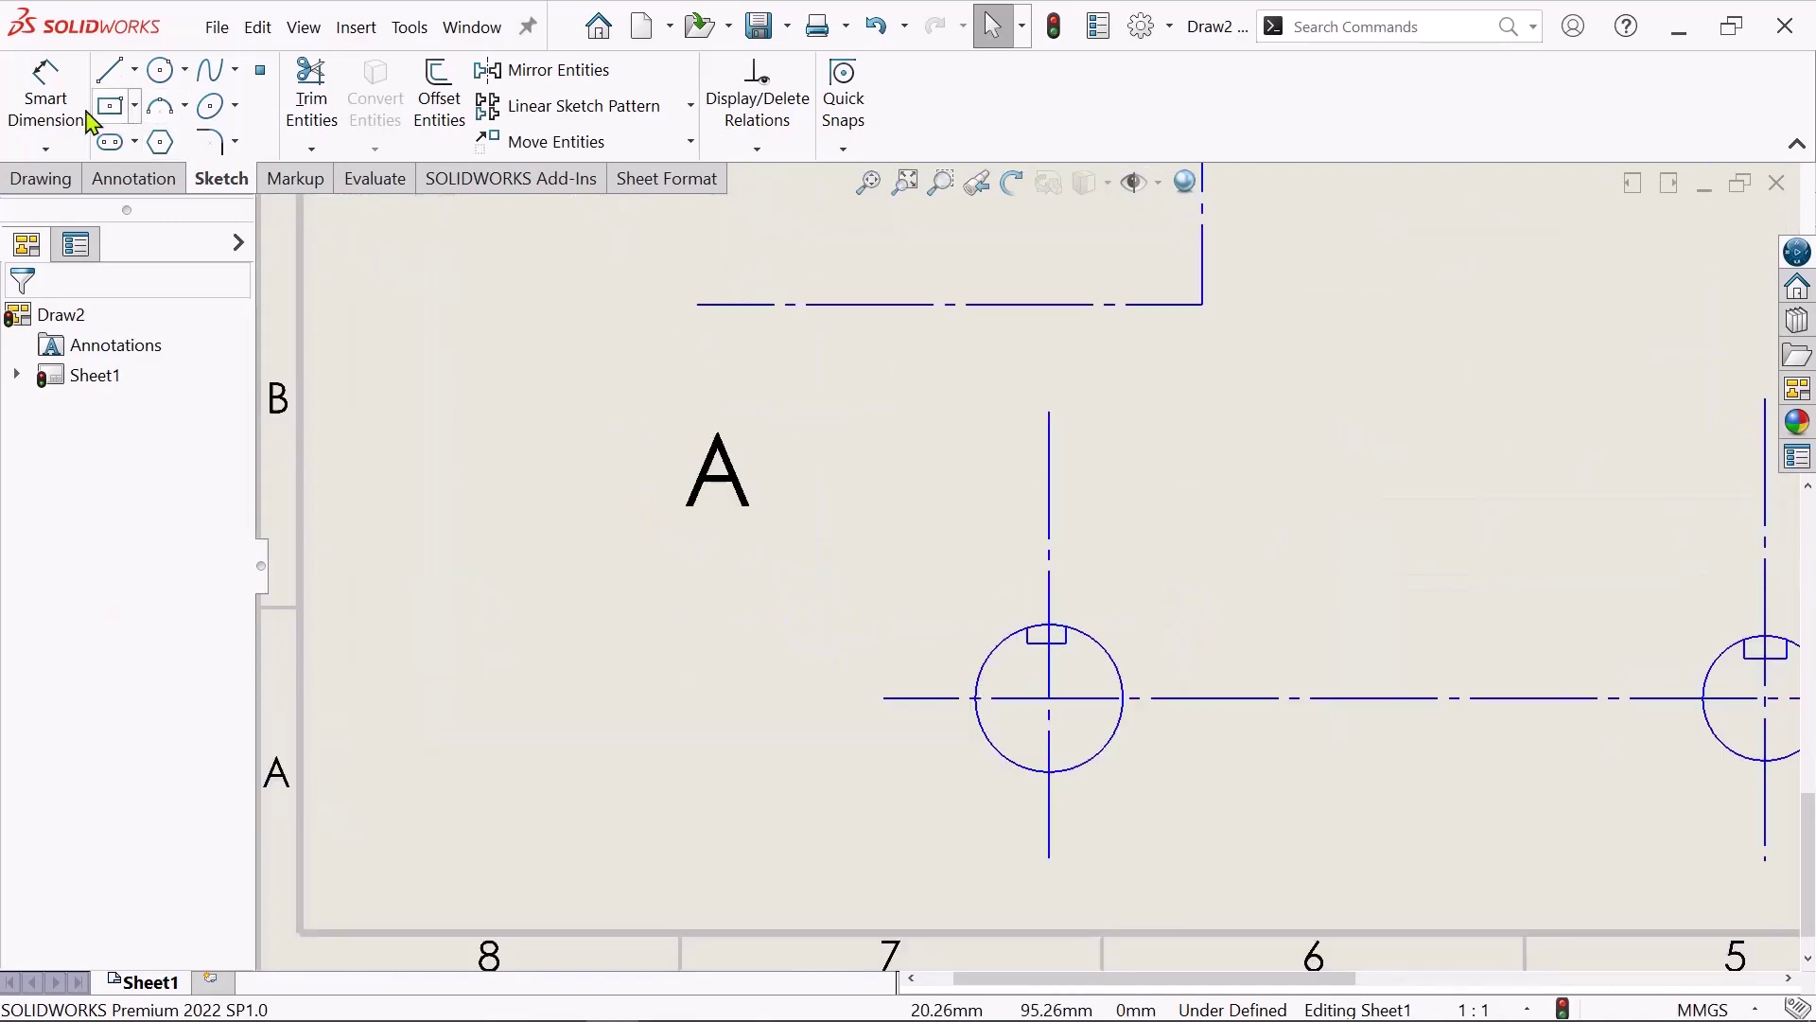
{"action": "key", "text": "d"}
{"action": "scroll", "coordinate": [1249, 719], "scroll_direction": "down", "scroll_amount": 6}
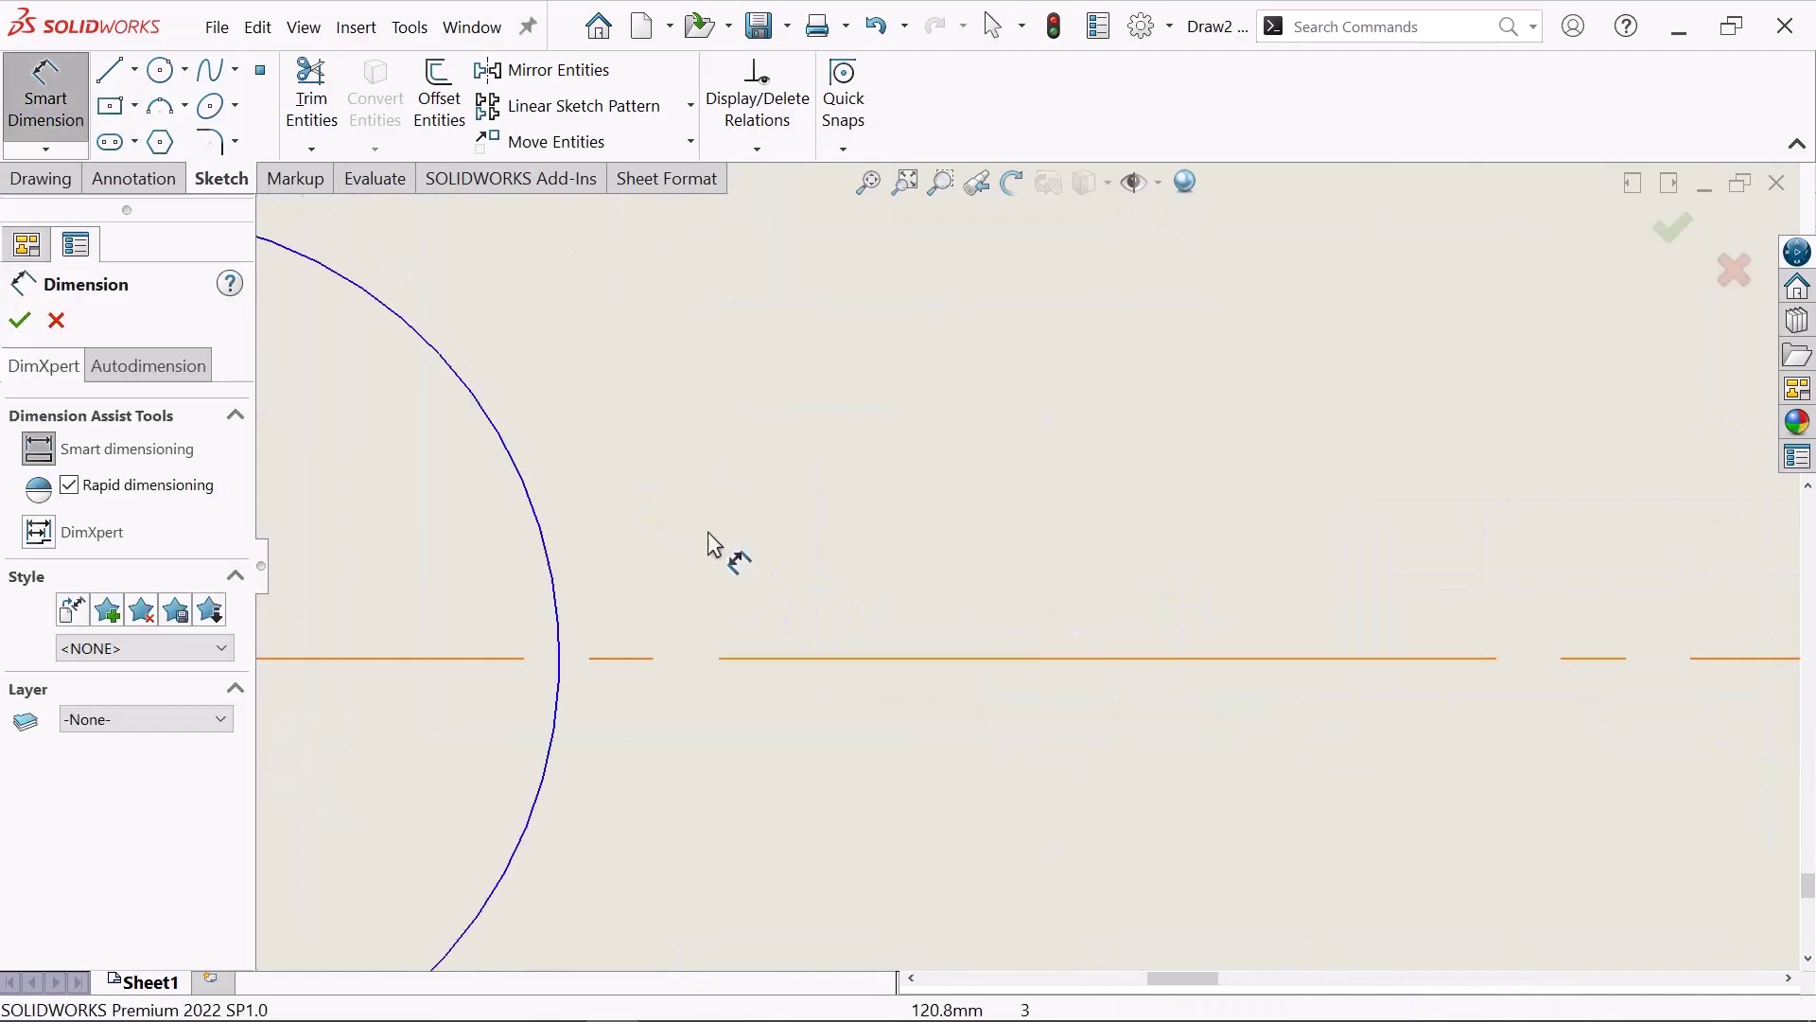
{"action": "scroll", "coordinate": [613, 496], "scroll_direction": "up", "scroll_amount": 4}
{"action": "scroll", "coordinate": [762, 555], "scroll_direction": "down", "scroll_amount": 1}
{"action": "scroll", "coordinate": [933, 592], "scroll_direction": "down", "scroll_amount": 3}
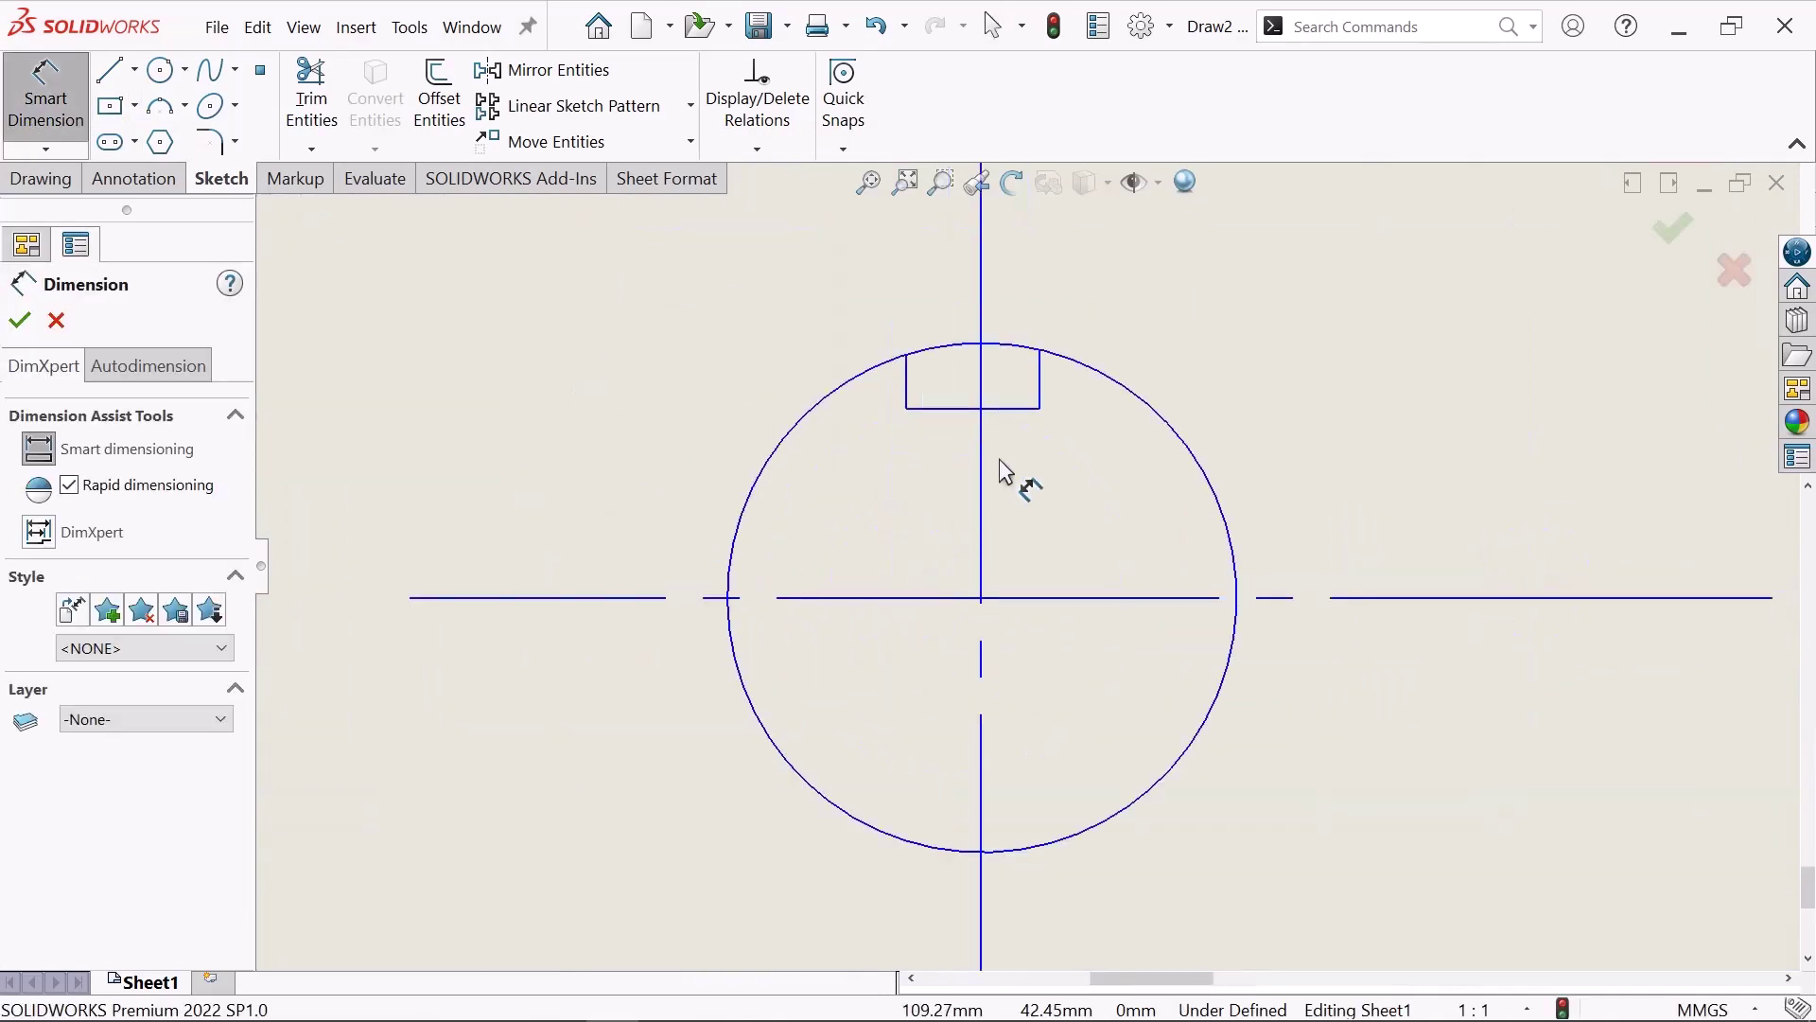
{"action": "left_click", "coordinate": [1047, 378]}
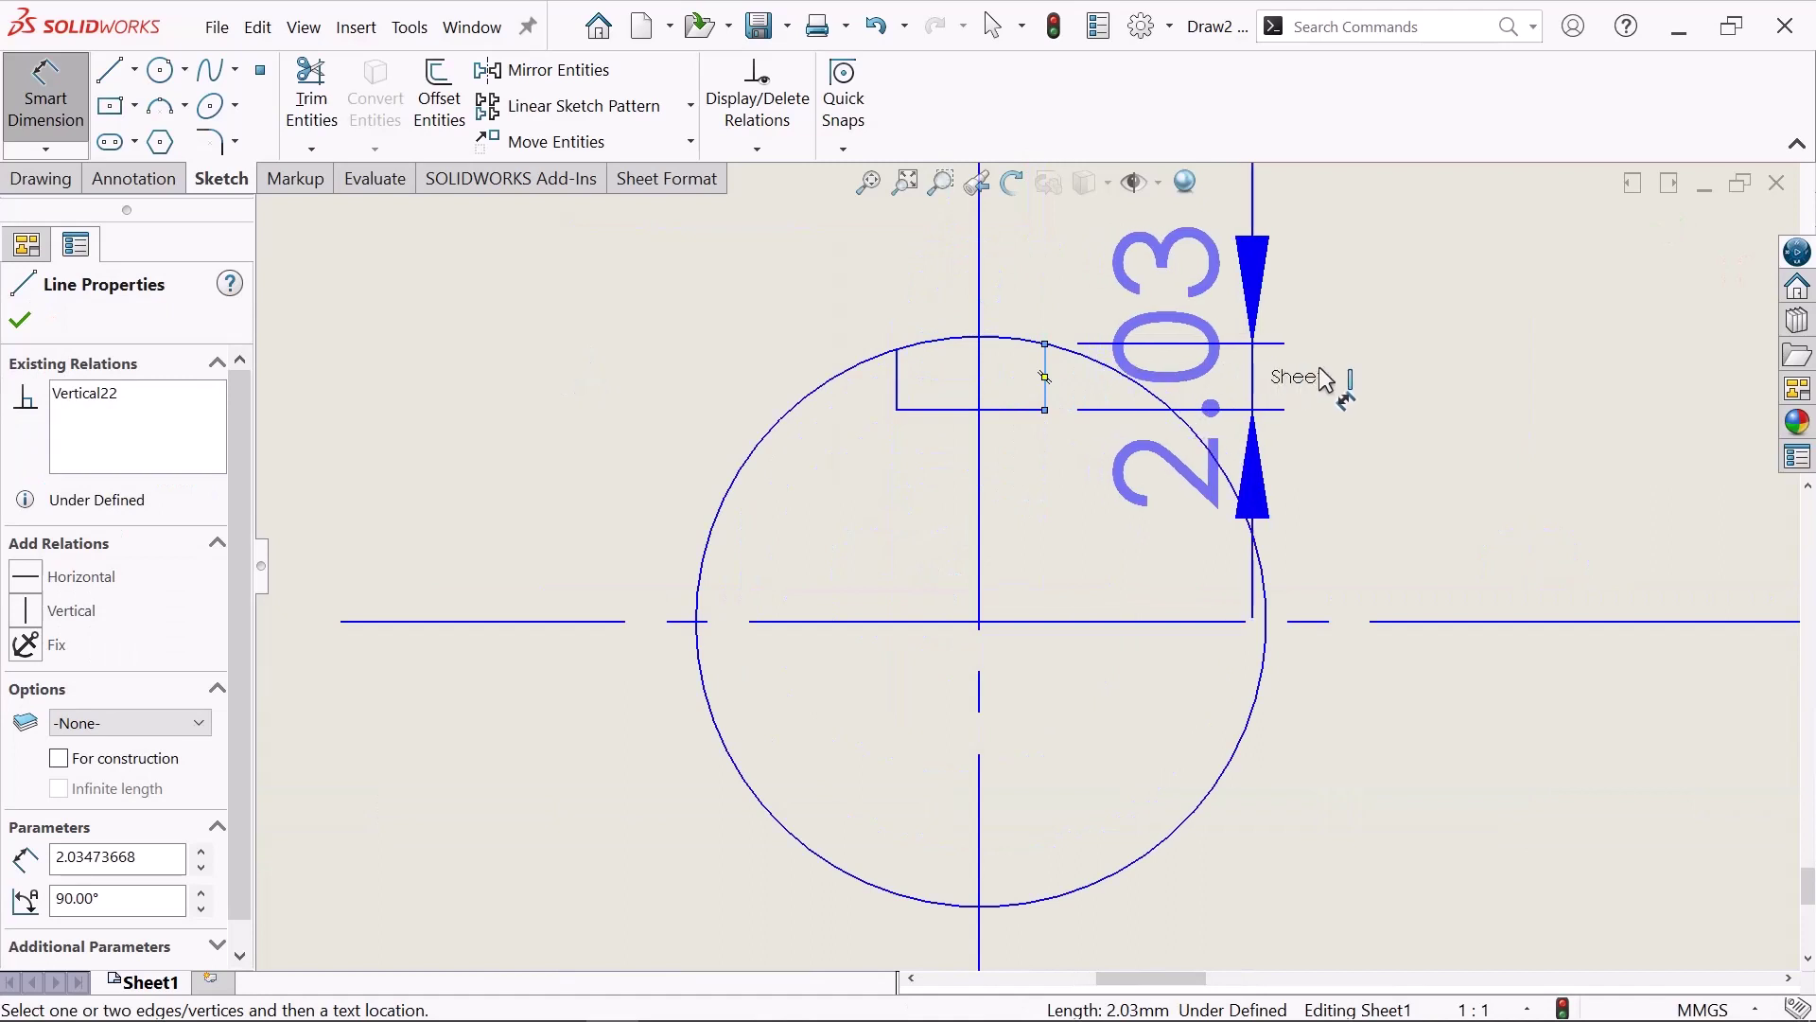
{"action": "left_click", "coordinate": [1344, 383]}
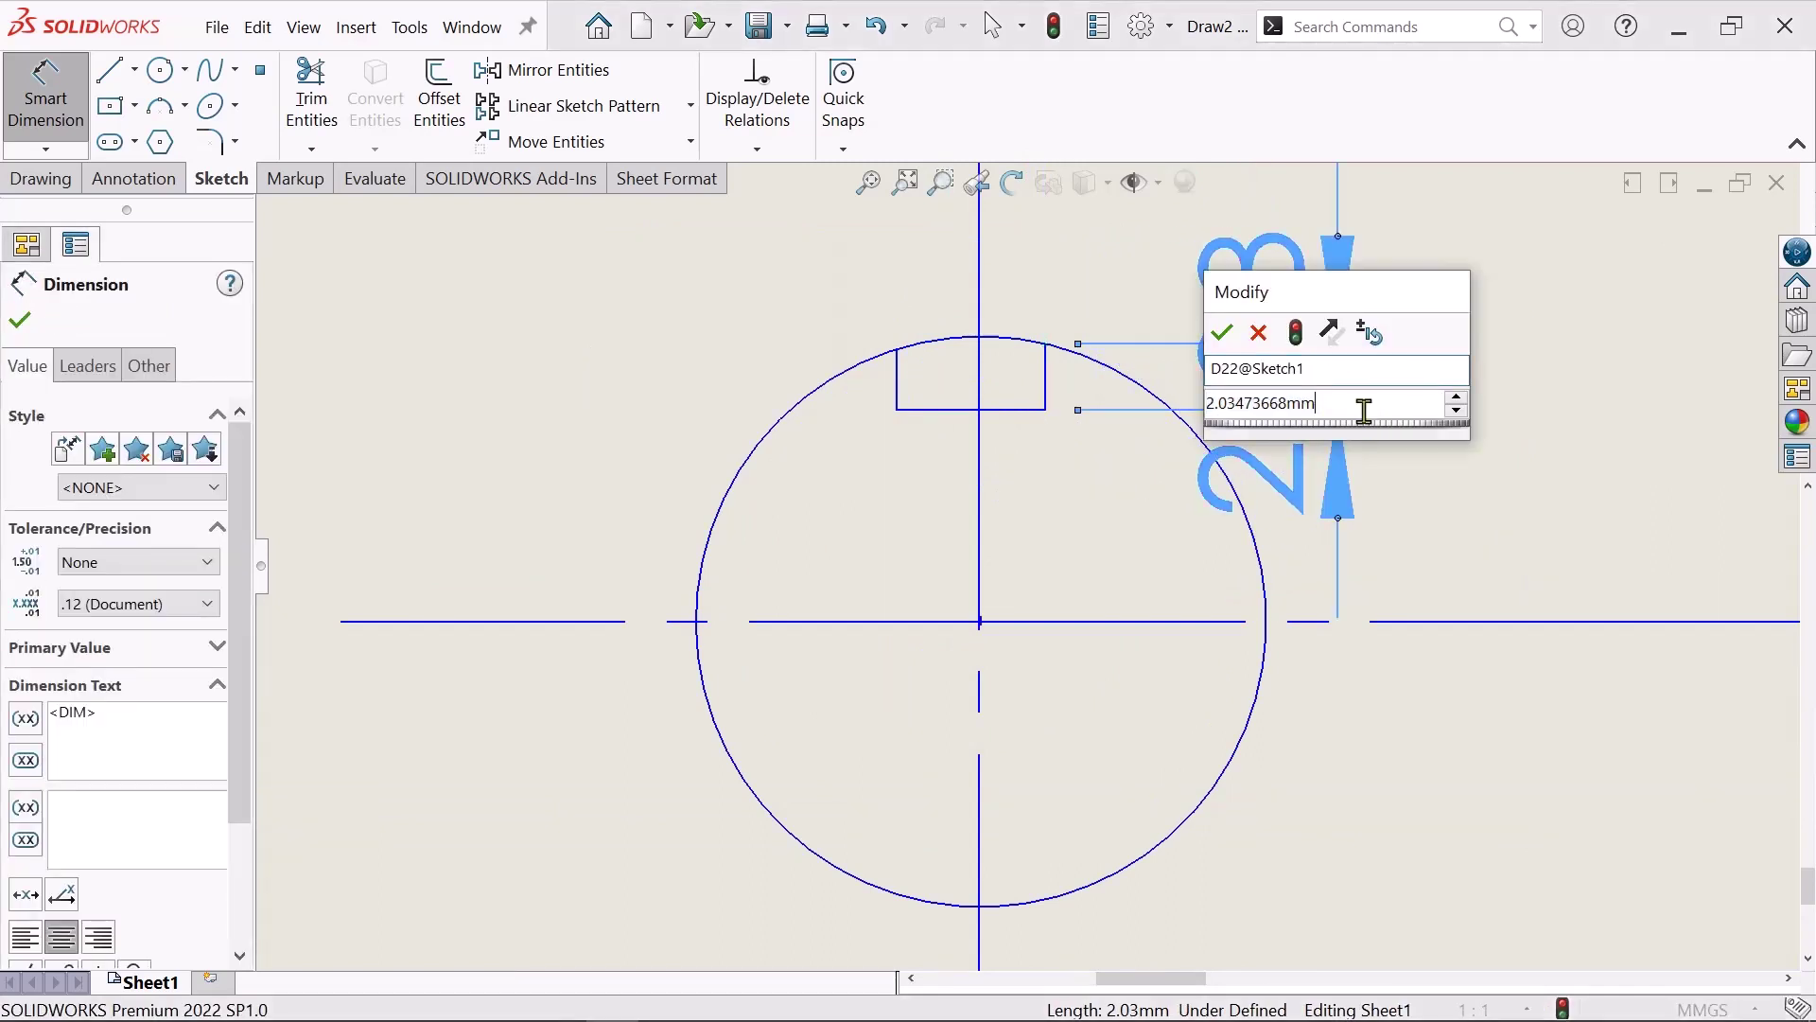
{"action": "key", "text": "BackSpace"}
{"action": "type", "text": "10"}
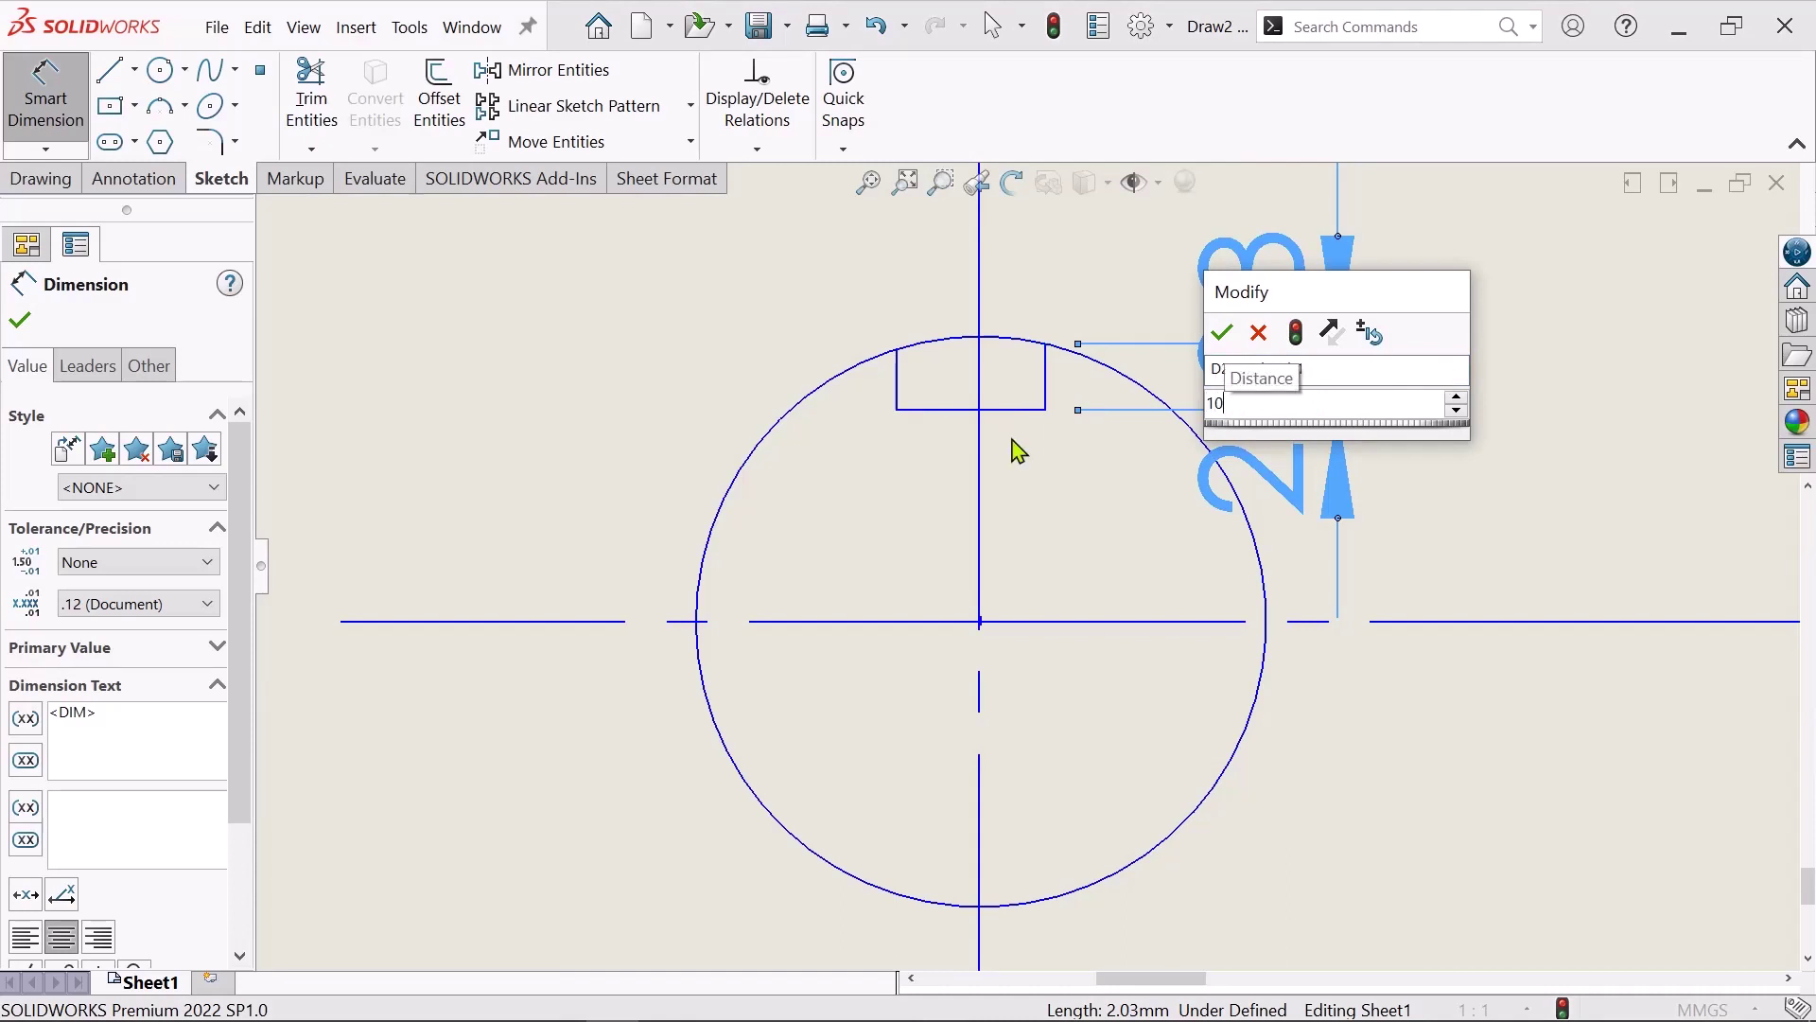
{"action": "key", "text": "Return"}
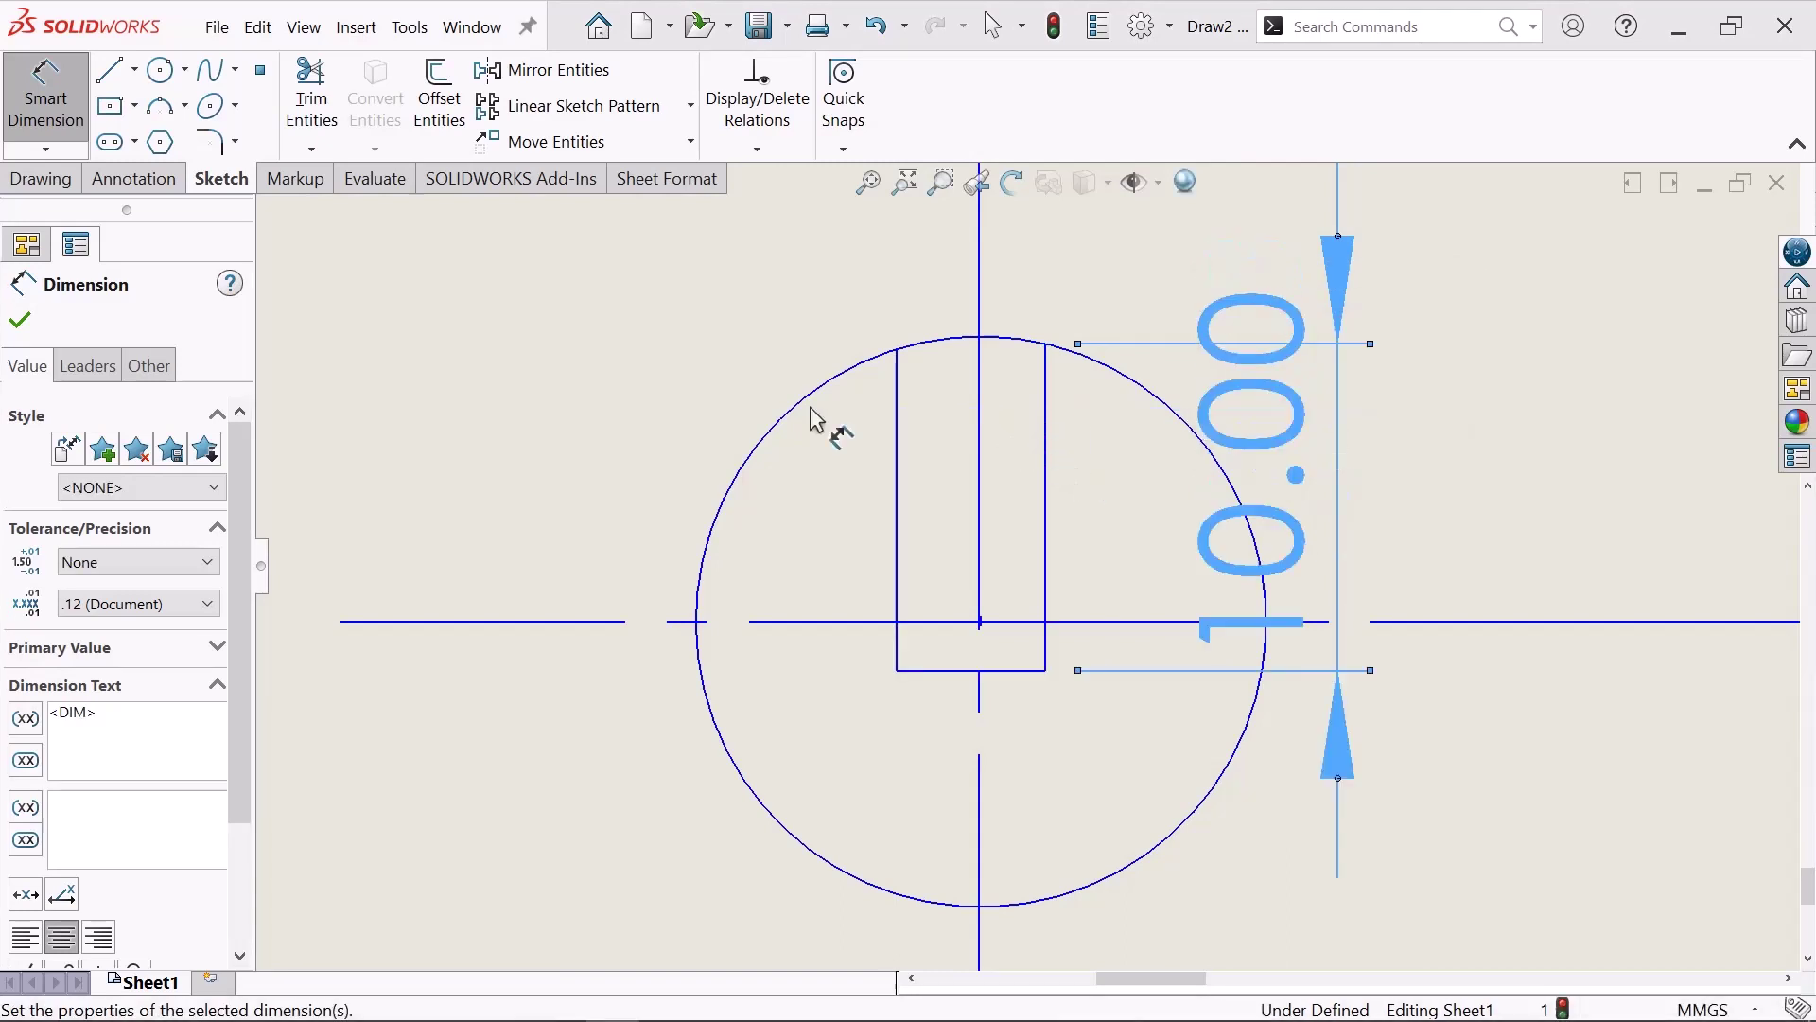
{"action": "scroll", "coordinate": [804, 393], "scroll_direction": "up", "scroll_amount": 3}
{"action": "right_click", "coordinate": [660, 355]}
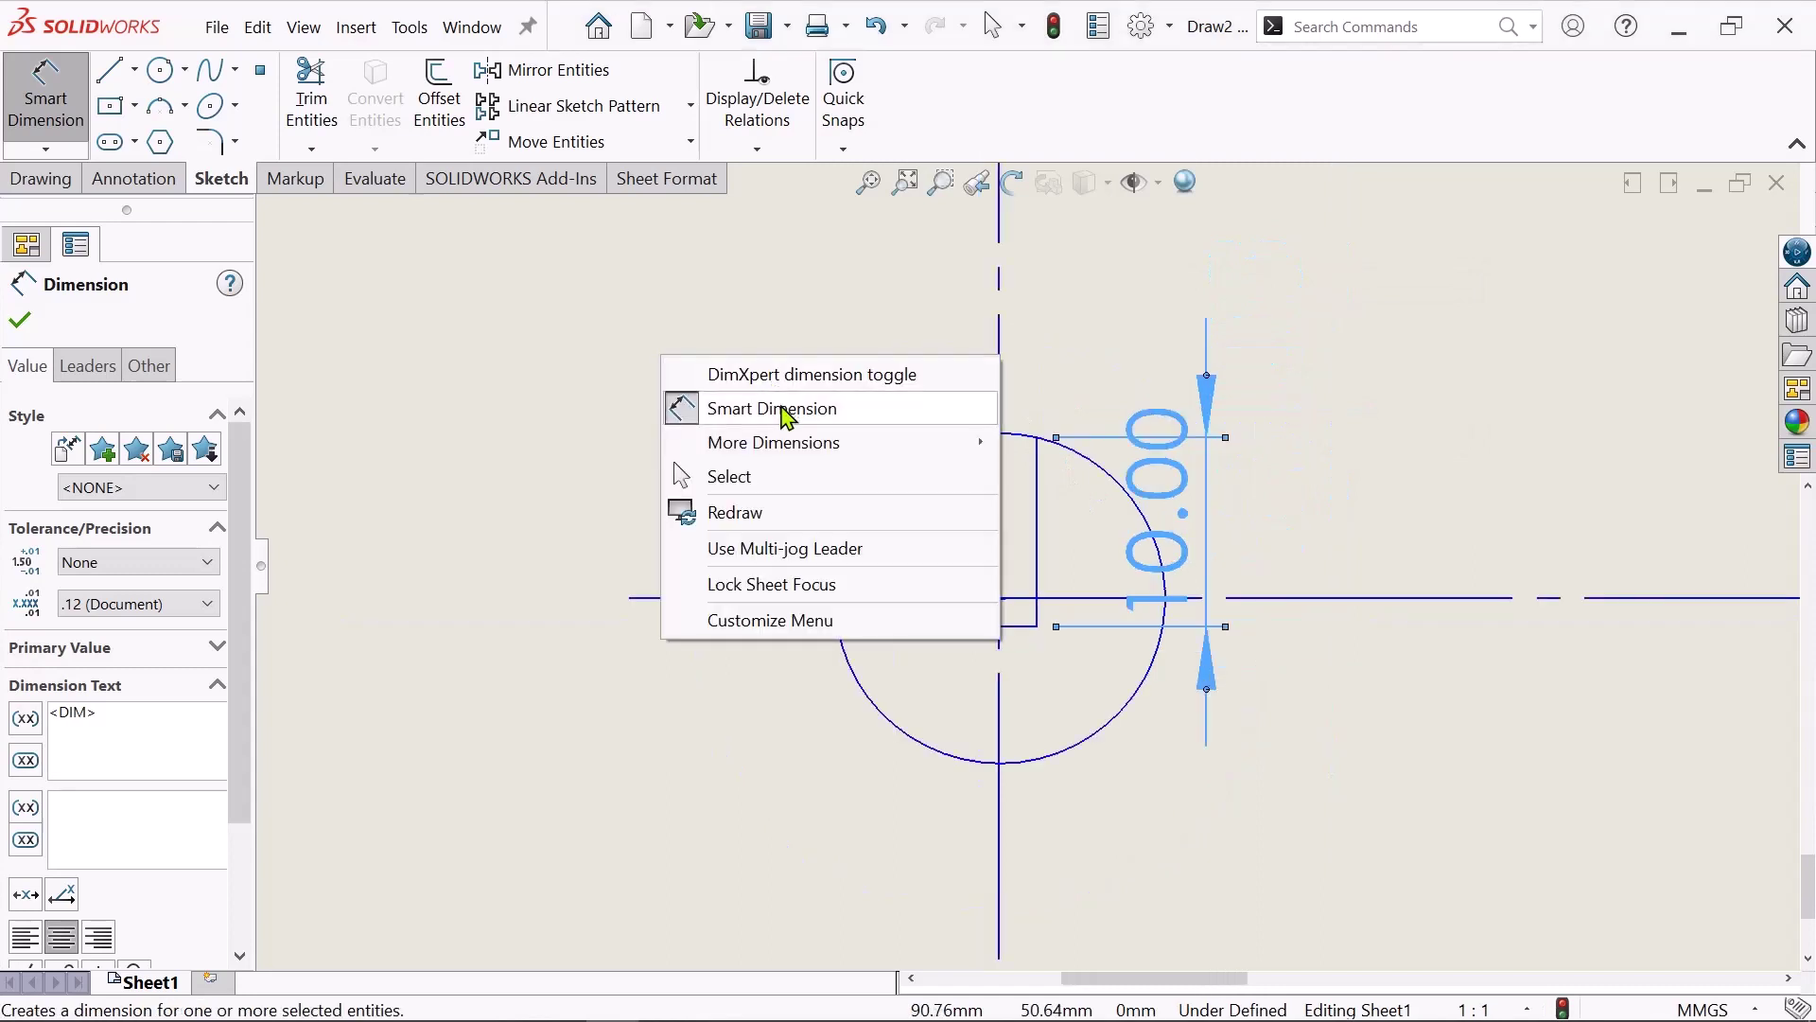
{"action": "left_click", "coordinate": [785, 478]}
{"action": "scroll", "coordinate": [1427, 433], "scroll_direction": "up", "scroll_amount": 2}
{"action": "scroll", "coordinate": [1521, 532], "scroll_direction": "up", "scroll_amount": 2}
- Dimension the right keyway notch's side and set its depth to 8.00
{"action": "scroll", "coordinate": [1521, 532], "scroll_direction": "down", "scroll_amount": 3}
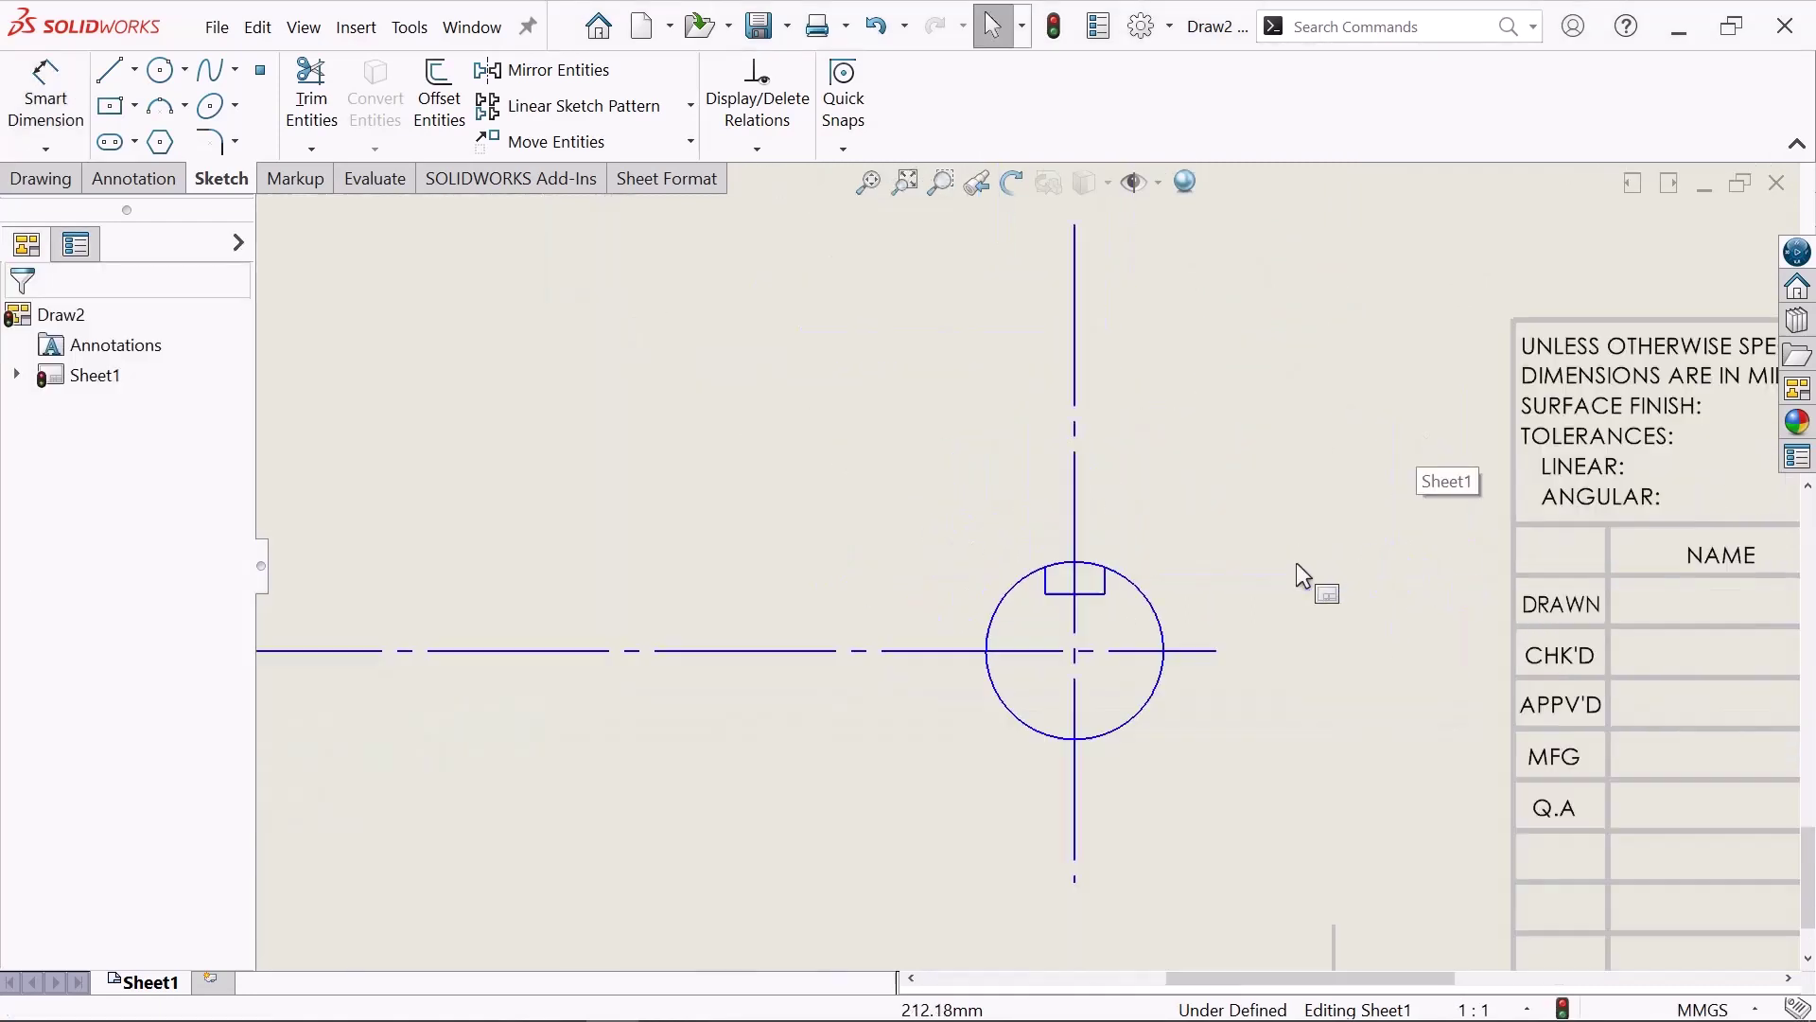
{"action": "scroll", "coordinate": [1098, 558], "scroll_direction": "down", "scroll_amount": 3}
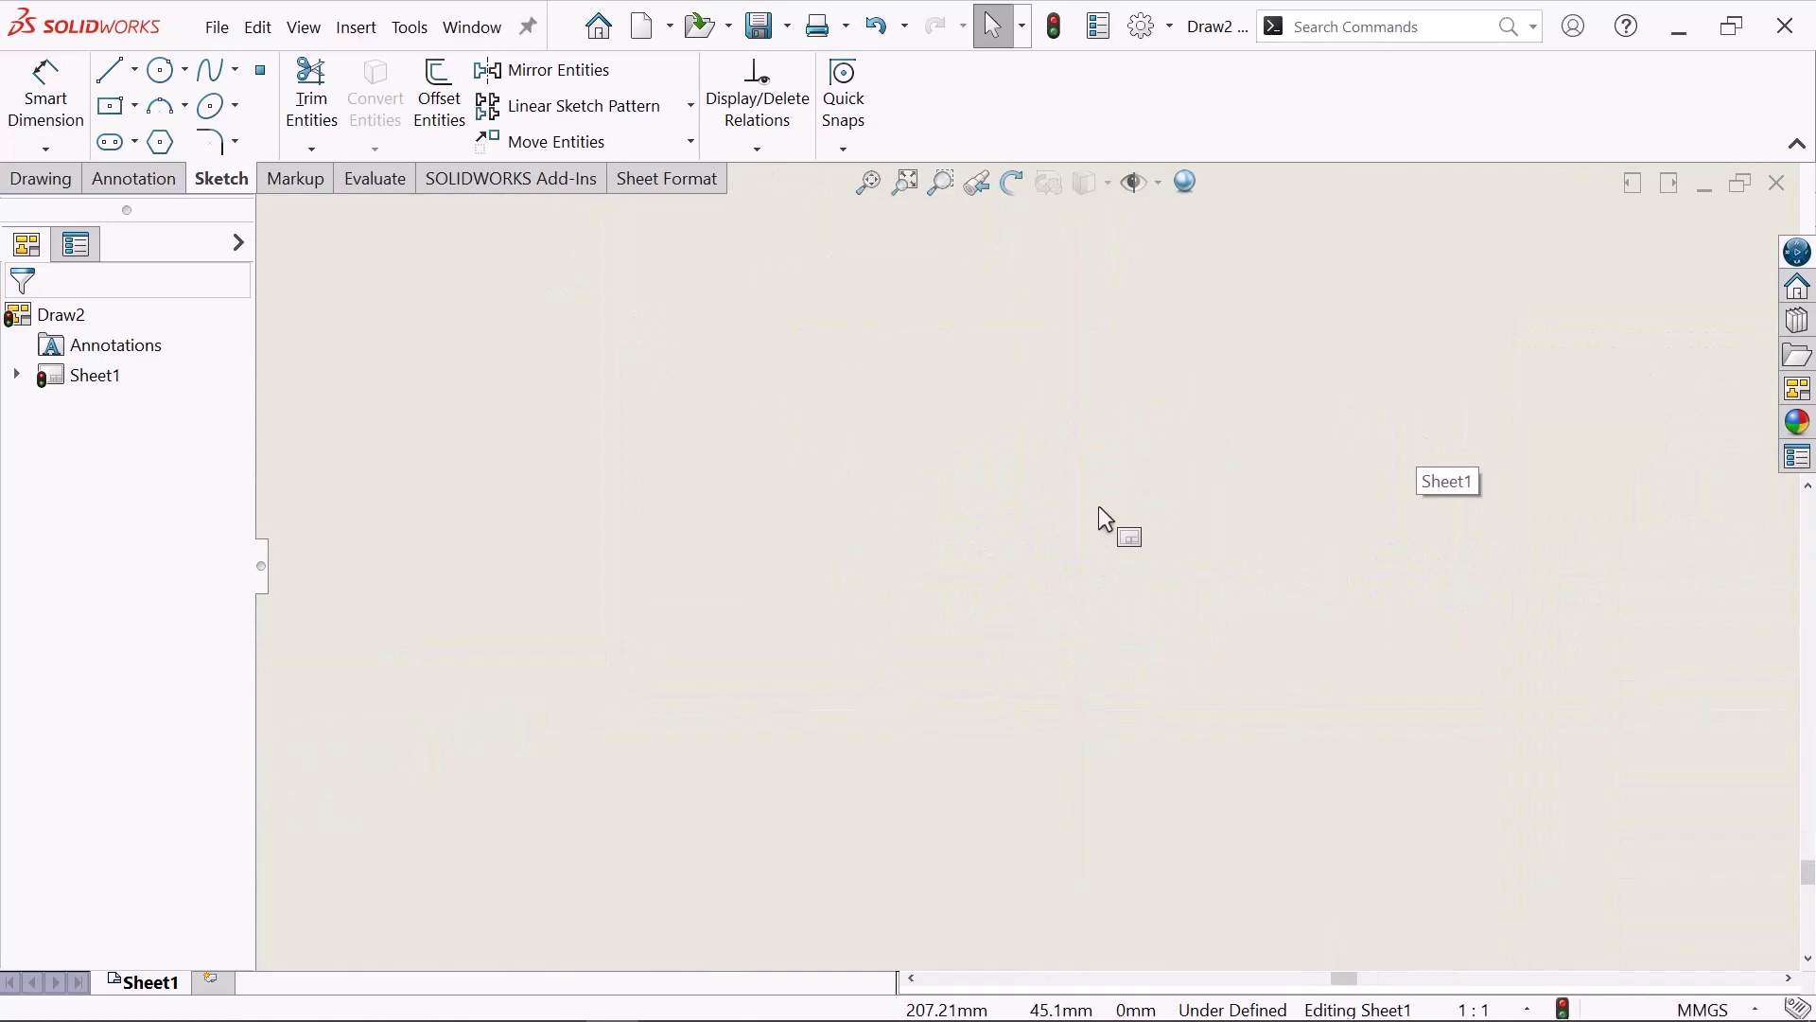
{"action": "scroll", "coordinate": [1100, 511], "scroll_direction": "up", "scroll_amount": 2}
{"action": "scroll", "coordinate": [1100, 511], "scroll_direction": "up", "scroll_amount": 2}
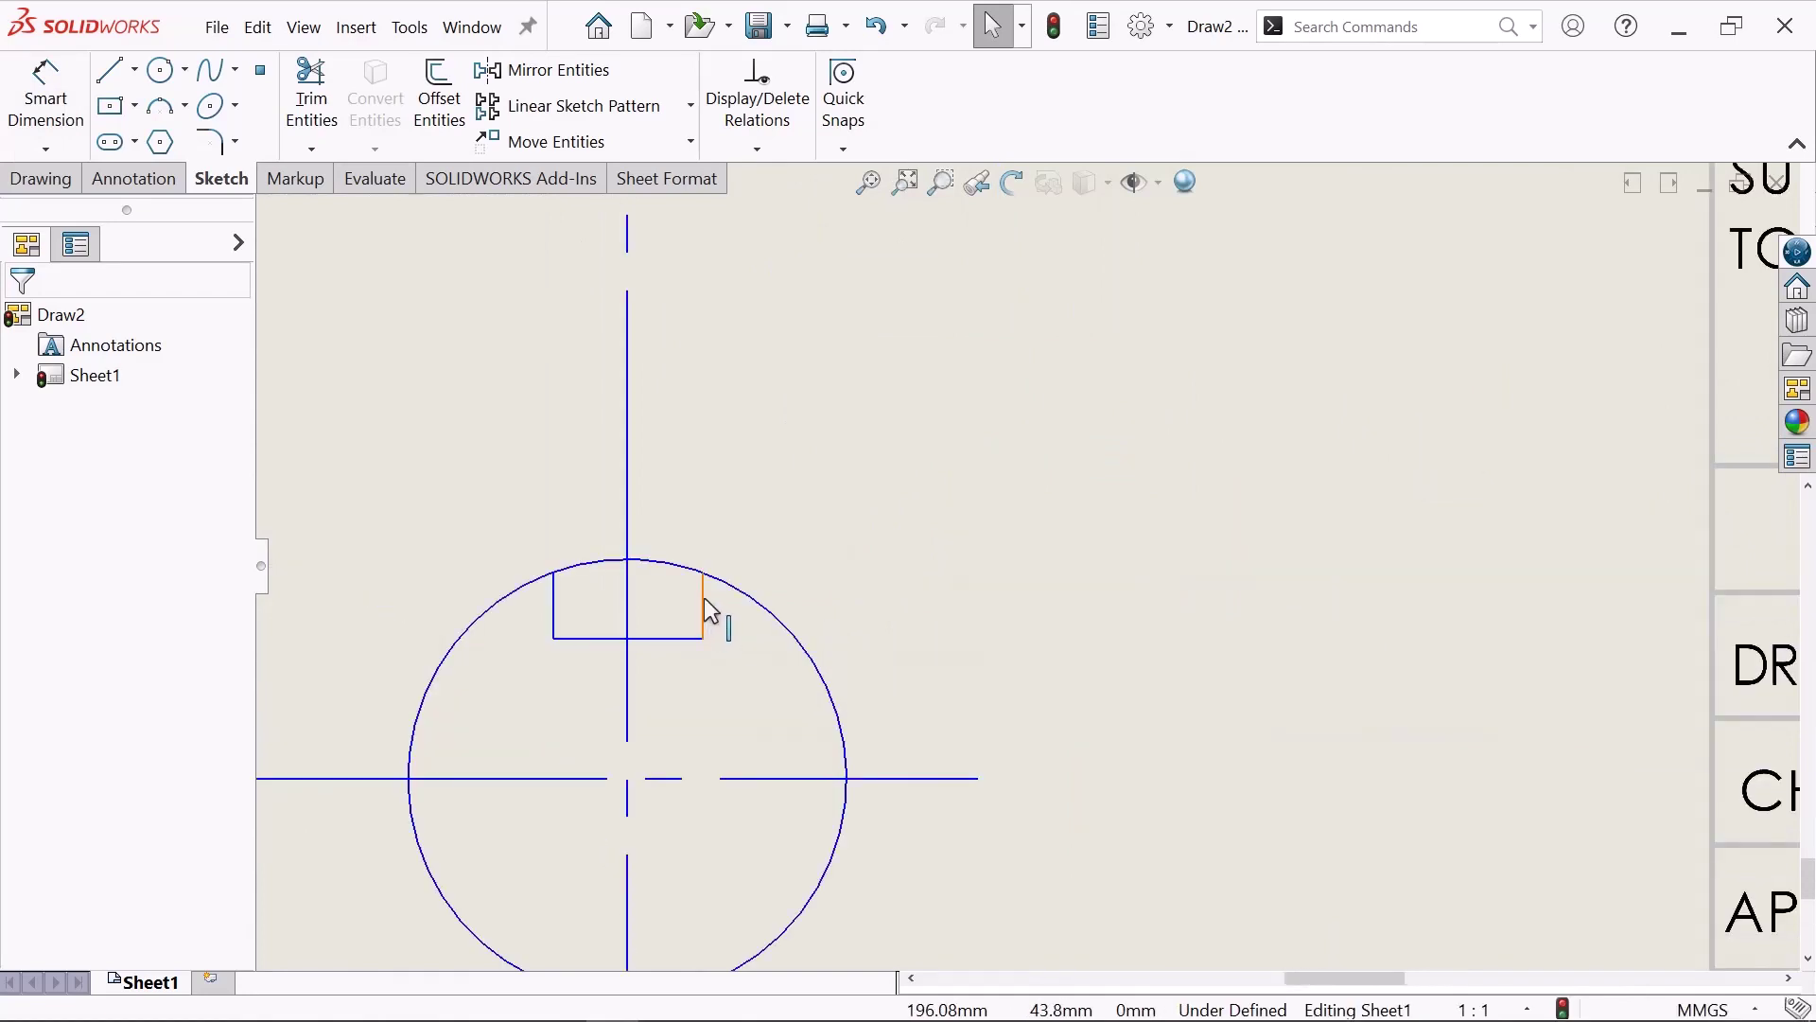
{"action": "left_click", "coordinate": [705, 606]}
{"action": "left_click", "coordinate": [770, 385]}
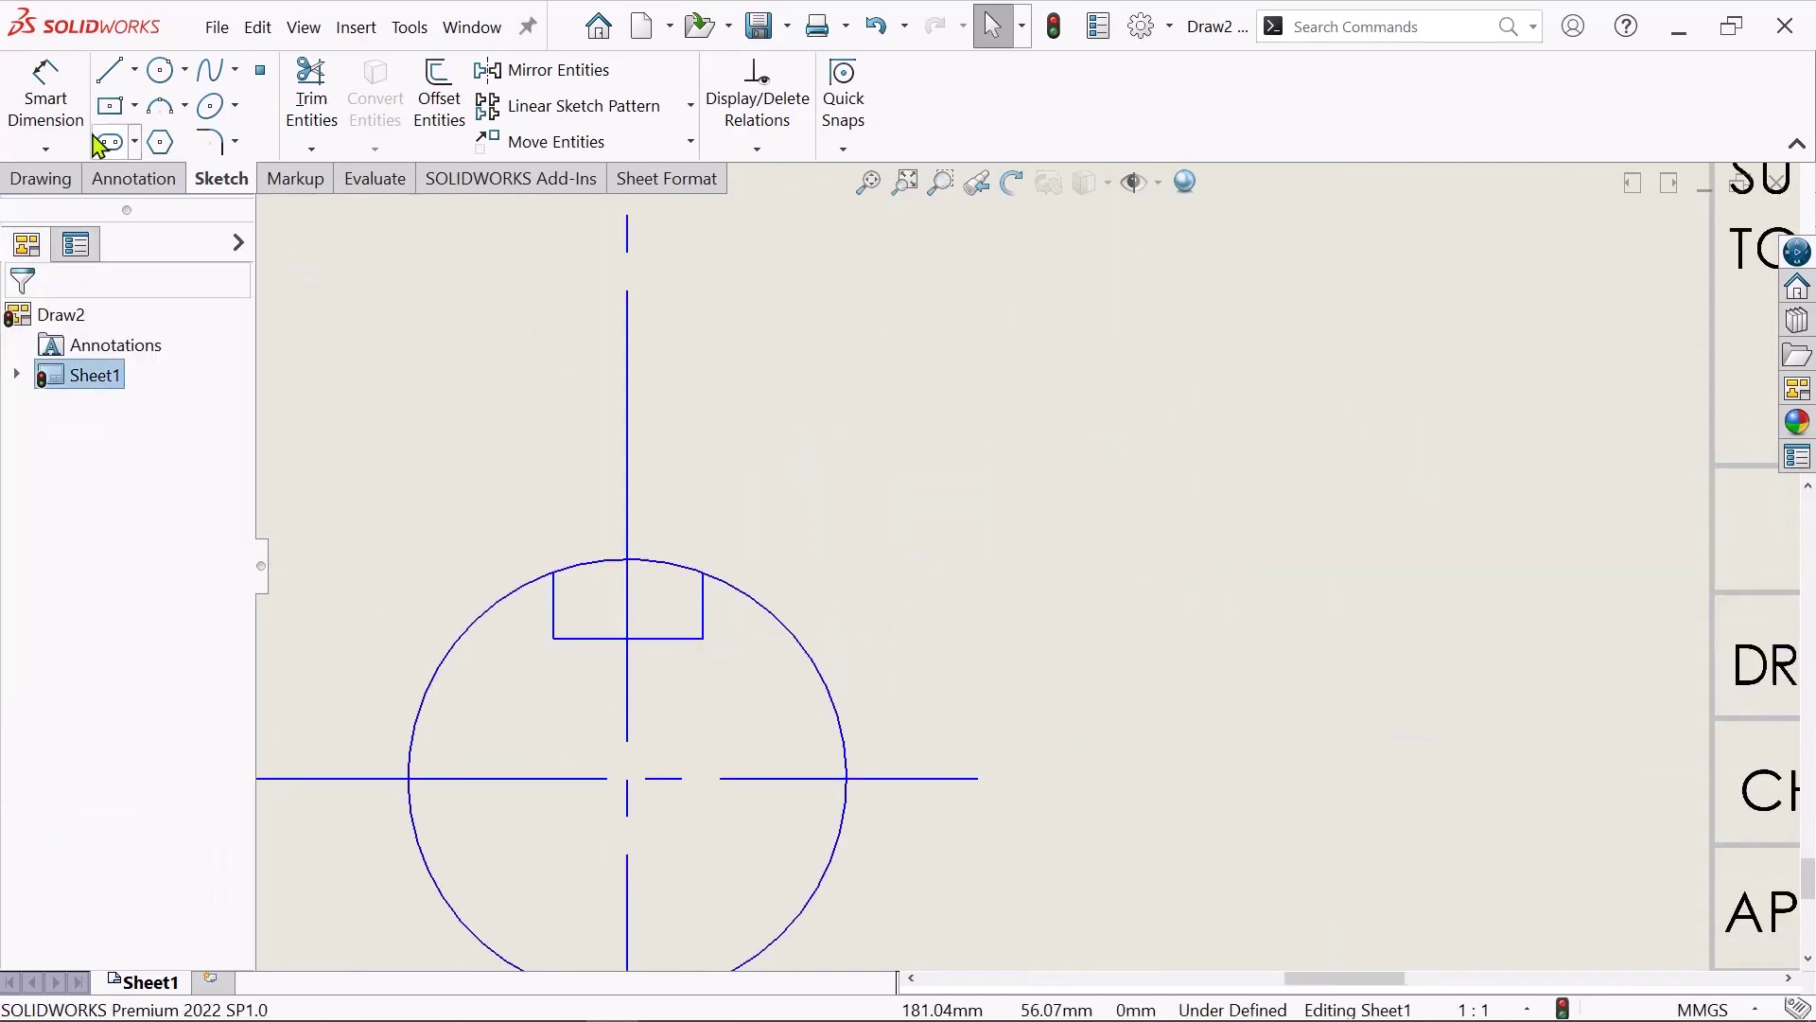
{"action": "left_click", "coordinate": [56, 108]}
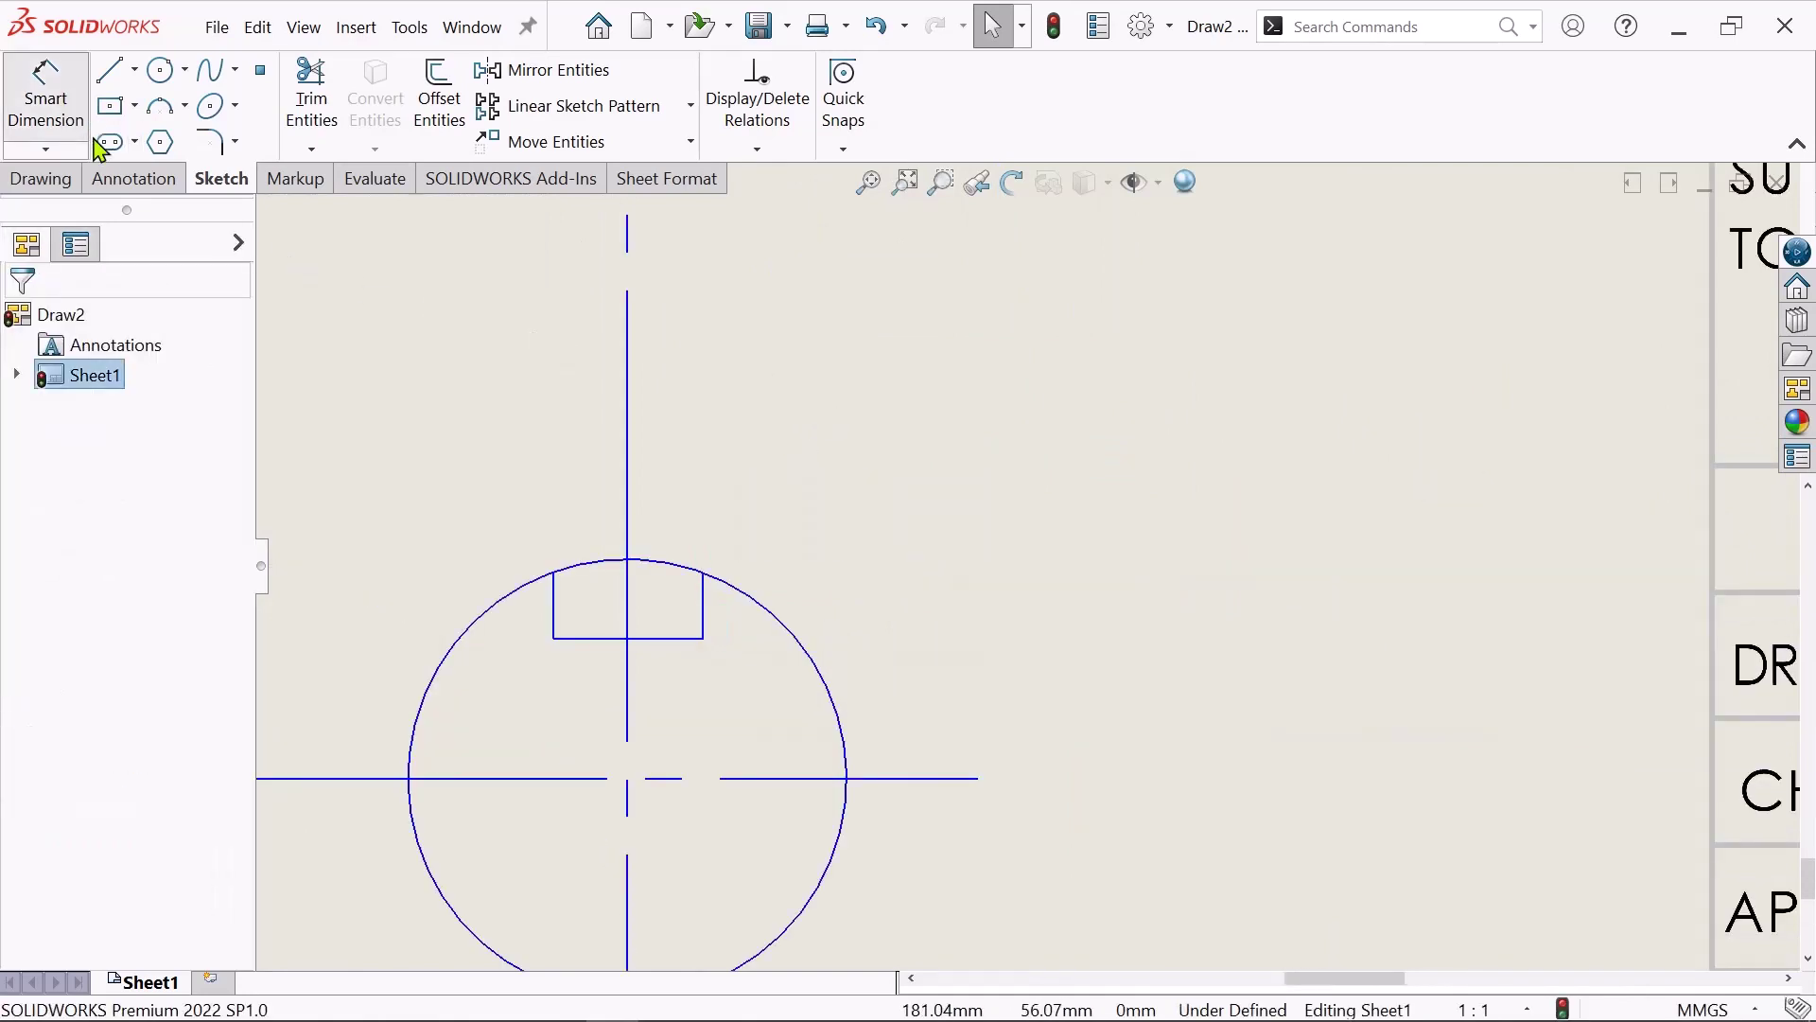
{"action": "left_click", "coordinate": [704, 601]}
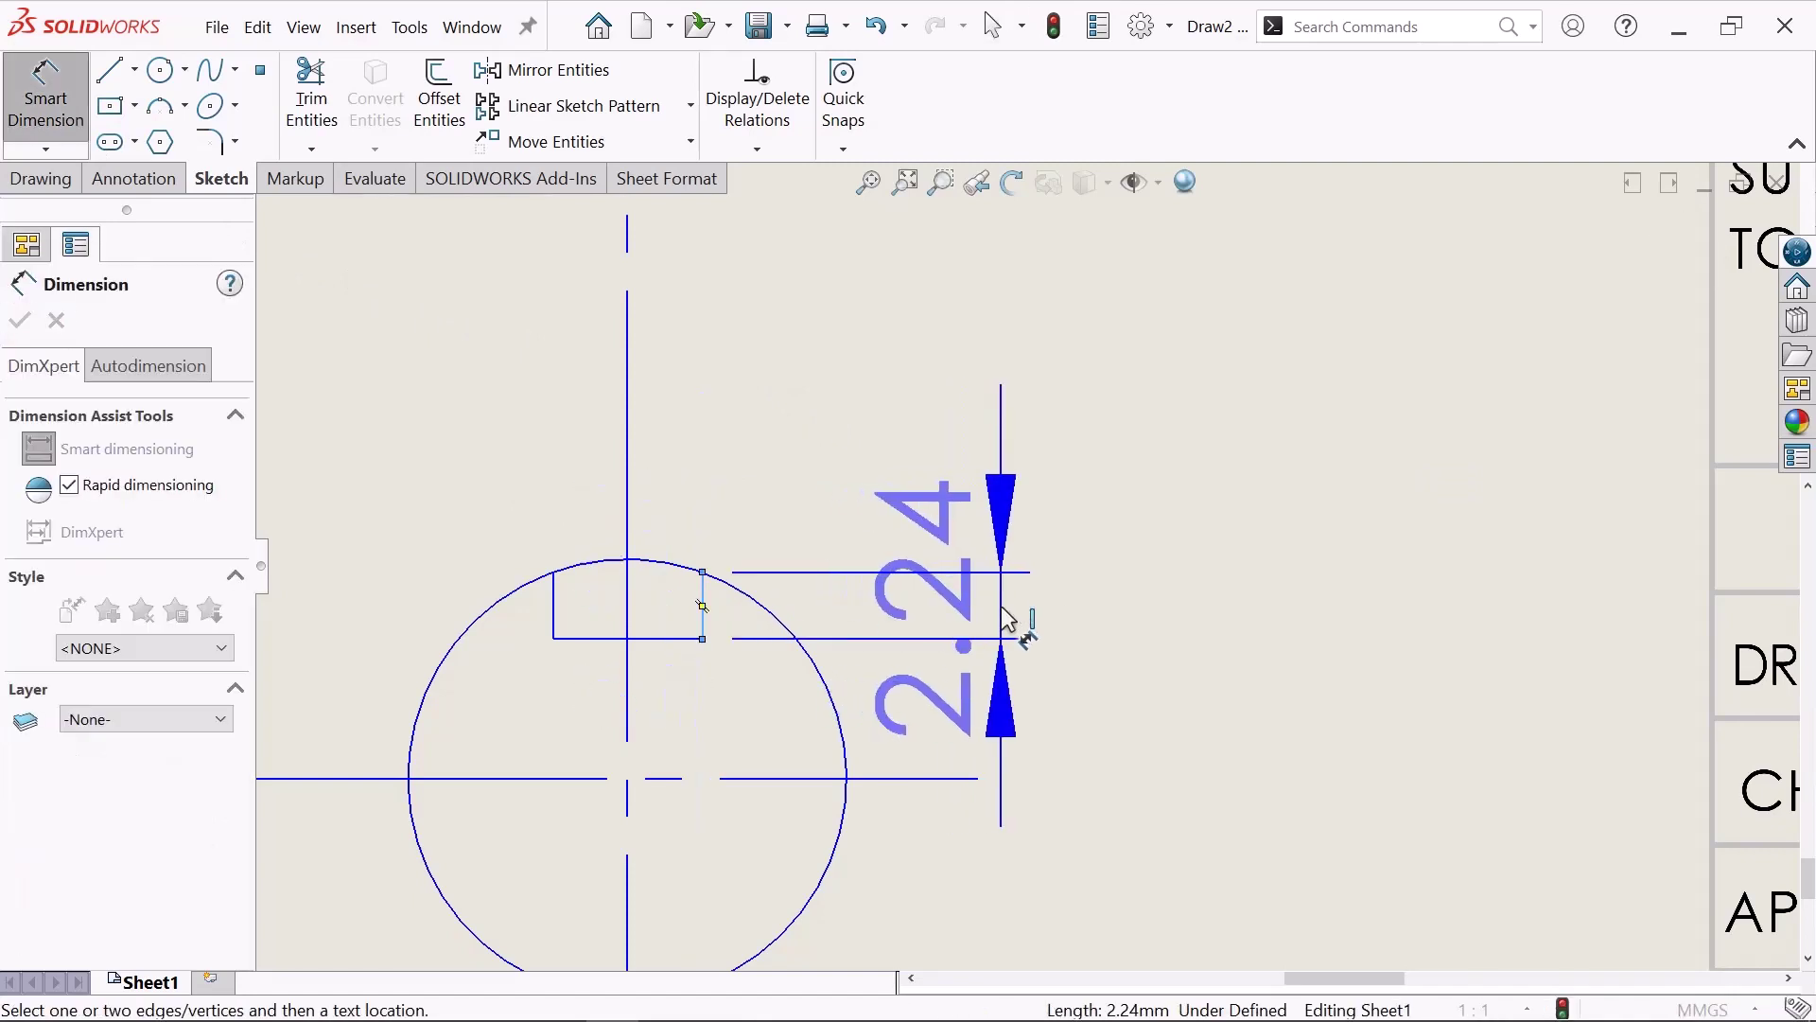
{"action": "left_click", "coordinate": [1006, 620]}
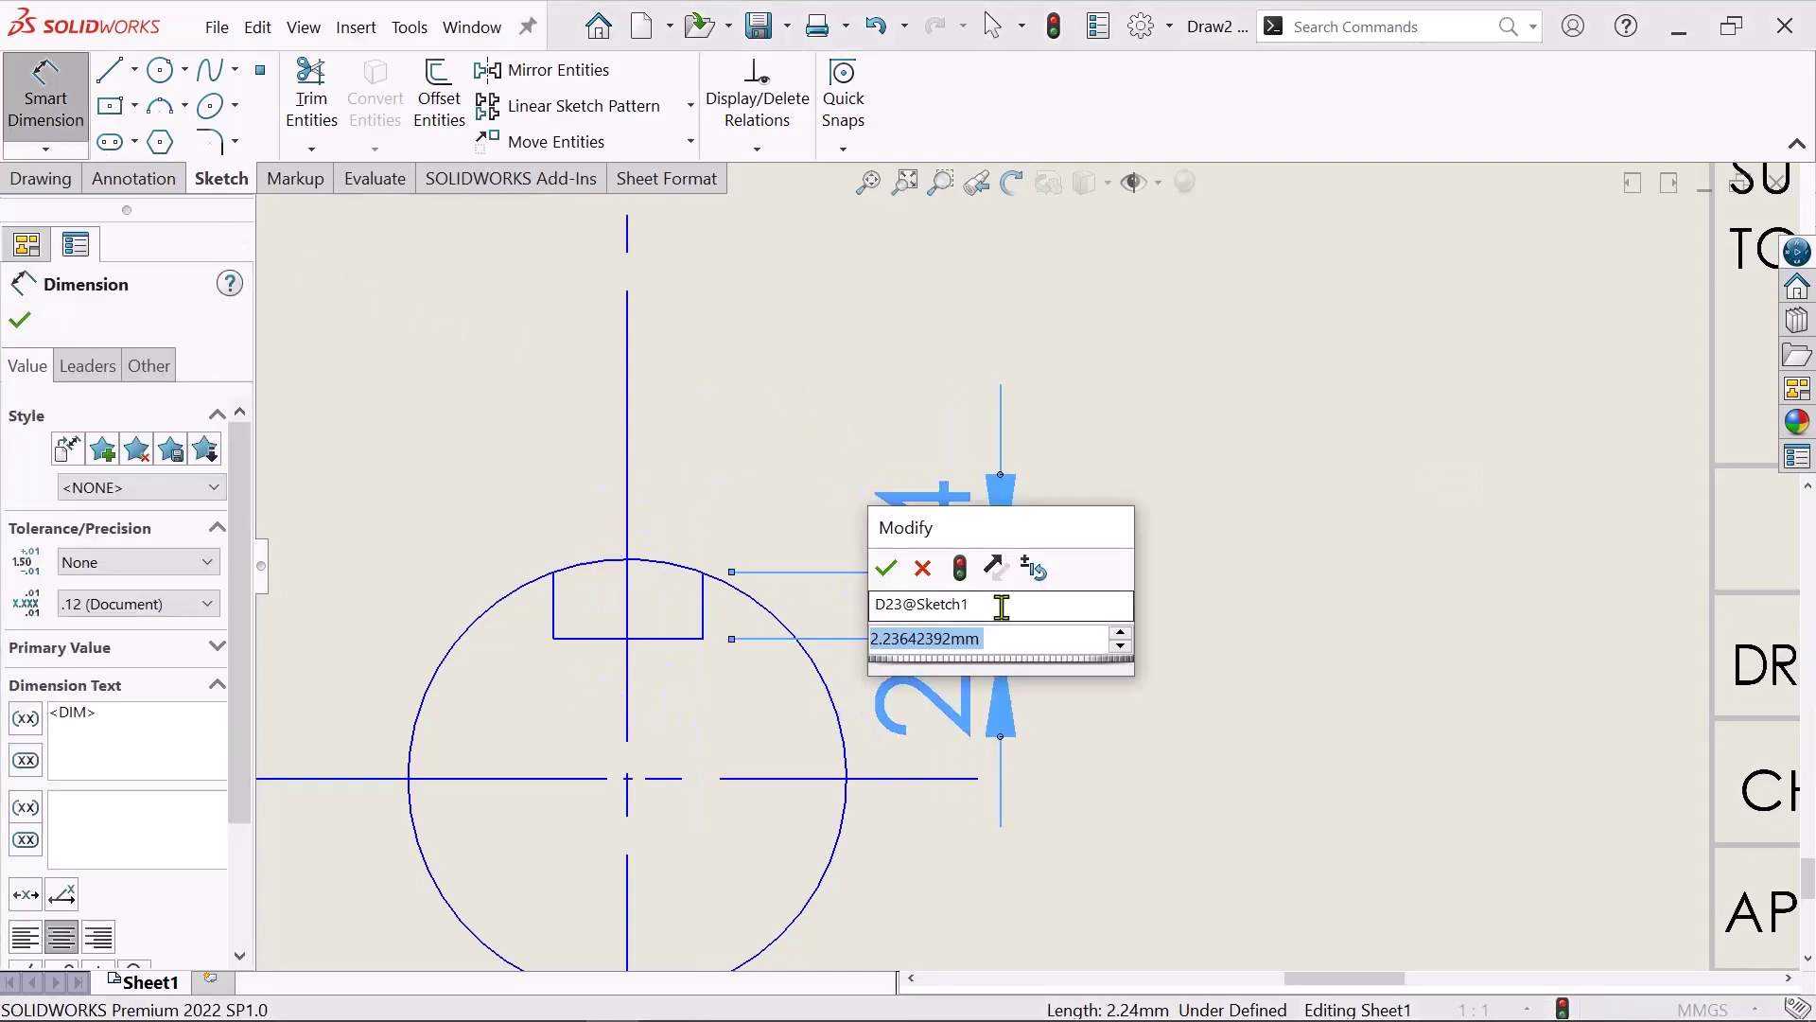
{"action": "key", "text": "Return"}
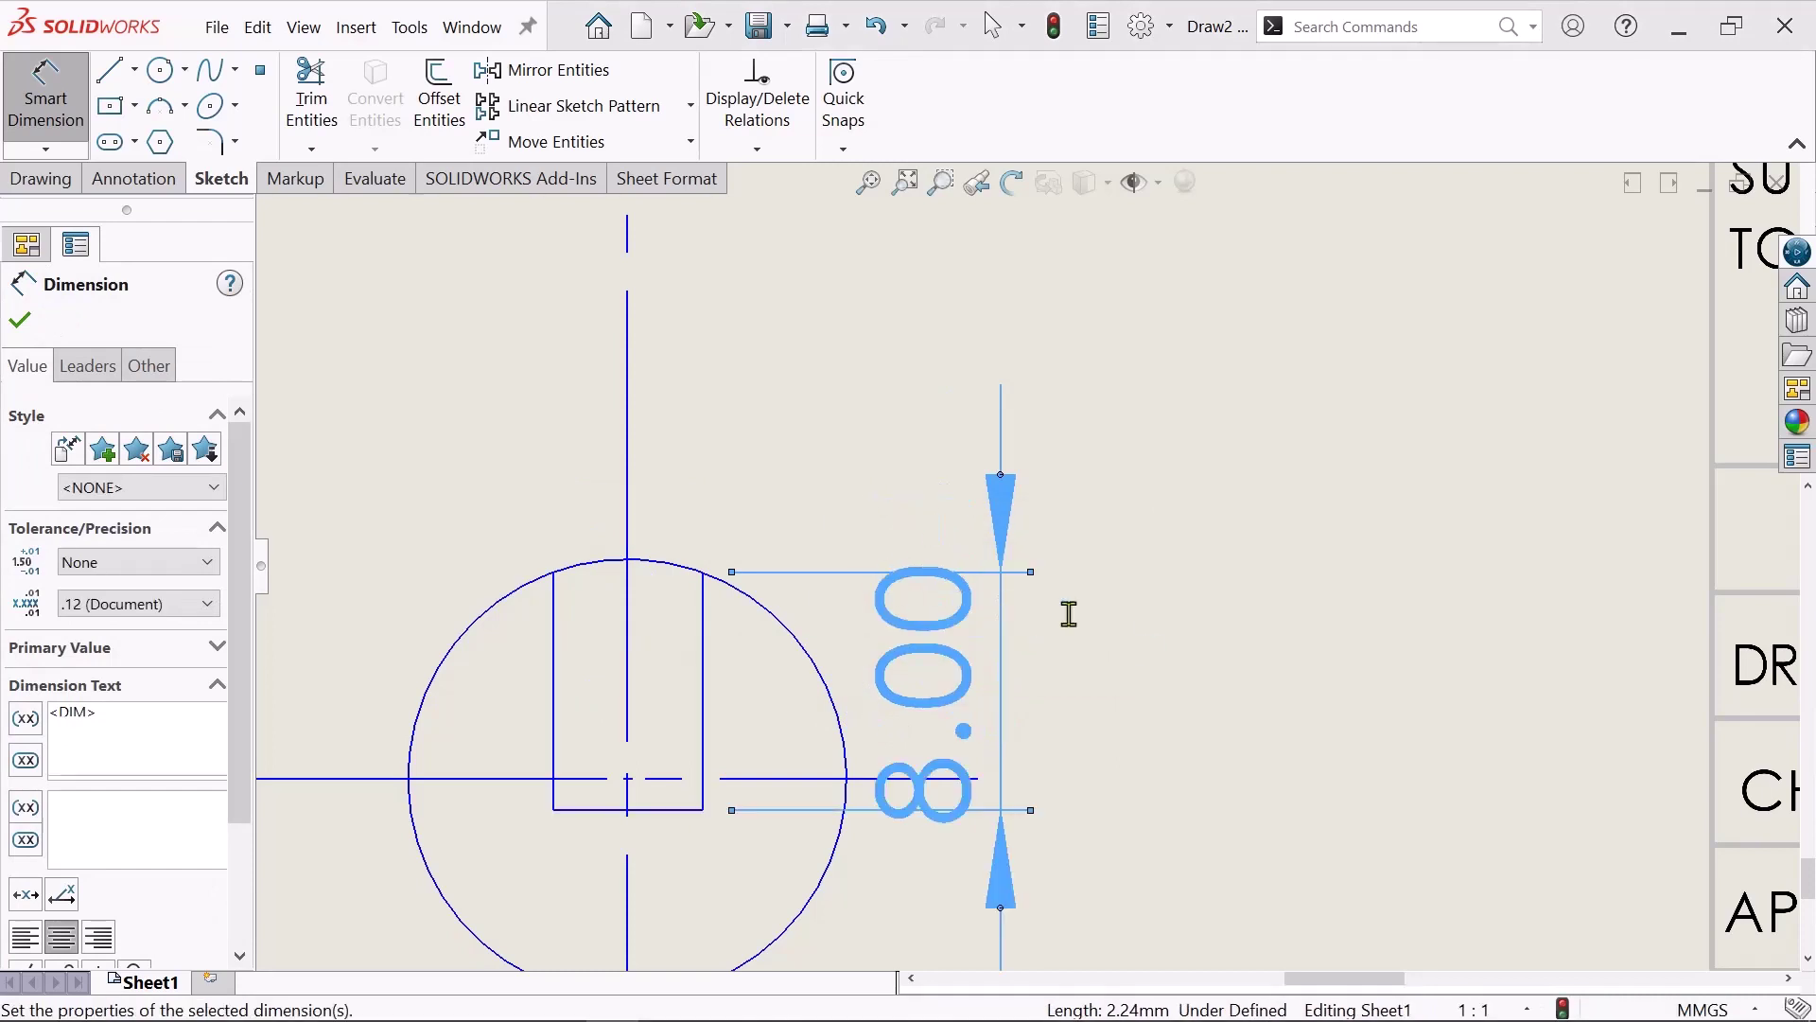
{"action": "left_click", "coordinate": [587, 627]}
- Dimension the left circle's diameter and change it from Ø17.45 to Ø20
{"action": "scroll", "coordinate": [568, 610], "scroll_direction": "up", "scroll_amount": 5}
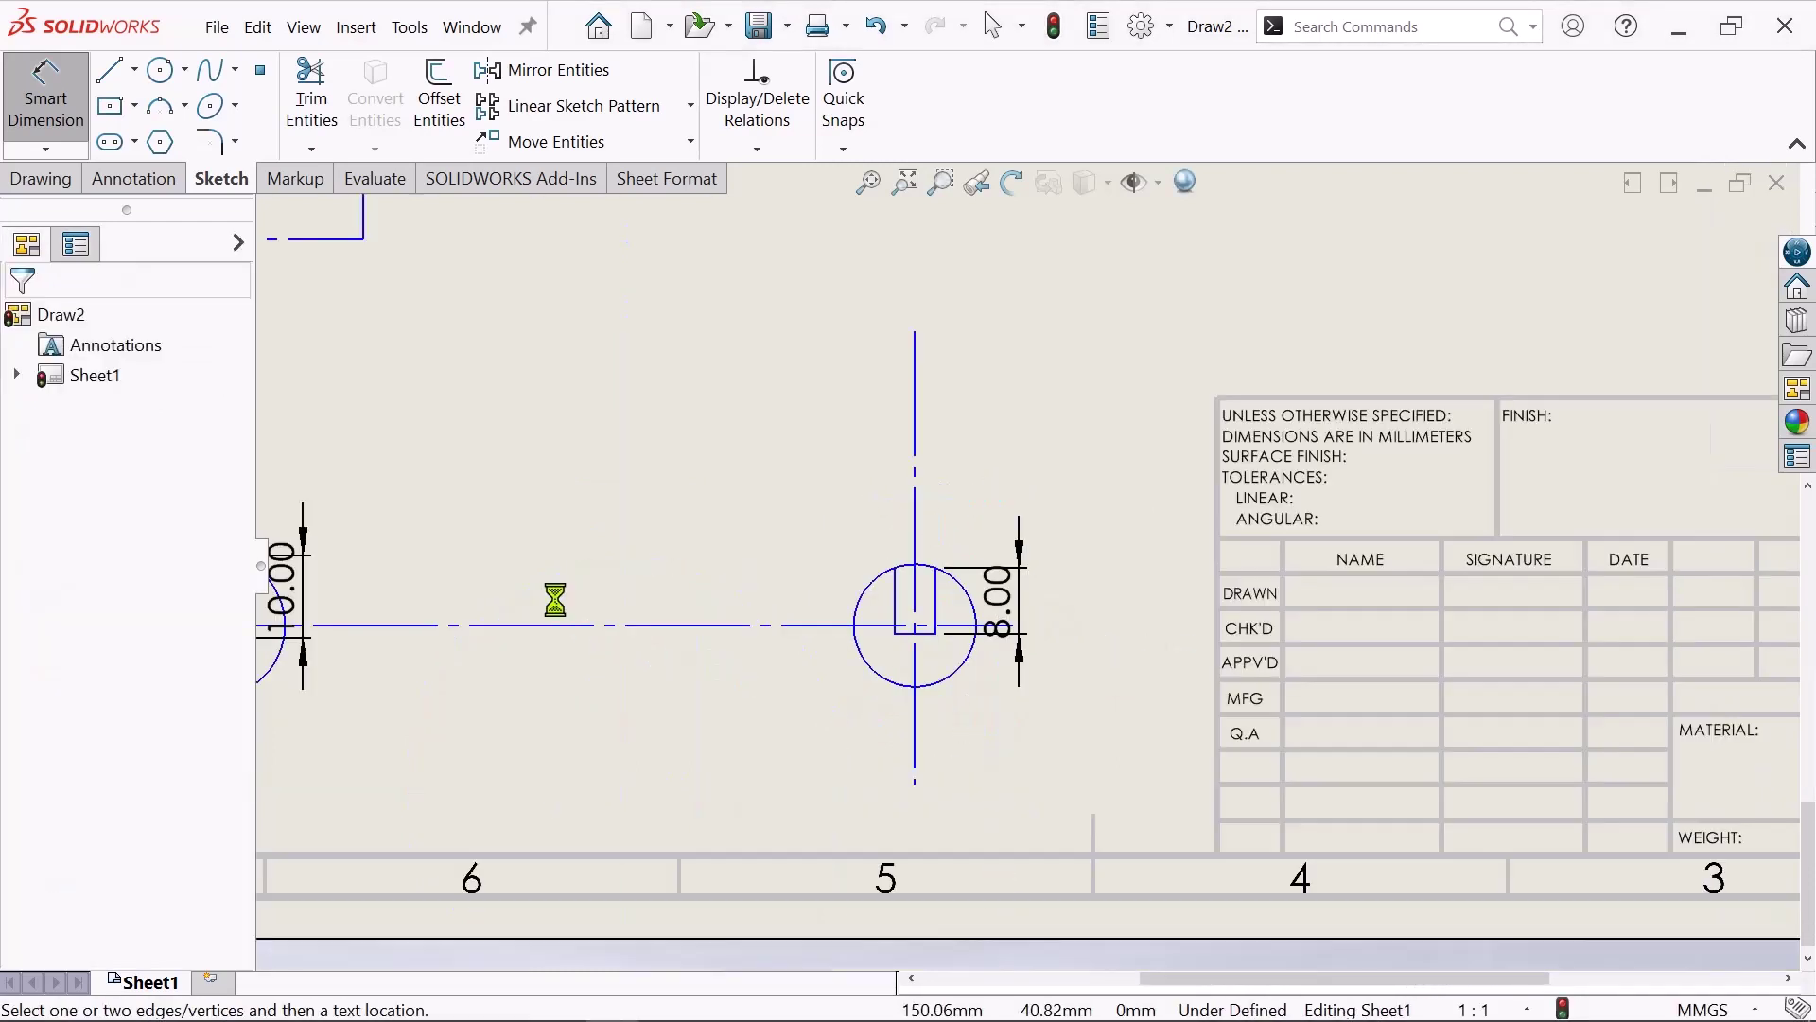
{"action": "scroll", "coordinate": [652, 620], "scroll_direction": "up", "scroll_amount": 2}
{"action": "scroll", "coordinate": [656, 620], "scroll_direction": "down", "scroll_amount": 4}
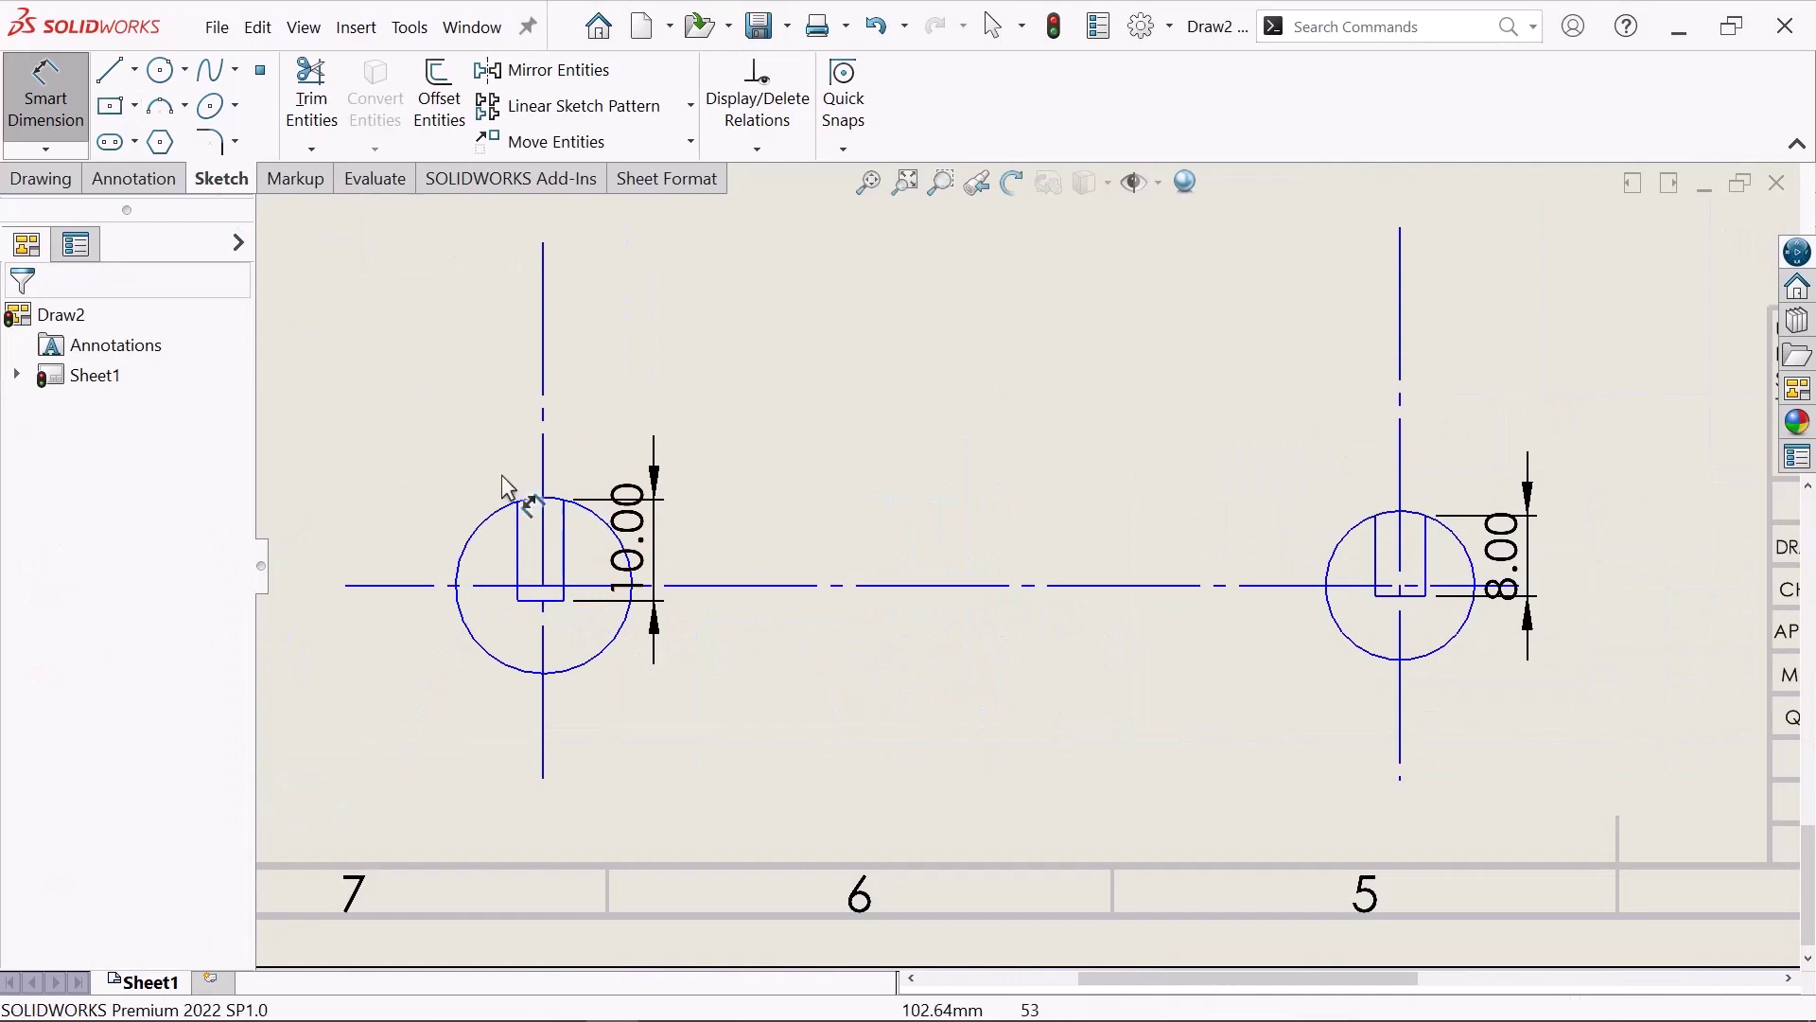
{"action": "left_click", "coordinate": [480, 520]}
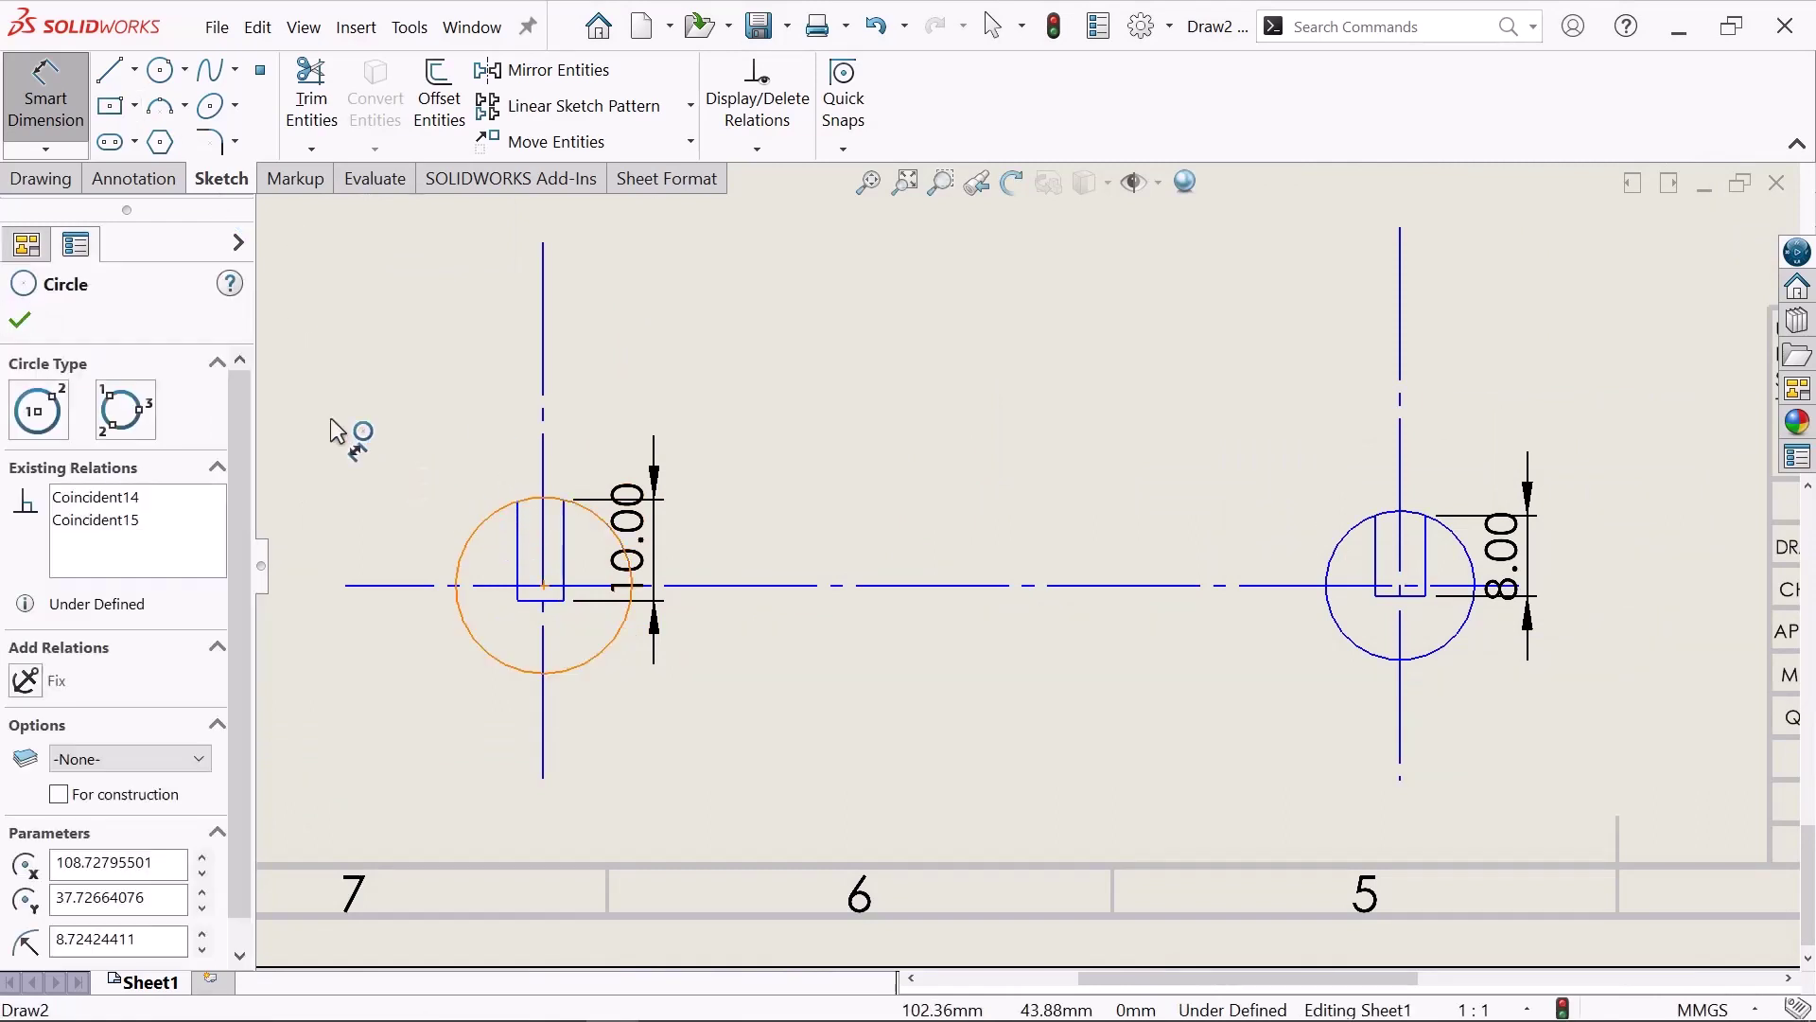
{"action": "left_click", "coordinate": [338, 427]}
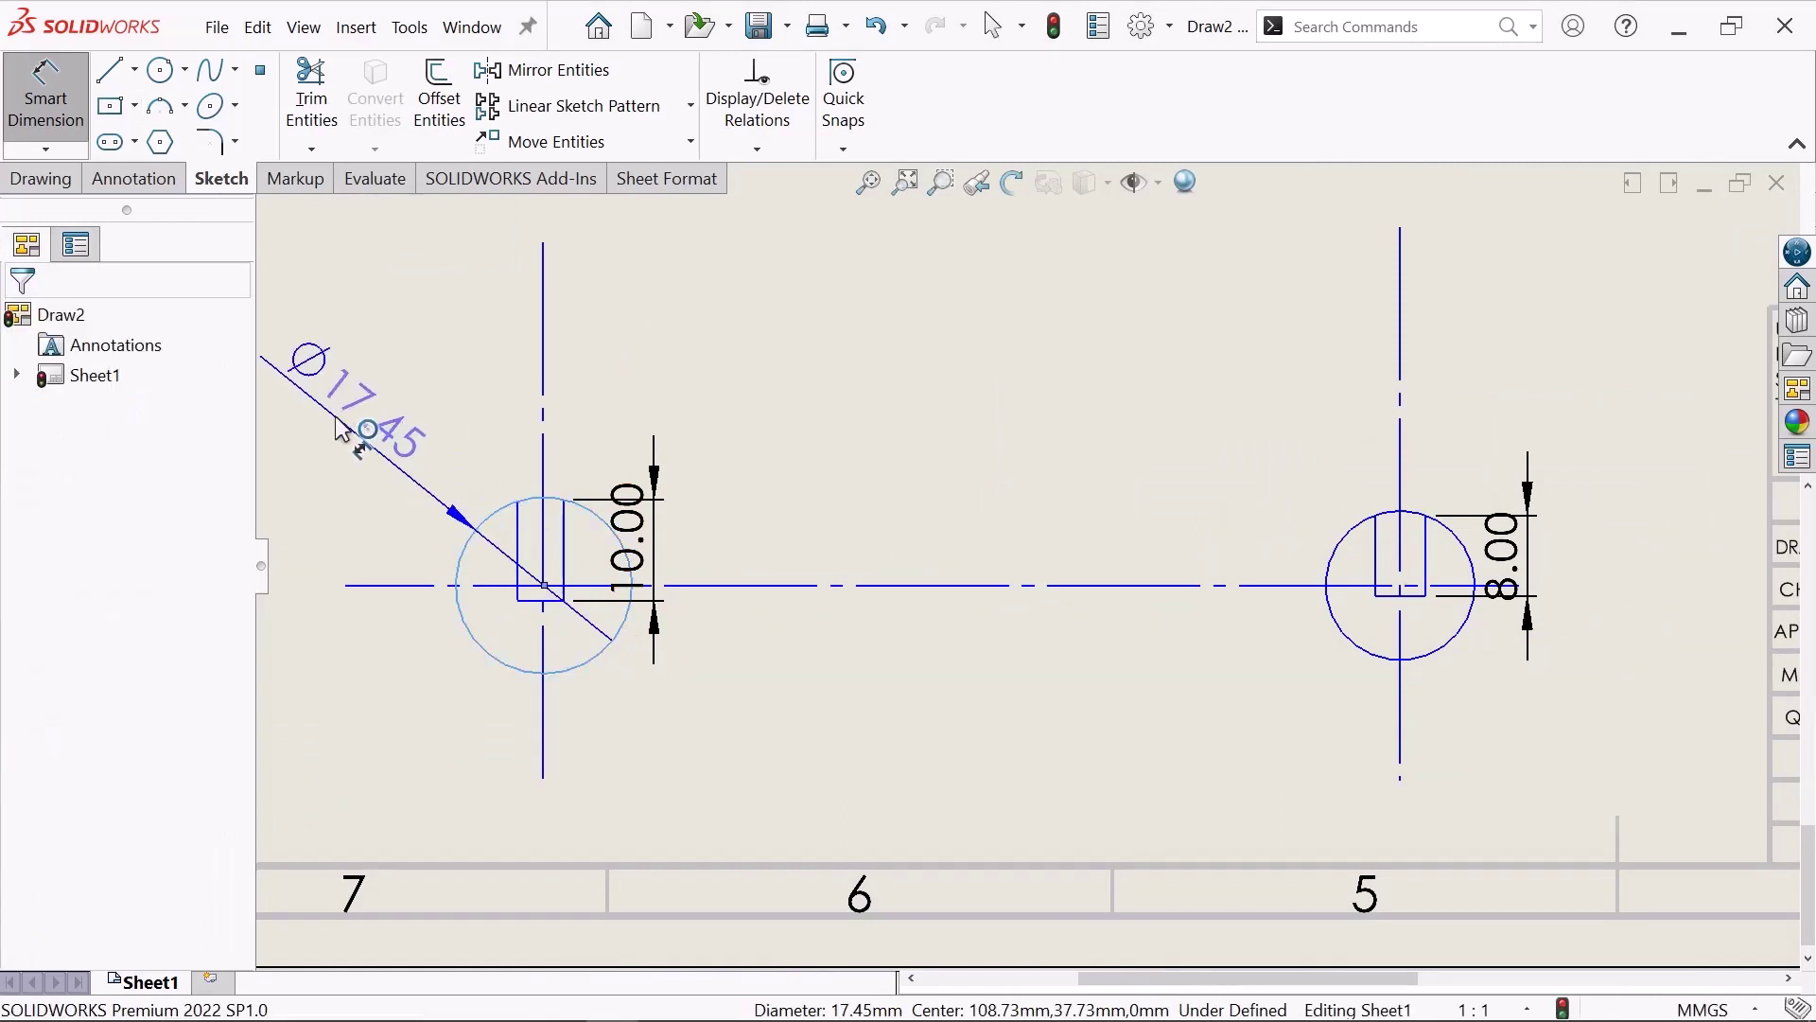
{"action": "left_click", "coordinate": [339, 427]}
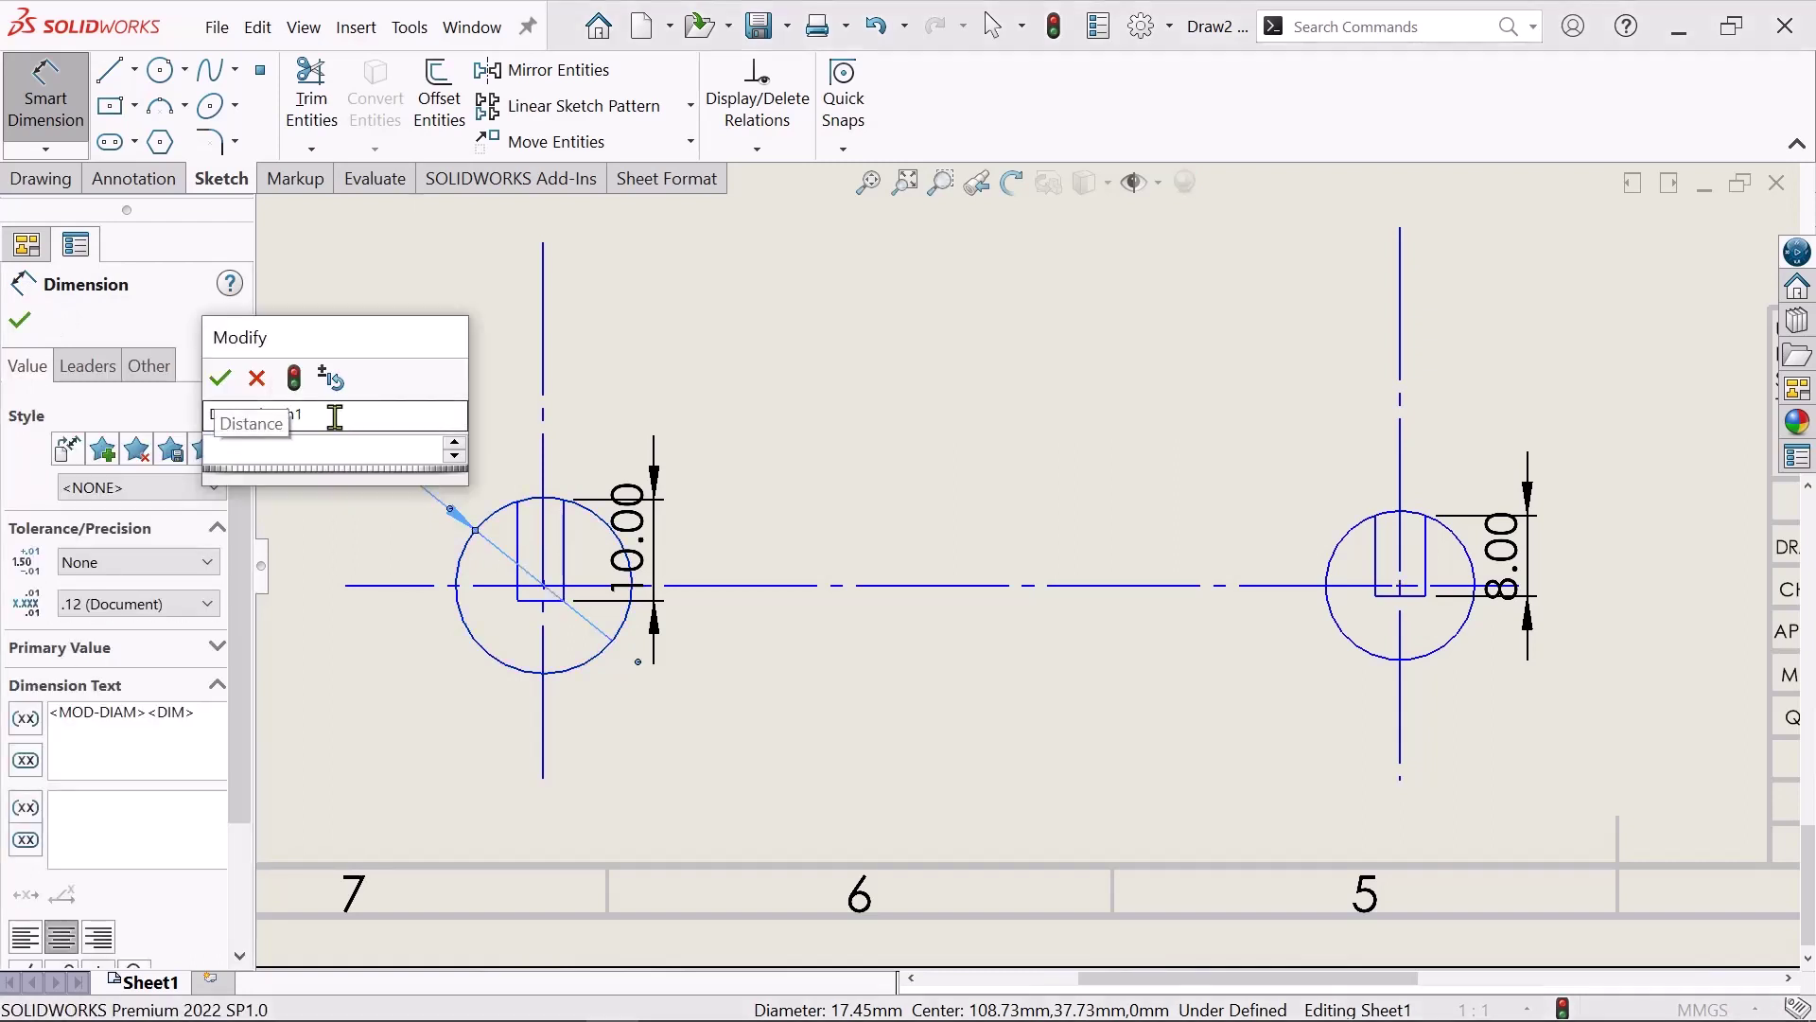
{"action": "type", "text": "20"}
{"action": "key", "text": "Return"}
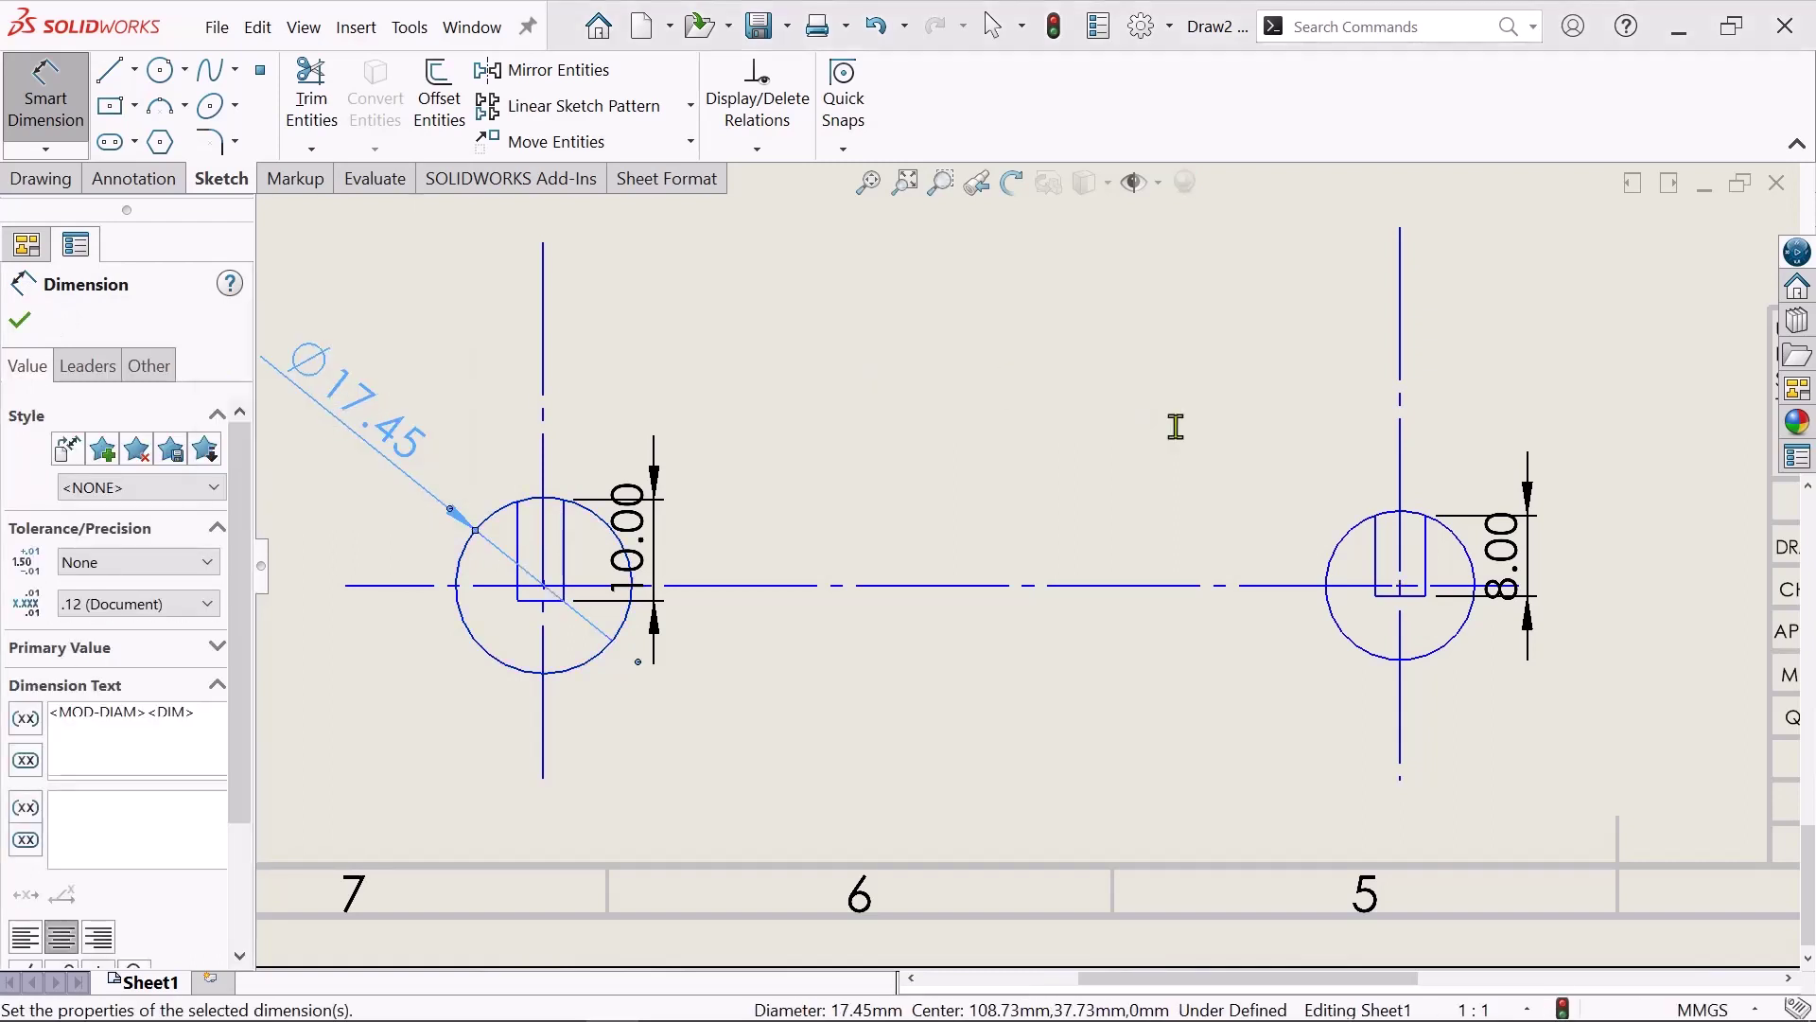
- Dimension the right circle's diameter and set it to Ø18
{"action": "left_click", "coordinate": [1341, 567]}
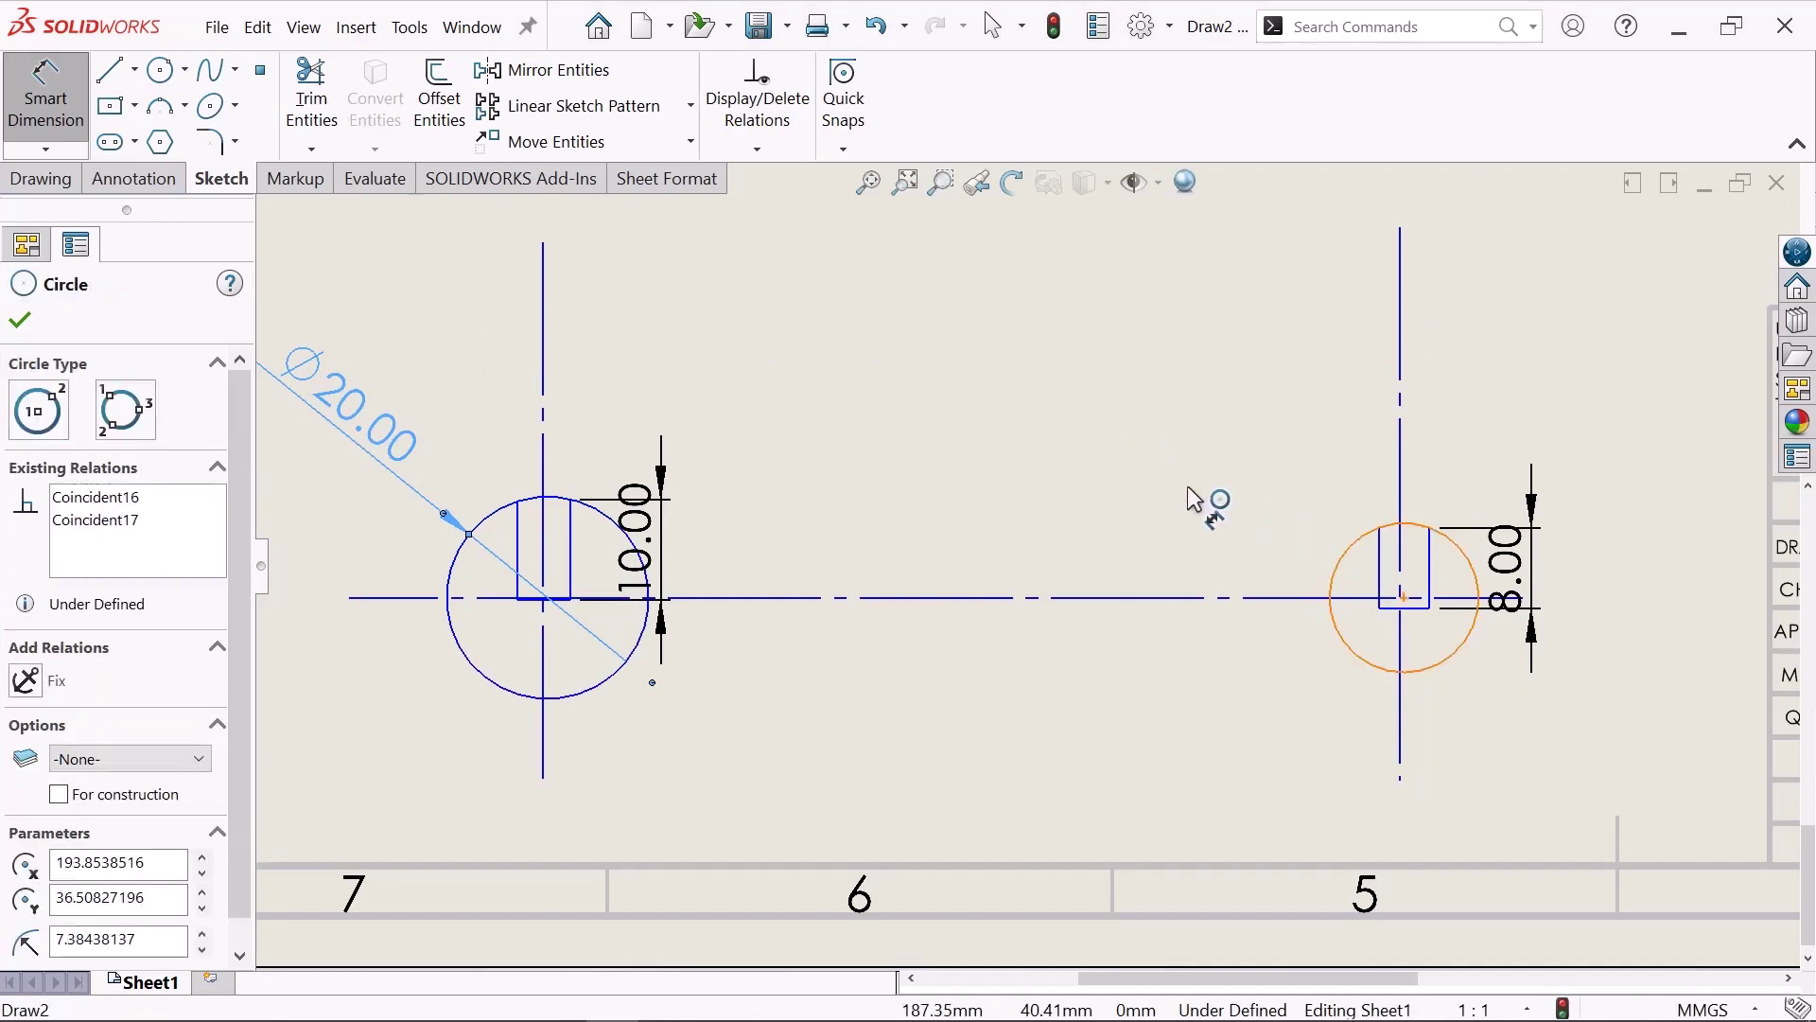
{"action": "left_click", "coordinate": [1195, 493]}
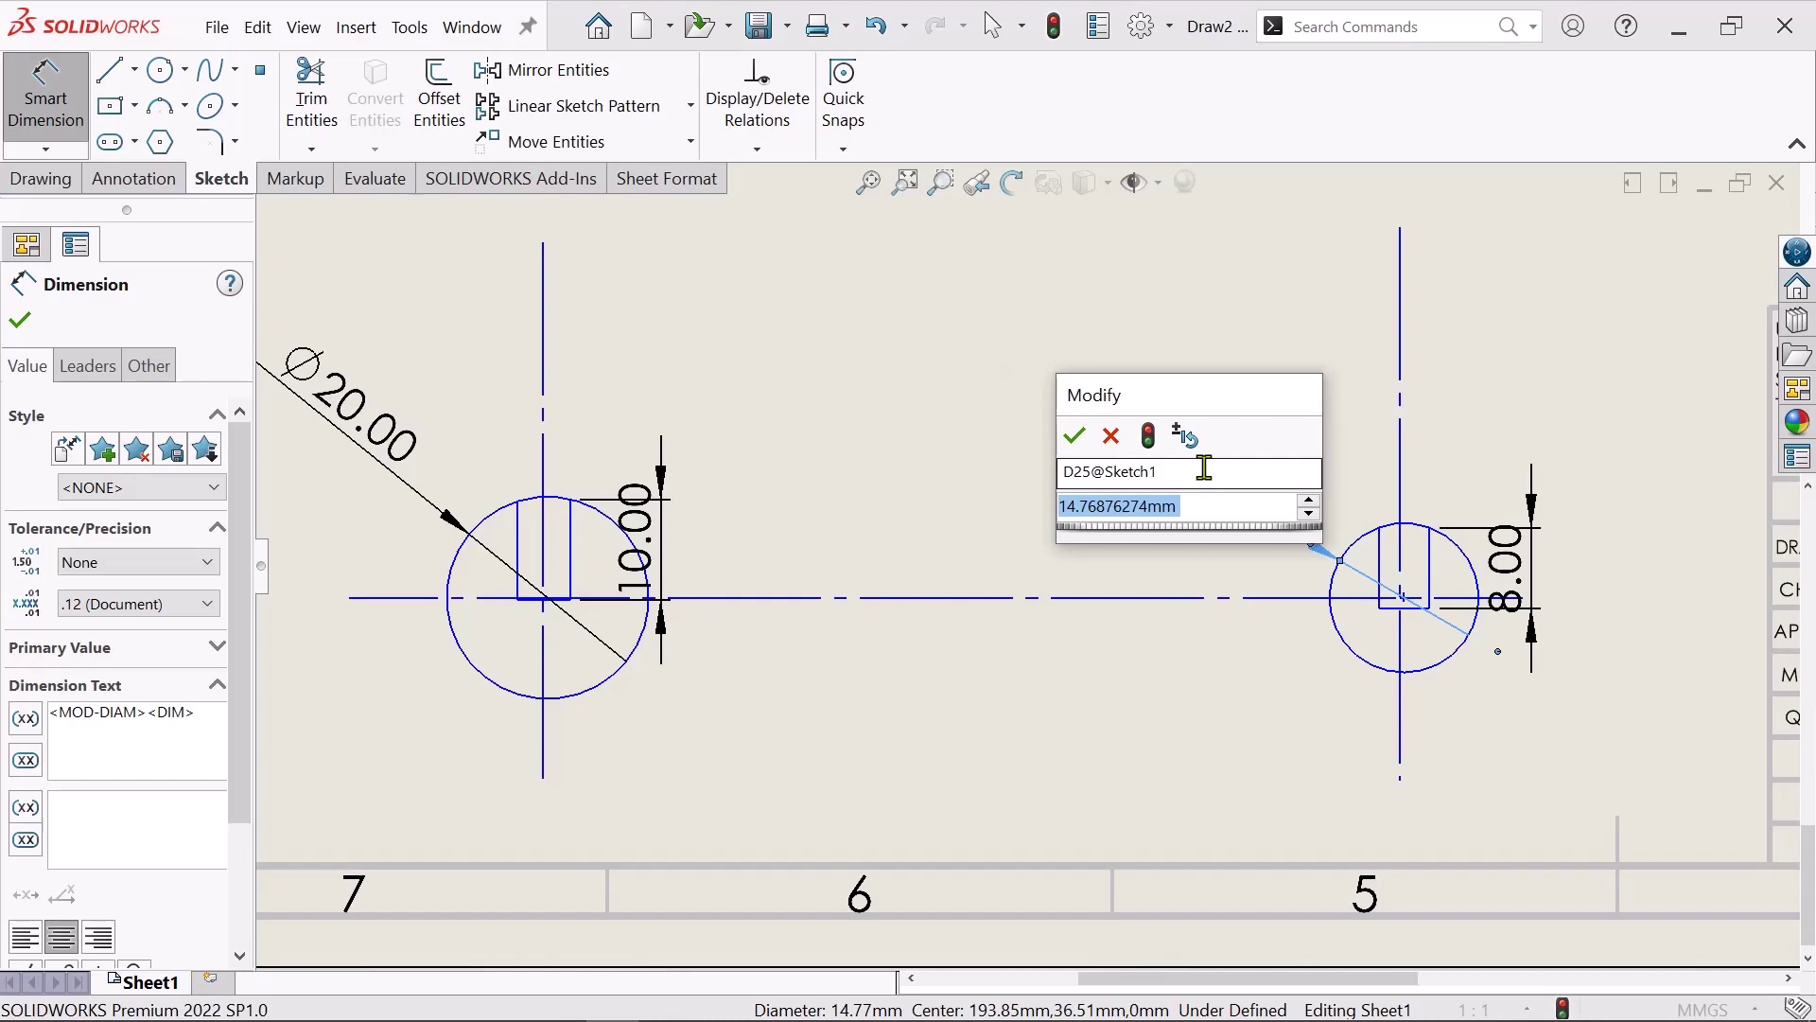
{"action": "key", "text": "BackSpace"}
{"action": "type", "text": "8"}
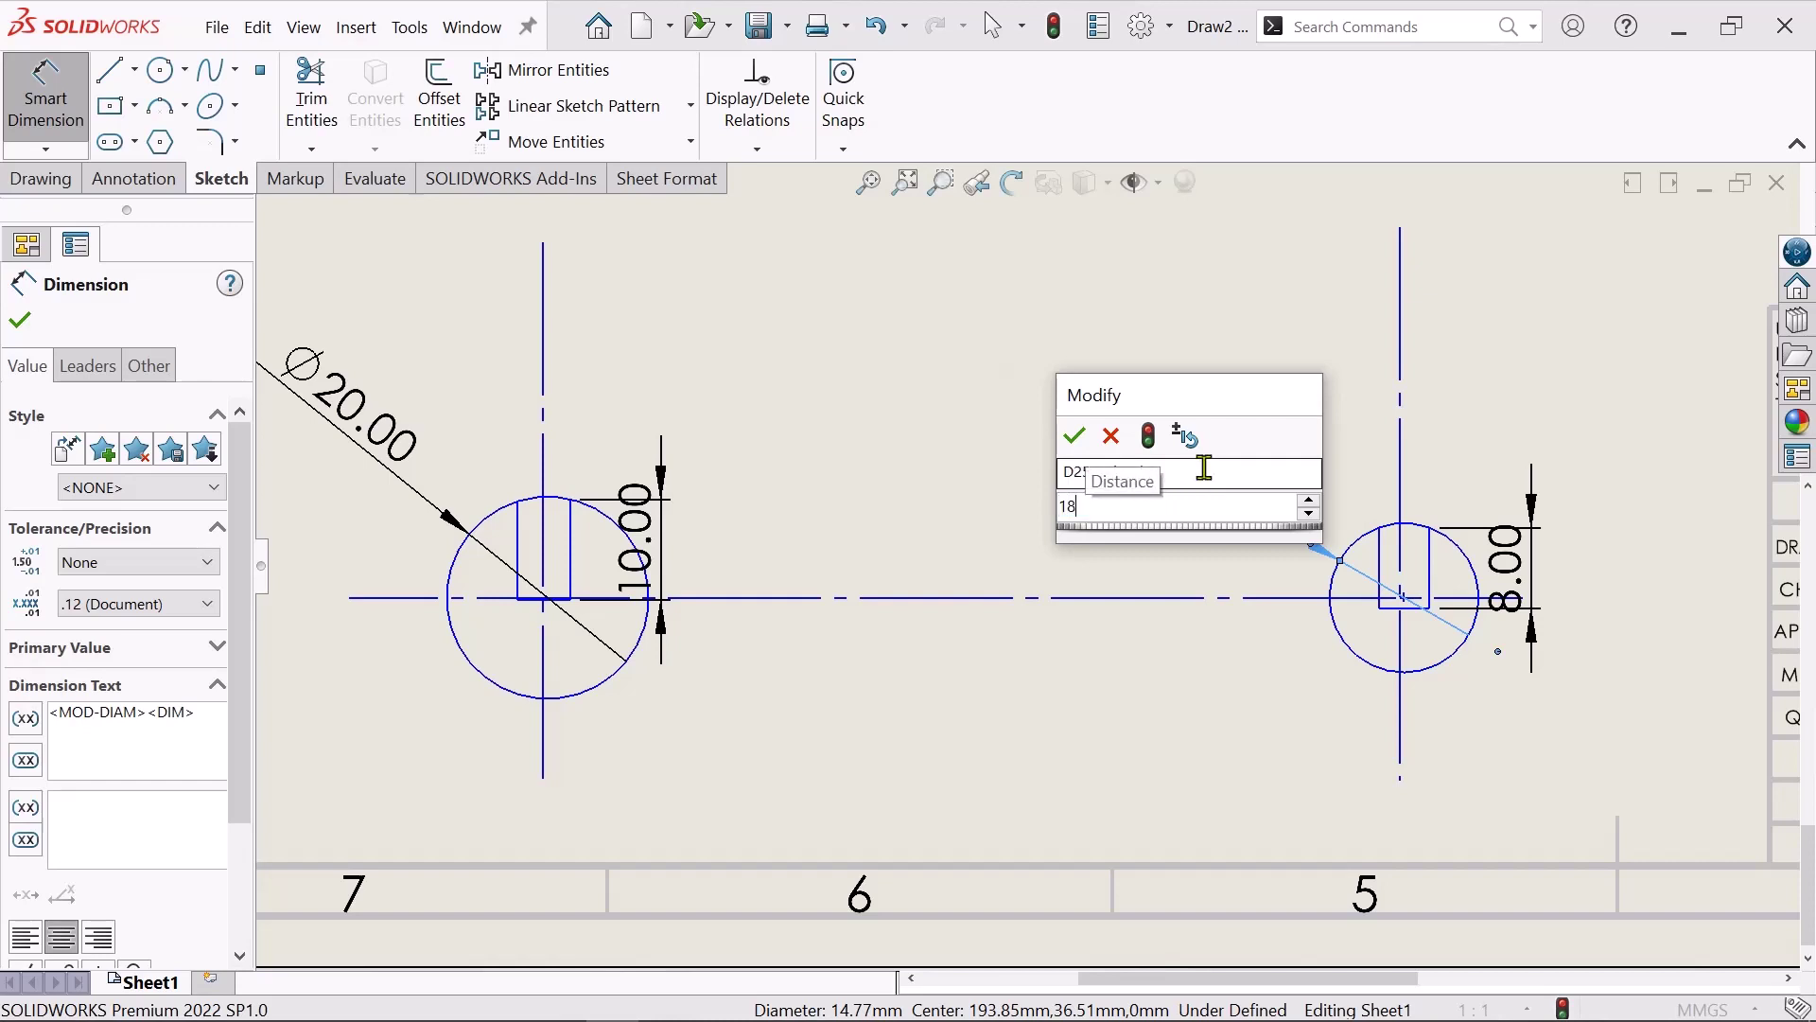
{"action": "key", "text": "Return"}
{"action": "left_click", "coordinate": [1042, 463]}
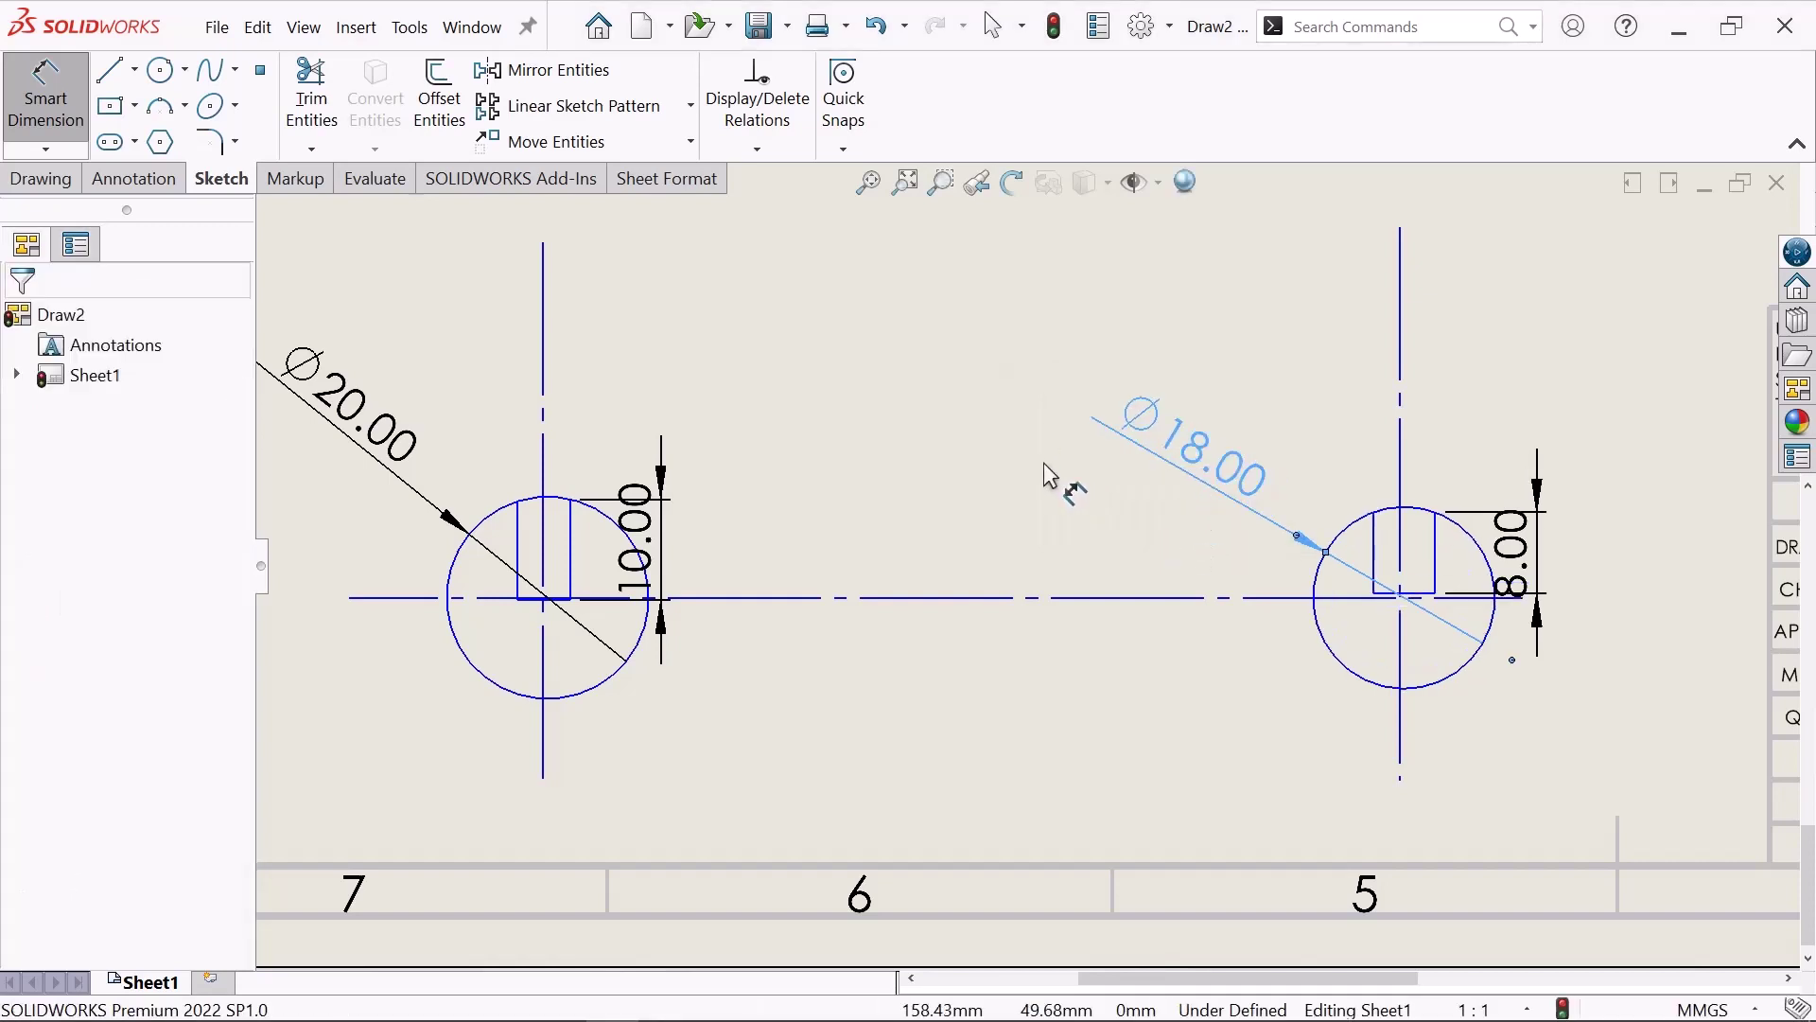
{"action": "scroll", "coordinate": [1048, 460], "scroll_direction": "up", "scroll_amount": 4}
{"action": "scroll", "coordinate": [1054, 475], "scroll_direction": "up", "scroll_amount": 2}
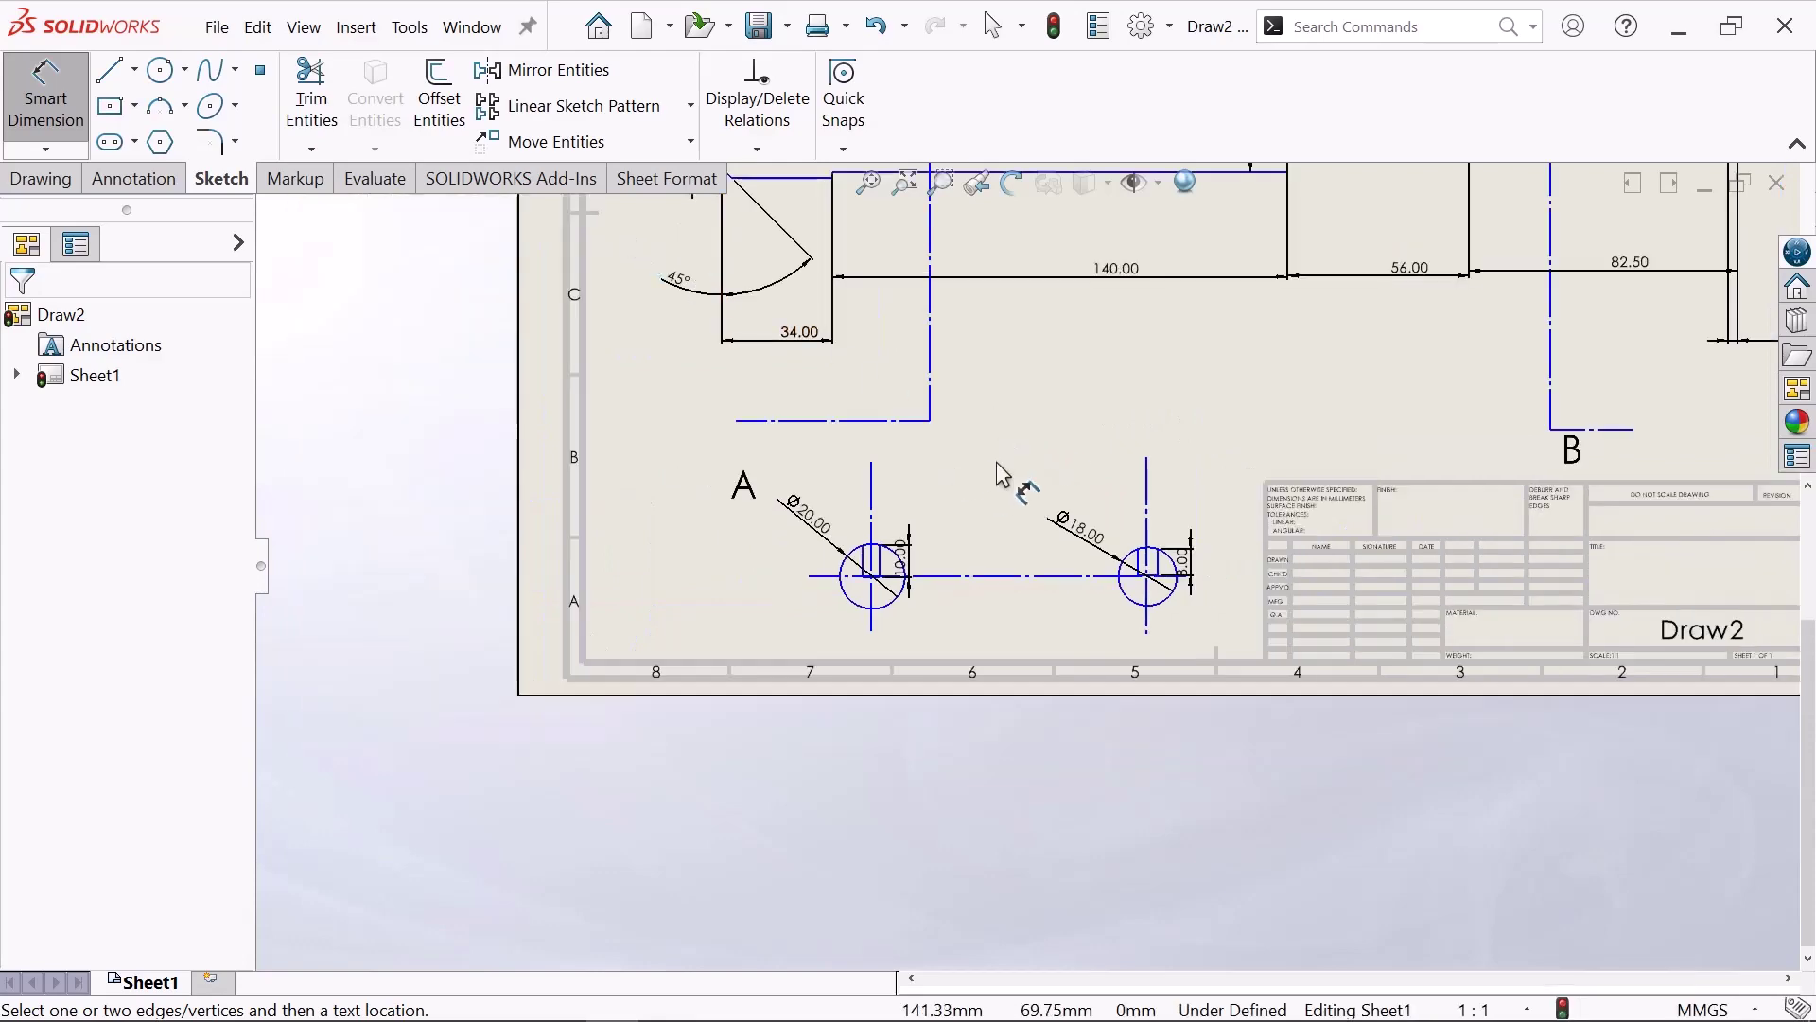
{"action": "scroll", "coordinate": [946, 407], "scroll_direction": "up", "scroll_amount": 2}
{"action": "scroll", "coordinate": [962, 390], "scroll_direction": "up", "scroll_amount": 1}
{"action": "scroll", "coordinate": [1019, 383], "scroll_direction": "up", "scroll_amount": 2}
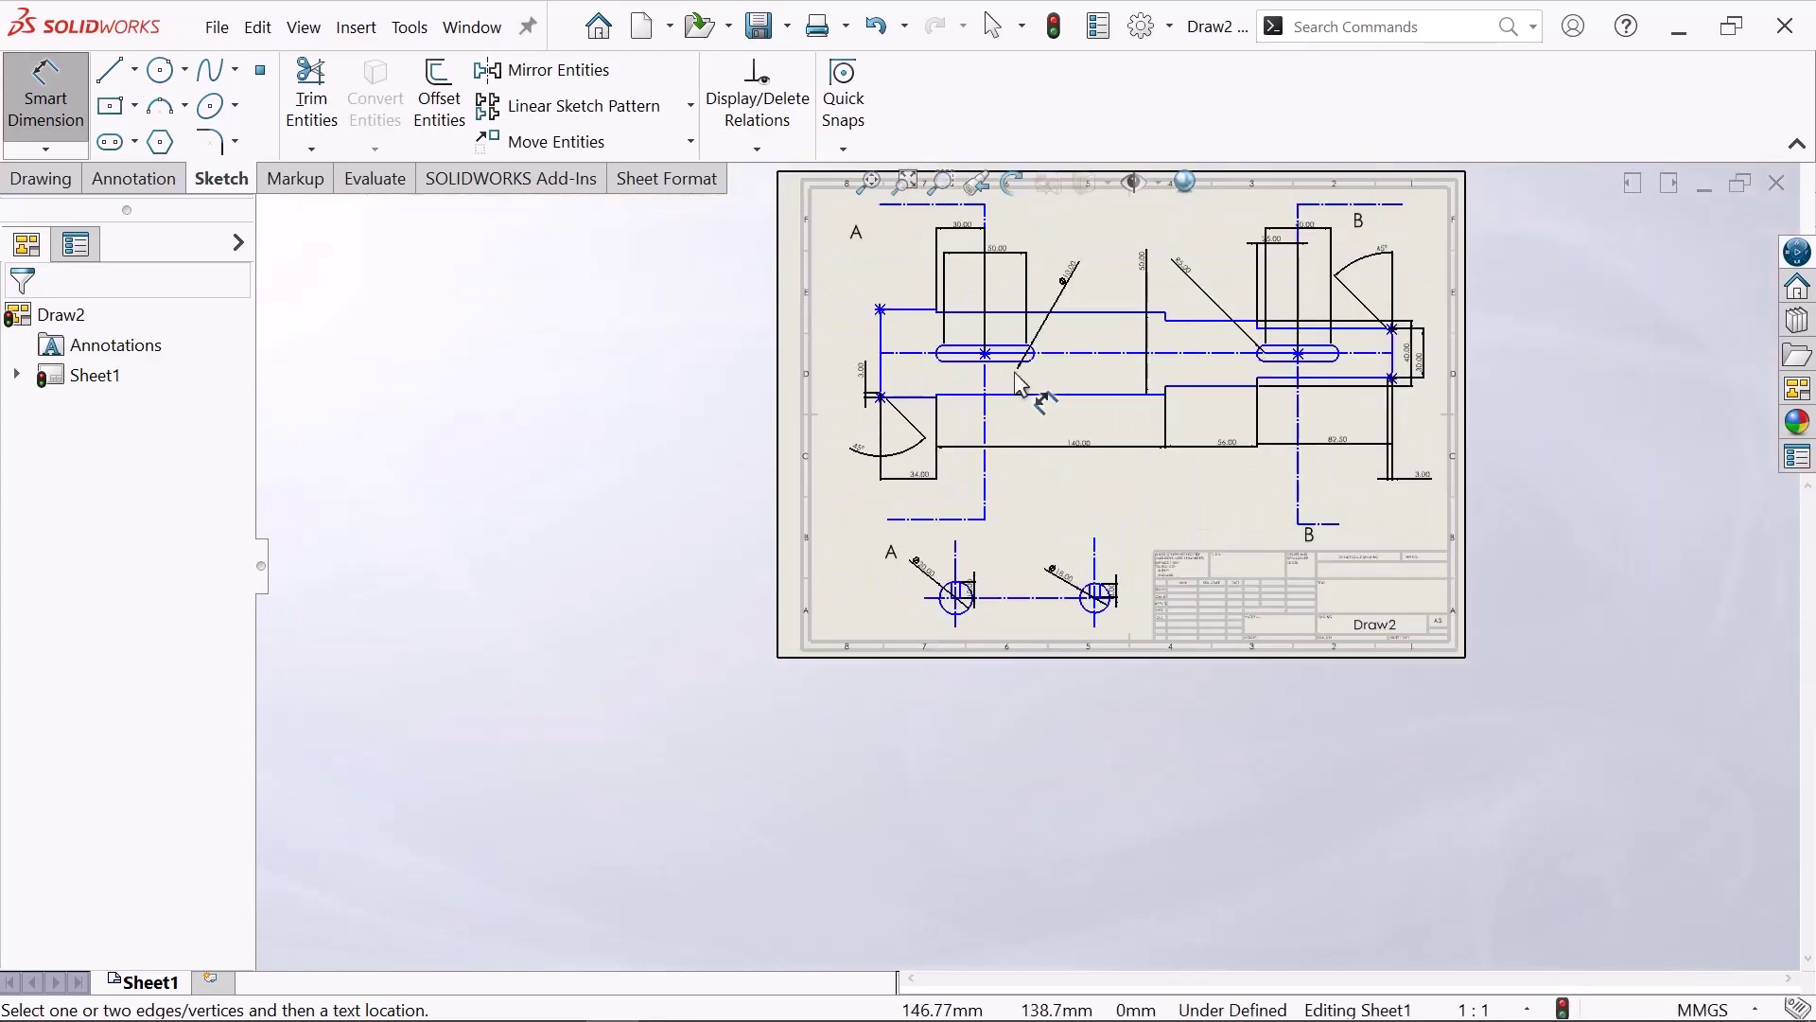
{"action": "left_click", "coordinate": [869, 181]}
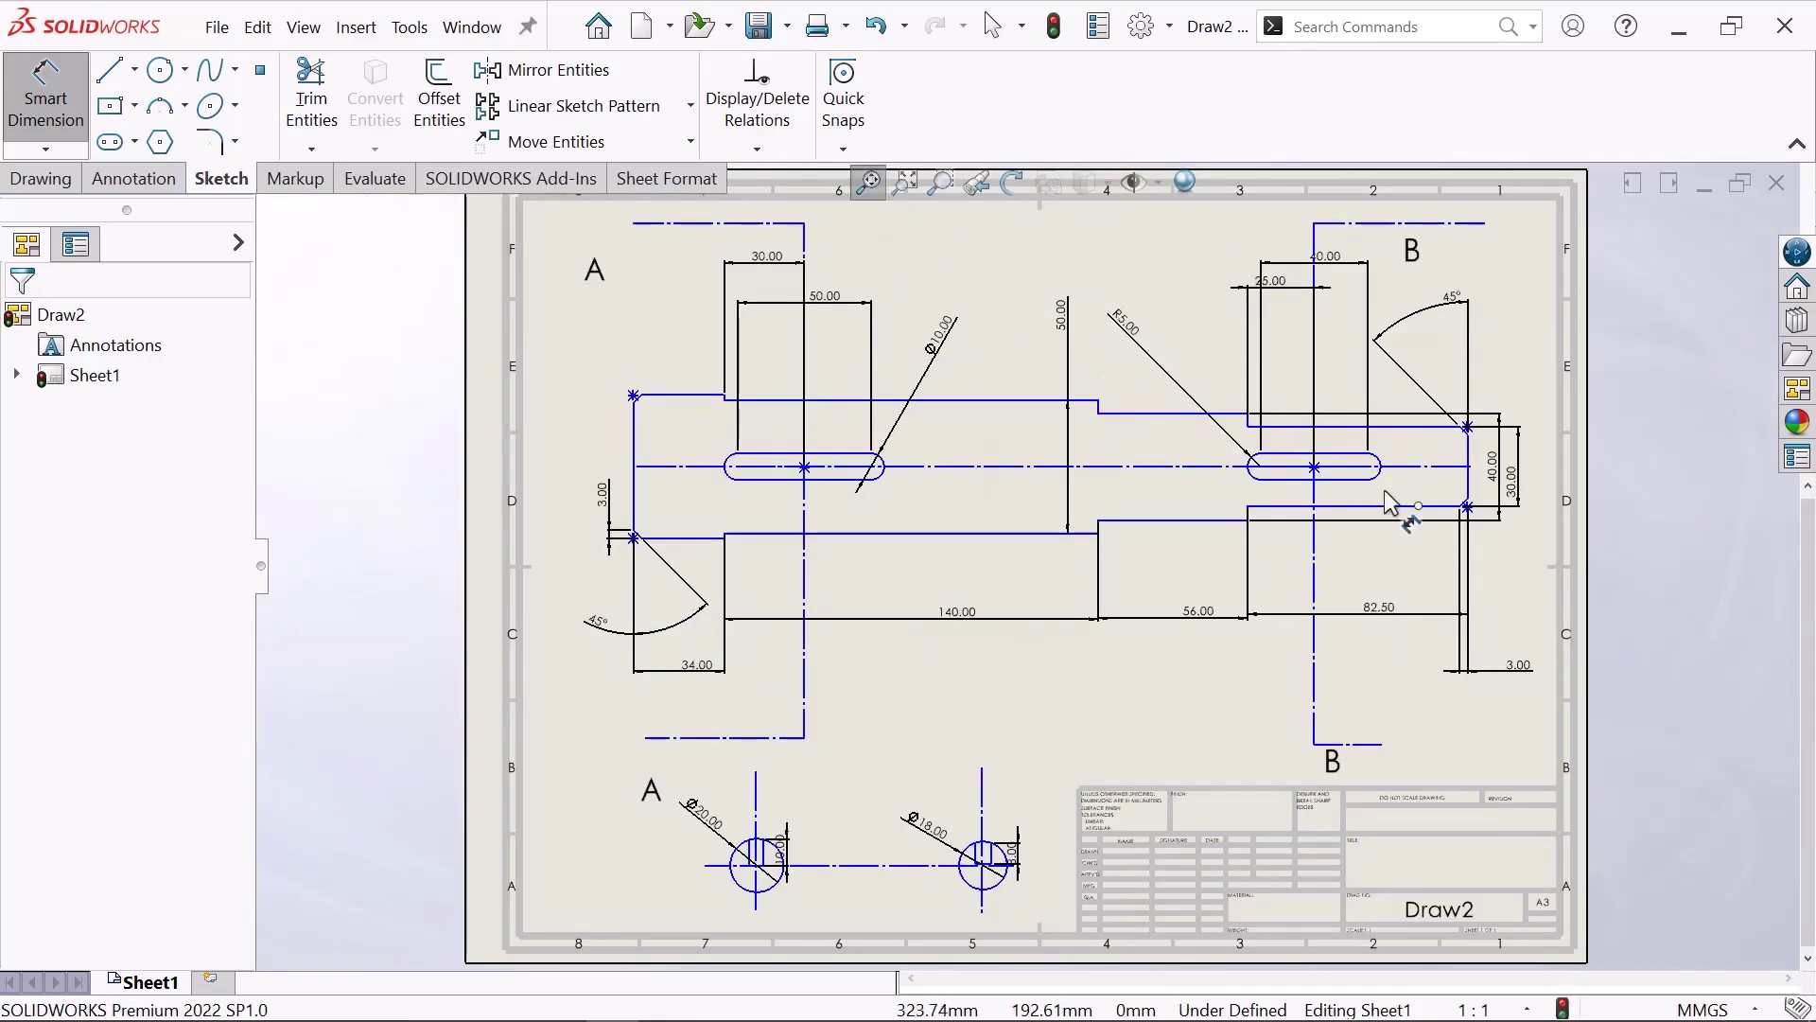
{"action": "scroll", "coordinate": [1403, 504], "scroll_direction": "down", "scroll_amount": 1}
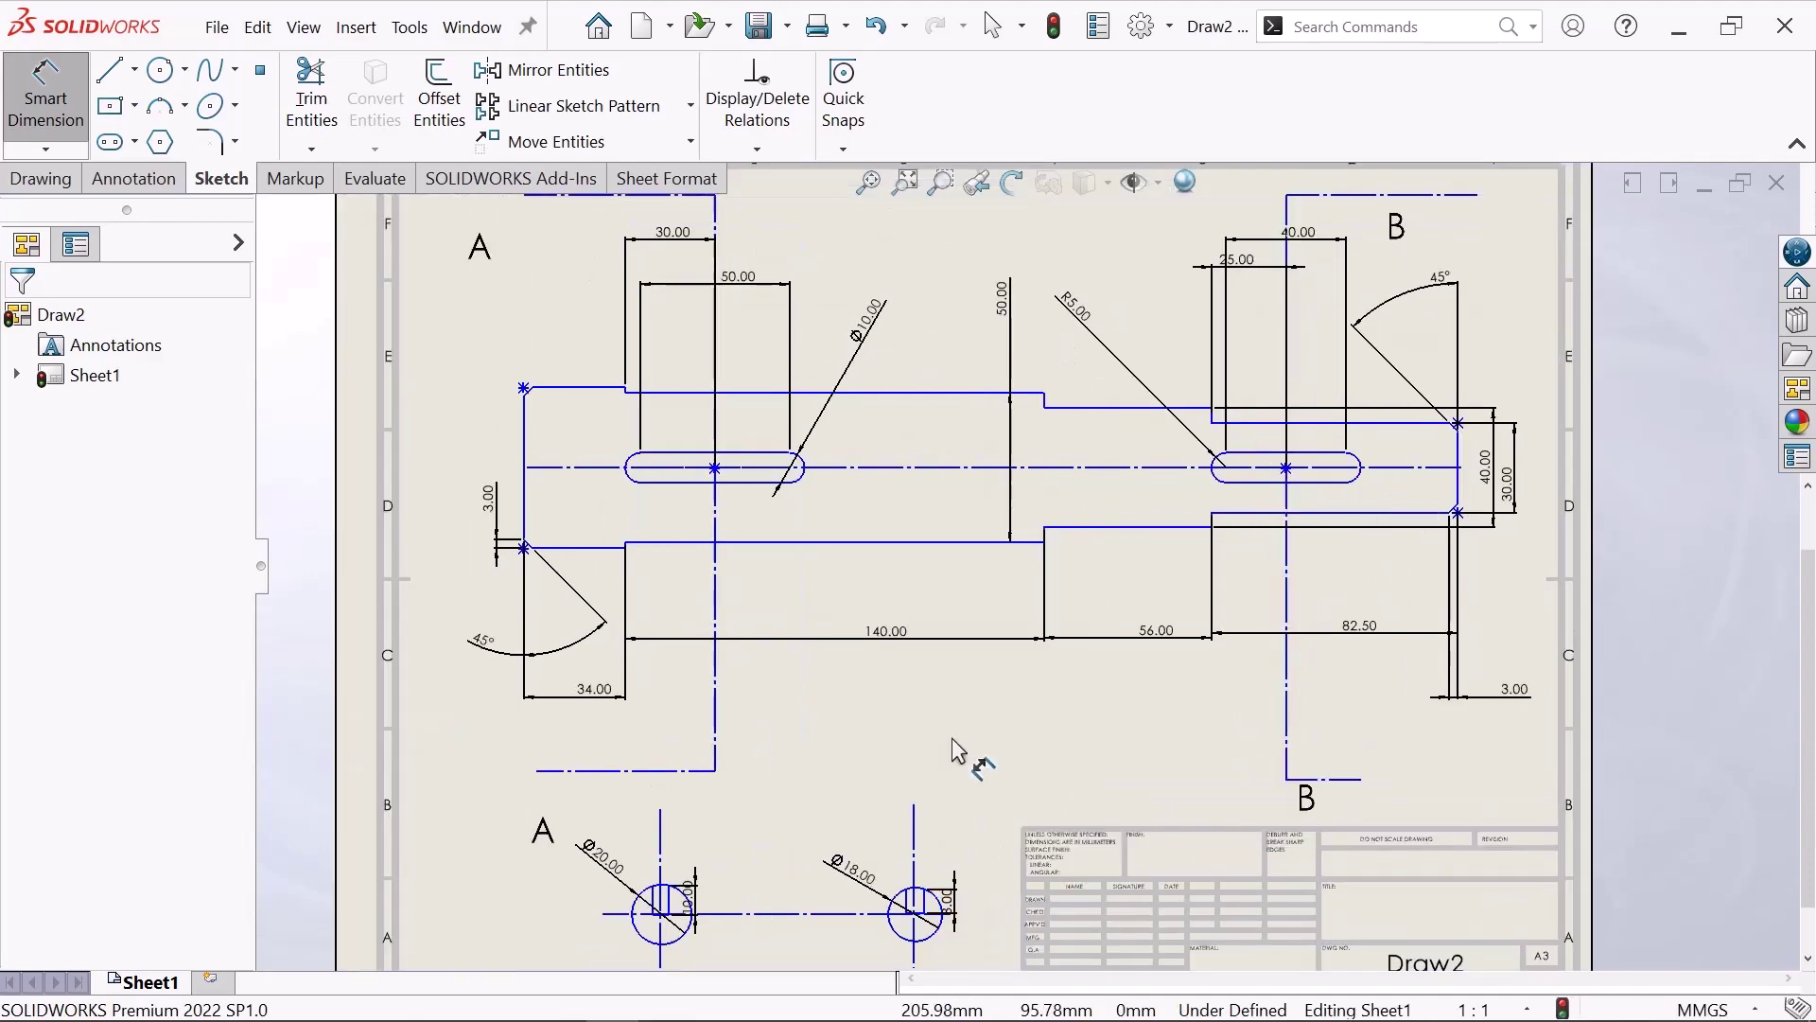
{"action": "scroll", "coordinate": [958, 751], "scroll_direction": "down", "scroll_amount": 1}
{"action": "scroll", "coordinate": [957, 750], "scroll_direction": "up", "scroll_amount": 1}
{"action": "scroll", "coordinate": [946, 814], "scroll_direction": "down", "scroll_amount": 1}
{"action": "scroll", "coordinate": [931, 872], "scroll_direction": "down", "scroll_amount": 1}
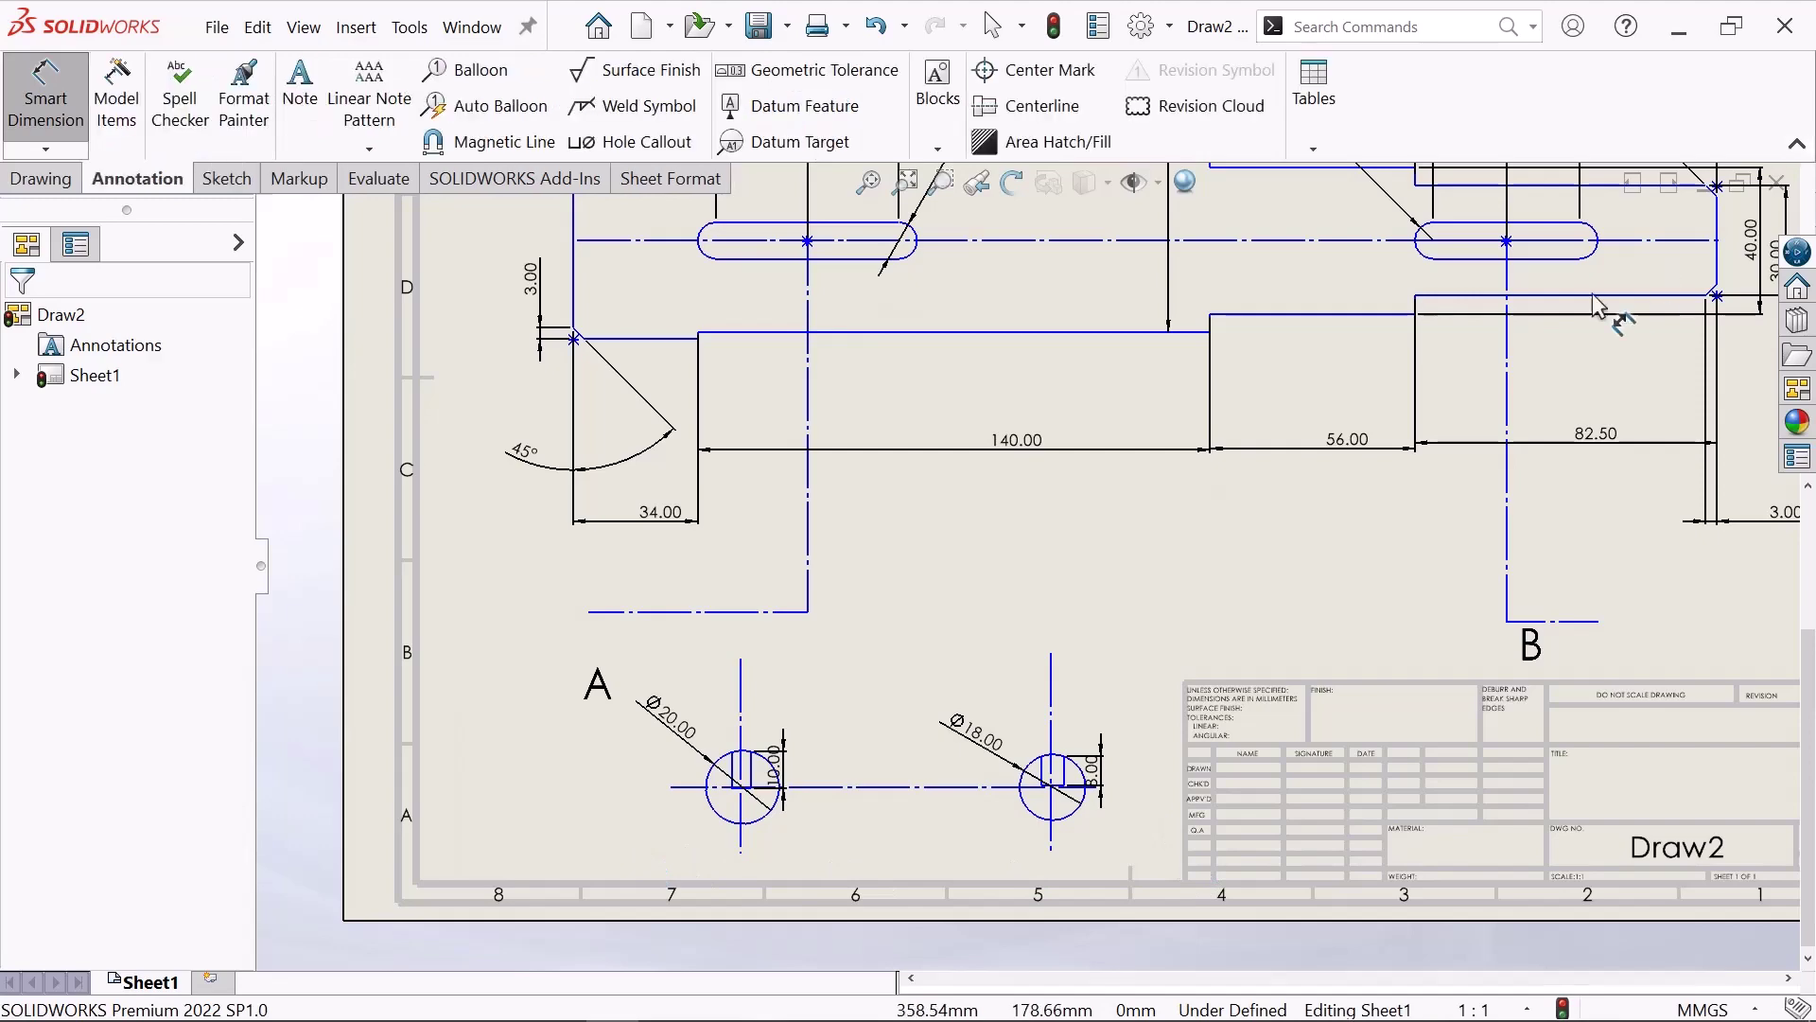
{"action": "key", "text": "f"}
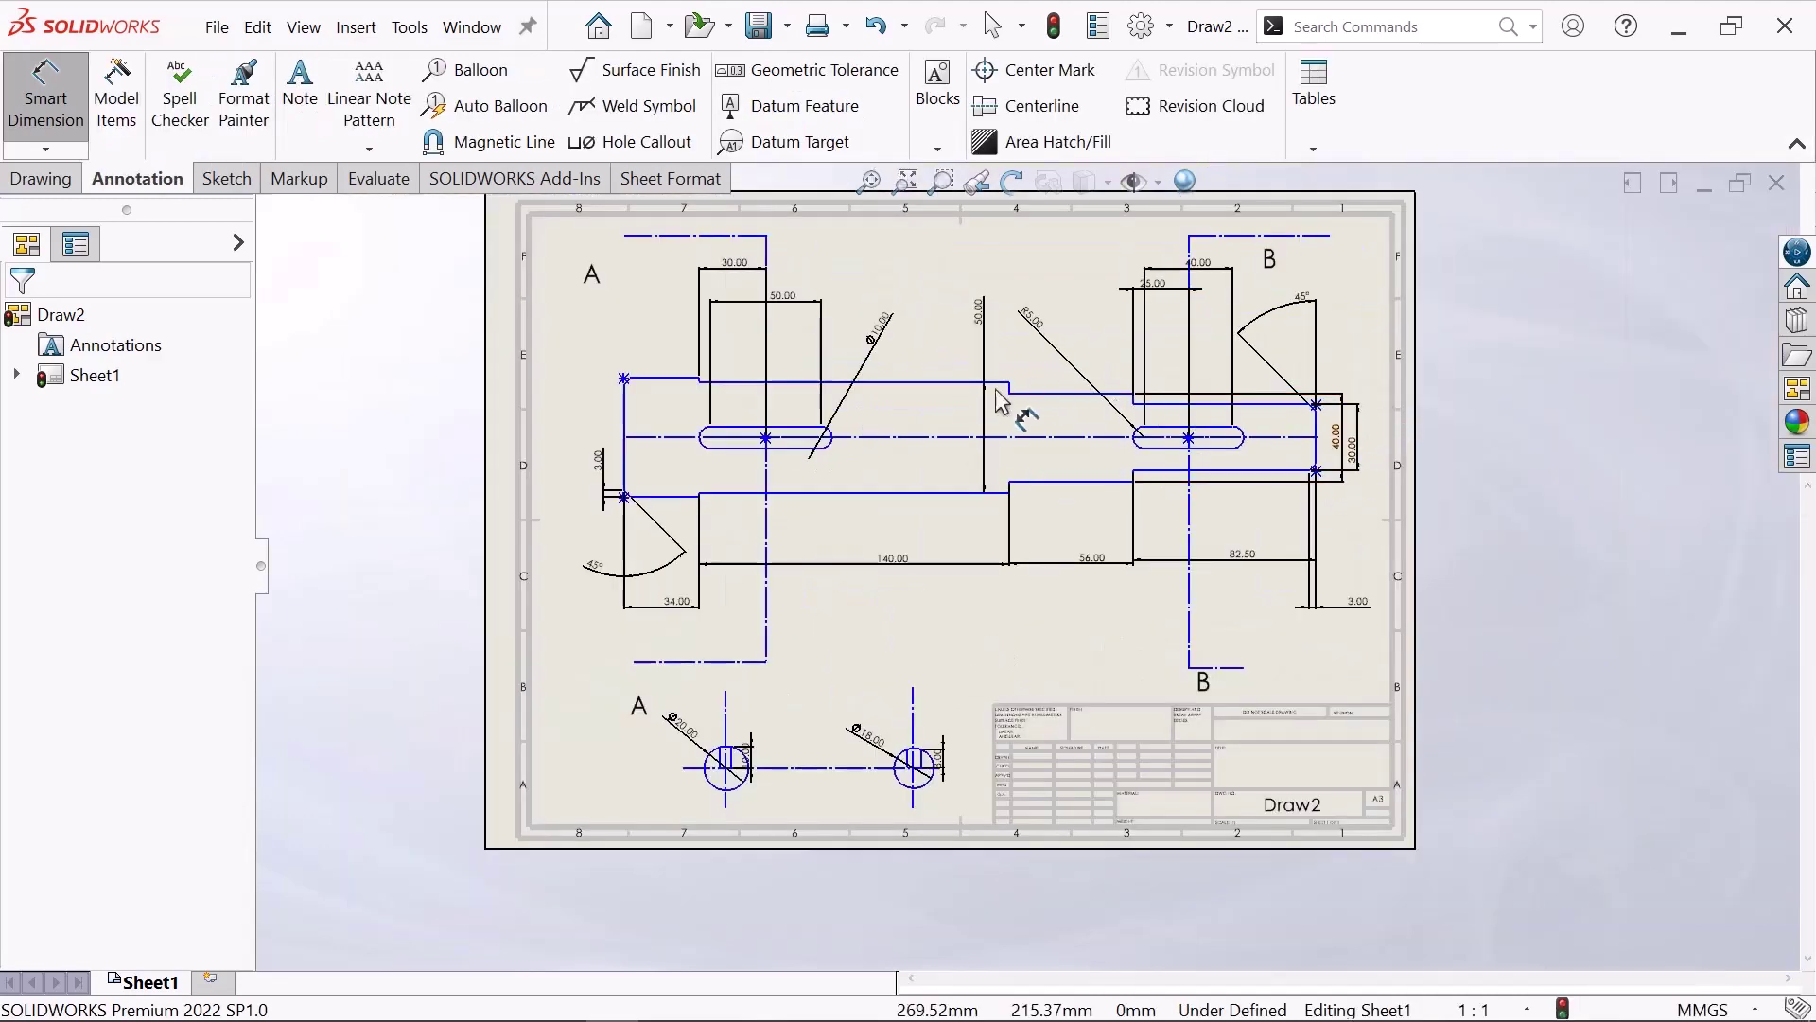
{"action": "scroll", "coordinate": [1001, 403], "scroll_direction": "up", "scroll_amount": 2}
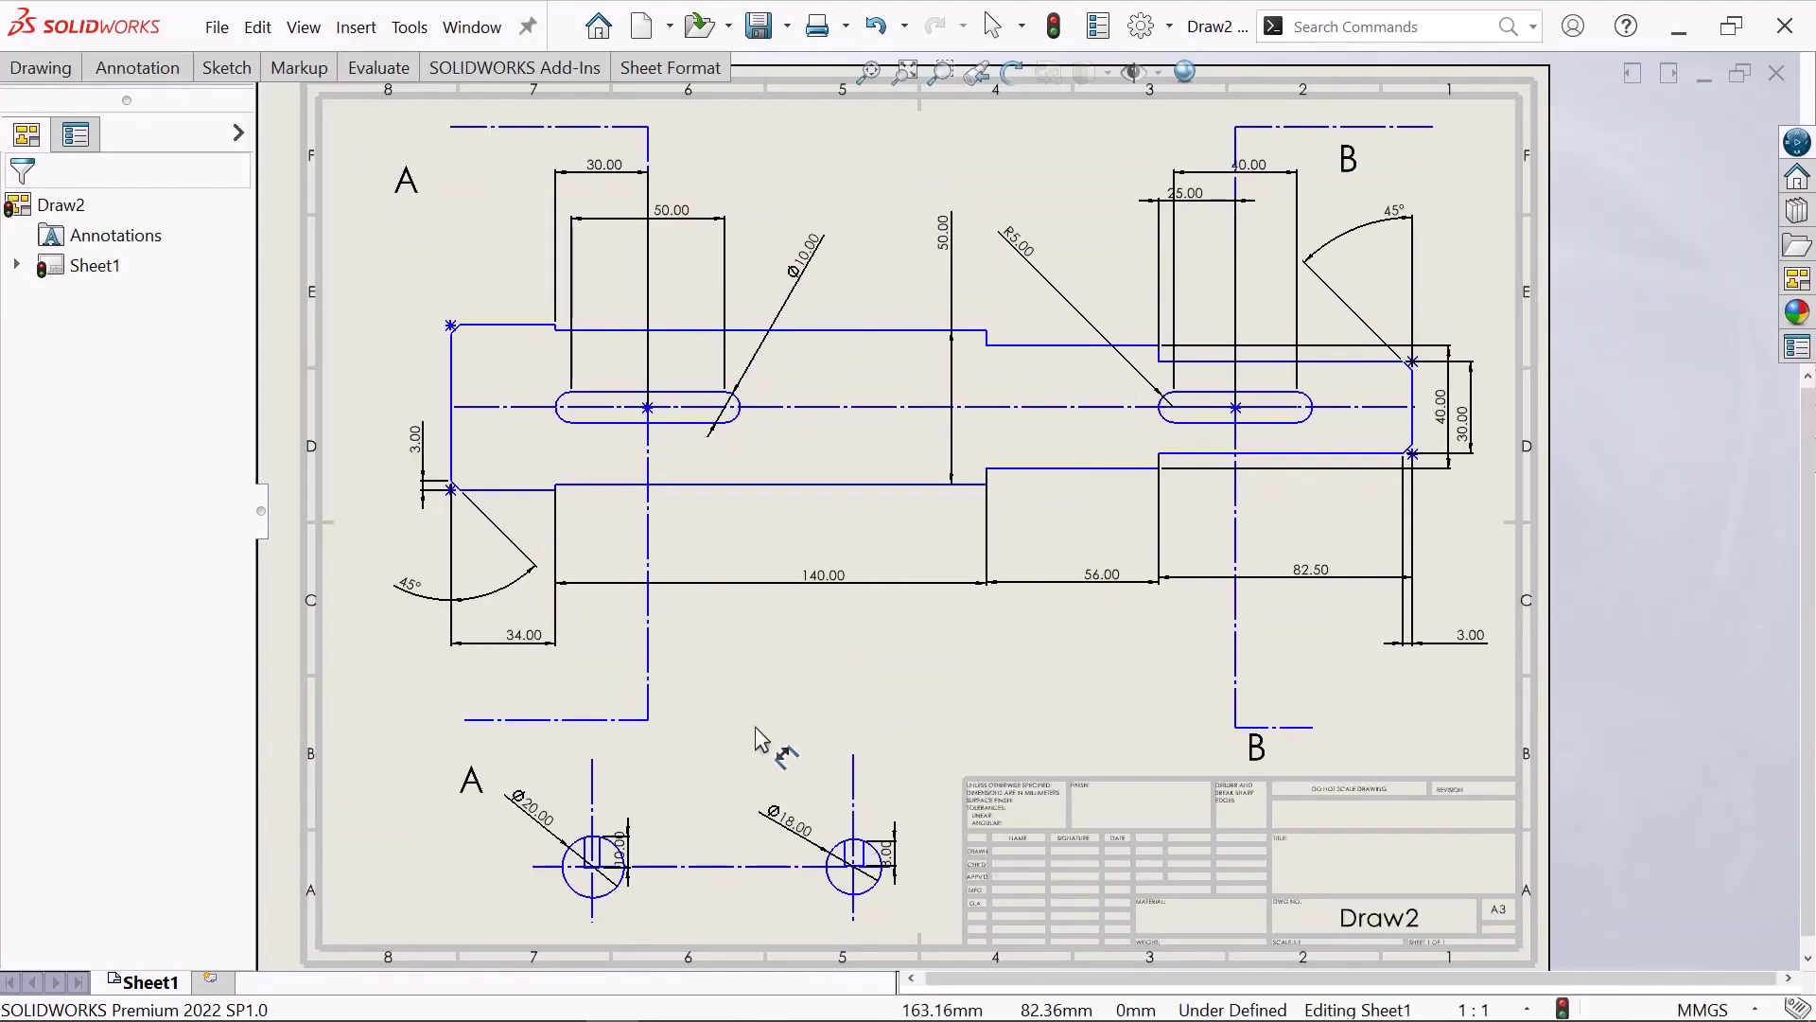
{"action": "scroll", "coordinate": [939, 731], "scroll_direction": "down", "scroll_amount": 1}
{"action": "scroll", "coordinate": [1447, 728], "scroll_direction": "down", "scroll_amount": 2}
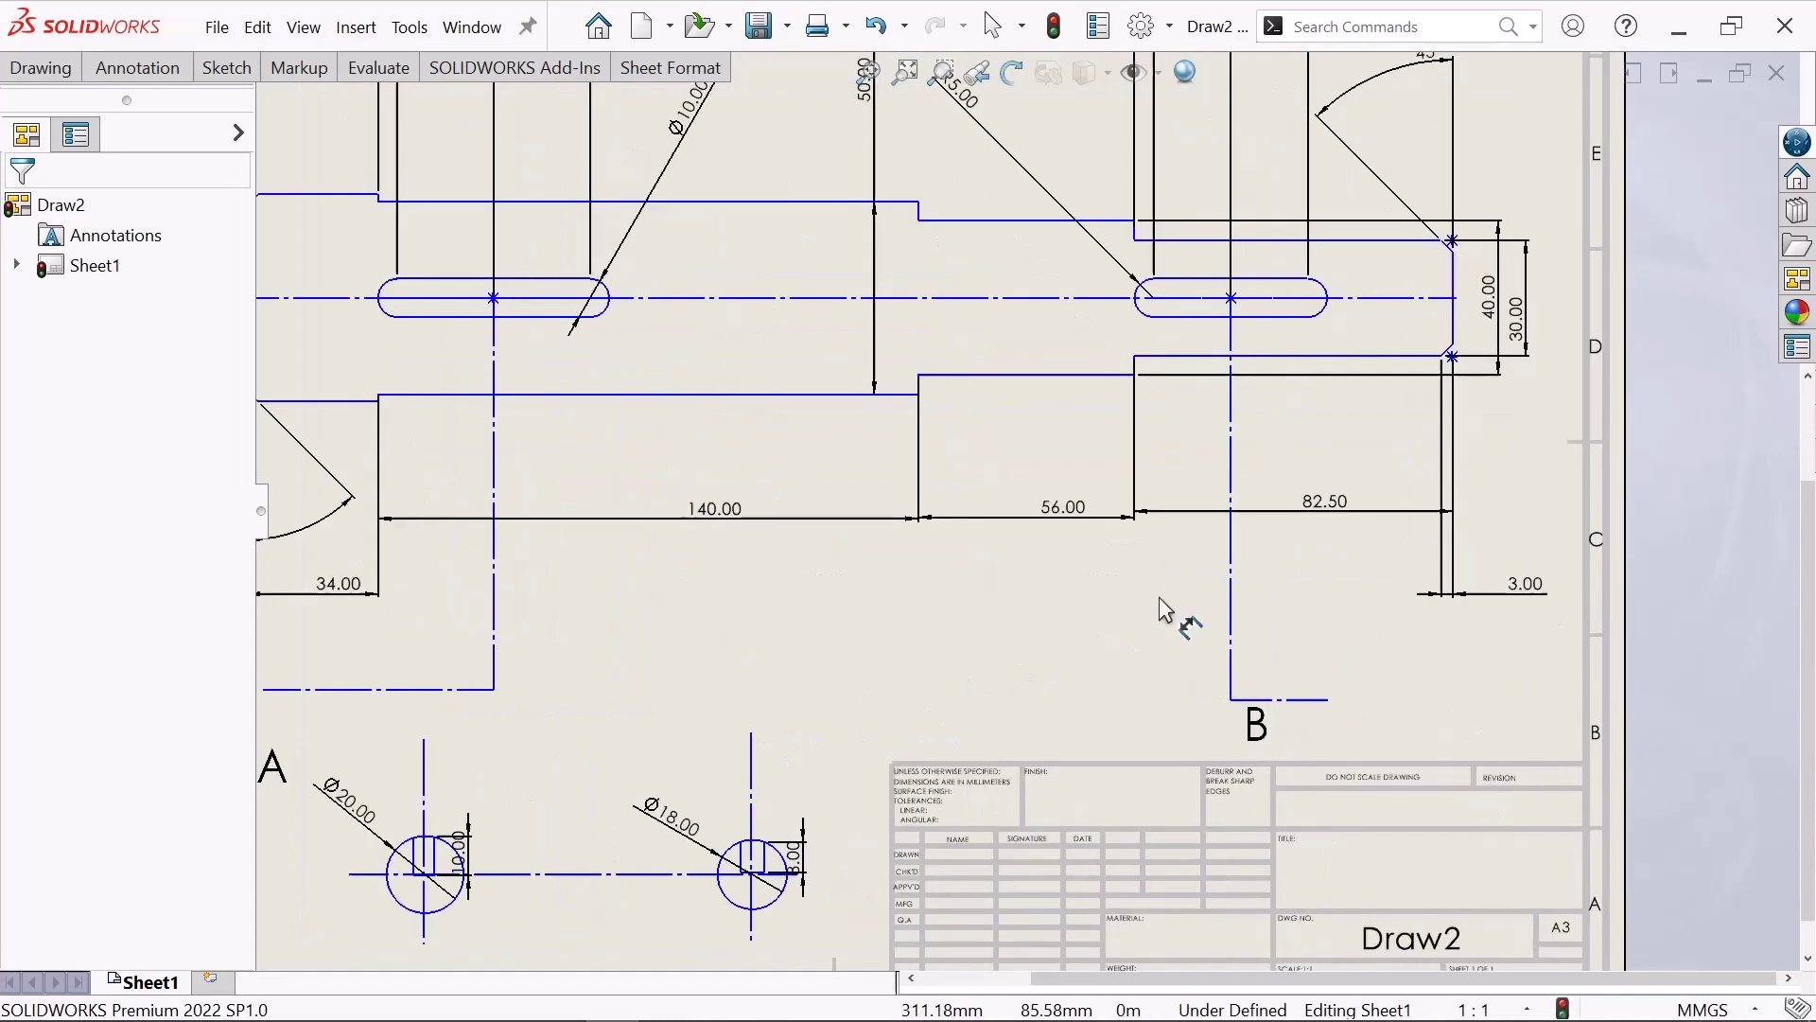
{"action": "scroll", "coordinate": [1289, 856], "scroll_direction": "down", "scroll_amount": 1}
{"action": "scroll", "coordinate": [1288, 840], "scroll_direction": "down", "scroll_amount": 1}
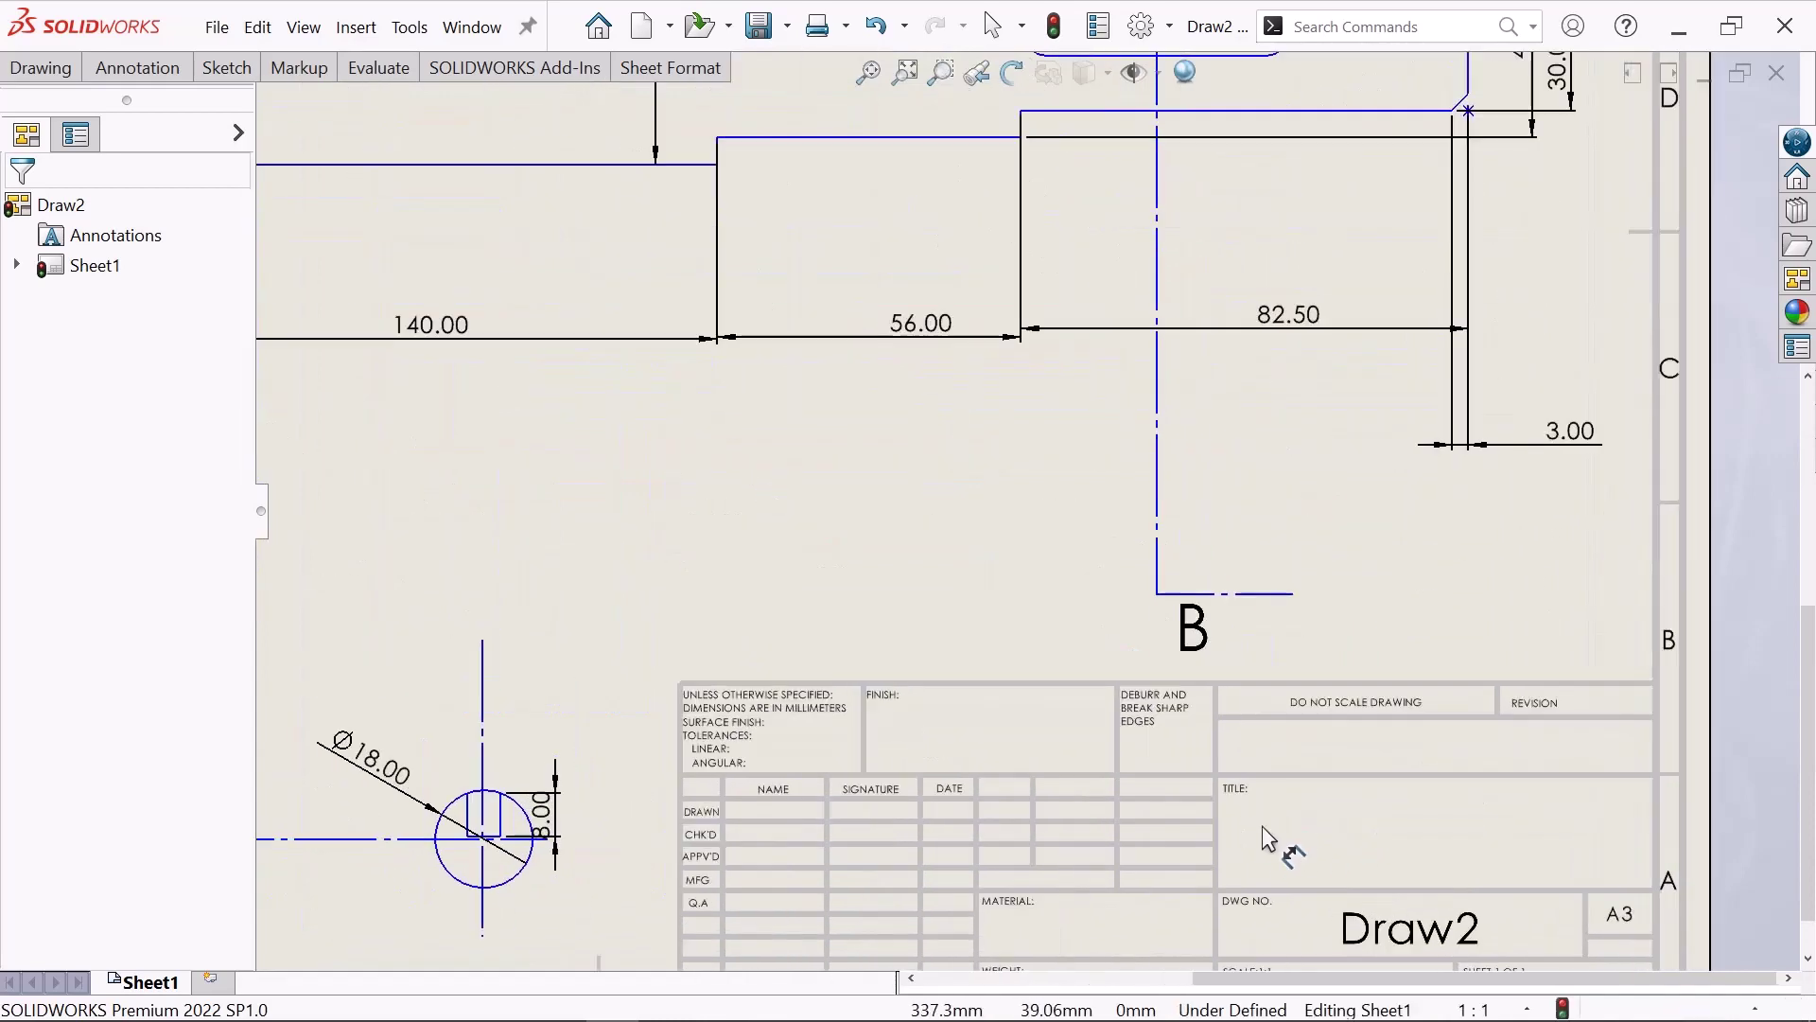
{"action": "scroll", "coordinate": [1269, 823], "scroll_direction": "down", "scroll_amount": 1}
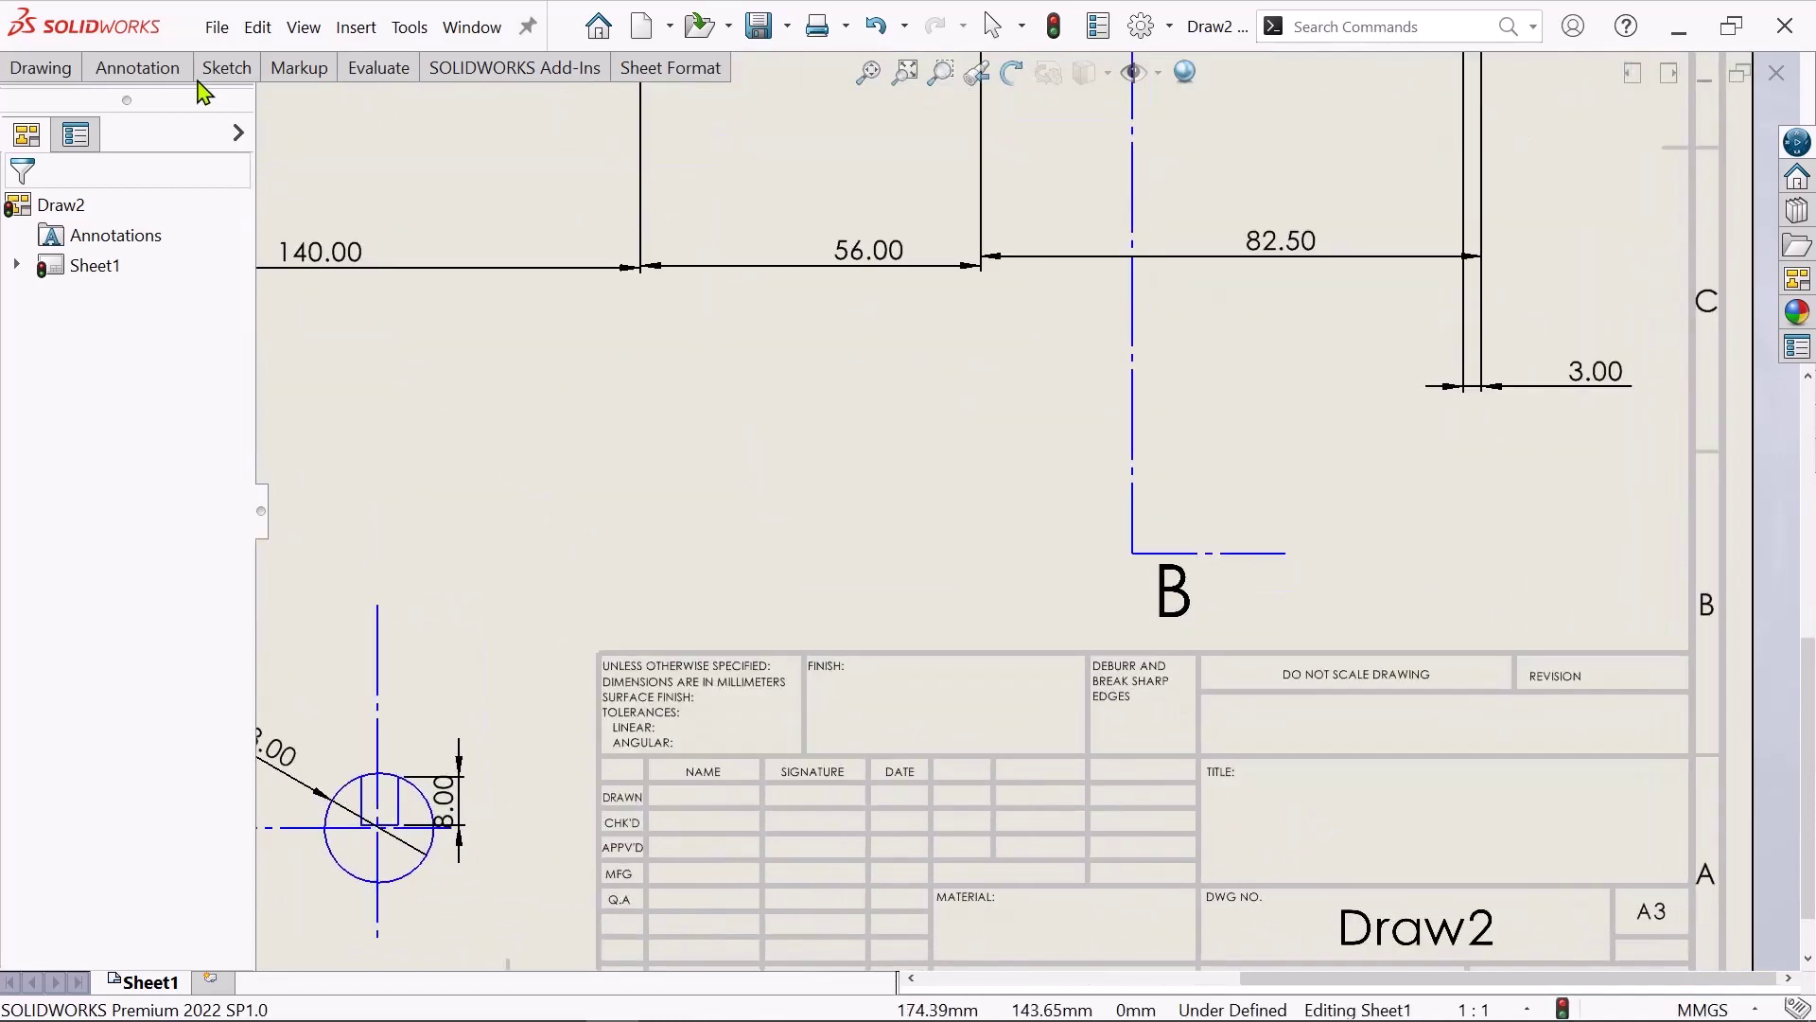
- Add notes '2d Drawing', 'Engineering school', 'All dimention in MM', plus captions Section A-A and section B-B
{"action": "left_click", "coordinate": [210, 80]}
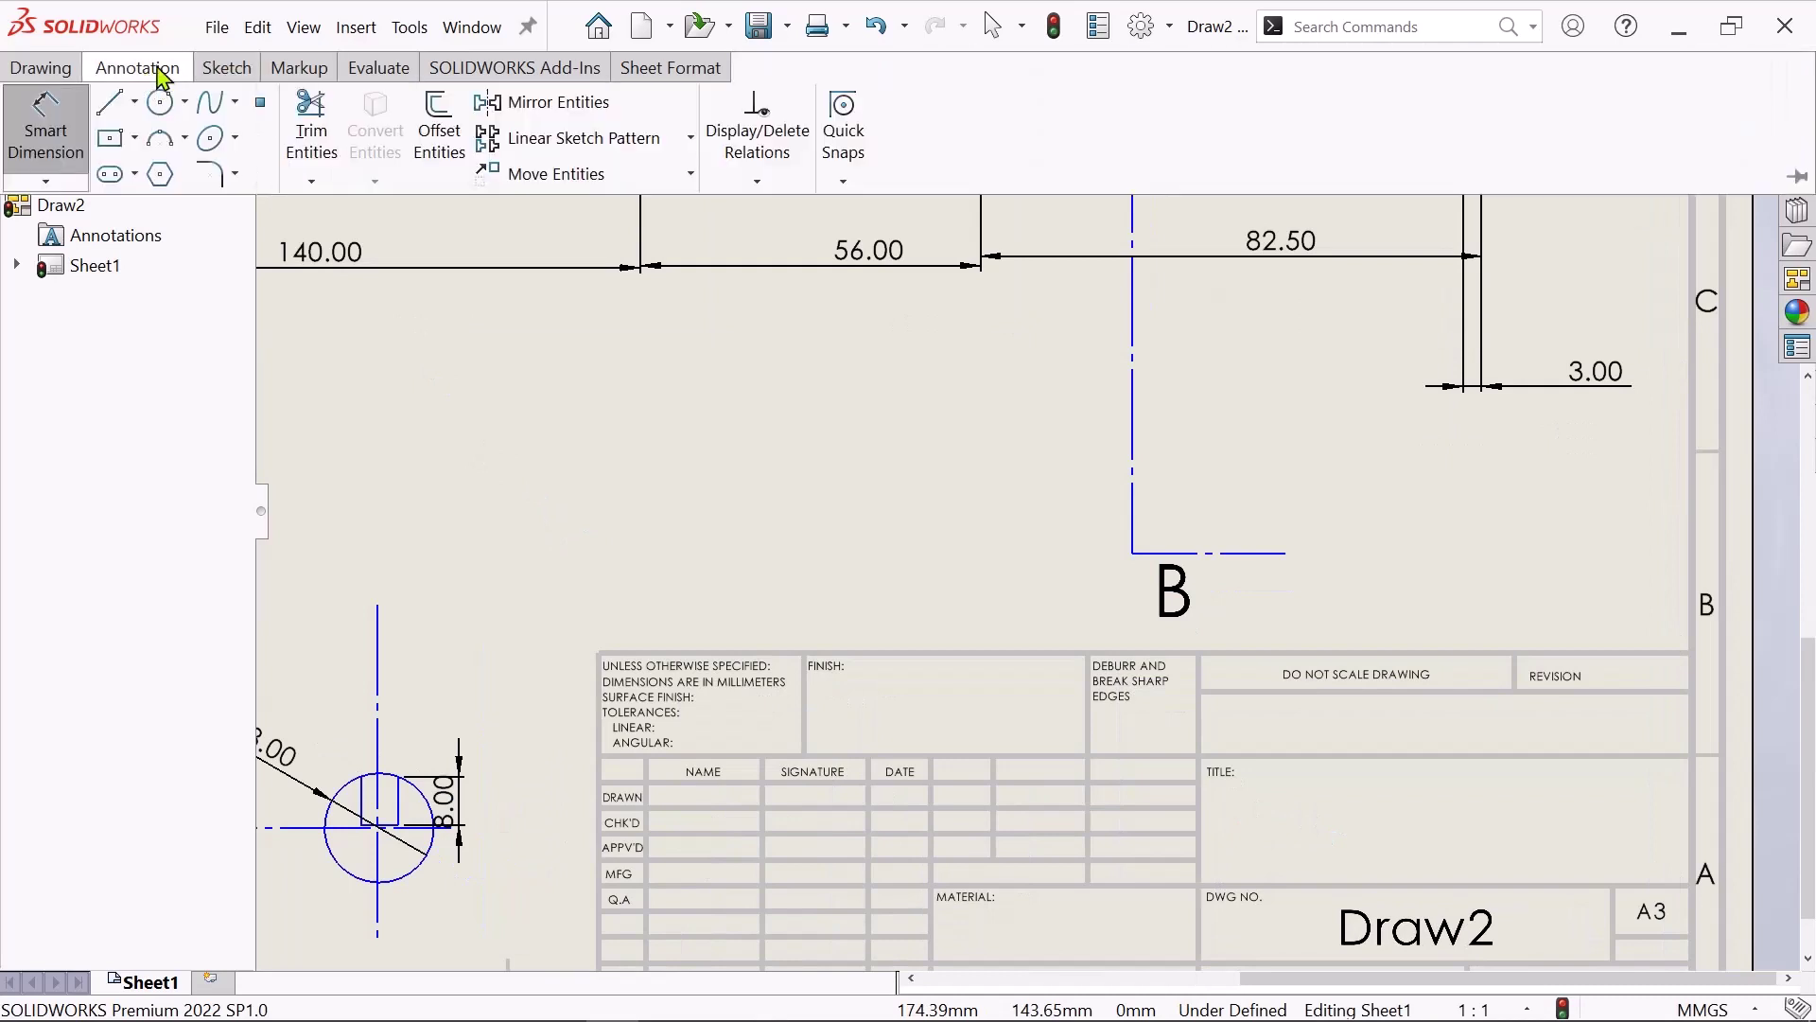
{"action": "left_click", "coordinate": [161, 72]}
{"action": "left_click", "coordinate": [298, 132]}
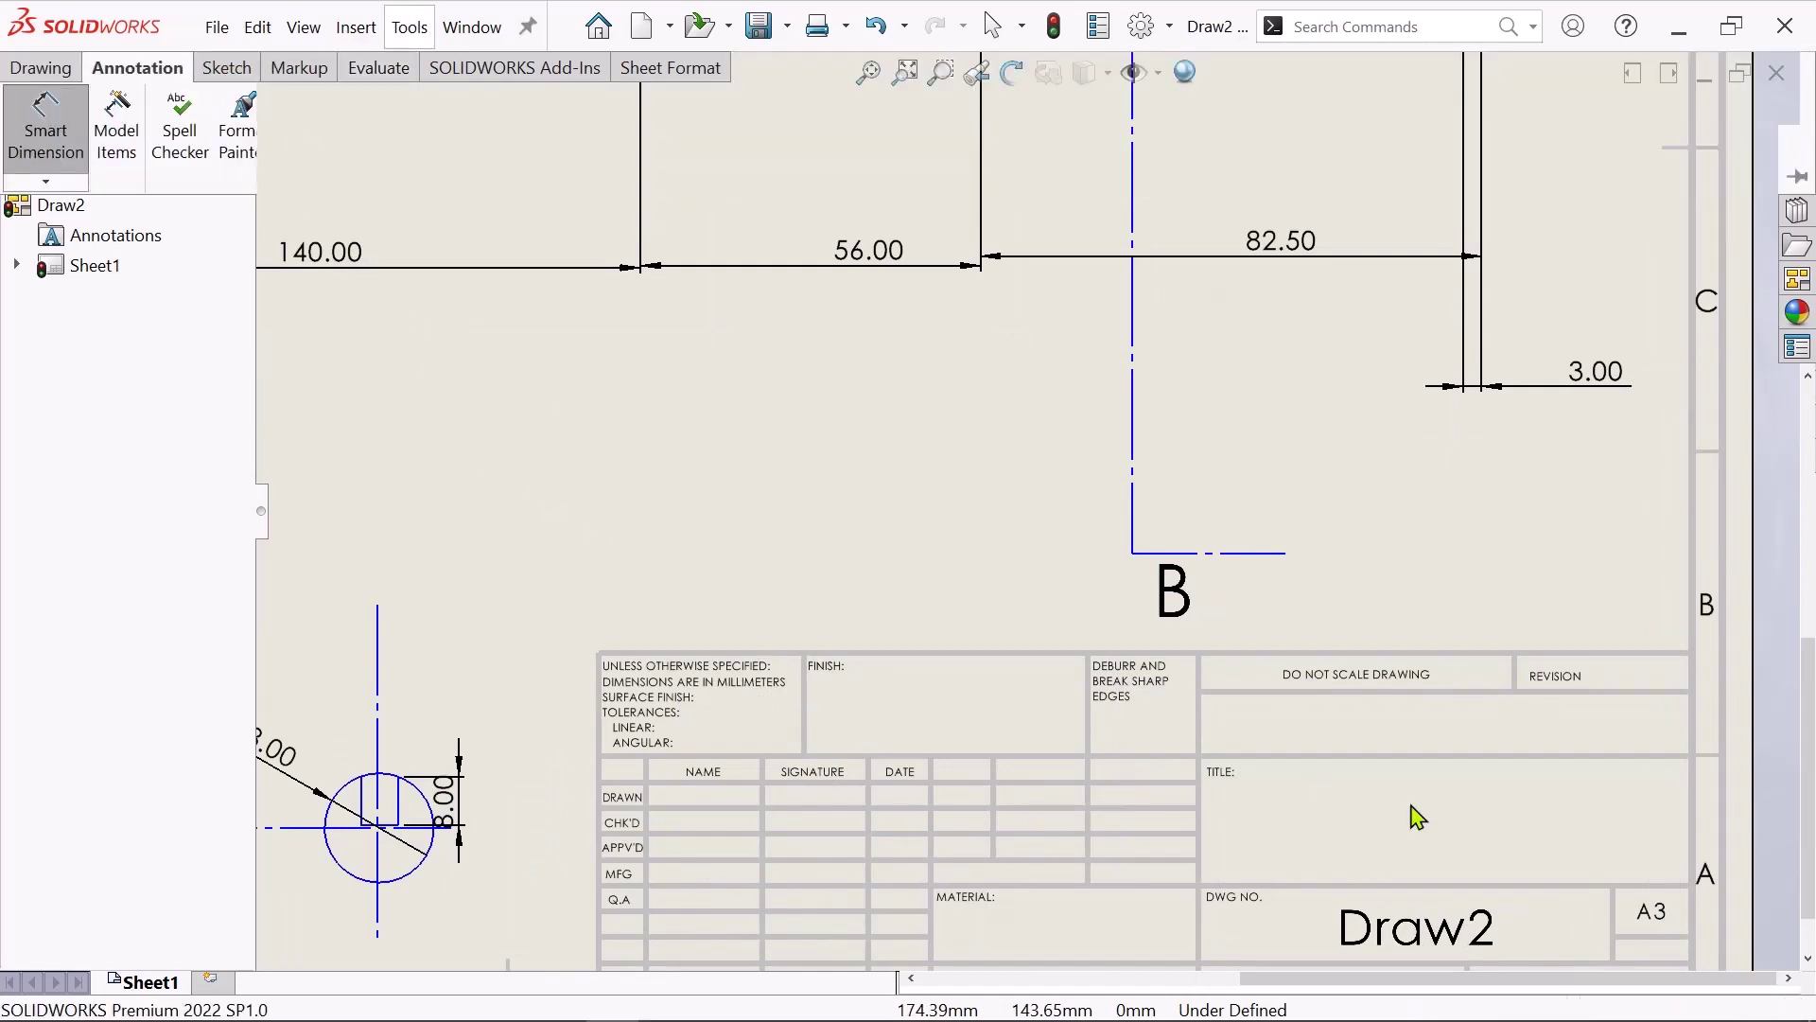
{"action": "left_click", "coordinate": [1304, 835]}
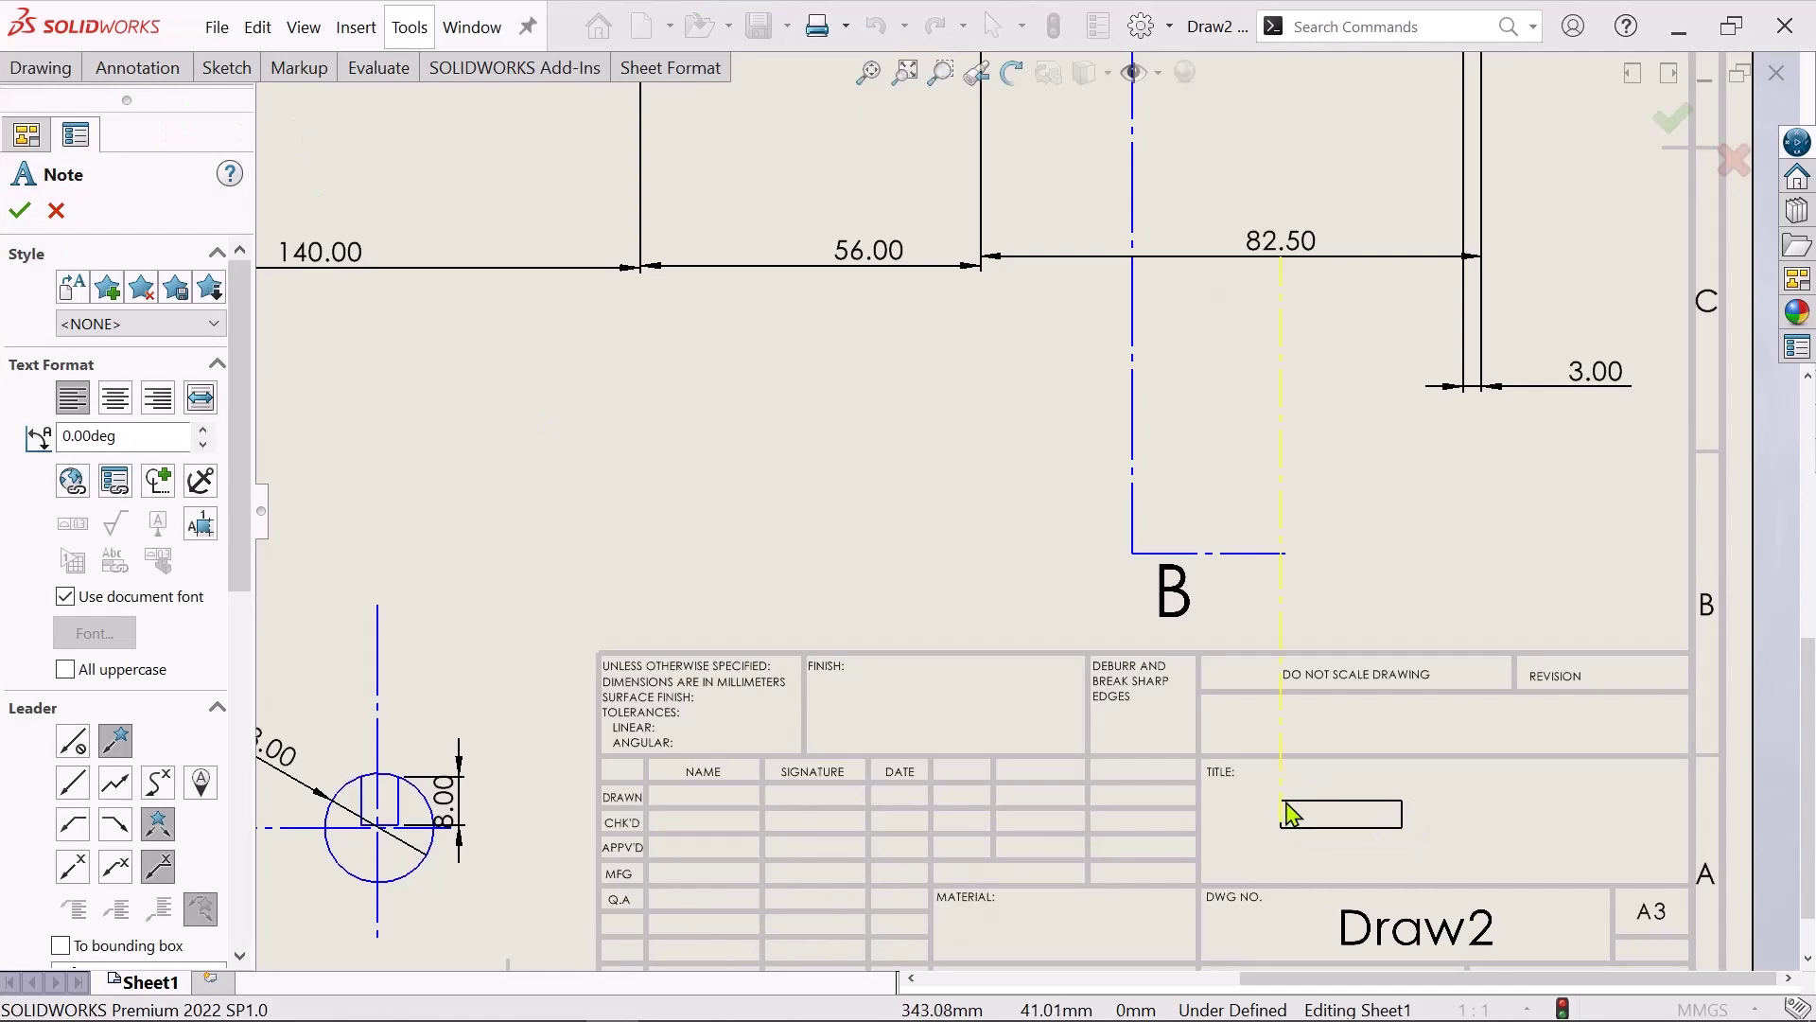
{"action": "left_click", "coordinate": [1289, 814]}
{"action": "type", "text": "2d Drawing"}
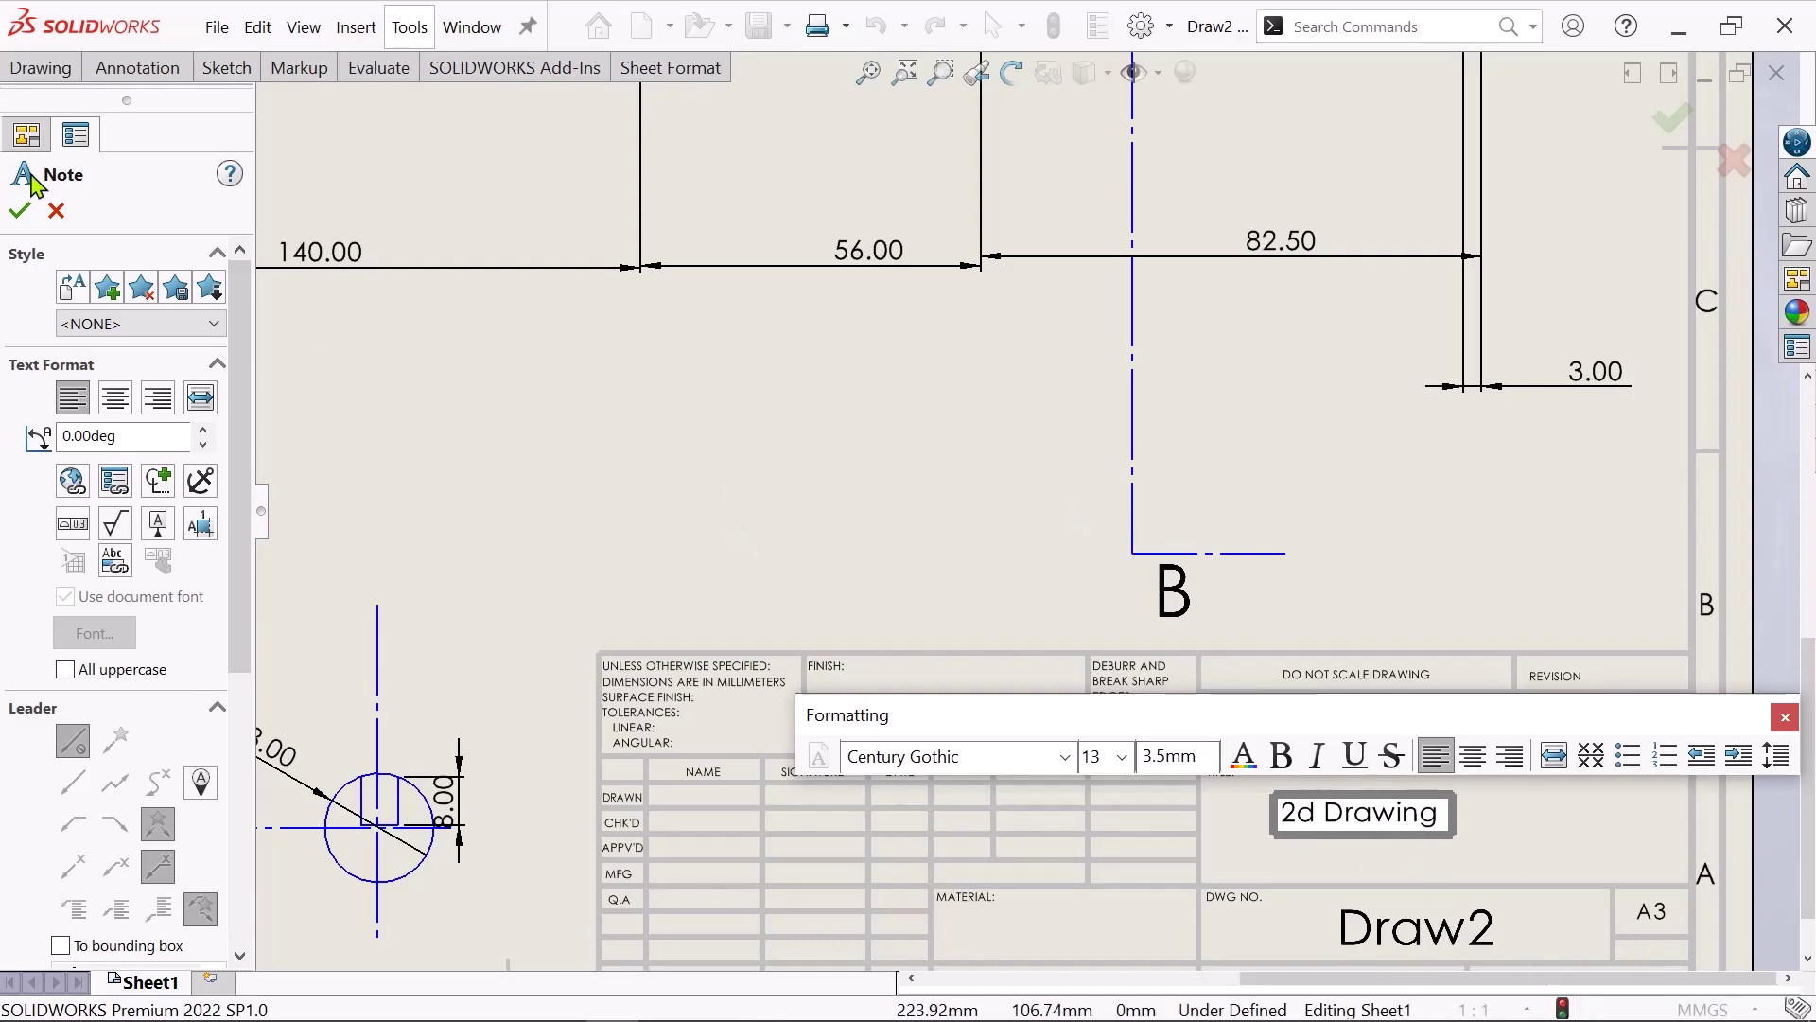
{"action": "left_click", "coordinate": [16, 213]}
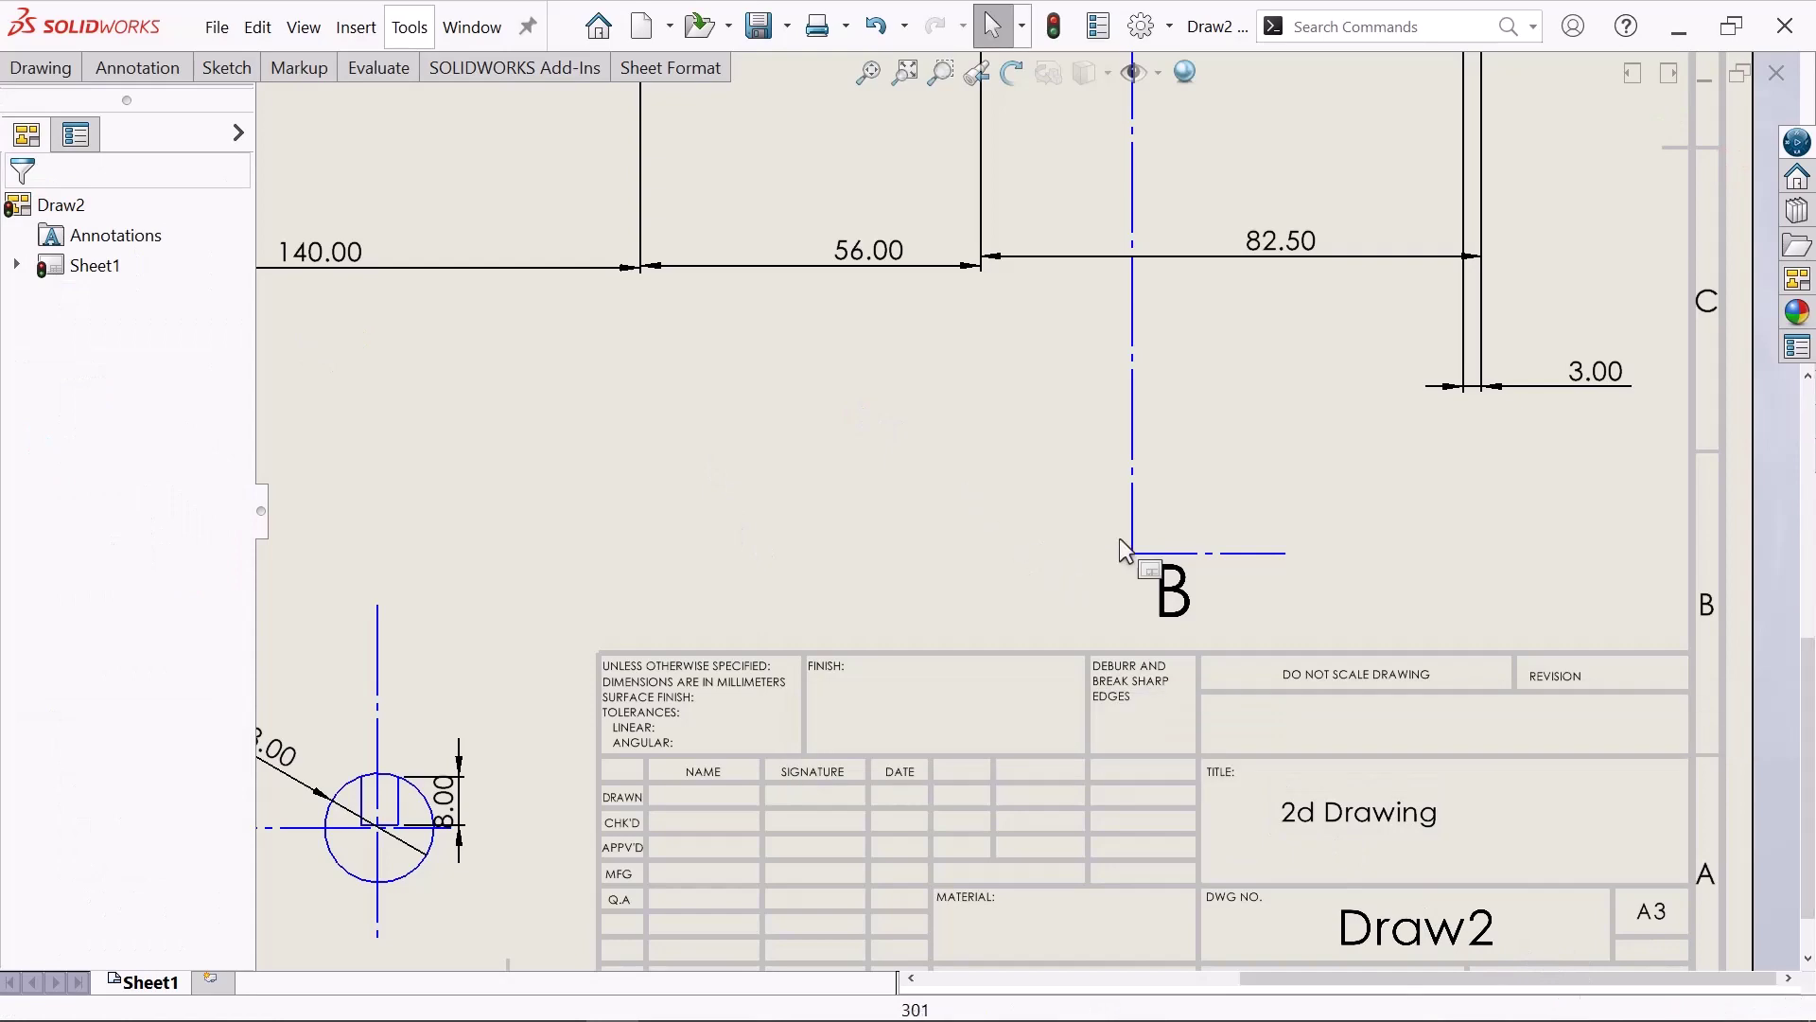
{"action": "scroll", "coordinate": [922, 519], "scroll_direction": "up", "scroll_amount": 4}
{"action": "scroll", "coordinate": [923, 519], "scroll_direction": "up", "scroll_amount": 1}
{"action": "scroll", "coordinate": [789, 770], "scroll_direction": "up", "scroll_amount": 1}
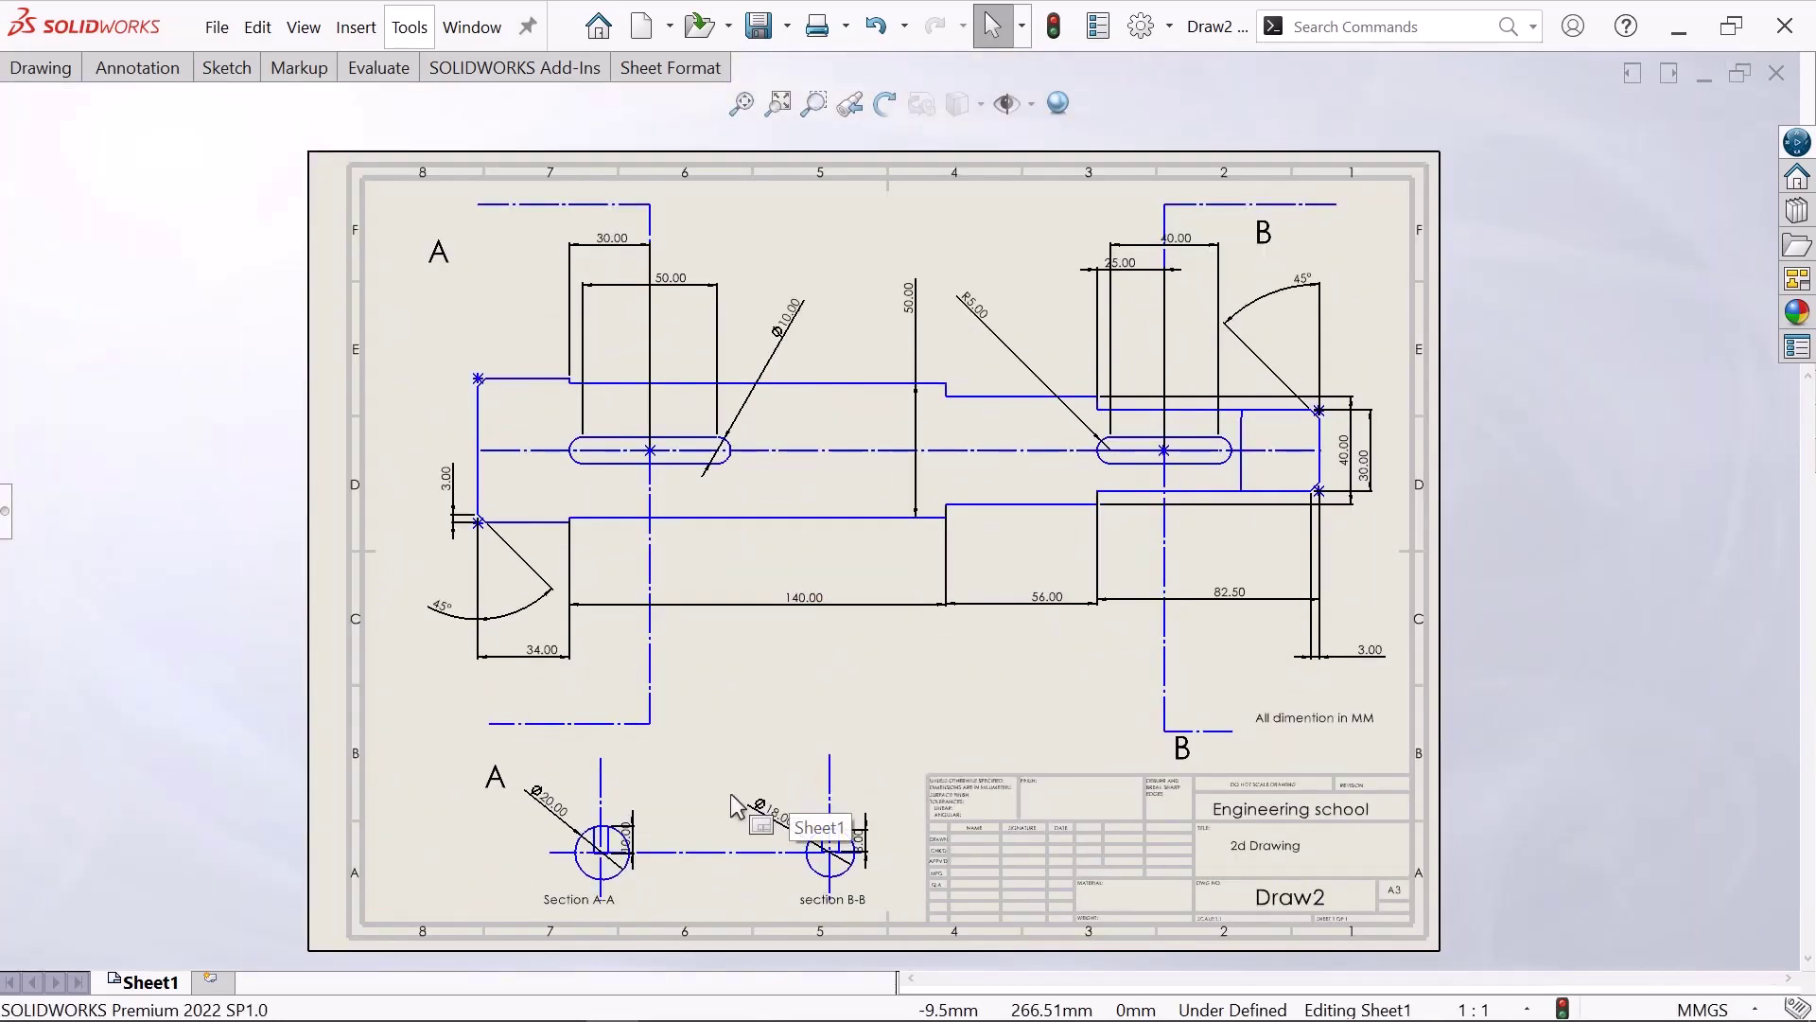
{"action": "scroll", "coordinate": [730, 793], "scroll_direction": "up", "scroll_amount": 1}
{"action": "scroll", "coordinate": [734, 783], "scroll_direction": "up", "scroll_amount": 1}
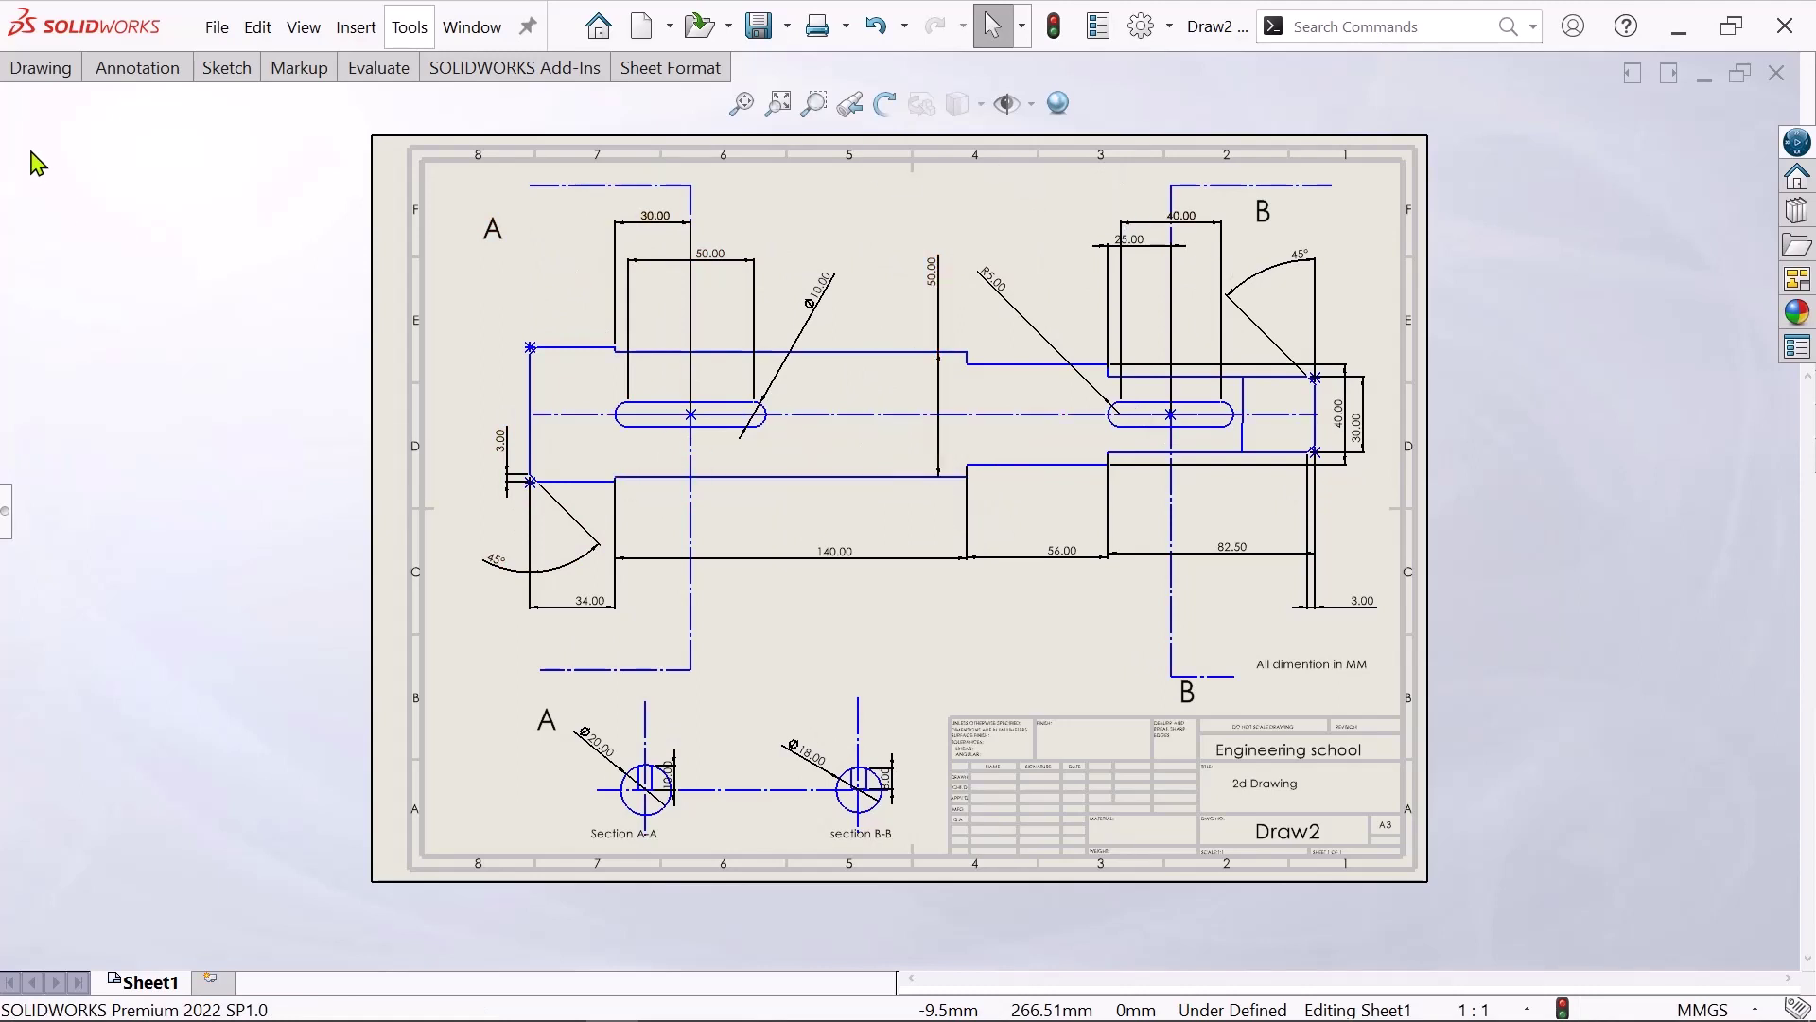
- Save Draw2 as Adobe PDF (Draw2.pdf) in 3D Models, with View PDF after saving kept on
{"action": "left_click", "coordinate": [217, 28]}
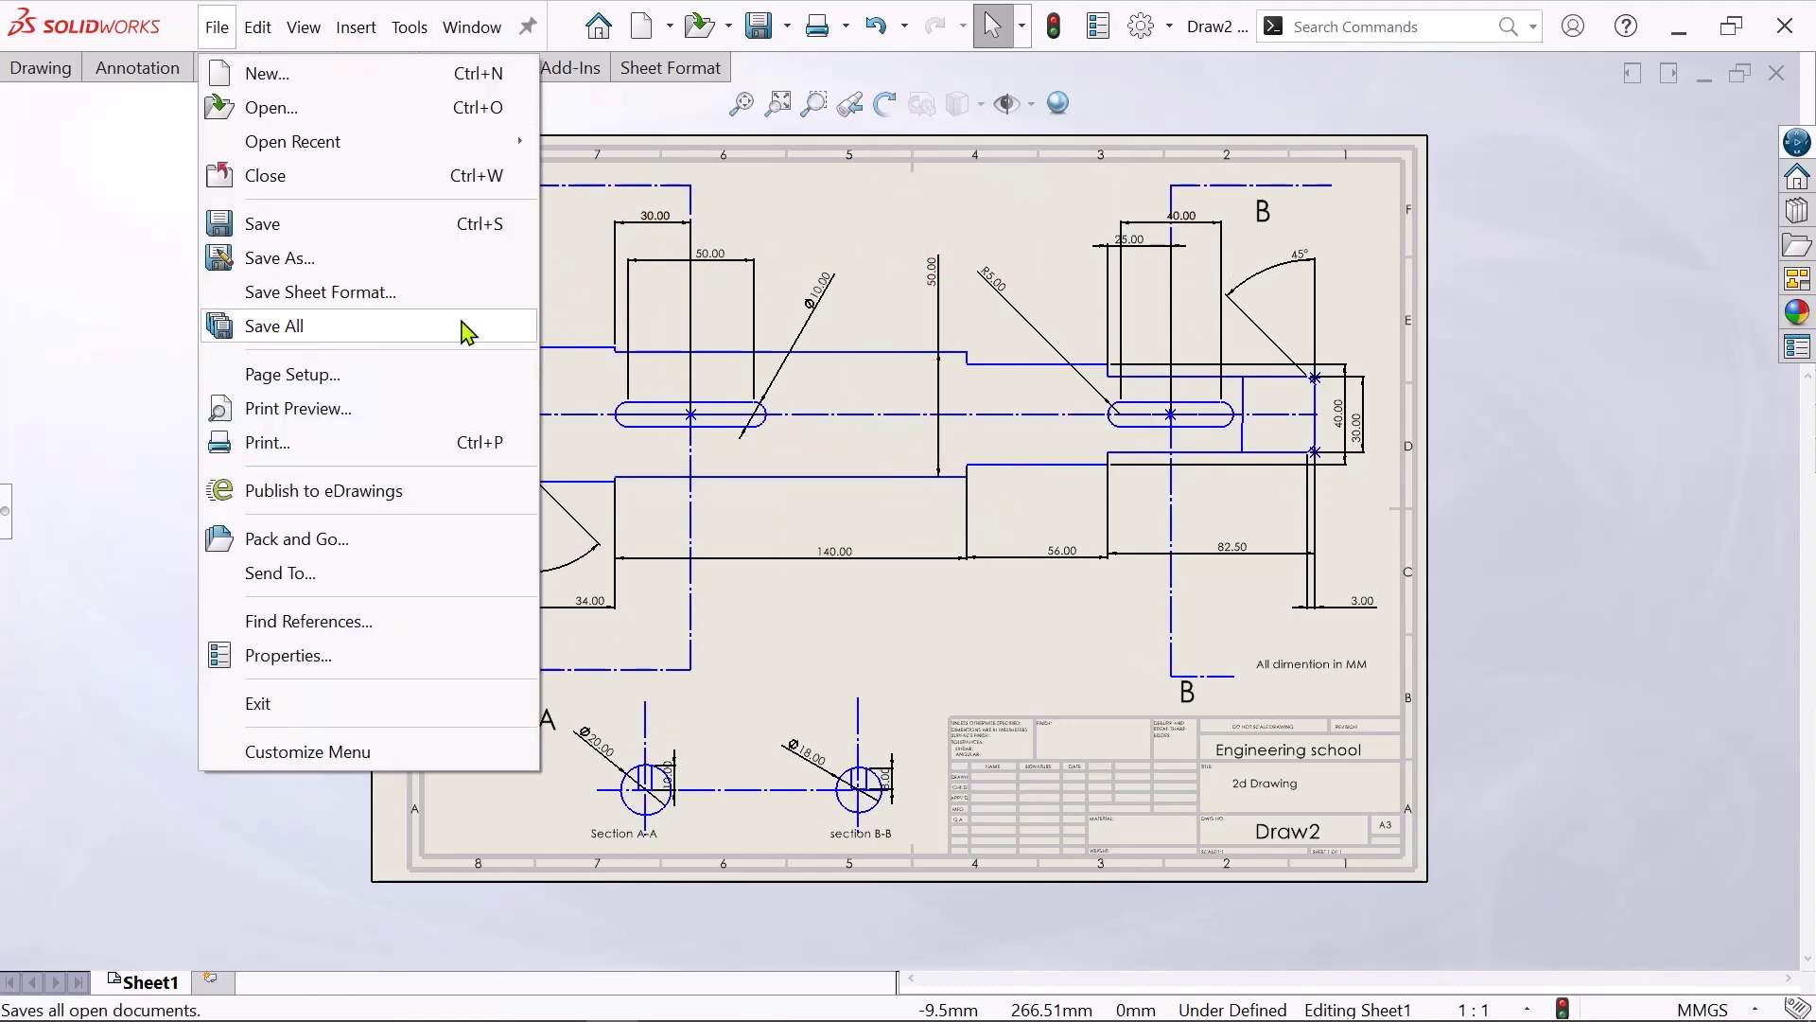
{"action": "left_click", "coordinate": [293, 276]}
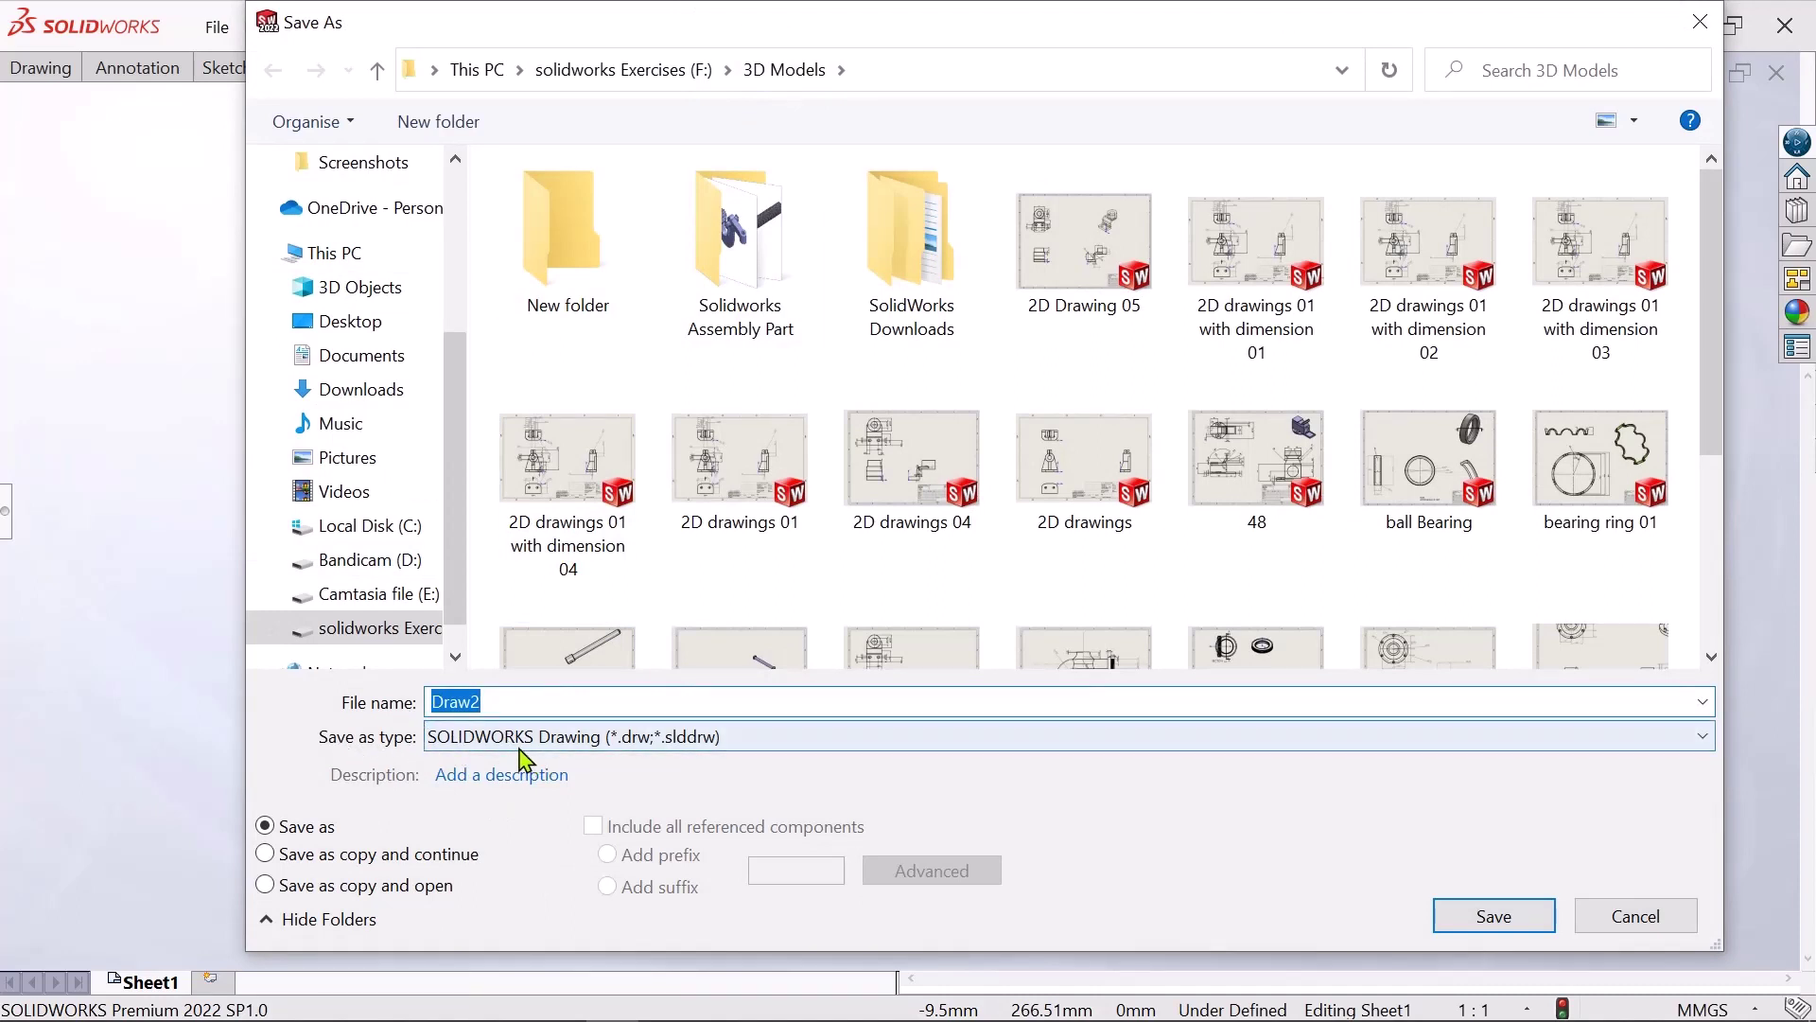
{"action": "left_click", "coordinate": [546, 747]}
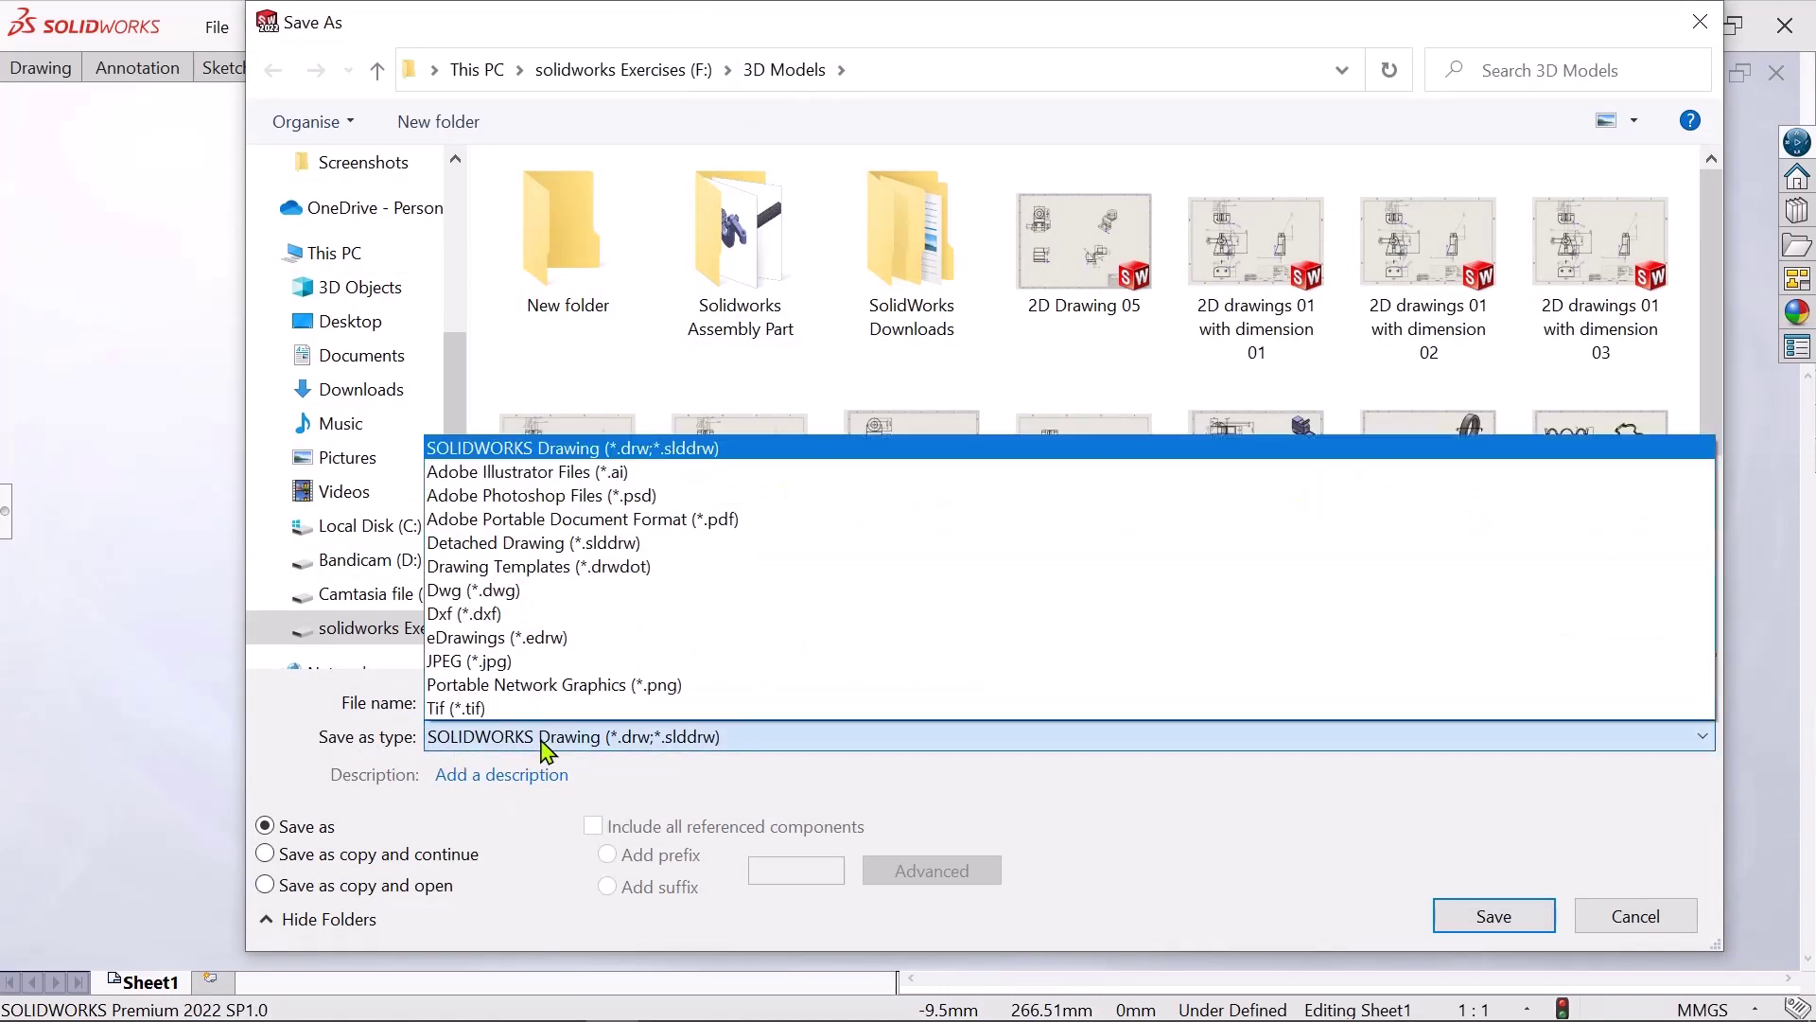
{"action": "left_click", "coordinate": [719, 520]}
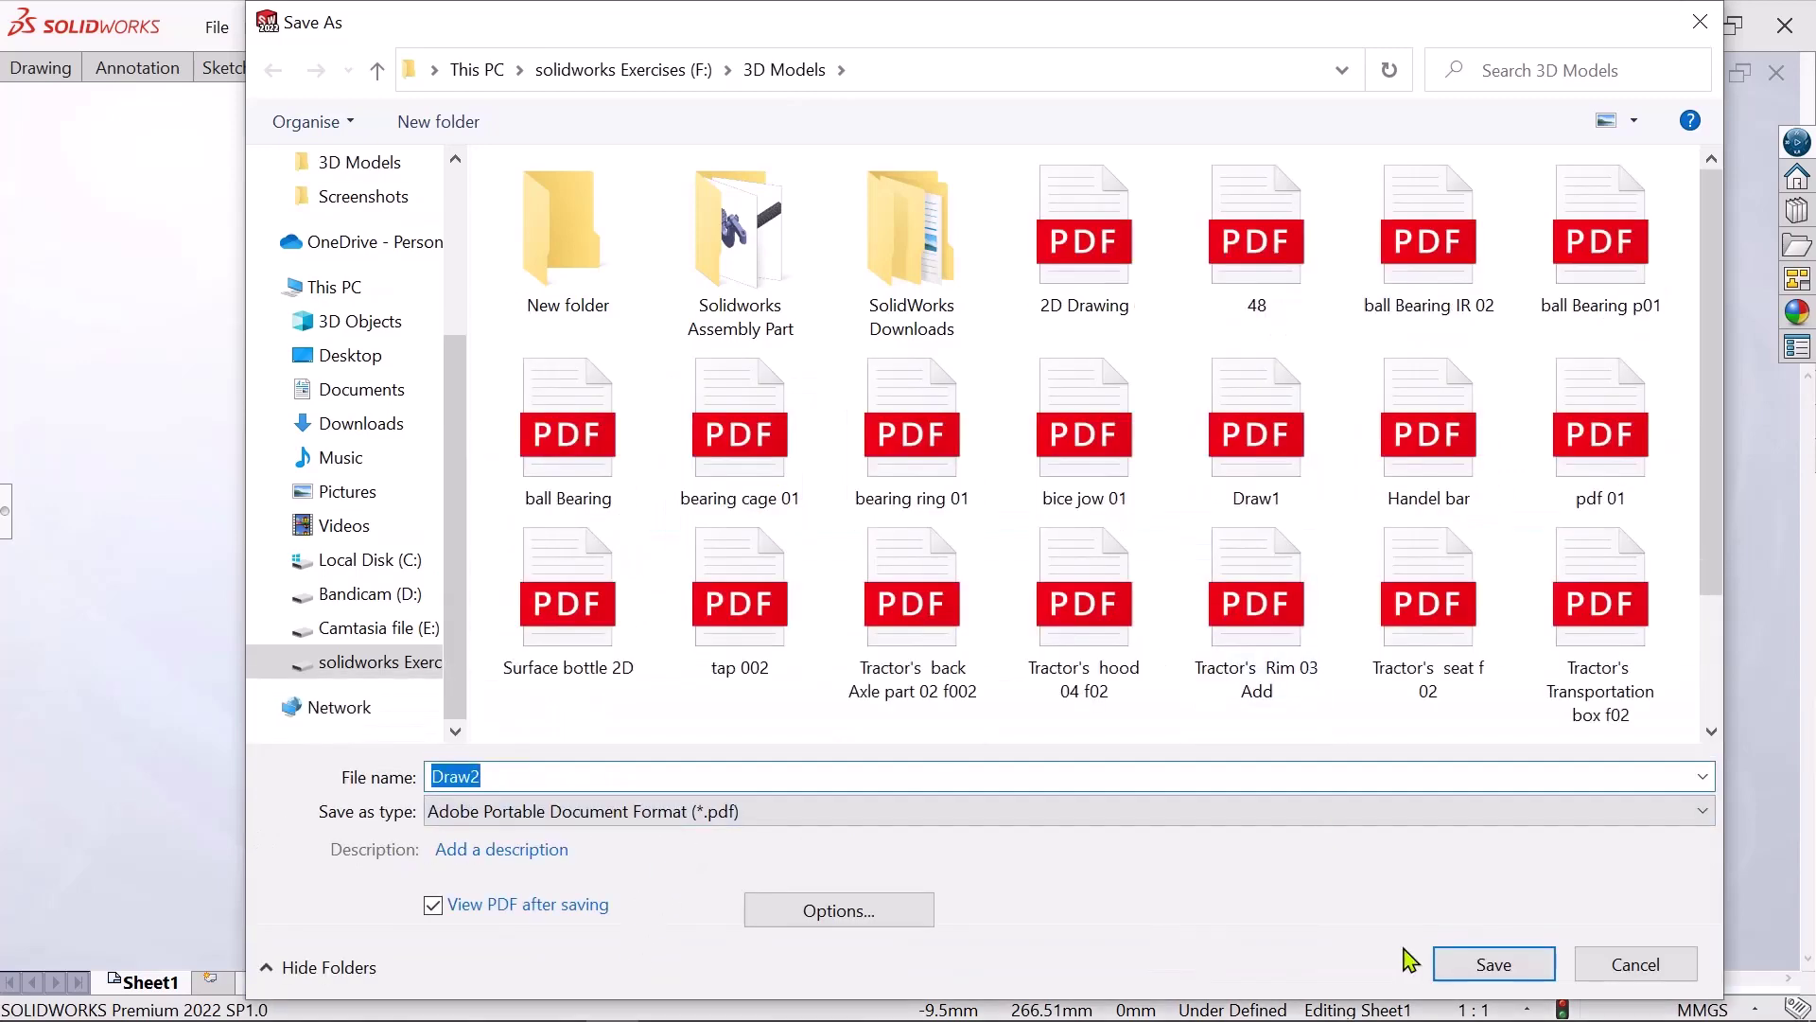
{"action": "left_click", "coordinate": [1494, 965]}
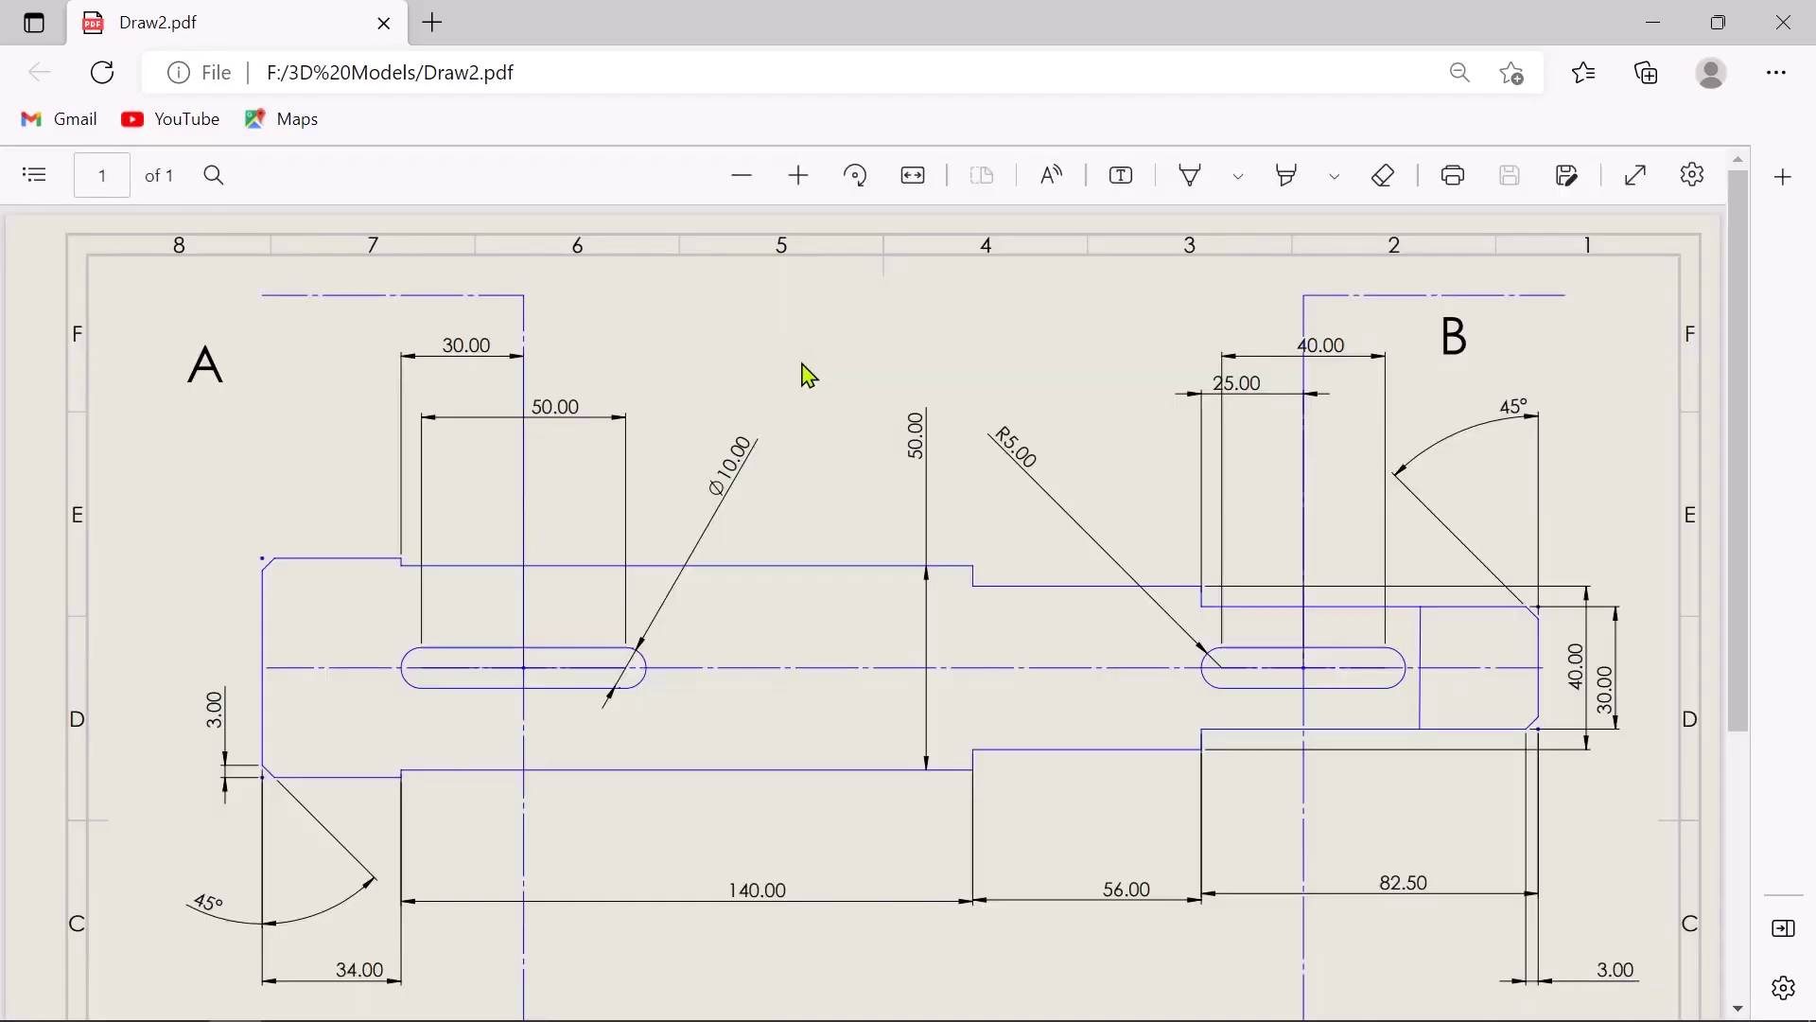
- Scroll through Draw2.pdf in Edge, then show it in full-screen mode
{"action": "scroll", "coordinate": [804, 612], "scroll_direction": "down", "scroll_amount": 4}
{"action": "scroll", "coordinate": [804, 612], "scroll_direction": "up", "scroll_amount": 4}
{"action": "scroll", "coordinate": [813, 596], "scroll_direction": "down", "scroll_amount": 4}
{"action": "scroll", "coordinate": [819, 608], "scroll_direction": "down", "scroll_amount": 2}
{"action": "scroll", "coordinate": [1135, 407], "scroll_direction": "up", "scroll_amount": 5}
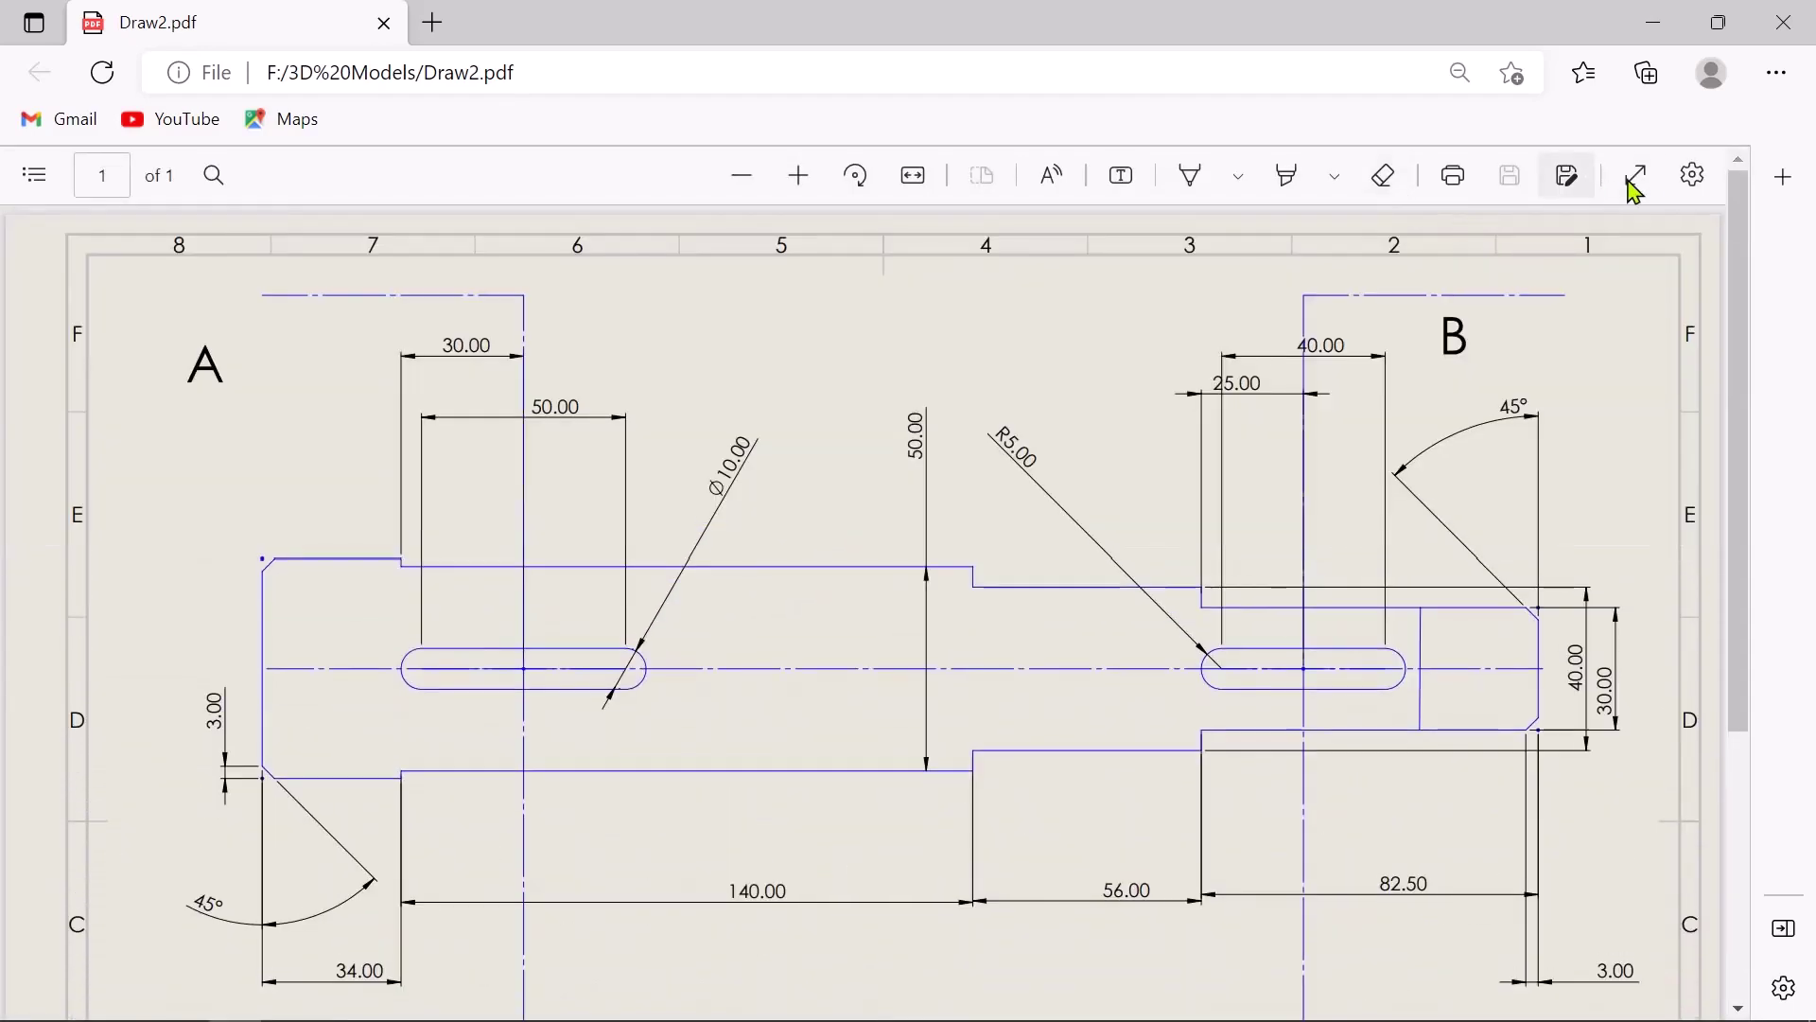
{"action": "left_click", "coordinate": [1640, 180]}
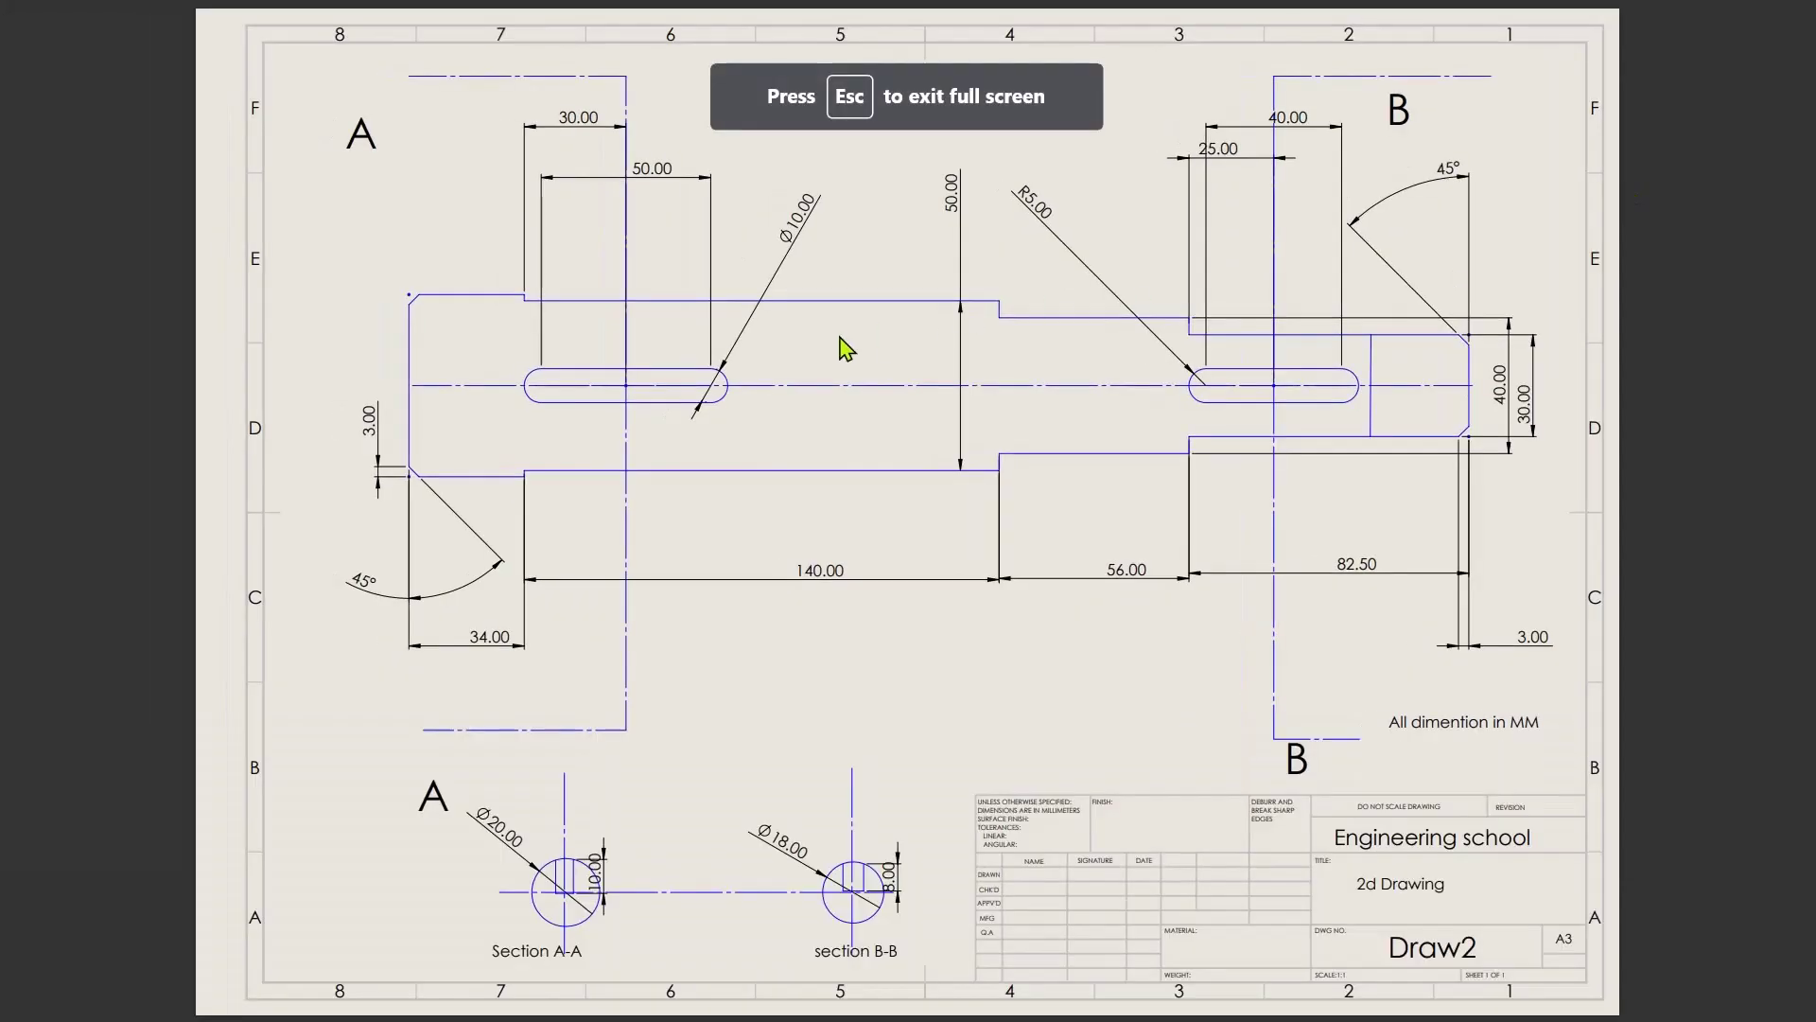